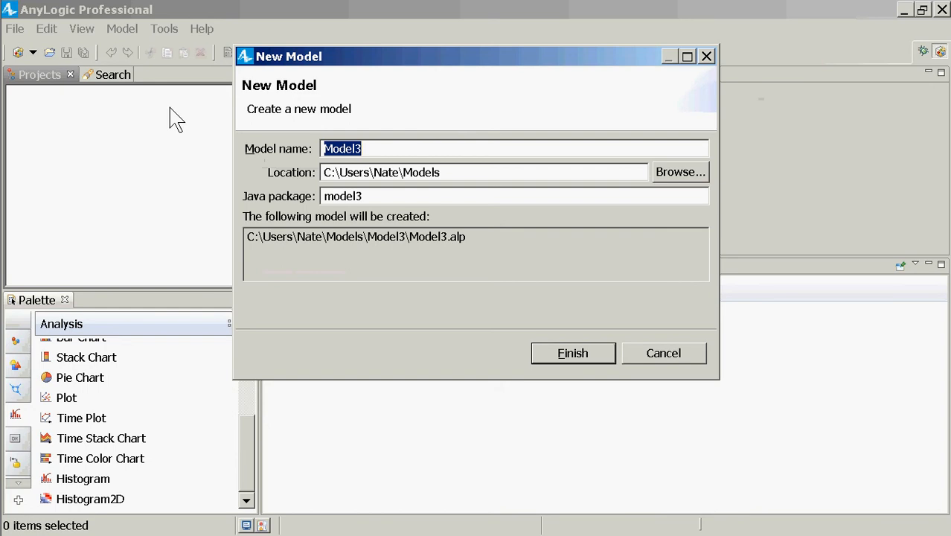
Create a new model named EnvironmentalContaminationHybridSK in the default location
{"action": "key", "text": "Escape"}
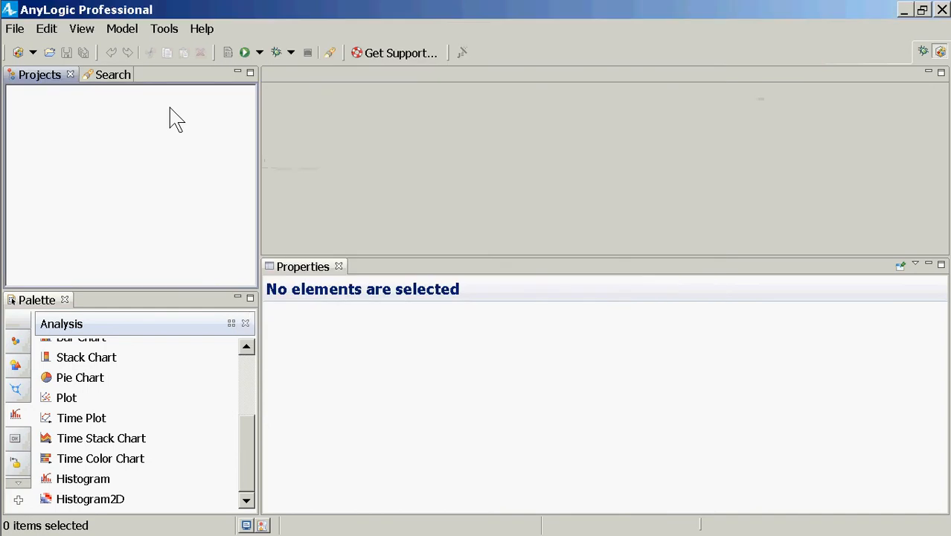
{"action": "key", "text": "alt+f"}
{"action": "mouse_move", "coordinate": [195, 76]}
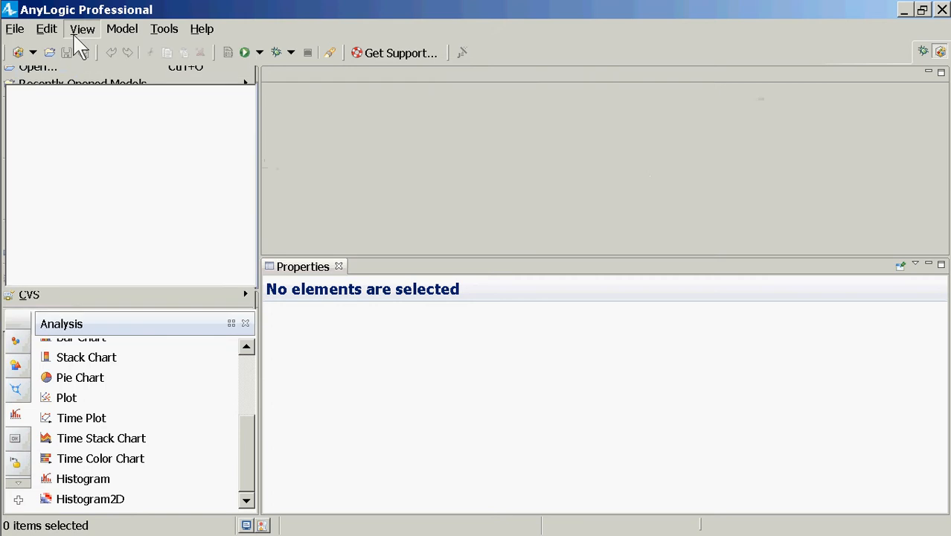
{"action": "left_click", "coordinate": [15, 28]}
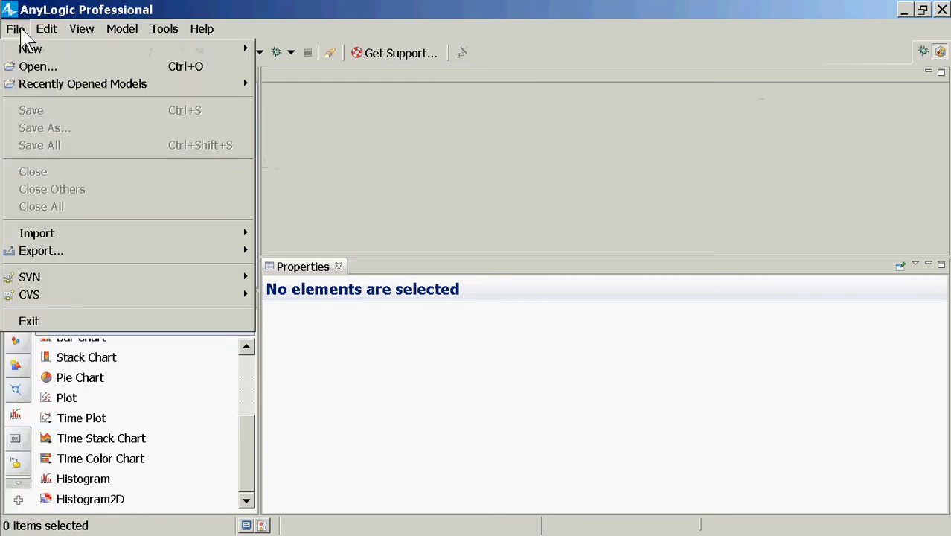
{"action": "mouse_move", "coordinate": [176, 48]}
{"action": "left_click", "coordinate": [296, 49]}
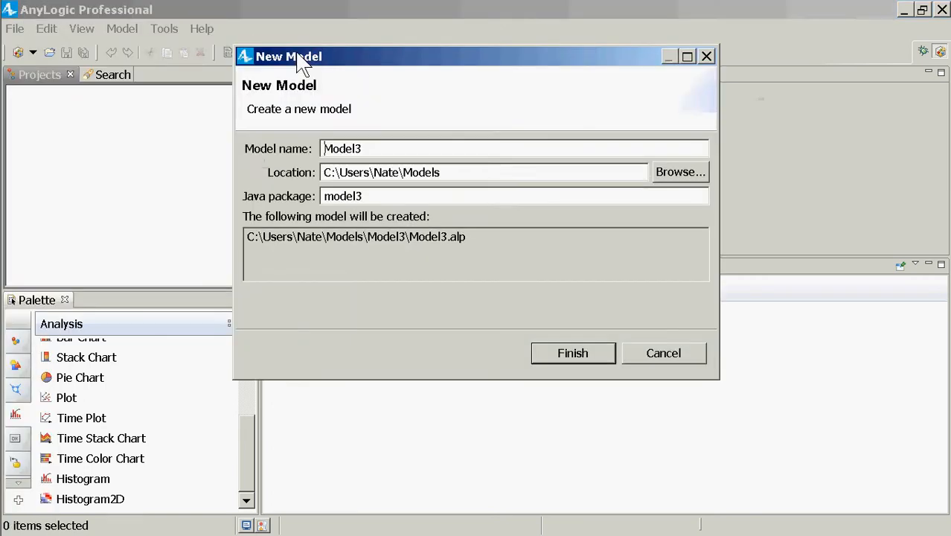
{"action": "type", "text": "Envi"}
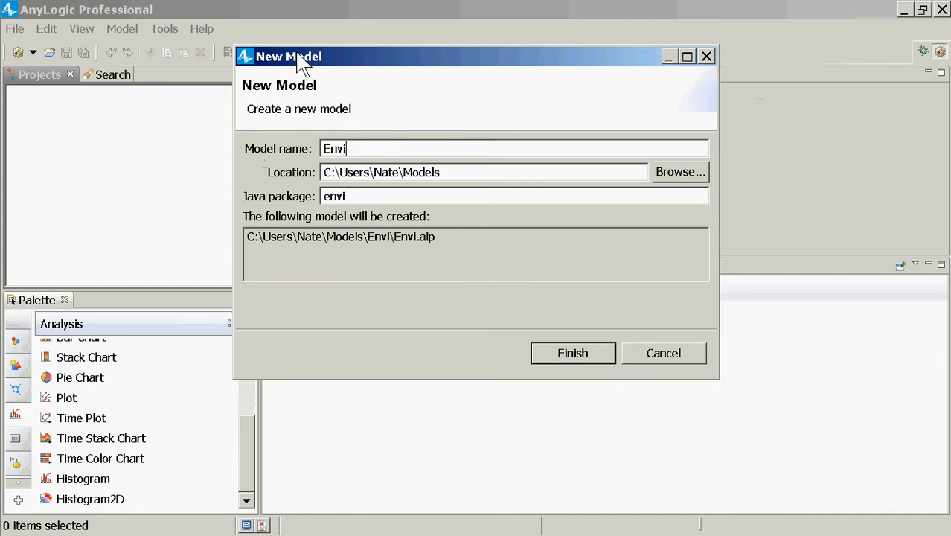
{"action": "type", "text": "ronmentalC"}
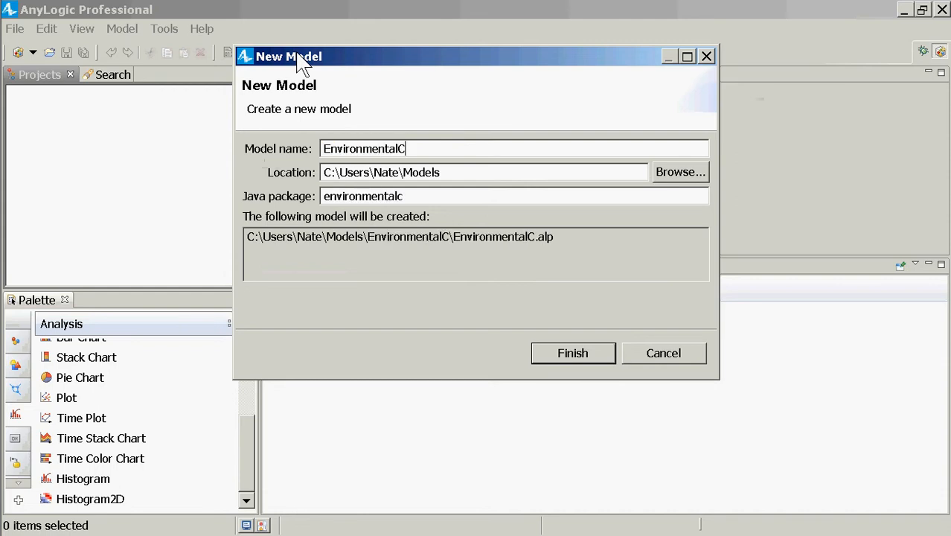
{"action": "type", "text": "ontamination"}
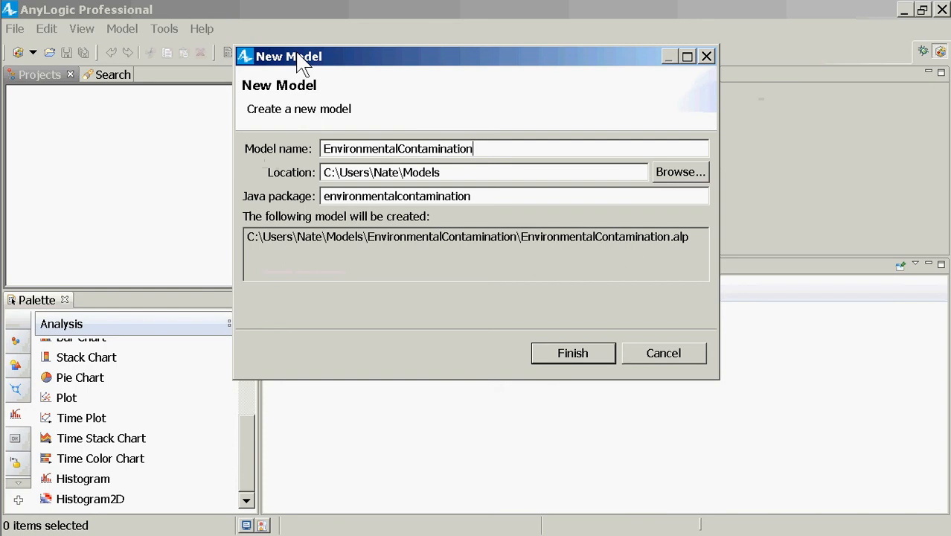
{"action": "type", "text": "Hybr"}
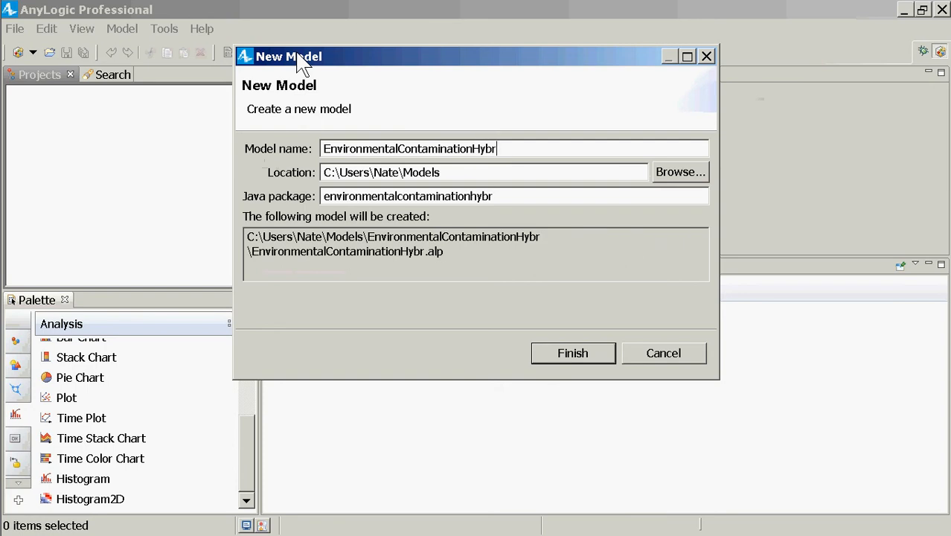
{"action": "type", "text": "idSK"}
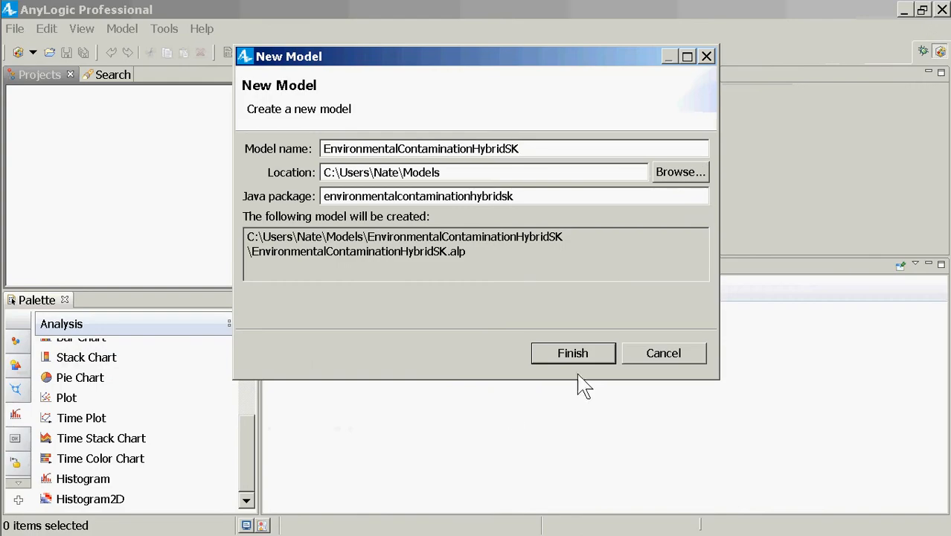
{"action": "left_click", "coordinate": [573, 361]}
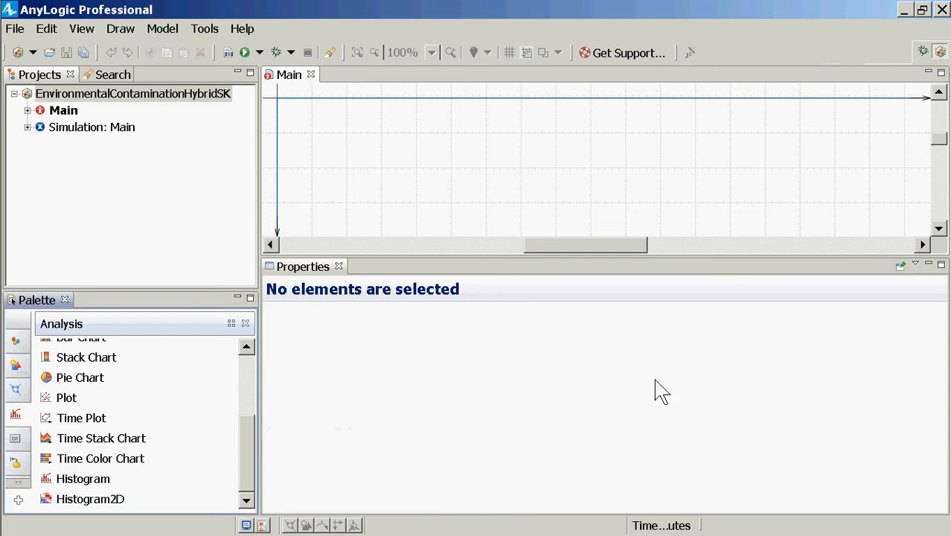
Add a new agent type named Person to the EnvironmentalContaminationHybridSK model, without using a template
{"action": "mouse_move", "coordinate": [3, 265]}
{"action": "left_click", "coordinate": [157, 98]}
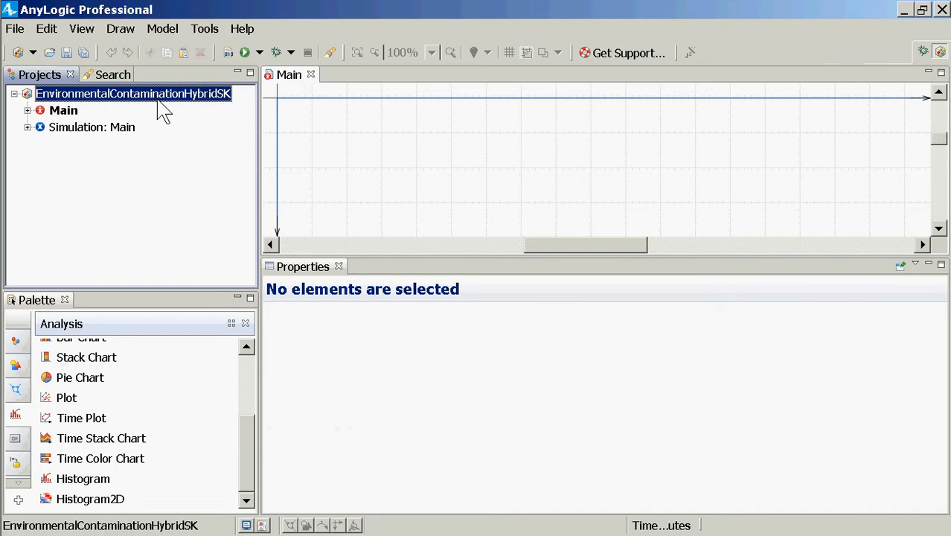
{"action": "right_click", "coordinate": [164, 112]}
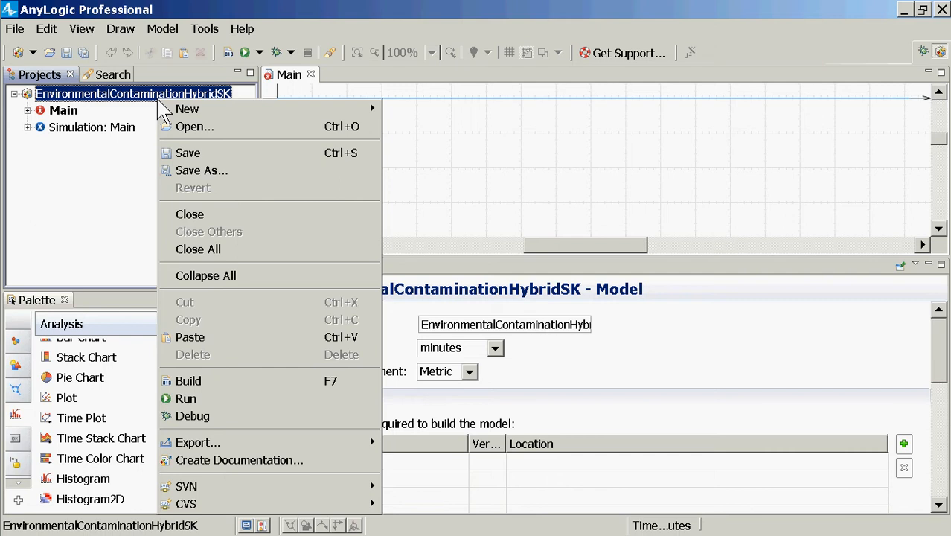
{"action": "mouse_move", "coordinate": [304, 121]}
{"action": "left_click", "coordinate": [160, 90]}
{"action": "right_click", "coordinate": [165, 102]}
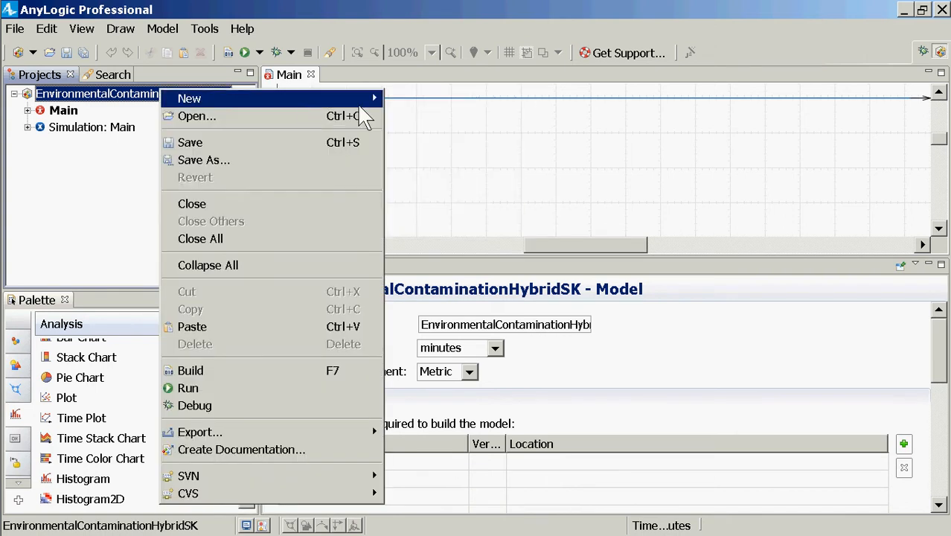
{"action": "mouse_move", "coordinate": [357, 105]}
{"action": "left_click", "coordinate": [406, 125]}
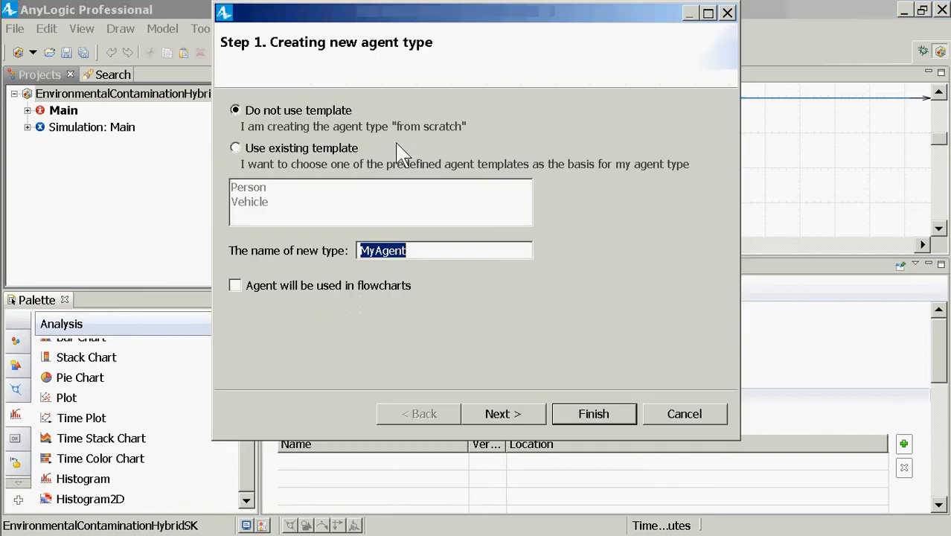
{"action": "type", "text": "Person"}
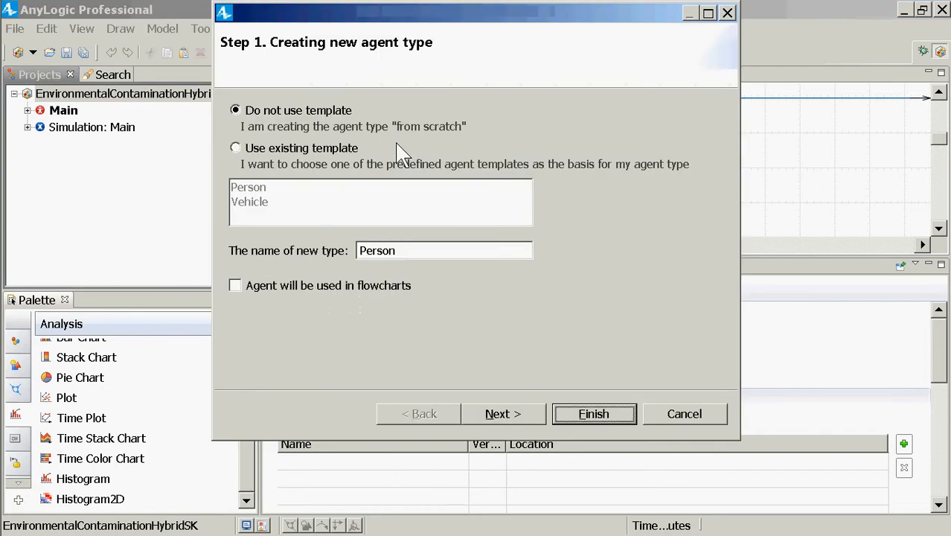
{"action": "left_click", "coordinate": [615, 418]}
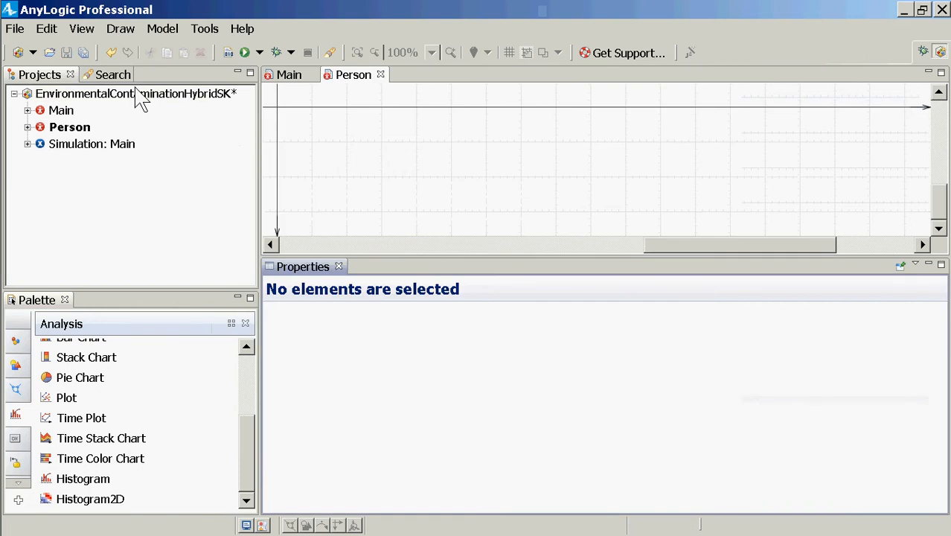
Add a second agent type named Home to the model, created from scratch
{"action": "left_click", "coordinate": [141, 98]}
{"action": "right_click", "coordinate": [142, 97]}
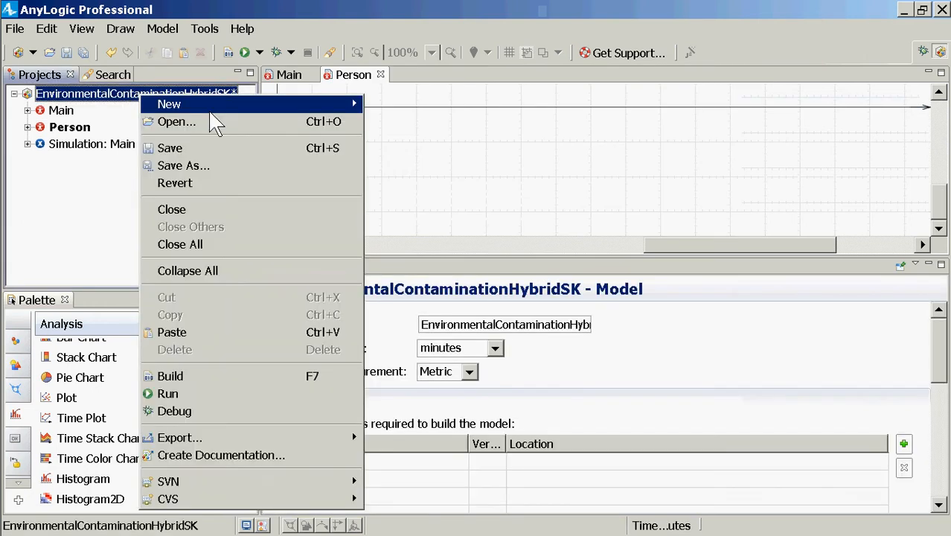
{"action": "mouse_move", "coordinate": [262, 108]}
{"action": "left_click", "coordinate": [405, 130]}
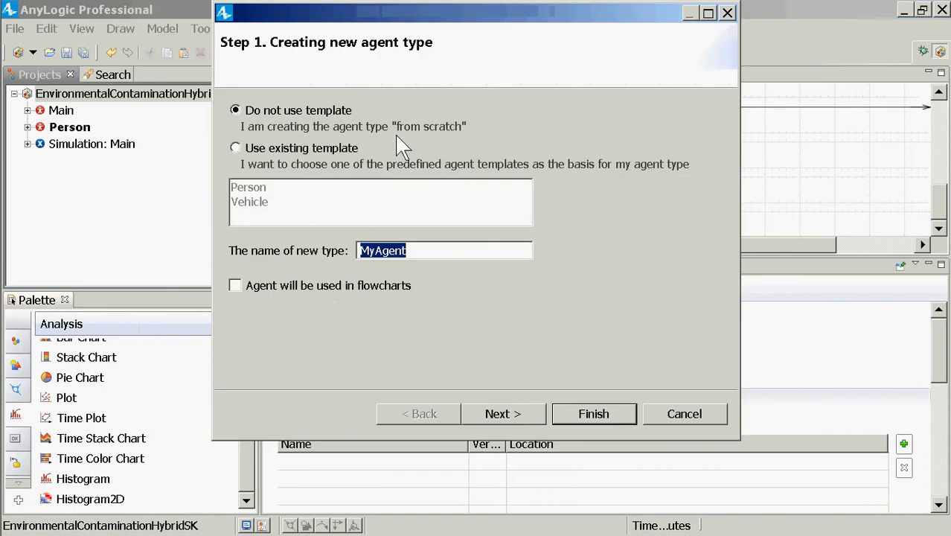
{"action": "type", "text": "Home"}
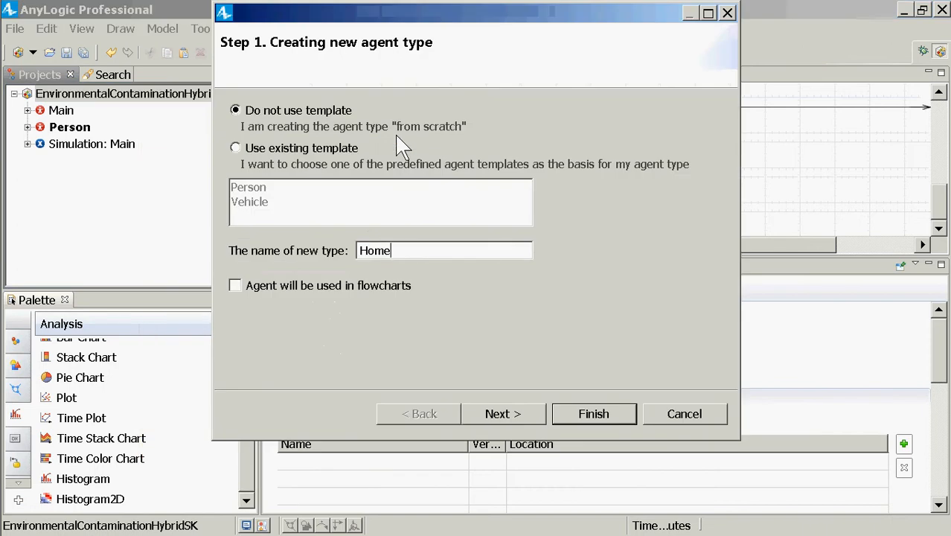
{"action": "key", "text": "Return"}
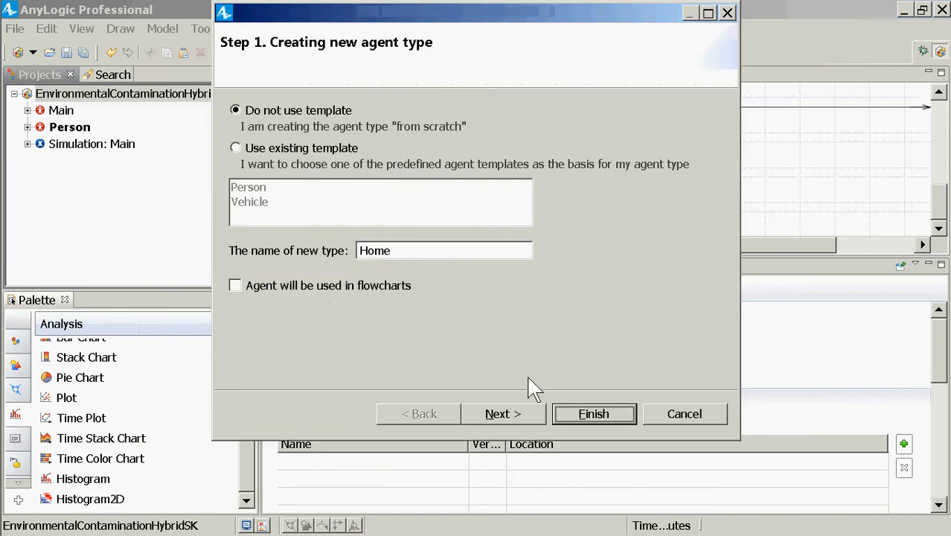
{"action": "left_click", "coordinate": [593, 413]}
Add a third agent type named Workplace to the model, created from scratch
{"action": "left_click", "coordinate": [170, 96]}
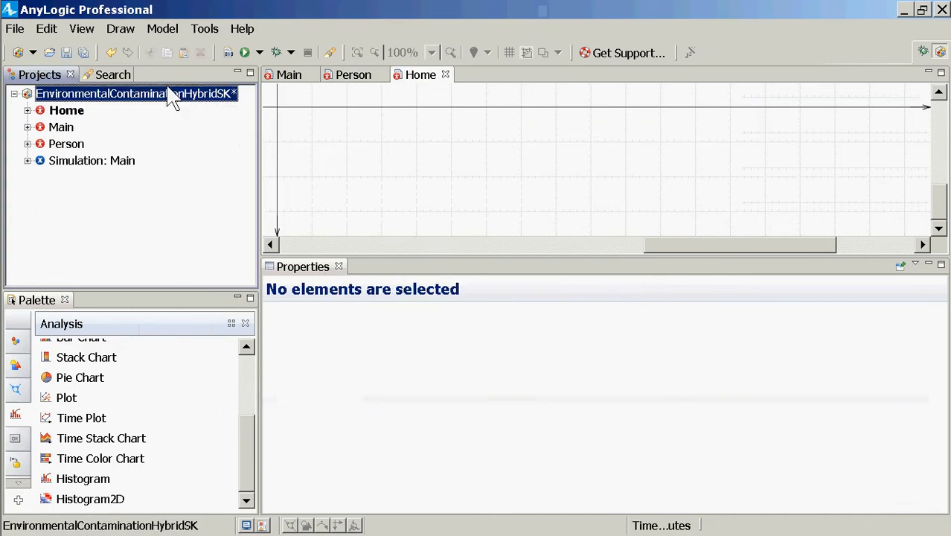
{"action": "right_click", "coordinate": [170, 96]}
{"action": "mouse_move", "coordinate": [253, 98]}
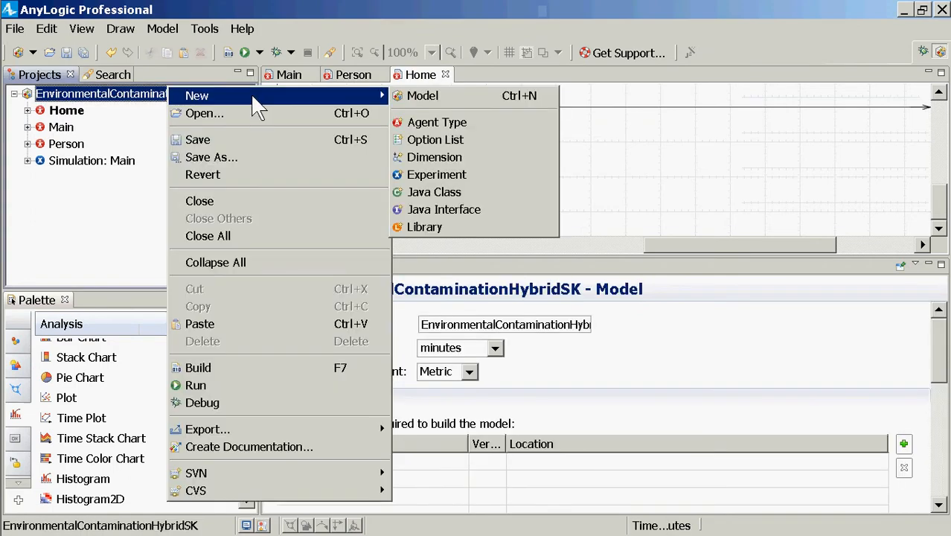
{"action": "left_click", "coordinate": [433, 123]}
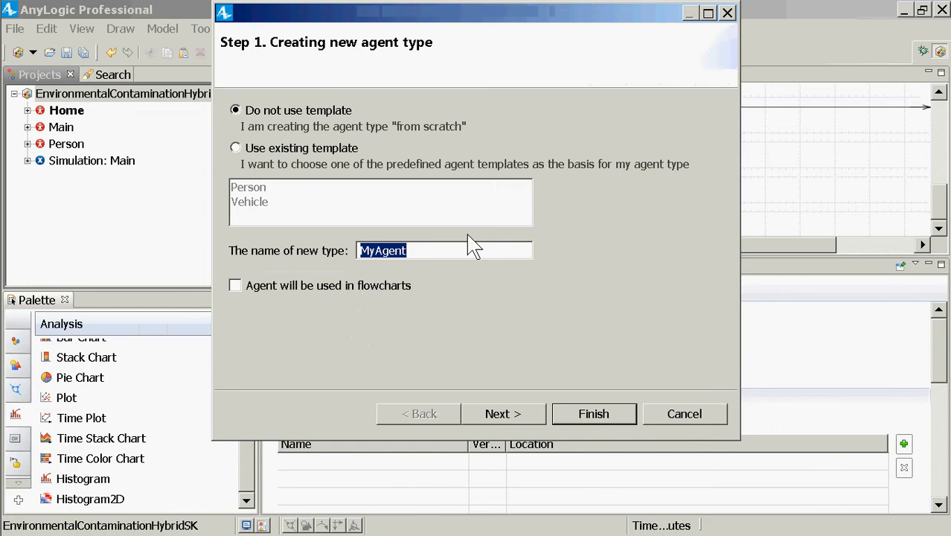
{"action": "type", "text": "Workplace"}
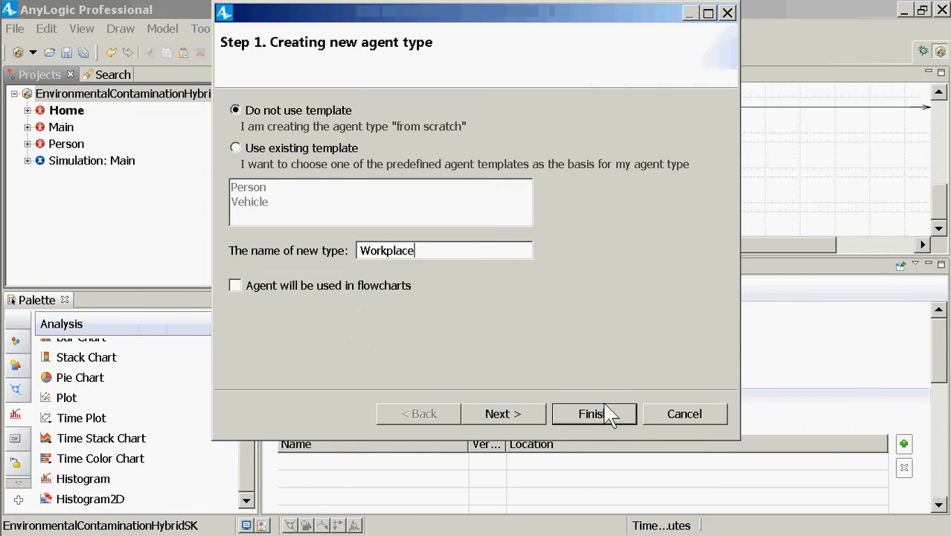
{"action": "left_click", "coordinate": [608, 414]}
{"action": "left_click", "coordinate": [594, 409]}
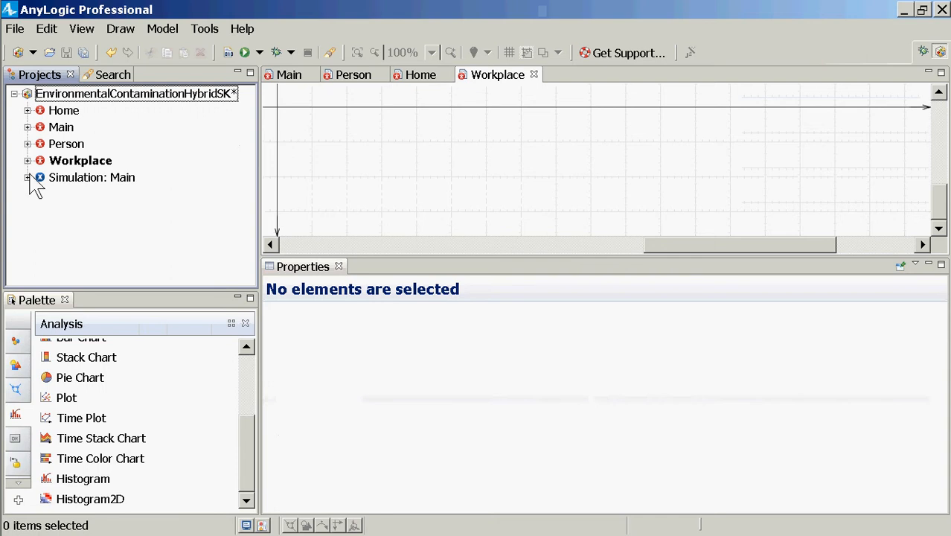
Place the Person picture at the origin of the Person agent type's diagram
{"action": "double_click", "coordinate": [59, 143]}
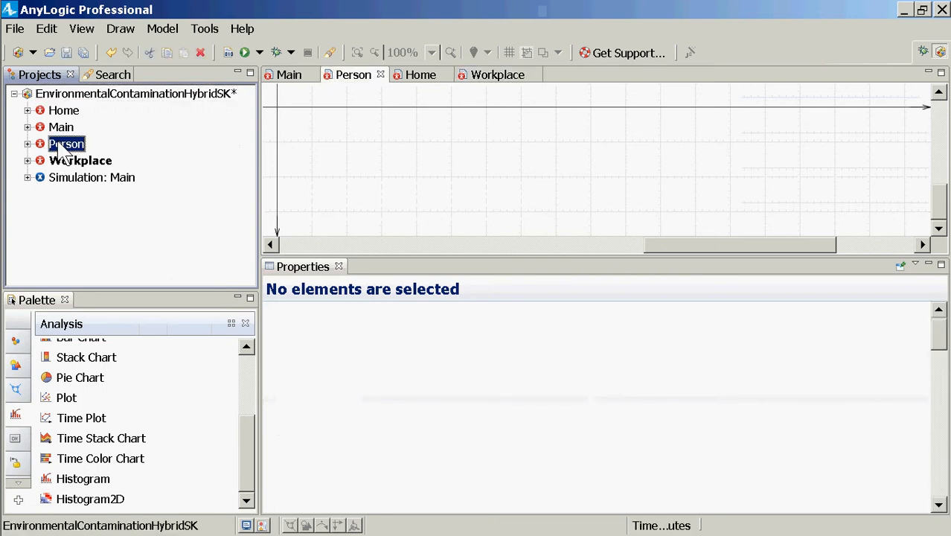
{"action": "left_click", "coordinate": [23, 482]}
{"action": "left_click", "coordinate": [24, 482]}
{"action": "left_click", "coordinate": [25, 482]}
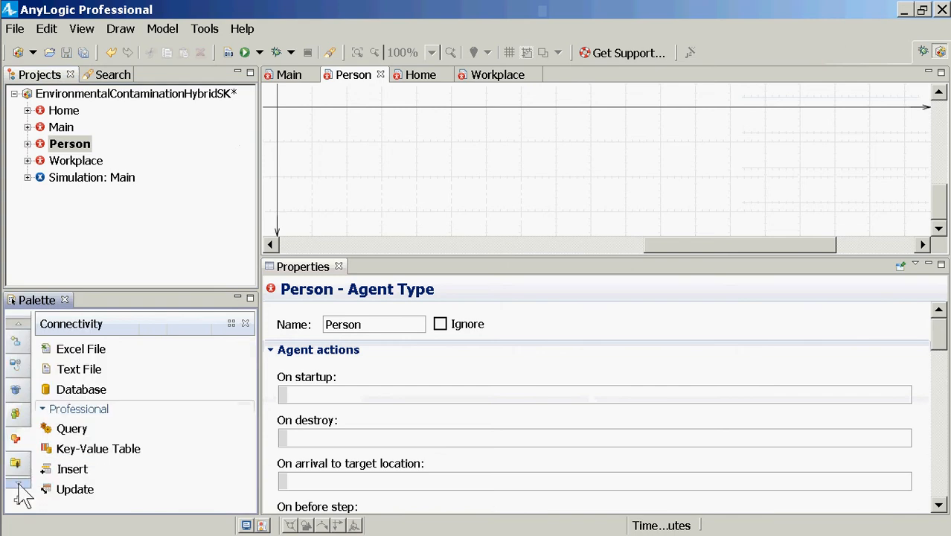
{"action": "left_click", "coordinate": [21, 469]}
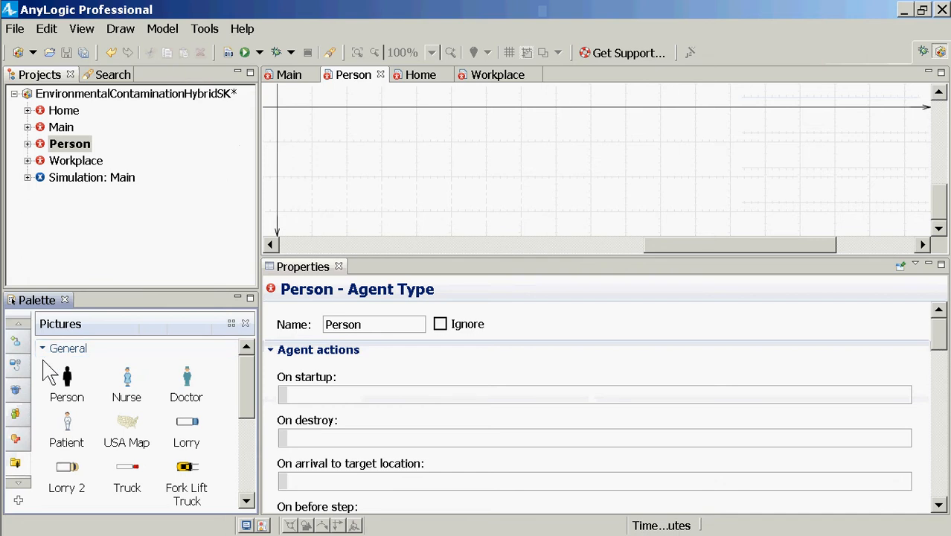
{"action": "left_click", "coordinate": [68, 393]}
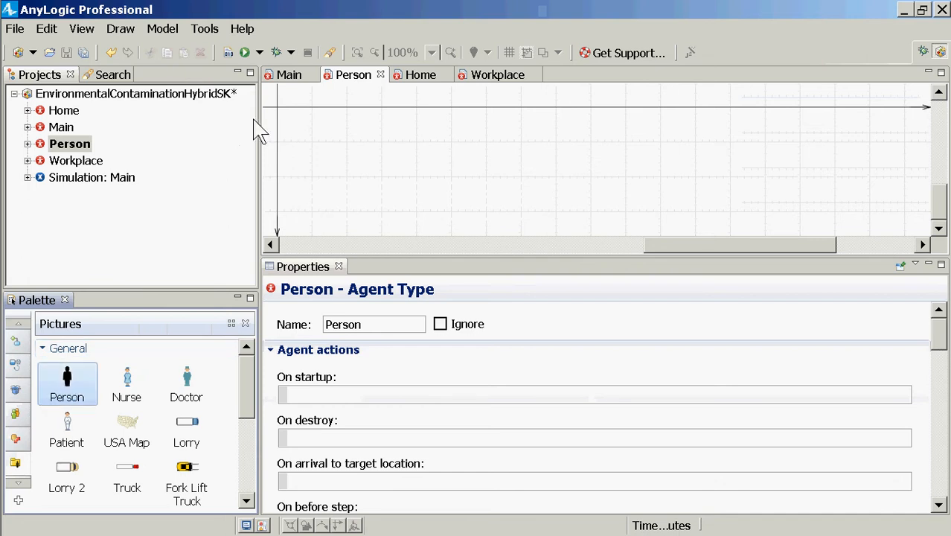
{"action": "left_click", "coordinate": [277, 108]}
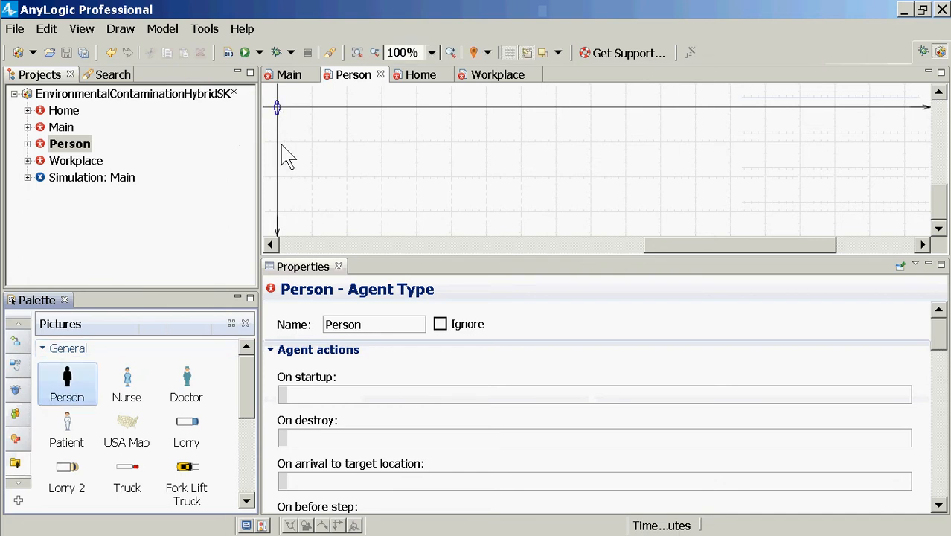
Place the House picture at the origin (X 0, Y 0) of the Home agent type's diagram
{"action": "left_click", "coordinate": [65, 113]}
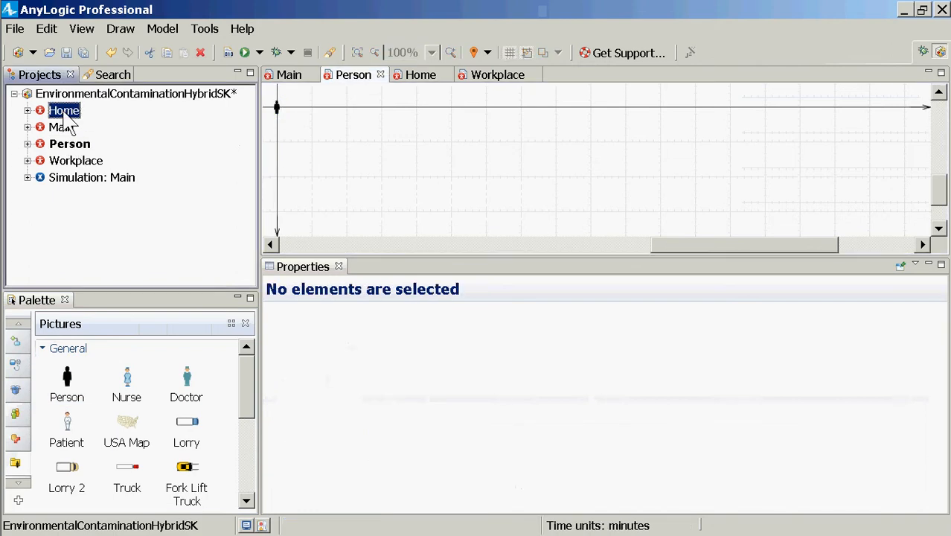
{"action": "double_click", "coordinate": [66, 119]}
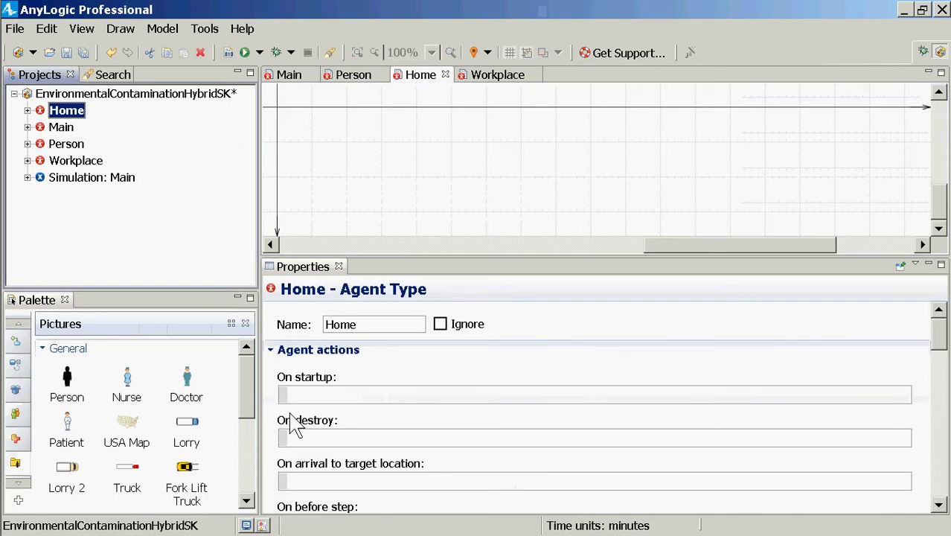
{"action": "left_click_drag", "start_coordinate": [252, 394], "coordinate": [272, 467]}
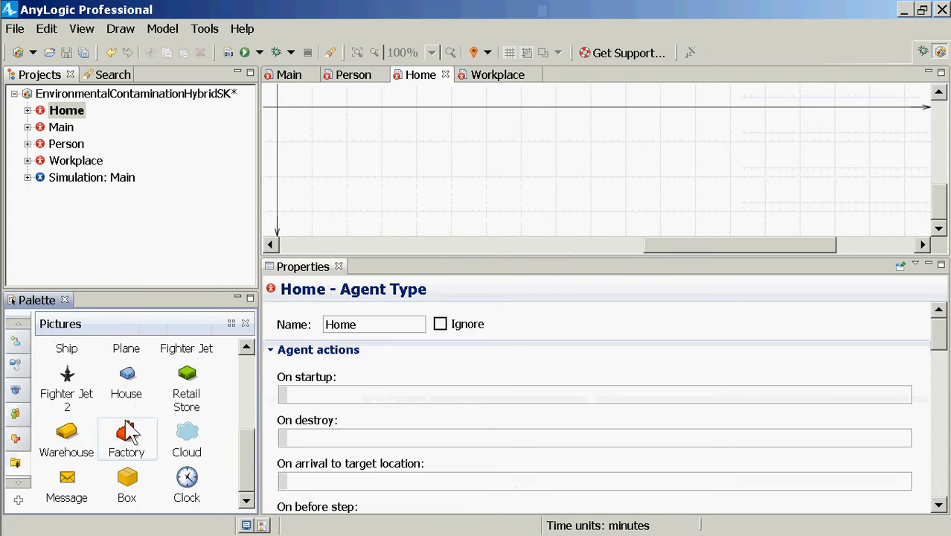
{"action": "left_click_drag", "start_coordinate": [127, 375], "coordinate": [276, 110]}
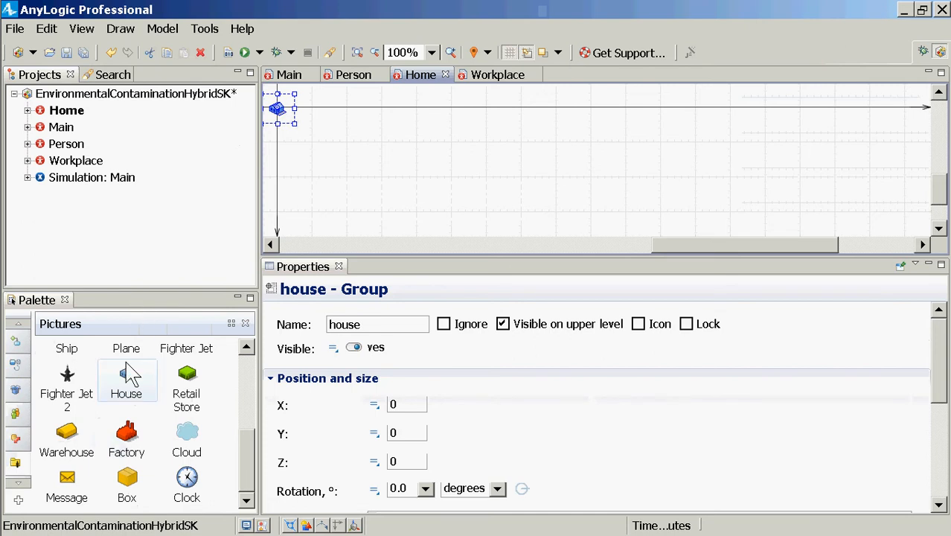
Place the Factory picture at the origin (X 0, Y 0) of the Workplace agent type's diagram
{"action": "left_click", "coordinate": [94, 162]}
{"action": "double_click", "coordinate": [94, 162]}
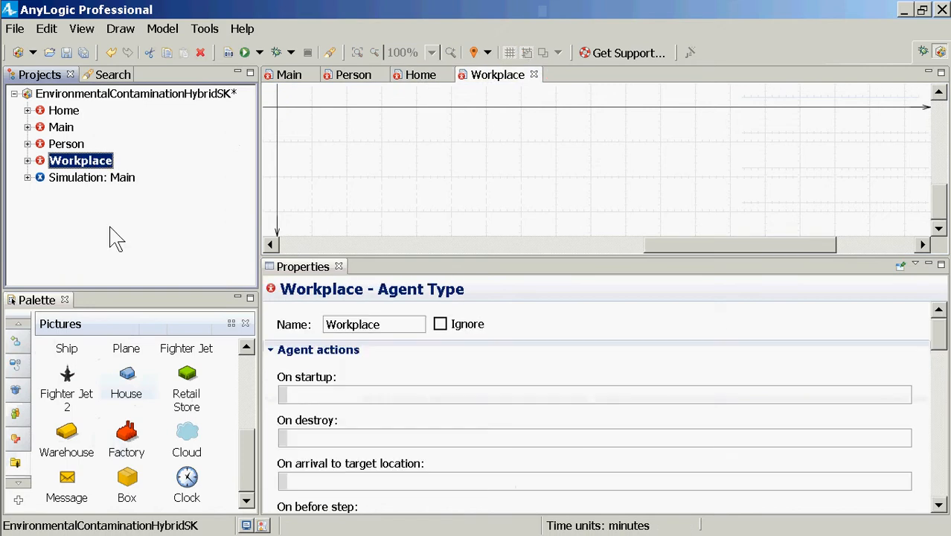
{"action": "left_click", "coordinate": [126, 435]}
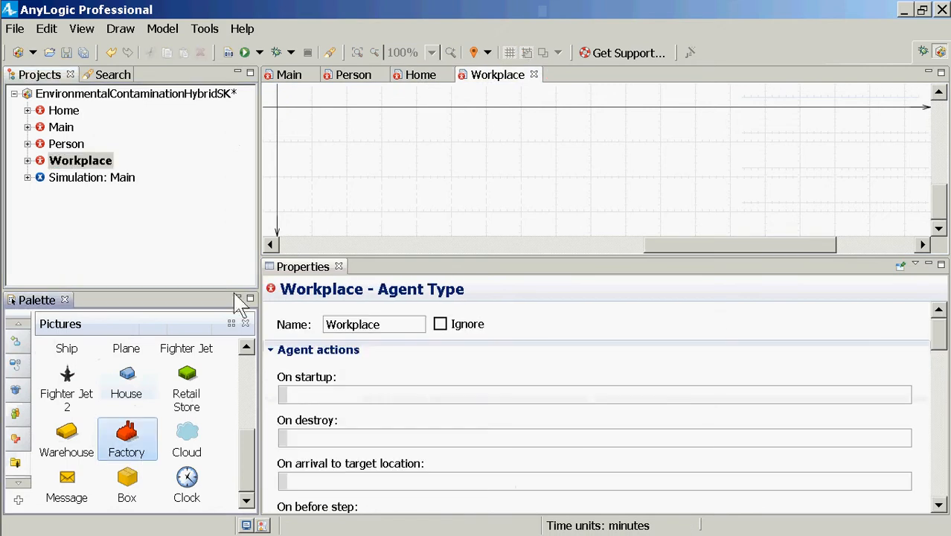
{"action": "left_click", "coordinate": [278, 107]}
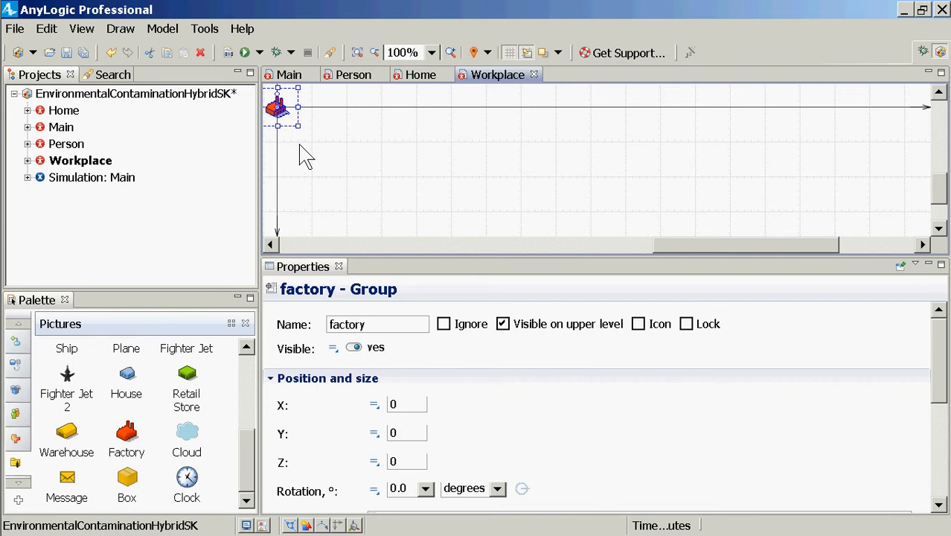
{"action": "left_click", "coordinate": [301, 146]}
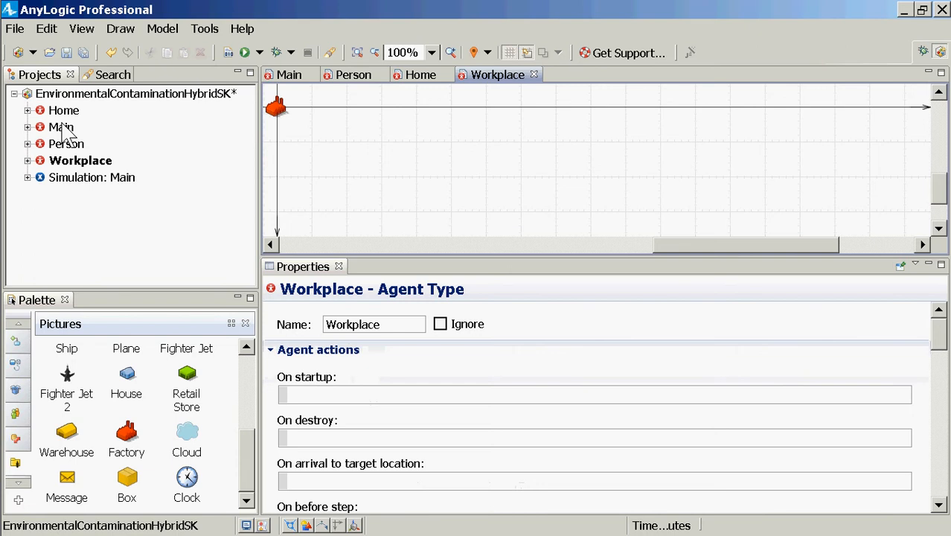
Add a Person agent to the Main diagram and name it population
{"action": "left_click", "coordinate": [61, 127]}
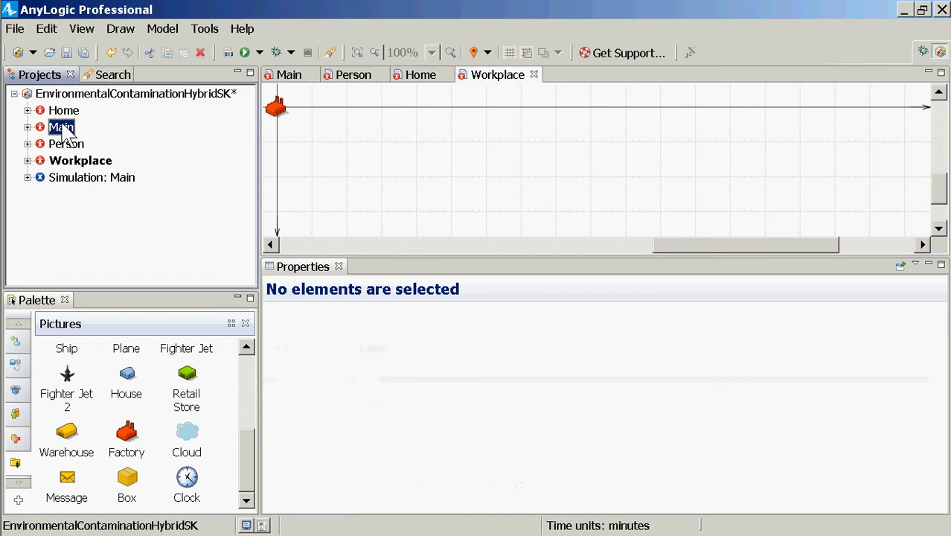
{"action": "double_click", "coordinate": [63, 128]}
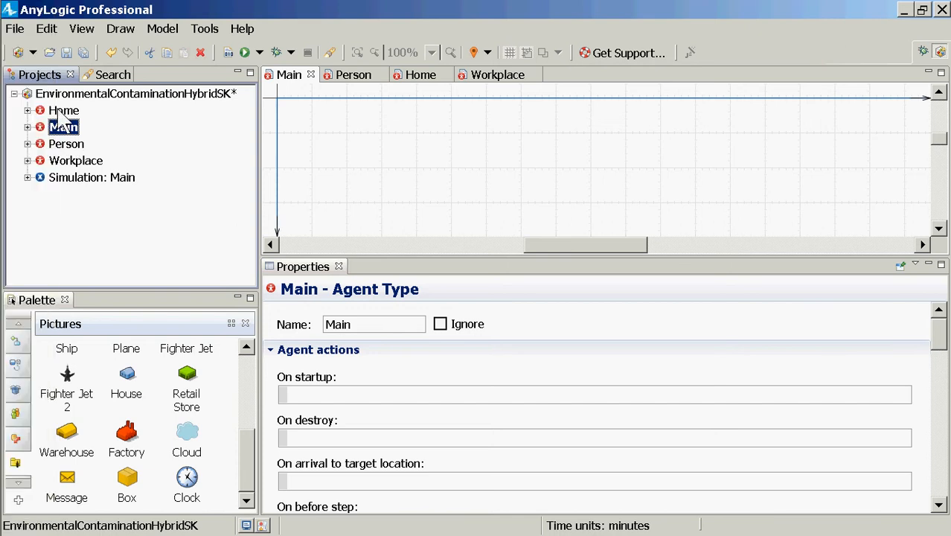
{"action": "left_click_drag", "start_coordinate": [45, 147], "coordinate": [332, 131]}
{"action": "type", "text": "p"}
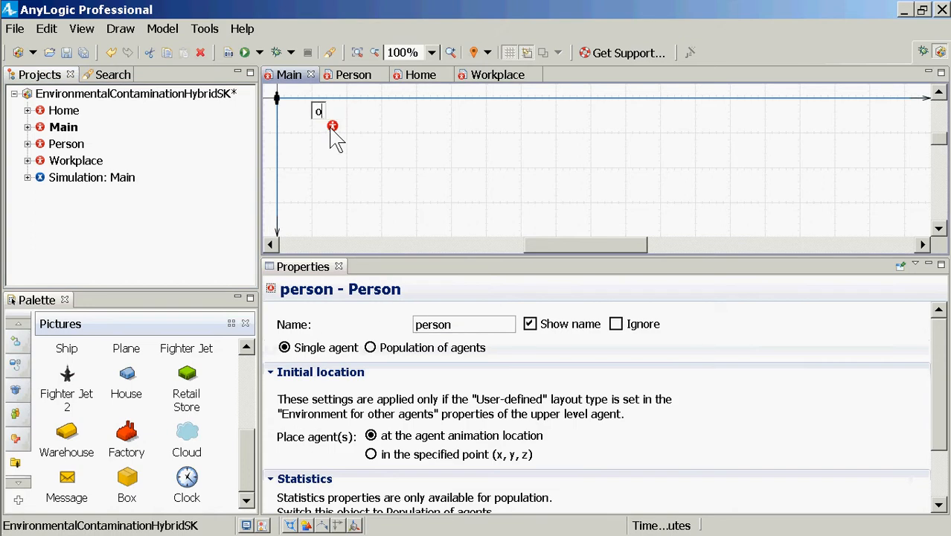
{"action": "type", "text": "opulation"}
{"action": "key", "text": "Return"}
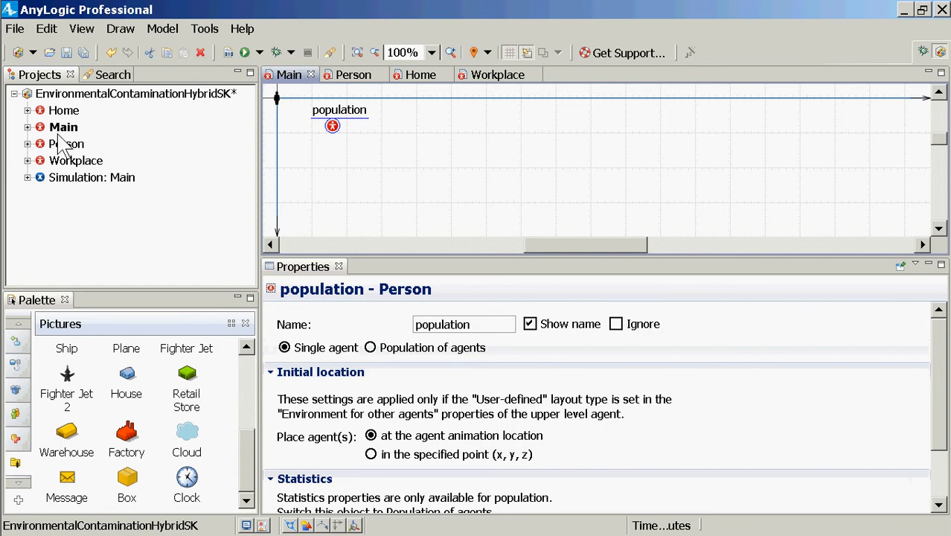
Add a Home agent named homes and a Workplace agent named workplaces below population in the Main diagram
{"action": "left_click_drag", "start_coordinate": [61, 112], "coordinate": [333, 171]}
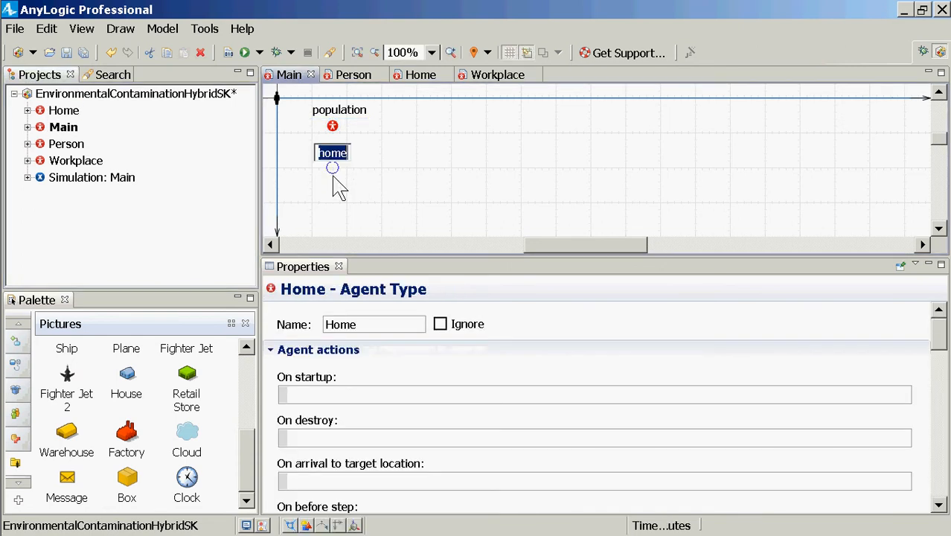
{"action": "type", "text": "s"}
{"action": "key", "text": "Return"}
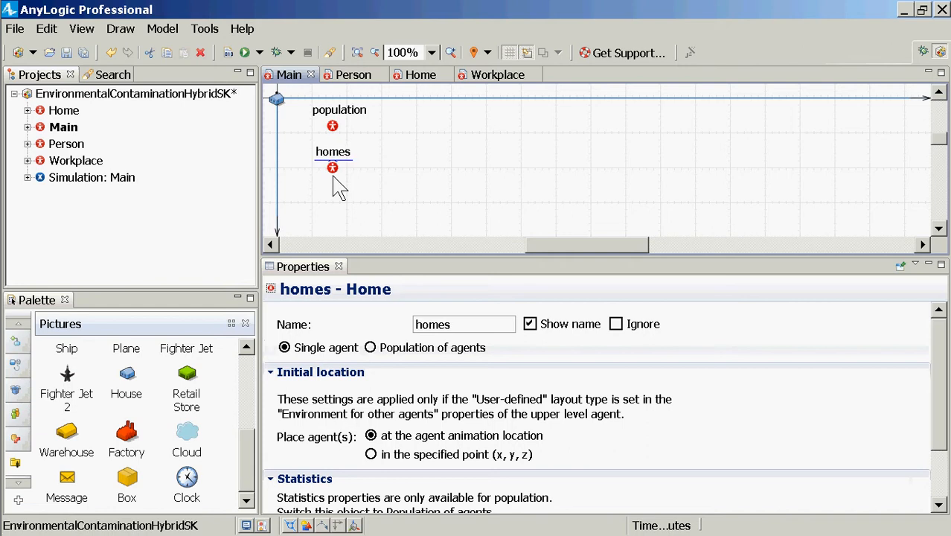
{"action": "left_click_drag", "start_coordinate": [64, 163], "coordinate": [332, 210]}
{"action": "key", "text": "End"}
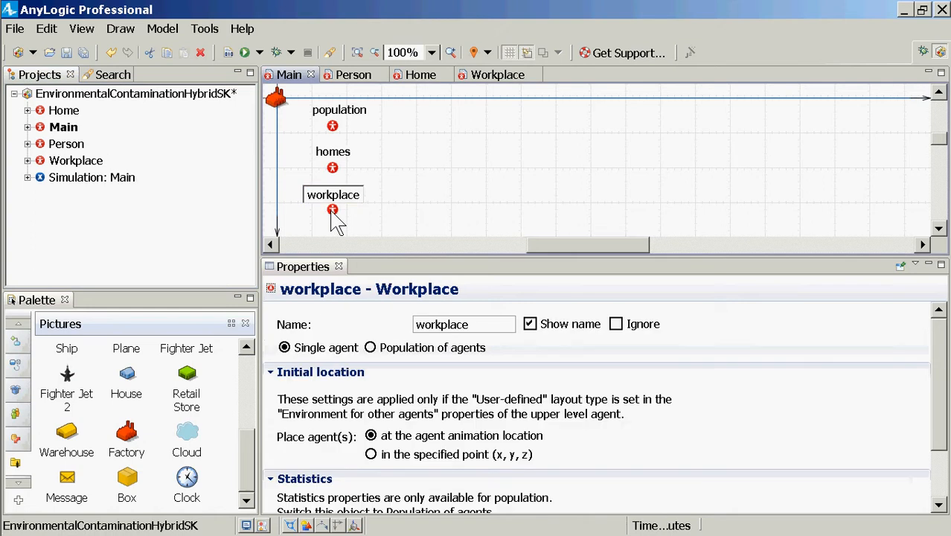
{"action": "type", "text": "s"}
{"action": "key", "text": "Return"}
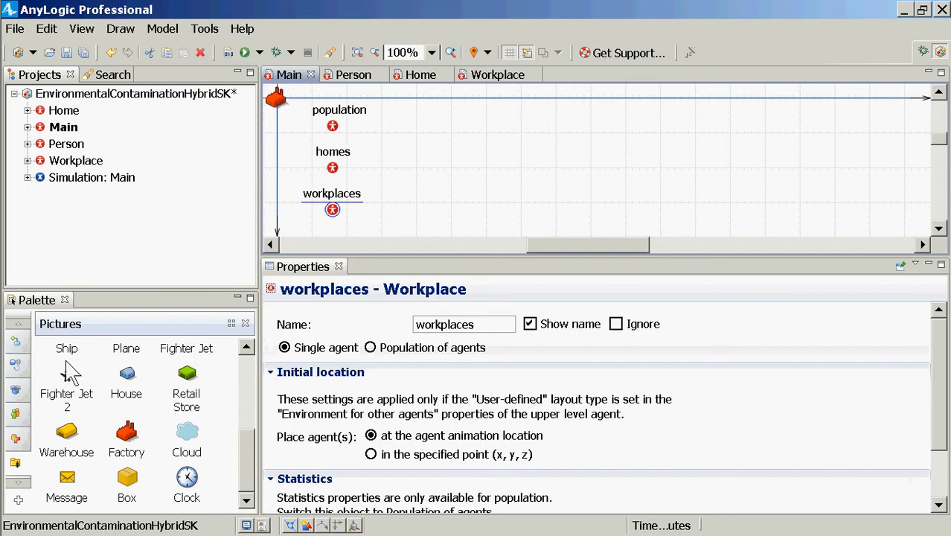
Add a parameter named countPeople of type int beside the population agent in Main
{"action": "left_click", "coordinate": [19, 325]}
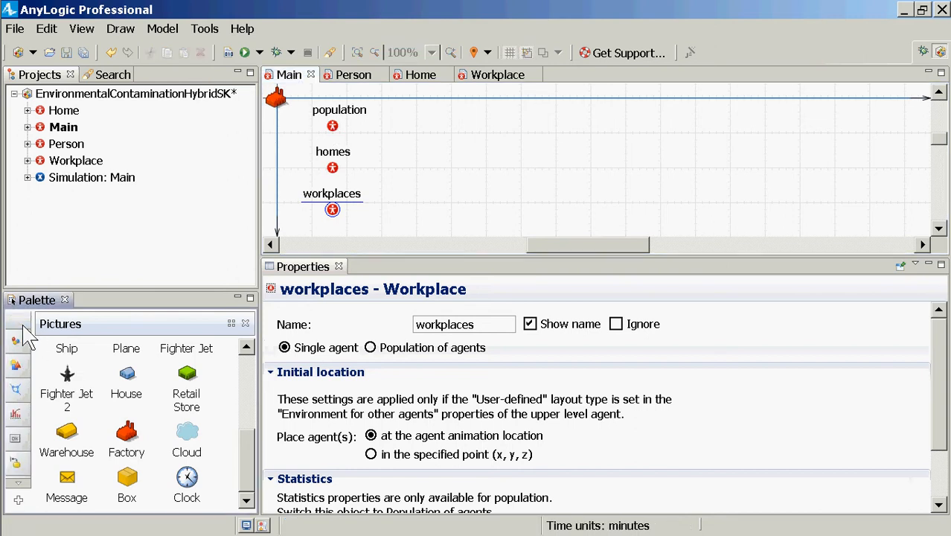
{"action": "left_click", "coordinate": [14, 340]}
{"action": "left_click", "coordinate": [74, 369]}
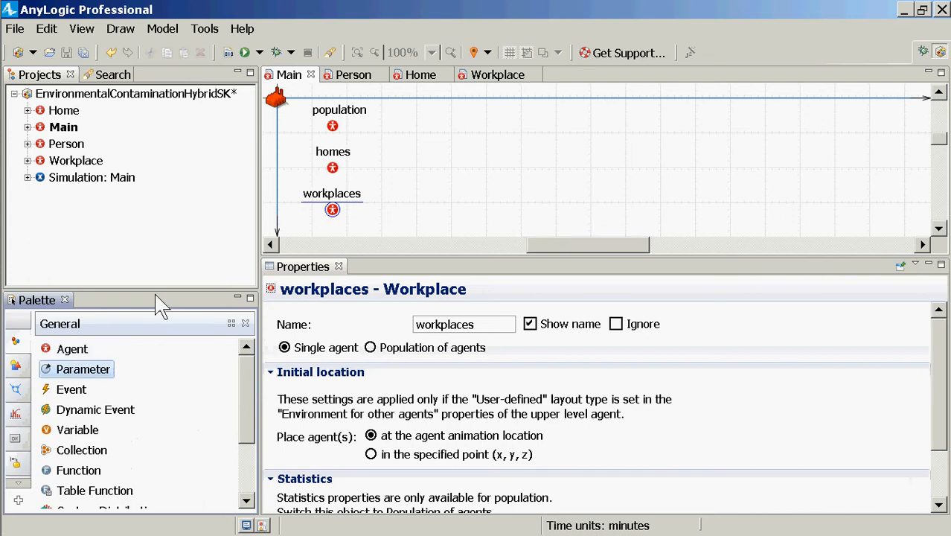
{"action": "left_click", "coordinate": [403, 120]}
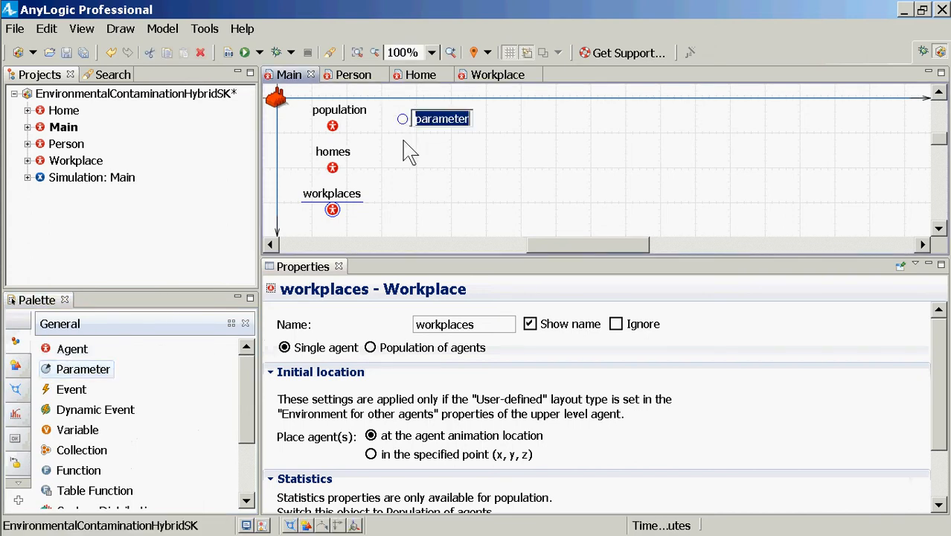
{"action": "type", "text": "population"}
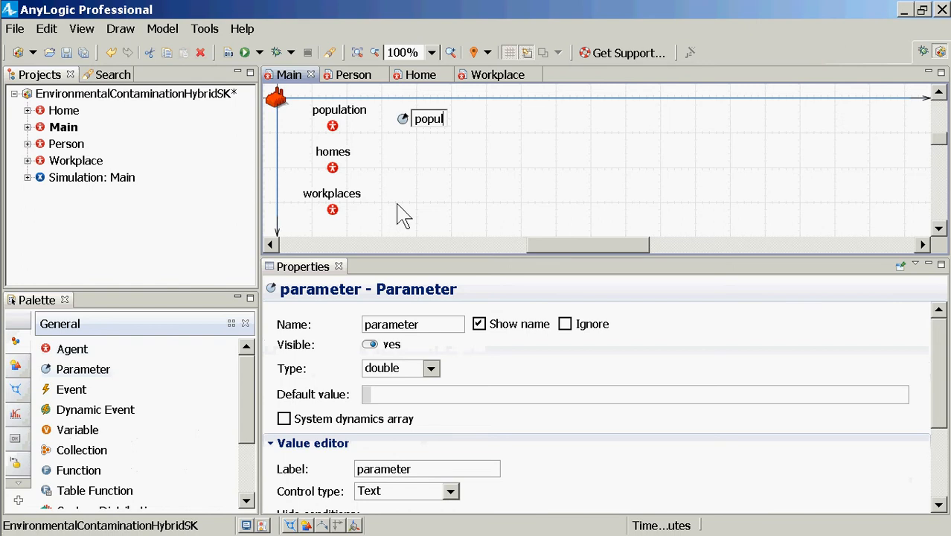
{"action": "key", "text": "BackSpace"}
{"action": "key", "text": "BackSpace"}
{"action": "key", "text": "BackSpace"}
{"action": "key", "text": "BackSpace"}
{"action": "key", "text": "BackSpace"}
{"action": "key", "text": "BackSpace"}
{"action": "key", "text": "BackSpace"}
{"action": "key", "text": "BackSpace"}
{"action": "key", "text": "BackSpace"}
{"action": "key", "text": "BackSpace"}
{"action": "type", "text": "countPeople"}
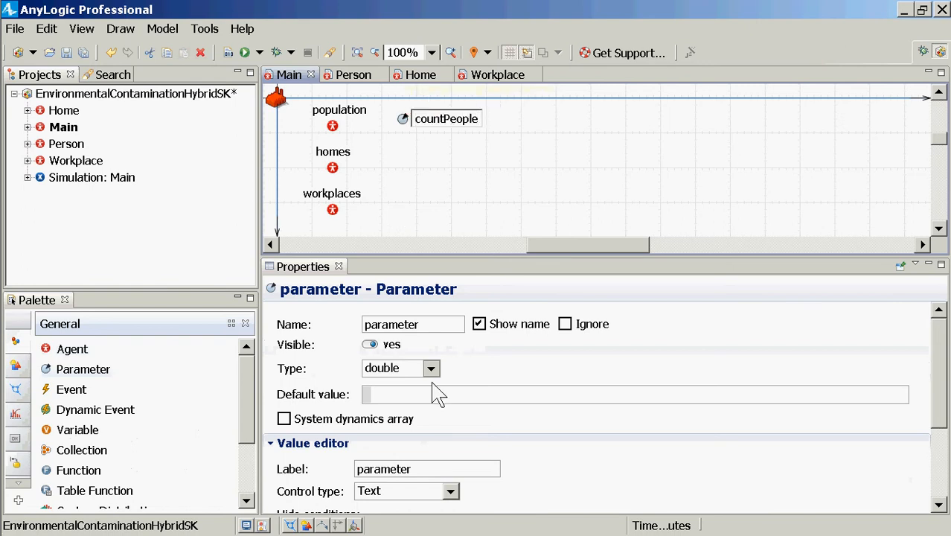
{"action": "left_click", "coordinate": [431, 368]}
{"action": "left_click", "coordinate": [386, 223]}
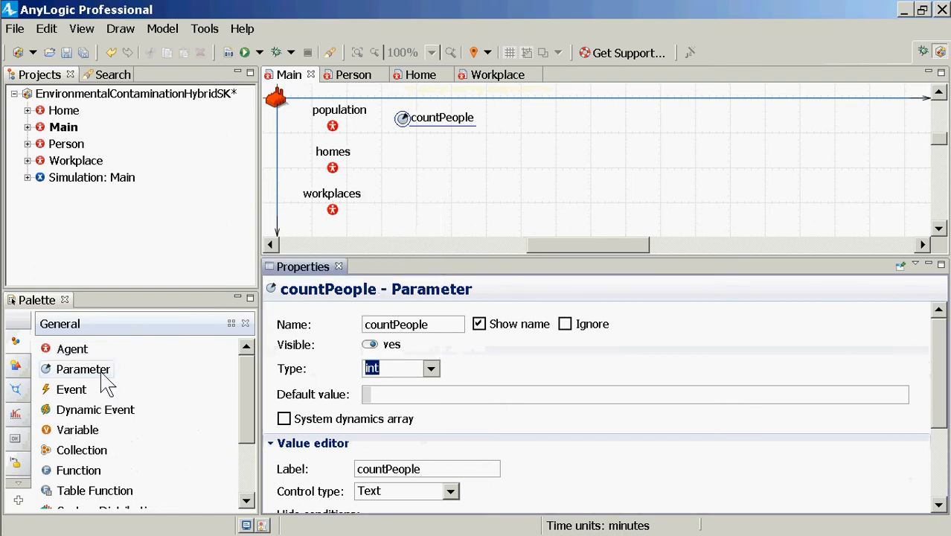
Add a parameter named countHomes of type int beside the homes agent in Main
{"action": "left_click_drag", "start_coordinate": [47, 376], "coordinate": [412, 172]}
{"action": "type", "text": "countH"}
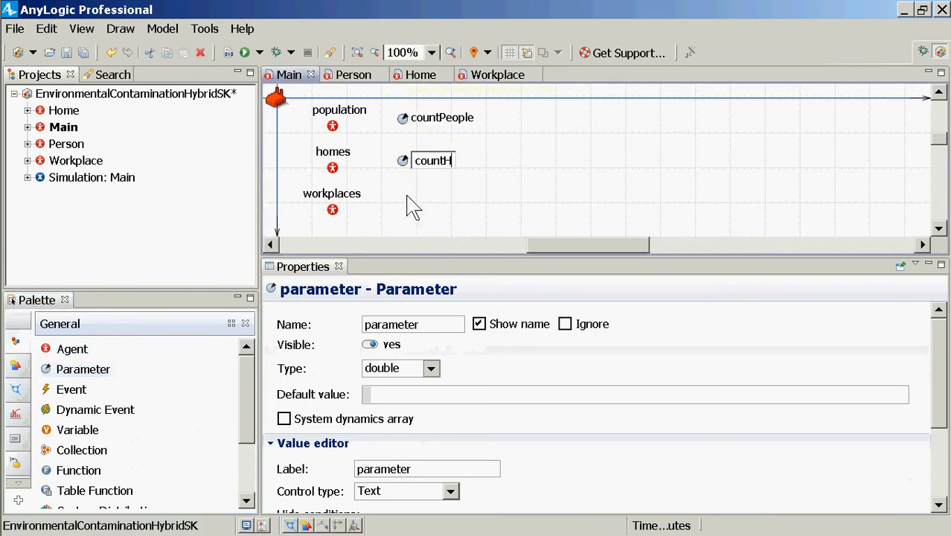
{"action": "type", "text": "omes"}
{"action": "key", "text": "Return"}
{"action": "left_click", "coordinate": [431, 370]}
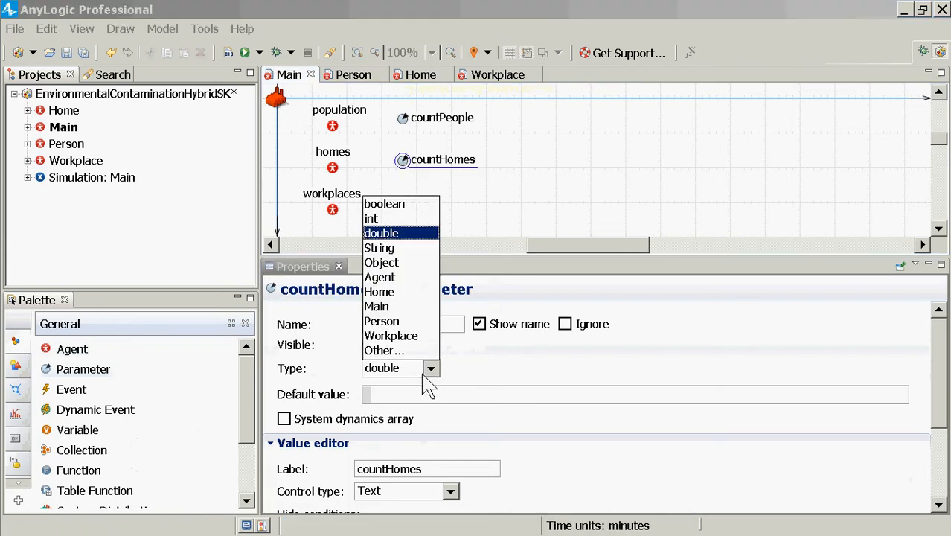
{"action": "left_click", "coordinate": [375, 217]}
Add a parameter named countWorkplaces beside the workplaces agent and align countHomes with the homes agent
{"action": "left_click_drag", "start_coordinate": [46, 366], "coordinate": [397, 216]}
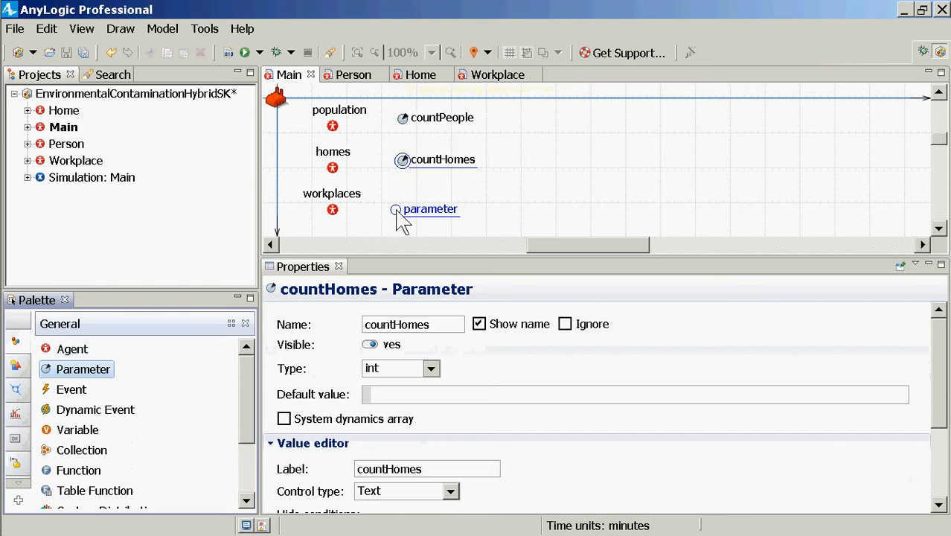
{"action": "type", "text": "cou"}
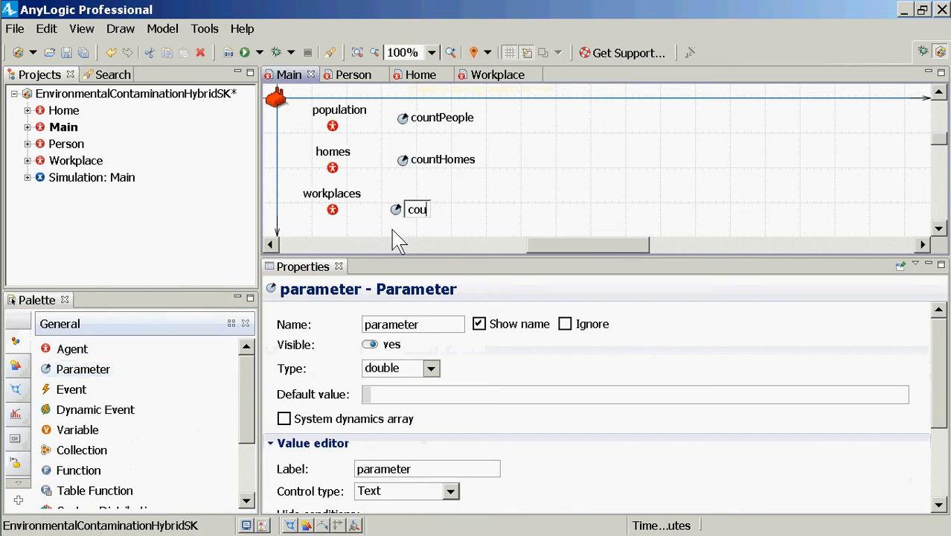
{"action": "type", "text": "ntWorkplac"}
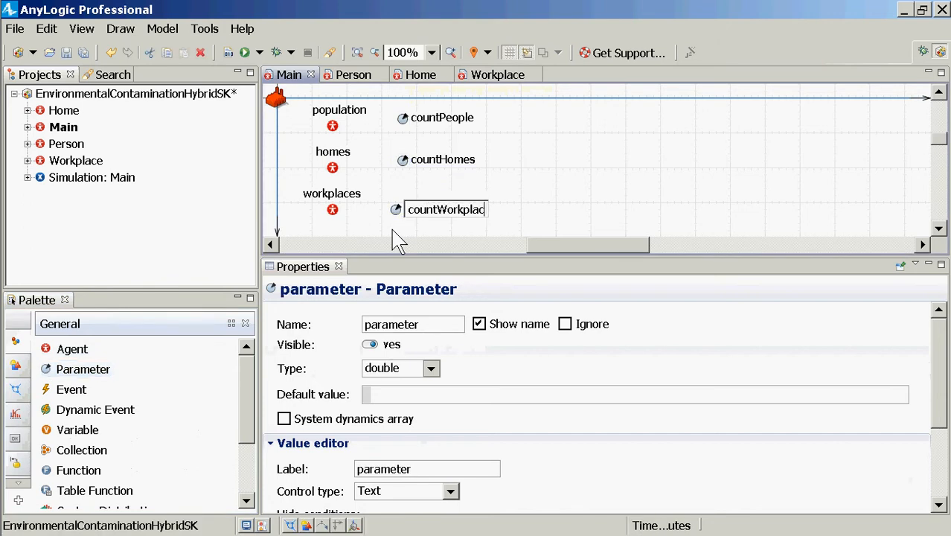
{"action": "type", "text": "es"}
{"action": "key", "text": "Return"}
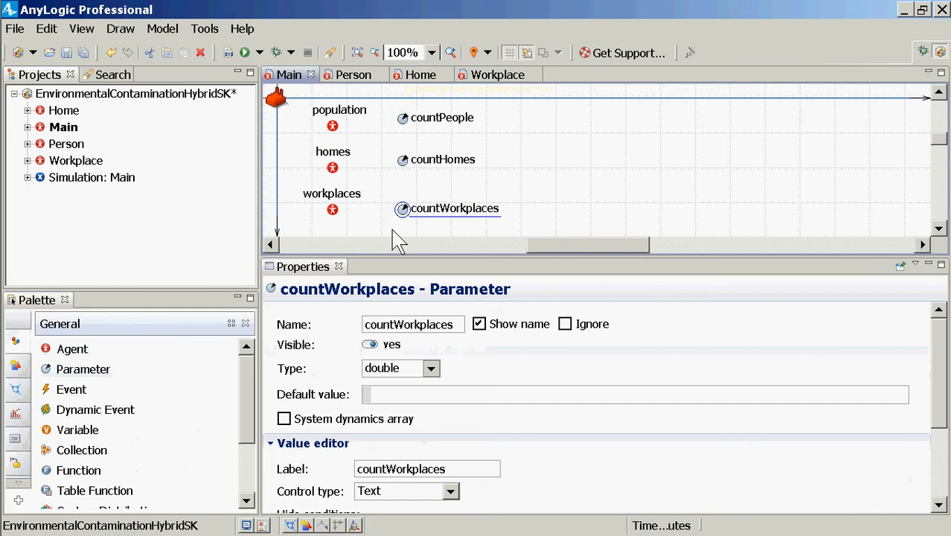
{"action": "key", "text": "ctrl+s"}
{"action": "left_click_drag", "start_coordinate": [401, 162], "coordinate": [402, 170]}
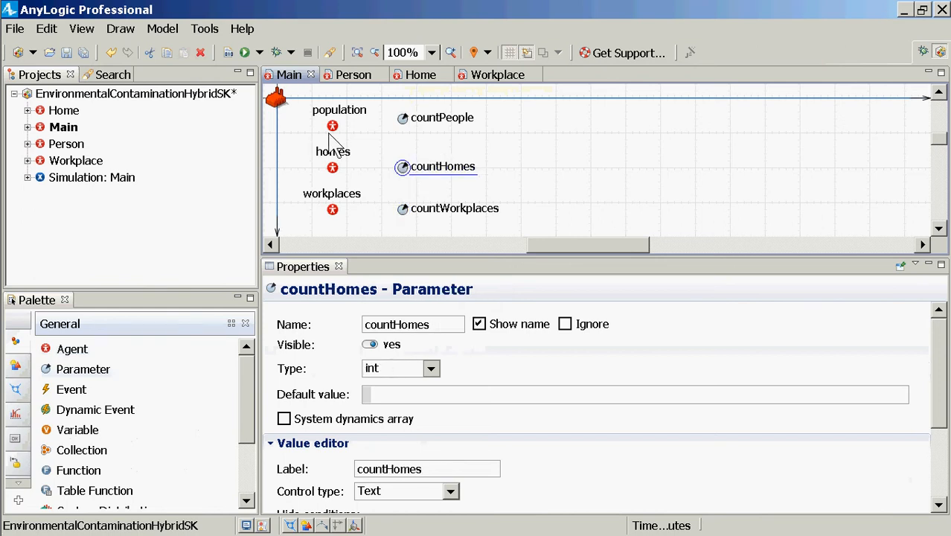
{"action": "right_click", "coordinate": [333, 131]}
{"action": "left_click", "coordinate": [331, 128]}
{"action": "double_click", "coordinate": [331, 129]}
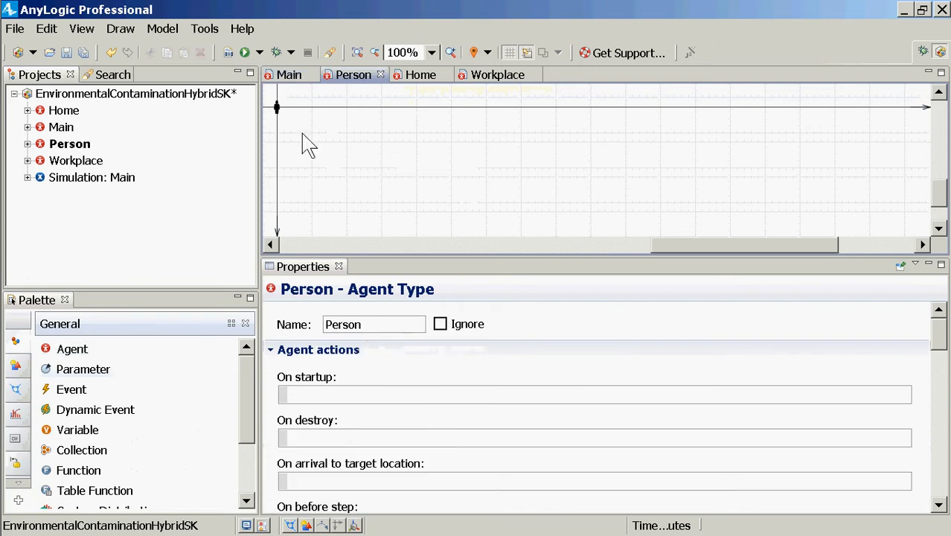
{"action": "left_click", "coordinate": [60, 128]}
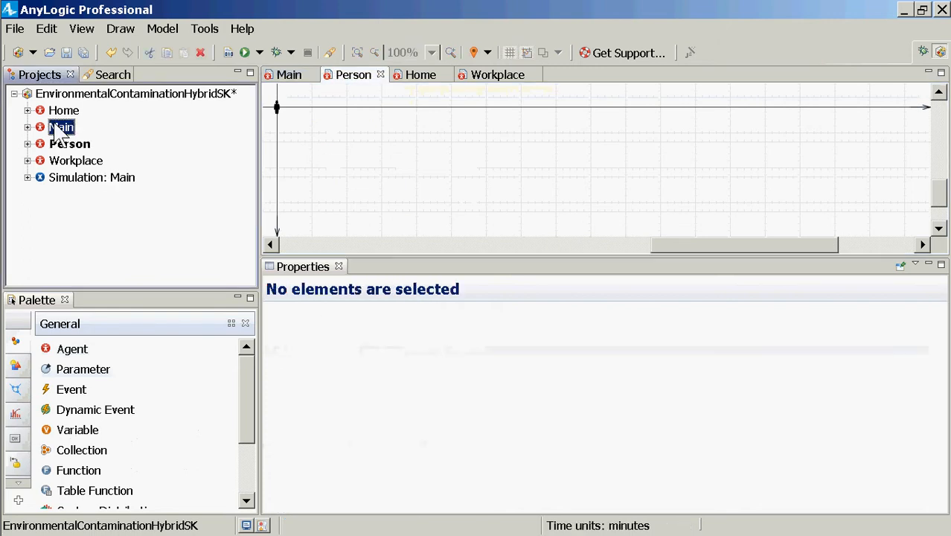
{"action": "double_click", "coordinate": [60, 128]}
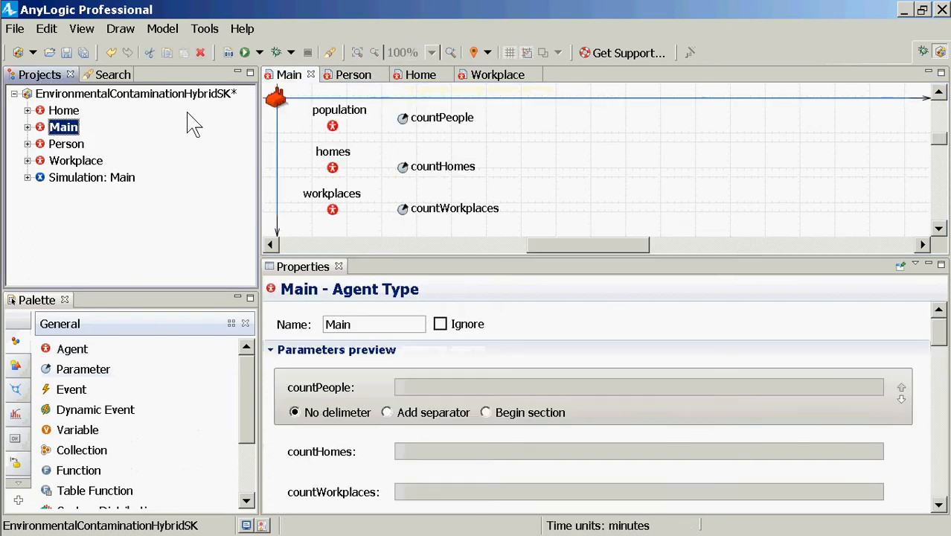
Turn the population agent into a population of agents with countPeople as the initial number of agents
{"action": "left_click", "coordinate": [332, 125]}
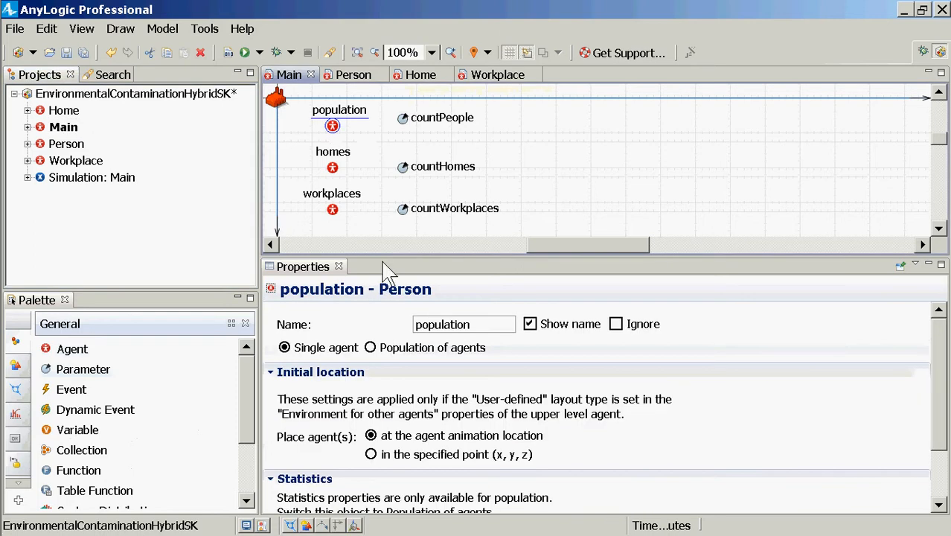
{"action": "left_click", "coordinate": [395, 350]}
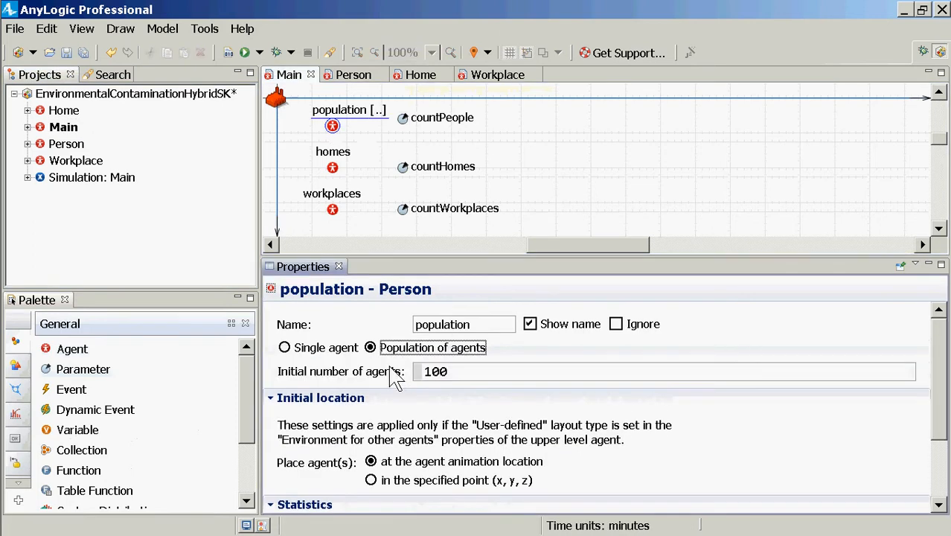
{"action": "double_click", "coordinate": [448, 375]}
{"action": "type", "text": "countP"}
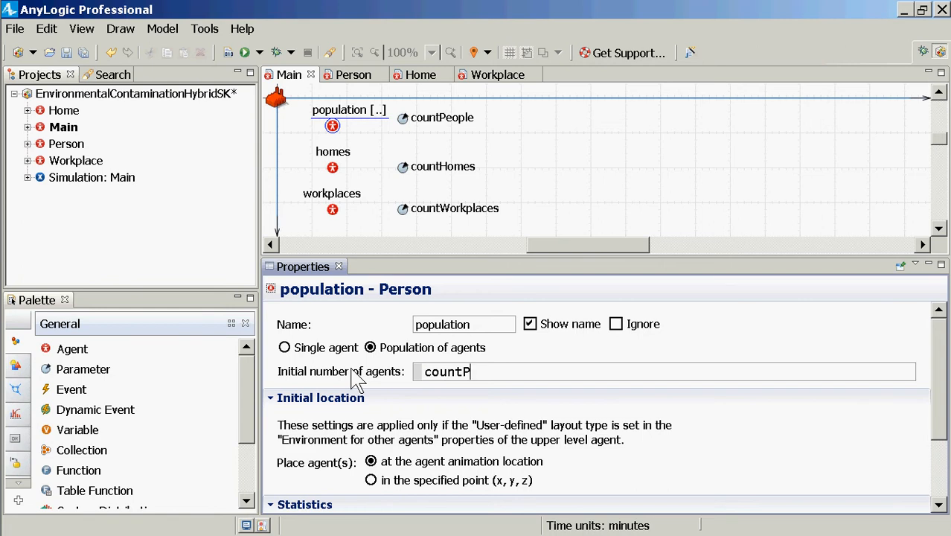
{"action": "type", "text": "oep"}
{"action": "key", "text": "BackSpace"}
{"action": "key", "text": "BackSpace"}
{"action": "type", "text": "ople"}
Turn the homes agent into a population of agents with countHomes as the initial number of agents
{"action": "left_click", "coordinate": [333, 168]}
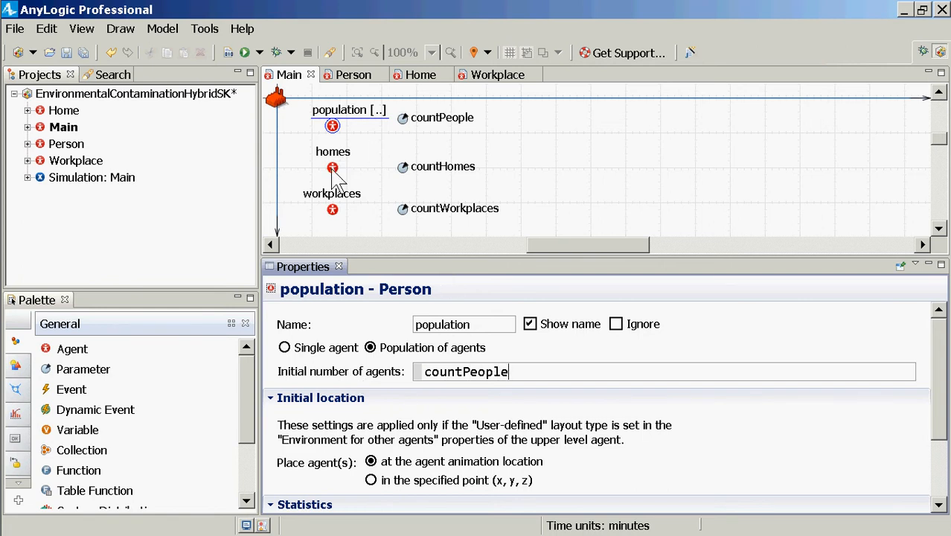
{"action": "left_click", "coordinate": [401, 348]}
{"action": "left_click", "coordinate": [452, 374]}
{"action": "left_click_drag", "start_coordinate": [453, 373], "coordinate": [384, 365]}
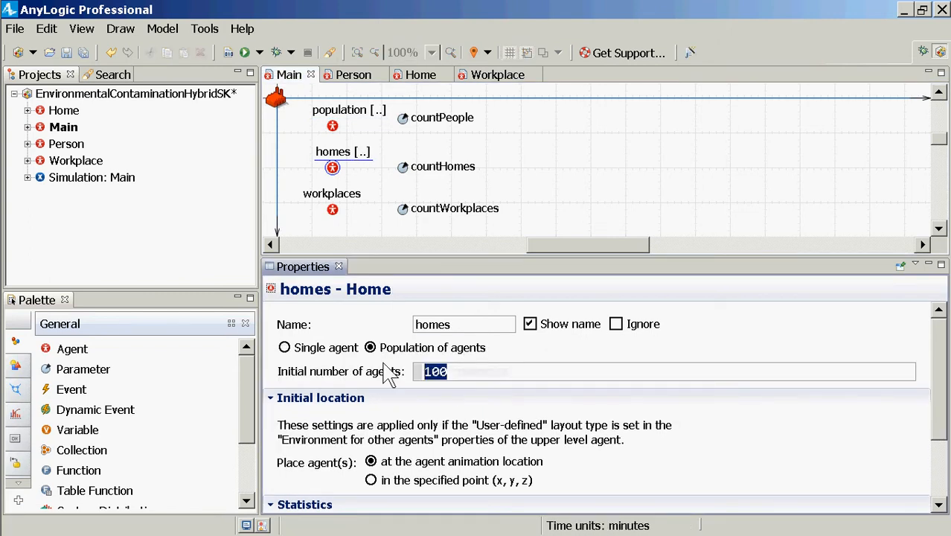
{"action": "type", "text": "countH"}
{"action": "type", "text": "omes"}
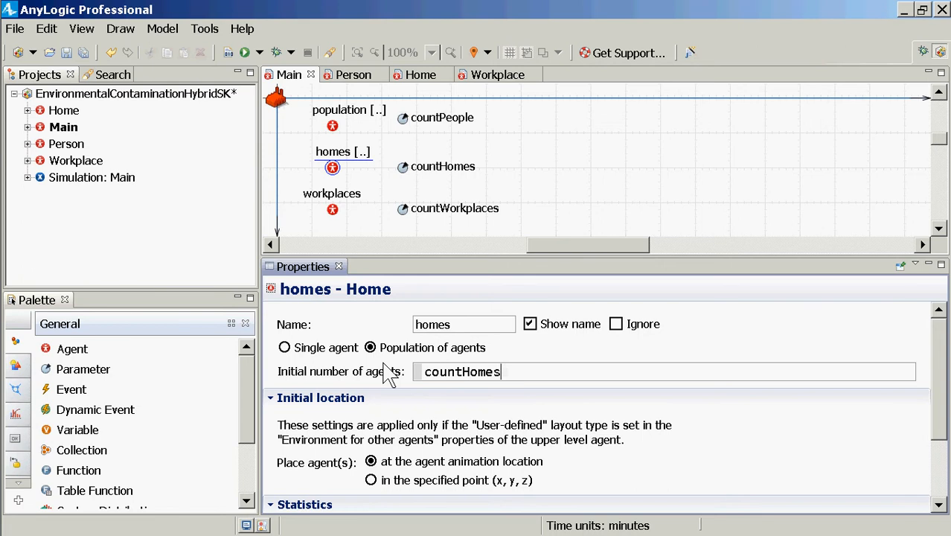
Turn the workplaces agent into a population of agents with countWorkplaces as the initial number of agents
{"action": "left_click", "coordinate": [332, 209]}
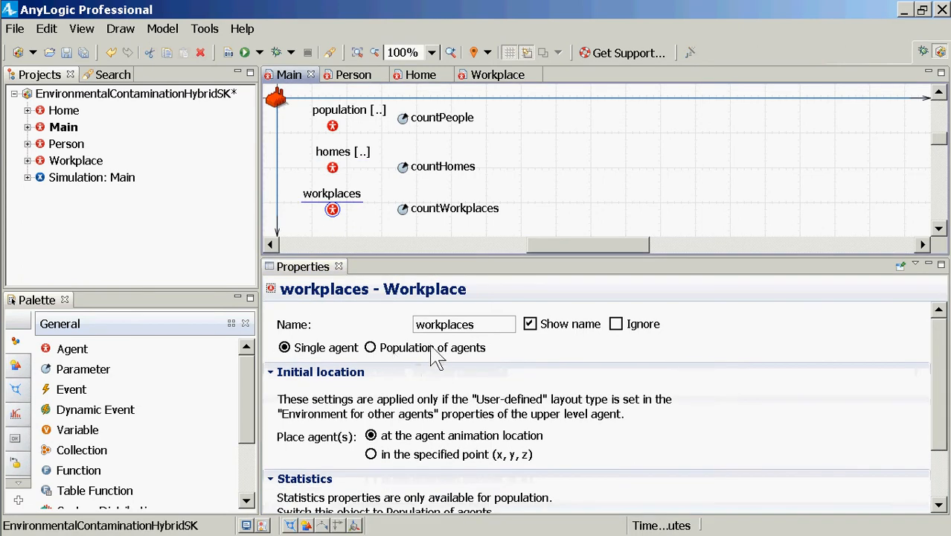
{"action": "left_click", "coordinate": [431, 349]}
{"action": "double_click", "coordinate": [435, 372]}
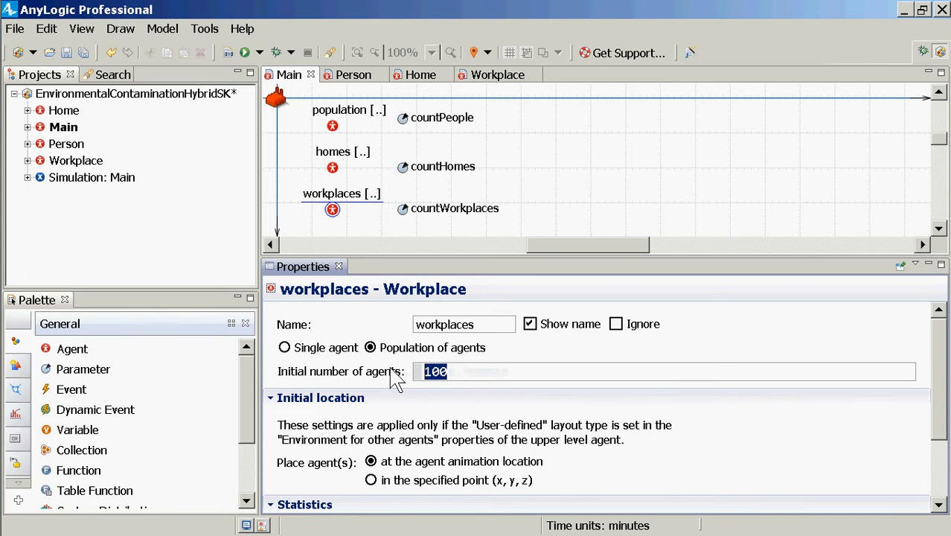
{"action": "type", "text": "cout"}
{"action": "key", "text": "BackSpace"}
{"action": "type", "text": "ntW"}
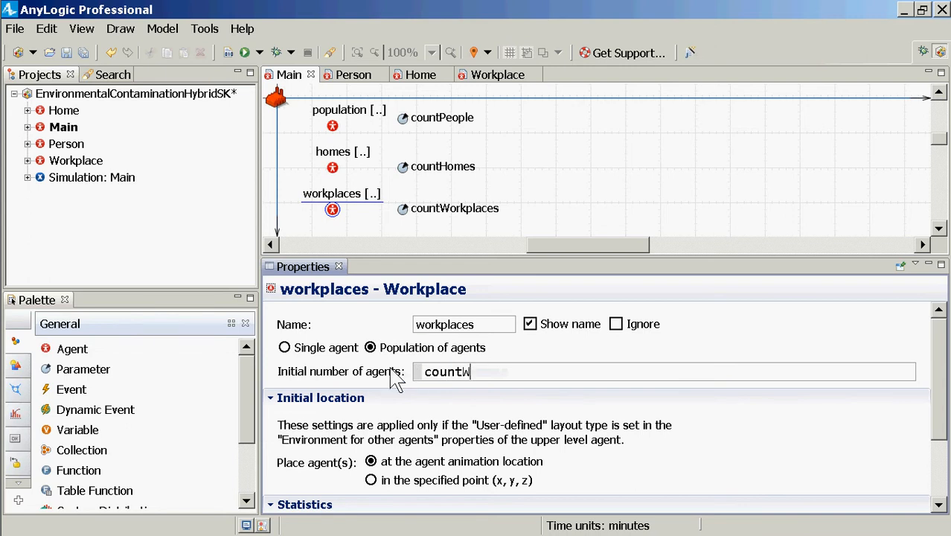
{"action": "type", "text": "orkplaces"}
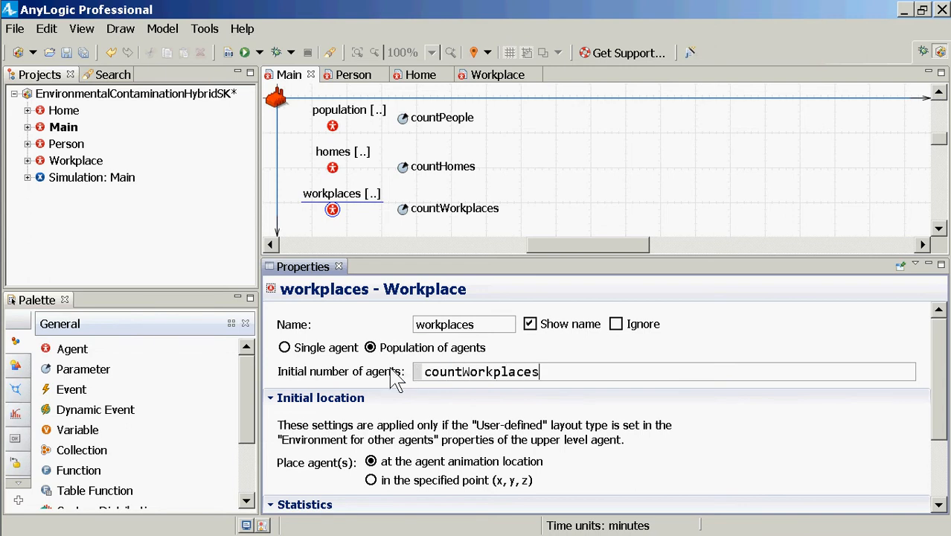
Save and build the model, and go to the element behind the reported build error
{"action": "key", "text": "ctrl+s"}
{"action": "left_click", "coordinate": [229, 54]}
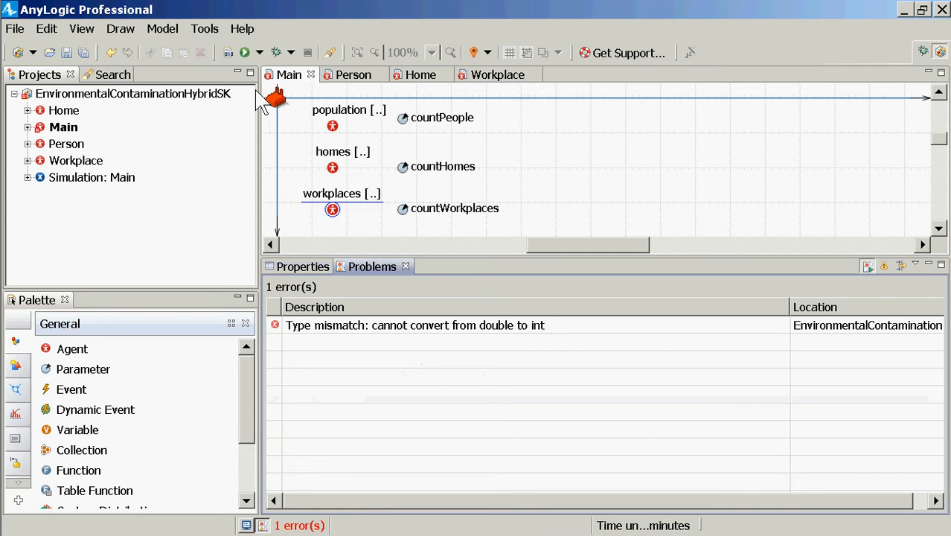
{"action": "double_click", "coordinate": [445, 329]}
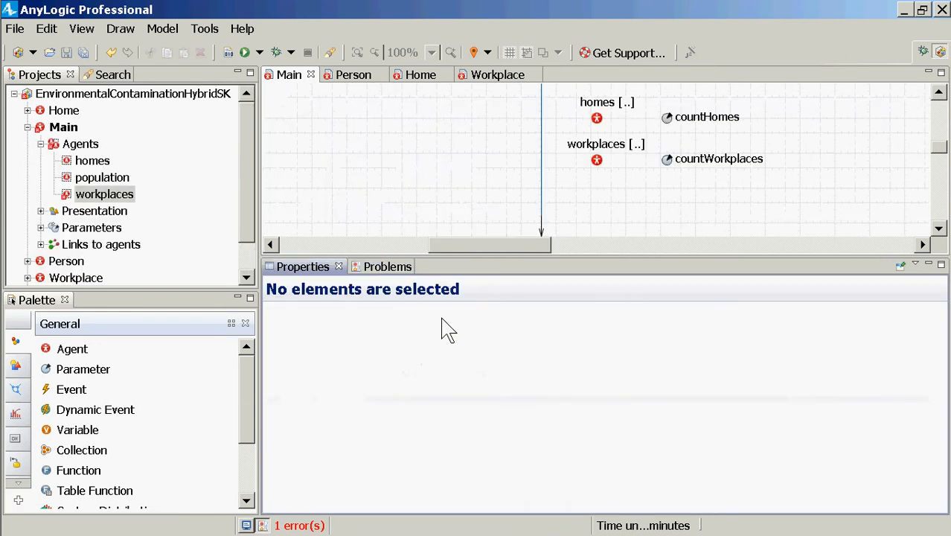
{"action": "left_click", "coordinate": [673, 165]}
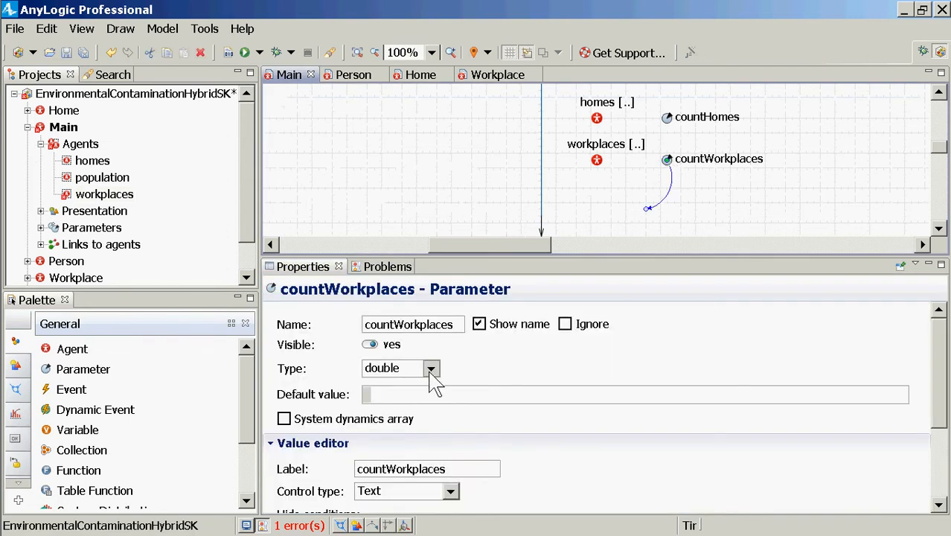
{"action": "left_click", "coordinate": [398, 395]}
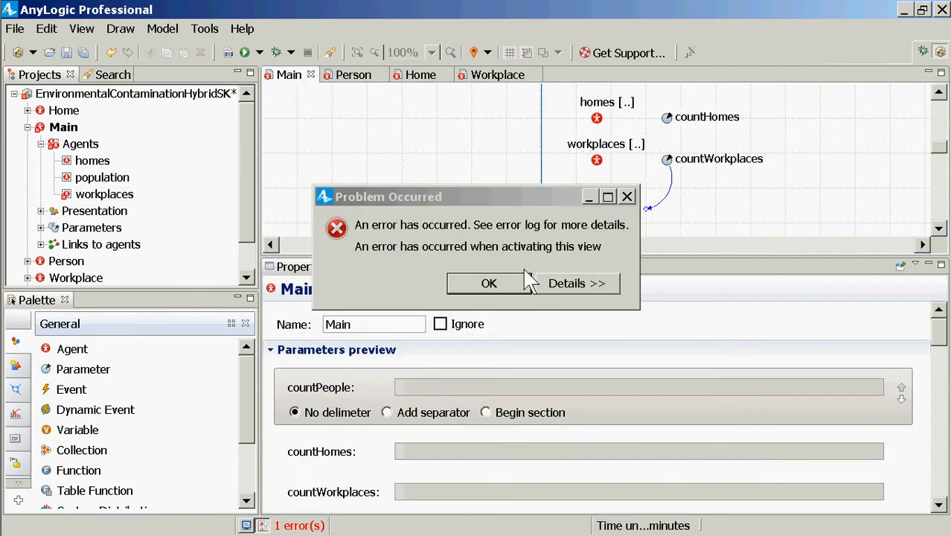
{"action": "left_click", "coordinate": [518, 285]}
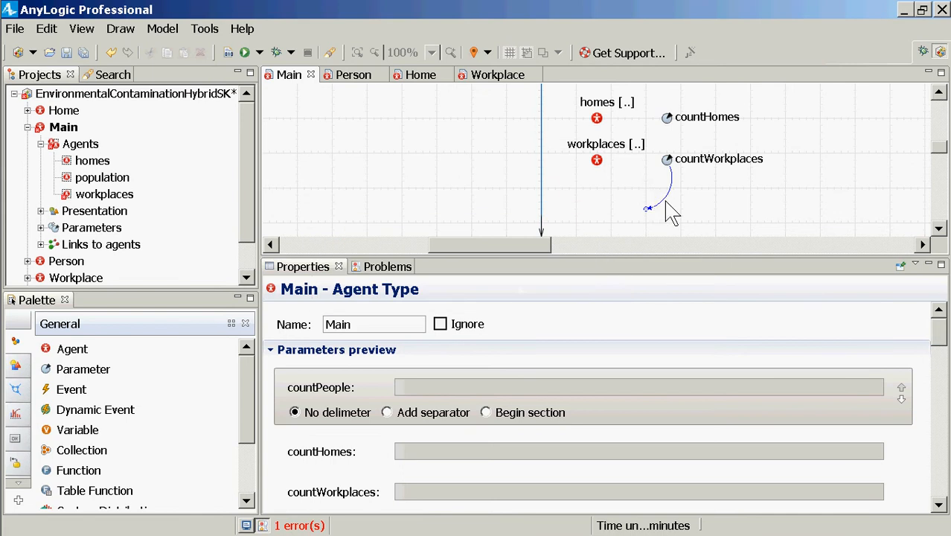
{"action": "left_click", "coordinate": [666, 210]}
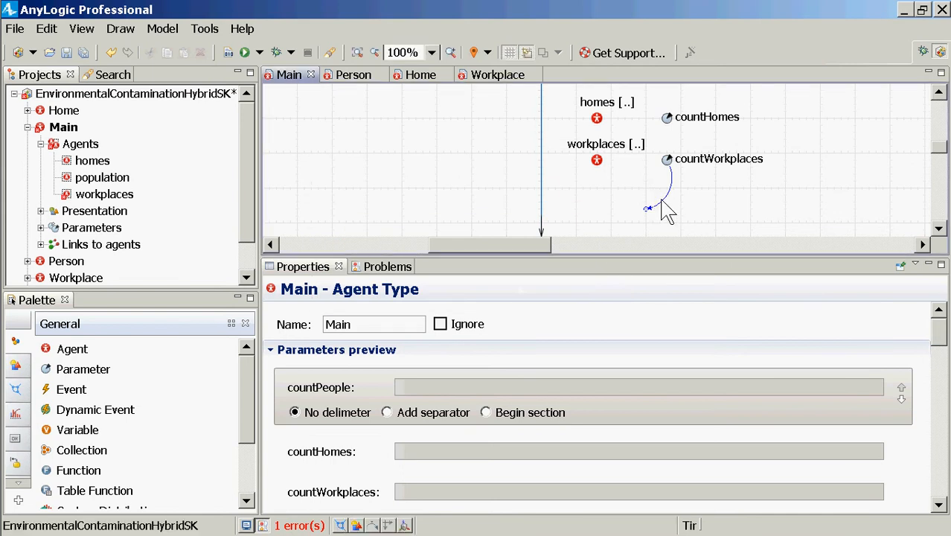
{"action": "left_click_drag", "start_coordinate": [666, 210], "coordinate": [640, 220]}
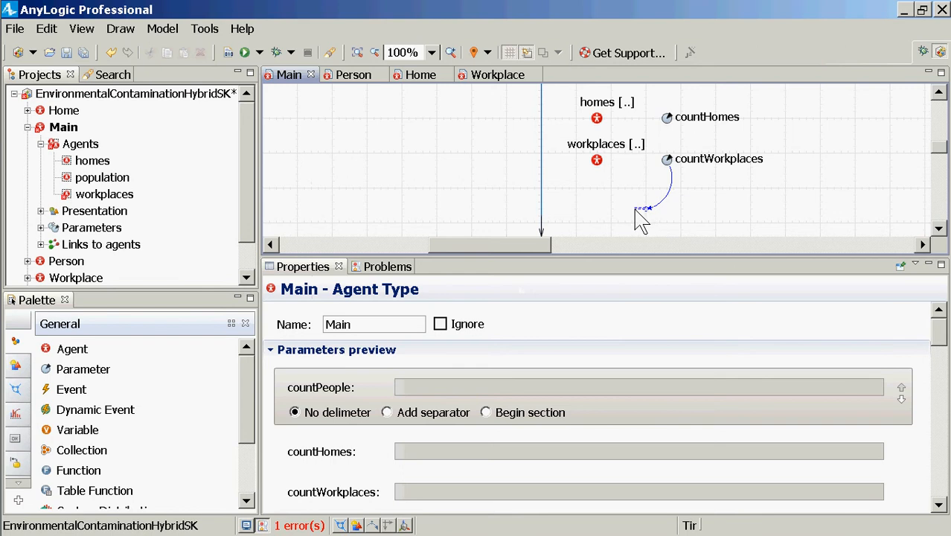
Change the type of the countWorkplaces parameter in Main to int
{"action": "left_click", "coordinate": [667, 160]}
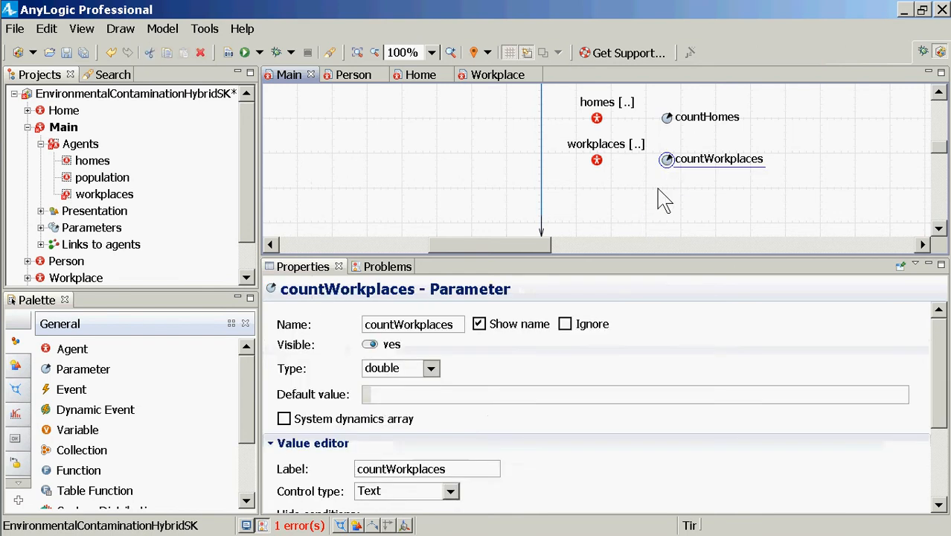
{"action": "left_click", "coordinate": [430, 368]}
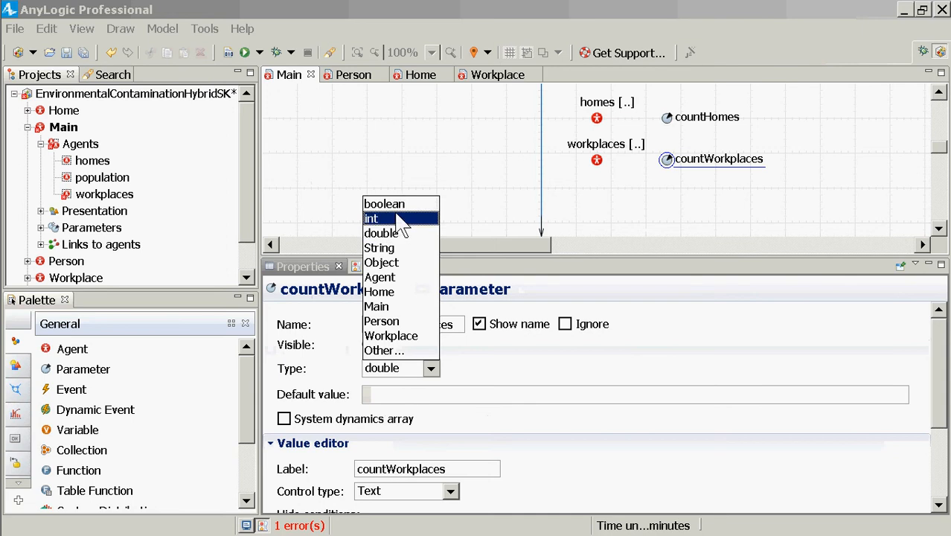
{"action": "left_click", "coordinate": [383, 218]}
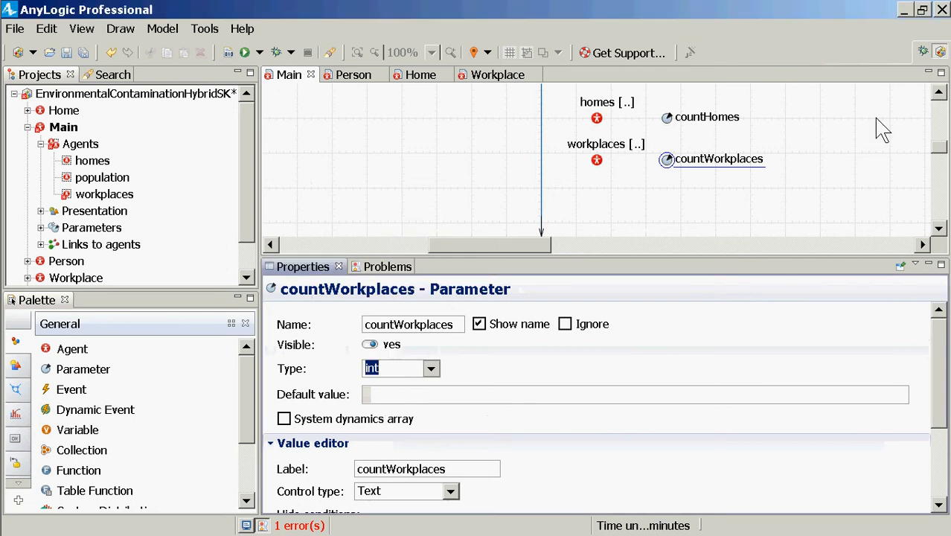
Rebuild the model and save it
{"action": "left_click", "coordinate": [938, 92]}
{"action": "left_click", "coordinate": [938, 91]}
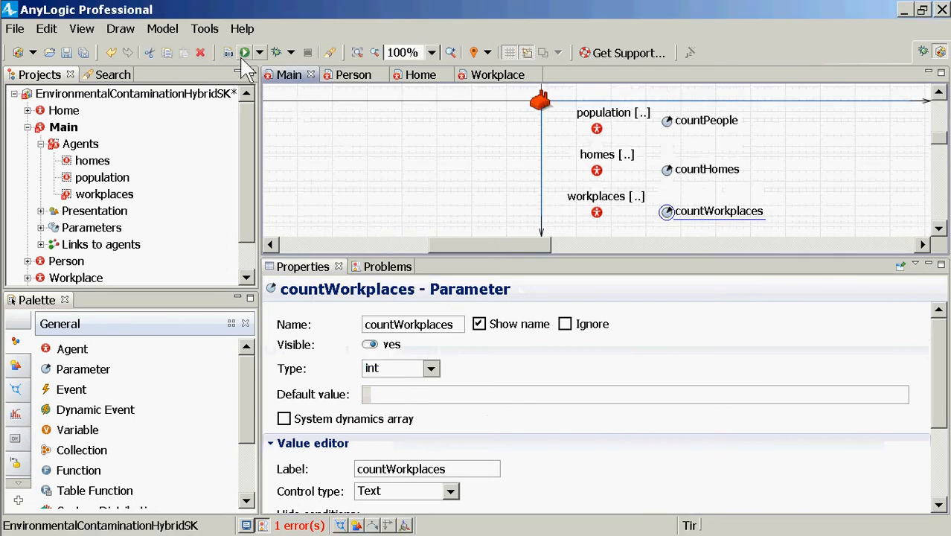
{"action": "left_click", "coordinate": [229, 52]}
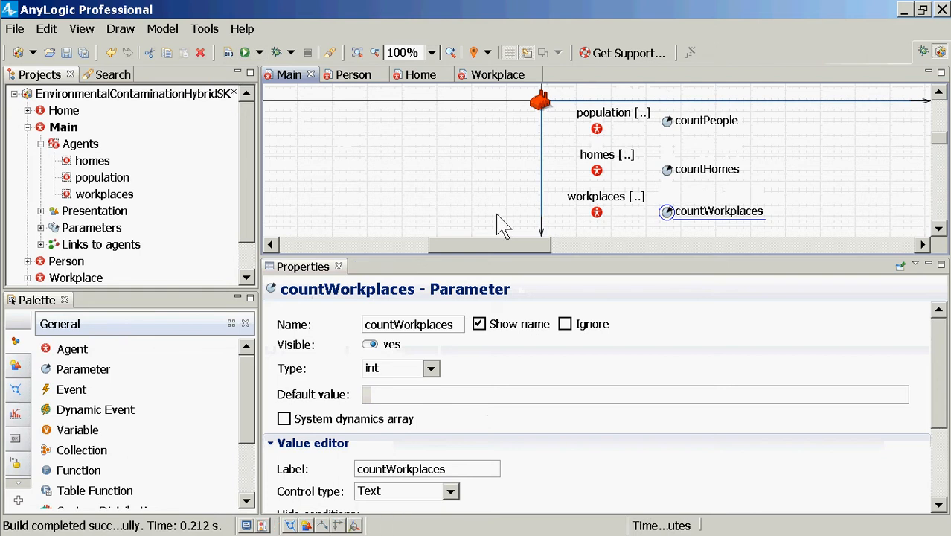
{"action": "key", "text": "ctrl+s"}
Set the layout type of Main's space to Random and save the model
{"action": "left_click", "coordinate": [64, 127]}
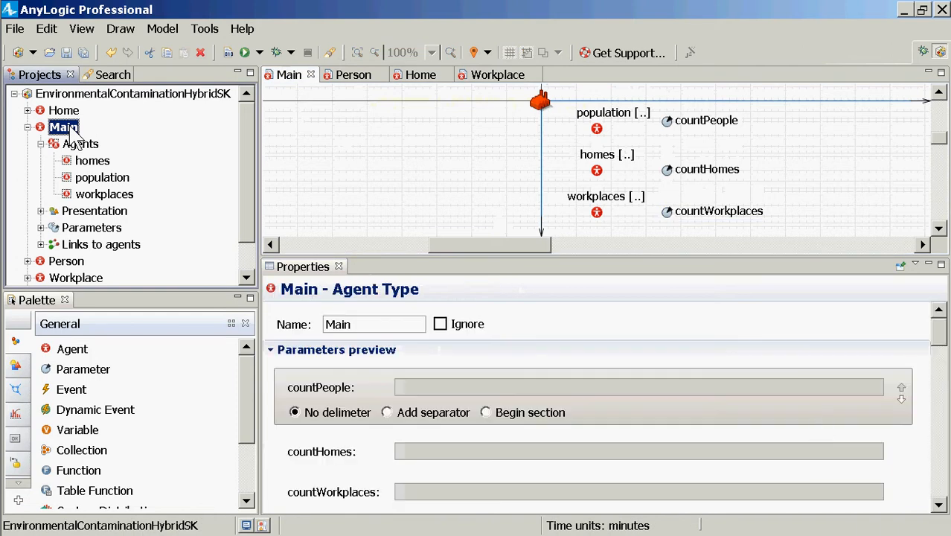
{"action": "left_click", "coordinate": [940, 363]}
{"action": "left_click_drag", "start_coordinate": [940, 359], "coordinate": [941, 444]}
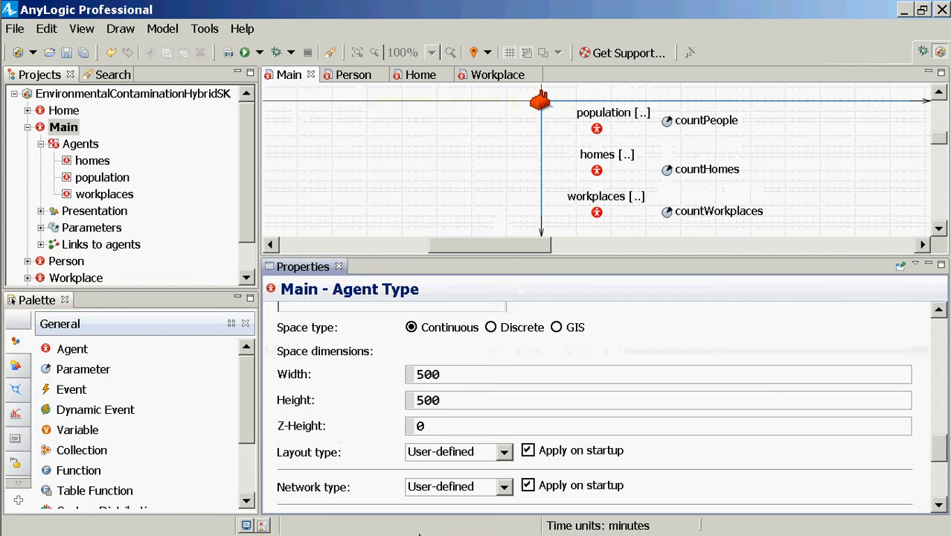
{"action": "left_click", "coordinate": [503, 453]}
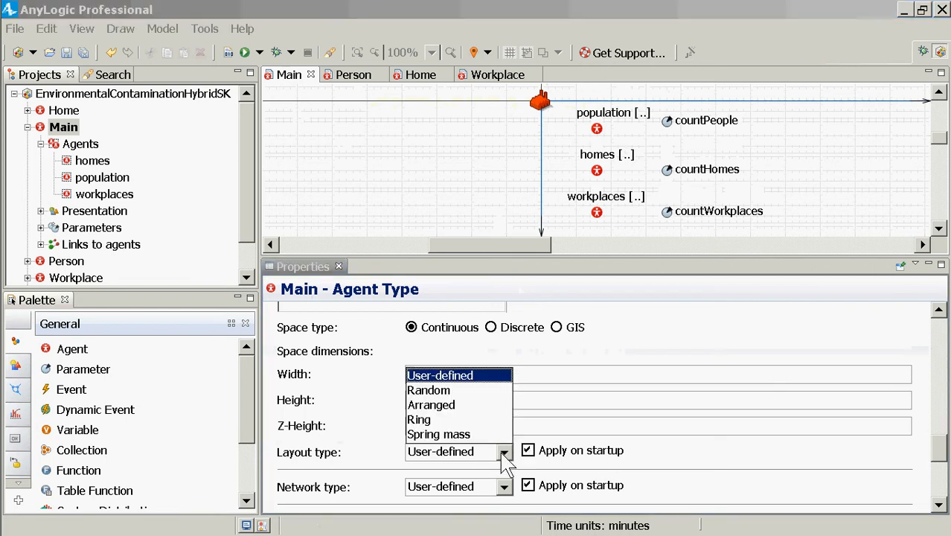
{"action": "left_click", "coordinate": [457, 391]}
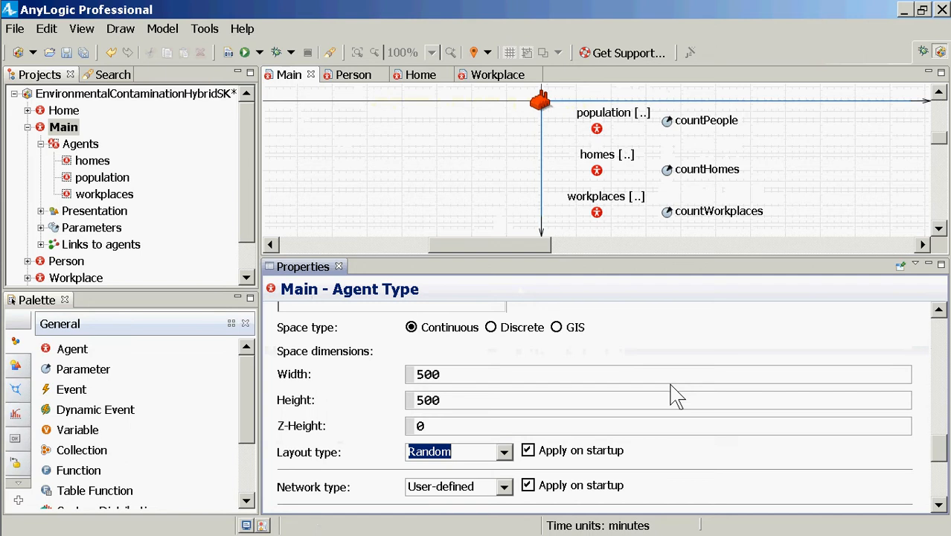
{"action": "key", "text": "ctrl+s"}
Set the Simulation experiment's parameters countPeople to 1200, countHomes to 400 and countWorkplaces to 20, and save the model
{"action": "left_click", "coordinate": [251, 260]}
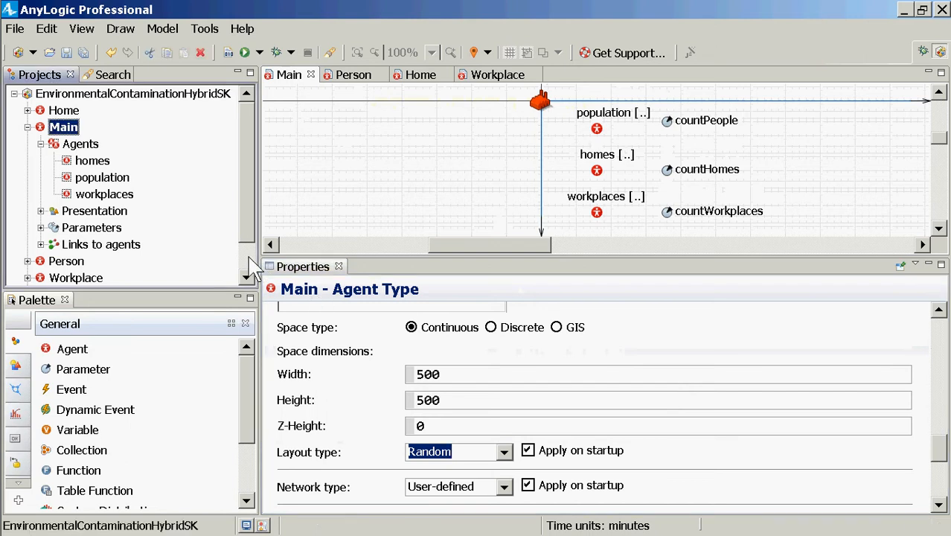
{"action": "left_click", "coordinate": [246, 266]}
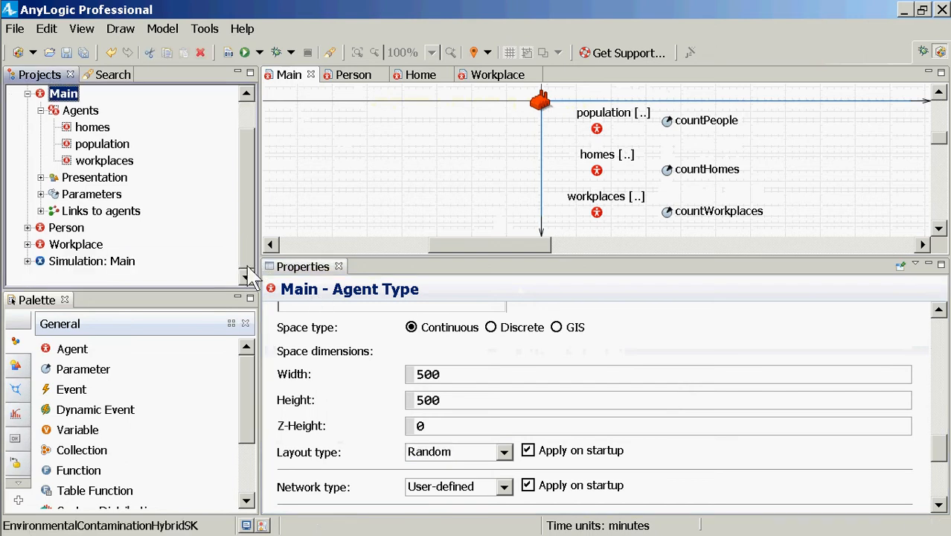
{"action": "left_click", "coordinate": [128, 262]}
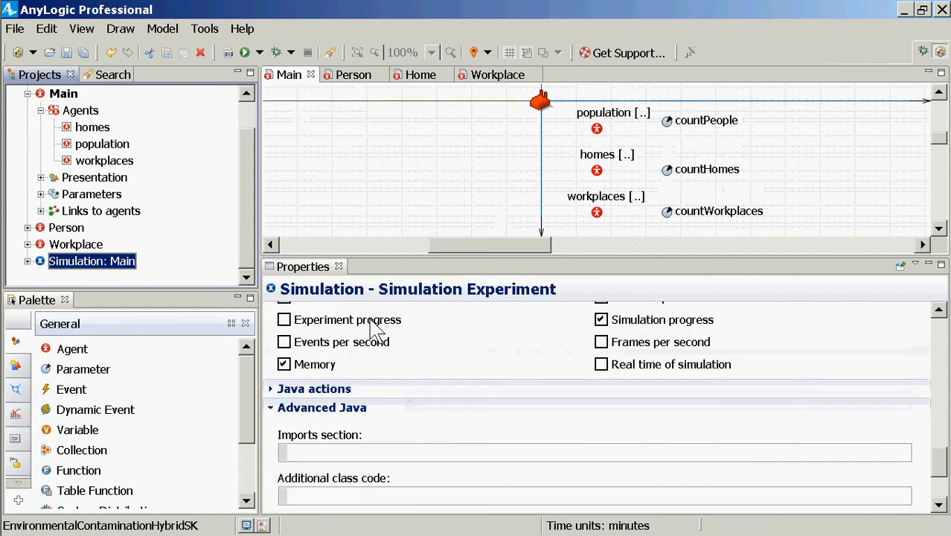
{"action": "left_click", "coordinate": [945, 348]}
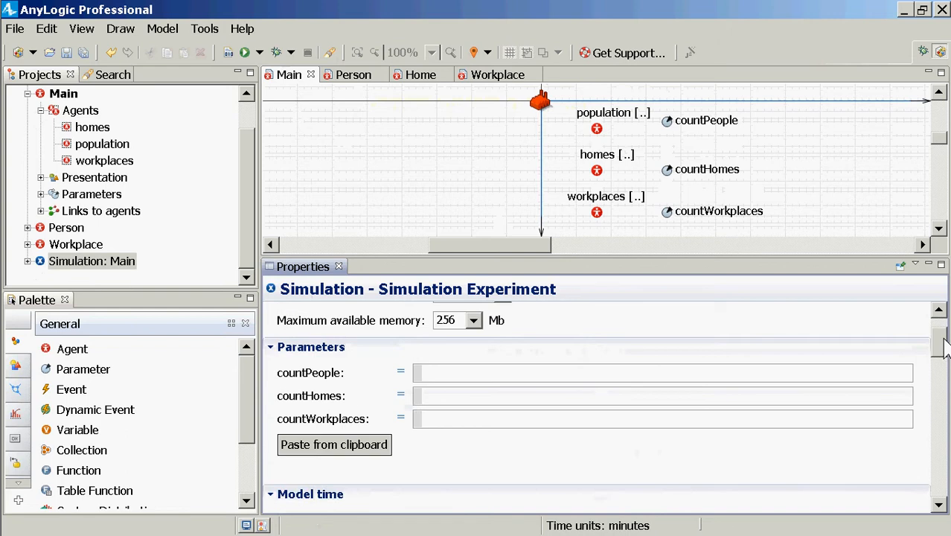
{"action": "left_click_drag", "start_coordinate": [945, 348], "coordinate": [936, 325]}
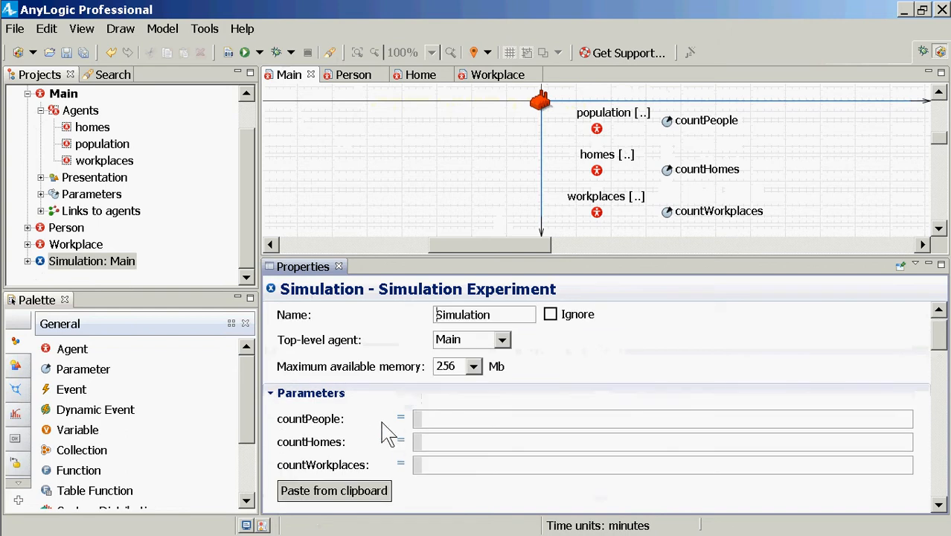
{"action": "left_click", "coordinate": [464, 426]}
{"action": "type", "text": "1200"}
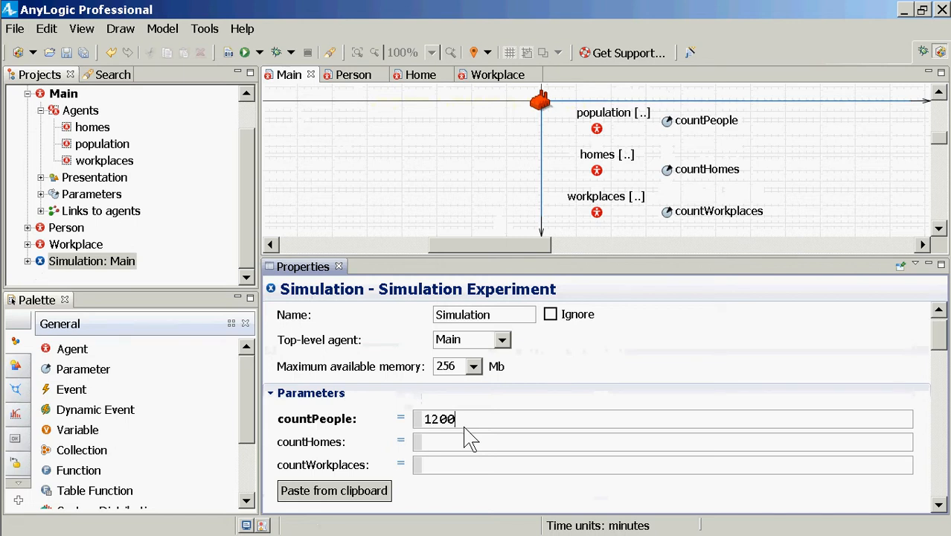
{"action": "left_click", "coordinate": [452, 444]}
{"action": "type", "text": "400"}
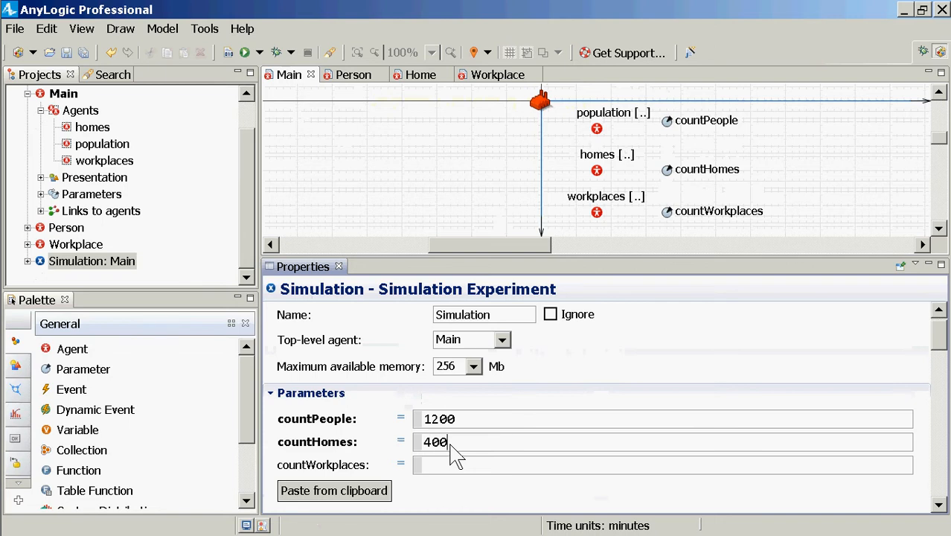
{"action": "left_click", "coordinate": [455, 467]}
{"action": "type", "text": "20"}
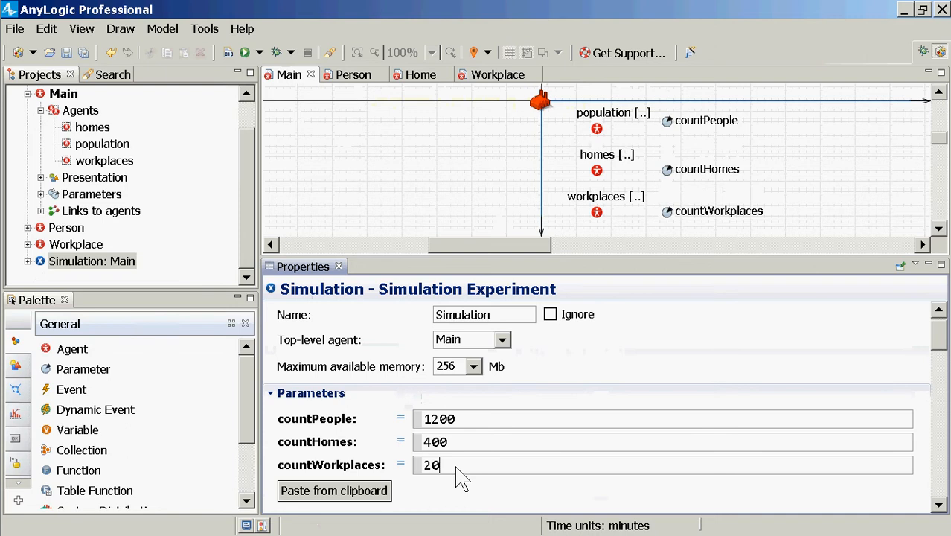
{"action": "key", "text": "ctrl+s"}
{"action": "key", "text": "ctrl+s"}
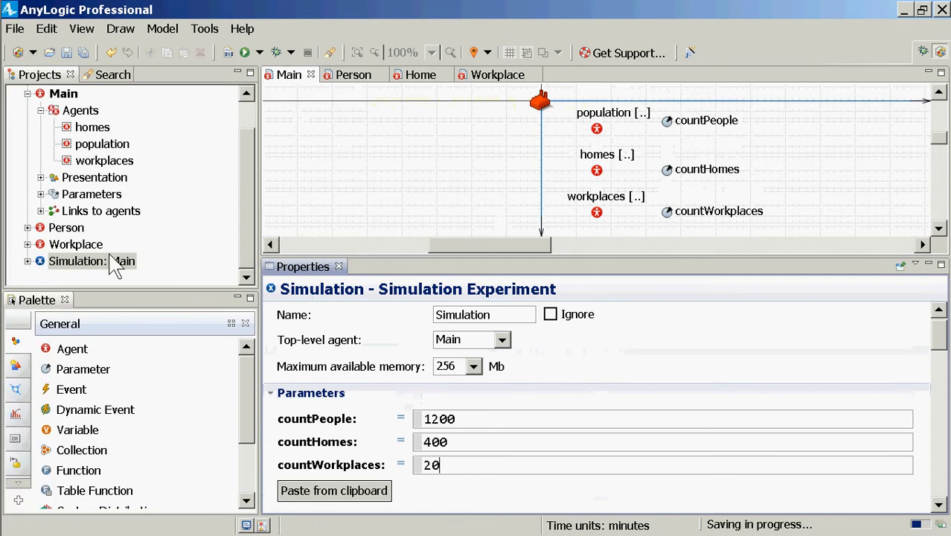
Run the Simulation experiment to check how the agents are laid out, and close the run window
{"action": "left_click", "coordinate": [116, 264]}
{"action": "right_click", "coordinate": [117, 265]}
{"action": "left_click", "coordinate": [150, 448]}
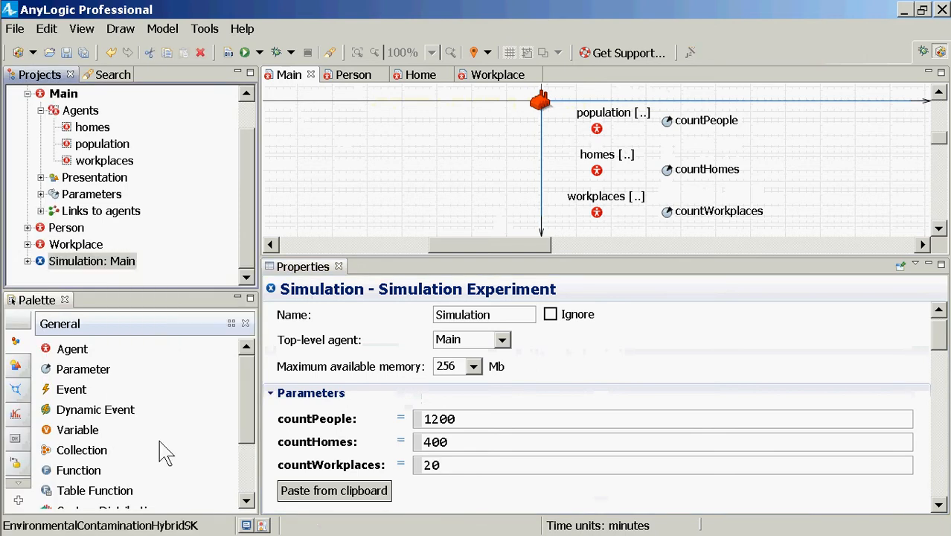
{"action": "left_click", "coordinate": [78, 111]}
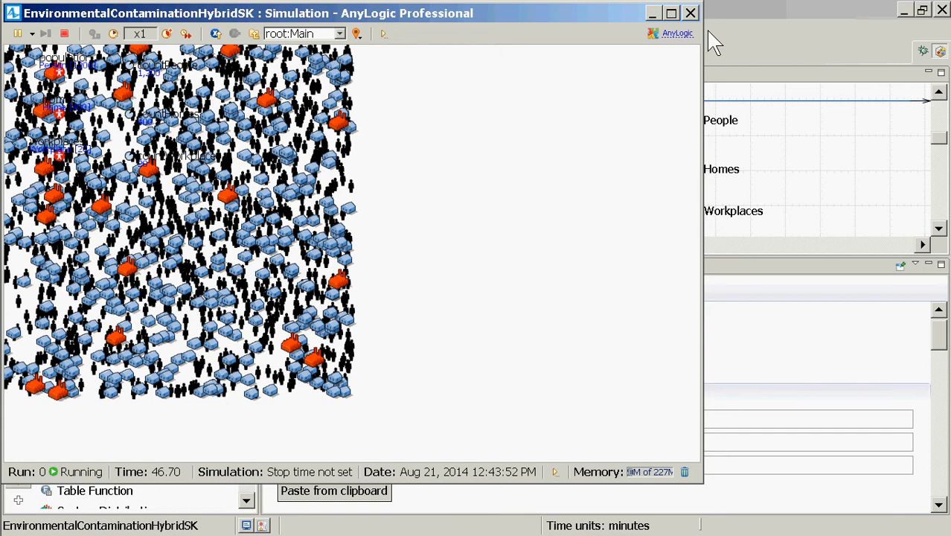
{"action": "left_click", "coordinate": [690, 13]}
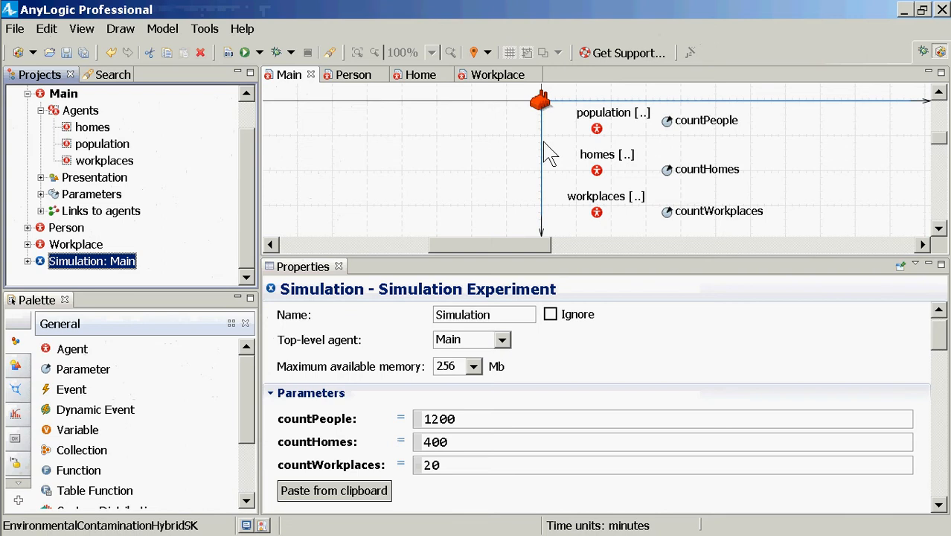
Save the model, open the Person agent type and enlarge its diagram area
{"action": "key", "text": "ctrl+s"}
{"action": "double_click", "coordinate": [71, 229]}
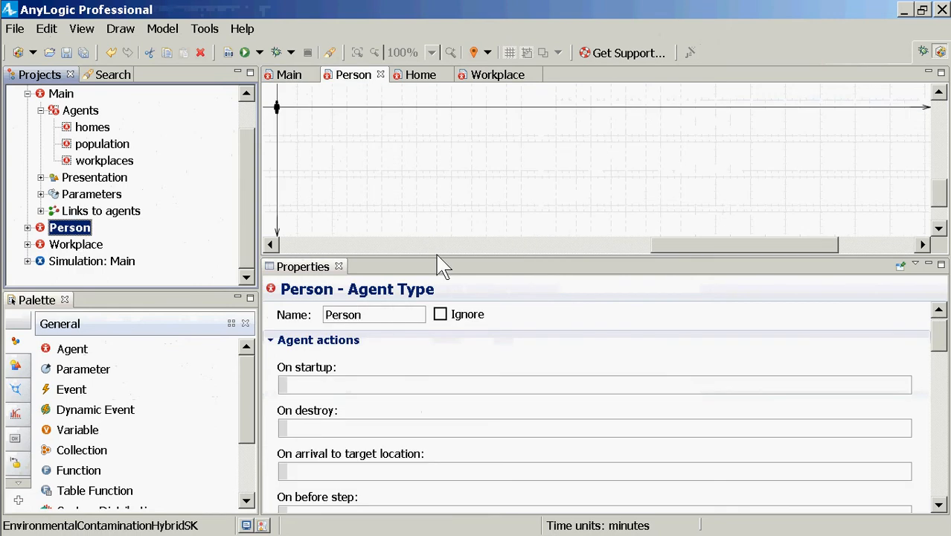
{"action": "left_click_drag", "start_coordinate": [429, 259], "coordinate": [461, 331]}
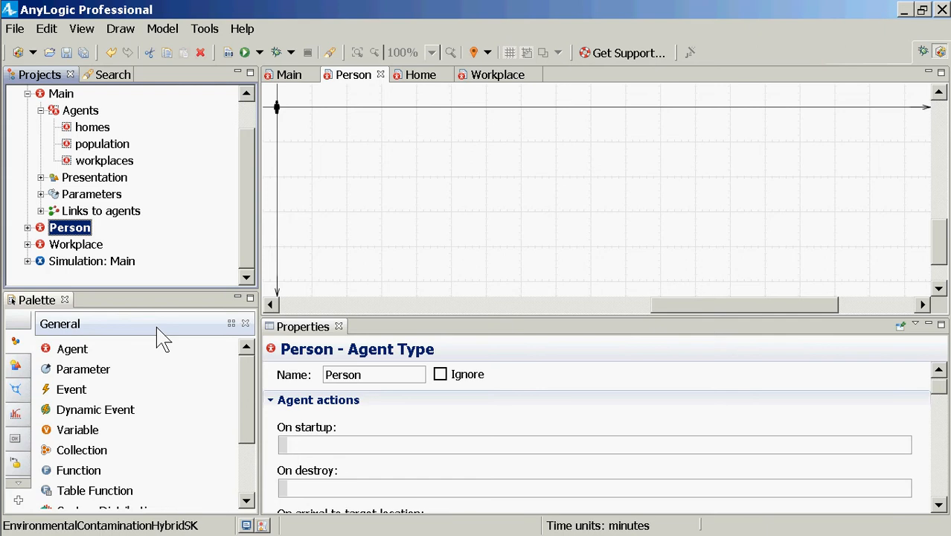
{"action": "mouse_move", "coordinate": [6, 376]}
{"action": "mouse_move", "coordinate": [30, 465]}
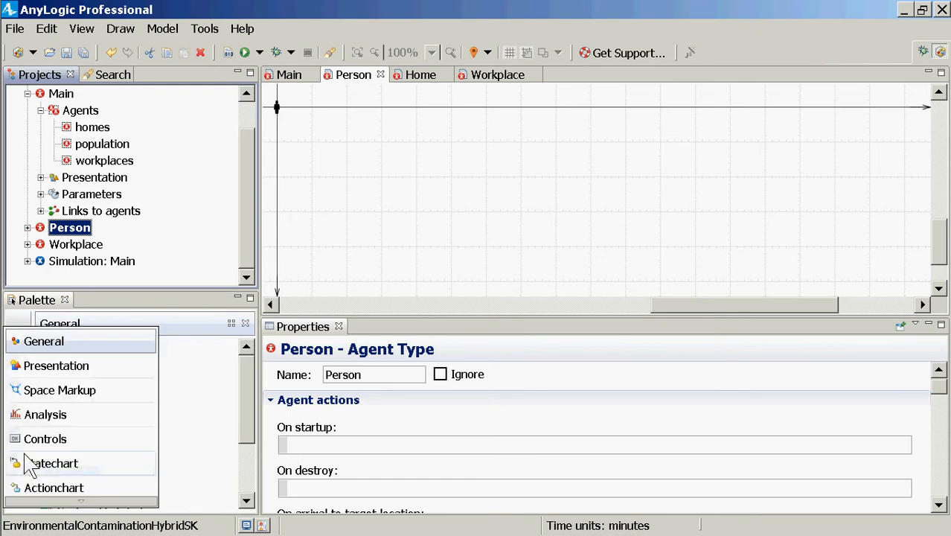
{"action": "left_click", "coordinate": [386, 300]}
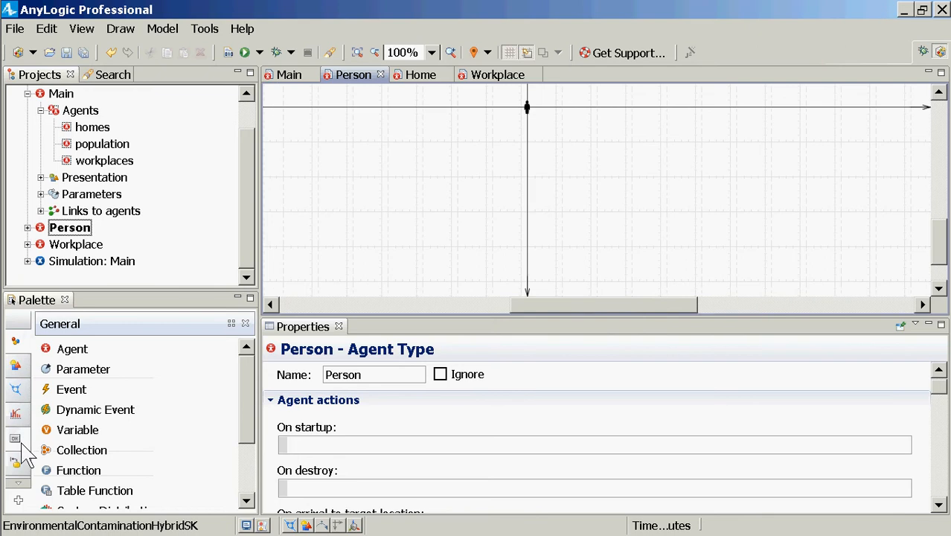
Add a statechart entry point named statechartMobility to the Person agent's diagram, below the horizontal axis
{"action": "left_click", "coordinate": [19, 465]}
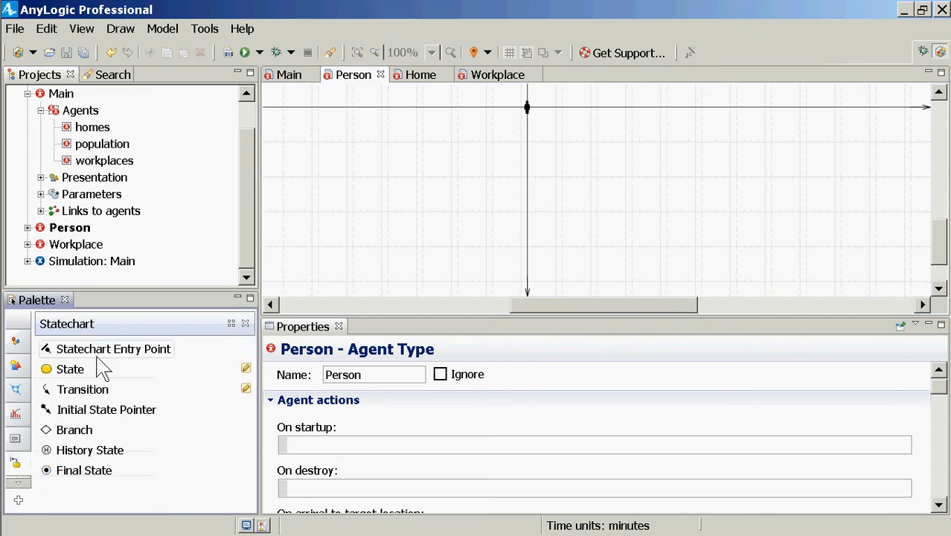
{"action": "left_click_drag", "start_coordinate": [97, 353], "coordinate": [621, 141]}
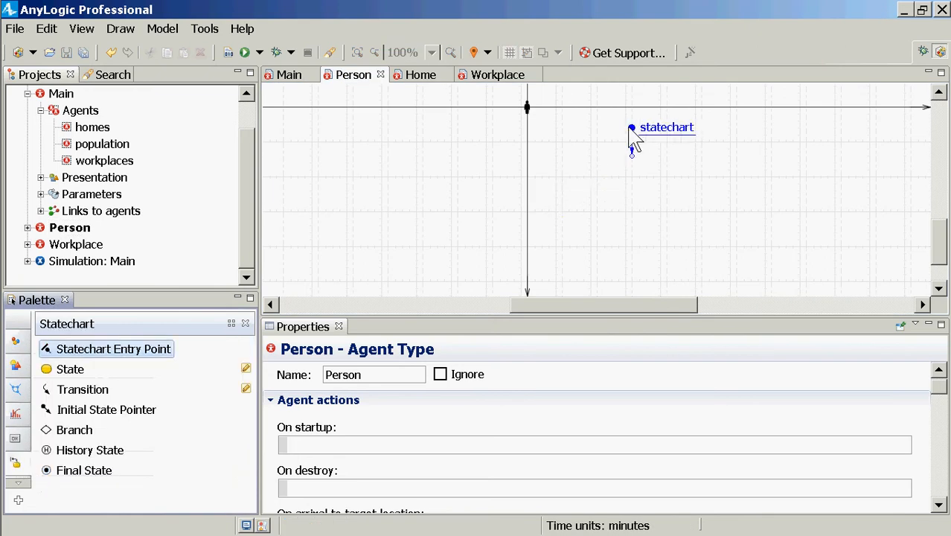
{"action": "type", "text": "state"}
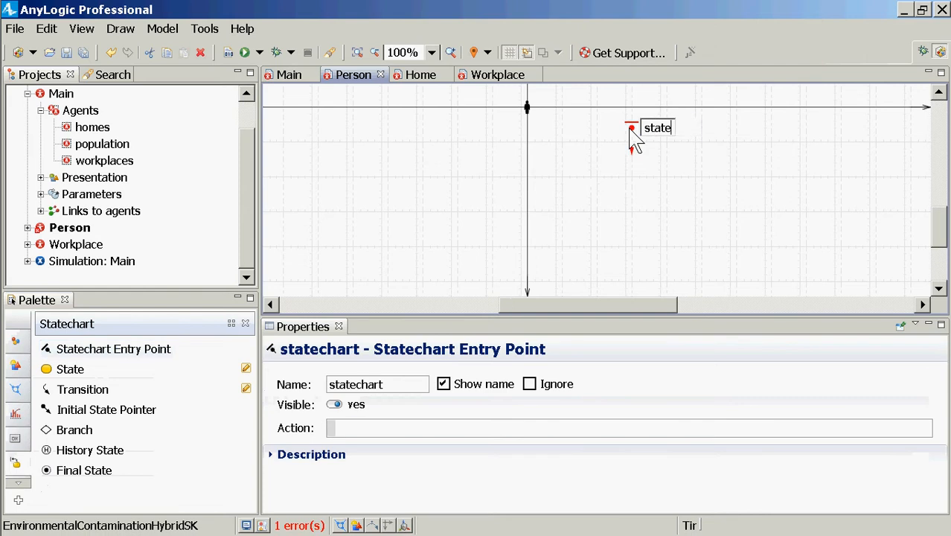
{"action": "type", "text": "chartMobility"}
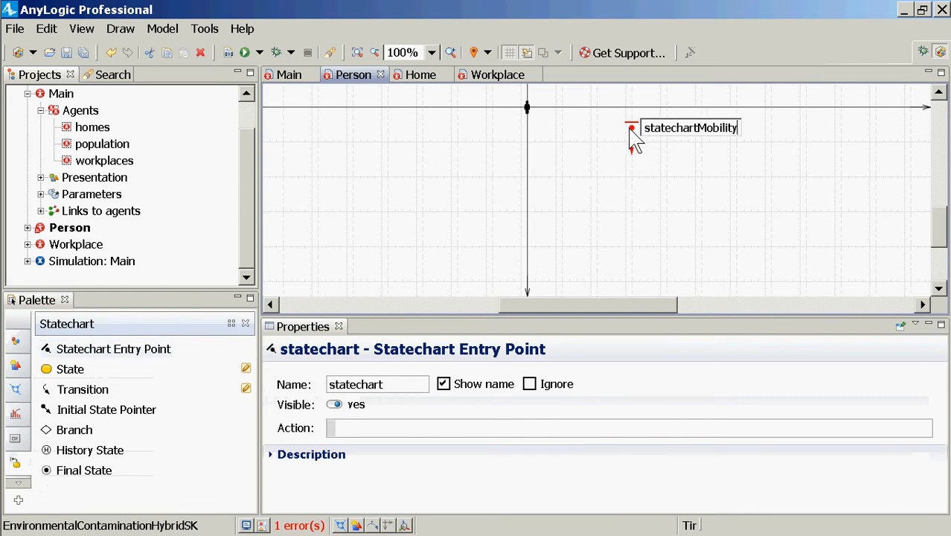
{"action": "key", "text": "Return"}
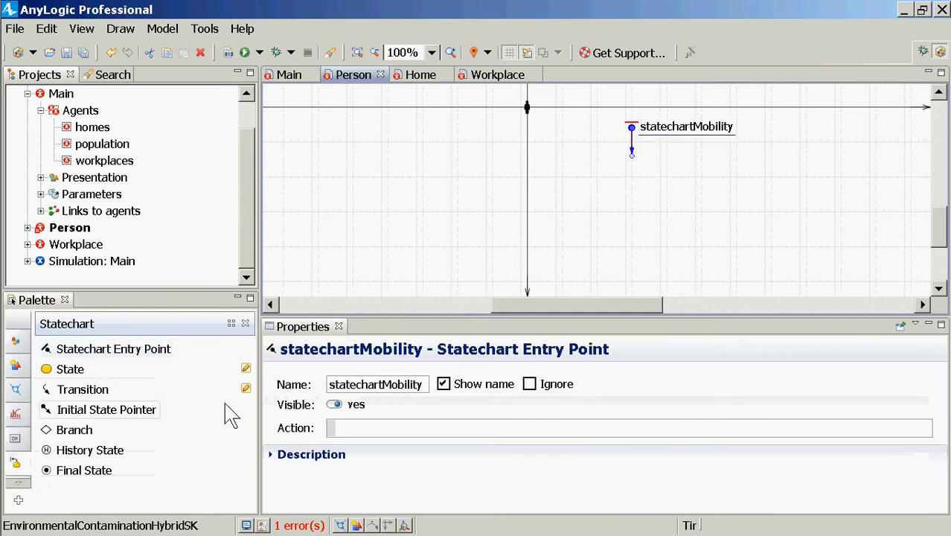
Add a state named OffTime directly below the entry point so that the statechartMobility arrow connects to it
{"action": "left_click_drag", "start_coordinate": [64, 373], "coordinate": [603, 176]}
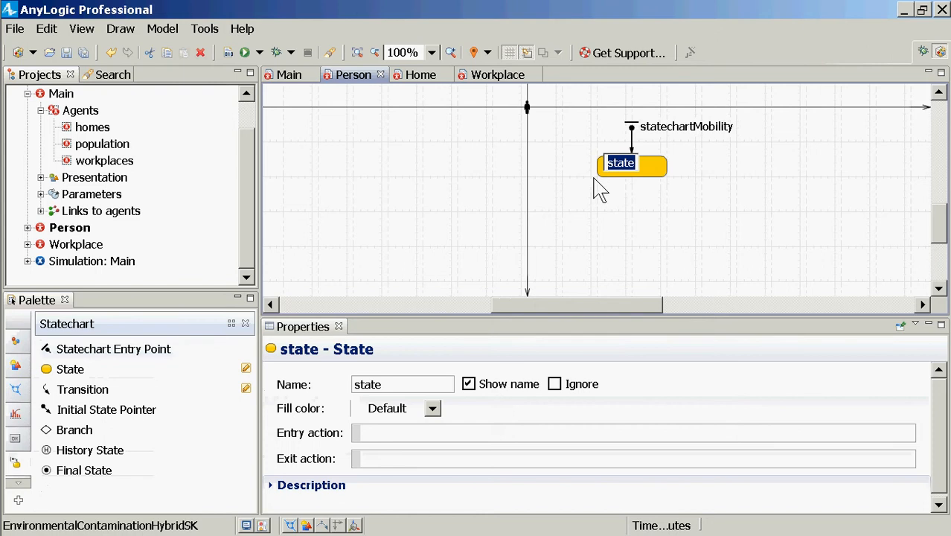
{"action": "type", "text": "OffTime"}
{"action": "key", "text": "Return"}
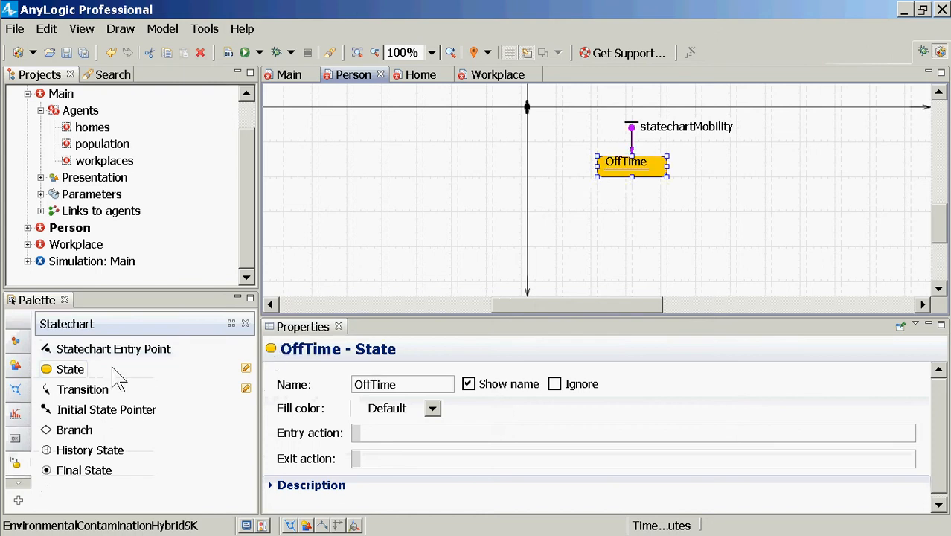
Add a second state named Worktime below the OffTime state
{"action": "left_click_drag", "start_coordinate": [84, 370], "coordinate": [620, 253]}
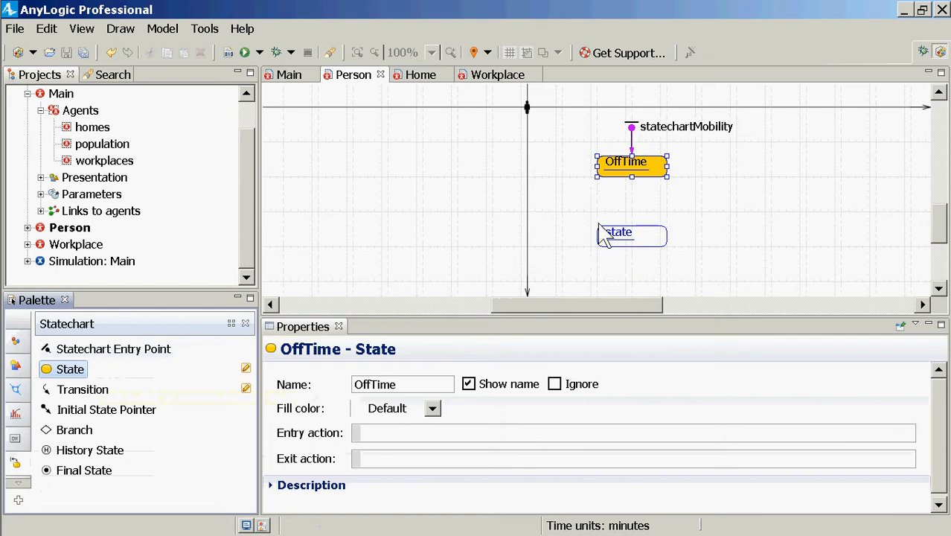
{"action": "mouse_move", "coordinate": [7, 290]}
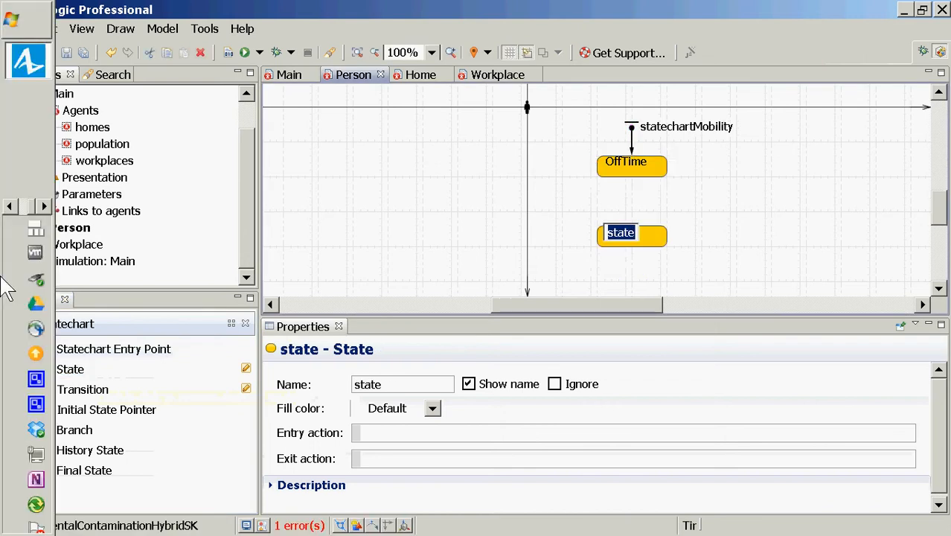
{"action": "type", "text": "Worktime"}
{"action": "key", "text": "Return"}
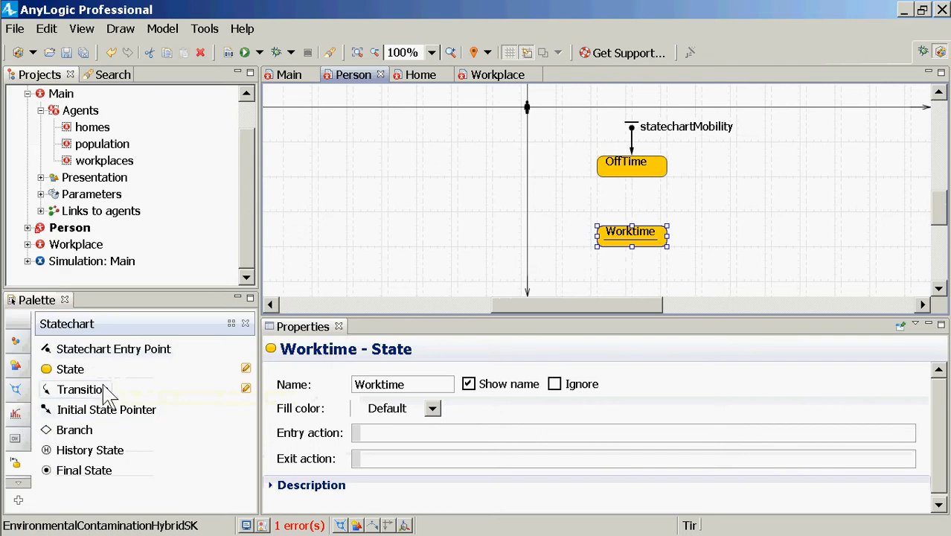
Connect the two states with one transition from OffTime to Worktime and another from Worktime back to OffTime
{"action": "left_click_drag", "start_coordinate": [97, 393], "coordinate": [658, 234]}
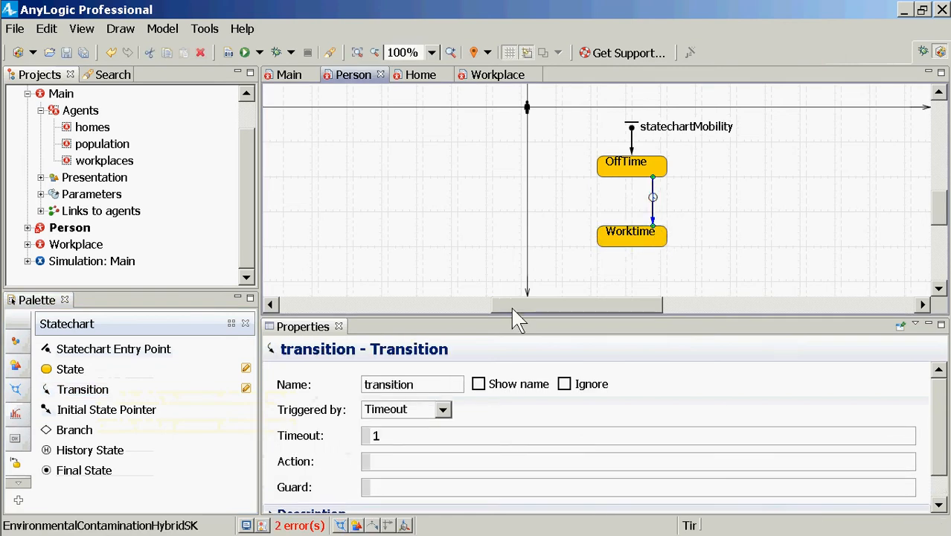
{"action": "left_click_drag", "start_coordinate": [96, 393], "coordinate": [621, 272]}
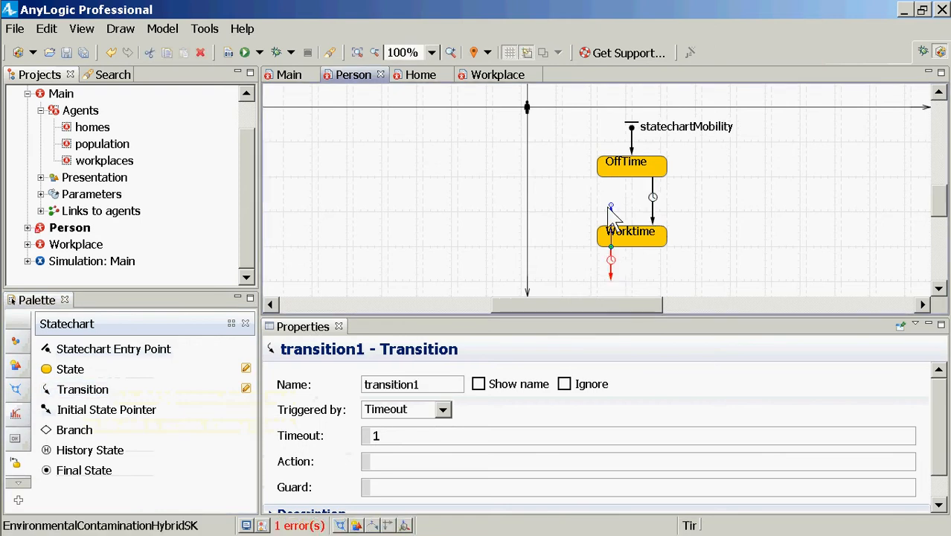
{"action": "left_click_drag", "start_coordinate": [608, 207], "coordinate": [610, 171]}
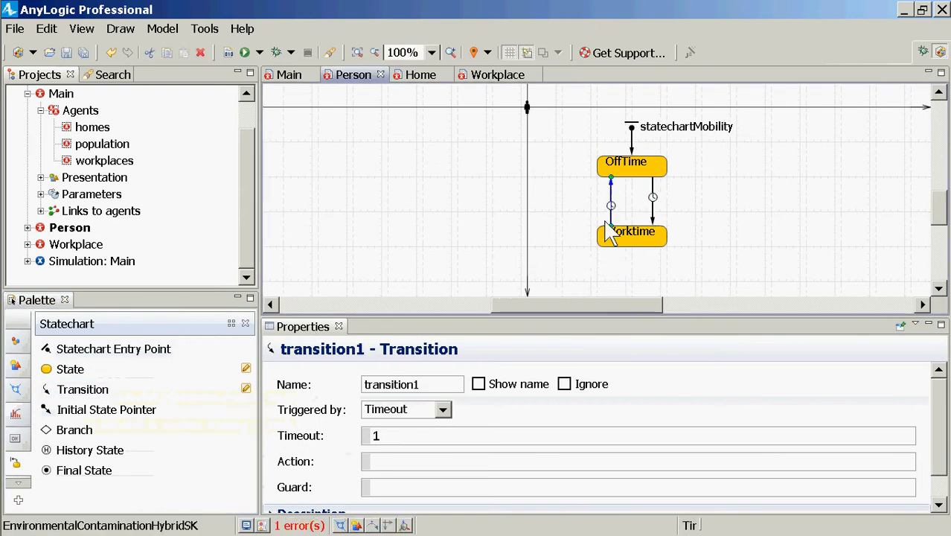
Set the model time units of EnvironmentalContaminationHybridSK to hours and save the model
{"action": "left_click", "coordinate": [250, 128]}
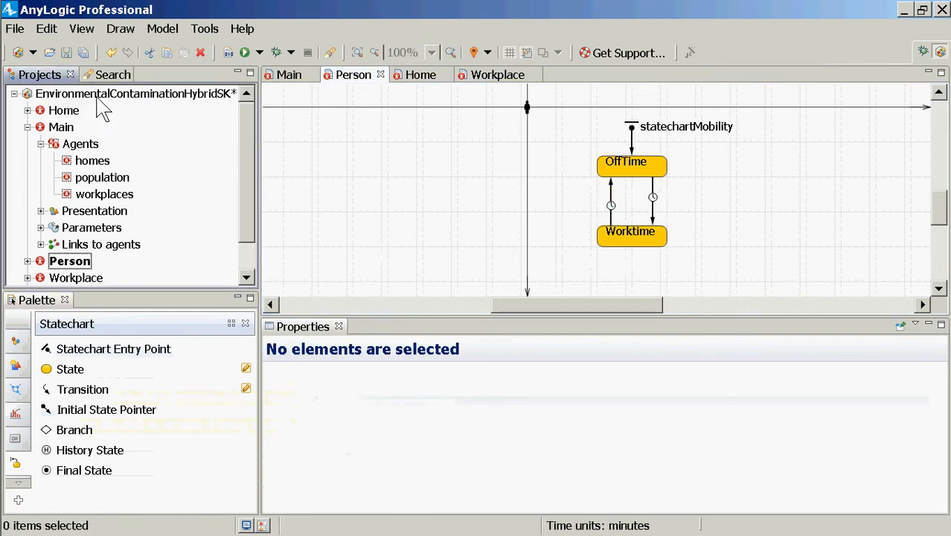
{"action": "left_click", "coordinate": [96, 98]}
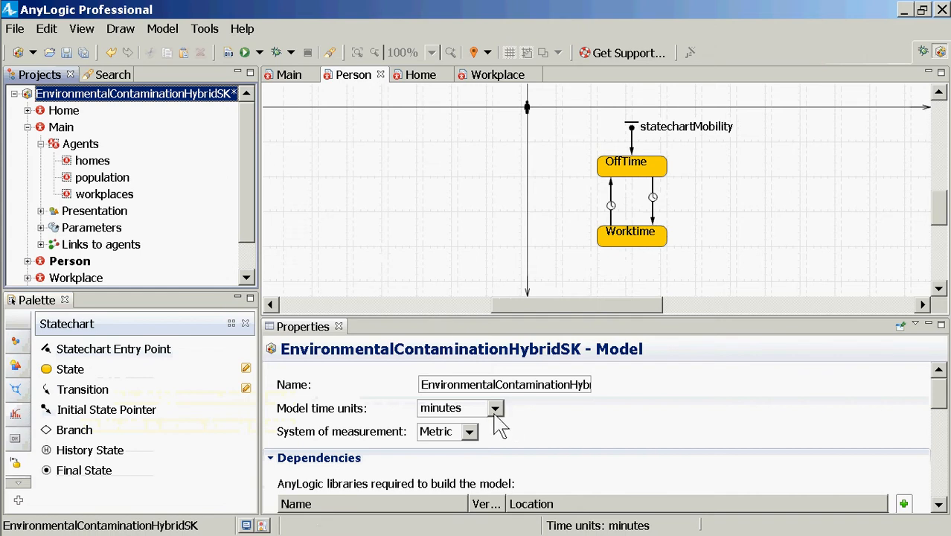
{"action": "left_click", "coordinate": [495, 410]}
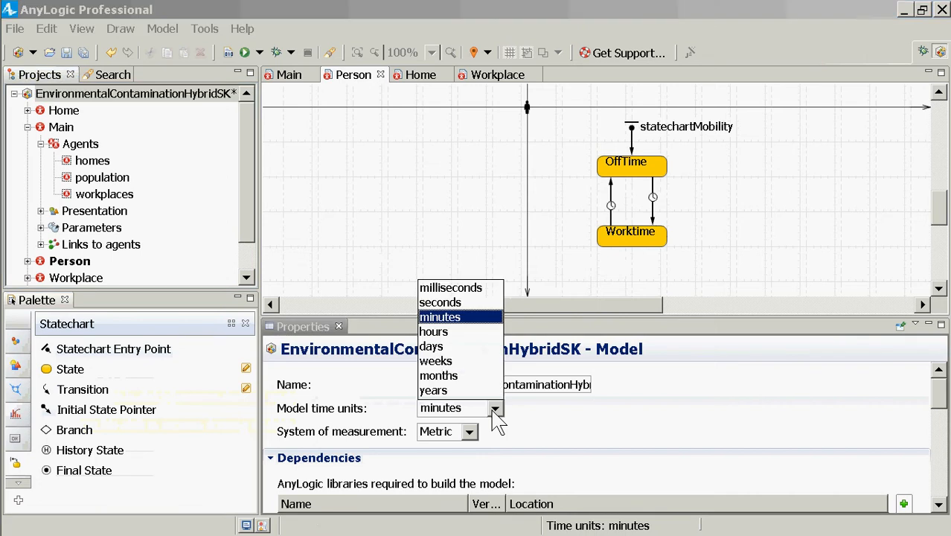
{"action": "left_click", "coordinate": [439, 333]}
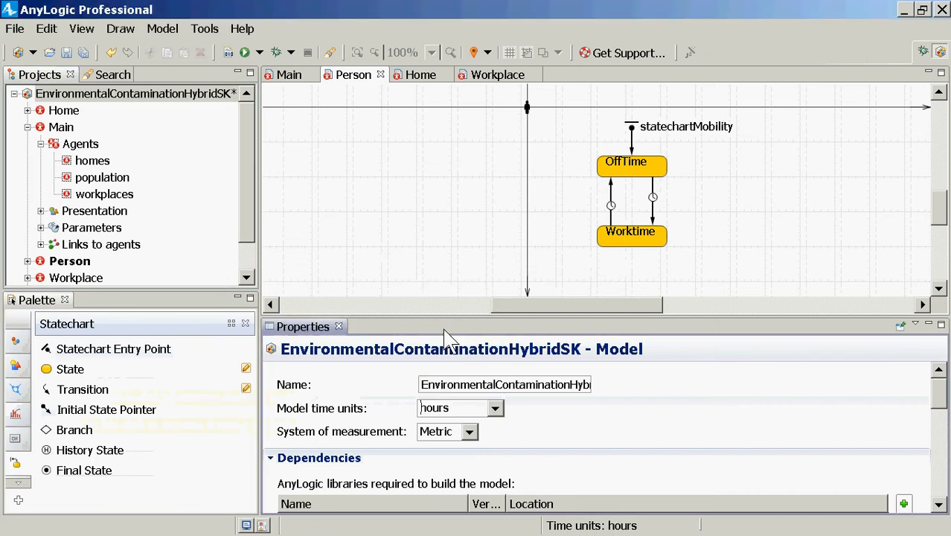
{"action": "key", "text": "ctrl+s"}
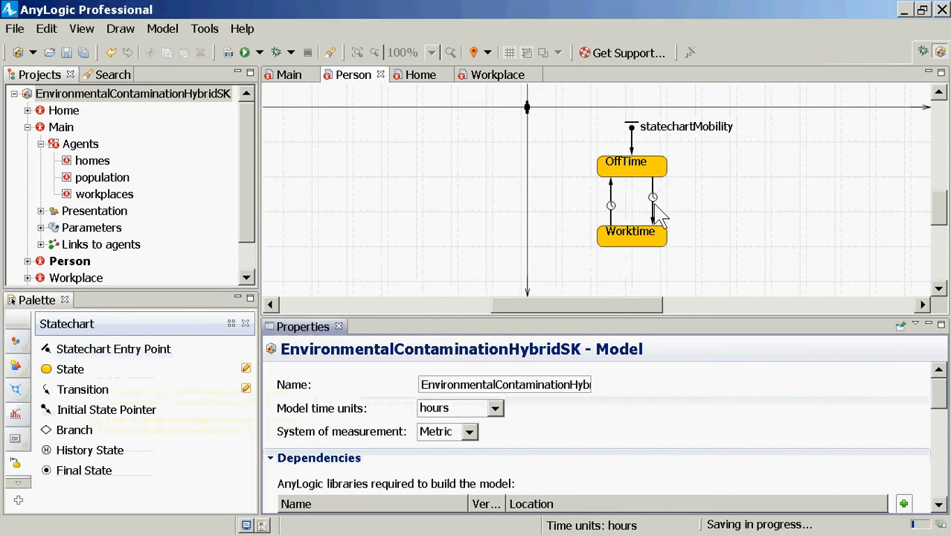
Set the timeout of the transition from OffTime to Worktime to 16
{"action": "left_click", "coordinate": [653, 212]}
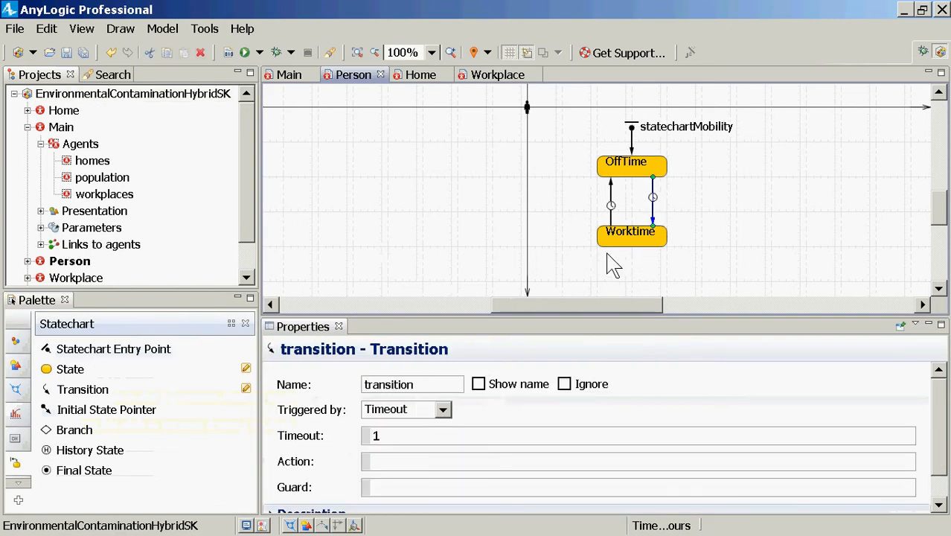
{"action": "left_click", "coordinate": [413, 441]}
{"action": "type", "text": "6"}
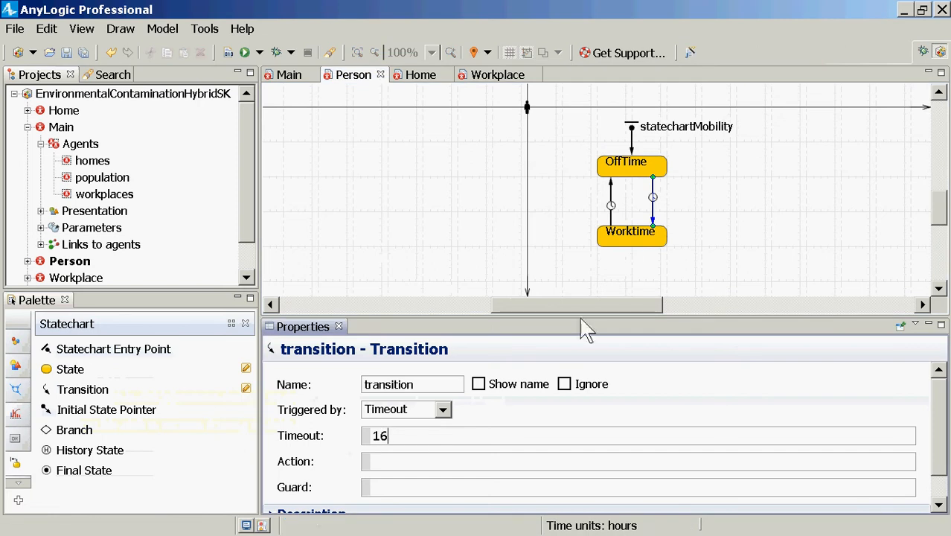
{"action": "left_click", "coordinate": [610, 223]}
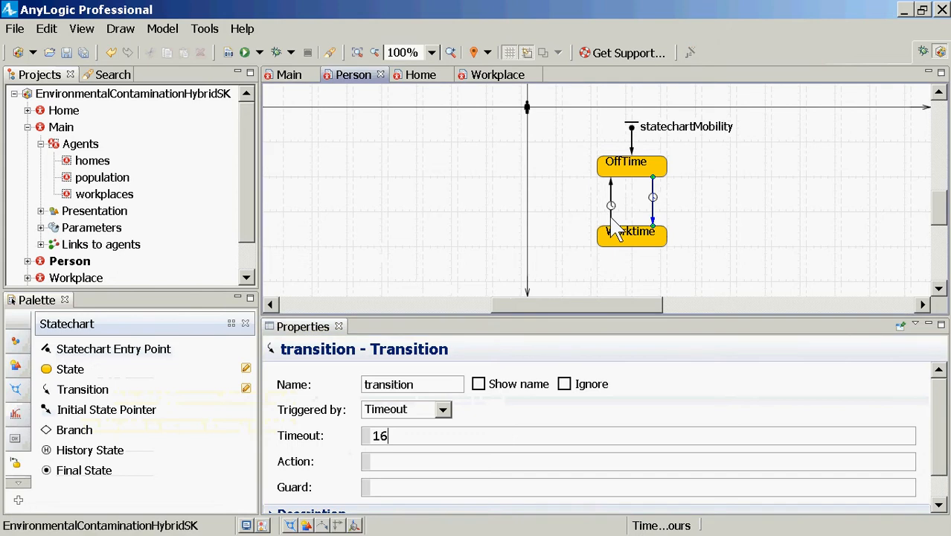
{"action": "double_click", "coordinate": [445, 385]}
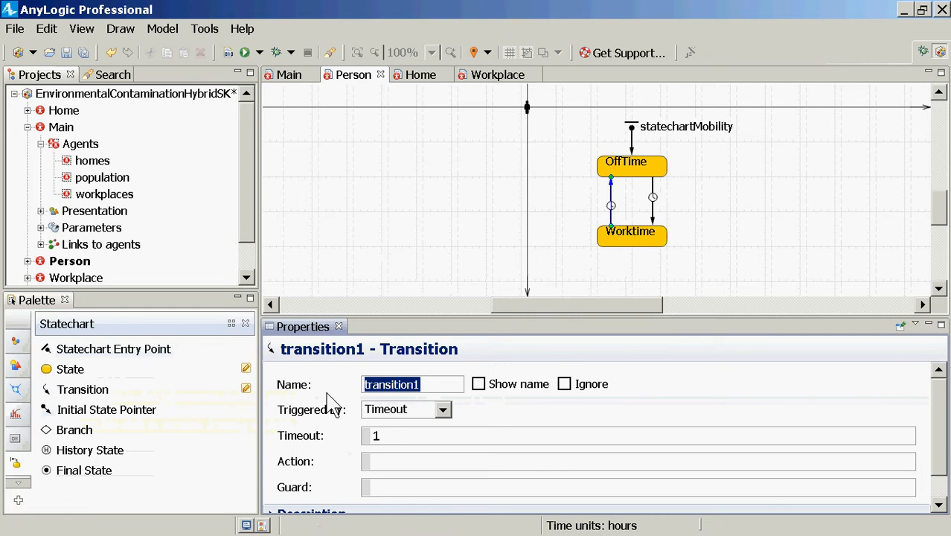
Rename the OffTime-to-Worktime transition as goingToWork and show its name as a label beside the arrow
{"action": "left_click", "coordinate": [652, 196]}
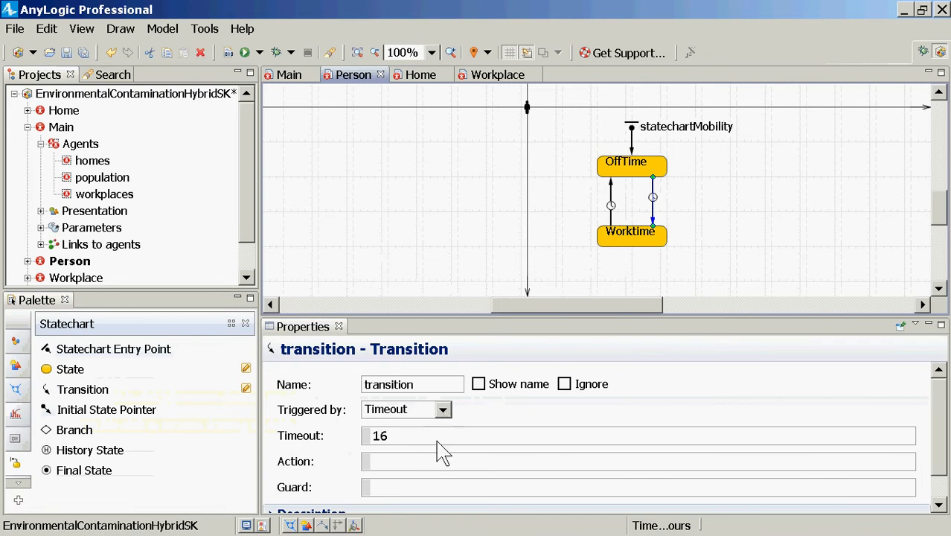
{"action": "double_click", "coordinate": [416, 388]}
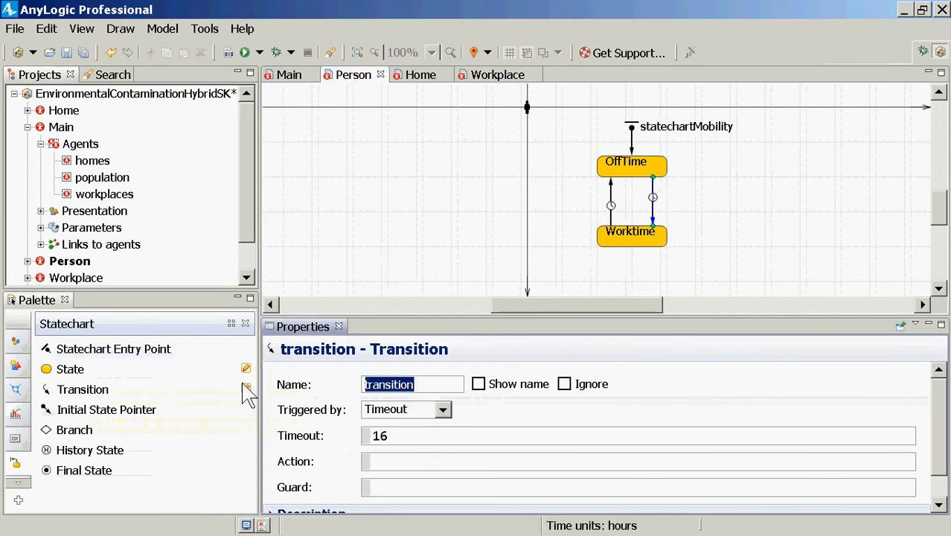
{"action": "type", "text": "goingToWork"}
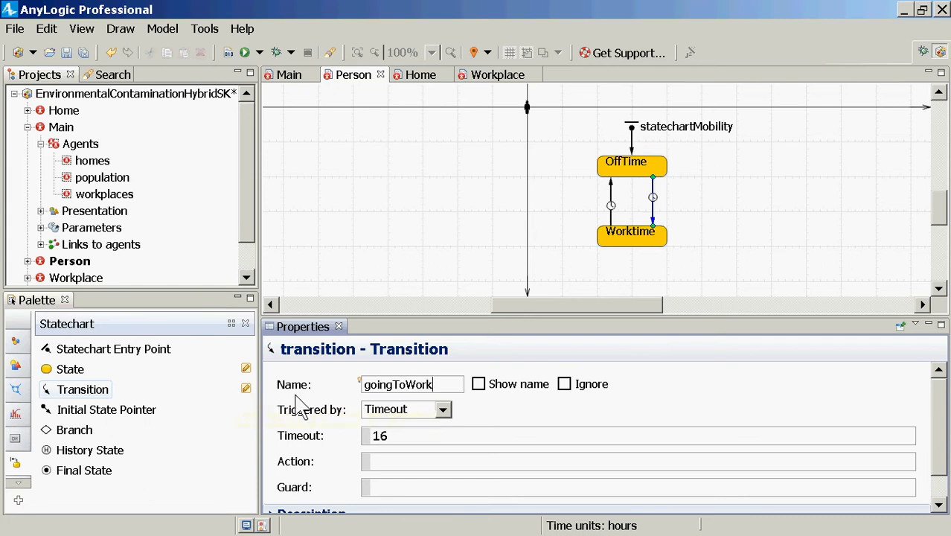
{"action": "left_click", "coordinate": [520, 384]}
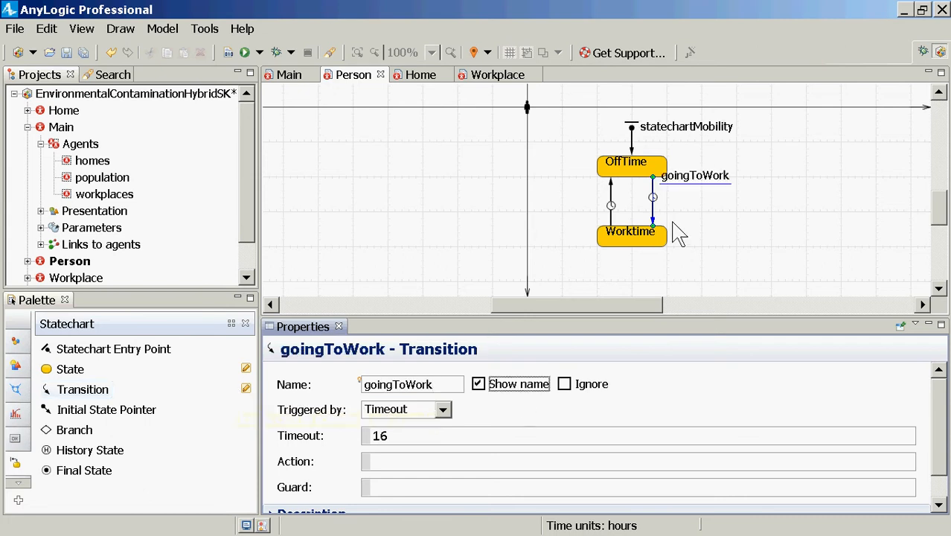
{"action": "left_click_drag", "start_coordinate": [684, 182], "coordinate": [690, 218]}
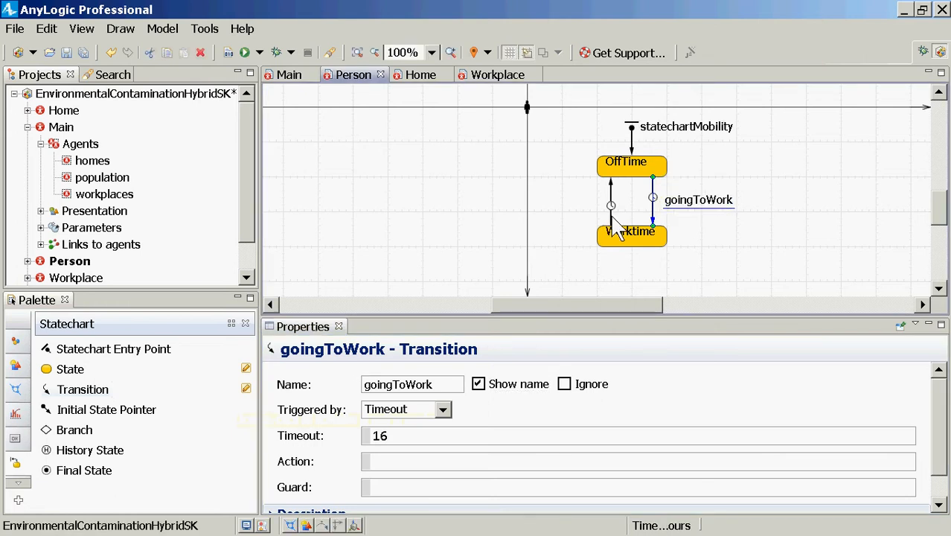
Rename the transition from Worktime to OffTime as goingHome
{"action": "left_click", "coordinate": [612, 214]}
{"action": "double_click", "coordinate": [431, 385]}
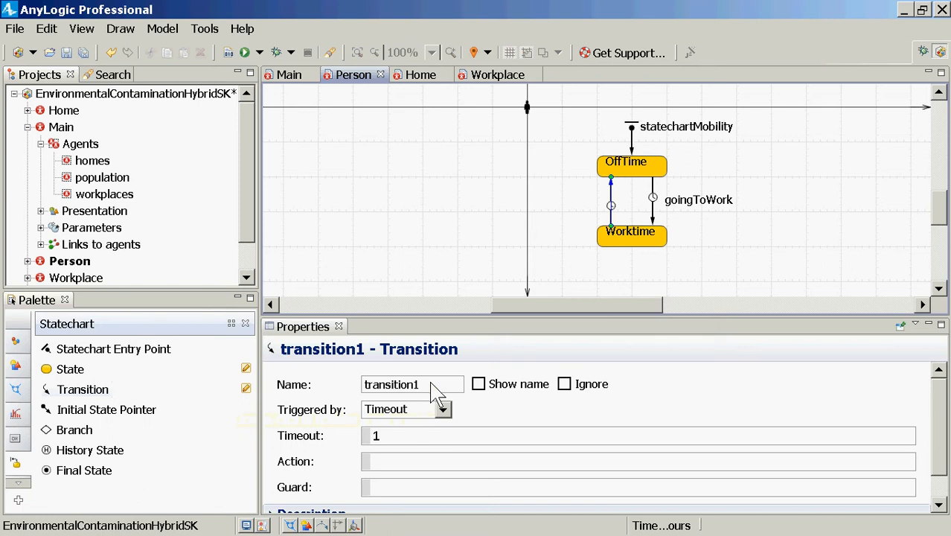
{"action": "type", "text": "g"}
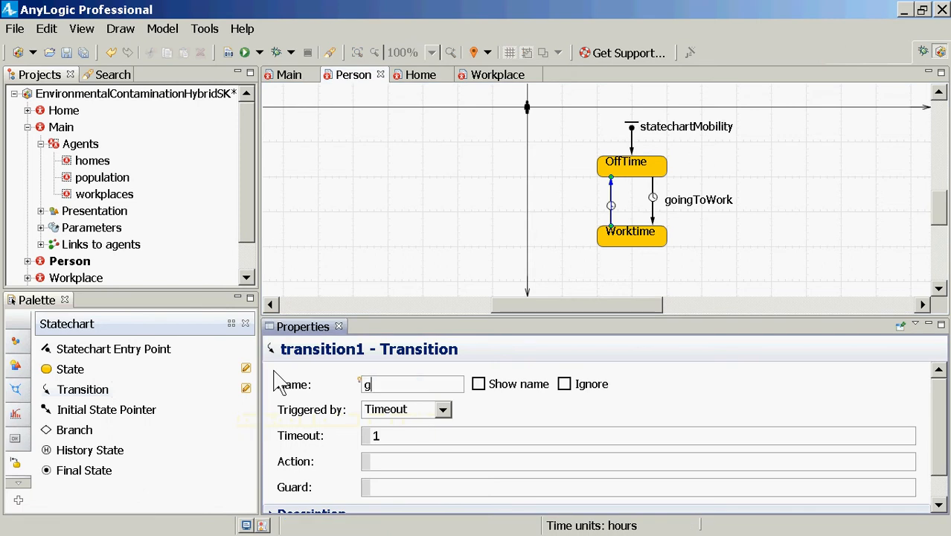
{"action": "type", "text": "oingHome"}
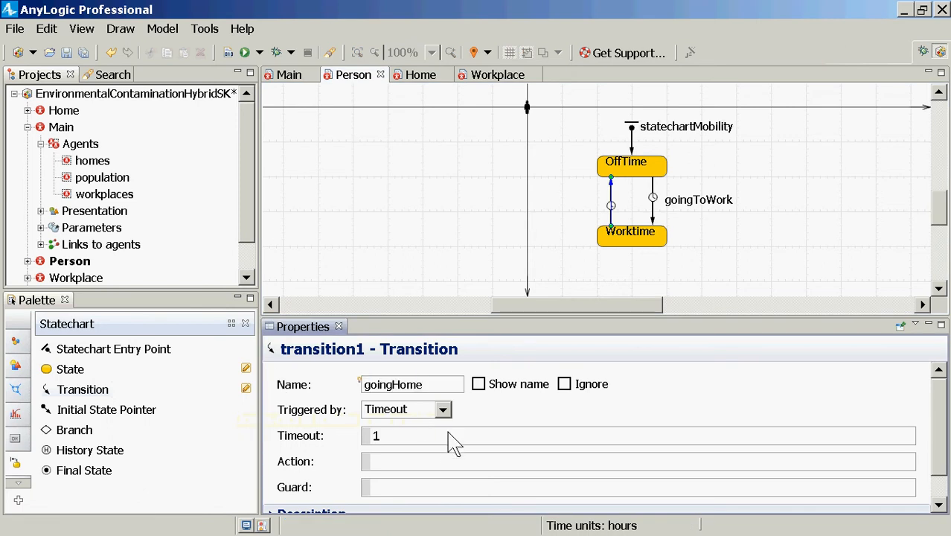
Set the timeout of the goingHome transition to 8 and save the model
{"action": "left_click", "coordinate": [449, 434]}
{"action": "key", "text": "BackSpace"}
{"action": "type", "text": "8"}
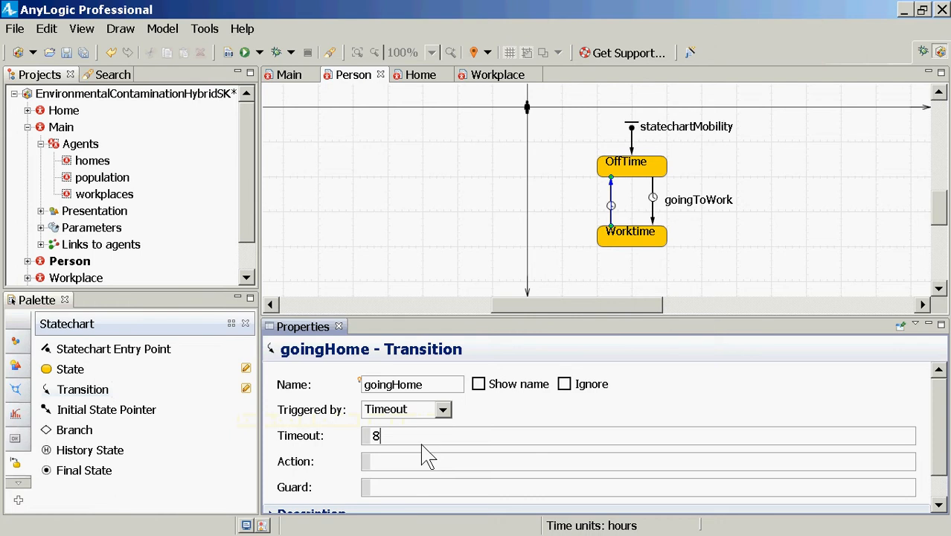
{"action": "key", "text": "ctrl+s"}
Show the goingHome transition's name and place the label on the outer side of its arrow
{"action": "left_click", "coordinate": [503, 381]}
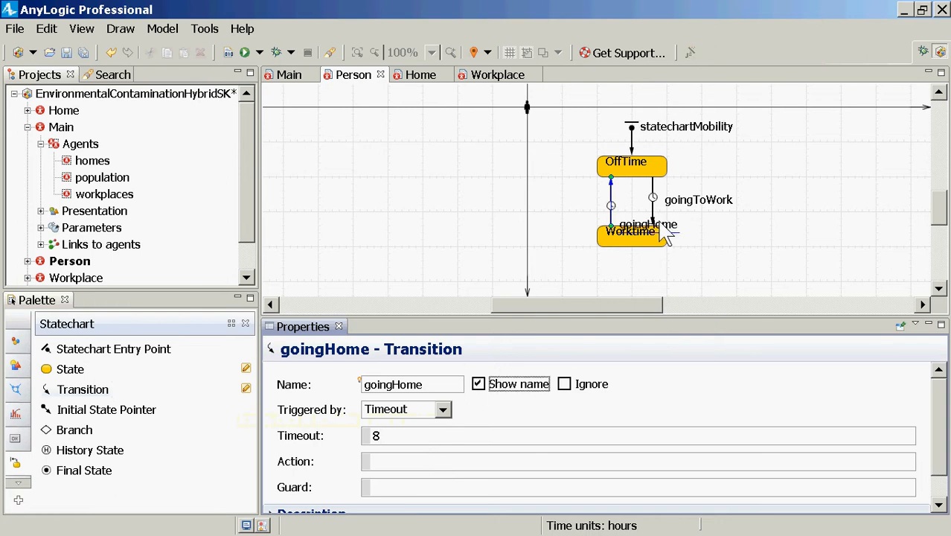
{"action": "left_click_drag", "start_coordinate": [657, 224], "coordinate": [562, 204]}
{"action": "left_click_drag", "start_coordinate": [562, 204], "coordinate": [585, 215]}
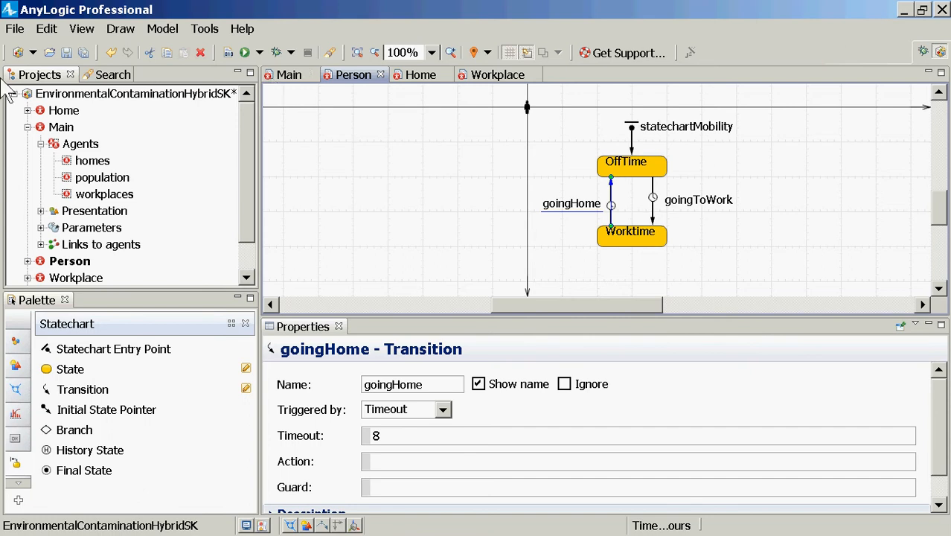
Add a parameter named home to the Person agent type, just below the person figure beside the statechart
{"action": "left_click", "coordinate": [19, 331]}
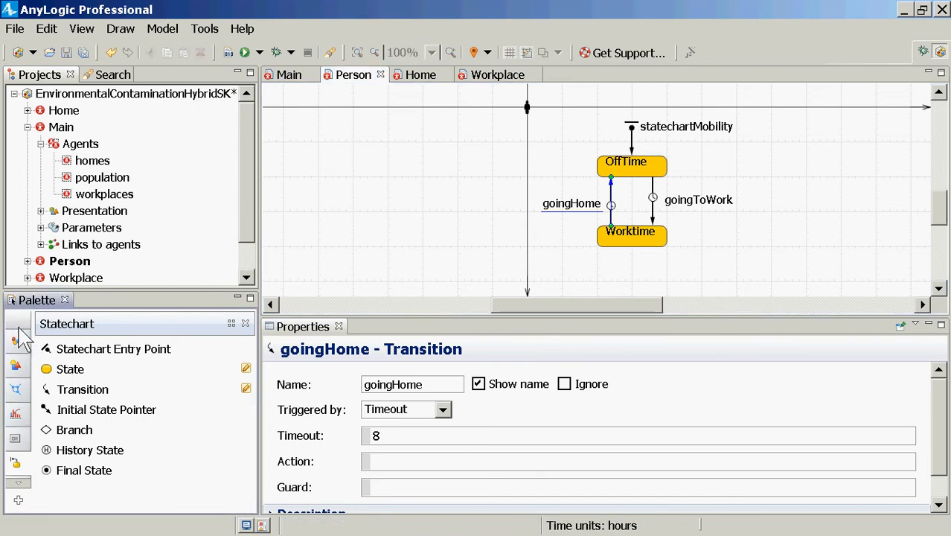
{"action": "left_click", "coordinate": [18, 331]}
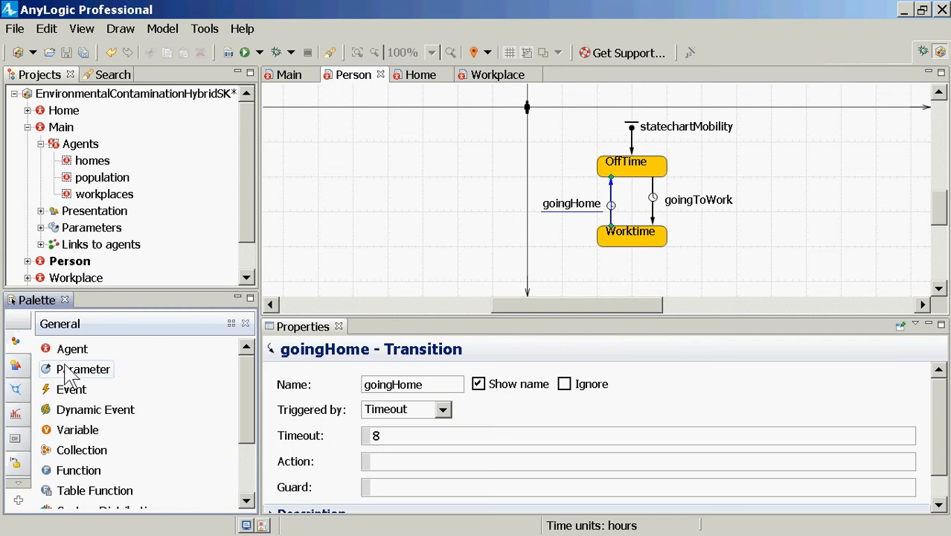
{"action": "left_click_drag", "start_coordinate": [66, 375], "coordinate": [540, 142]}
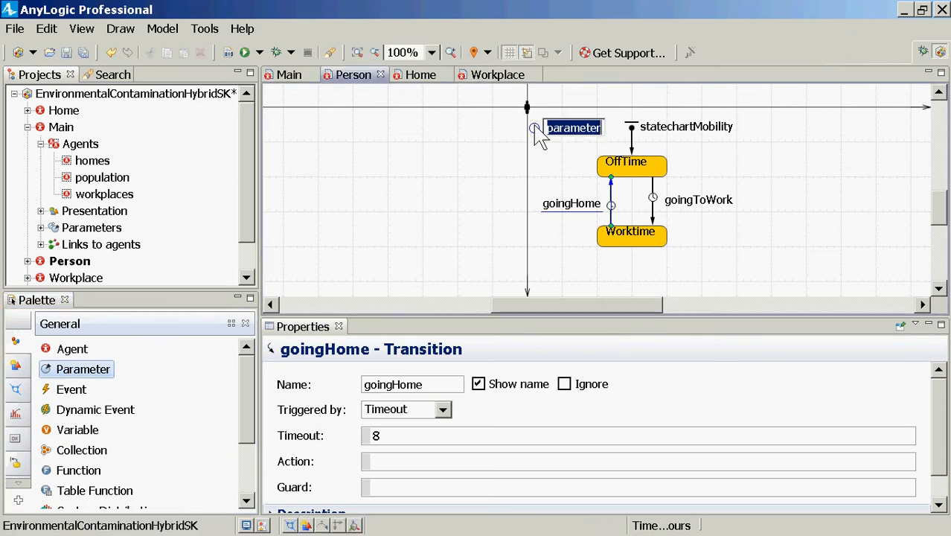
{"action": "type", "text": "home"}
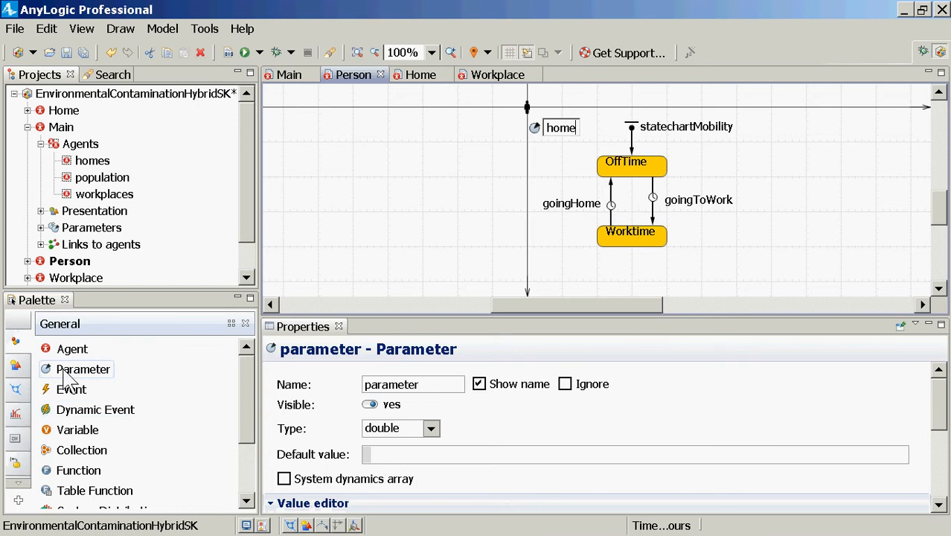
Add a second parameter named workplace to Person, directly below the home parameter
{"action": "left_click_drag", "start_coordinate": [64, 372], "coordinate": [466, 202]}
{"action": "left_click", "coordinate": [540, 156]}
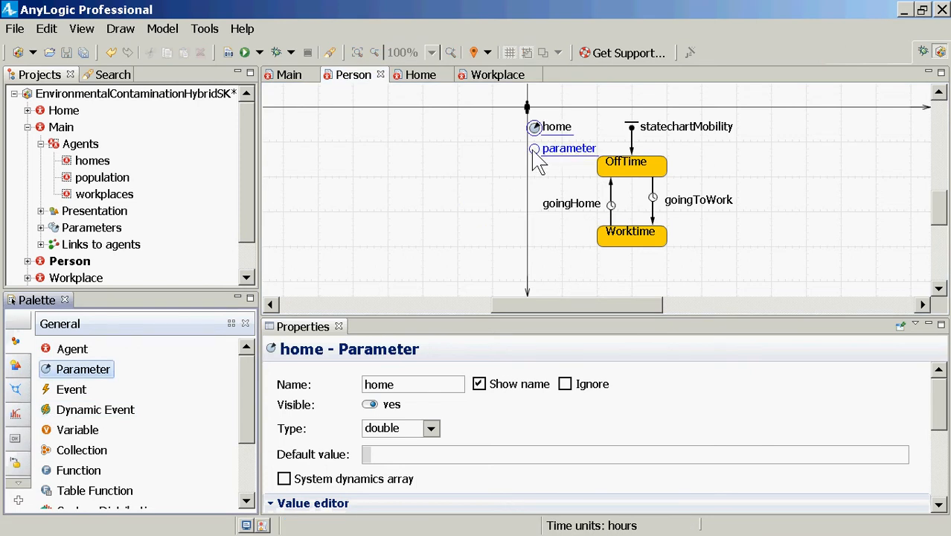
{"action": "type", "text": "workplac"}
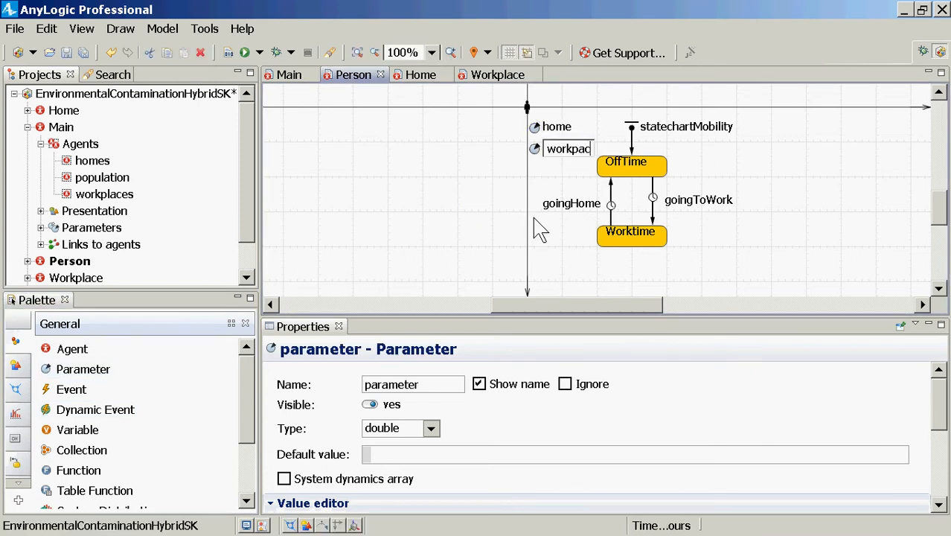
{"action": "key", "text": "BackSpace"}
{"action": "key", "text": "BackSpace"}
{"action": "key", "text": "BackSpace"}
{"action": "type", "text": "lace"}
{"action": "key", "text": "Return"}
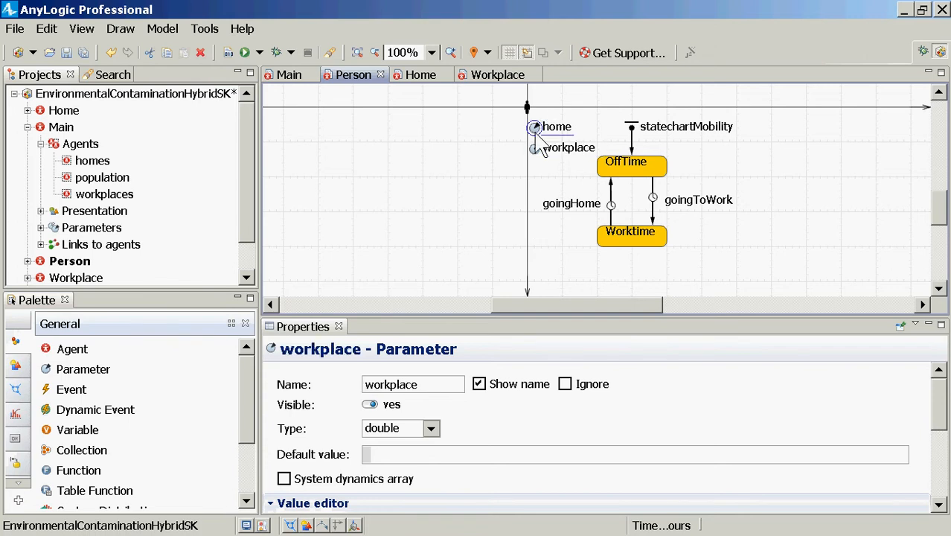
Set the type of Person's home parameter to Home
{"action": "left_click", "coordinate": [534, 127]}
{"action": "left_click", "coordinate": [431, 428]}
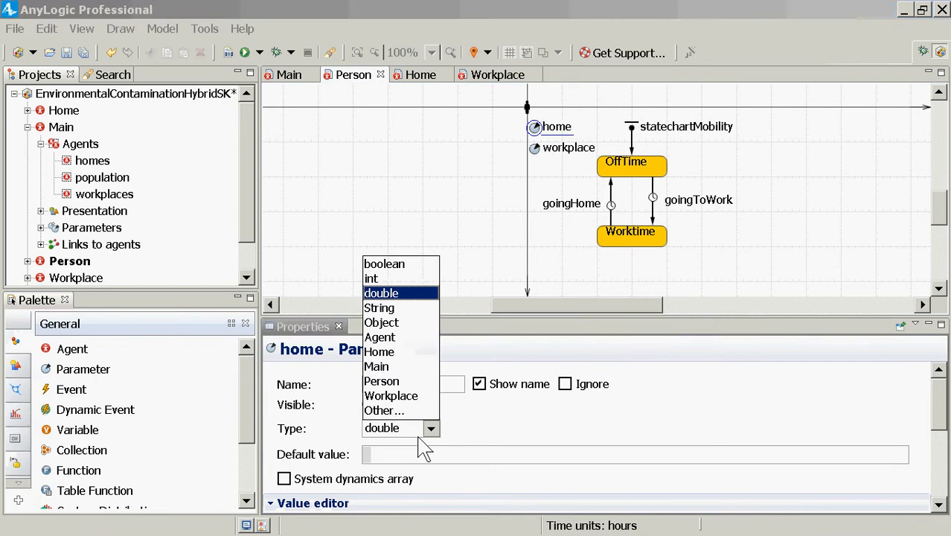
{"action": "left_click", "coordinate": [383, 352]}
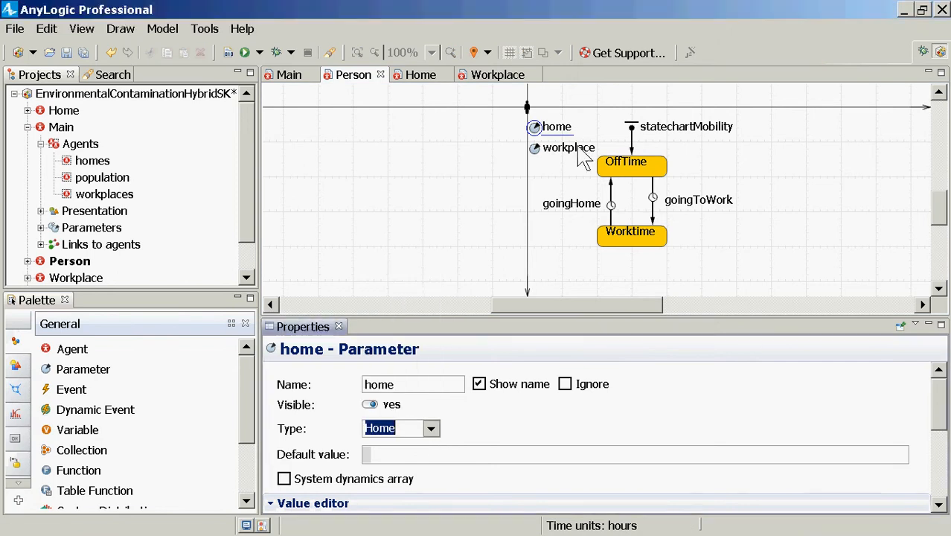
Set the type of Person's workplace parameter to Workplace and save the model
{"action": "left_click", "coordinate": [543, 157]}
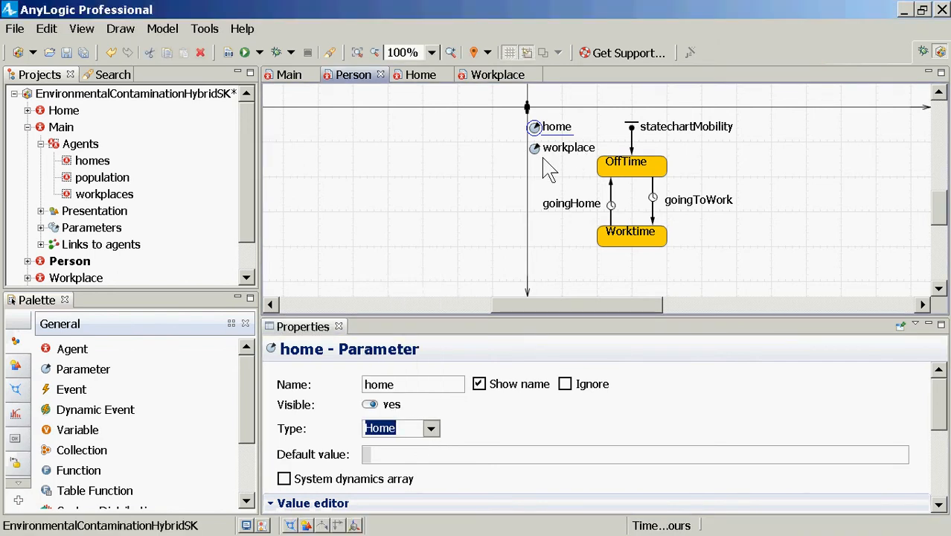
{"action": "left_click", "coordinate": [535, 148]}
{"action": "left_click", "coordinate": [431, 429]}
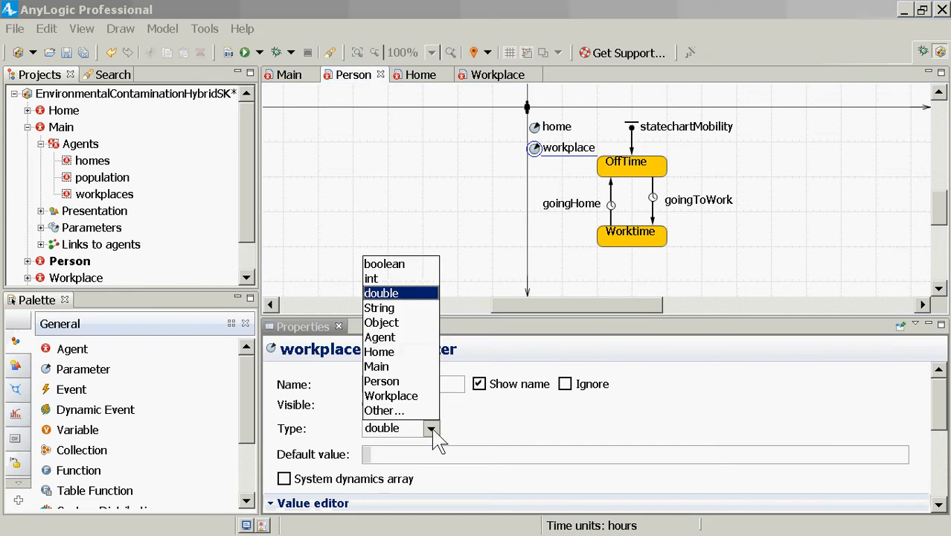
{"action": "left_click", "coordinate": [392, 396]}
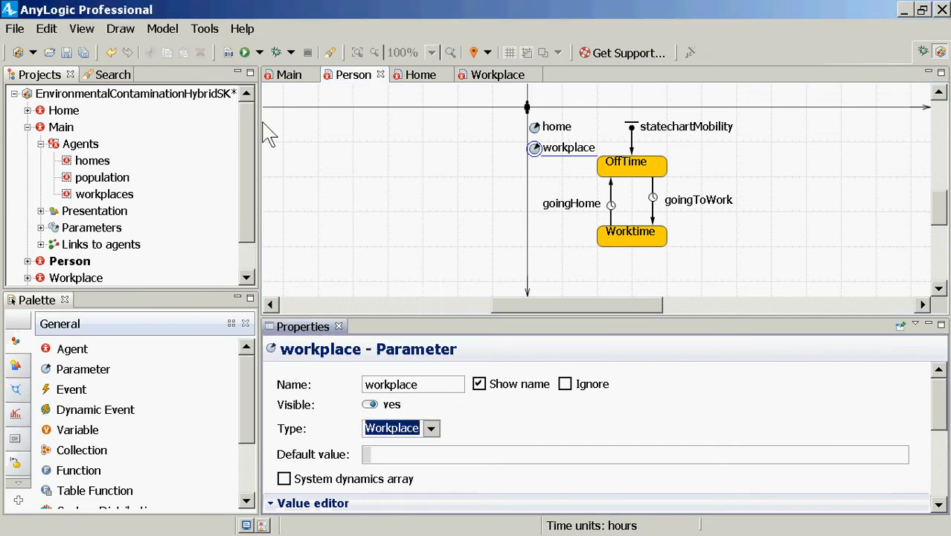
{"action": "key", "text": "ctrl+s"}
{"action": "key", "text": "alt+Tab"}
{"action": "key", "text": "alt+Tab"}
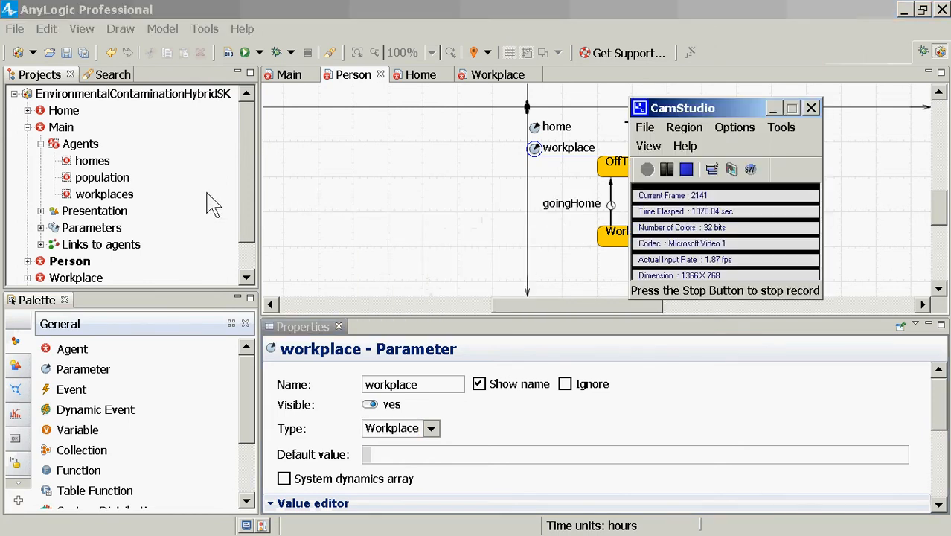
{"action": "left_click", "coordinate": [667, 170]}
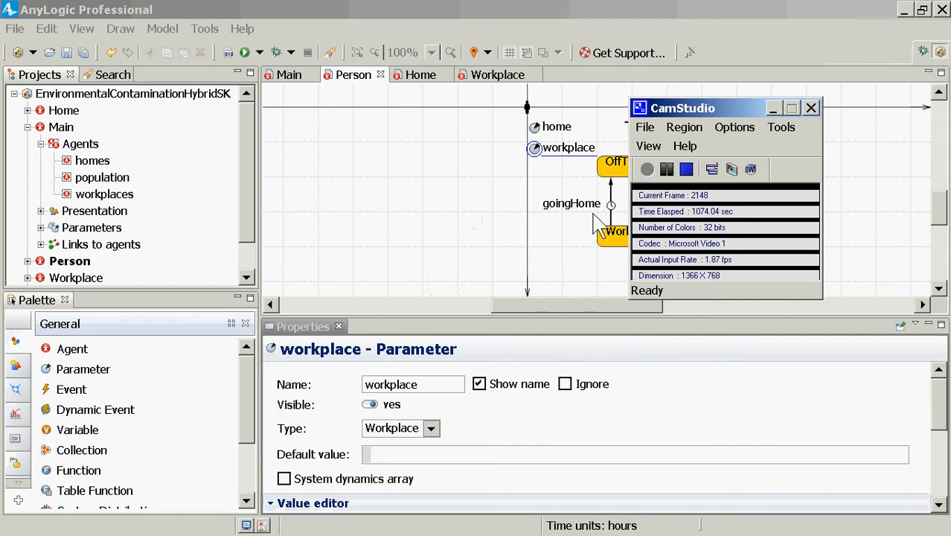
{"action": "left_click", "coordinate": [646, 169]}
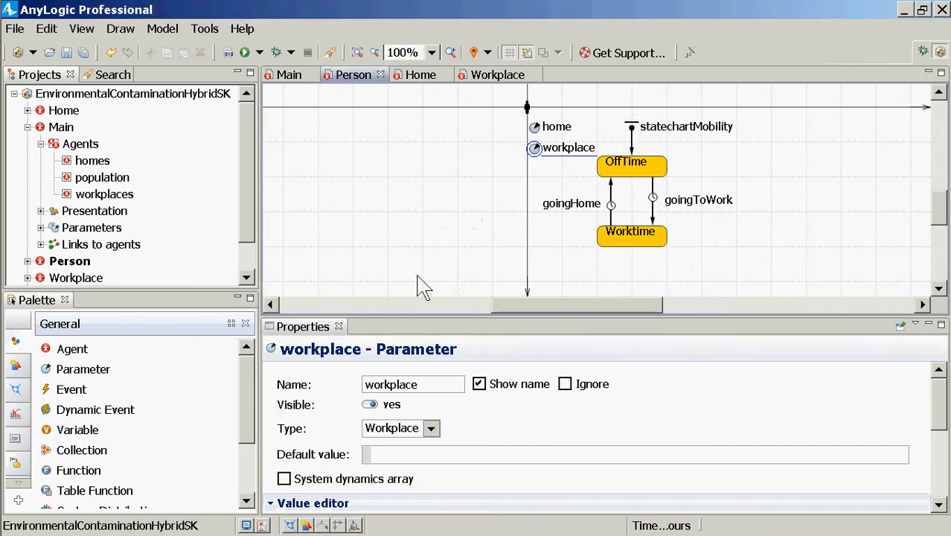
Review the home and workplace parameters of Person and compare them with the countPeople, countHomes and countWorkplaces parameters in Main
{"action": "left_click", "coordinate": [421, 286]}
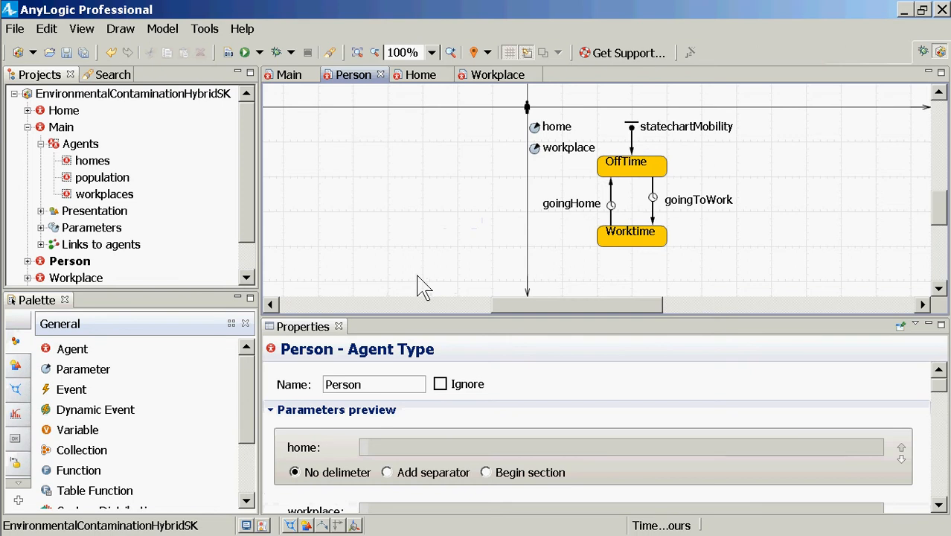
{"action": "left_click", "coordinate": [536, 128]}
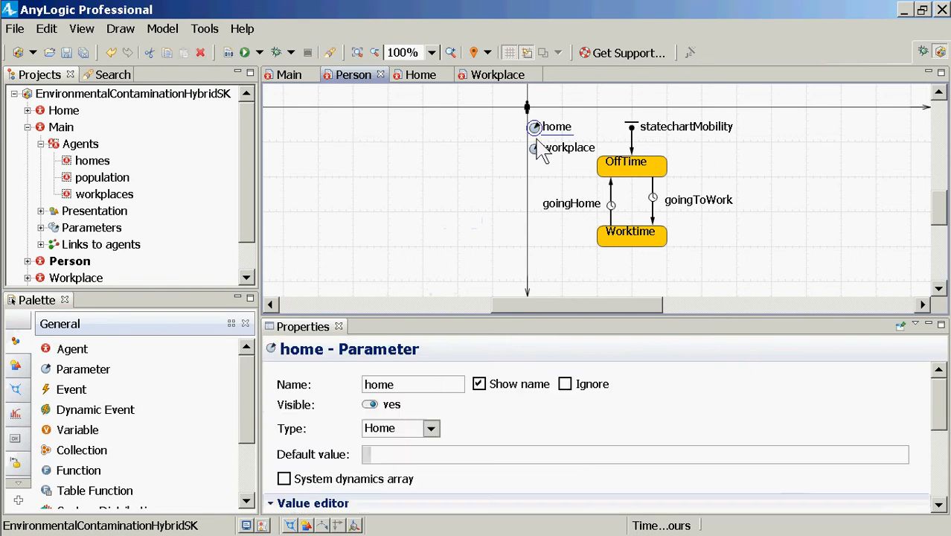
{"action": "left_click", "coordinate": [535, 151]}
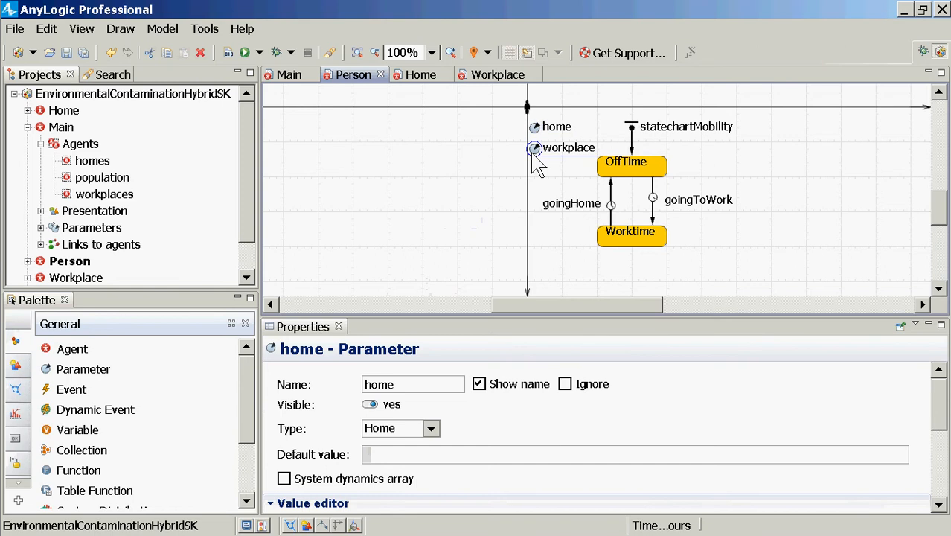
{"action": "left_click", "coordinate": [534, 130]}
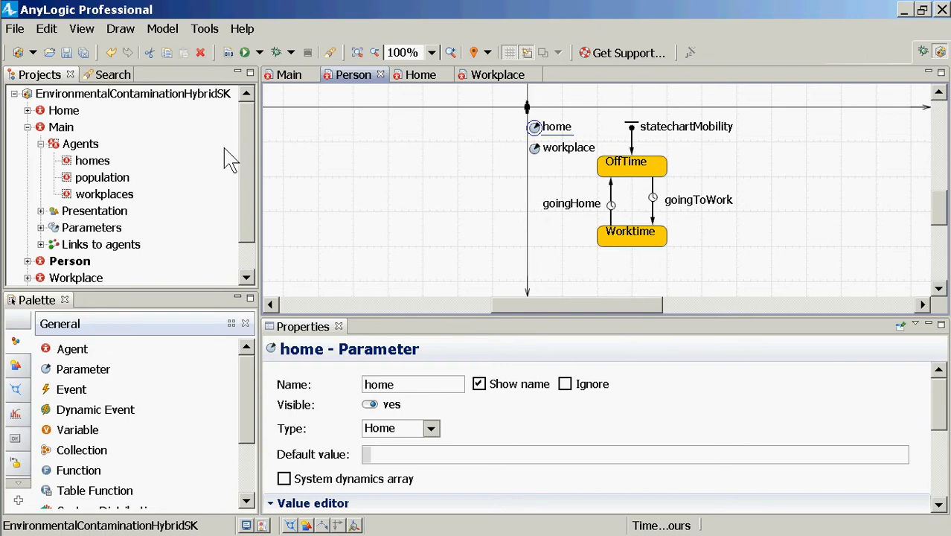
{"action": "left_click", "coordinate": [66, 128]}
{"action": "double_click", "coordinate": [63, 128]}
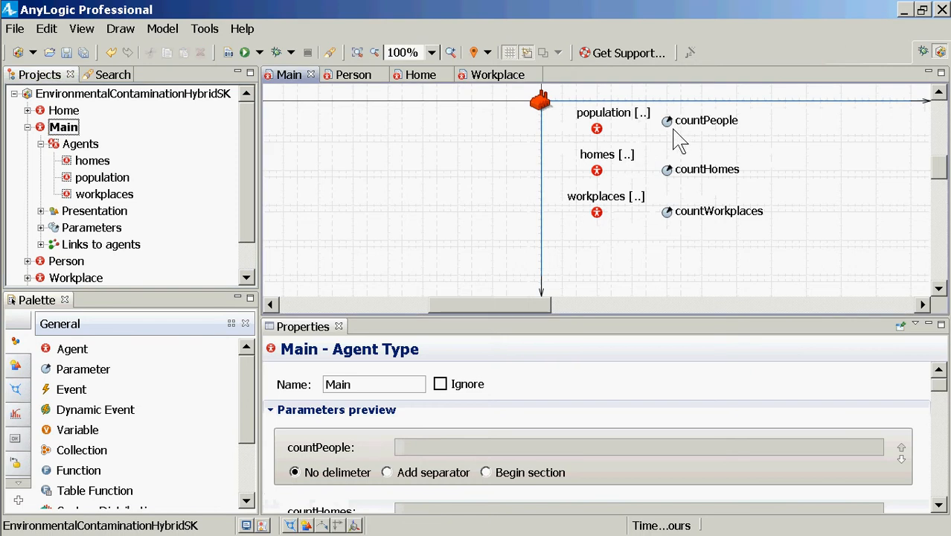
{"action": "left_click", "coordinate": [670, 175]}
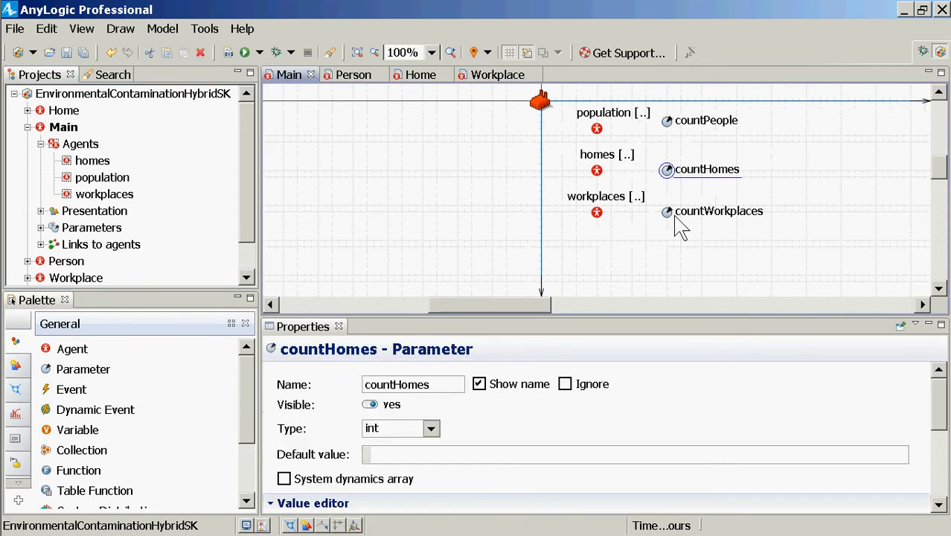
{"action": "left_click", "coordinate": [669, 215]}
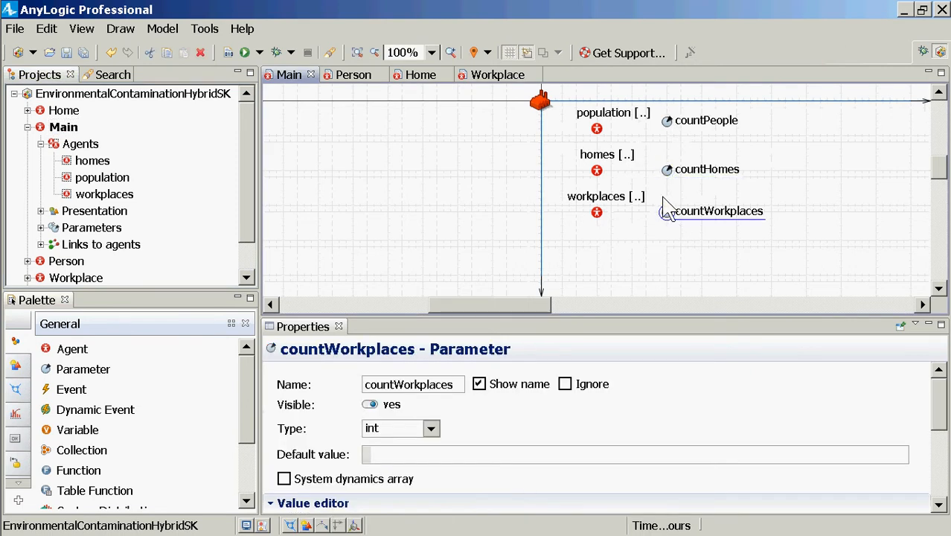
{"action": "left_click", "coordinate": [667, 123]}
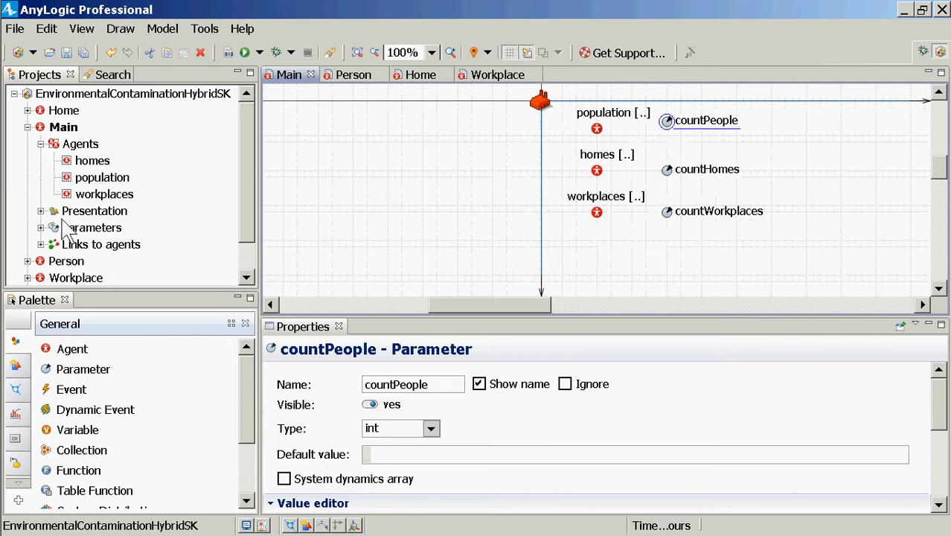
{"action": "left_click", "coordinate": [72, 263]}
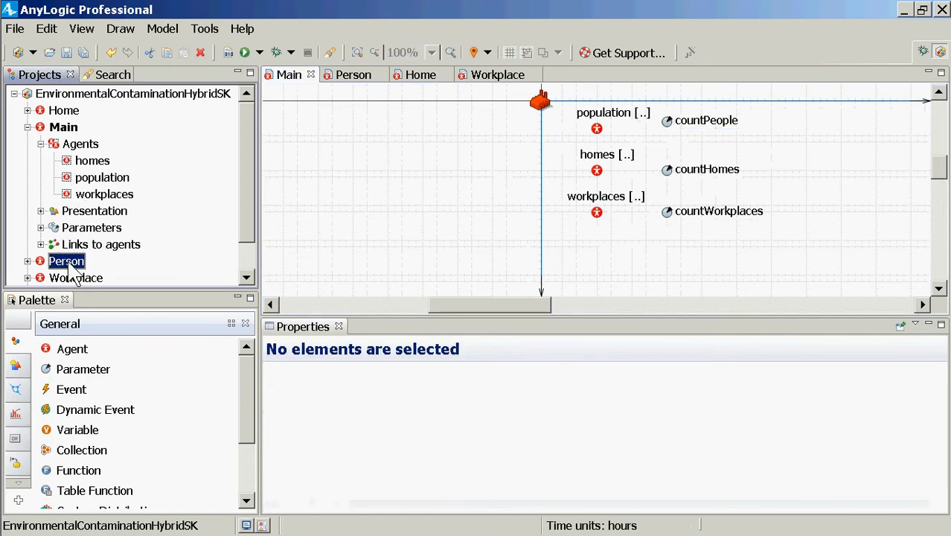
{"action": "double_click", "coordinate": [71, 266]}
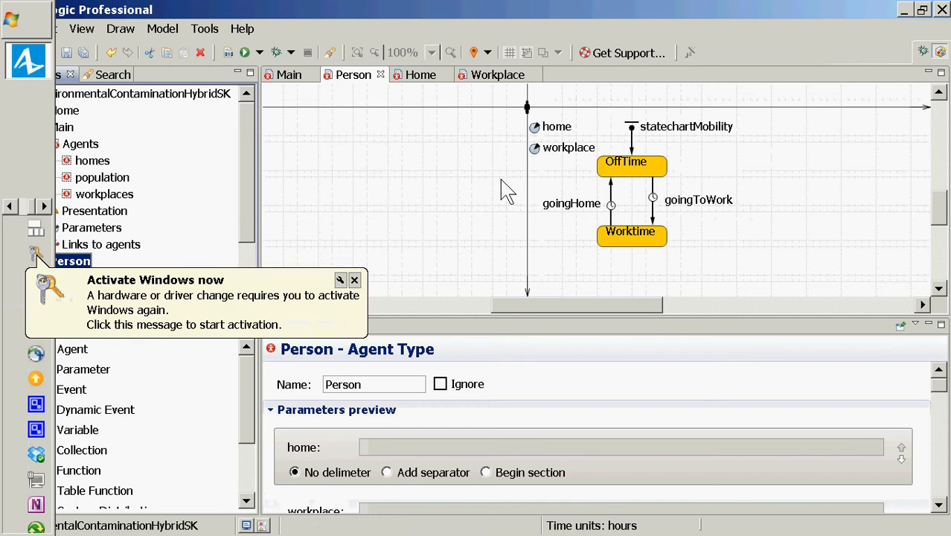
{"action": "key", "text": "alt+Tab"}
{"action": "key", "text": "alt+Tab"}
{"action": "key", "text": "alt+Tab"}
{"action": "key", "text": "alt+Tab"}
{"action": "key", "text": "alt+Tab"}
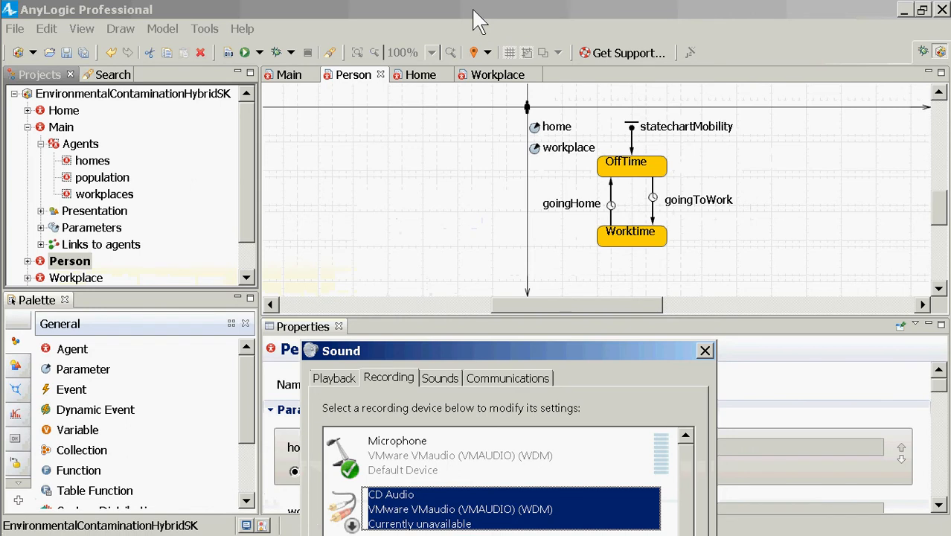
{"action": "key", "text": "alt+Tab"}
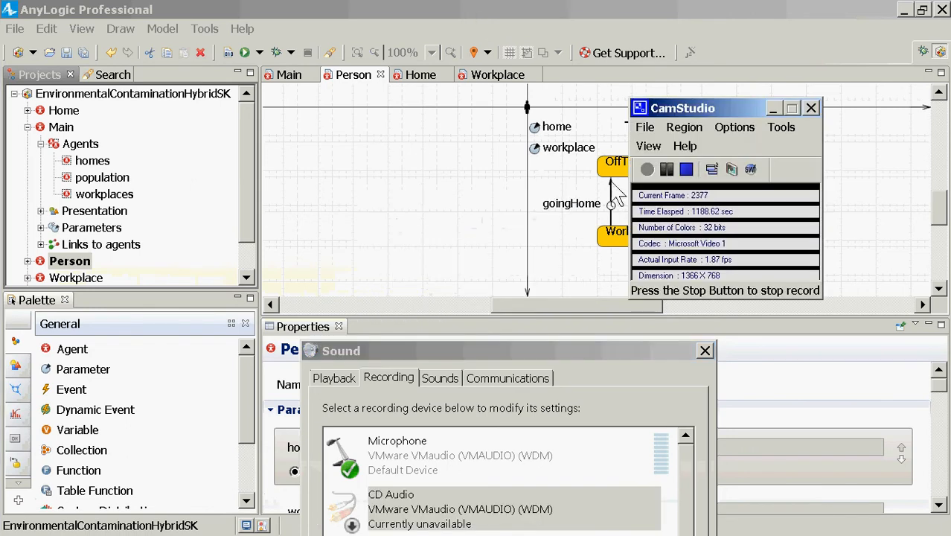
{"action": "left_click", "coordinate": [669, 169]}
{"action": "key", "text": "F8"}
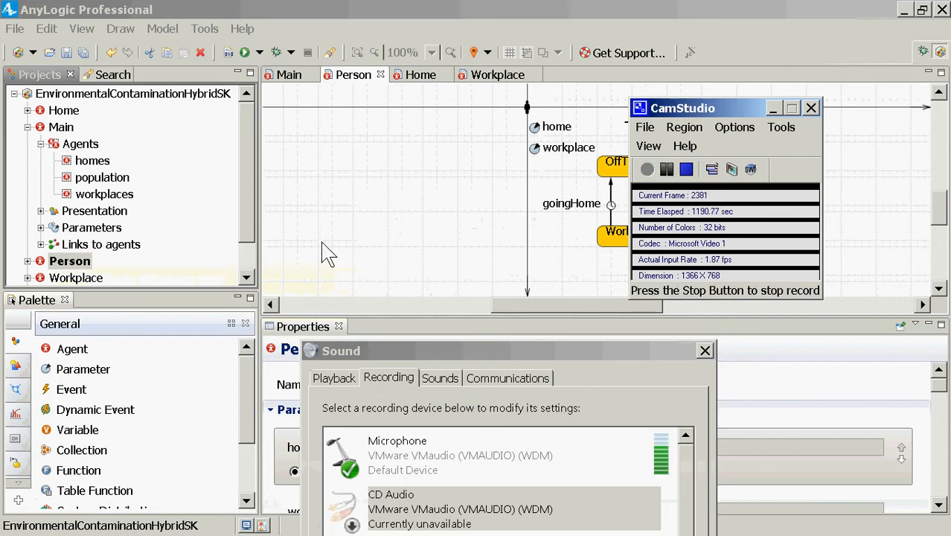
Collapse Main in the project tree and look through the diagrams of the Workplace, Home, Person and Main agent types
{"action": "left_click", "coordinate": [238, 128]}
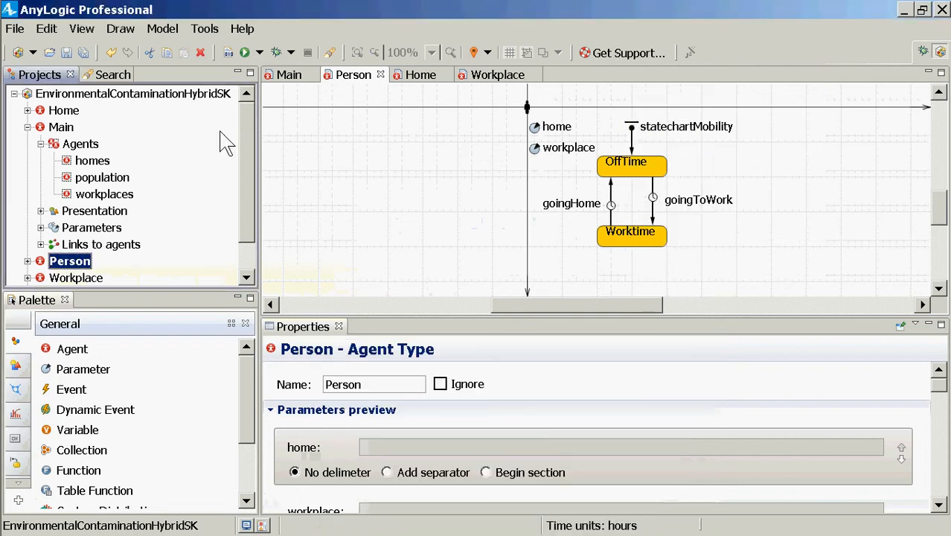
{"action": "left_click", "coordinate": [28, 128]}
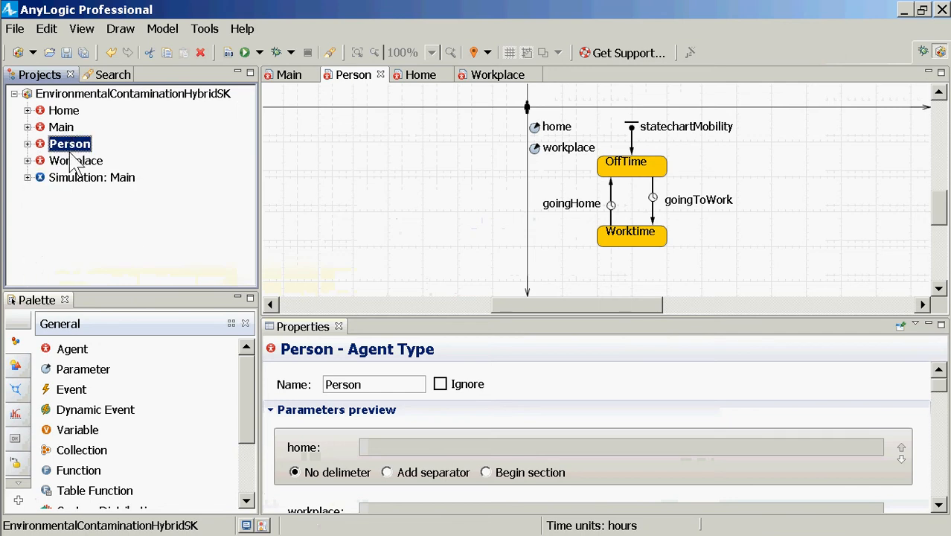
{"action": "double_click", "coordinate": [78, 162]}
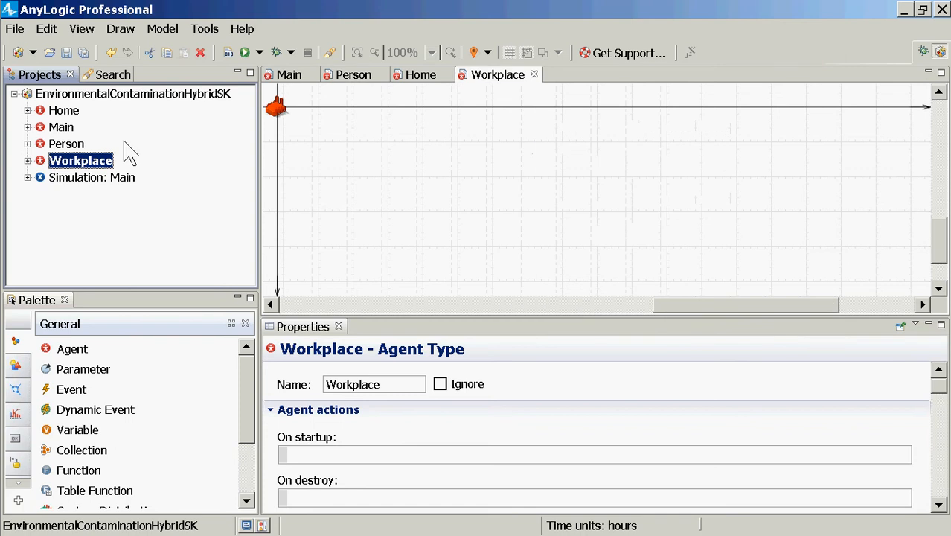
{"action": "left_click", "coordinate": [64, 111]}
{"action": "double_click", "coordinate": [65, 113]}
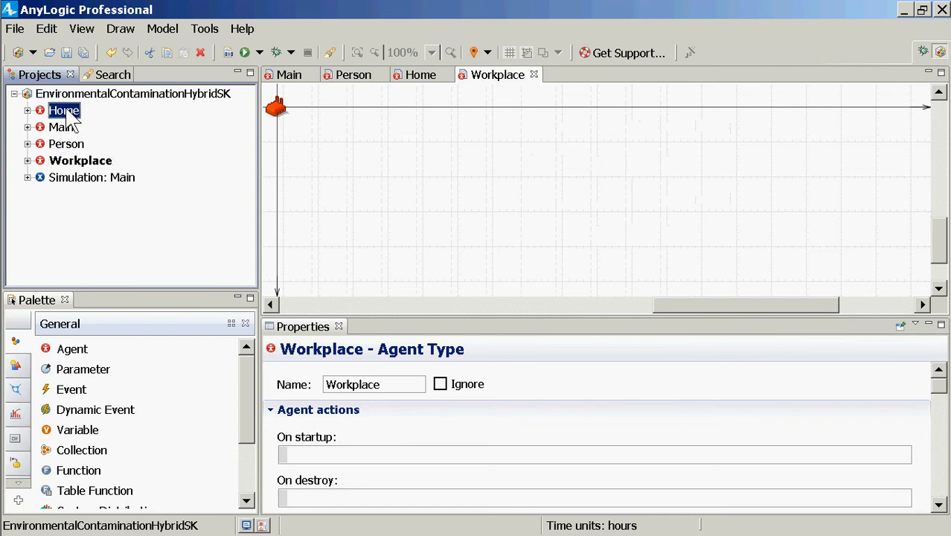
{"action": "left_click", "coordinate": [67, 144]}
{"action": "double_click", "coordinate": [70, 149]}
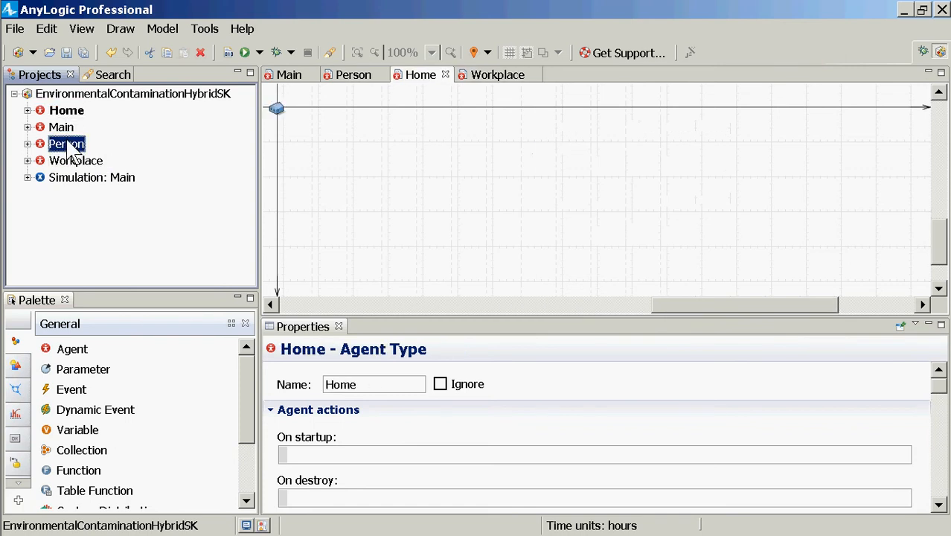
{"action": "left_click", "coordinate": [71, 129]}
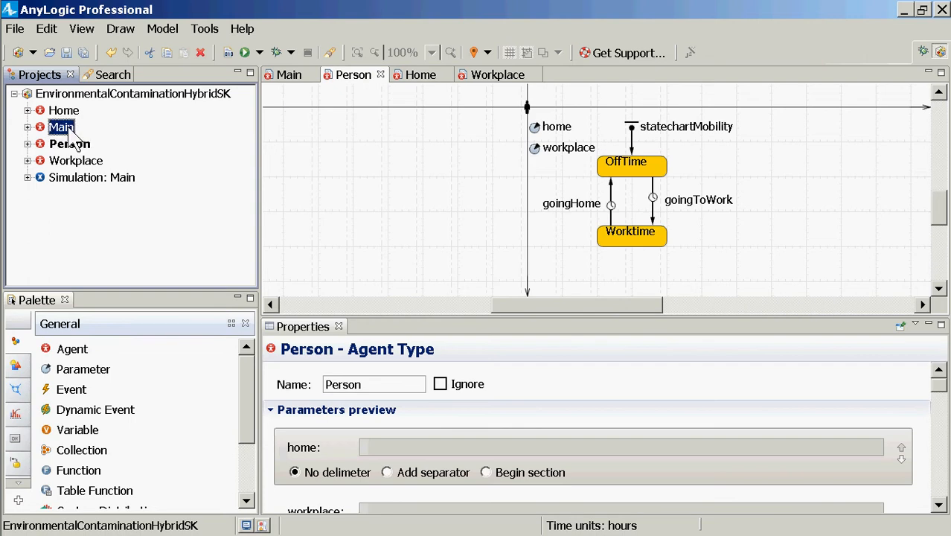
{"action": "double_click", "coordinate": [70, 131]}
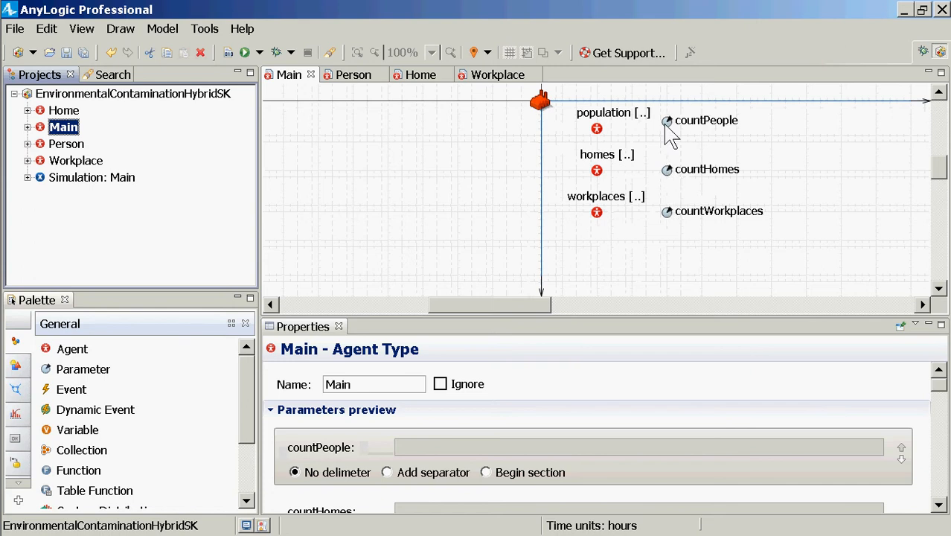
Open the Person diagram and check the timeouts of the goingToWork and goingHome transitions
{"action": "left_click", "coordinate": [461, 166]}
{"action": "double_click", "coordinate": [74, 143]}
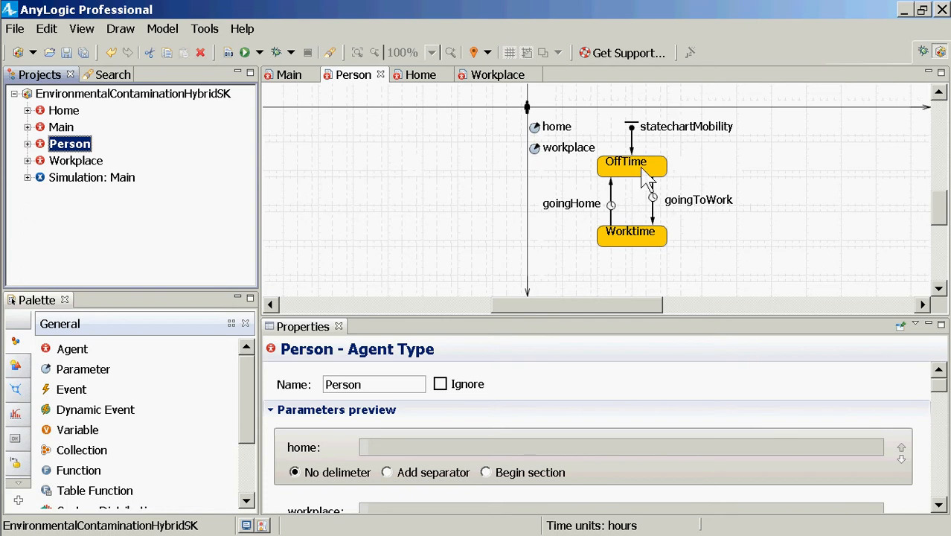
{"action": "left_click", "coordinate": [653, 205]}
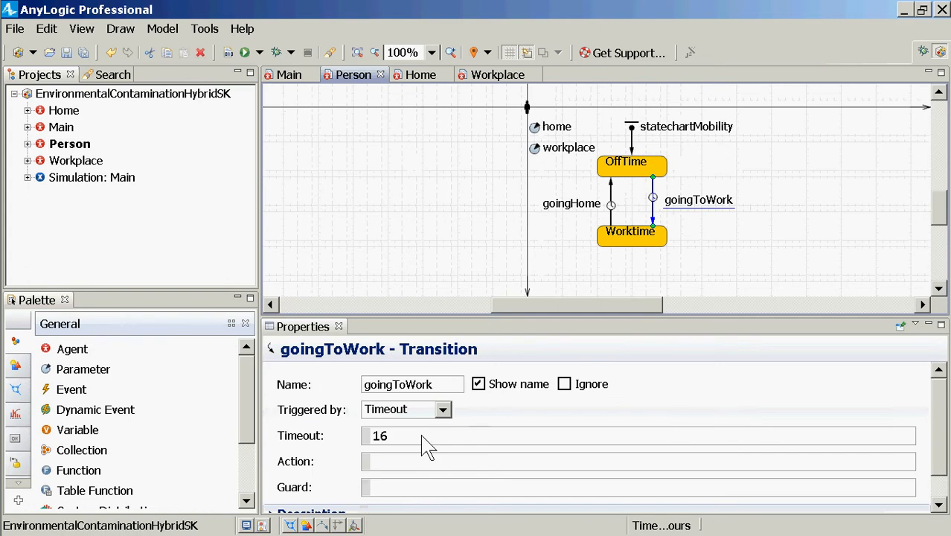
{"action": "left_click", "coordinate": [422, 439]}
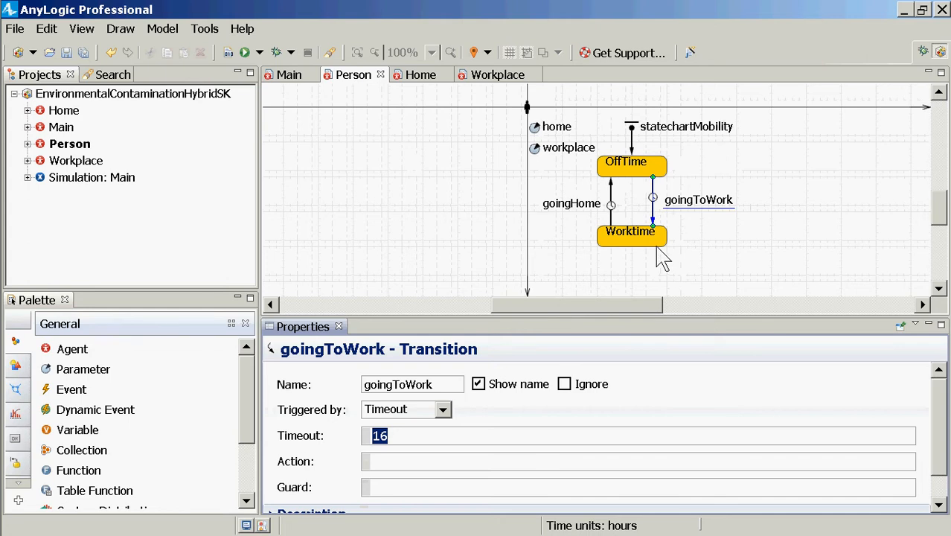
{"action": "left_click", "coordinate": [612, 217]}
{"action": "left_click", "coordinate": [611, 217]}
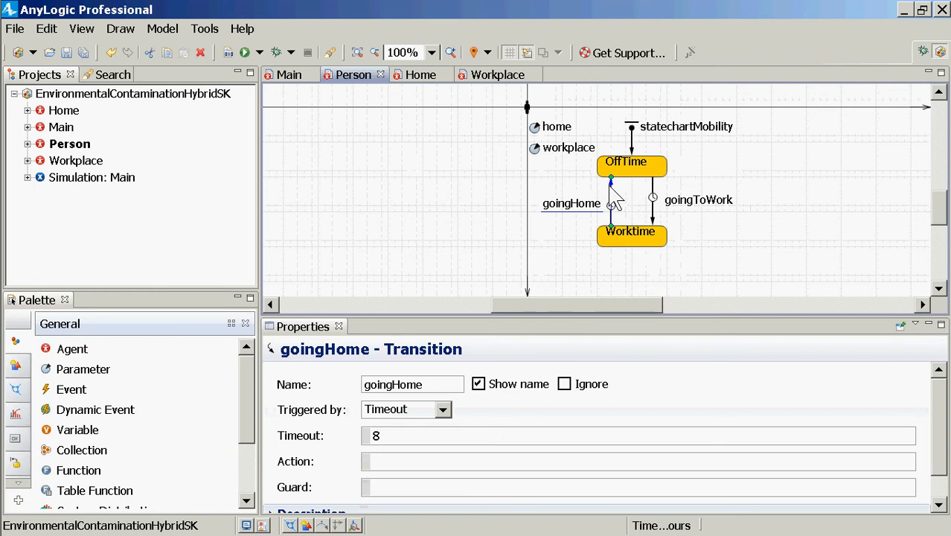
Check the types of Person's home and workplace parameters and the time units of the EnvironmentalContaminationHybridSK model
{"action": "left_click", "coordinate": [535, 128]}
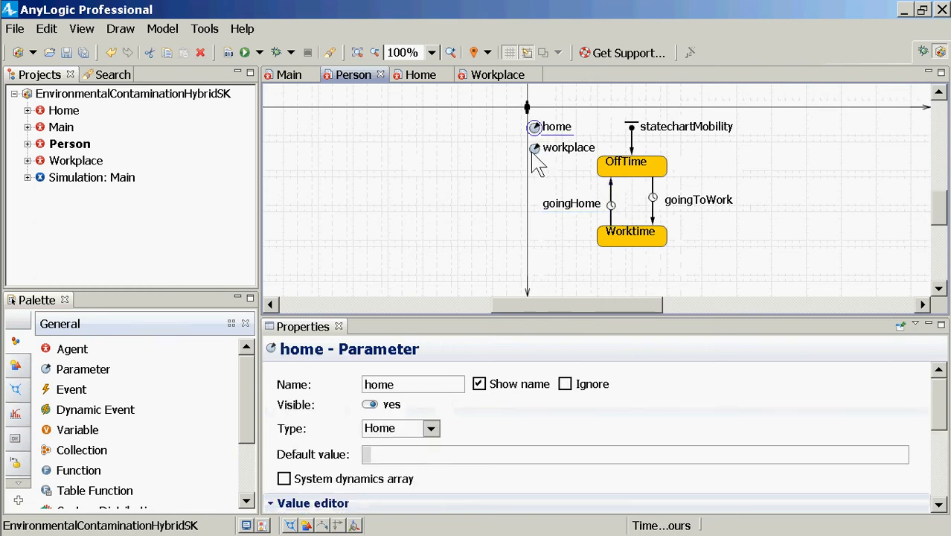
{"action": "left_click", "coordinate": [432, 429]}
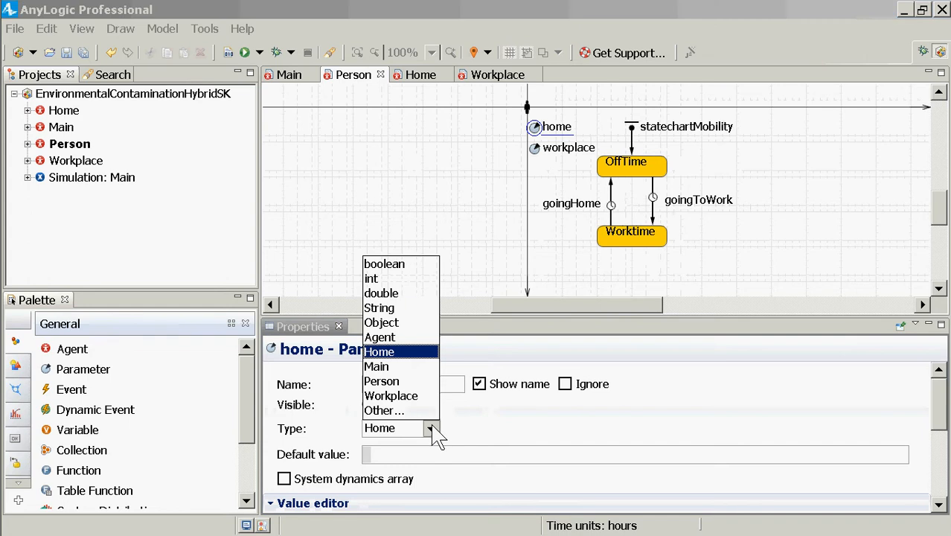
{"action": "left_click", "coordinate": [432, 429]}
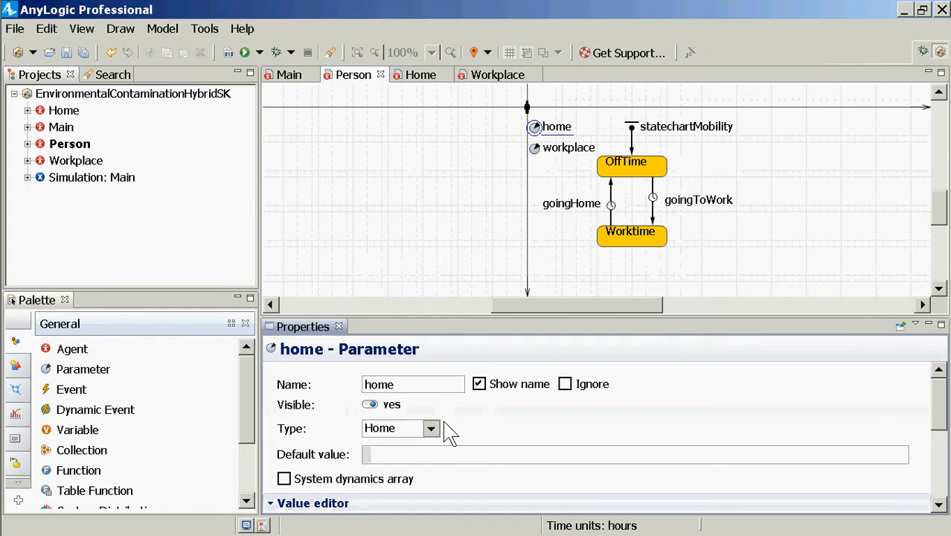
{"action": "left_click", "coordinate": [534, 152]}
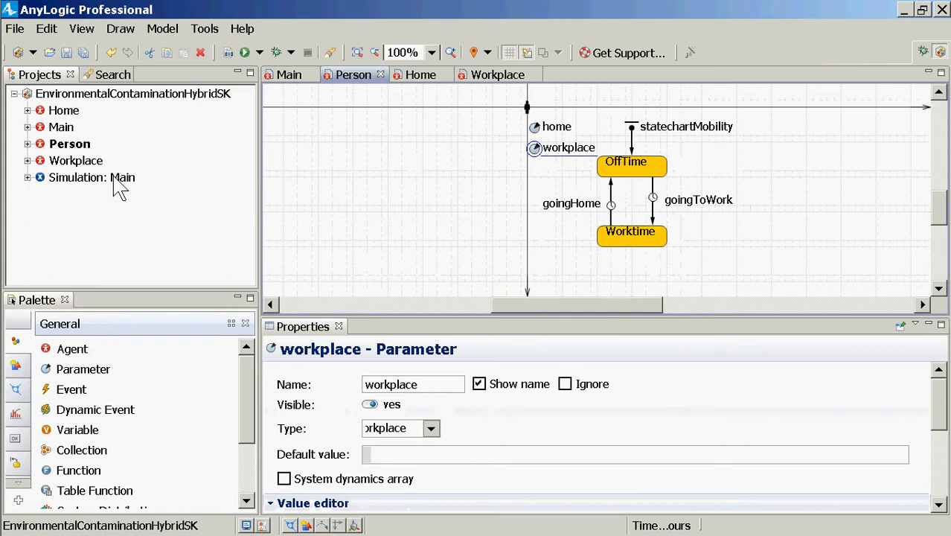
{"action": "left_click", "coordinate": [82, 96]}
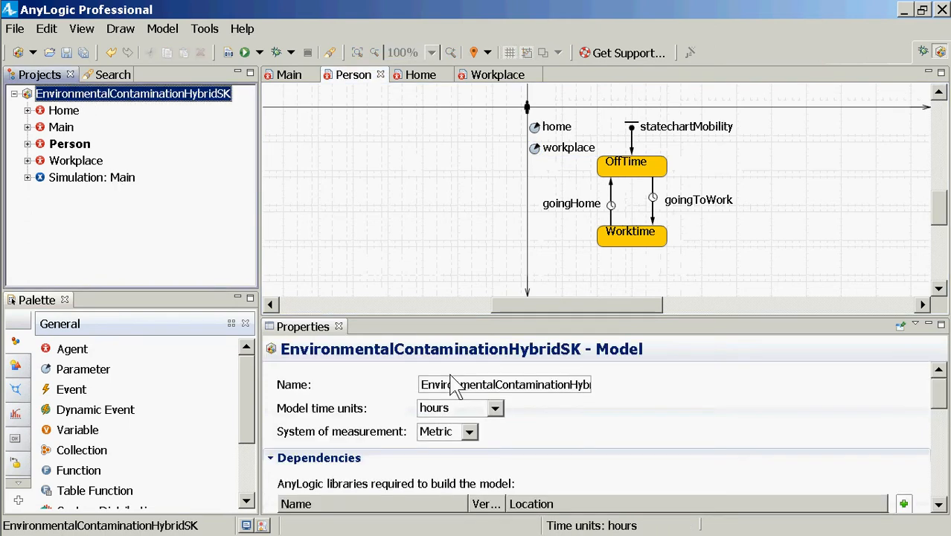
Start the goingToWork transition's action with an empty this.moveTo() call and look up the available moveTo variants in code completion
{"action": "left_click", "coordinate": [658, 208]}
{"action": "left_click", "coordinate": [652, 216]}
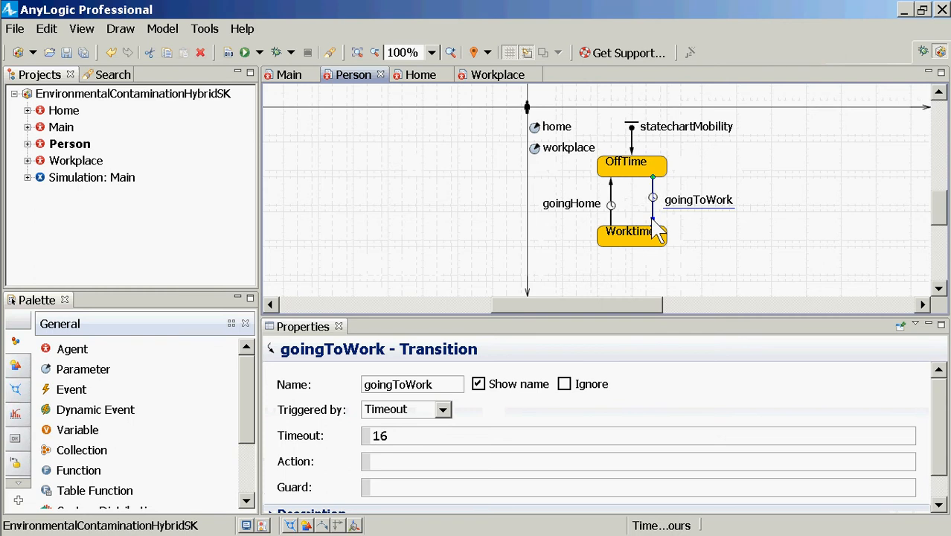
{"action": "left_click", "coordinate": [453, 464]}
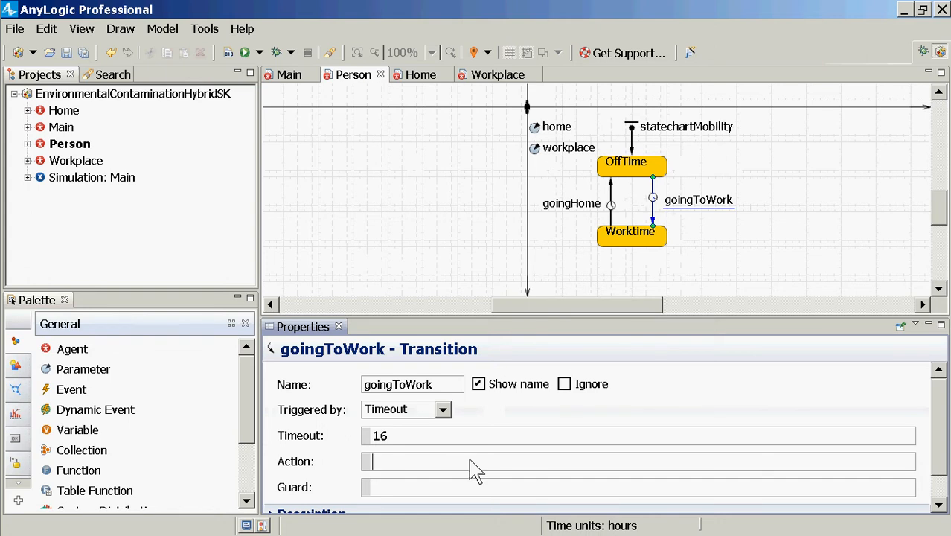
{"action": "type", "text": "this.moveT"}
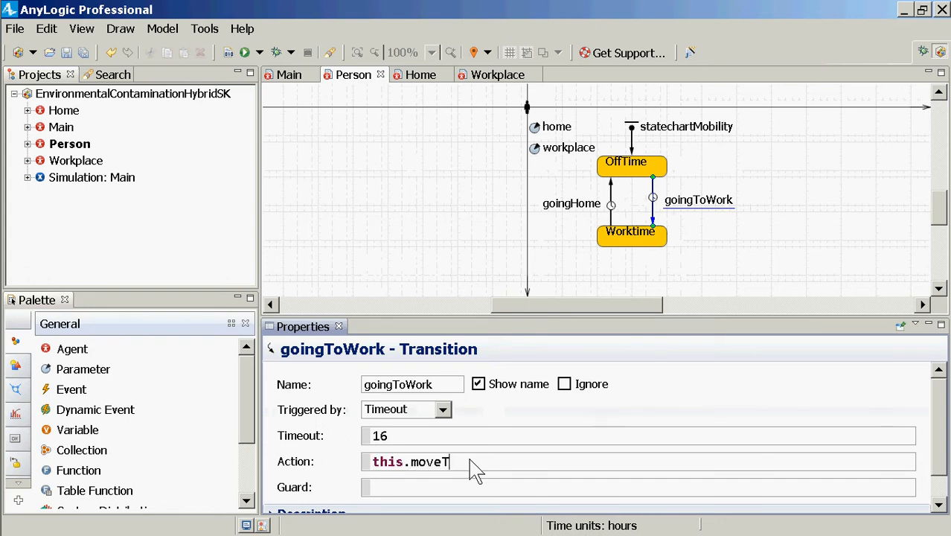
{"action": "type", "text": "o("}
{"action": "key", "text": "shift+Right"}
{"action": "key", "text": "Delete"}
{"action": "type", "text": ")"}
{"action": "key", "text": "Left"}
{"action": "key", "text": "Left"}
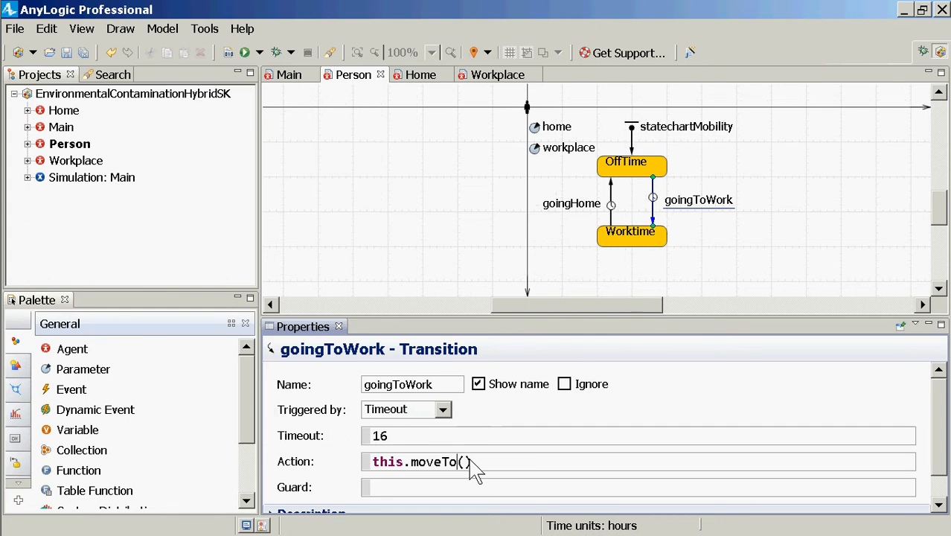
{"action": "key", "text": "ctrl+space"}
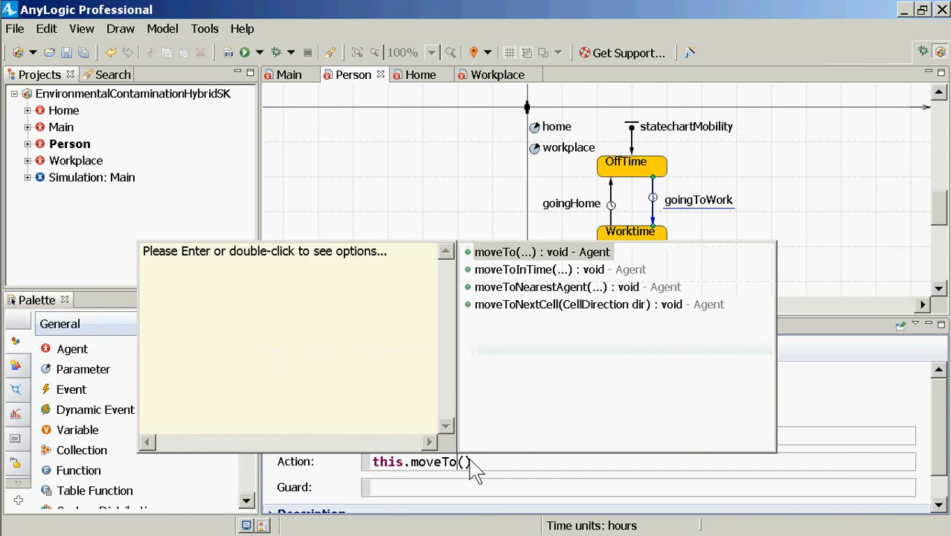
{"action": "key", "text": "Down"}
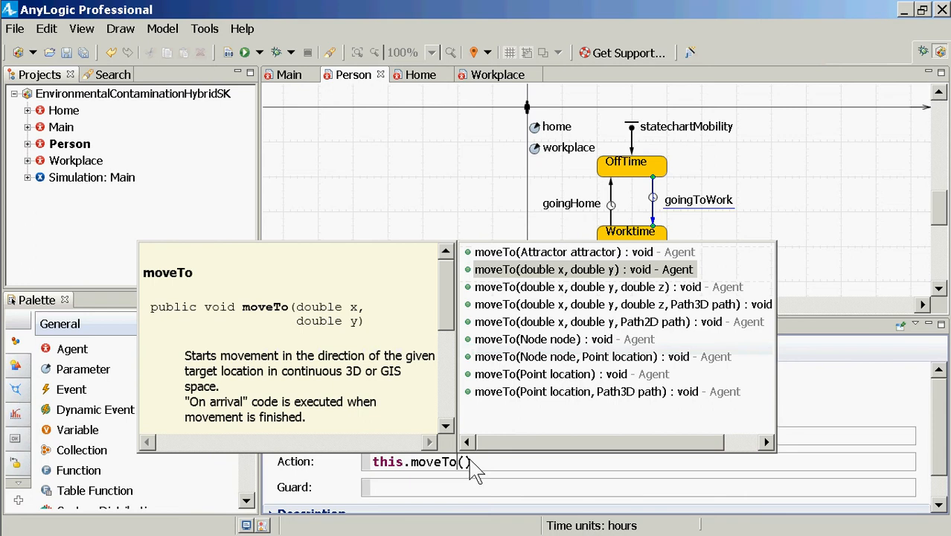
{"action": "key", "text": "Escape"}
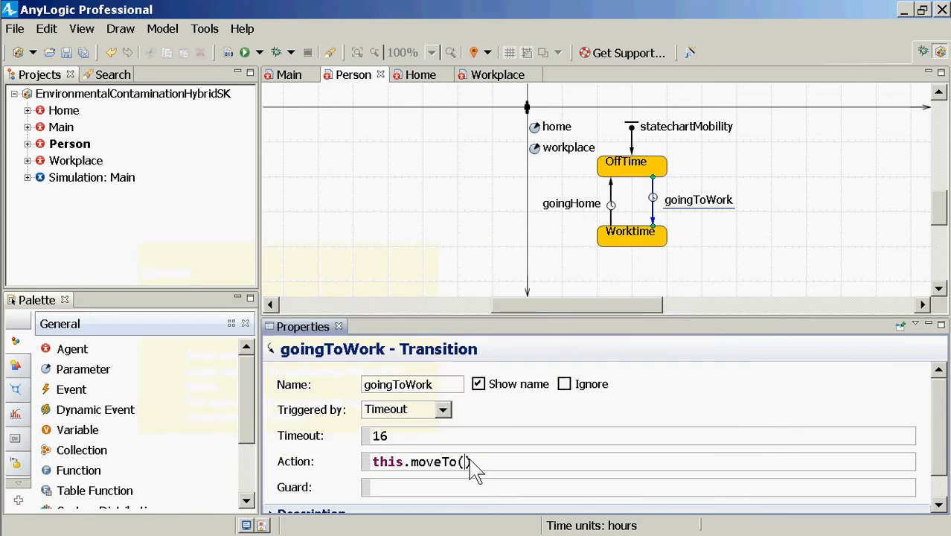
Complete the goingToWork action as this.moveTo(this.workplace.getX(), this.workplace.getY());
{"action": "type", "text": "wor"}
{"action": "key", "text": "BackSpace"}
{"action": "key", "text": "BackSpace"}
{"action": "key", "text": "BackSpace"}
{"action": "type", "text": "this.workplace.get"}
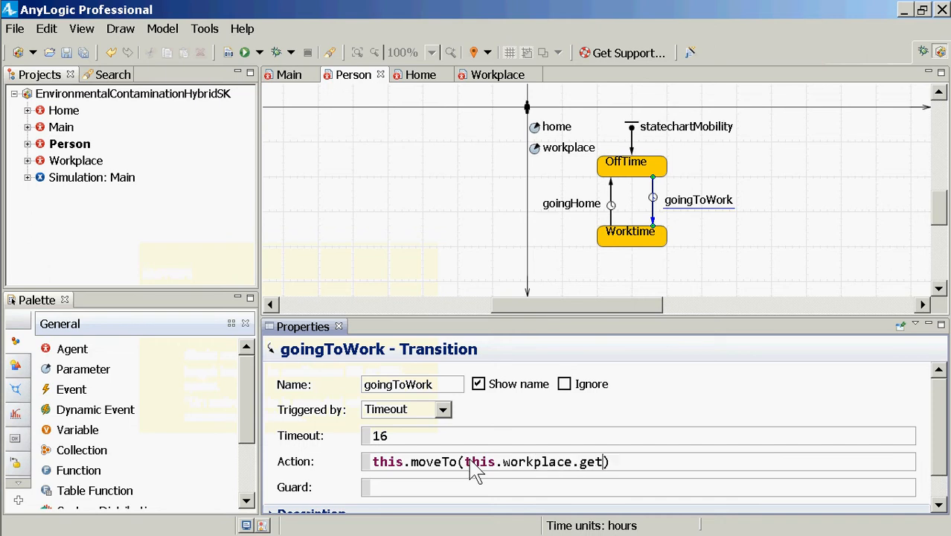
{"action": "type", "text": "X(), this.wo"}
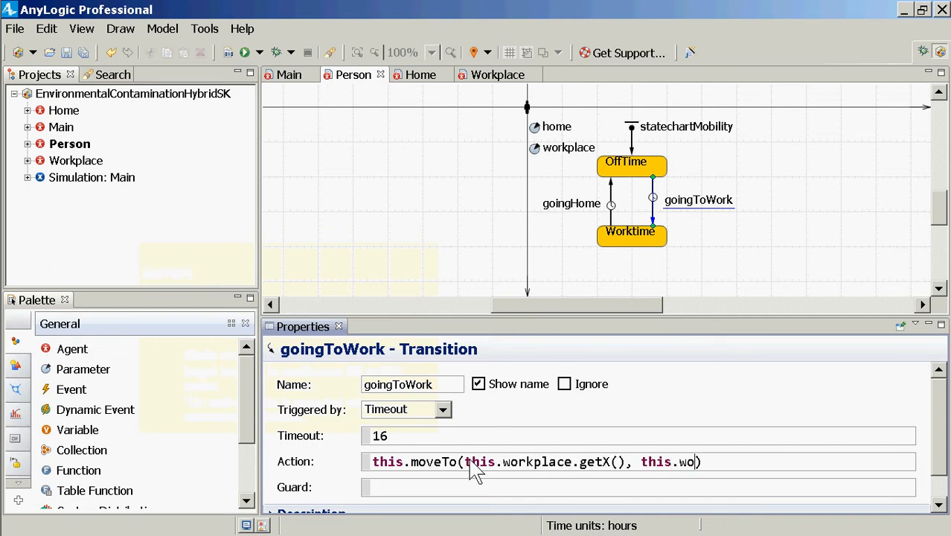
{"action": "type", "text": "rkplace.getY"}
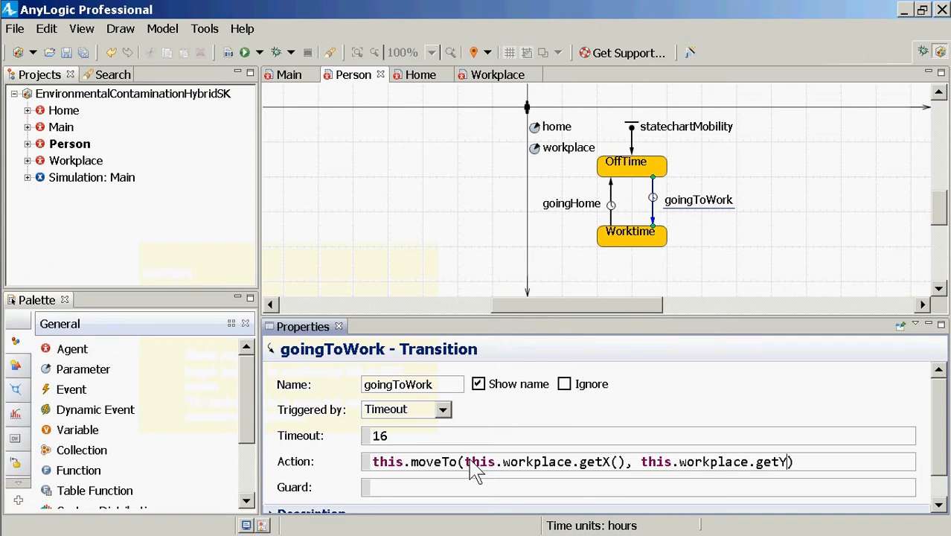
{"action": "type", "text": "());"}
Copy the goingToWork action code into Notepad in place of its existing text, and return to AnyLogic
{"action": "key", "text": "ctrl+shift+Left"}
{"action": "key", "text": "ctrl+shift+Left"}
{"action": "key", "text": "ctrl+shift+Left"}
{"action": "key", "text": "ctrl+shift+Left"}
{"action": "key", "text": "ctrl+shift+Left"}
{"action": "key", "text": "ctrl+shift+Left"}
{"action": "key", "text": "ctrl+shift+Left"}
{"action": "key", "text": "ctrl+shift+Left"}
{"action": "key", "text": "ctrl+shift+Left"}
{"action": "key", "text": "ctrl+shift+Left"}
{"action": "key", "text": "ctrl+shift+Left"}
{"action": "key", "text": "ctrl+shift+Left"}
{"action": "key", "text": "ctrl+shift+Left"}
{"action": "key", "text": "ctrl+shift+Left"}
{"action": "key", "text": "ctrl+c"}
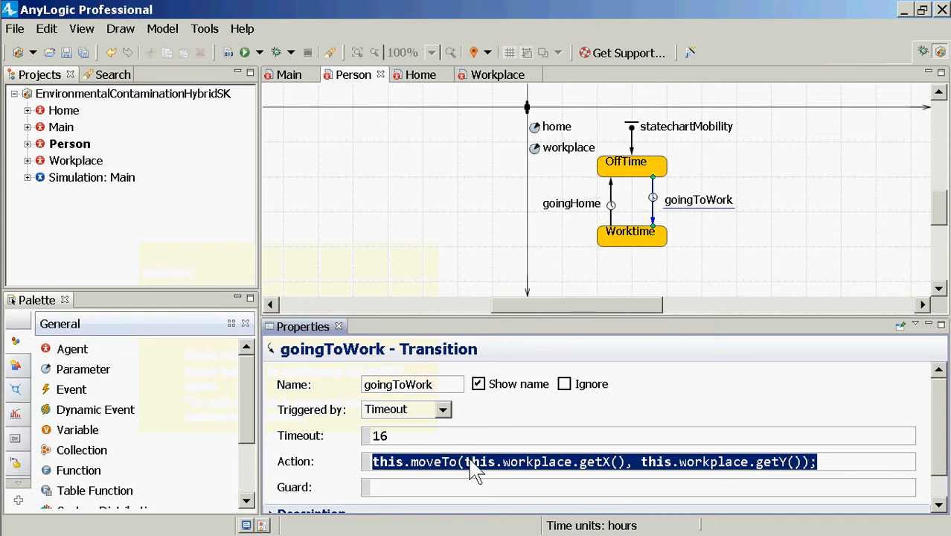
{"action": "key", "text": "alt+Tab"}
{"action": "key", "text": "alt+Tab"}
{"action": "key", "text": "alt+Tab"}
{"action": "key", "text": "alt+Tab"}
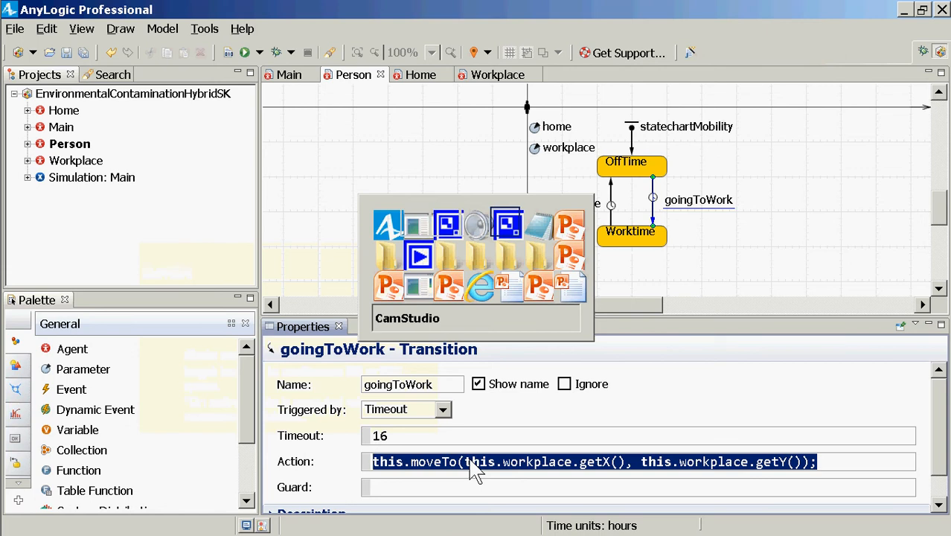
{"action": "key", "text": "alt+Tab"}
{"action": "key", "text": "ctrl+a"}
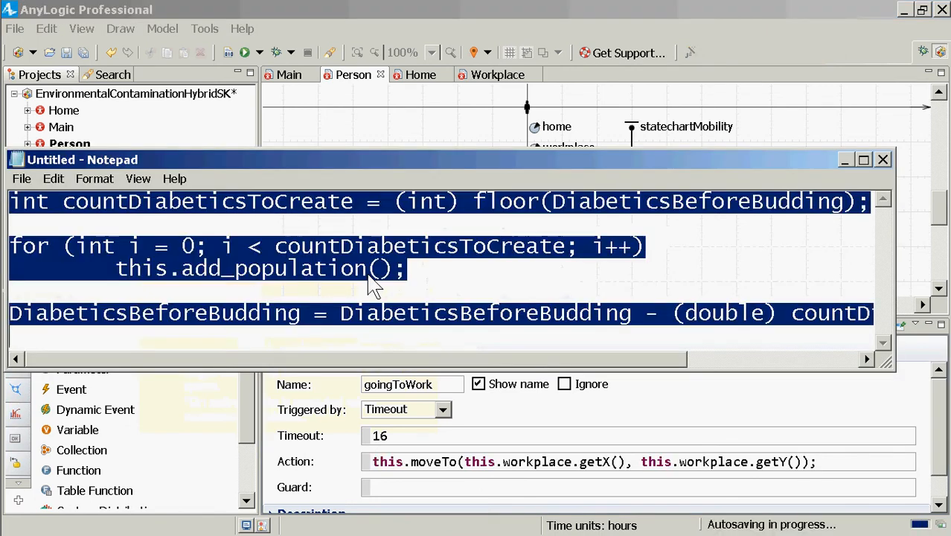
{"action": "key", "text": "ctrl+v"}
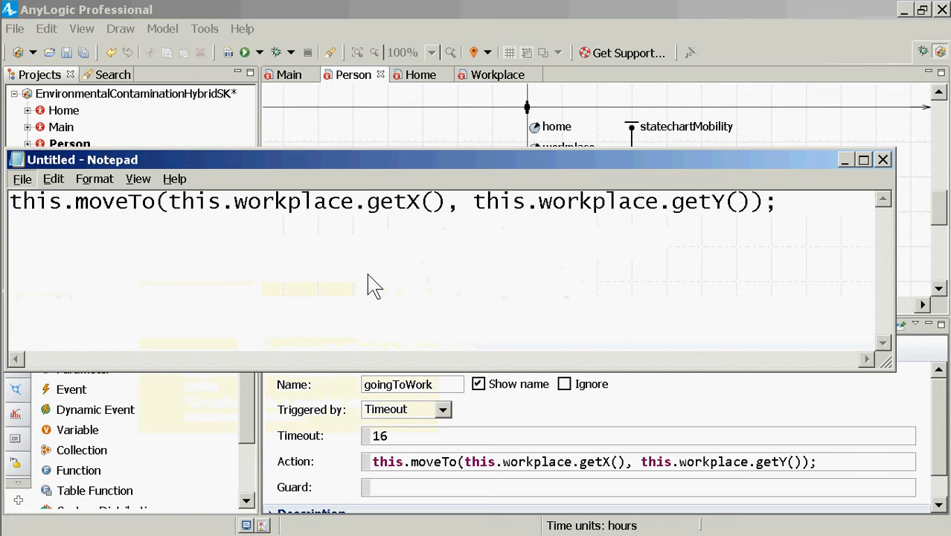
{"action": "key", "text": "ctrl+a"}
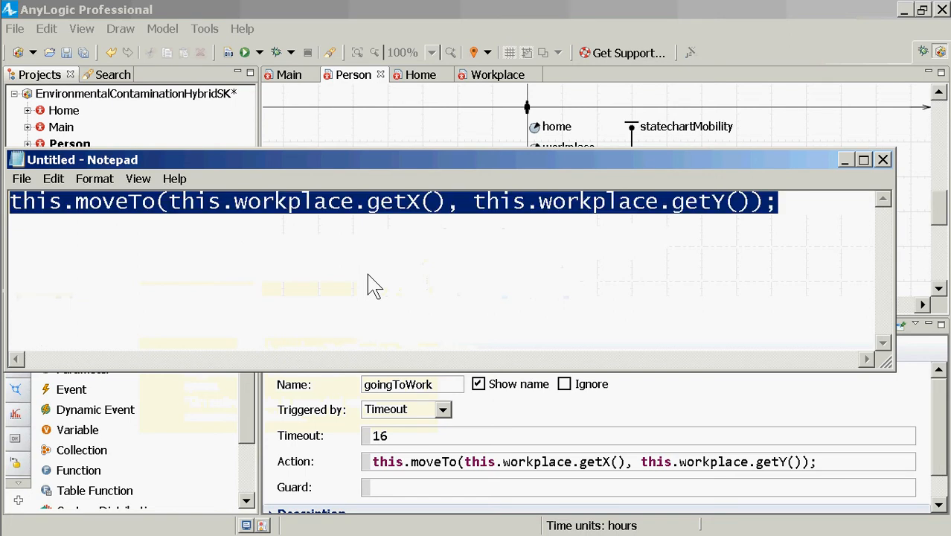
{"action": "key", "text": "alt+Tab"}
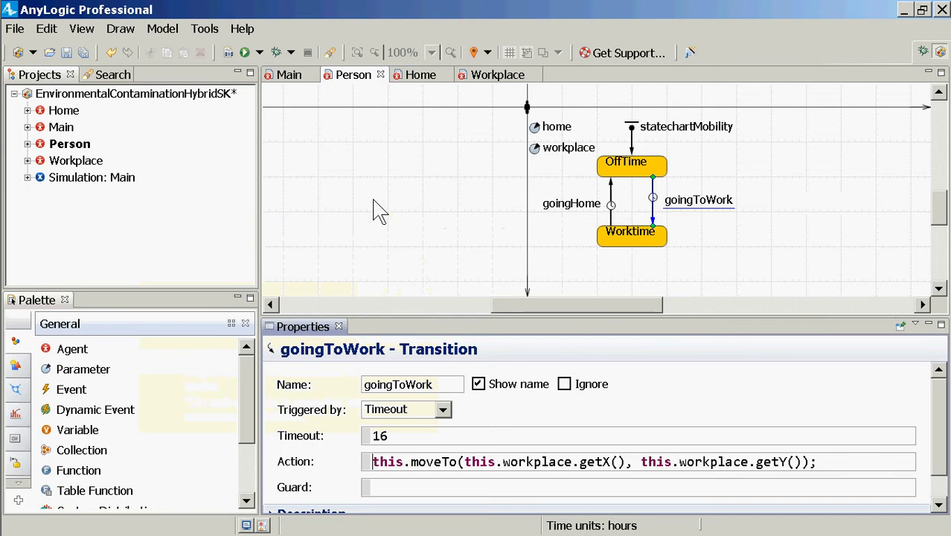
Set the goingHome transition's action to this.moveTo(this.home.getX(), this.home.getY());
{"action": "left_click", "coordinate": [611, 214]}
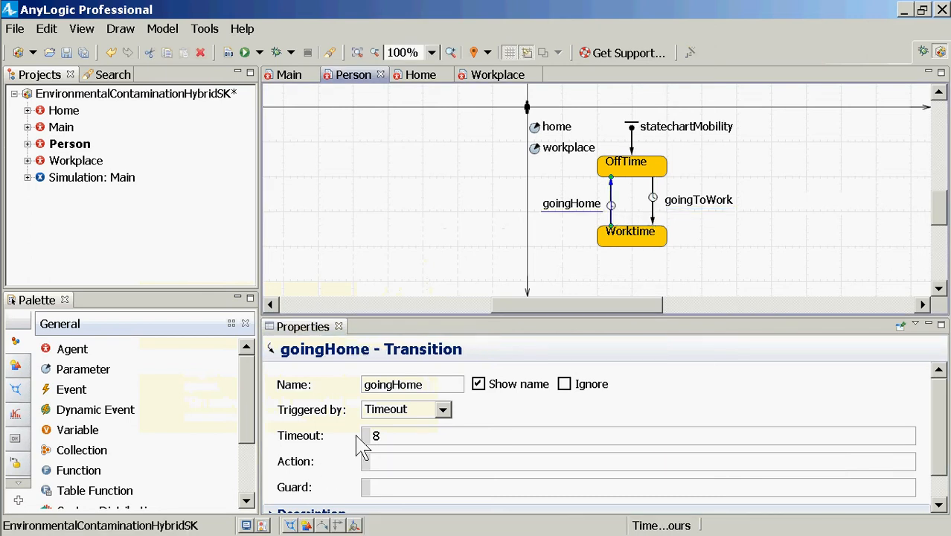
{"action": "left_click", "coordinate": [383, 464]}
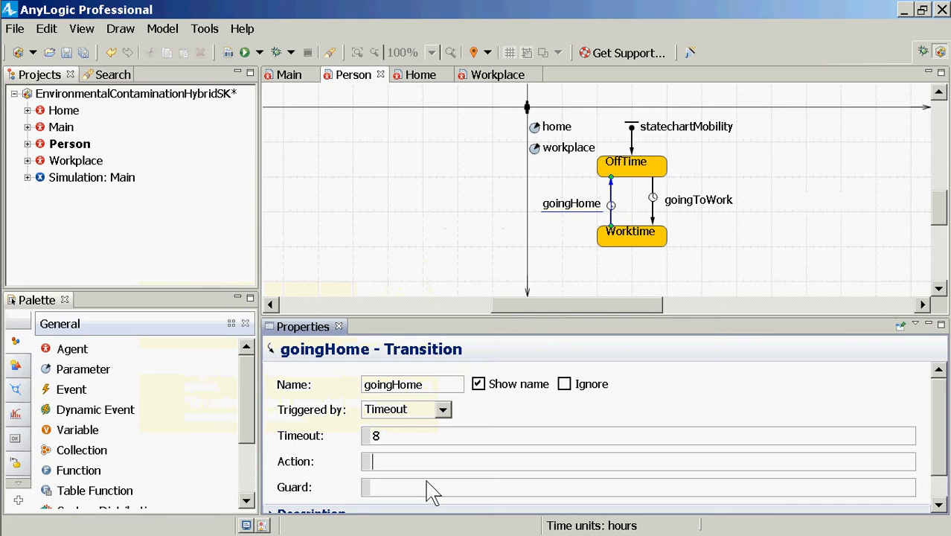
{"action": "type", "text": "this.moveTo"}
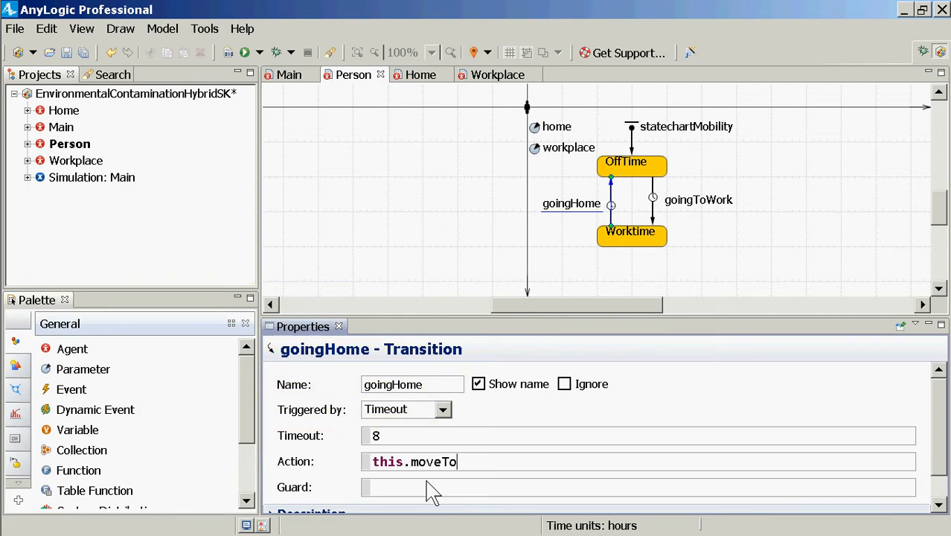
{"action": "type", "text": "(this.home.g"}
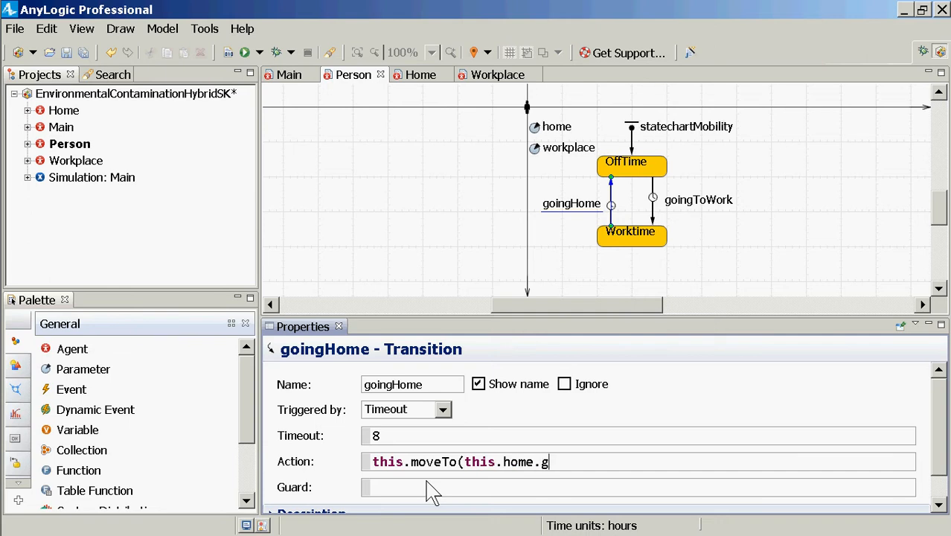
{"action": "type", "text": "etX(), this.home."}
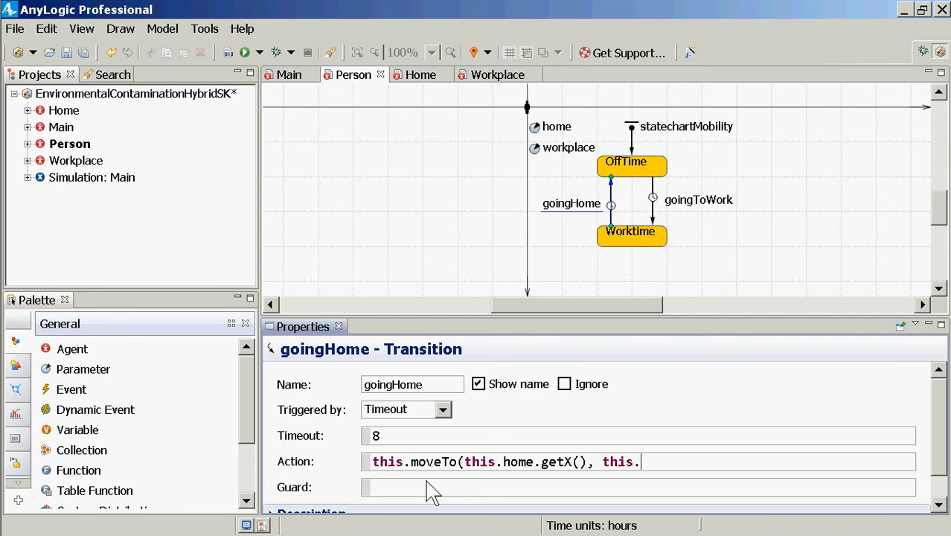
{"action": "type", "text": "etY"}
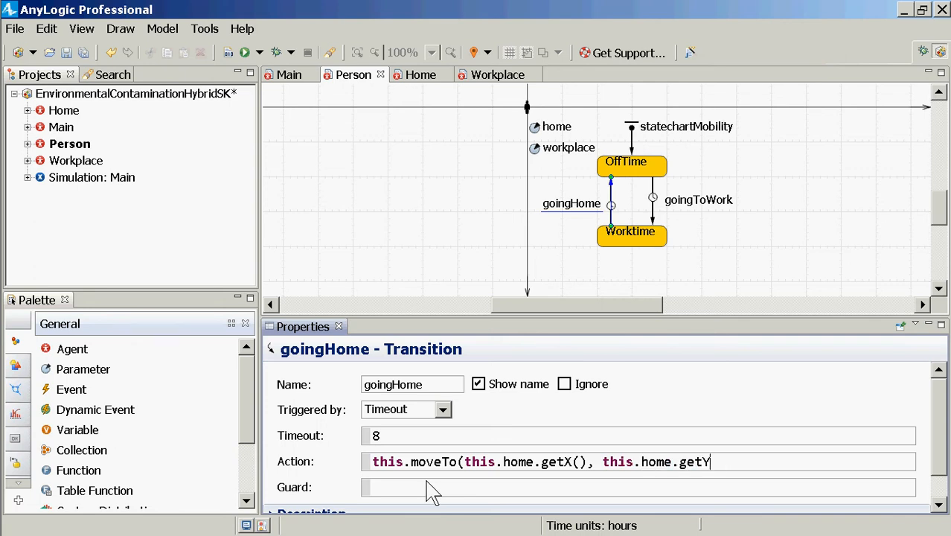
{"action": "type", "text": "());"}
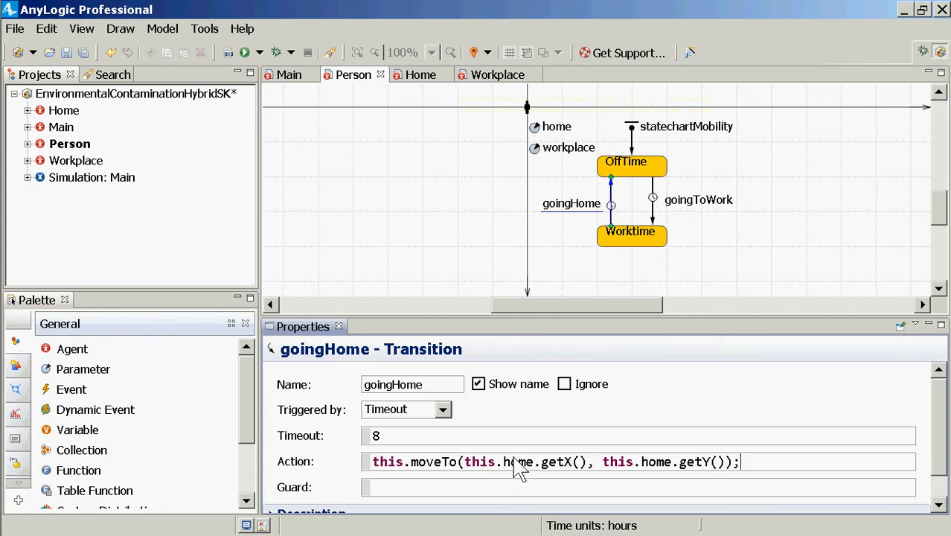
Compare the home reference in the goingHome action with Person's home parameter
{"action": "double_click", "coordinate": [518, 462]}
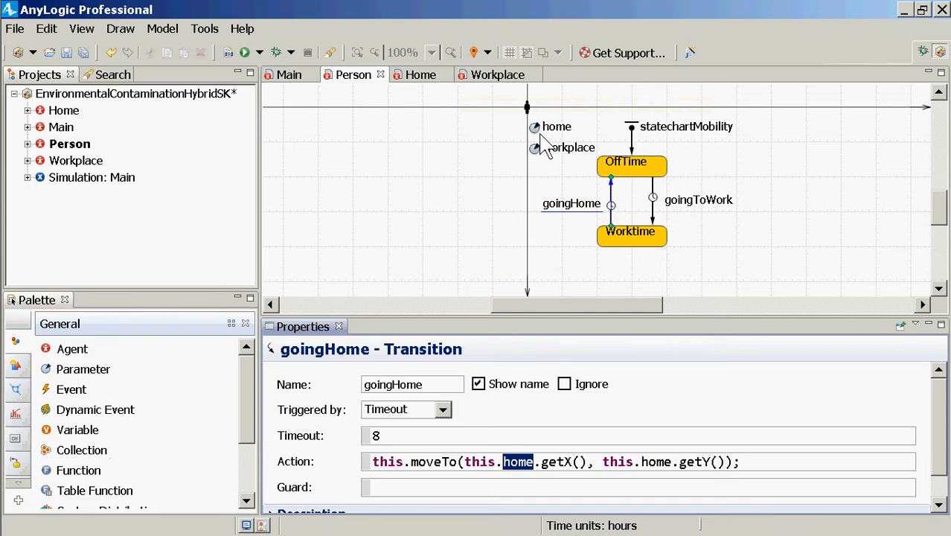
{"action": "left_click", "coordinate": [537, 131]}
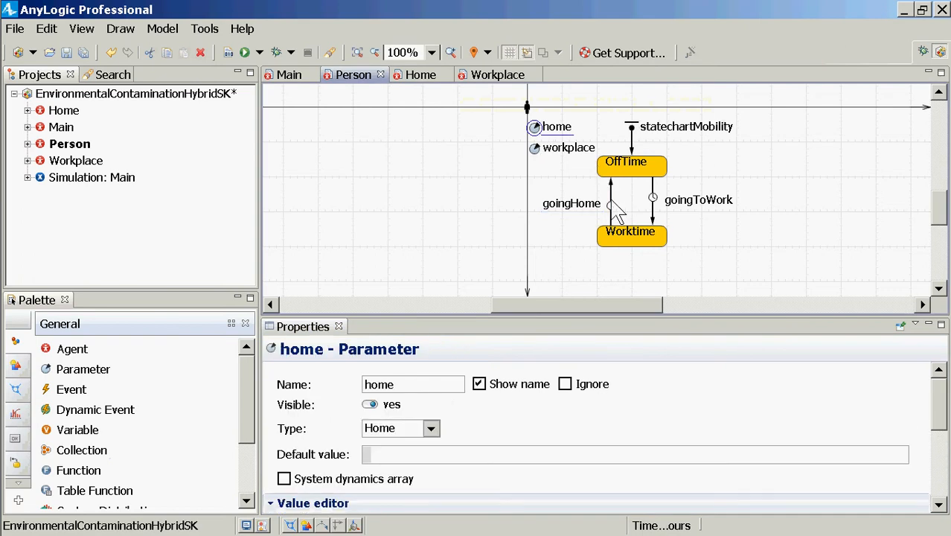
{"action": "left_click", "coordinate": [611, 212]}
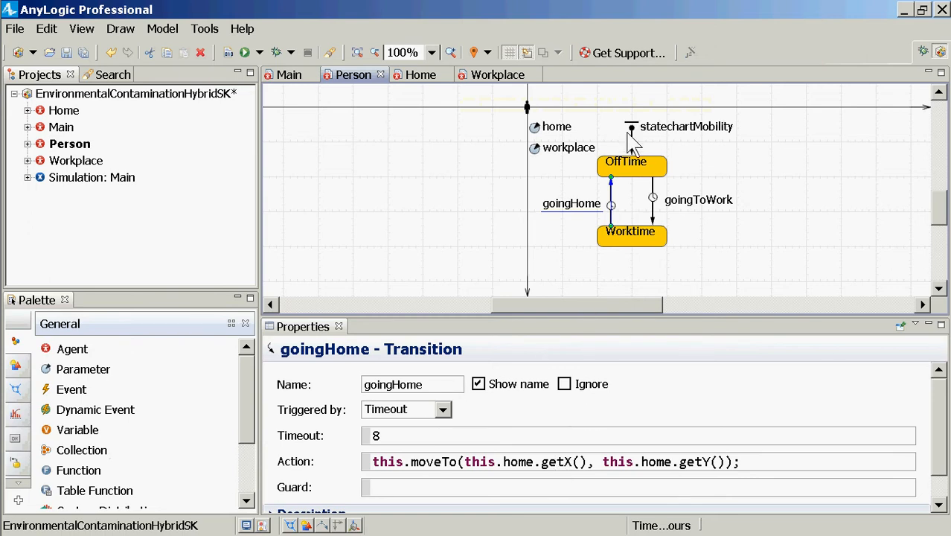
Begin the action of the statechartMobility entry point with the call this.jumpTo
{"action": "left_click", "coordinate": [634, 145]}
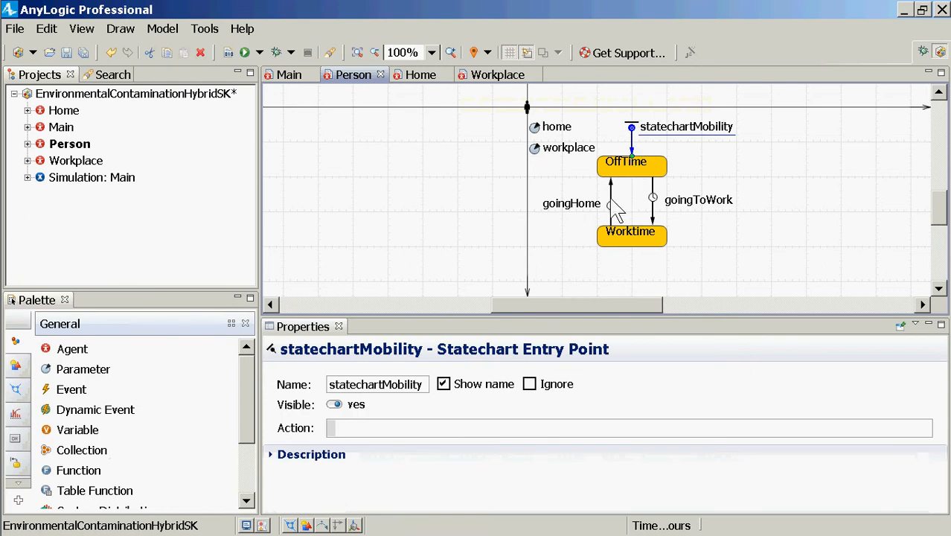
{"action": "left_click", "coordinate": [611, 202]}
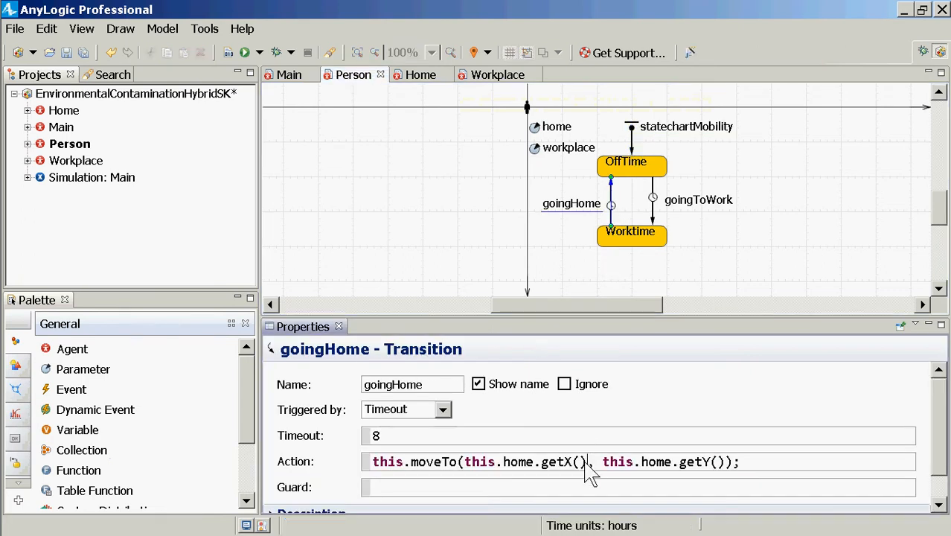
{"action": "left_click", "coordinate": [633, 148]}
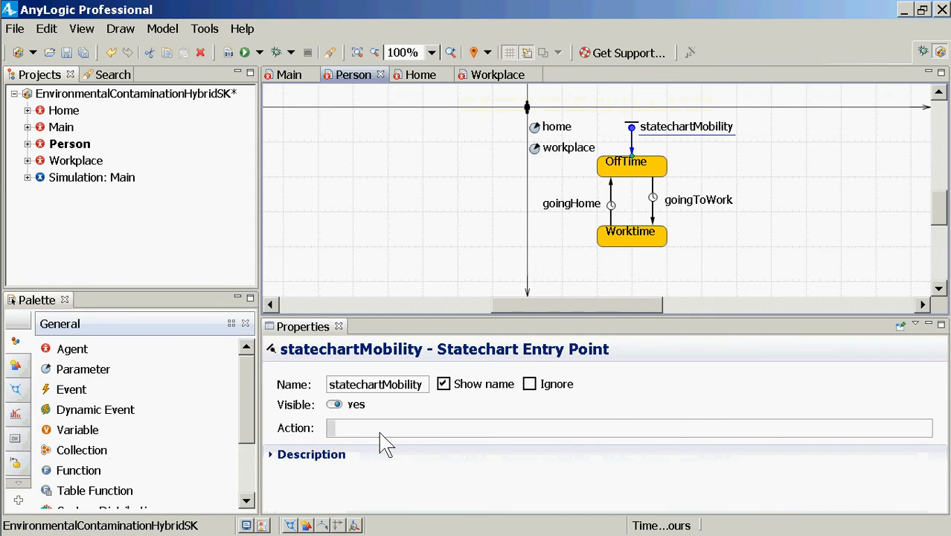
{"action": "left_click", "coordinate": [381, 431]}
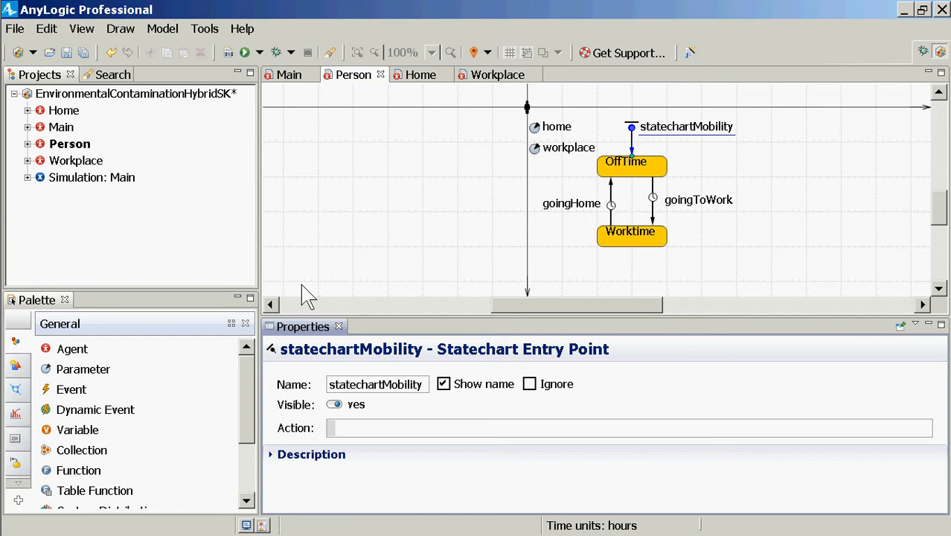
{"action": "type", "text": "this.jumpTo"}
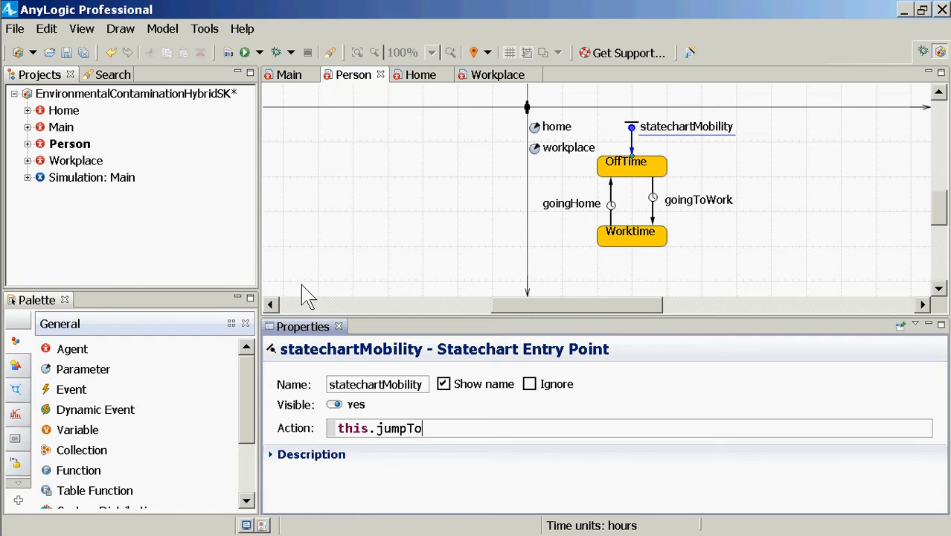
{"action": "type", "text": "("}
Complete the entry point's action as this.jumpTo(this.home.getX(), this.home.getY());
{"action": "type", "text": "ho"}
{"action": "key", "text": "BackSpace"}
{"action": "key", "text": "BackSpace"}
{"action": "type", "text": "this.home."}
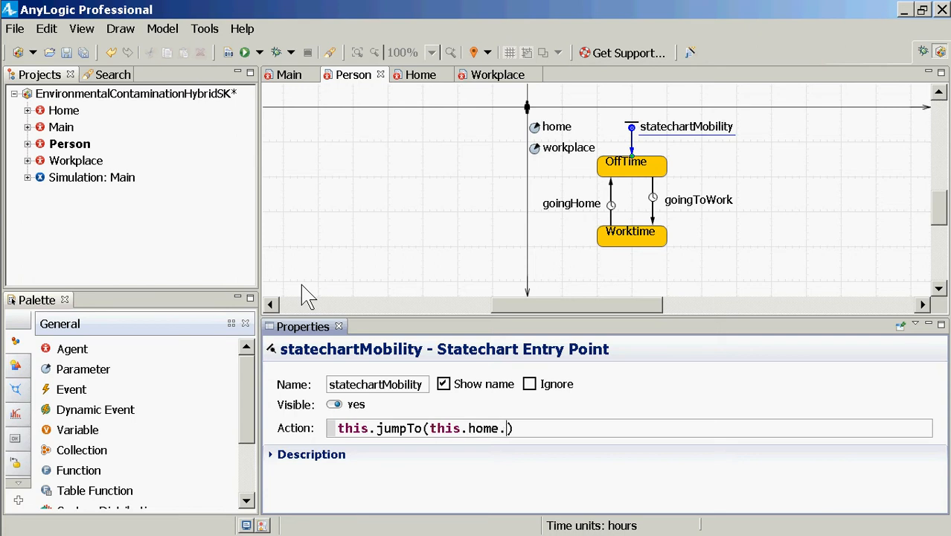
{"action": "type", "text": "getX(), thi"}
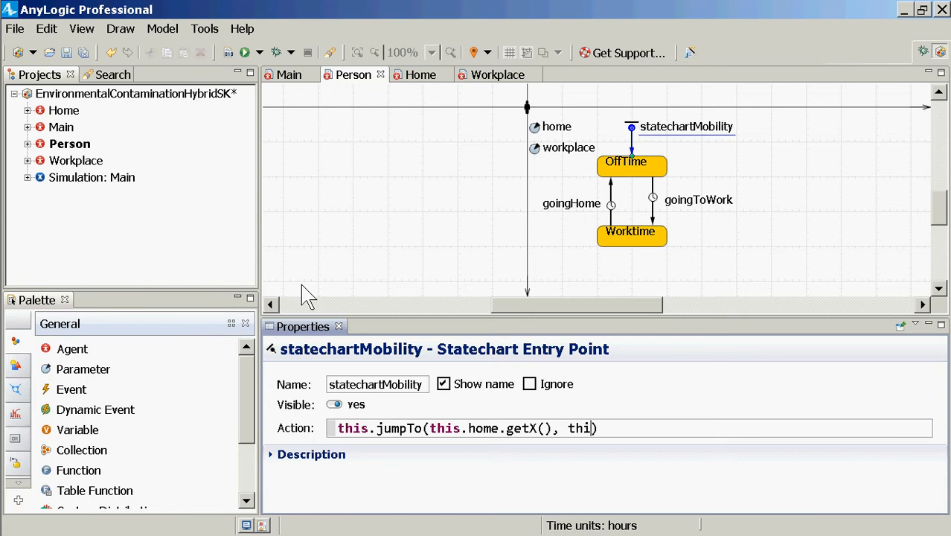
{"action": "type", "text": "s.home.g"}
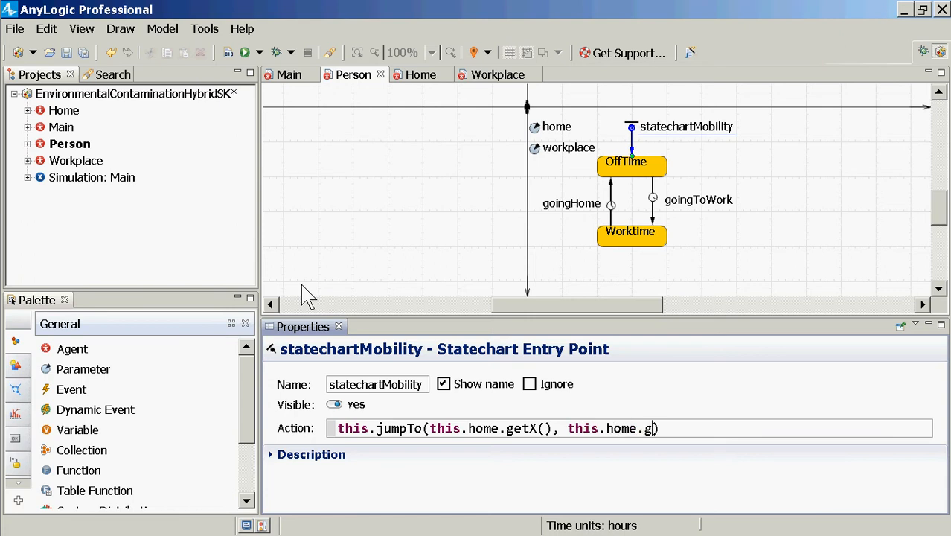
{"action": "type", "text": "etY()"}
{"action": "key", "text": "Right"}
{"action": "type", "text": ";"}
Copy the entry point's action code into Notepad in place of its existing text, and move the Notepad window down to uncover the statechart
{"action": "key", "text": "ctrl+a"}
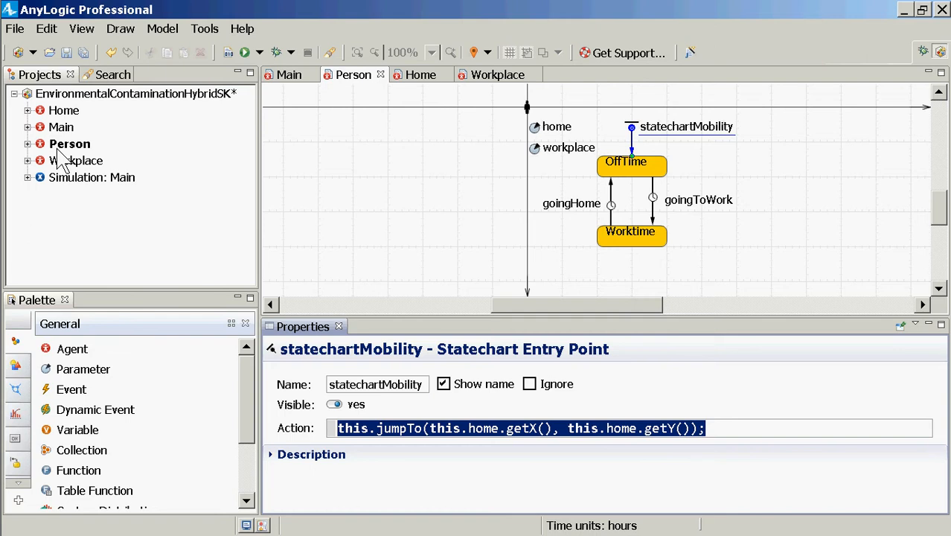
{"action": "key", "text": "Right"}
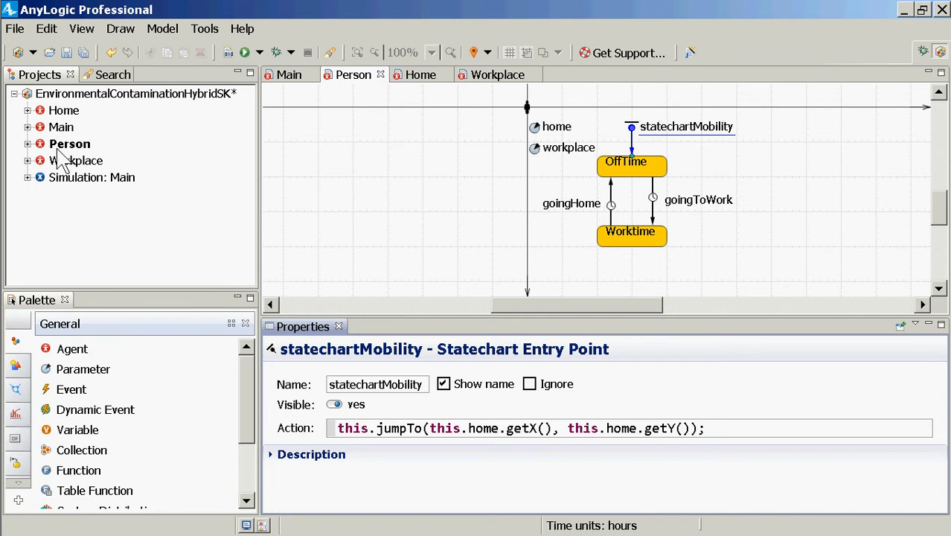
{"action": "key", "text": "ctrl+a"}
{"action": "key", "text": "ctrl+c"}
{"action": "key", "text": "alt+Tab"}
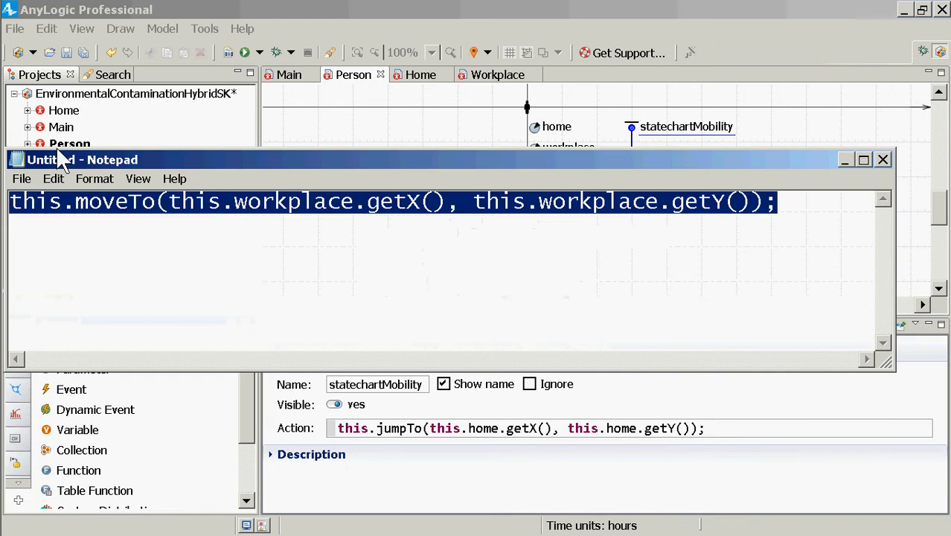
{"action": "key", "text": "ctrl+v"}
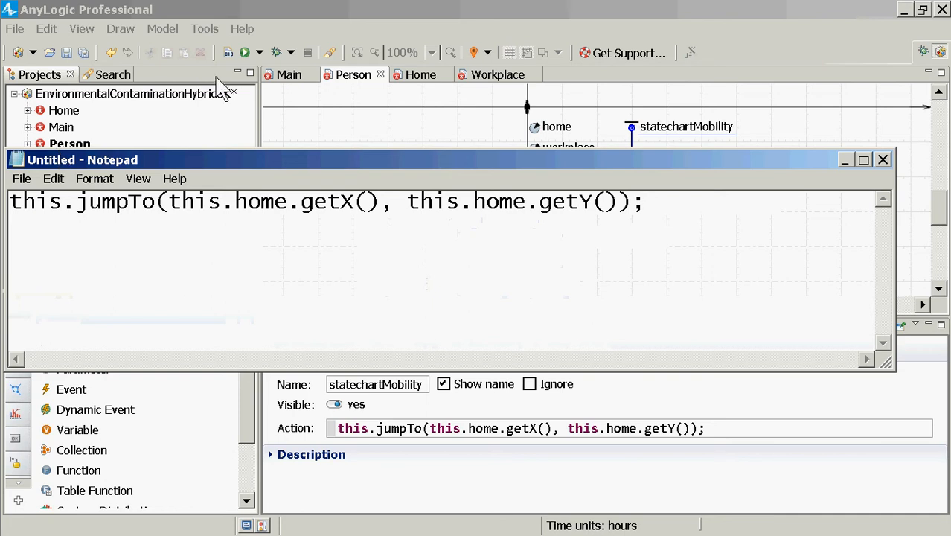
{"action": "left_click_drag", "start_coordinate": [256, 157], "coordinate": [262, 250]}
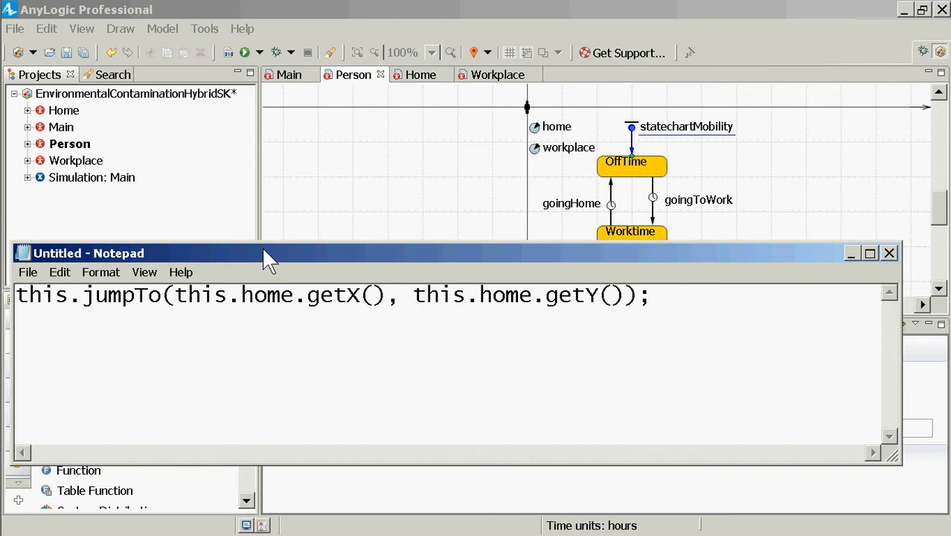
Open the Main agent type and set the population's home parameter to homes.random()
{"action": "left_click", "coordinate": [61, 128]}
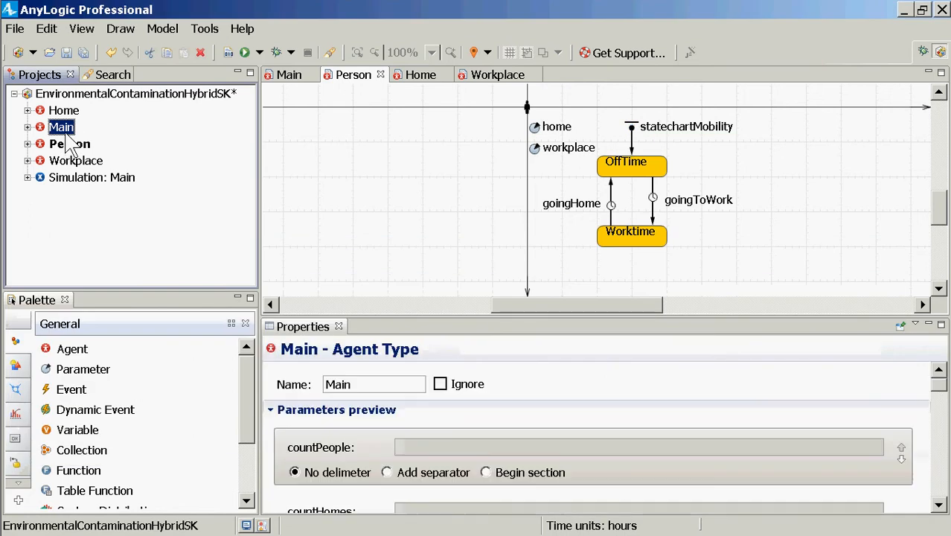
{"action": "double_click", "coordinate": [65, 131]}
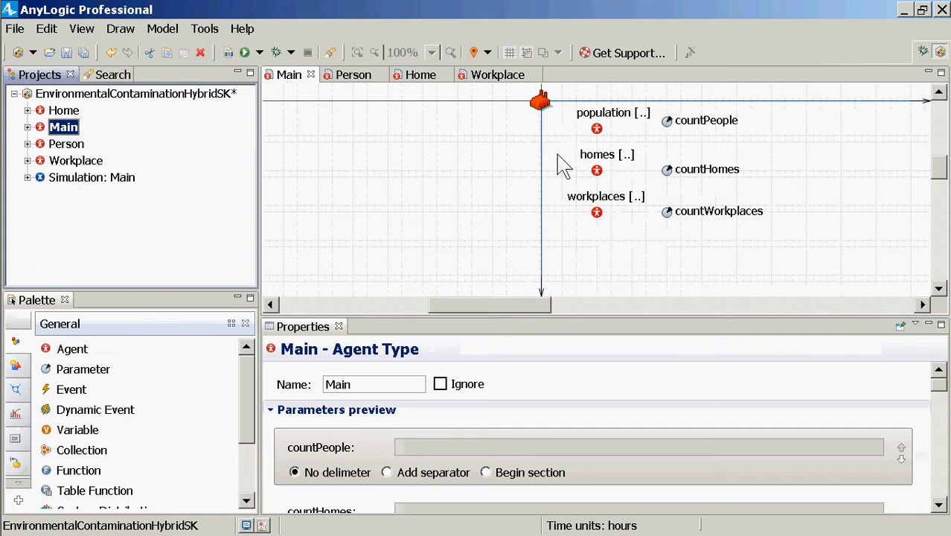
{"action": "left_click", "coordinate": [597, 133]}
{"action": "left_click", "coordinate": [596, 133]}
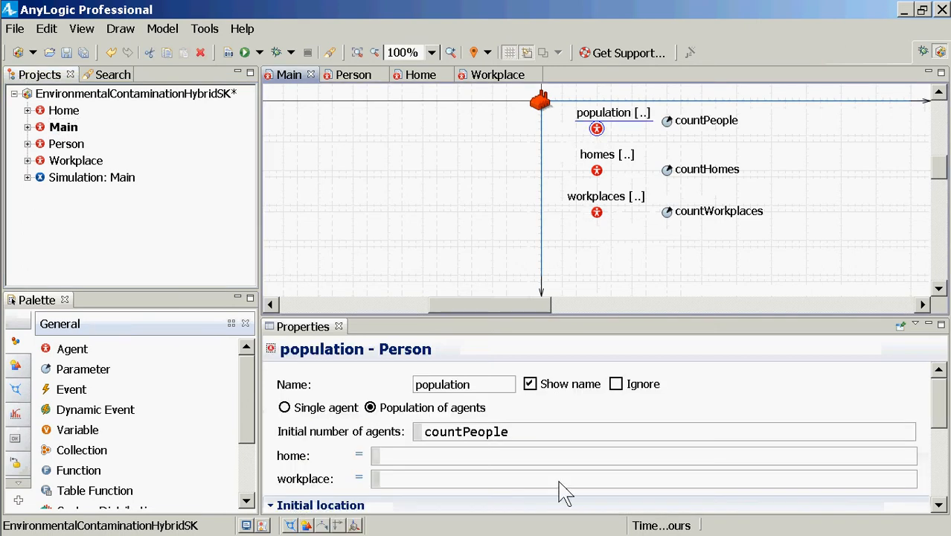
{"action": "left_click", "coordinate": [461, 459]}
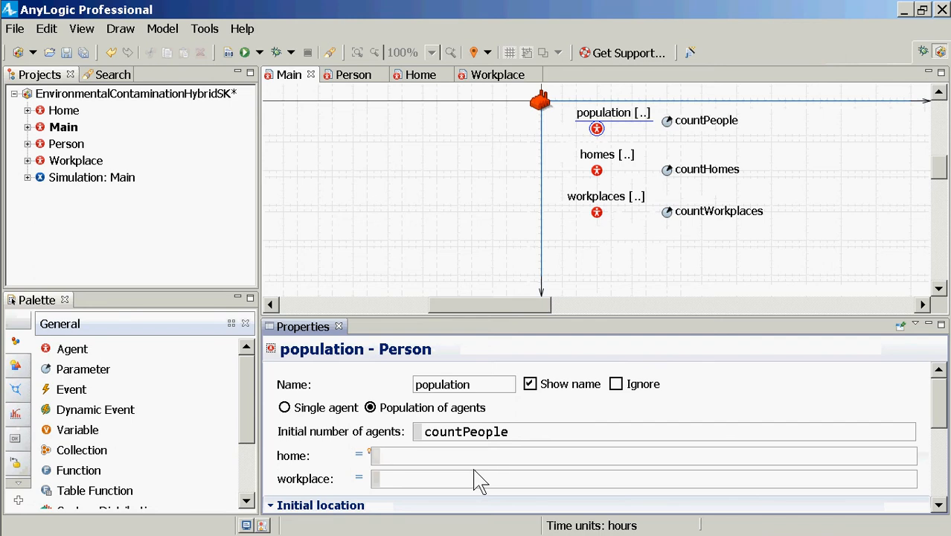
{"action": "type", "text": "homes.ran"}
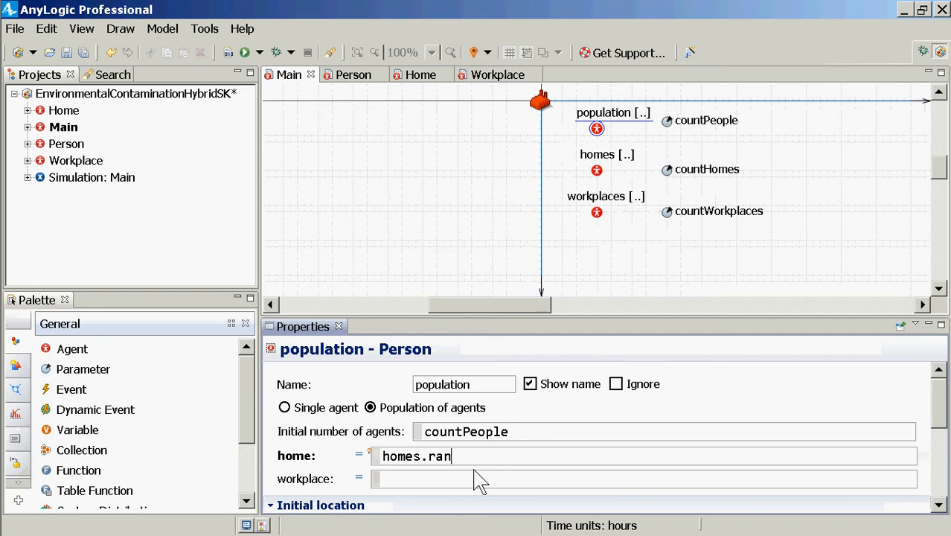
{"action": "type", "text": "dom()"}
{"action": "key", "text": "ctrl+shift+Left"}
{"action": "key", "text": "ctrl+shift+Left"}
{"action": "key", "text": "ctrl+shift+Left"}
{"action": "key", "text": "ctrl+shift+Left"}
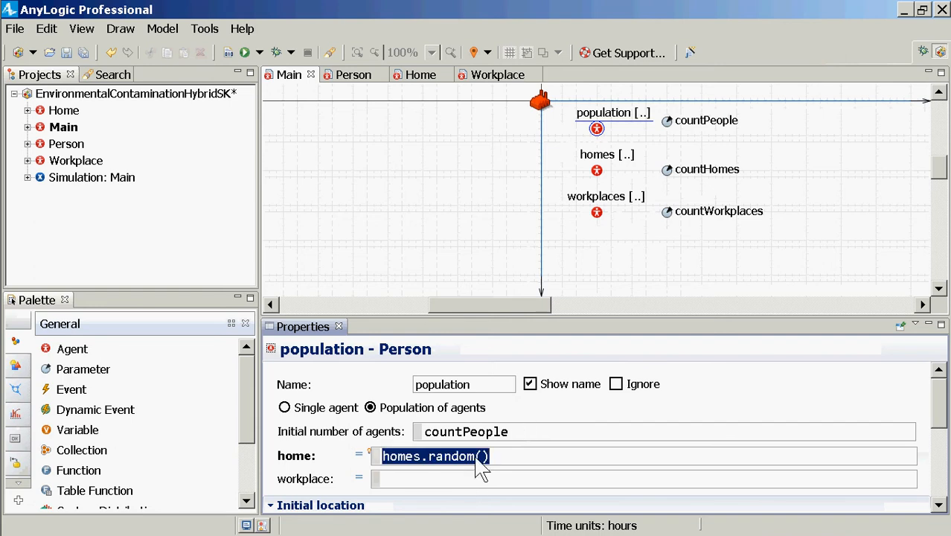
Set the population's workplace parameter to workplaces.random()
{"action": "left_click", "coordinate": [472, 481]}
{"action": "type", "text": "workp"}
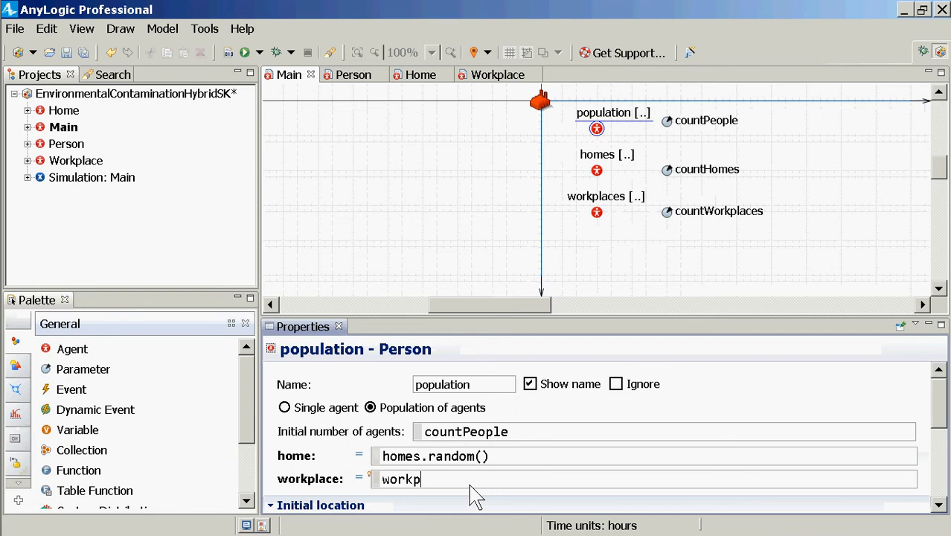
{"action": "type", "text": "laces.random("}
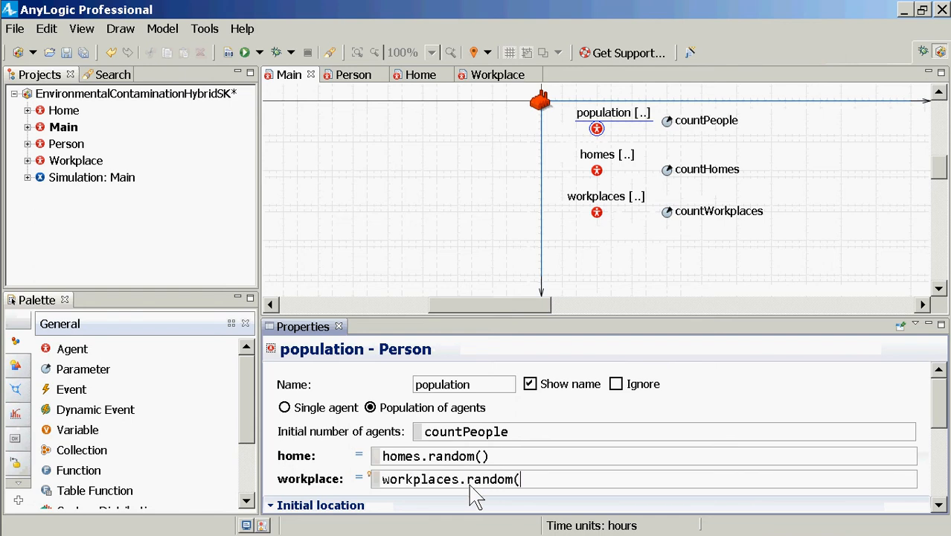
{"action": "type", "text": ");"}
{"action": "key", "text": "BackSpace"}
Save the model and build it
{"action": "key", "text": "ctrl+s"}
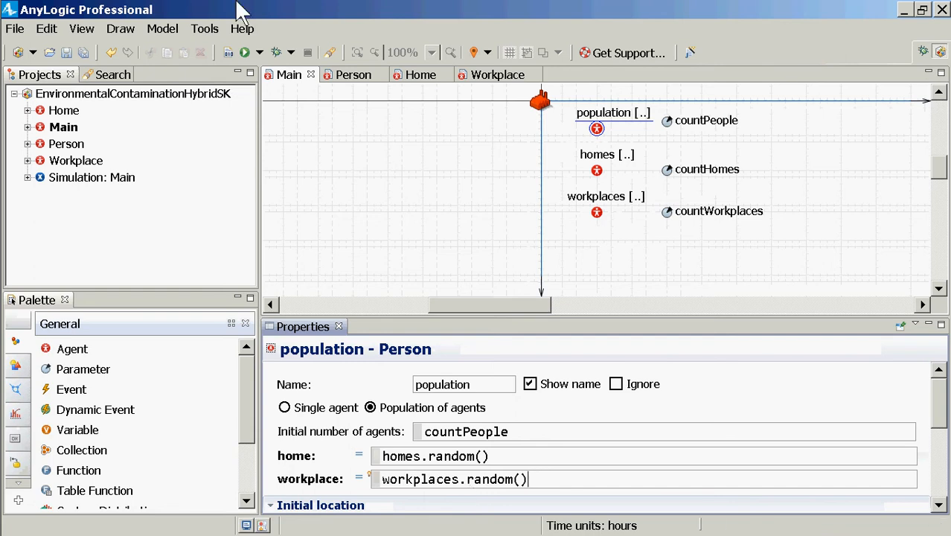
{"action": "left_click", "coordinate": [228, 52]}
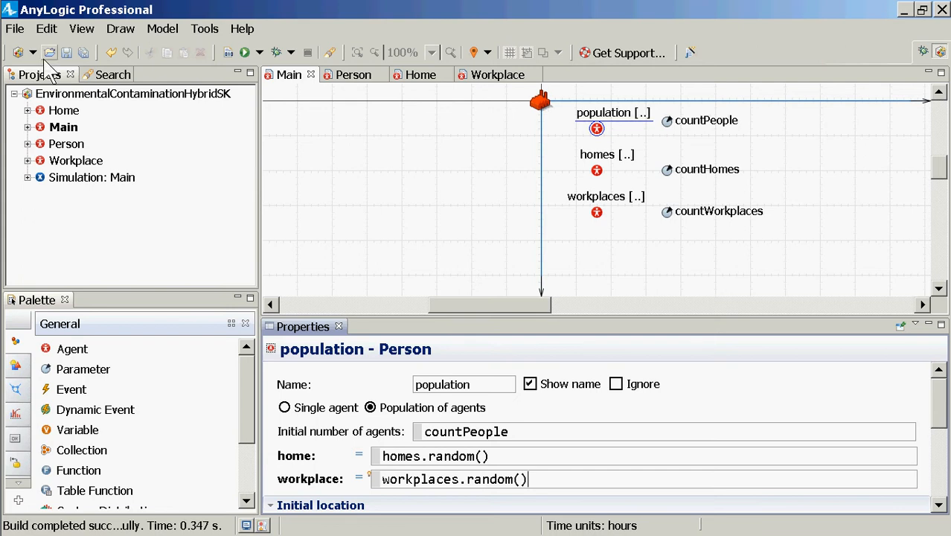
{"action": "key", "text": "ctrl+s"}
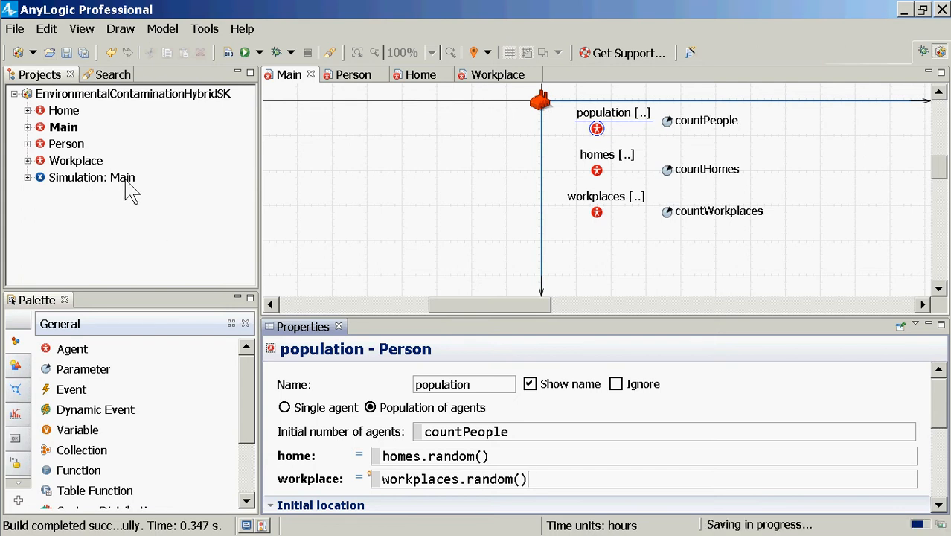
Check the space dimensions, layout type and network type in Main's agent type properties
{"action": "left_click", "coordinate": [127, 183]}
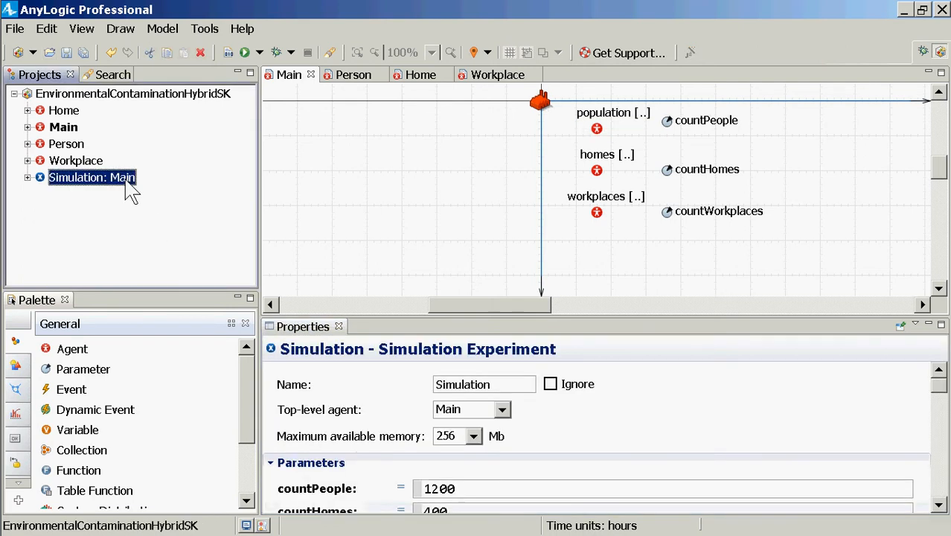
{"action": "right_click", "coordinate": [131, 191]}
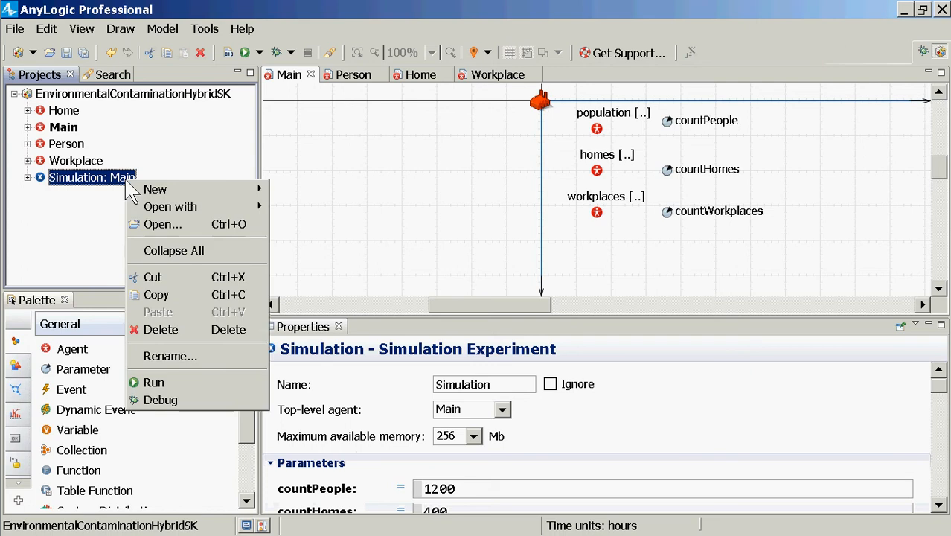
{"action": "key", "text": "Escape"}
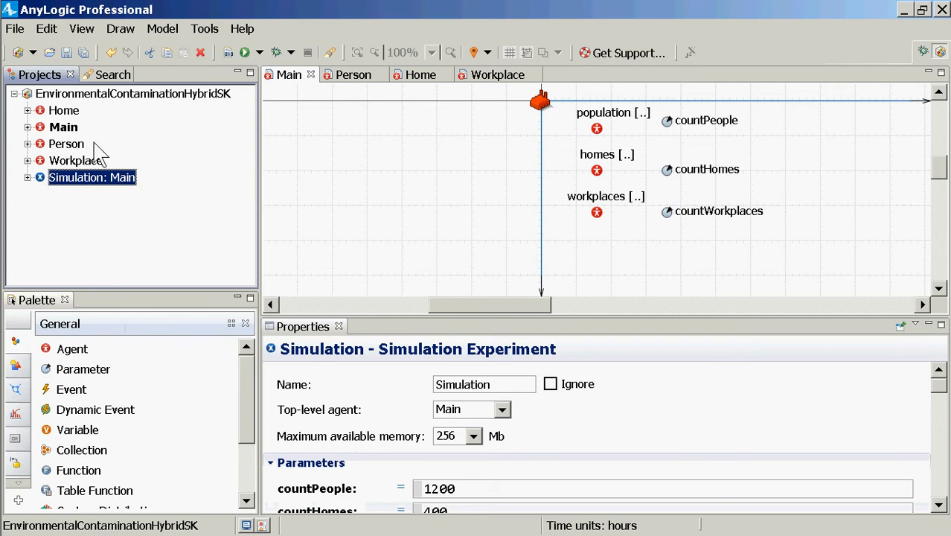
{"action": "left_click", "coordinate": [69, 126]}
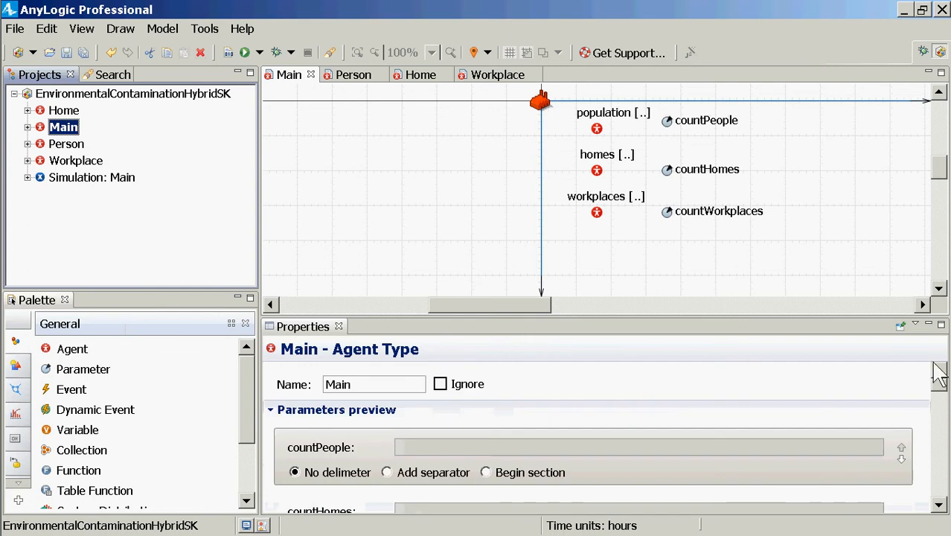
{"action": "left_click_drag", "start_coordinate": [939, 397], "coordinate": [939, 480]}
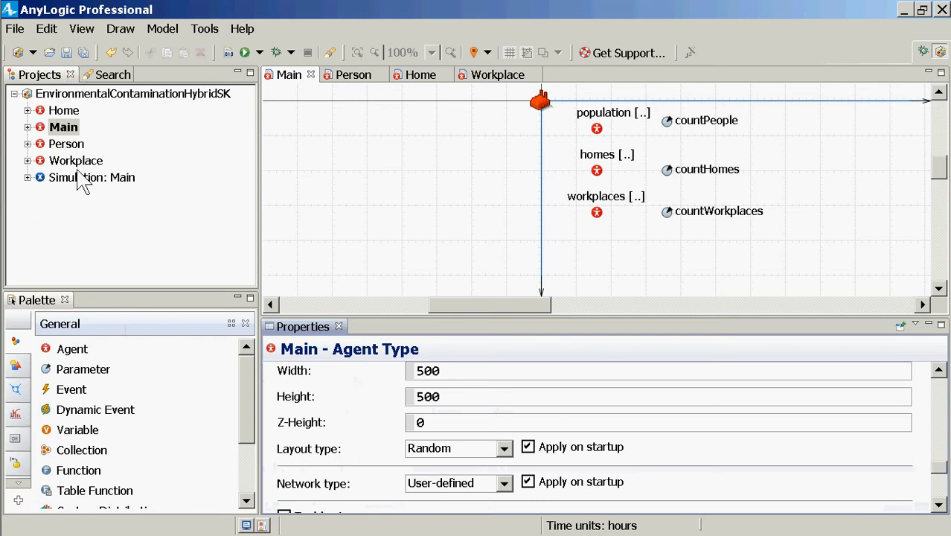
Run the Simulation experiment at x2 speed to watch the agents on the map, and close the run window
{"action": "right_click", "coordinate": [82, 182]}
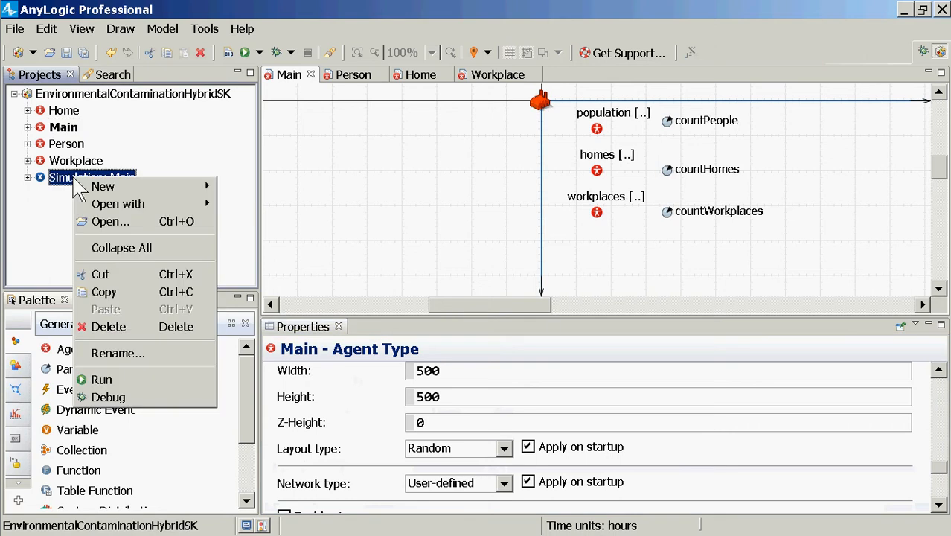
{"action": "left_click", "coordinate": [101, 380]}
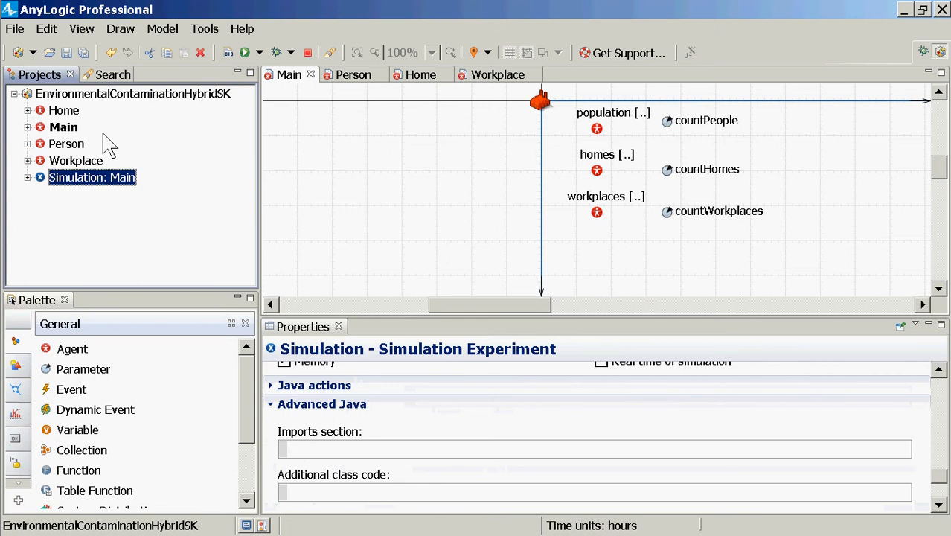
{"action": "left_click", "coordinate": [72, 116]}
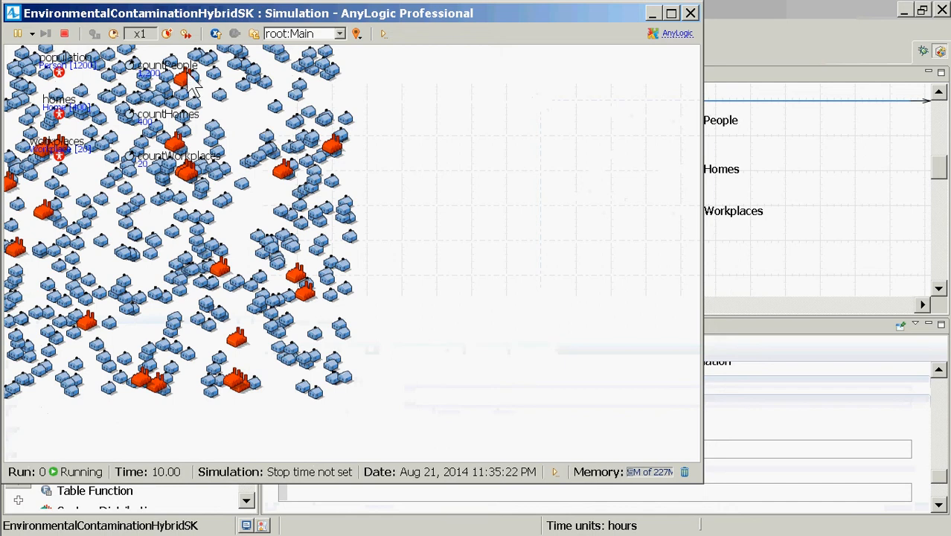
{"action": "left_click", "coordinate": [168, 34]}
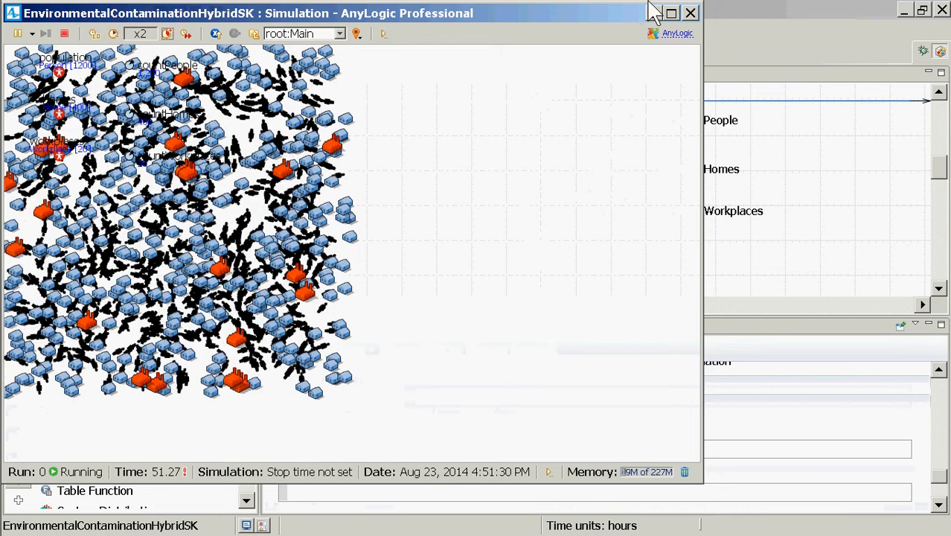
{"action": "left_click", "coordinate": [690, 13]}
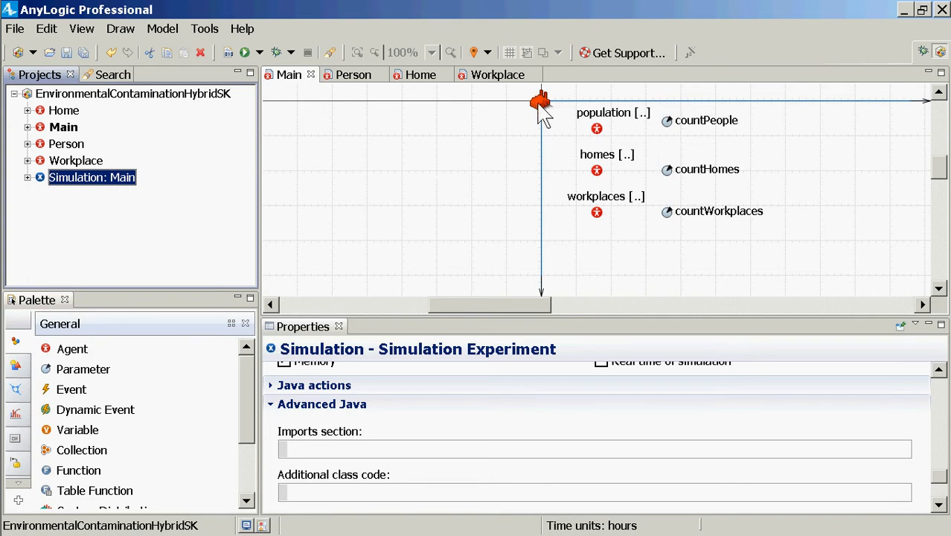
Send the workplaces presentation in Main to the back of the drawing order
{"action": "left_click", "coordinate": [542, 106]}
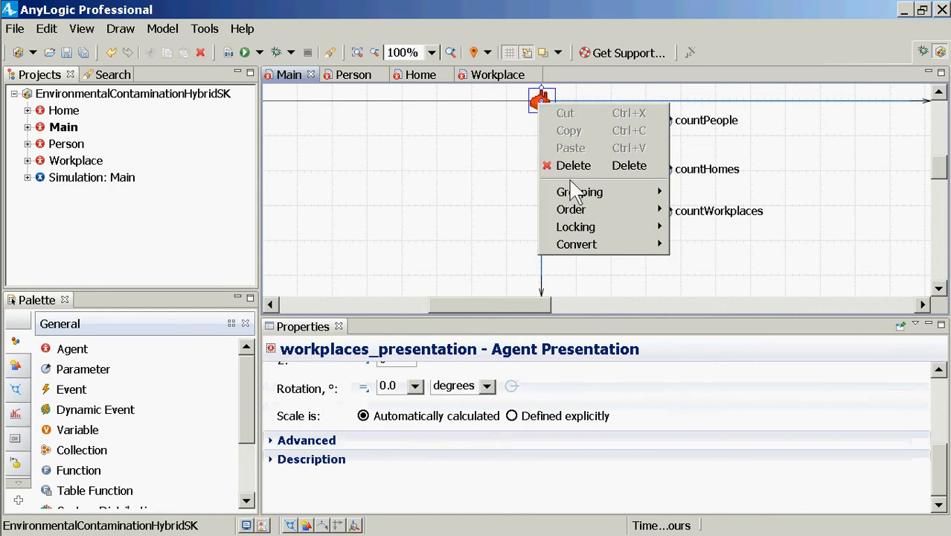
{"action": "mouse_move", "coordinate": [572, 211]}
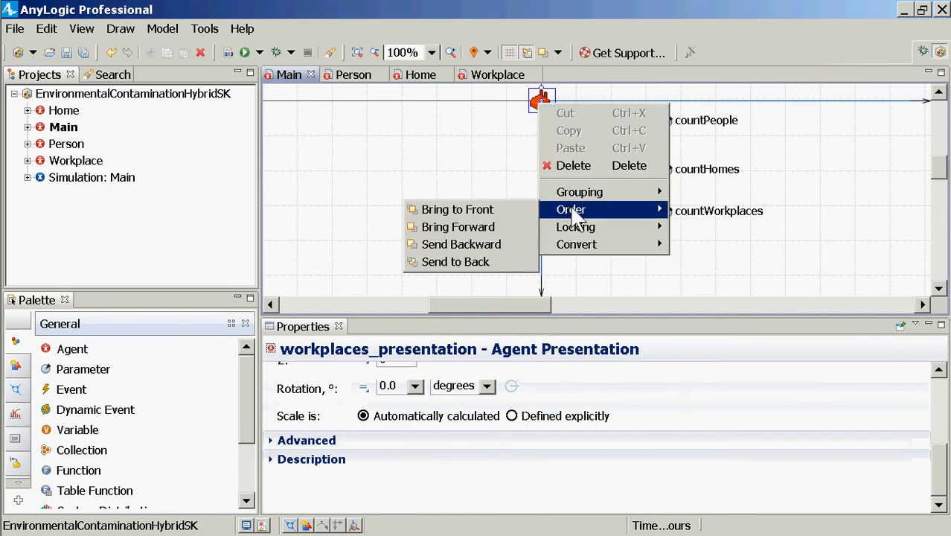
{"action": "left_click", "coordinate": [485, 263]}
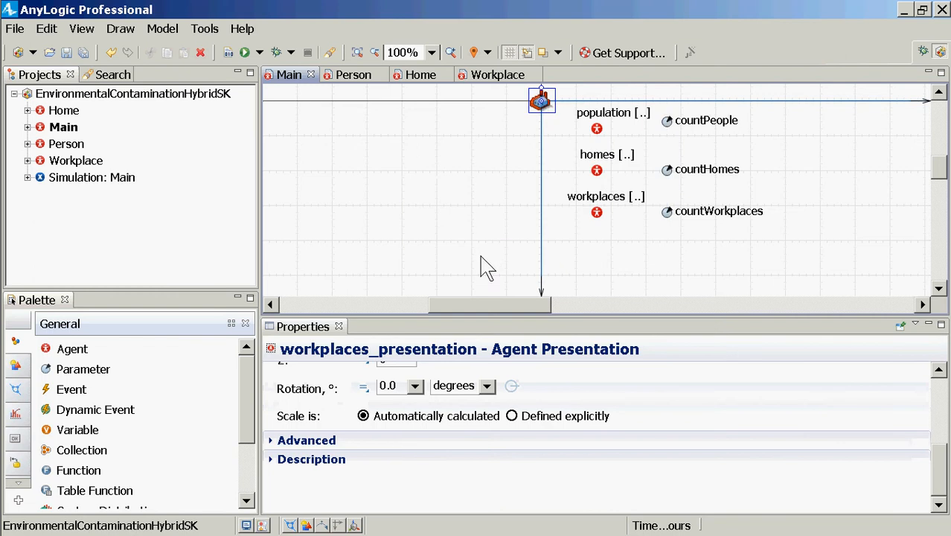
Send the homes presentation in Main to the back of the drawing order and save the model
{"action": "left_click", "coordinate": [545, 116]}
{"action": "left_click", "coordinate": [543, 111]}
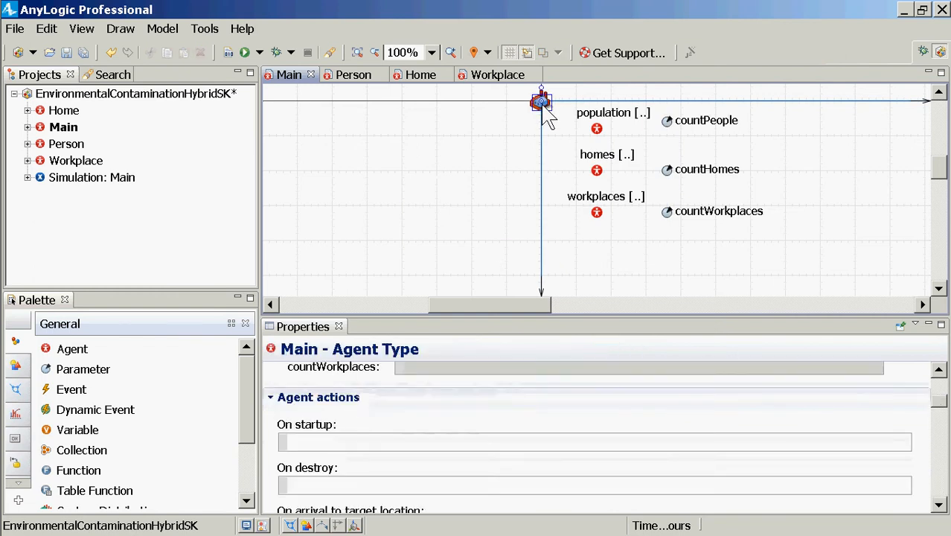
{"action": "right_click", "coordinate": [544, 108]}
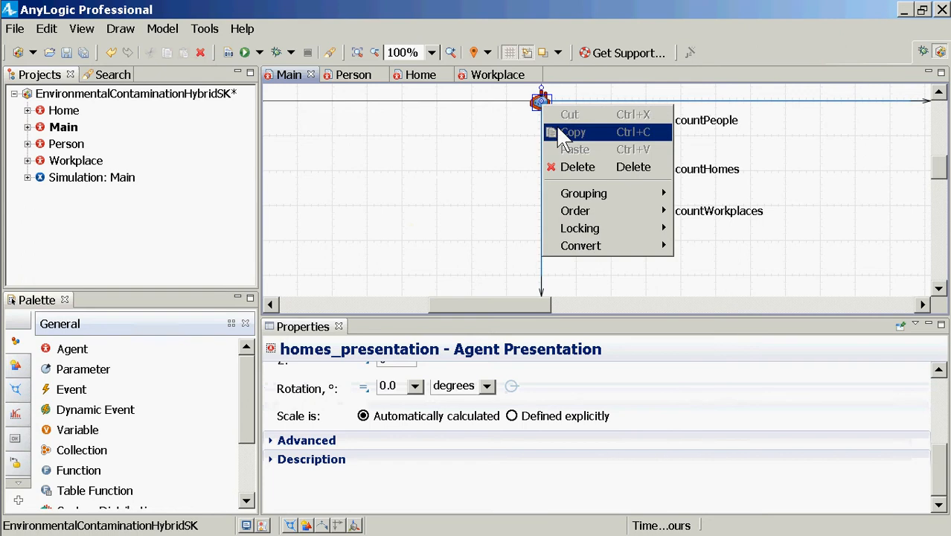
{"action": "mouse_move", "coordinate": [572, 212]}
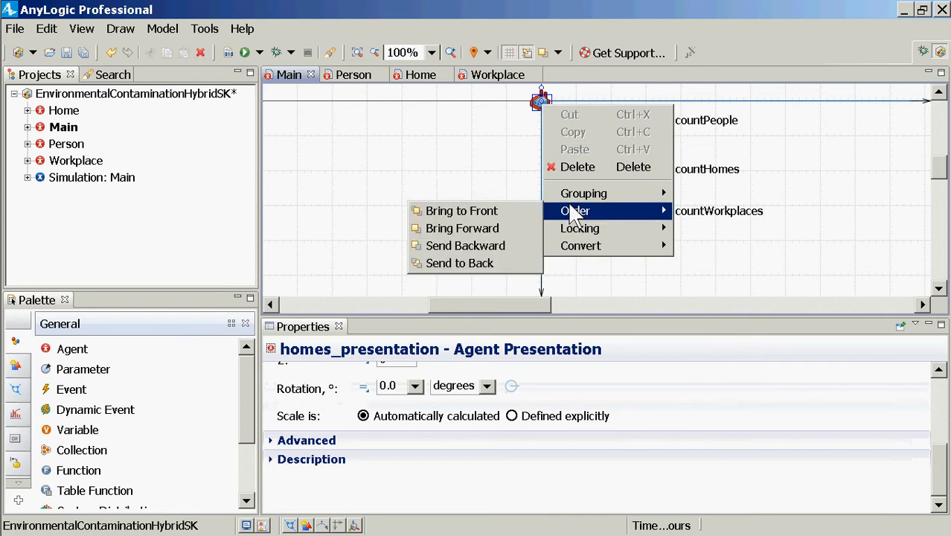
{"action": "left_click", "coordinate": [456, 270]}
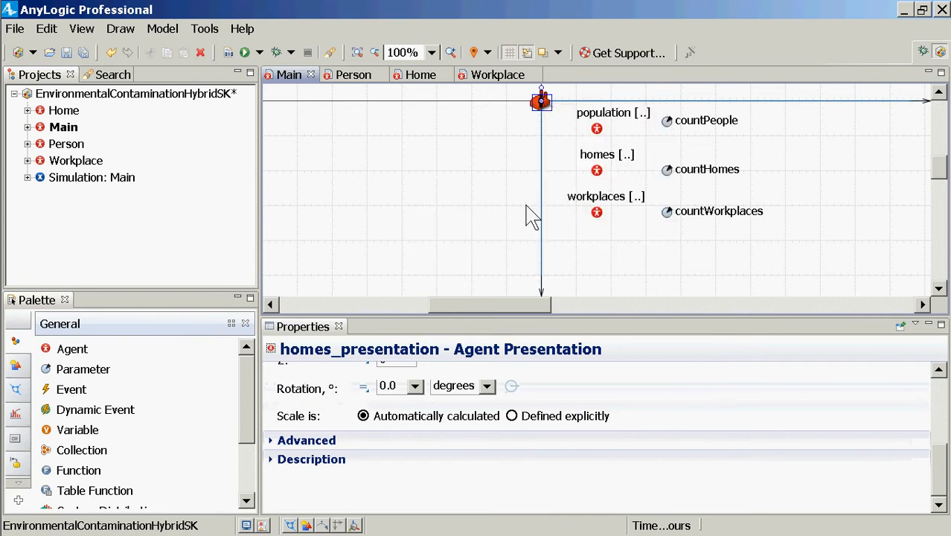
{"action": "left_click", "coordinate": [563, 132]}
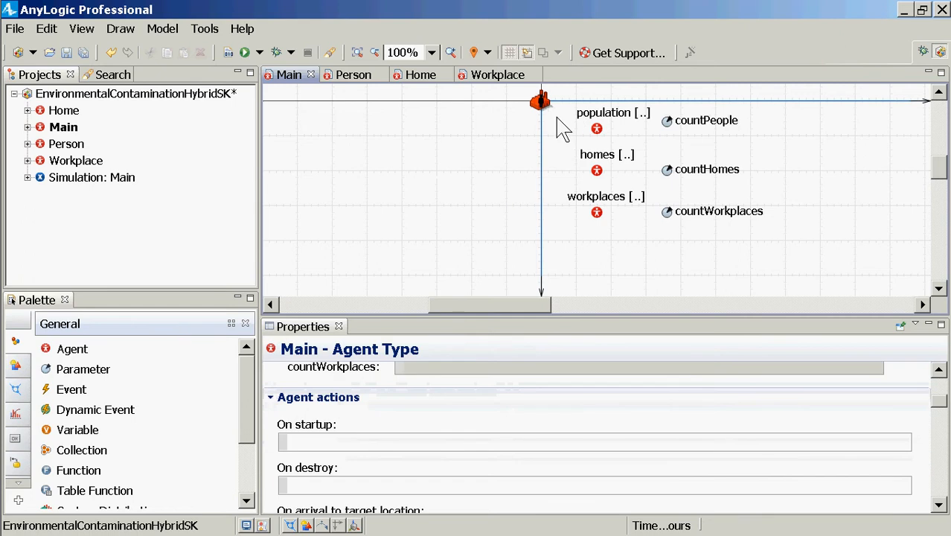
{"action": "key", "text": "ctrl+s"}
Run the Simulation experiment again, speed it up to x10 to watch the people's movement, and close the run window
{"action": "right_click", "coordinate": [129, 186]}
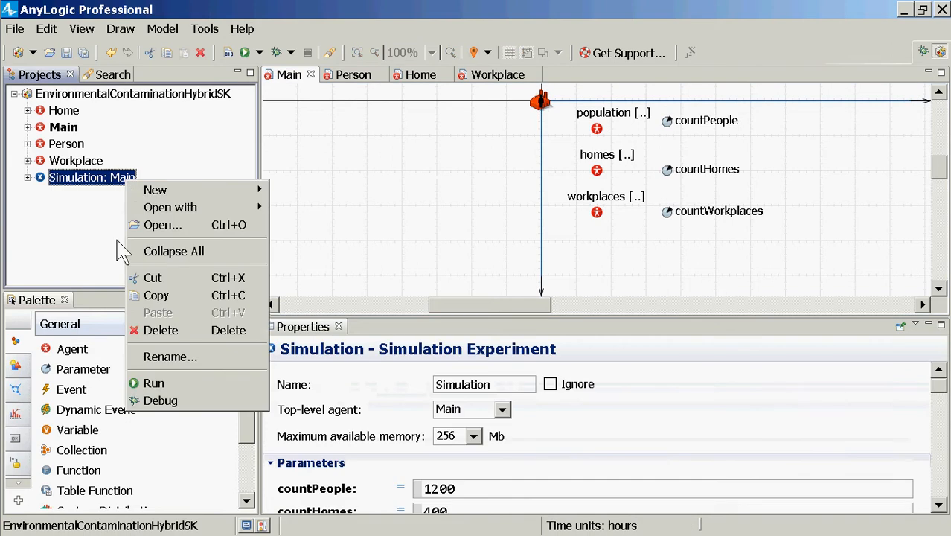
{"action": "left_click", "coordinate": [161, 377]}
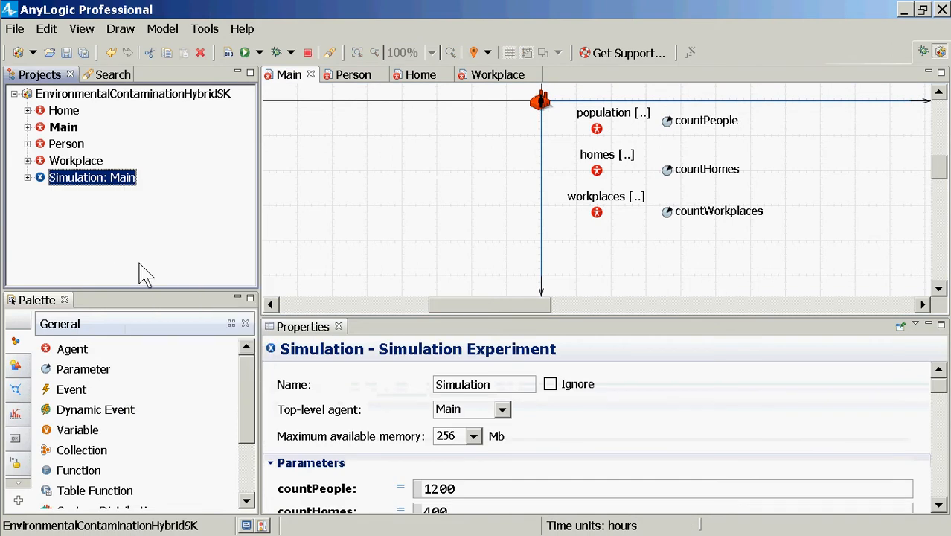
{"action": "left_click", "coordinate": [89, 113]}
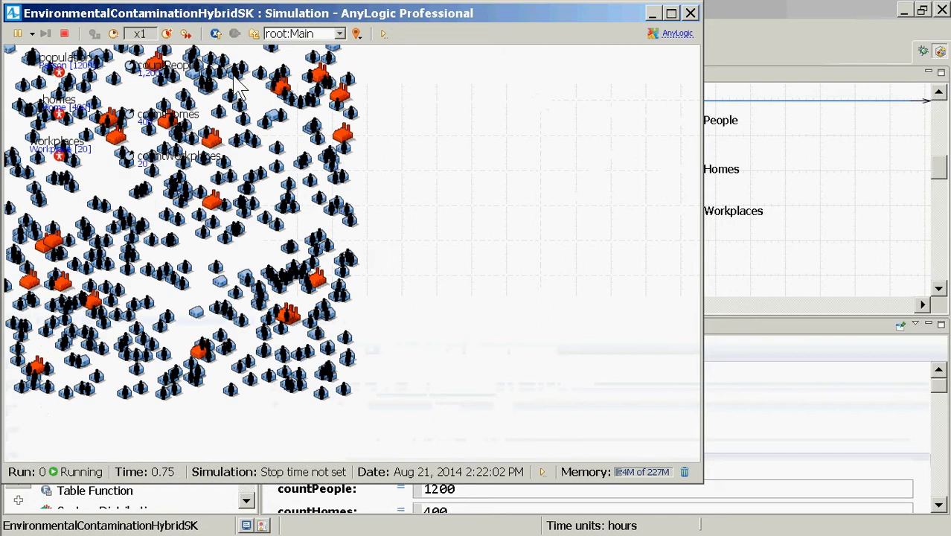
{"action": "left_click", "coordinate": [167, 35]}
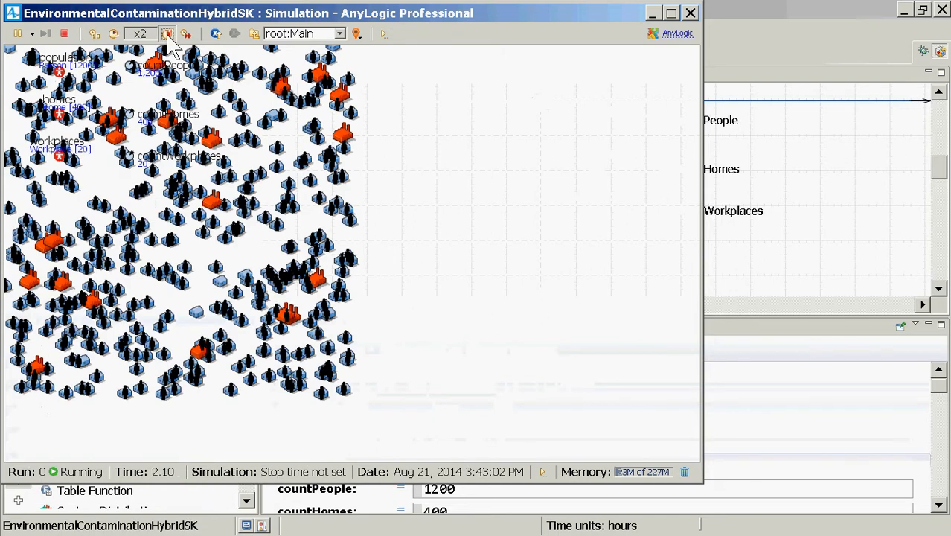
{"action": "left_click", "coordinate": [167, 34]}
{"action": "left_click", "coordinate": [168, 34]}
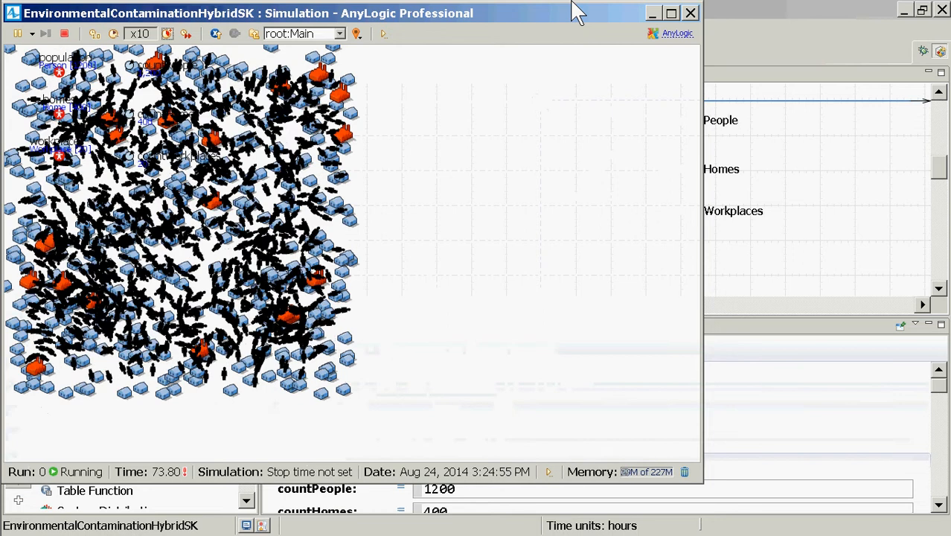
{"action": "left_click", "coordinate": [690, 13]}
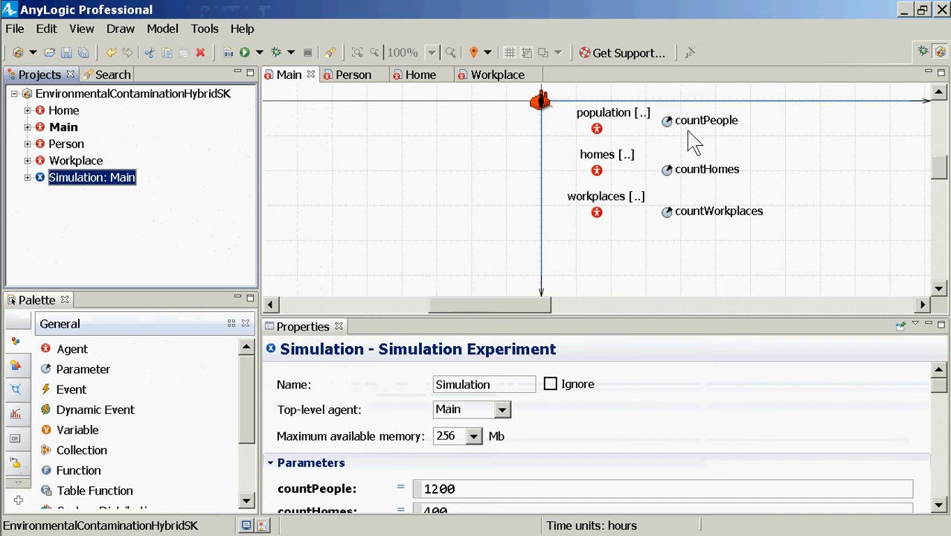
Start a this.setVelocity() call on a new line in the action of Person's statechartMobility entry point
{"action": "left_click", "coordinate": [67, 148]}
{"action": "double_click", "coordinate": [68, 150]}
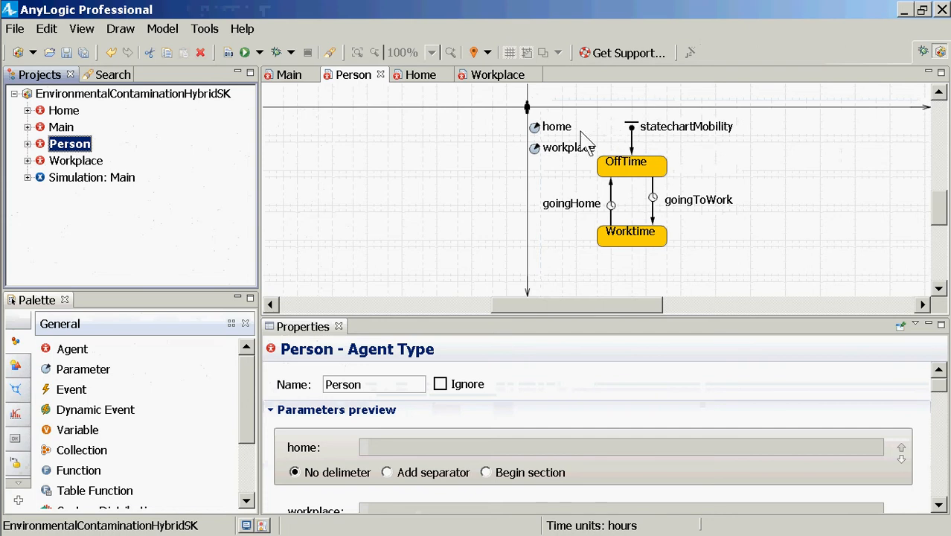
{"action": "left_click", "coordinate": [629, 133]}
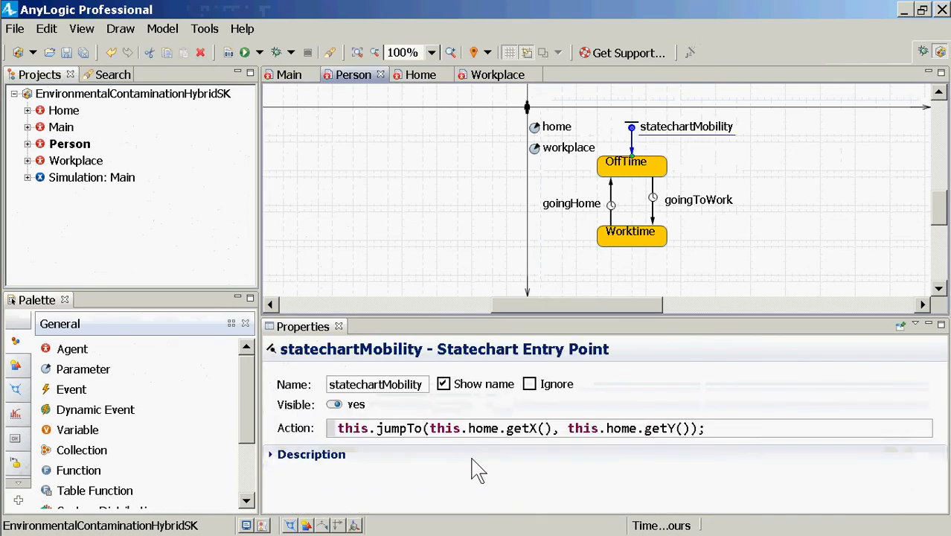
{"action": "left_click", "coordinate": [735, 429]}
{"action": "key", "text": "Return"}
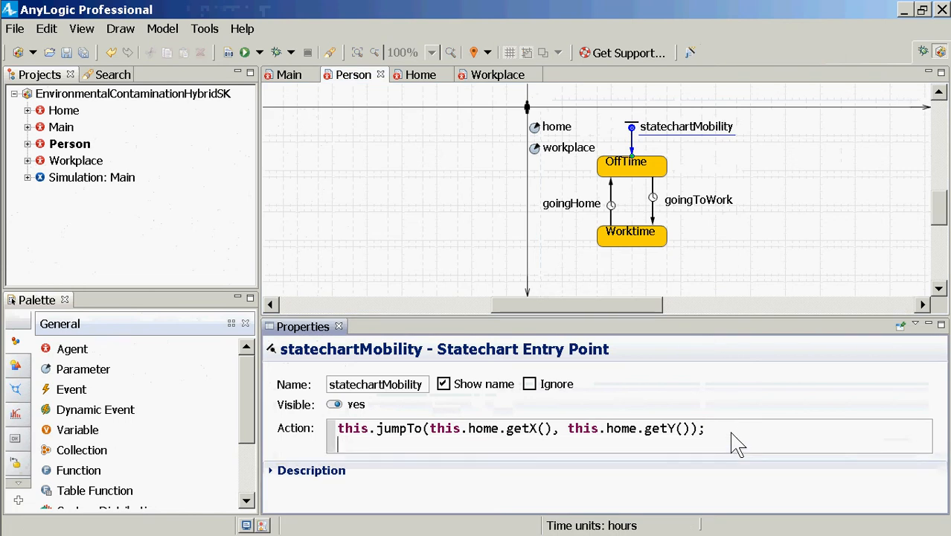
{"action": "type", "text": "this.set"}
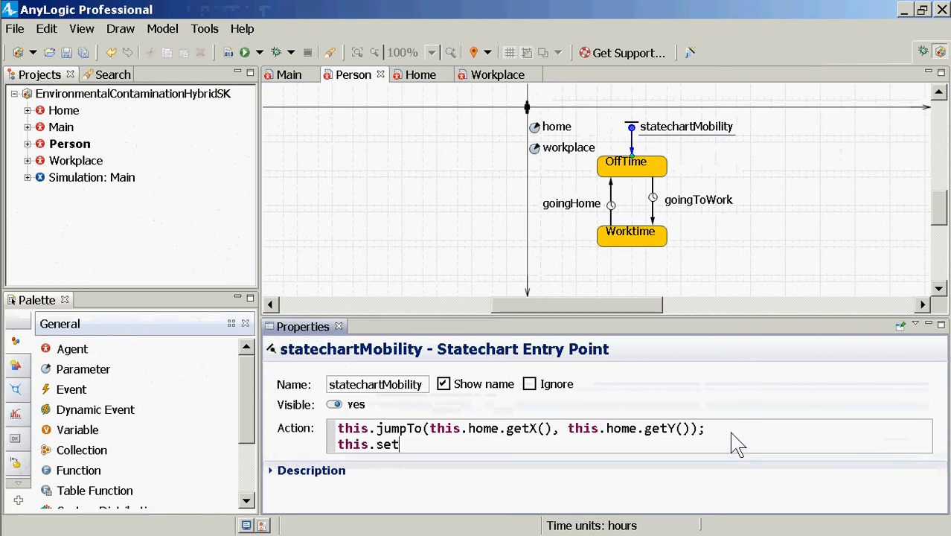
{"action": "type", "text": "Velocity("}
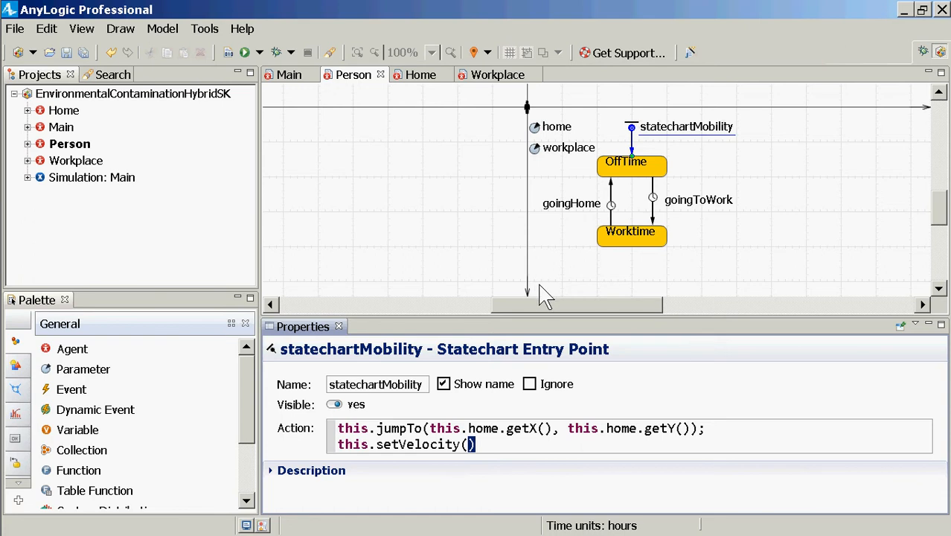
Complete the new action line as this.setVelocity(500/(1.0*hour()); and save the model
{"action": "type", "text": "1"}
{"action": "key", "text": "BackSpace"}
{"action": "type", "text": "500"}
{"action": "key", "text": "BackSpace"}
{"action": "key", "text": "BackSpace"}
{"action": "key", "text": "BackSpace"}
{"action": "type", "text": "500/(1.)*"}
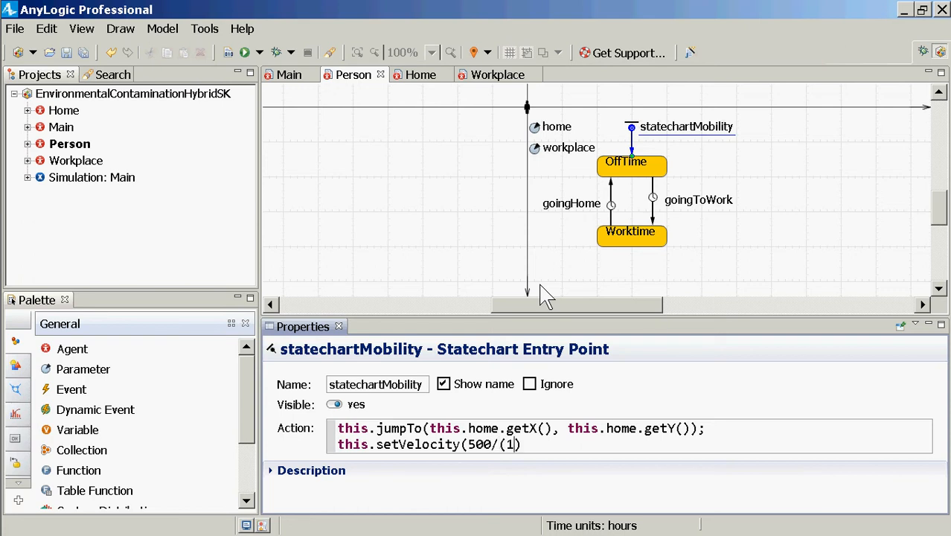
{"action": "key", "text": "BackSpace"}
{"action": "key", "text": "BackSpace"}
{"action": "type", "text": "0*"}
{"action": "key", "text": "Left"}
{"action": "key", "text": "Left"}
{"action": "key", "text": "Left"}
{"action": "key", "text": "Left"}
{"action": "key", "text": "Left"}
{"action": "key", "text": "Left"}
{"action": "key", "text": "Right"}
{"action": "key", "text": "Right"}
{"action": "key", "text": "Right"}
{"action": "key", "text": "Right"}
{"action": "key", "text": "Right"}
{"action": "key", "text": "Right"}
{"action": "type", "text": "hour()"}
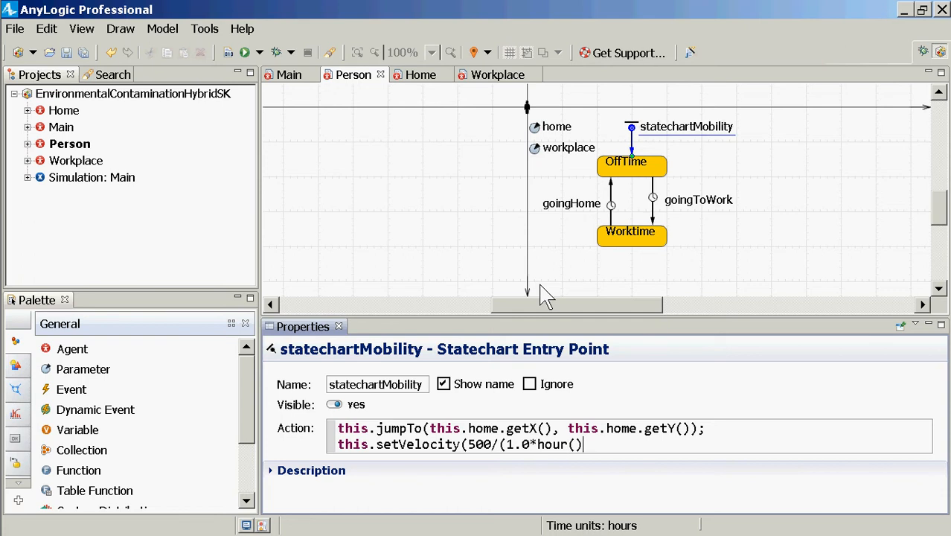
{"action": "type", "text": ");"}
{"action": "key", "text": "ctrl+s"}
Copy the setVelocity statement from the statechartMobility action into Notepad, replacing the text already there
{"action": "key", "text": "ctrl+a"}
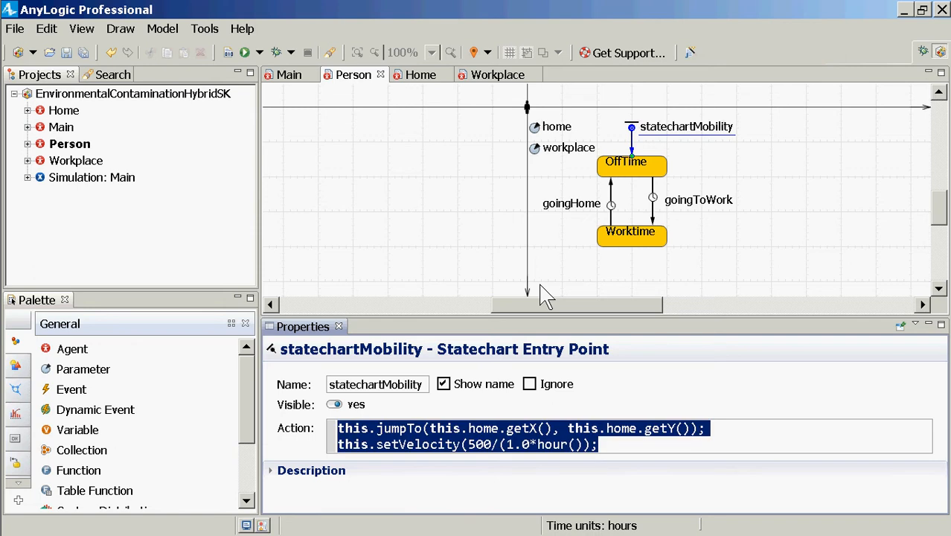
{"action": "key", "text": "Left"}
{"action": "key", "text": "ctrl+Right"}
{"action": "key", "text": "ctrl+shift+Right"}
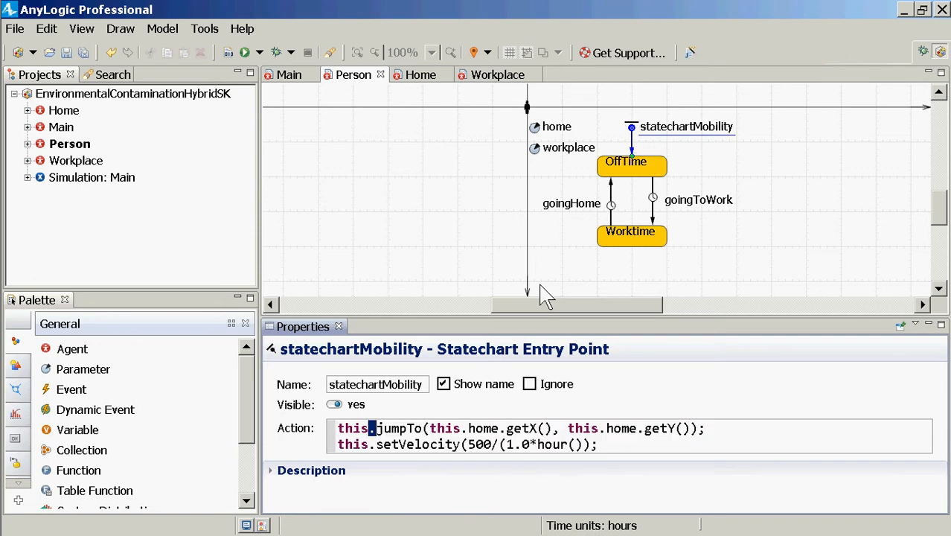
{"action": "key", "text": "Down"}
{"action": "key", "text": "Right"}
{"action": "key", "text": "Right"}
{"action": "key", "text": "Right"}
{"action": "key", "text": "Right"}
{"action": "key", "text": "Right"}
{"action": "key", "text": "Right"}
{"action": "key", "text": "Right"}
{"action": "key", "text": "Right"}
{"action": "key", "text": "Right"}
{"action": "key", "text": "Right"}
{"action": "key", "text": "Right"}
{"action": "key", "text": "Right"}
{"action": "key", "text": "Right"}
{"action": "key", "text": "Right"}
{"action": "key", "text": "Right"}
{"action": "key", "text": "Right"}
{"action": "key", "text": "Right"}
{"action": "key", "text": "Right"}
{"action": "key", "text": "Right"}
{"action": "key", "text": "Right"}
{"action": "key", "text": "End"}
{"action": "key", "text": "shift+Left"}
{"action": "key", "text": "shift+Left"}
{"action": "key", "text": "shift+Left"}
{"action": "key", "text": "shift+Left"}
{"action": "key", "text": "shift+Left"}
{"action": "key", "text": "shift+Left"}
{"action": "key", "text": "shift+Left"}
{"action": "key", "text": "shift+Left"}
{"action": "key", "text": "shift+Left"}
{"action": "key", "text": "shift+Left"}
{"action": "key", "text": "shift+Left"}
{"action": "key", "text": "shift+Left"}
{"action": "key", "text": "shift+Left"}
{"action": "key", "text": "shift+Left"}
{"action": "key", "text": "shift+Left"}
{"action": "key", "text": "shift+Left"}
{"action": "key", "text": "shift+Left"}
{"action": "key", "text": "shift+Left"}
{"action": "key", "text": "shift+Left"}
{"action": "key", "text": "shift+Left"}
{"action": "key", "text": "ctrl+c"}
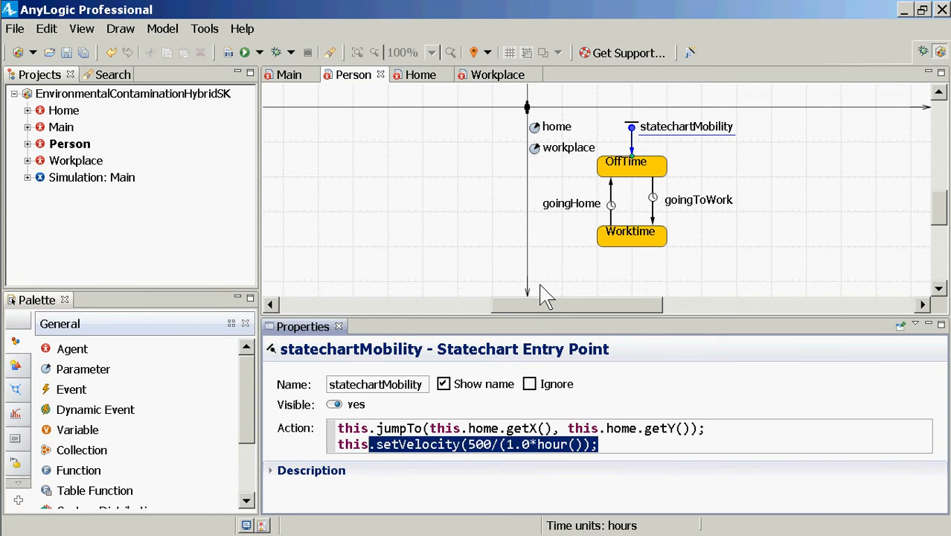
{"action": "key", "text": "alt+Tab"}
{"action": "key", "text": "ctrl+a"}
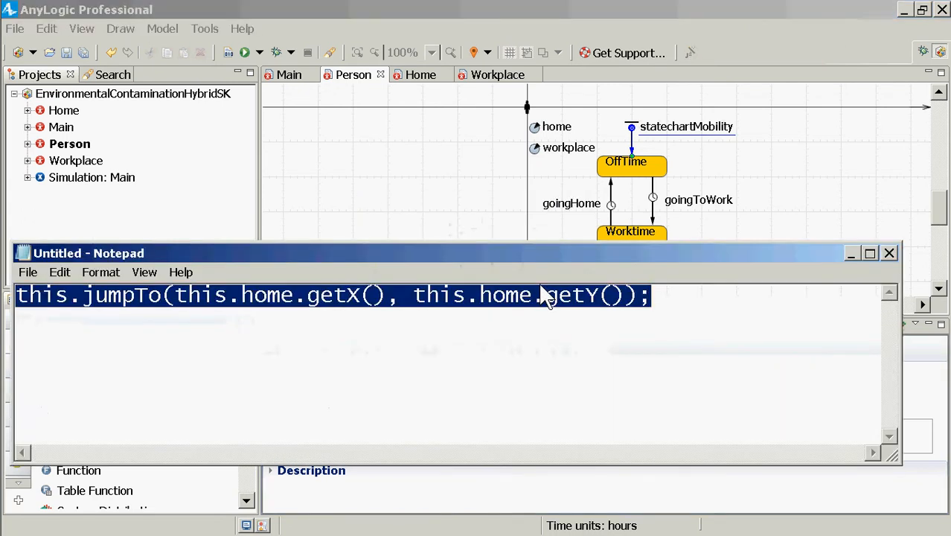
{"action": "key", "text": "ctrl+v"}
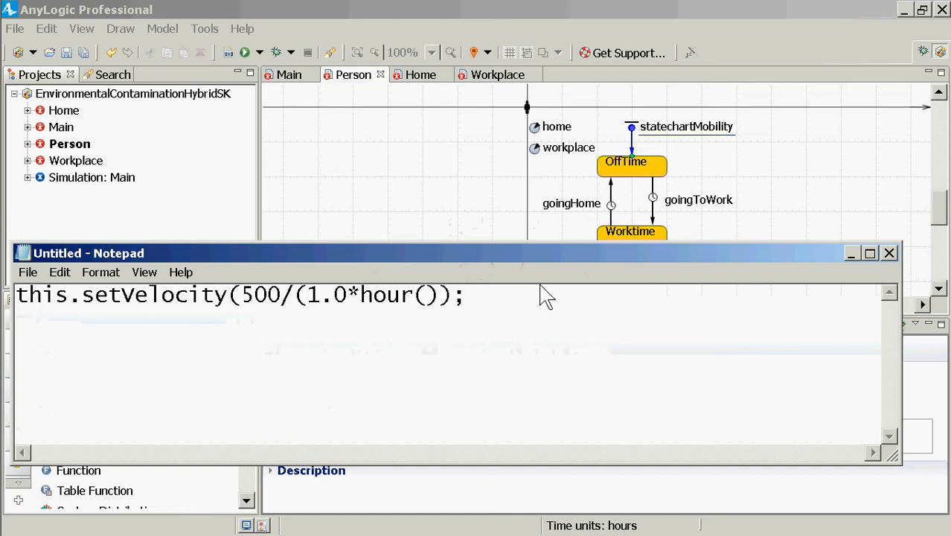
Add the missing closing parenthesis to the Notepad copy so it reads this.setVelocity(500/(1.0*hour()));
{"action": "key", "text": "Left"}
{"action": "key", "text": "Left"}
{"action": "type", "text": ")"}
Switch back to AnyLogic and add the same closing parenthesis before the semicolon of the setVelocity line in the statechartMobility action
{"action": "key", "text": "alt+Tab"}
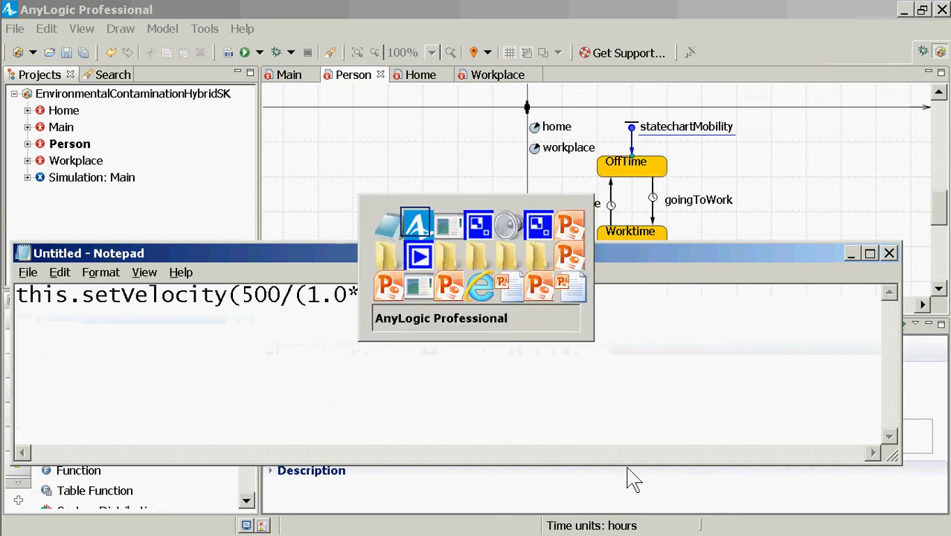
{"action": "key", "text": "alt+shift+Tab"}
{"action": "left_click", "coordinate": [658, 502]}
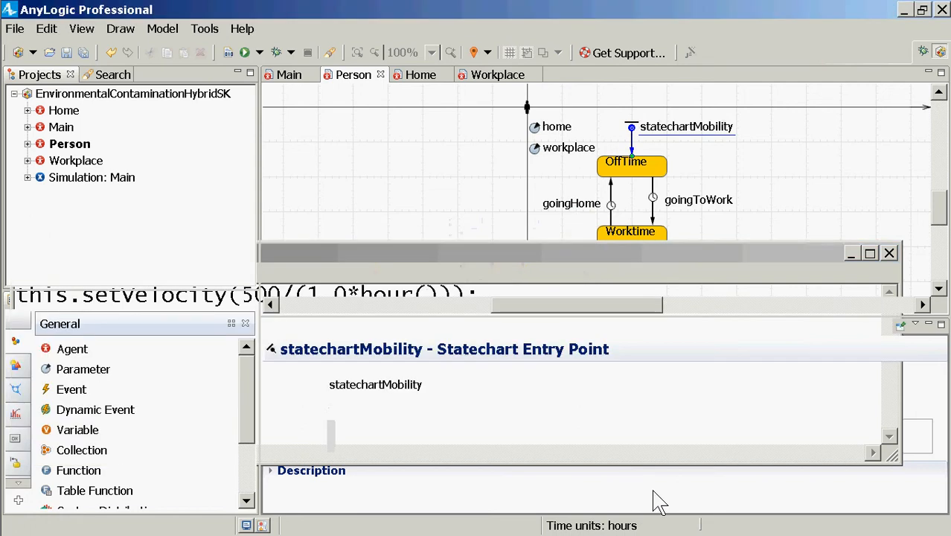
{"action": "key", "text": "Left"}
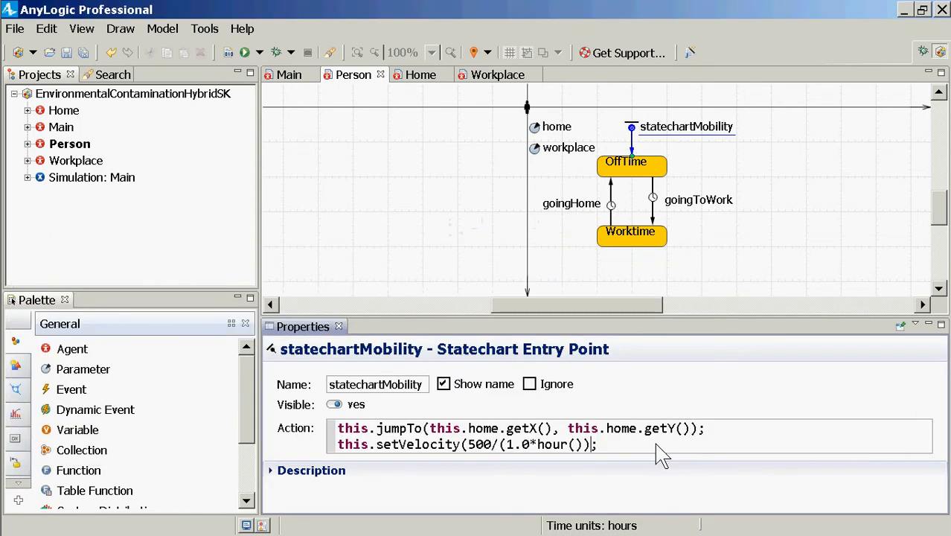
{"action": "type", "text": ")"}
Show the statement in Notepad, return to AnyLogic and look up the initial velocity in the Person agent type's movement parameters
{"action": "key", "text": "alt+Tab"}
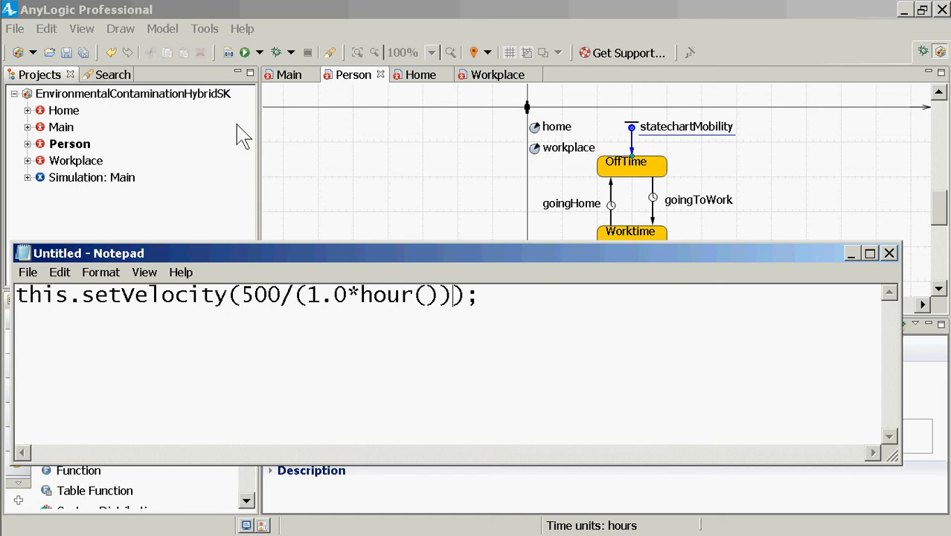
{"action": "left_click", "coordinate": [56, 133]}
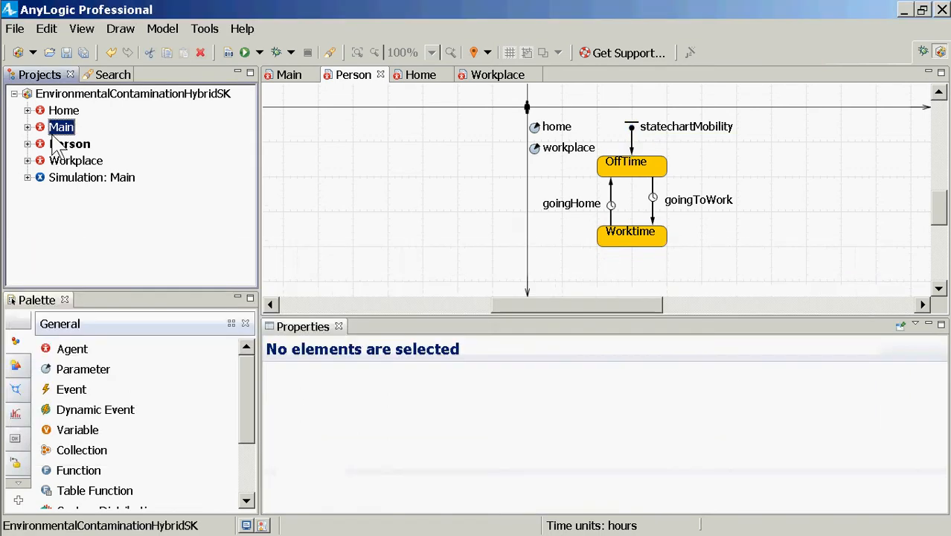
{"action": "double_click", "coordinate": [54, 137]}
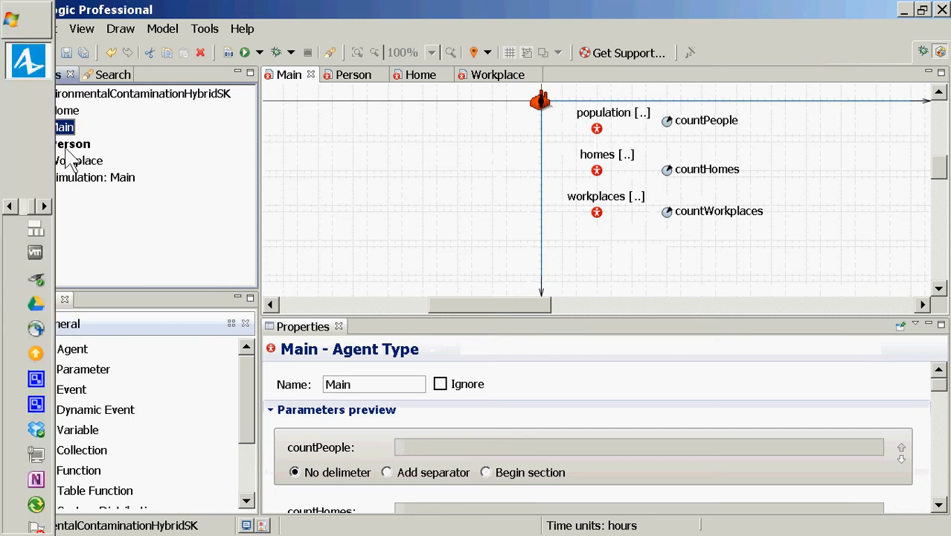
{"action": "left_click", "coordinate": [70, 143]}
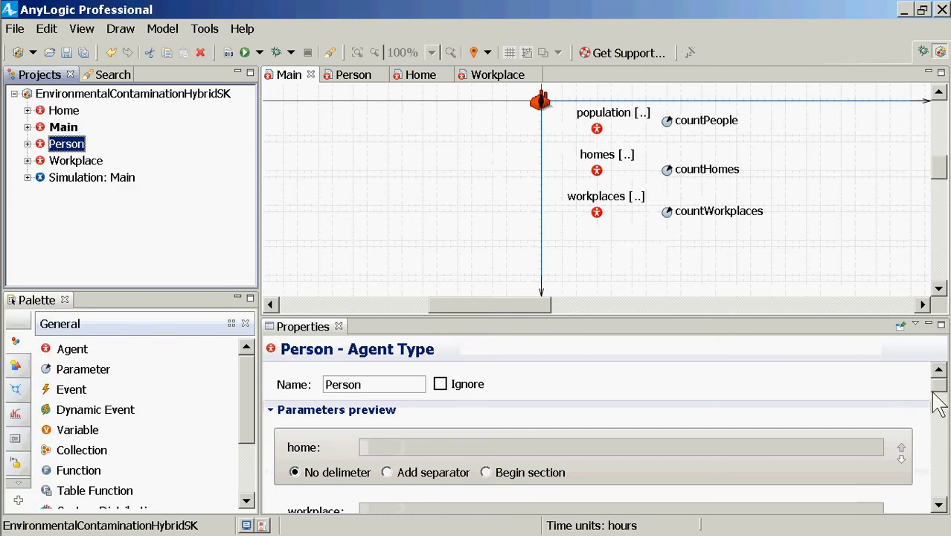
{"action": "left_click_drag", "start_coordinate": [938, 381], "coordinate": [941, 445]}
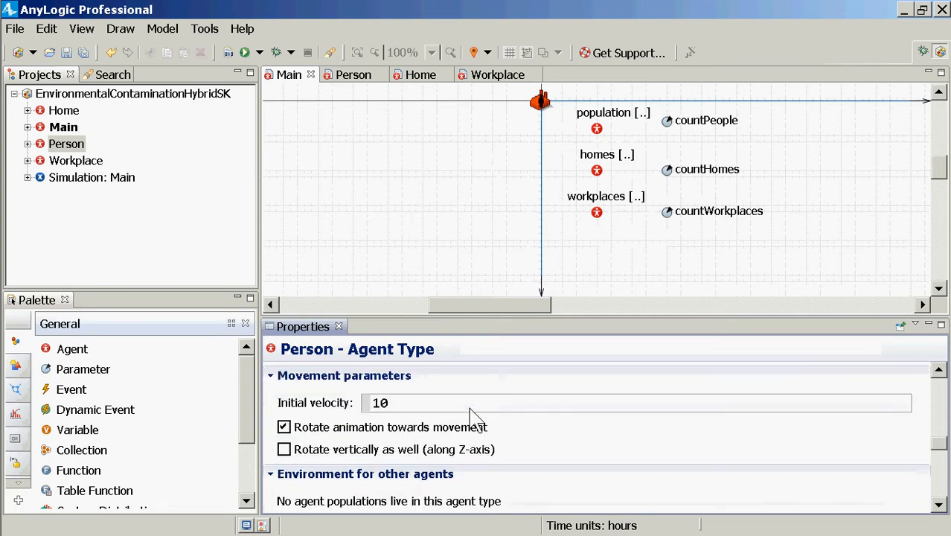
{"action": "left_click_drag", "start_coordinate": [469, 407], "coordinate": [290, 397]}
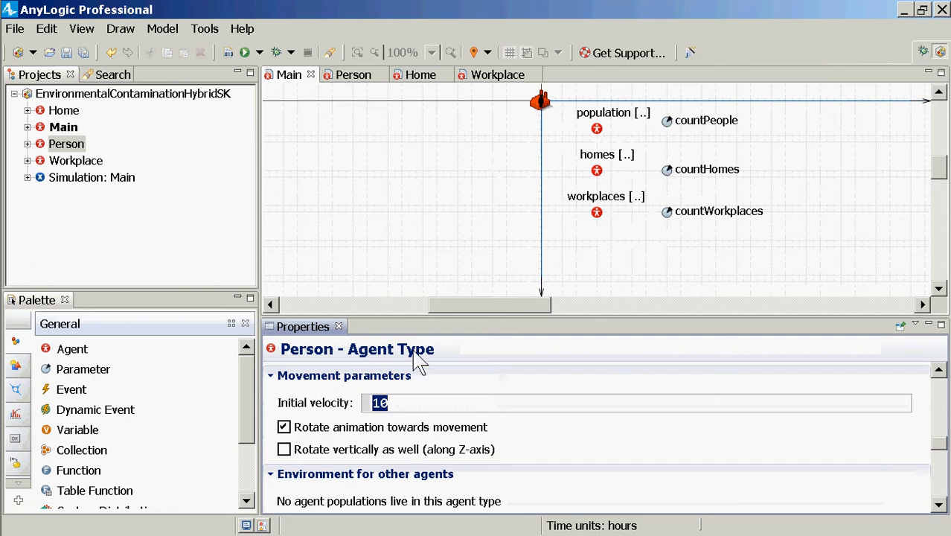
Save the model and build it
{"action": "key", "text": "ctrl+s"}
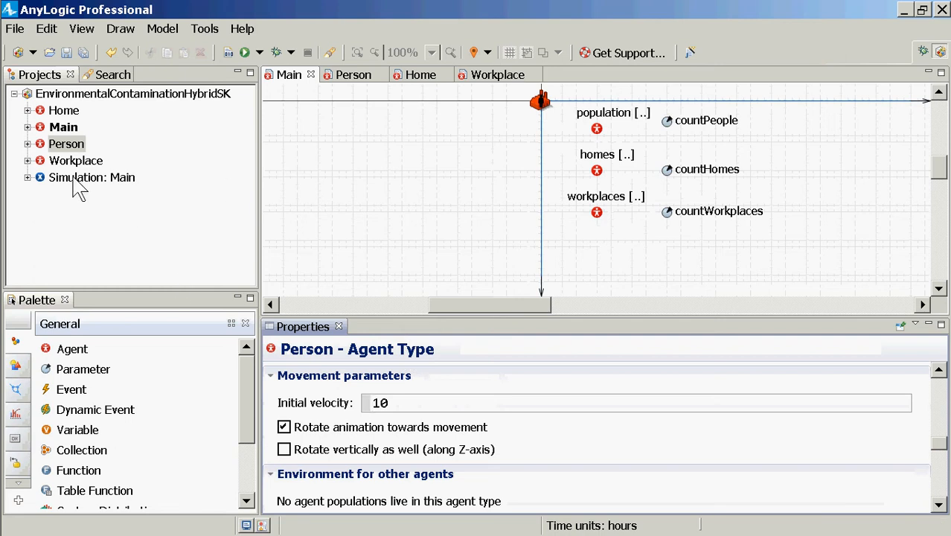
{"action": "key", "text": "ctrl+s"}
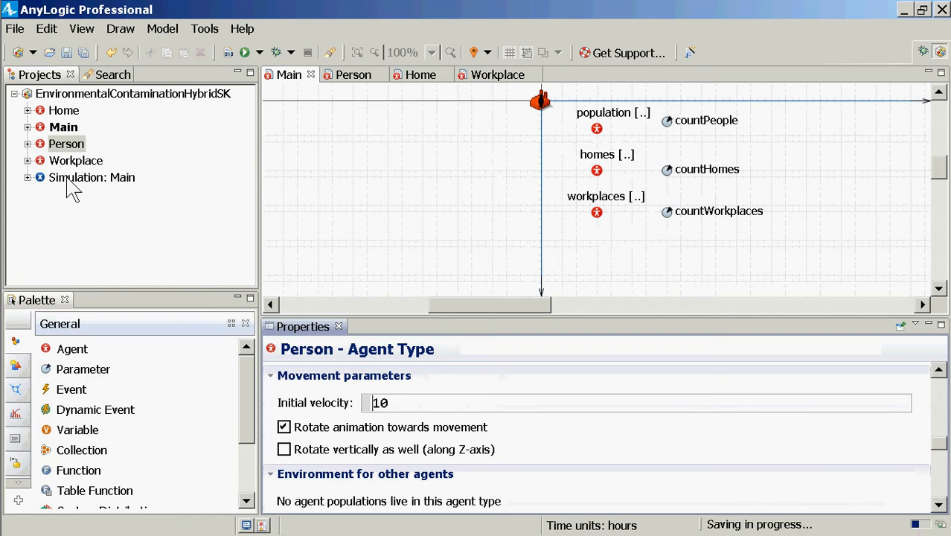
{"action": "left_click", "coordinate": [228, 52]}
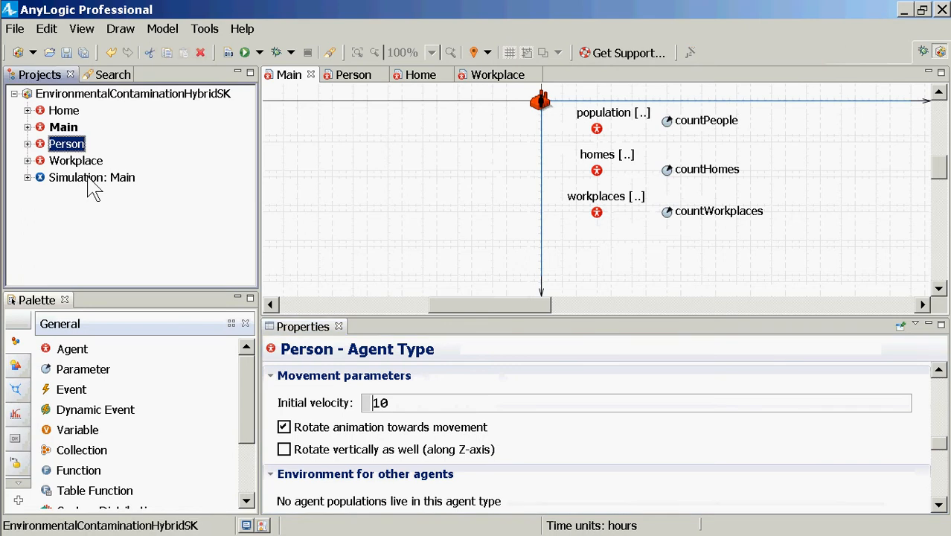
Run the Simulation experiment, speed it up to x5 to watch the people's movement, and close the run window
{"action": "right_click", "coordinate": [88, 178]}
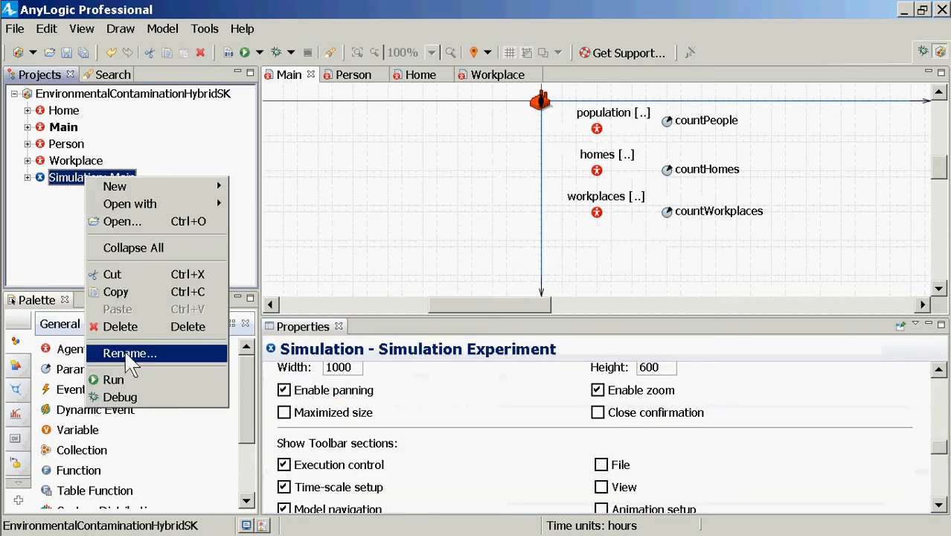
{"action": "left_click", "coordinate": [114, 379]}
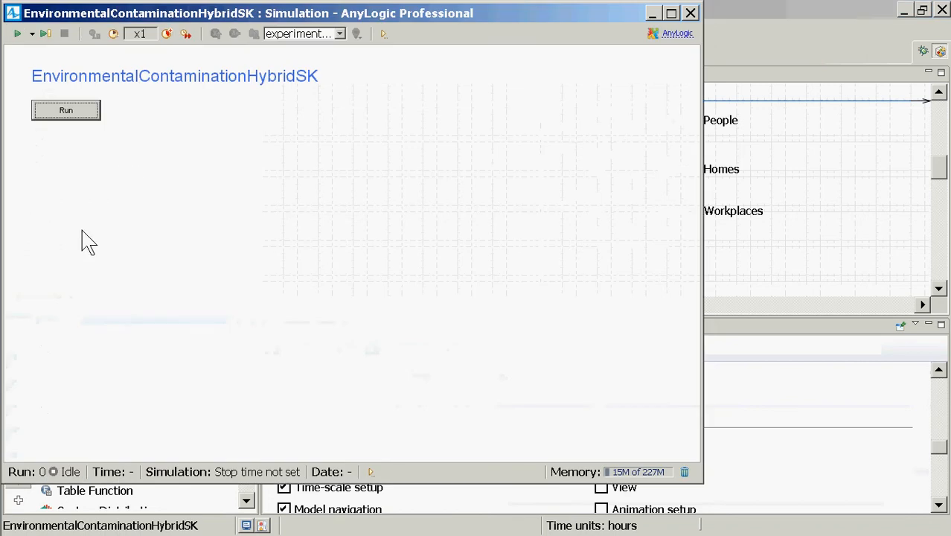
{"action": "left_click", "coordinate": [68, 112]}
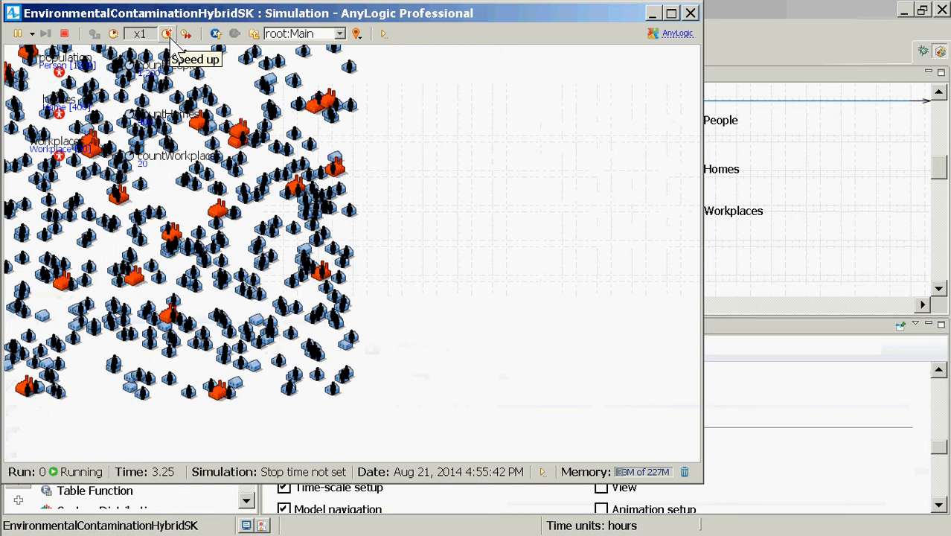
{"action": "left_click", "coordinate": [170, 36]}
{"action": "left_click", "coordinate": [170, 36]}
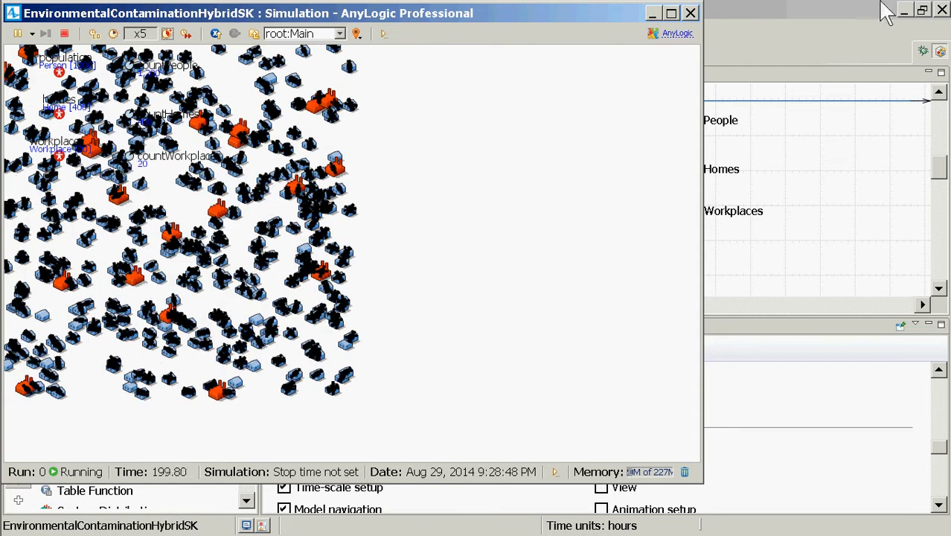
{"action": "left_click", "coordinate": [690, 15]}
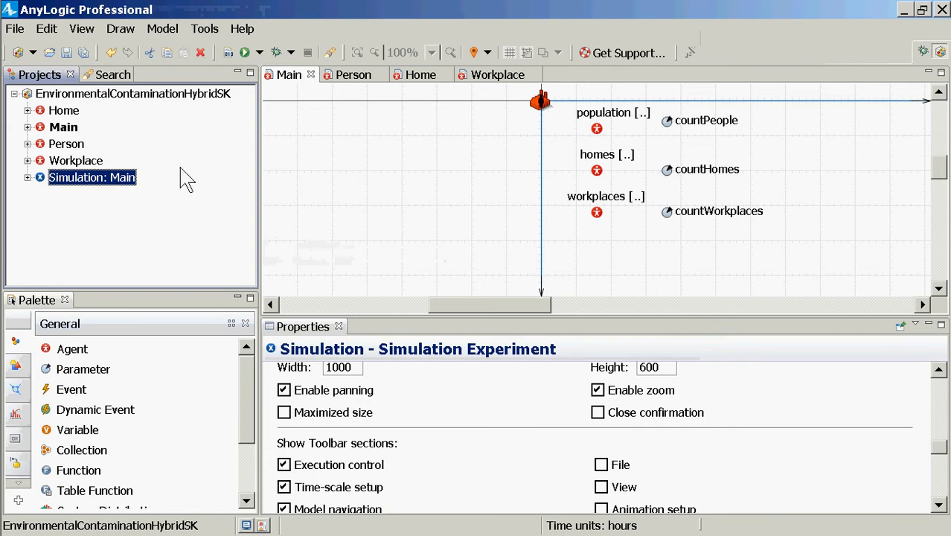
Run the Simulation experiment once more at x2 speed to watch people travel between homes and workplaces, and close the run window
{"action": "right_click", "coordinate": [115, 178]}
{"action": "left_click", "coordinate": [149, 376]}
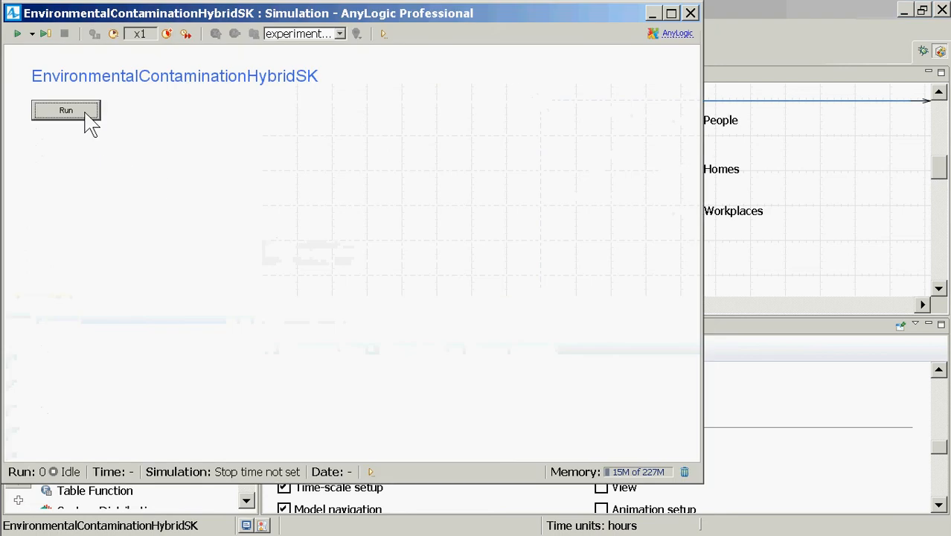
{"action": "left_click", "coordinate": [85, 113]}
{"action": "left_click", "coordinate": [167, 34]}
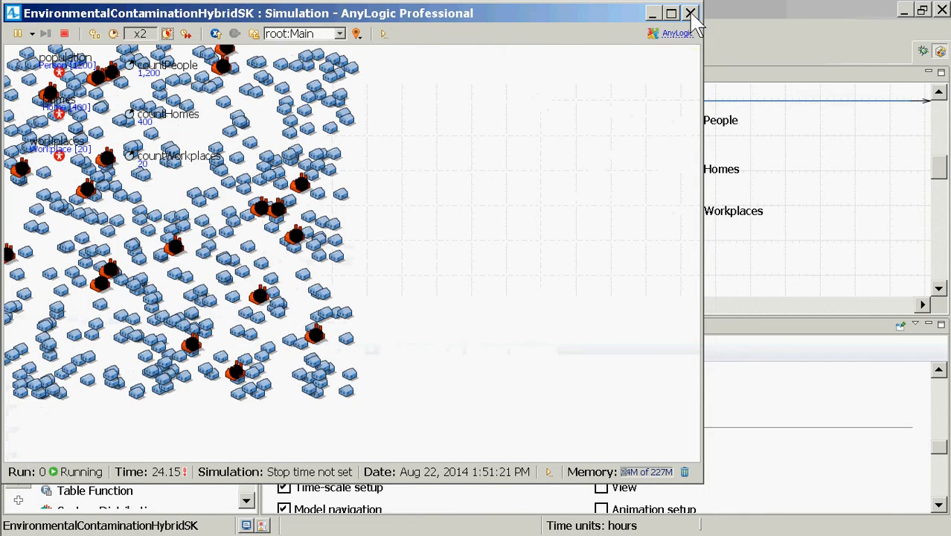
{"action": "left_click", "coordinate": [690, 14]}
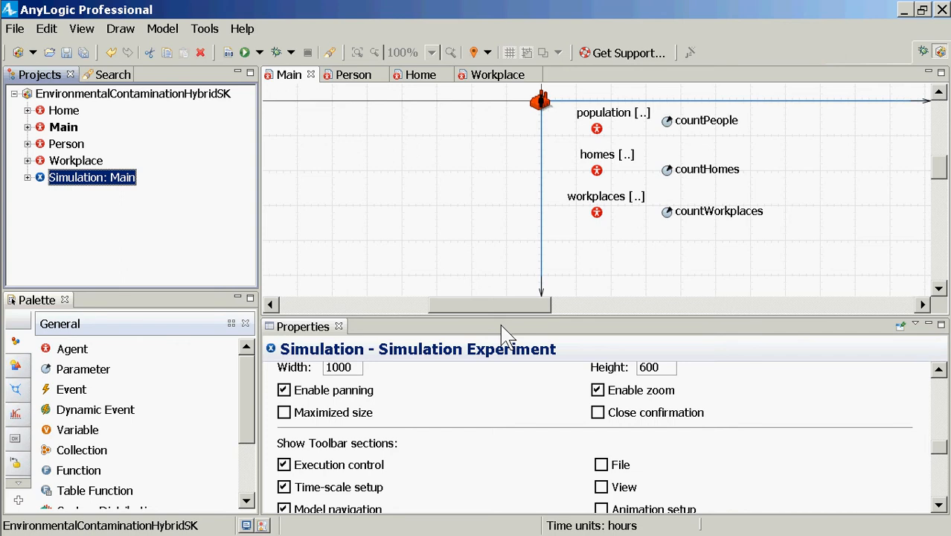
Open the Person agent type and add a statechart entry point beside the statechartMobility chart, level with its entry point
{"action": "double_click", "coordinate": [79, 146]}
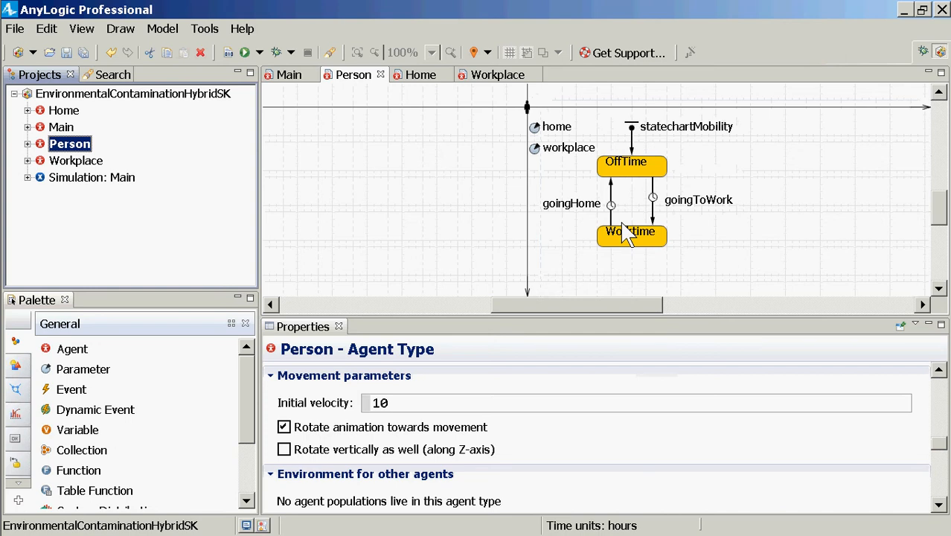
{"action": "left_click", "coordinate": [604, 320]}
{"action": "left_click_drag", "start_coordinate": [599, 310], "coordinate": [643, 323]}
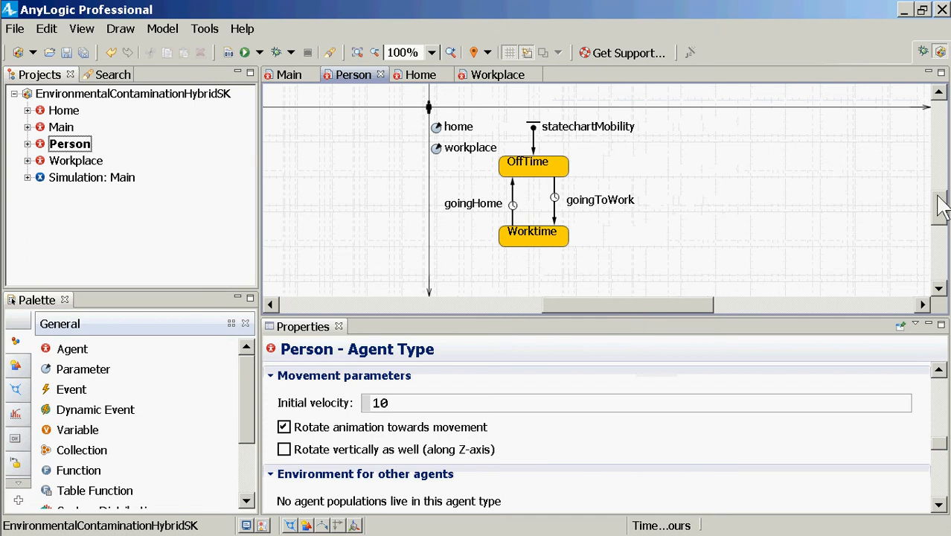
{"action": "left_click_drag", "start_coordinate": [937, 197], "coordinate": [937, 200]}
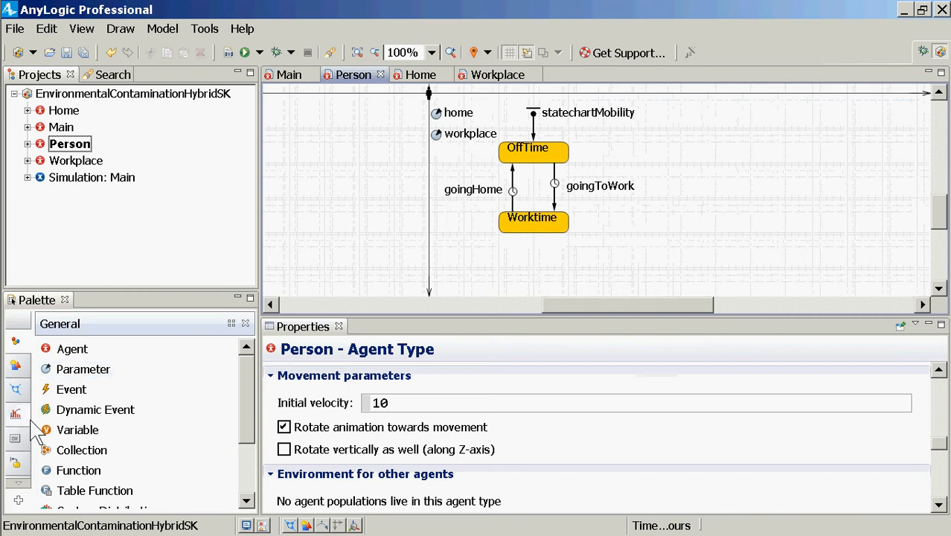
{"action": "left_click", "coordinate": [27, 461]}
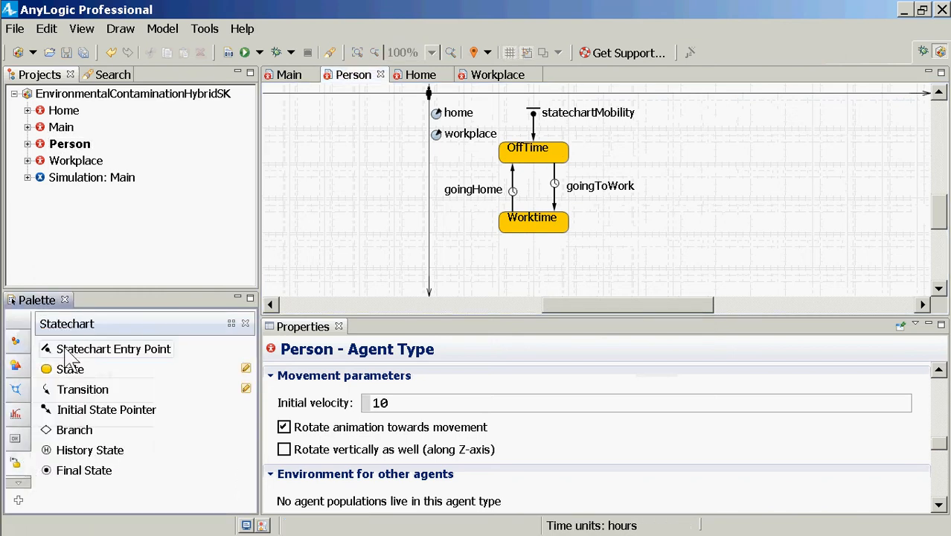
{"action": "left_click_drag", "start_coordinate": [71, 357], "coordinate": [762, 112]}
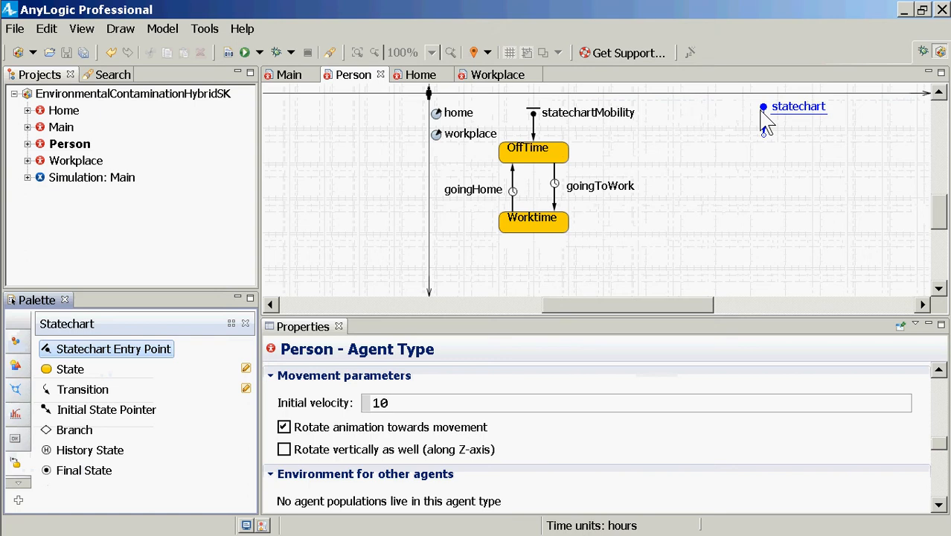
{"action": "left_click_drag", "start_coordinate": [761, 119], "coordinate": [761, 120]}
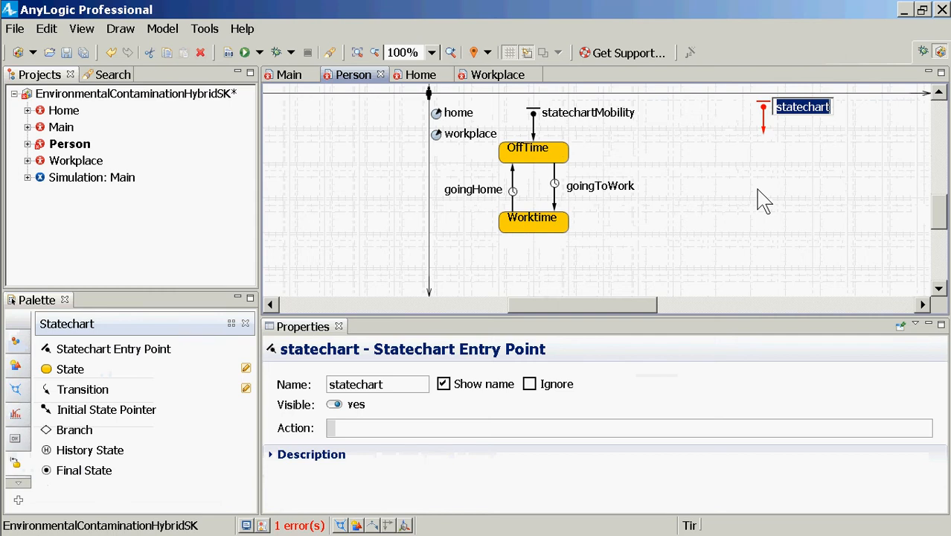
Name the new statechart entry point infectionStatechart
{"action": "type", "text": "infection"}
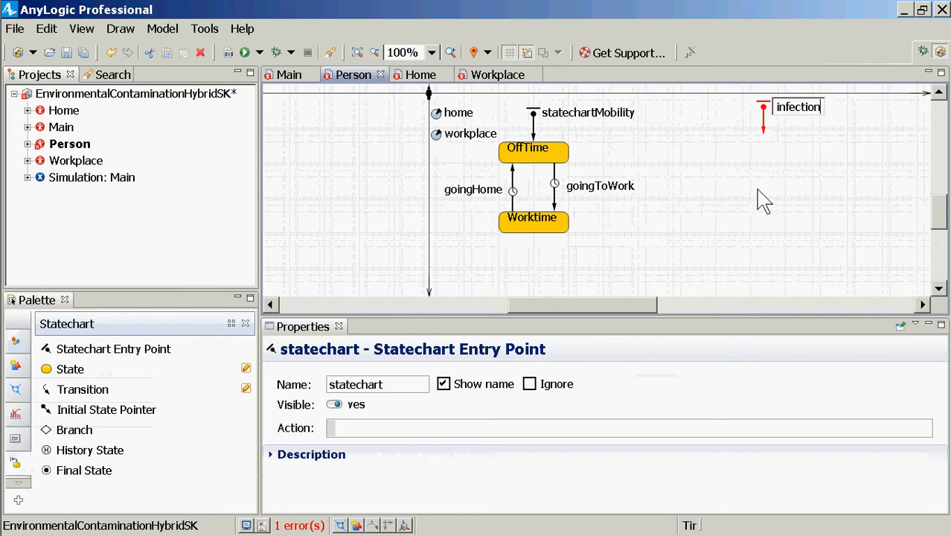
{"action": "type", "text": "Sta"}
{"action": "key", "text": "BackSpace"}
{"action": "type", "text": "tatechart"}
{"action": "key", "text": "Return"}
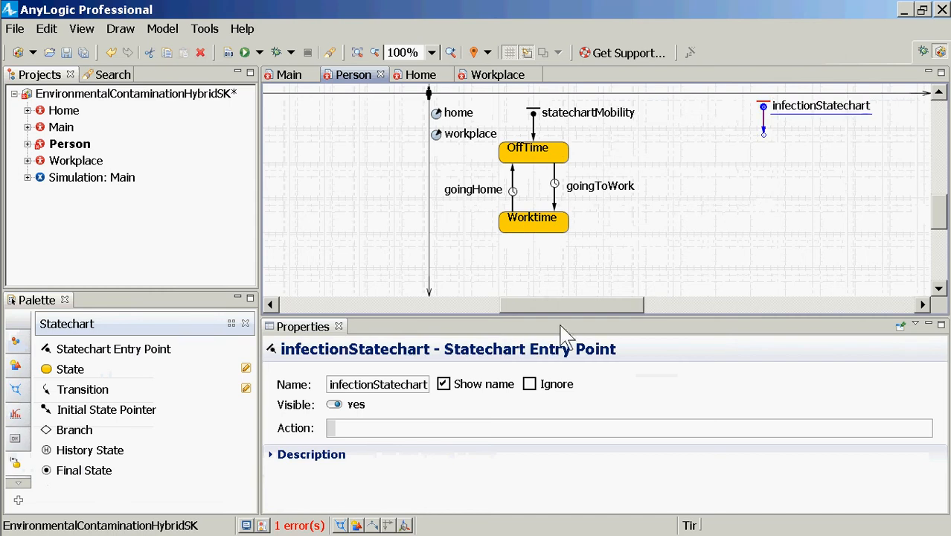
Add a state named Susceptible directly under the infectionStatechart entry point, connected to its arrow
{"action": "left_click", "coordinate": [53, 365]}
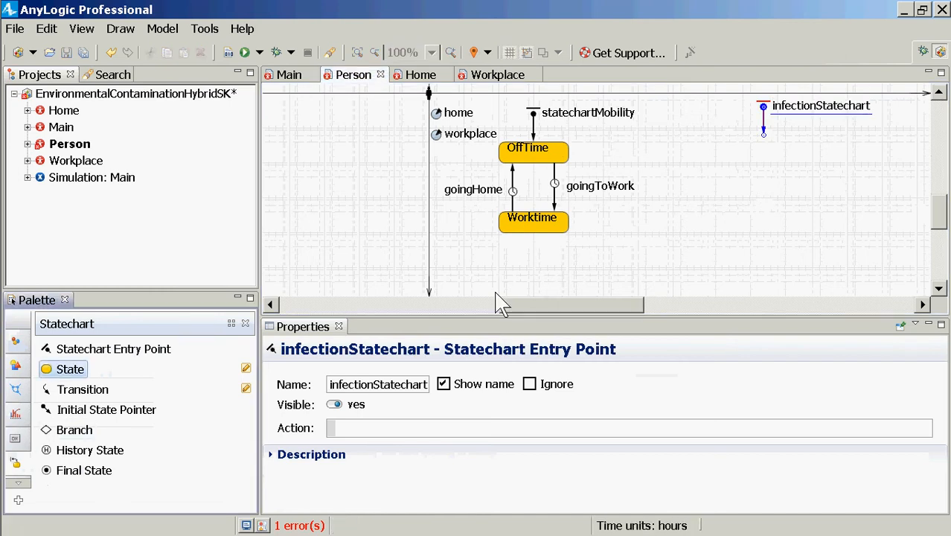
{"action": "left_click", "coordinate": [733, 145]}
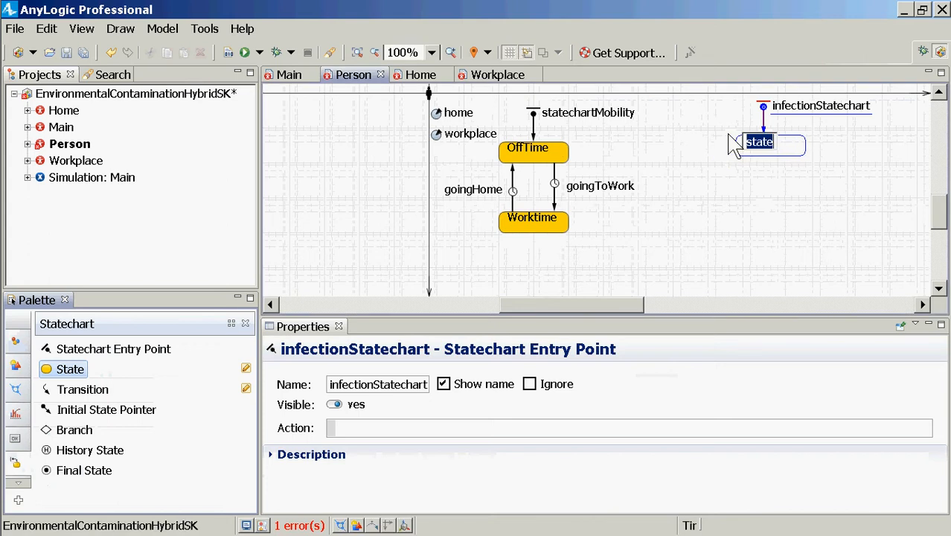
{"action": "type", "text": "Susceptiv"}
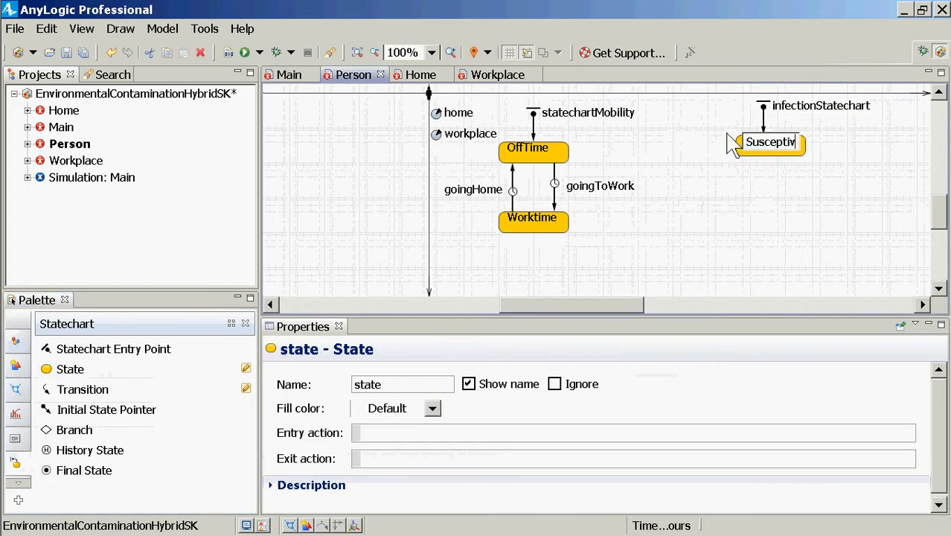
{"action": "type", "text": "le"}
{"action": "key", "text": "Return"}
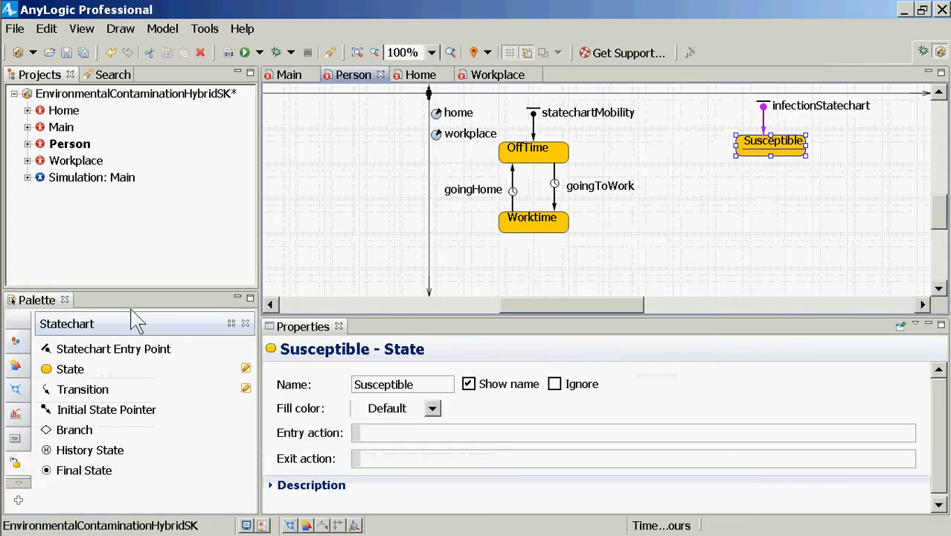
Add a state named Shedding below the Susceptible state
{"action": "left_click", "coordinate": [45, 367]}
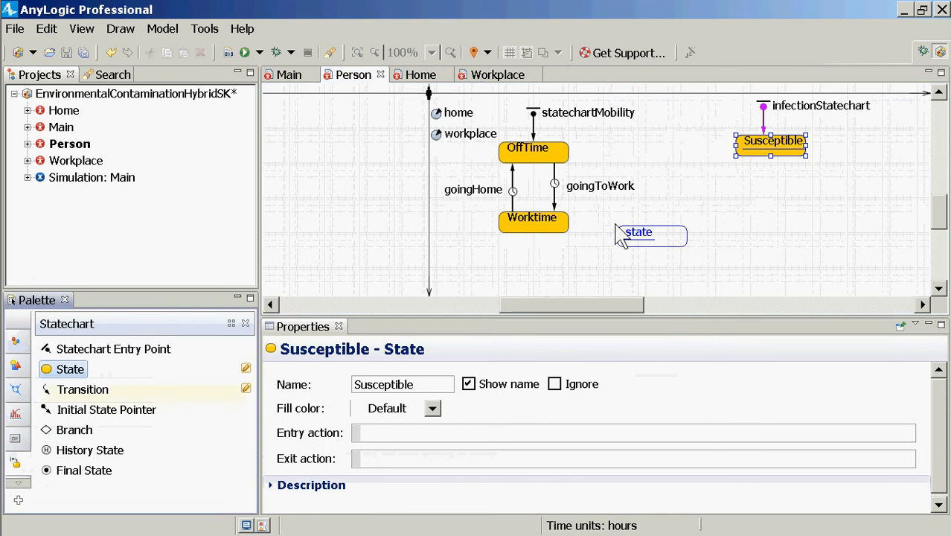
{"action": "left_click", "coordinate": [738, 208]}
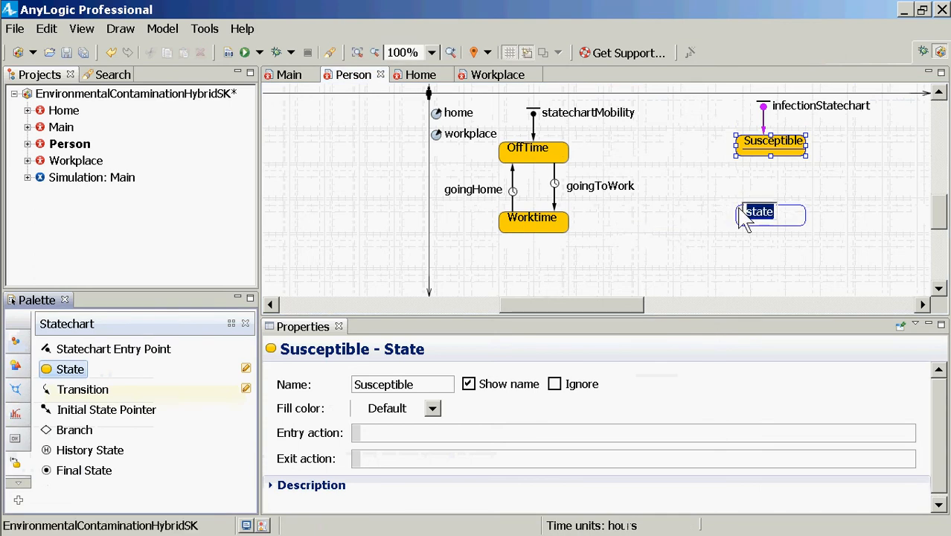
{"action": "type", "text": "Sheddin"}
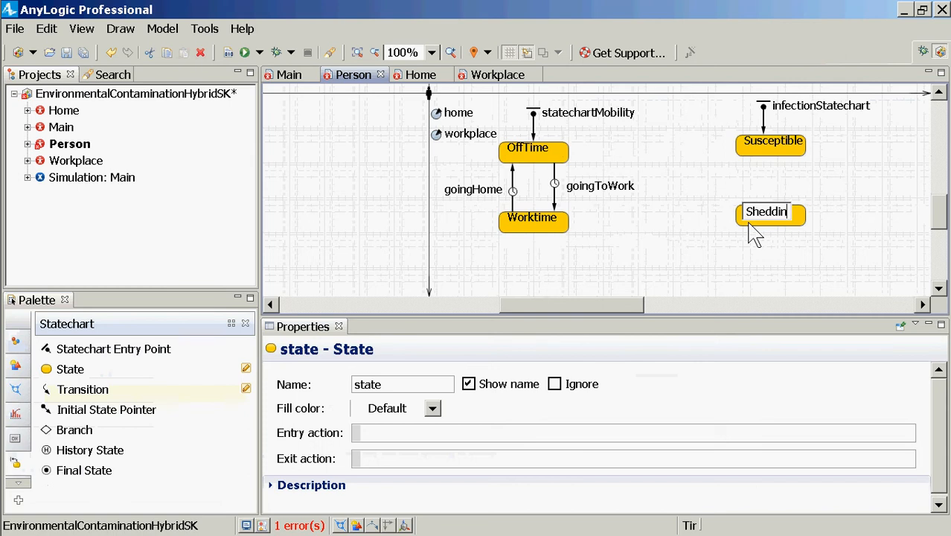
{"action": "type", "text": "g"}
{"action": "key", "text": "Return"}
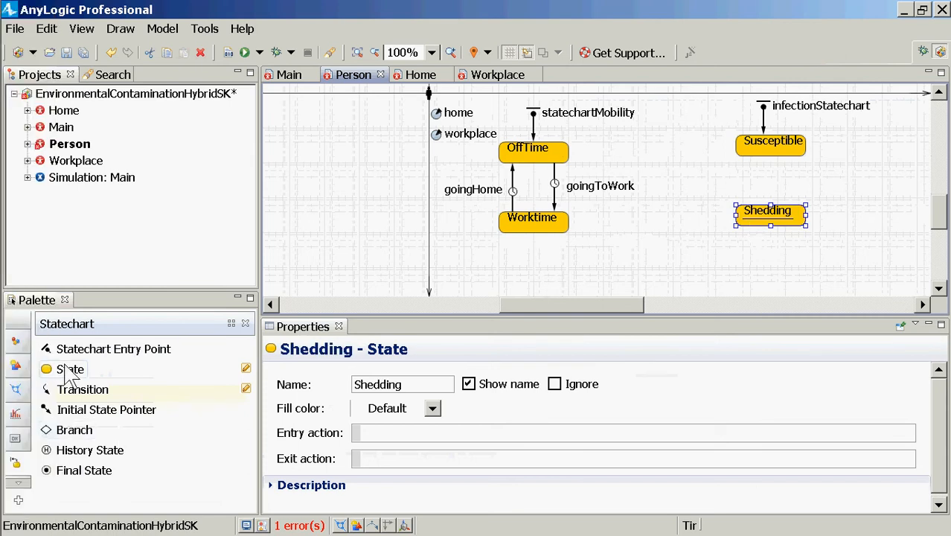
Add a state named Recovered below the Shedding state
{"action": "left_click_drag", "start_coordinate": [69, 372], "coordinate": [740, 279]}
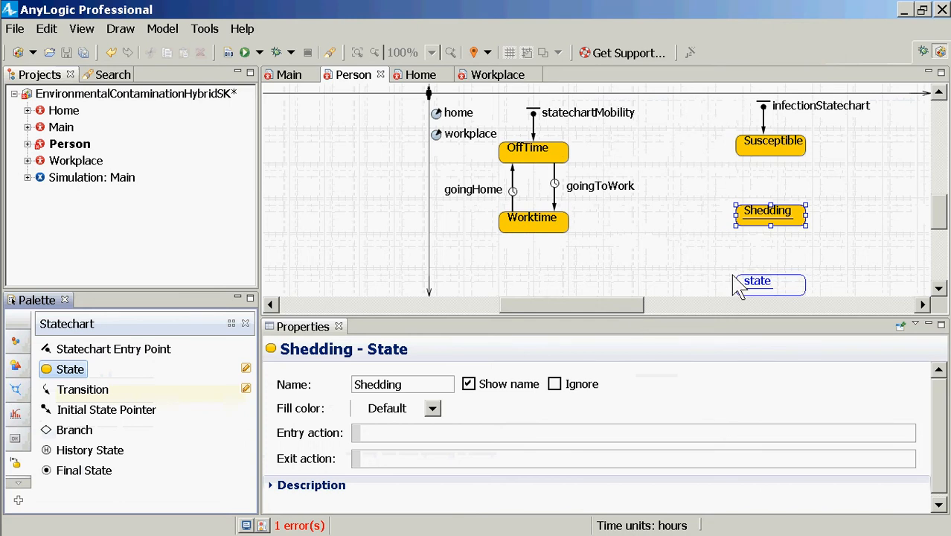
{"action": "type", "text": "Recovered"}
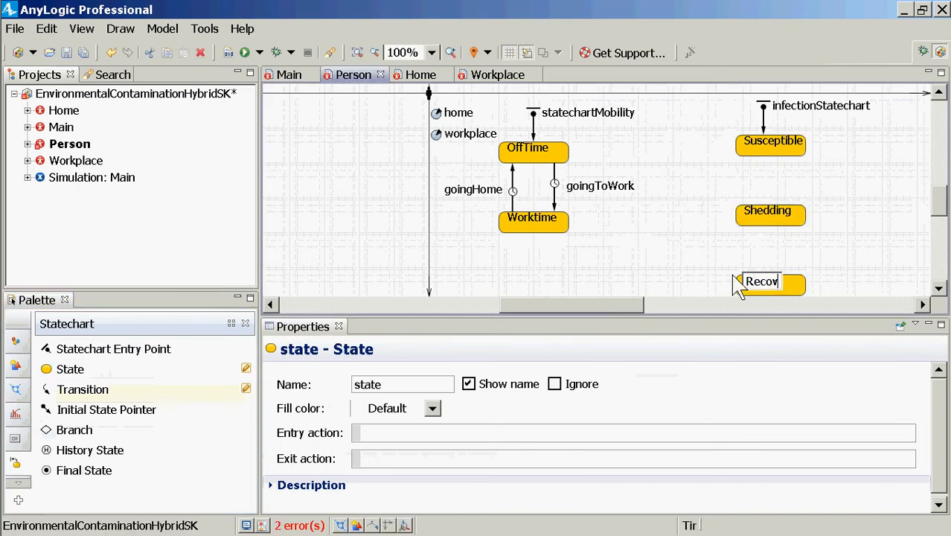
{"action": "key", "text": "Return"}
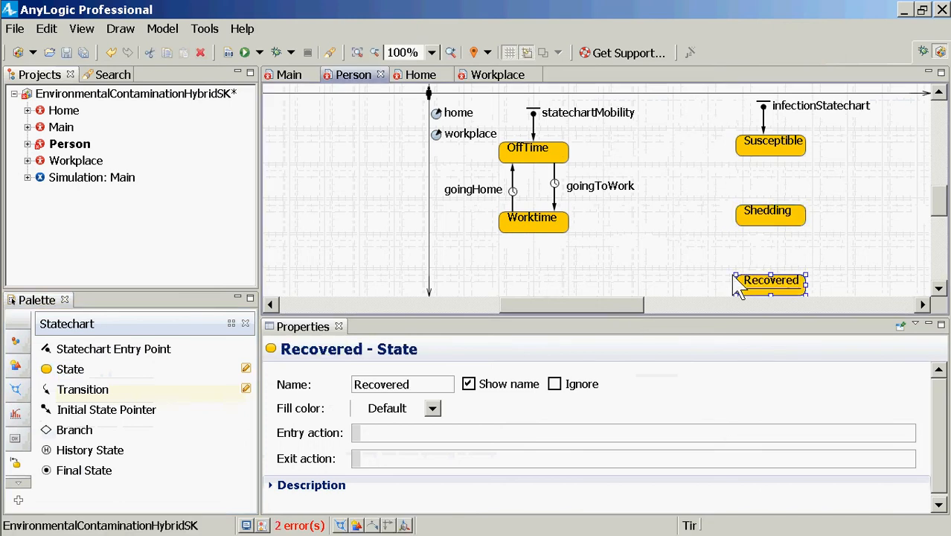
Draw a transition from the Susceptible state down to the Shedding state, attached at both ends
{"action": "left_click", "coordinate": [79, 389]}
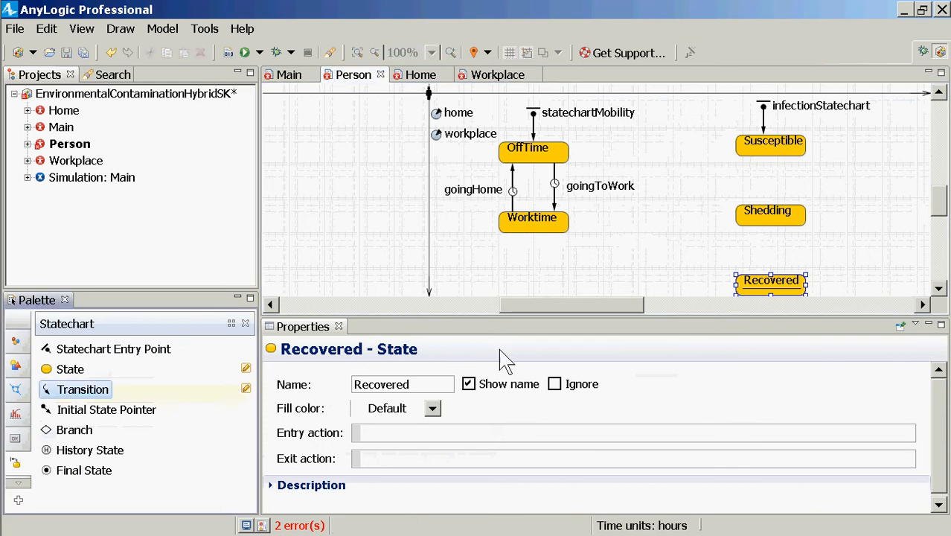
{"action": "left_click", "coordinate": [785, 156]}
{"action": "left_click_drag", "start_coordinate": [786, 155], "coordinate": [755, 156]}
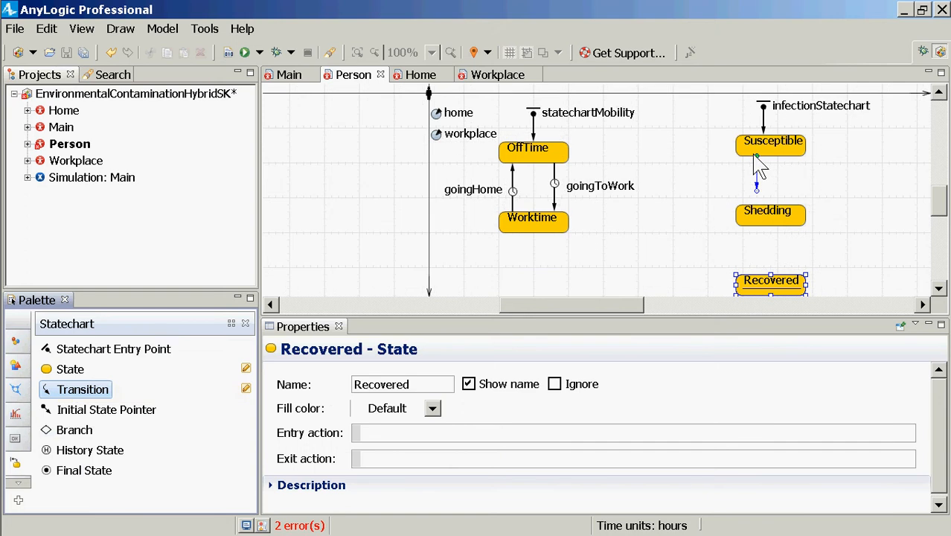
{"action": "left_click_drag", "start_coordinate": [754, 155], "coordinate": [754, 155]}
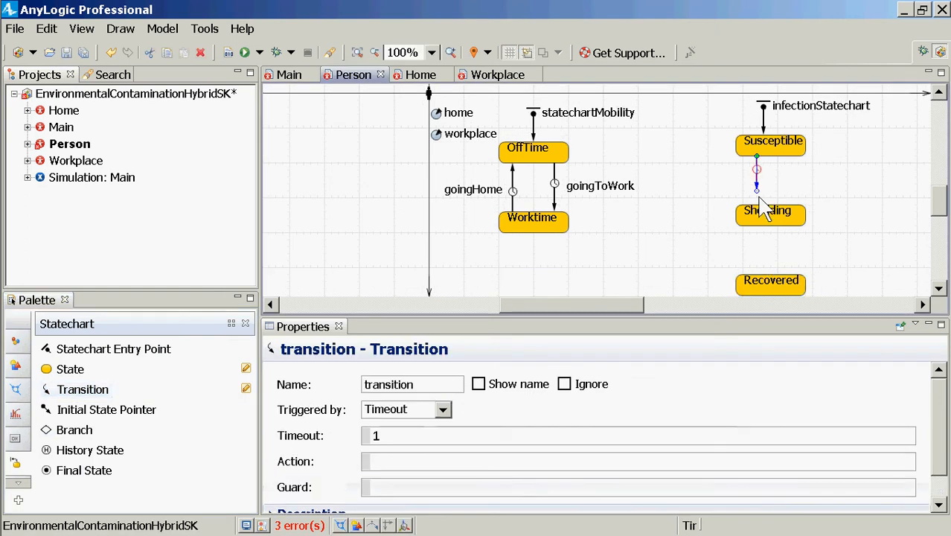
{"action": "left_click_drag", "start_coordinate": [756, 191], "coordinate": [760, 208]}
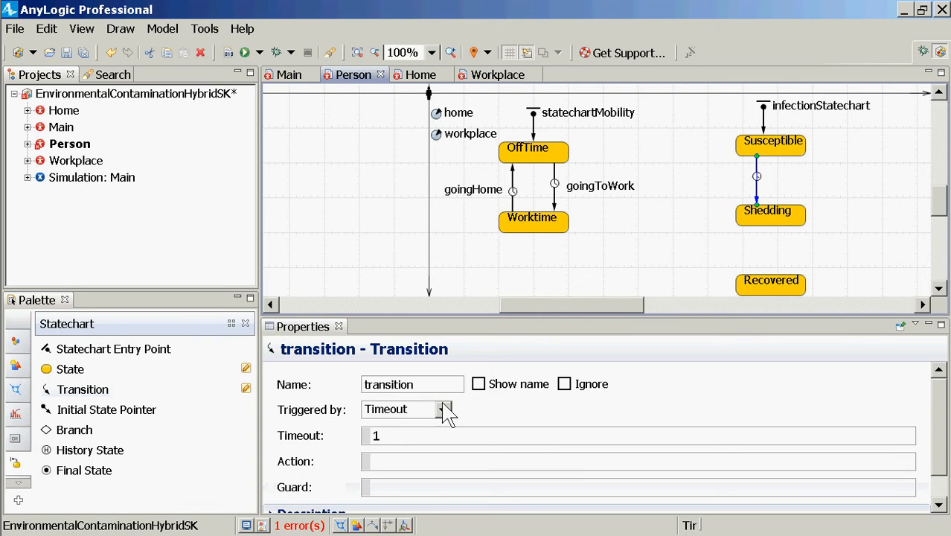
Set the Susceptible-to-Shedding transition to be triggered by Message, name it initialInfection, and save the model
{"action": "left_click", "coordinate": [444, 410]}
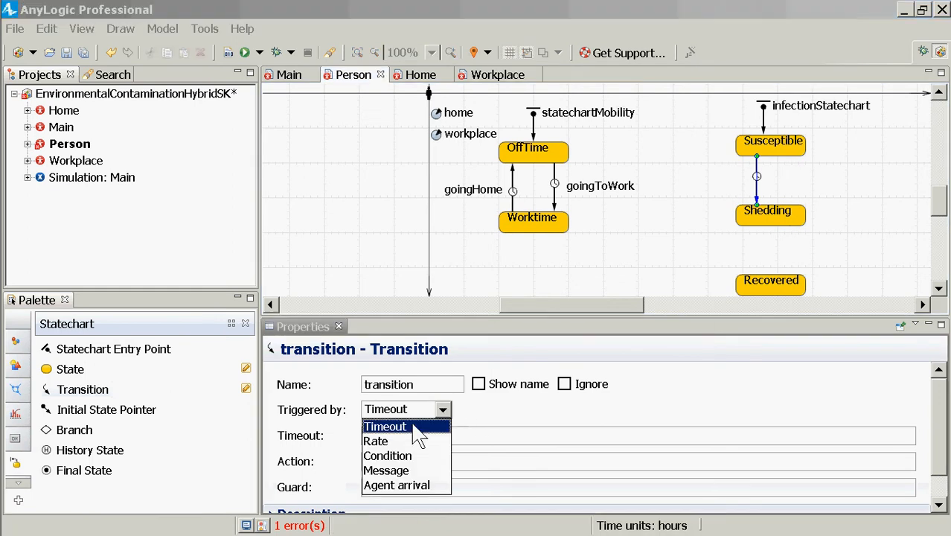
{"action": "left_click", "coordinate": [386, 471]}
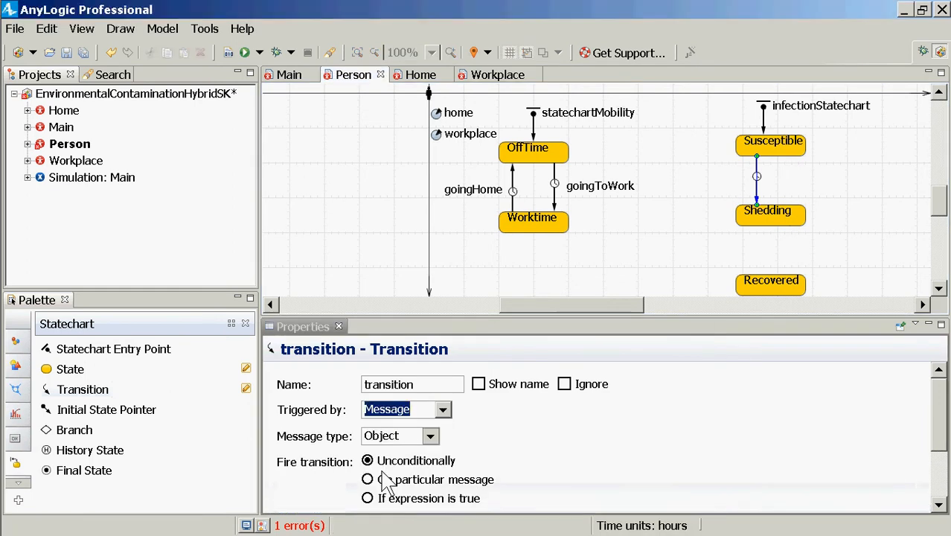
{"action": "double_click", "coordinate": [430, 386]}
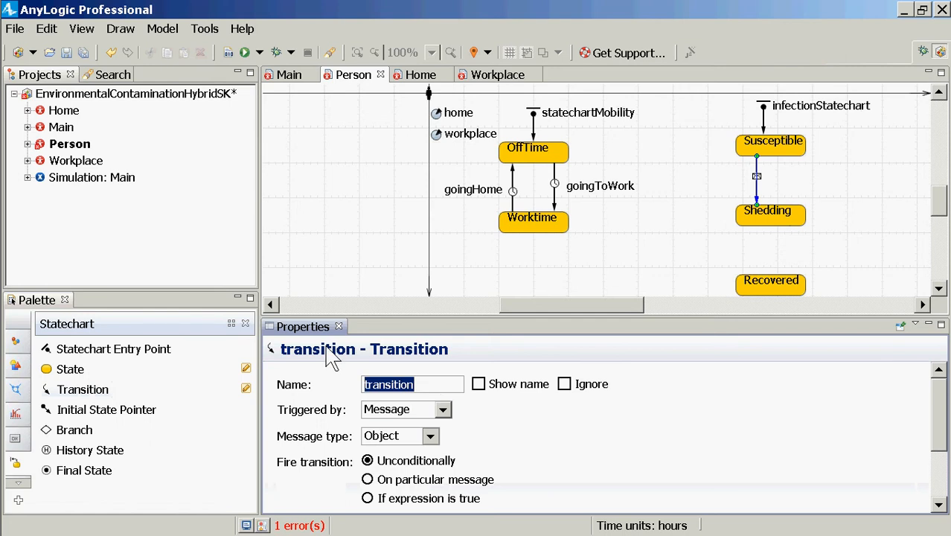
{"action": "type", "text": "initialINfec"}
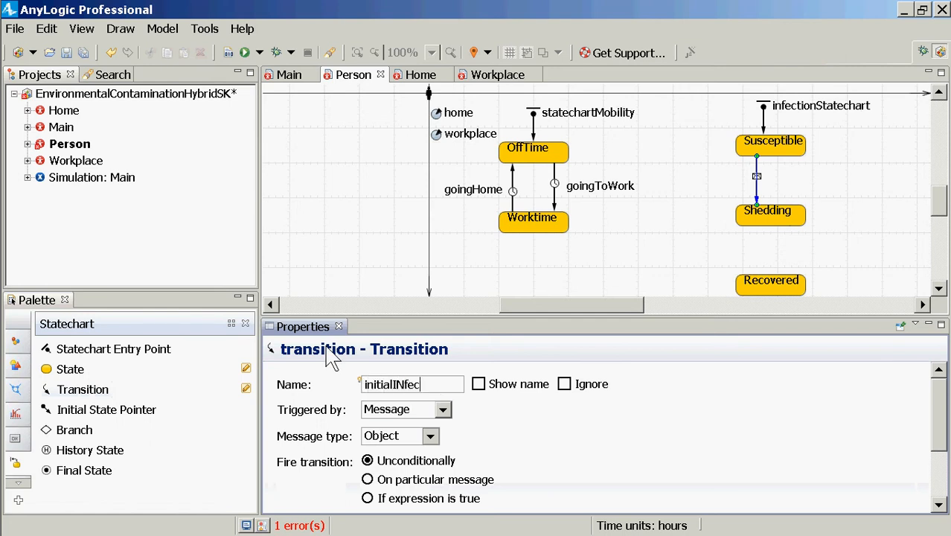
{"action": "key", "text": "BackSpace"}
{"action": "key", "text": "BackSpace"}
{"action": "key", "text": "BackSpace"}
{"action": "key", "text": "BackSpace"}
{"action": "type", "text": "nfection"}
{"action": "key", "text": "Return"}
{"action": "key", "text": "ctrl+s"}
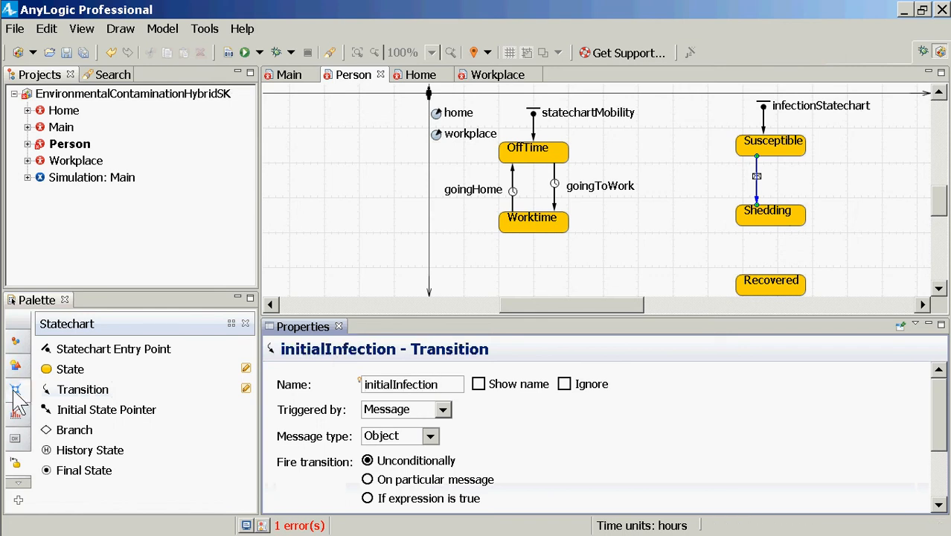
Draw a second transition from Susceptible to Shedding, parallel to initialInfection, and name it environmentalInfection
{"action": "left_click", "coordinate": [119, 389]}
{"action": "left_click_drag", "start_coordinate": [753, 238], "coordinate": [795, 210]}
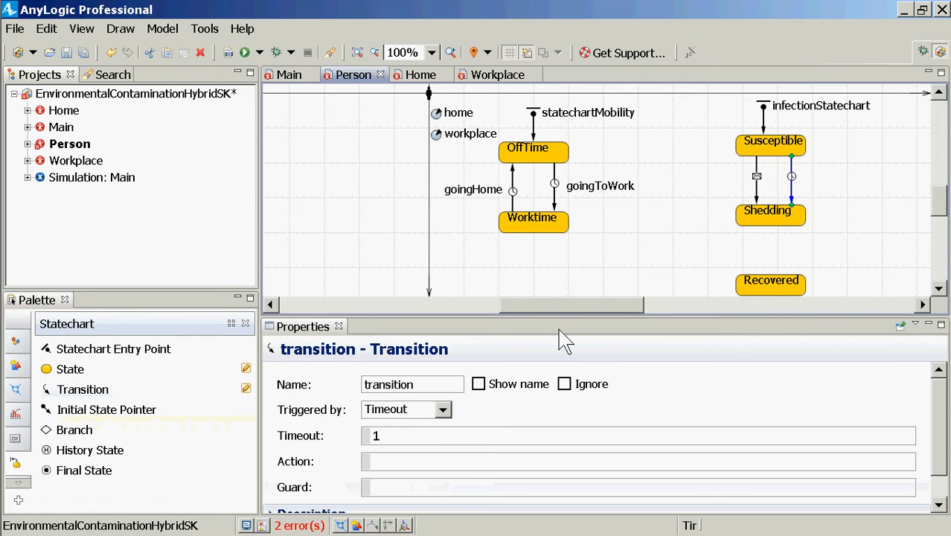
{"action": "left_click_drag", "start_coordinate": [432, 383], "coordinate": [336, 383]}
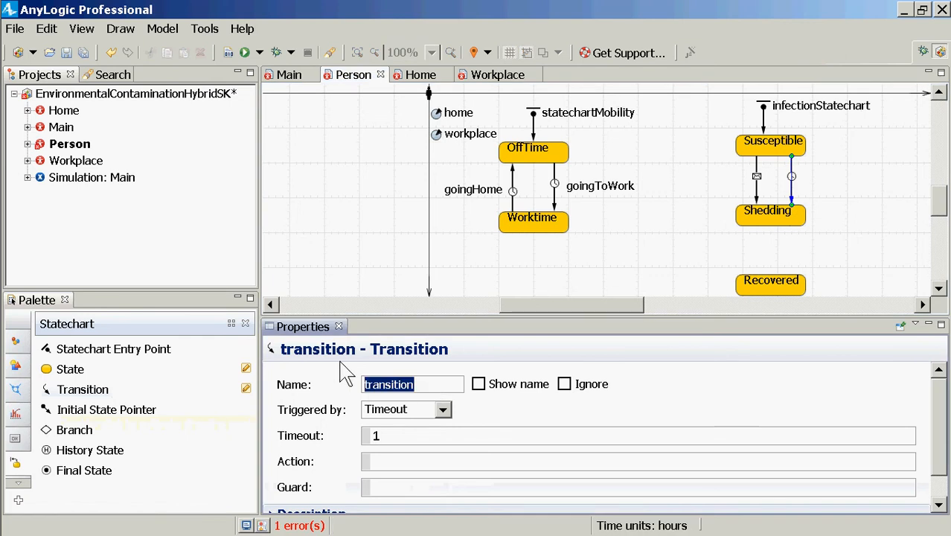
{"action": "type", "text": "environmental"}
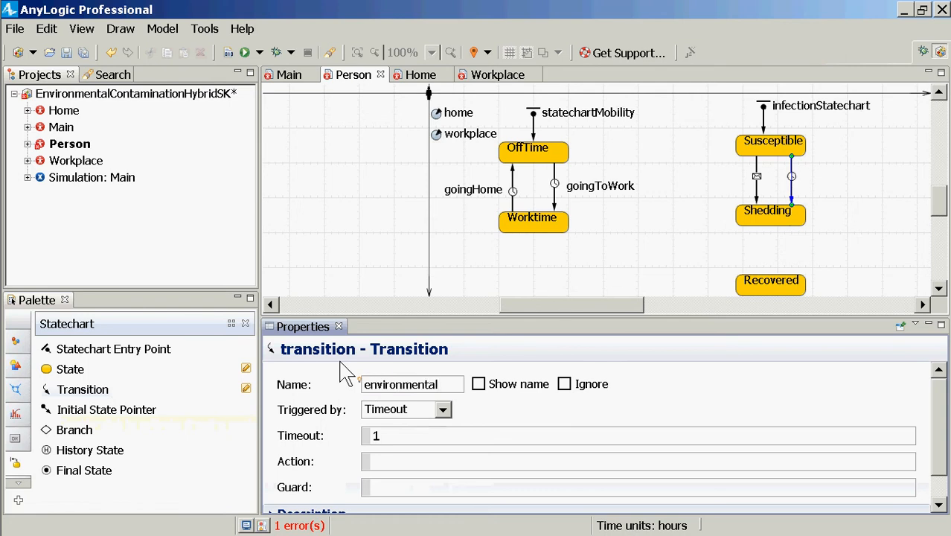
{"action": "type", "text": "Infection"}
Set the environmentalInfection transition to be triggered by Rate with a rate of 0, and save the model
{"action": "left_click", "coordinate": [443, 411]}
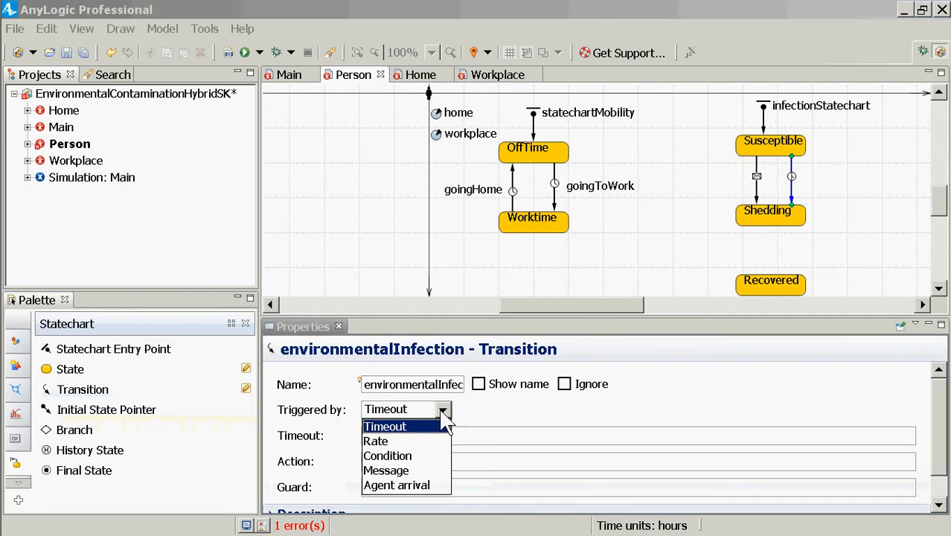
{"action": "left_click", "coordinate": [413, 442]}
{"action": "left_click", "coordinate": [362, 436]}
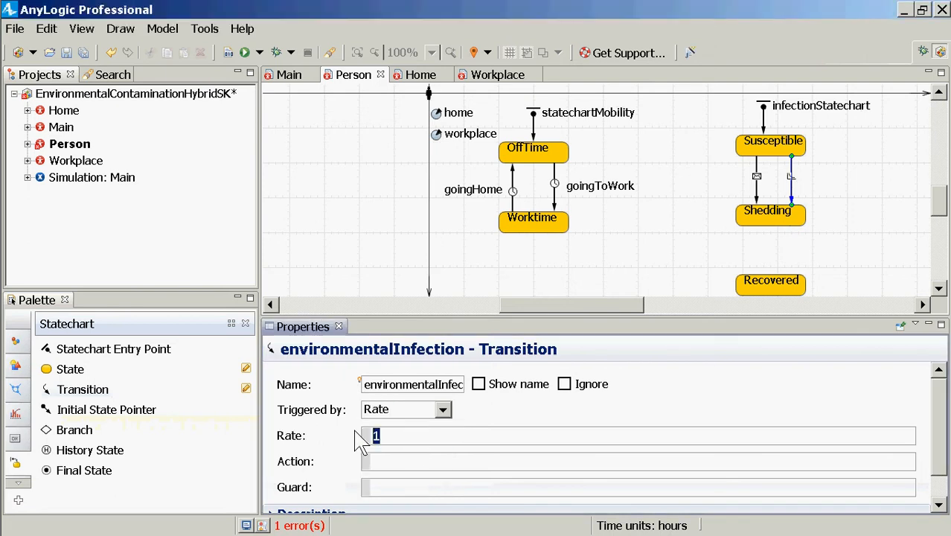
{"action": "type", "text": "0"}
{"action": "key", "text": "ctrl+s"}
{"action": "key", "text": "ctrl+s"}
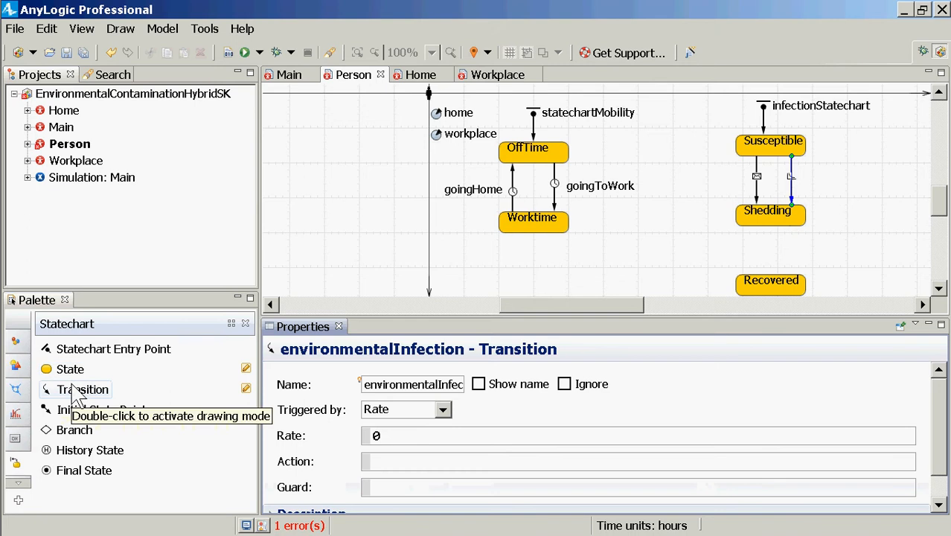
{"action": "left_click_drag", "start_coordinate": [422, 385], "coordinate": [545, 389]}
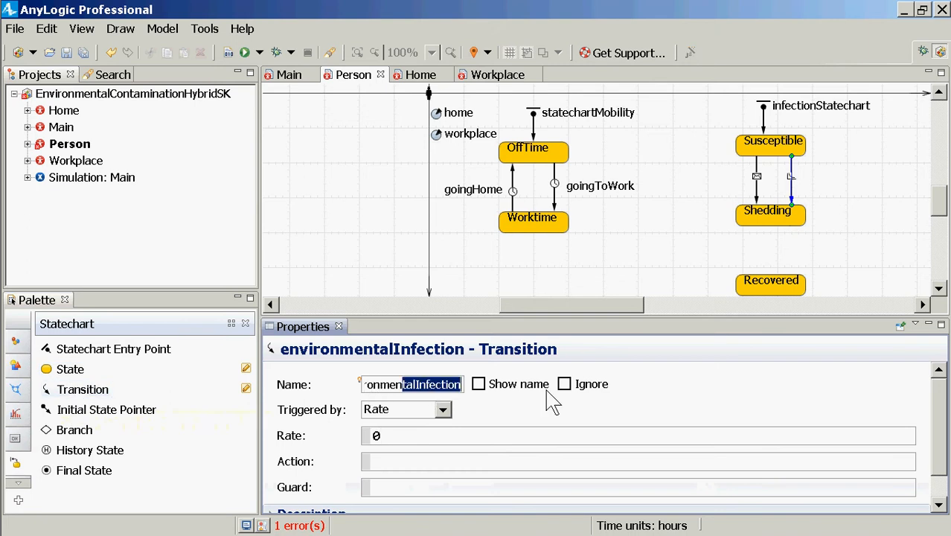
Draw a transition from the Shedding state down to the Recovered state, attached at both ends
{"action": "left_click", "coordinate": [388, 440]}
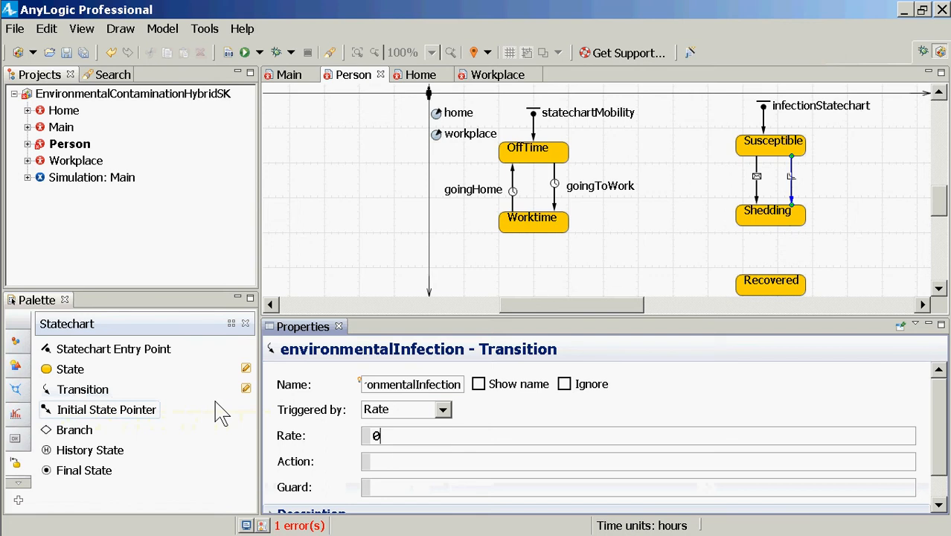
{"action": "left_click", "coordinate": [415, 386]}
{"action": "left_click", "coordinate": [83, 389]}
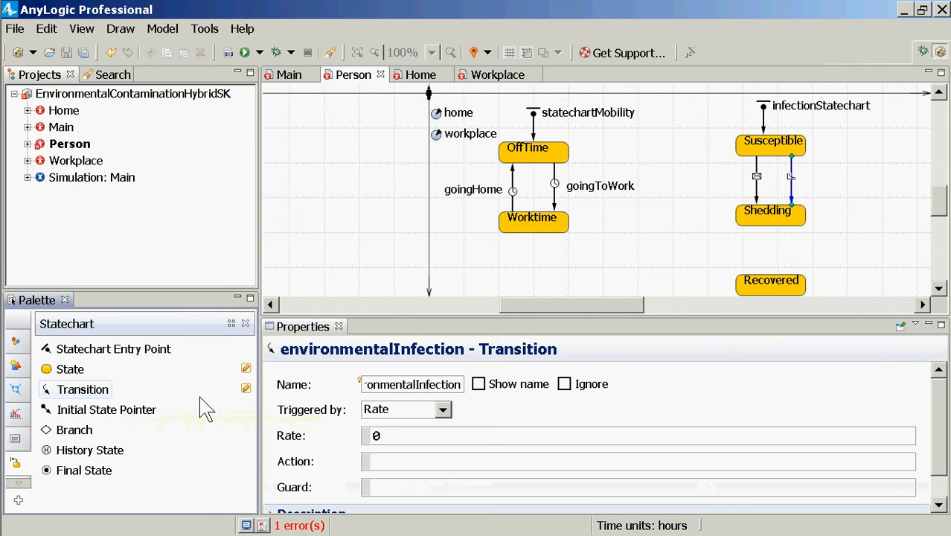
{"action": "left_click", "coordinate": [777, 254]}
{"action": "left_click_drag", "start_coordinate": [778, 254], "coordinate": [770, 225]}
{"action": "left_click", "coordinate": [766, 278]}
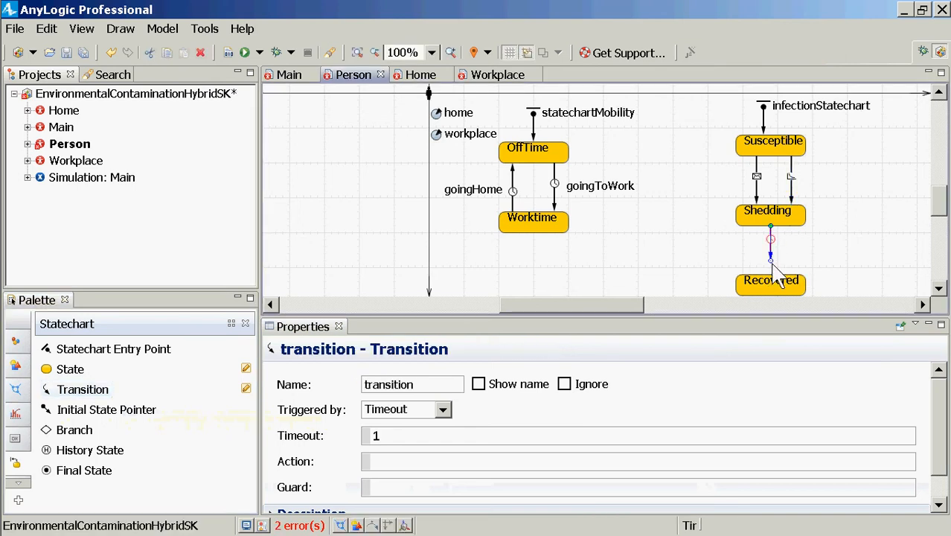
Show the names of the initialInfection and environmentalInfection transitions and place each label beside its own arrow, outside the pair
{"action": "left_click", "coordinate": [756, 185]}
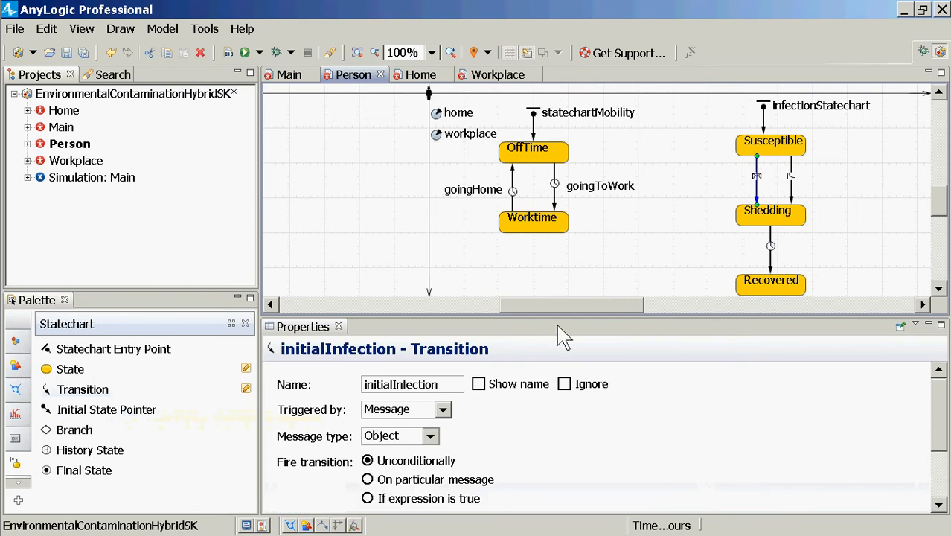
{"action": "left_click", "coordinate": [525, 389]}
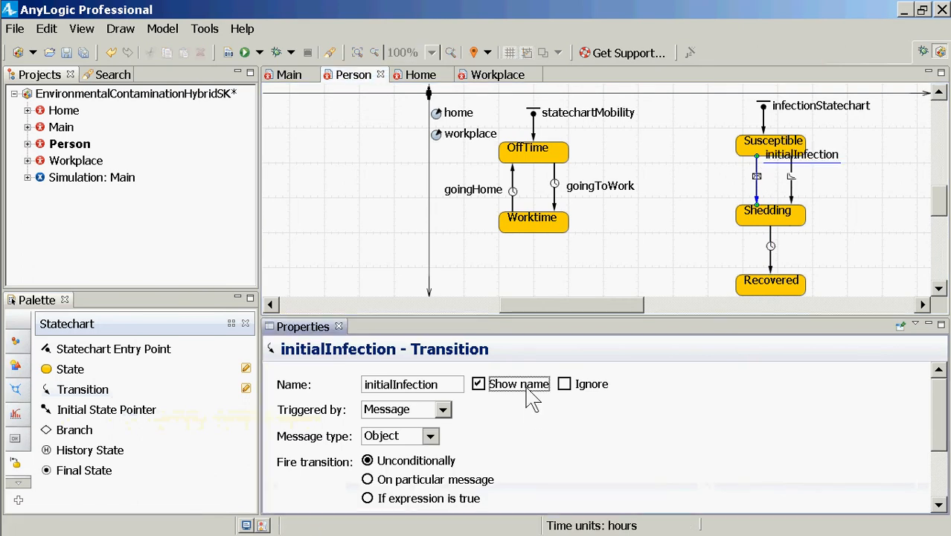
{"action": "left_click_drag", "start_coordinate": [784, 157], "coordinate": [684, 178]}
{"action": "left_click", "coordinate": [793, 164]}
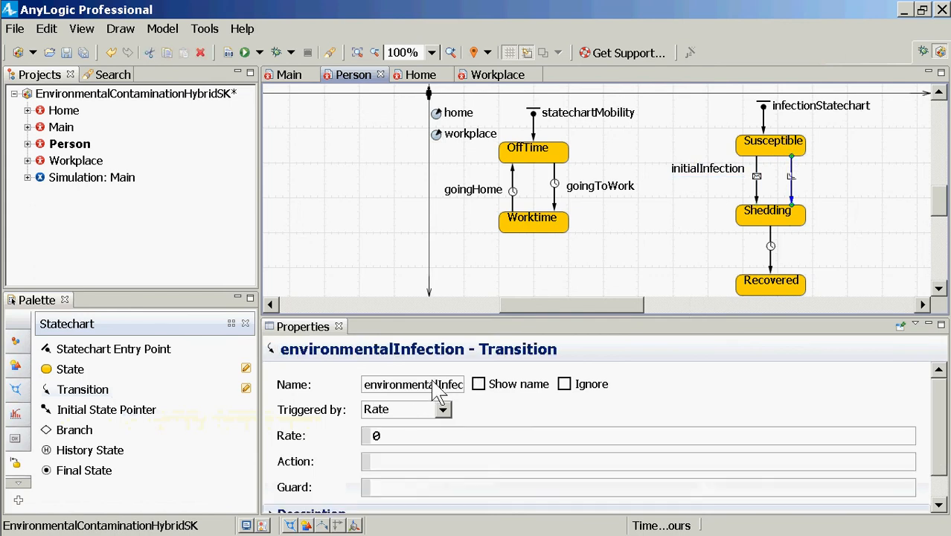
{"action": "left_click", "coordinate": [500, 385]}
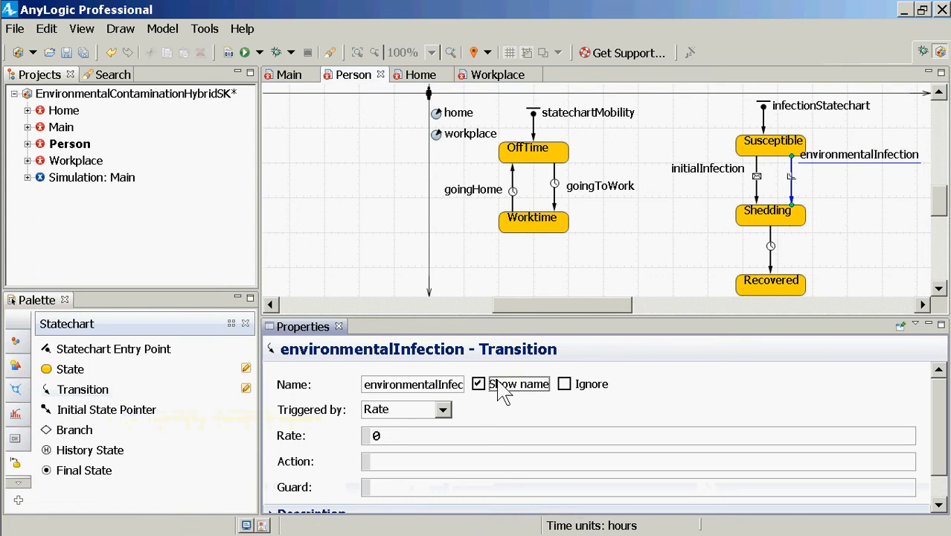
{"action": "left_click_drag", "start_coordinate": [880, 163], "coordinate": [884, 185]}
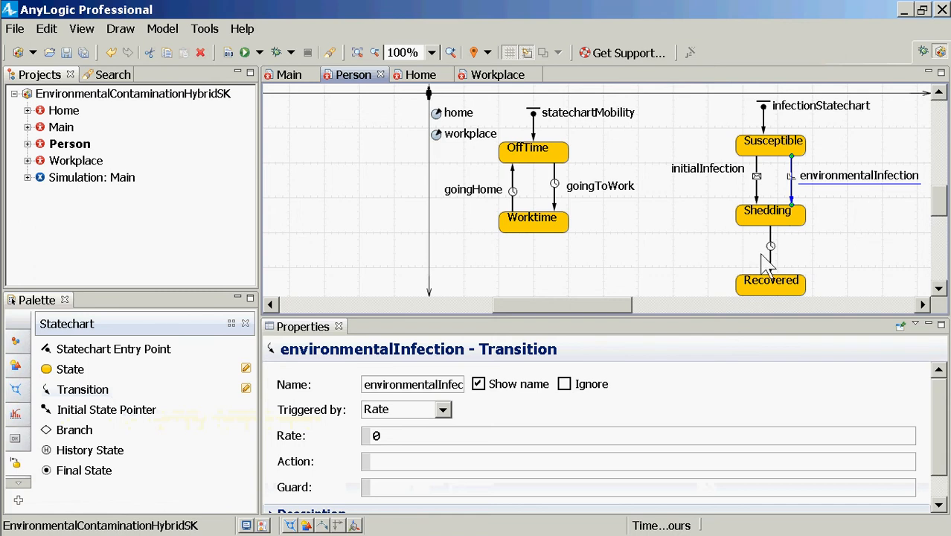
Name the Shedding-to-Recovered transition recovery and keep it triggered by Timeout
{"action": "left_click", "coordinate": [770, 262]}
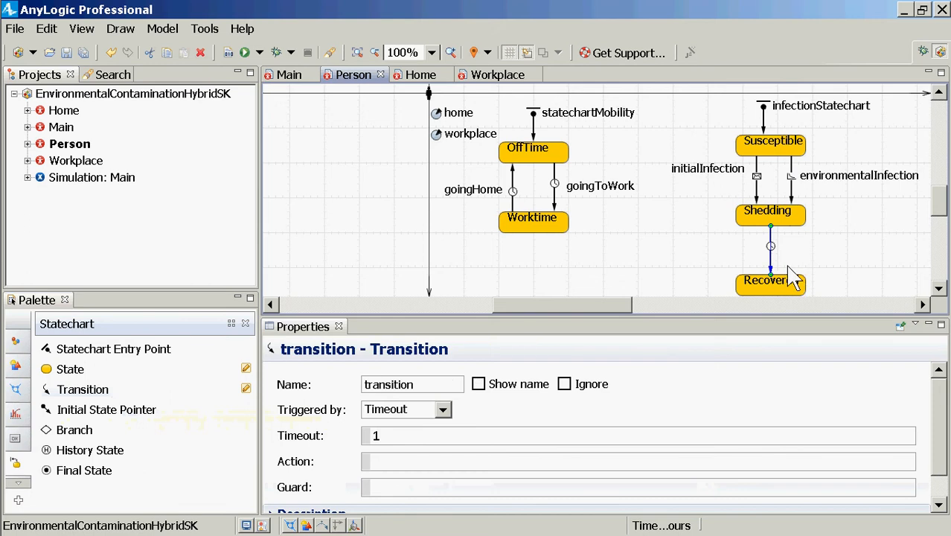
{"action": "double_click", "coordinate": [430, 383]}
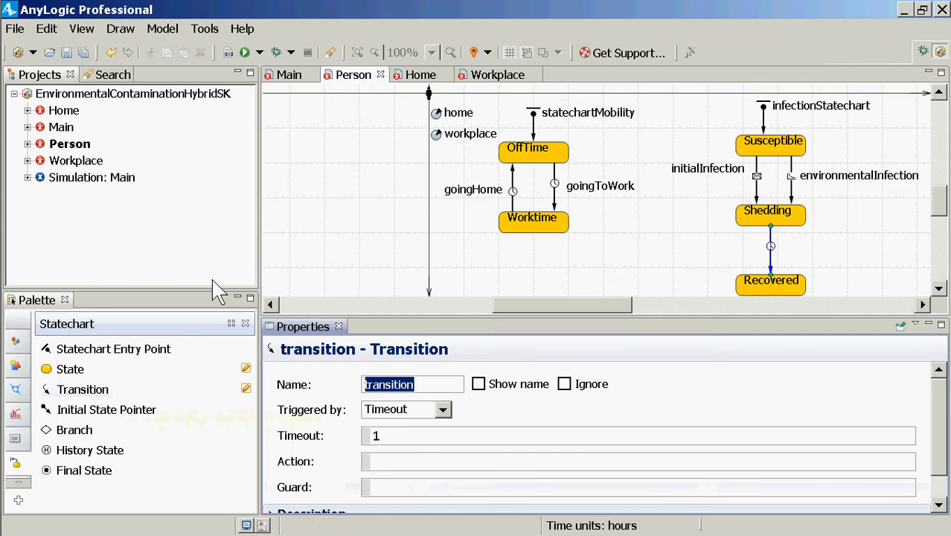
{"action": "type", "text": "recovery"}
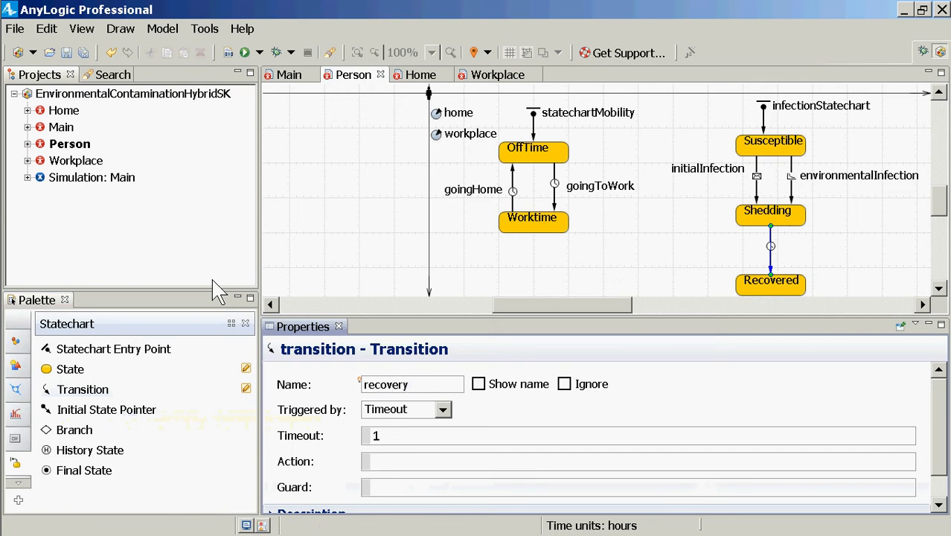
{"action": "left_click", "coordinate": [443, 413]}
{"action": "left_click", "coordinate": [443, 414]}
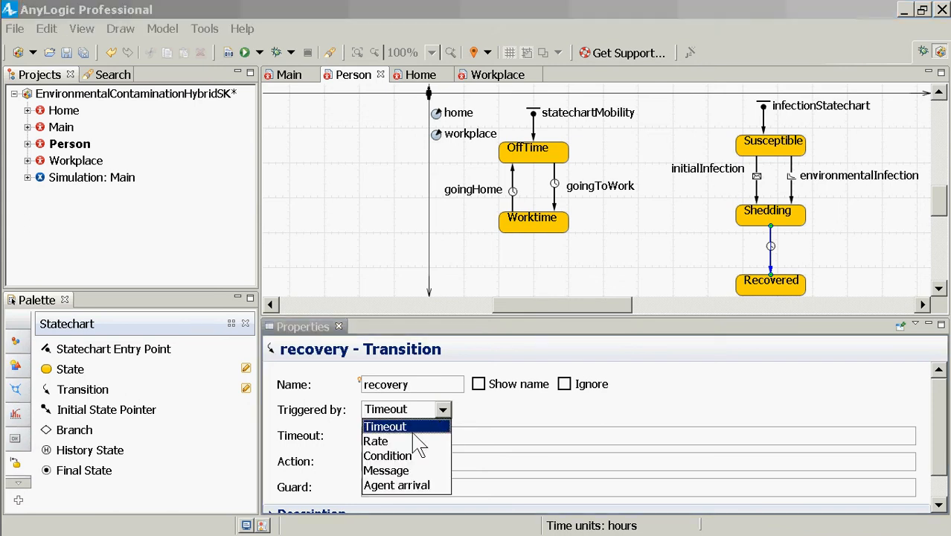
{"action": "key", "text": "Down"}
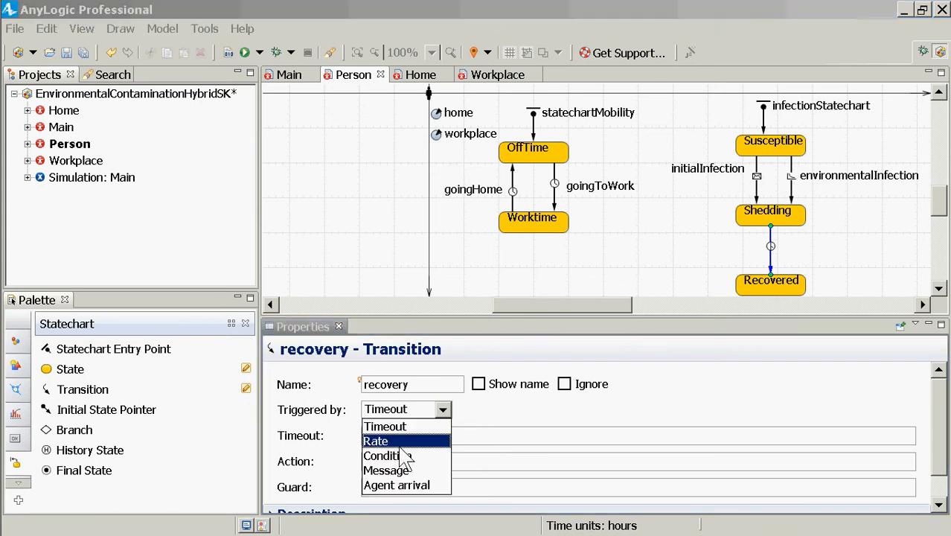
{"action": "key", "text": "Down"}
{"action": "key", "text": "Up"}
{"action": "key", "text": "Up"}
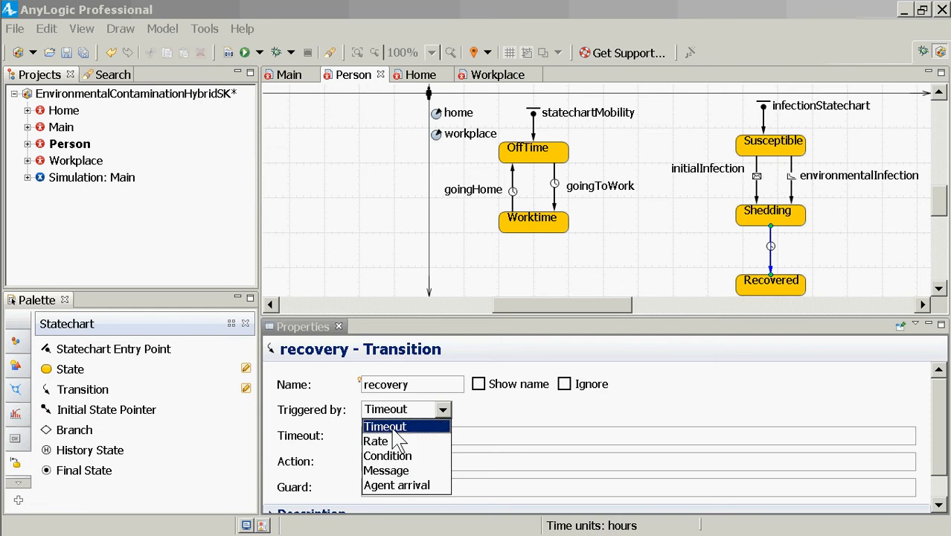
{"action": "key", "text": "Return"}
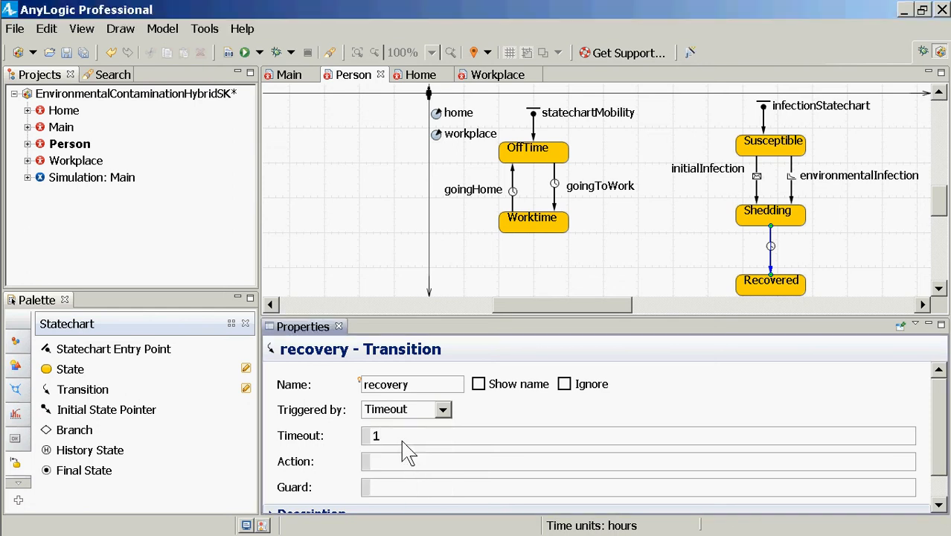
Set the recovery transition's timeout to 7*day()
{"action": "key", "text": "BackSpace"}
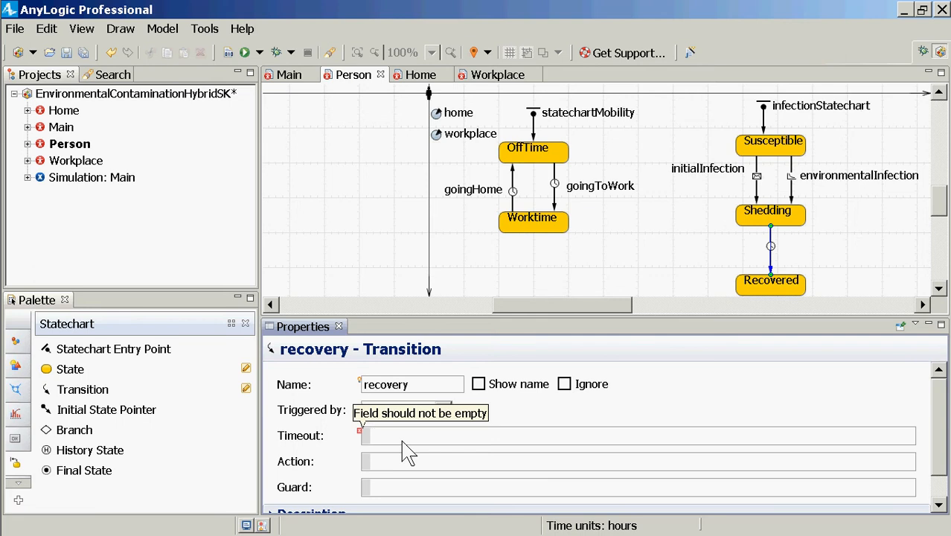
{"action": "type", "text": "10"}
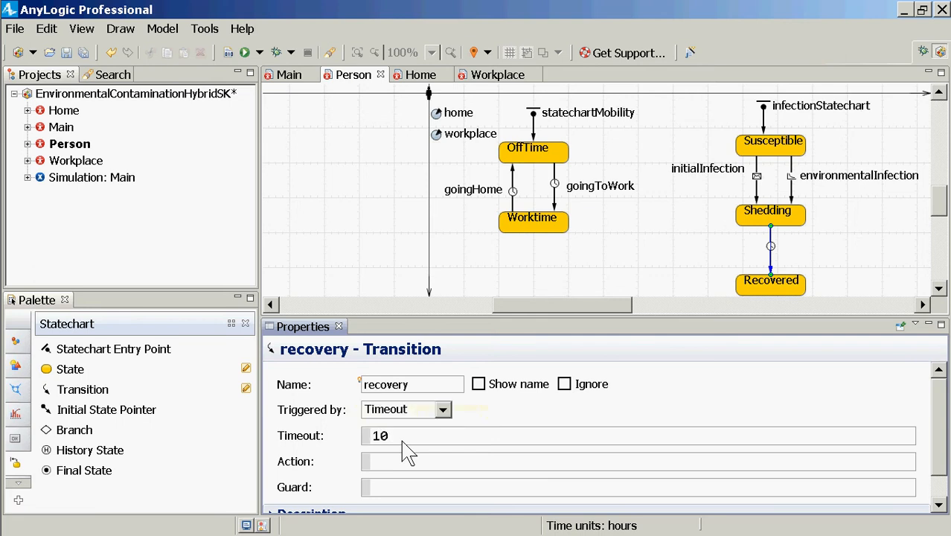
{"action": "key", "text": "BackSpace"}
{"action": "key", "text": "BackSpace"}
{"action": "type", "text": "1"}
{"action": "key", "text": "BackSpace"}
{"action": "type", "text": "67"}
{"action": "key", "text": "BackSpace"}
{"action": "key", "text": "BackSpace"}
{"action": "type", "text": "7*days()"}
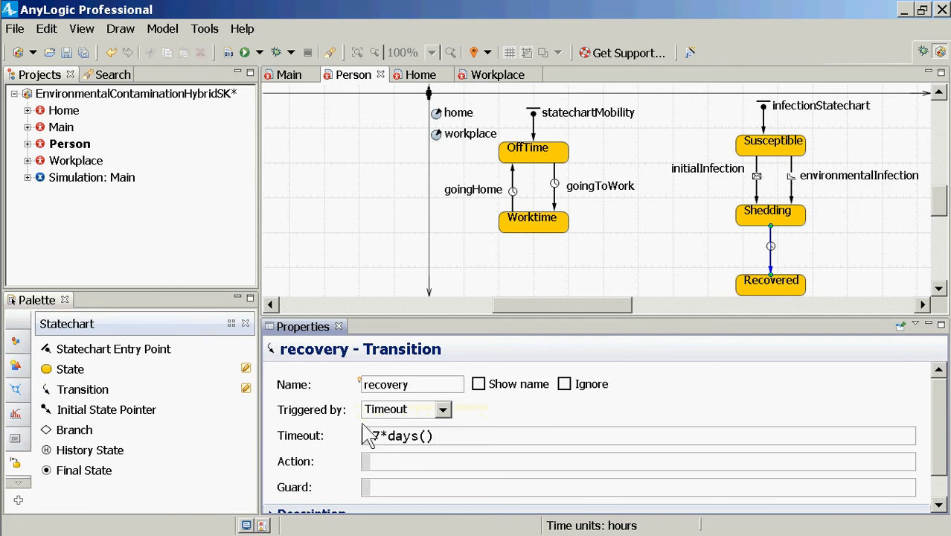
{"action": "key", "text": "BackSpace"}
{"action": "key", "text": "BackSpace"}
{"action": "key", "text": "BackSpace"}
{"action": "type", "text": "("}
{"action": "key", "text": "Right"}
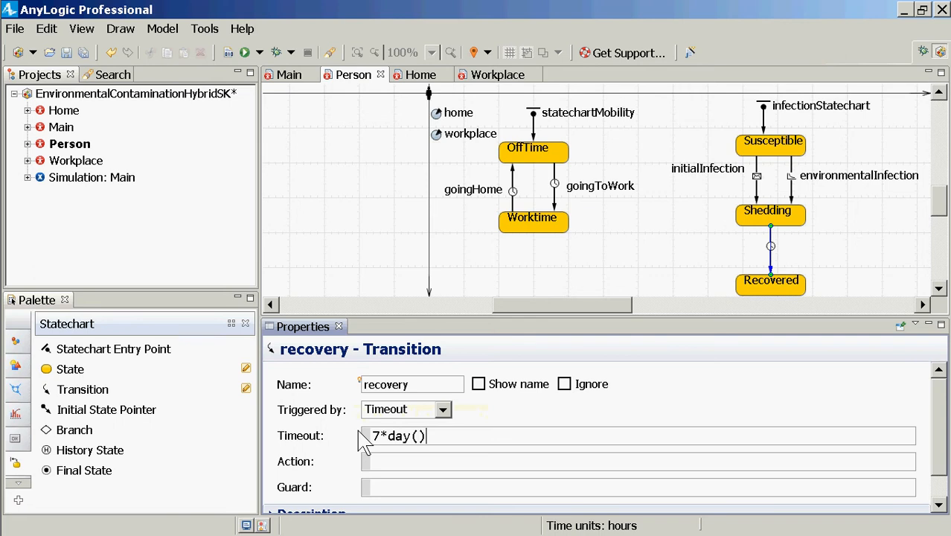
{"action": "left_click", "coordinate": [792, 192]}
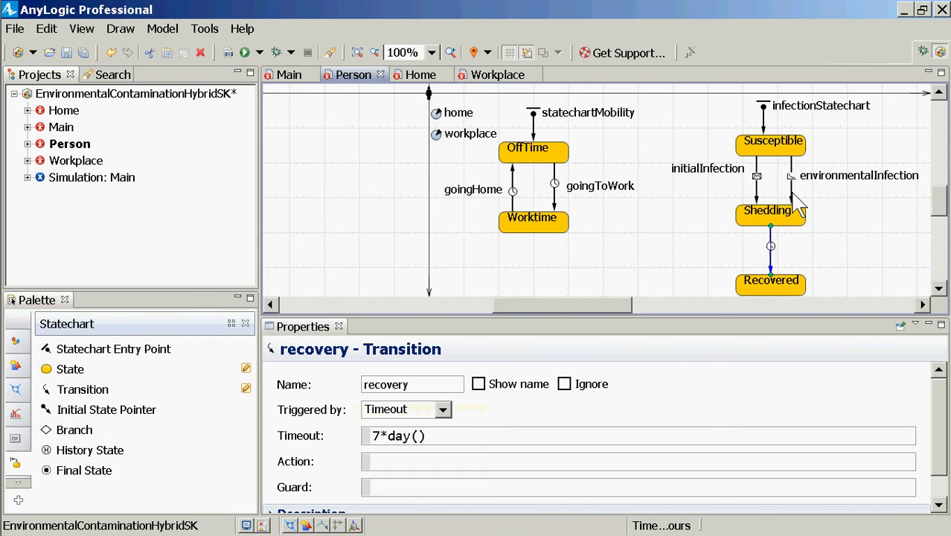
{"action": "right_click", "coordinate": [773, 175]}
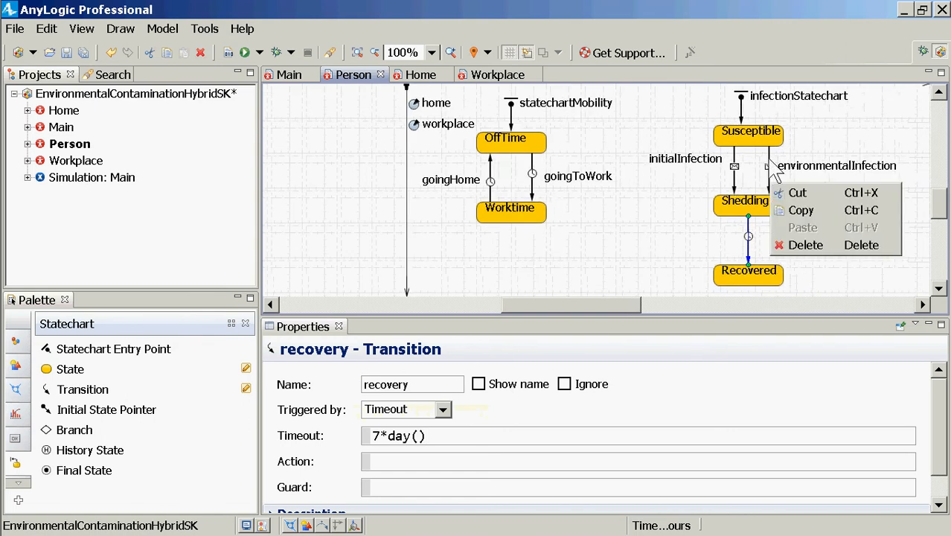
{"action": "left_click", "coordinate": [882, 111]}
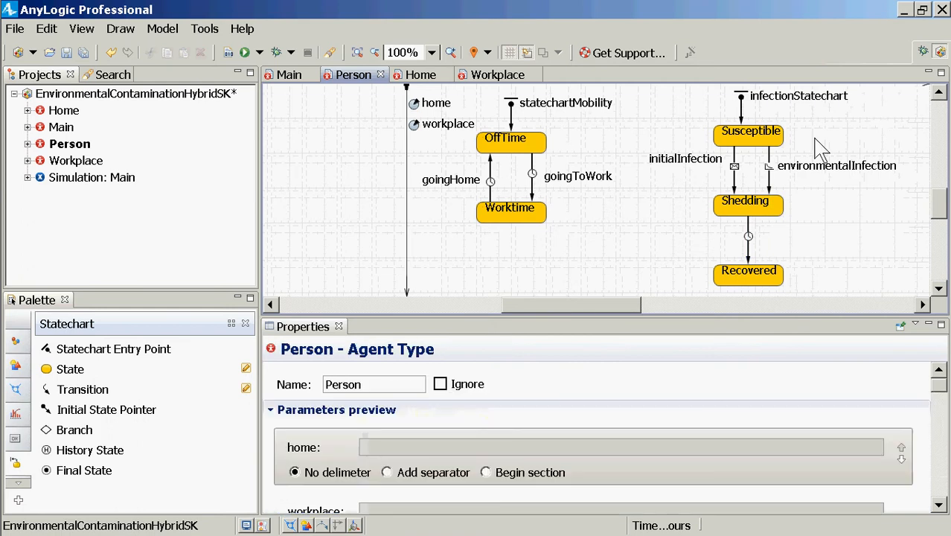
{"action": "left_click", "coordinate": [733, 182]}
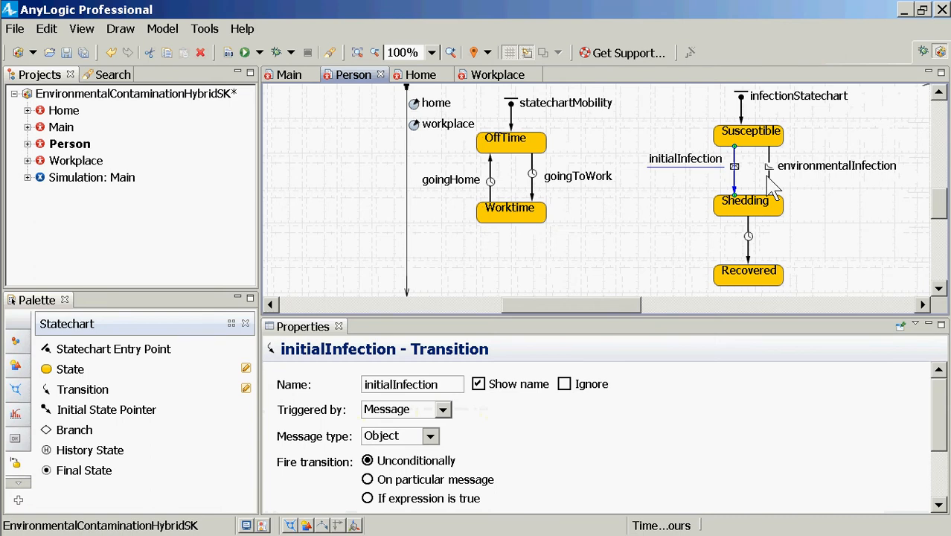
{"action": "left_click", "coordinate": [749, 237]}
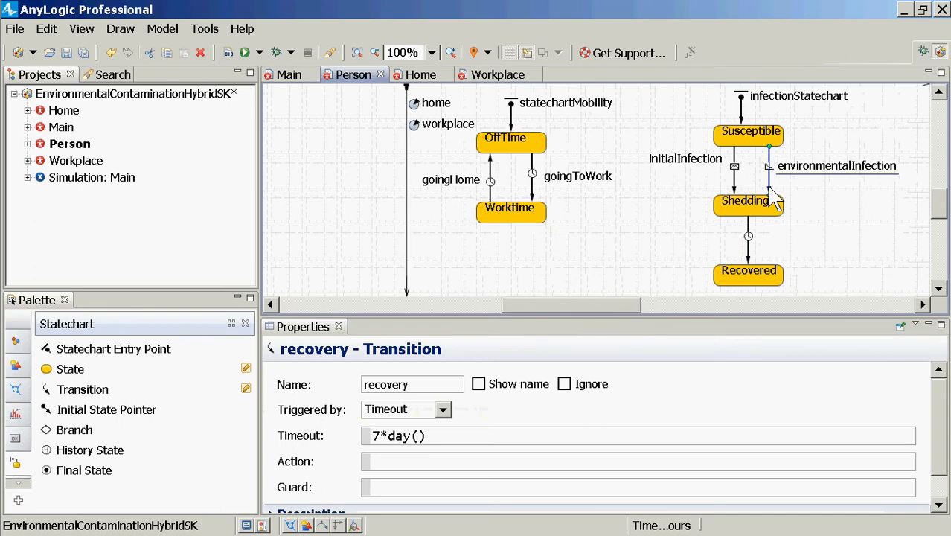
{"action": "left_click", "coordinate": [770, 192]}
Show the recovery transition's name, place the label beside its arrow between Shedding and Recovered, and save the model
{"action": "left_click", "coordinate": [749, 255]}
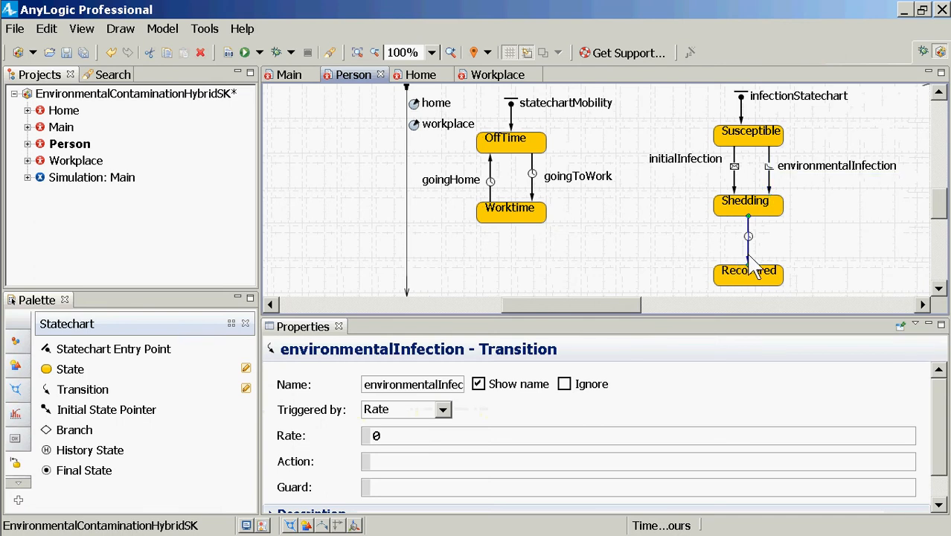
{"action": "left_click", "coordinate": [501, 385]}
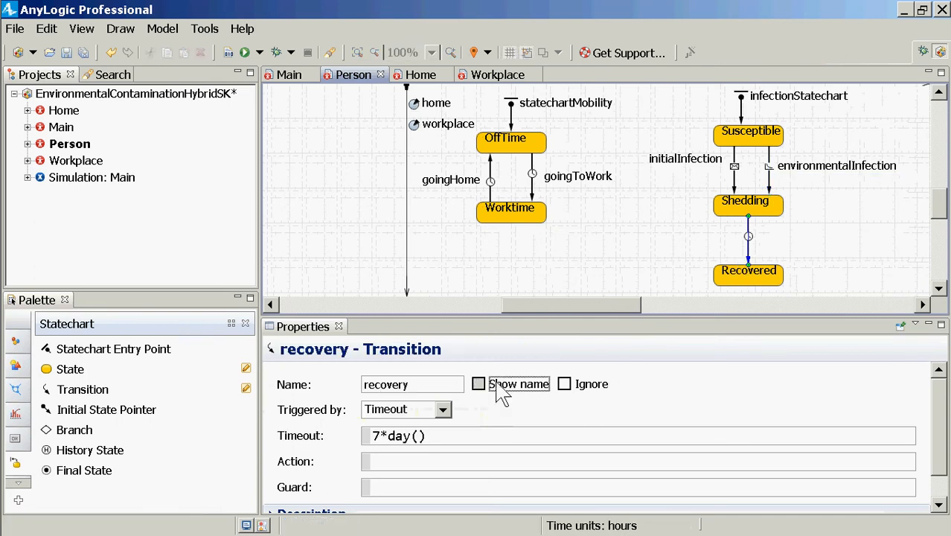
{"action": "left_click_drag", "start_coordinate": [785, 221], "coordinate": [795, 255]}
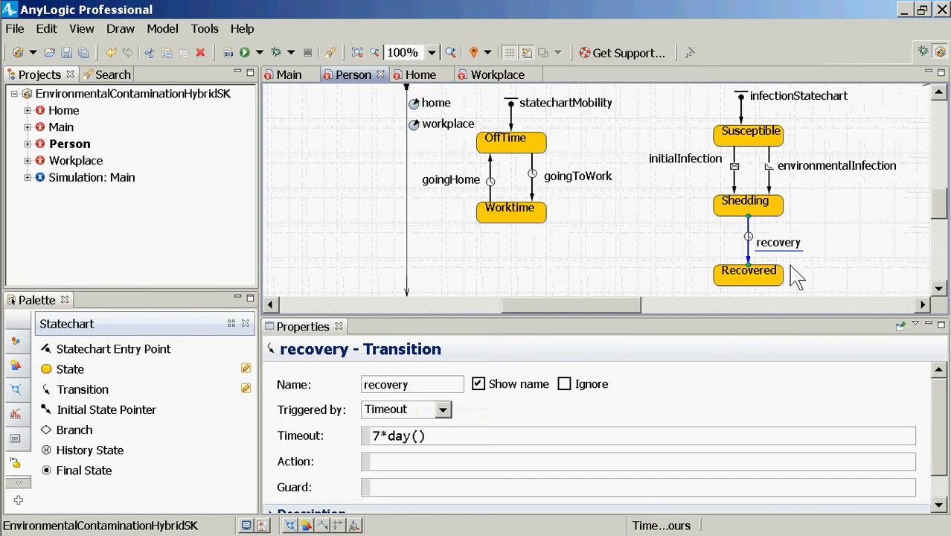
{"action": "left_click", "coordinate": [770, 183]}
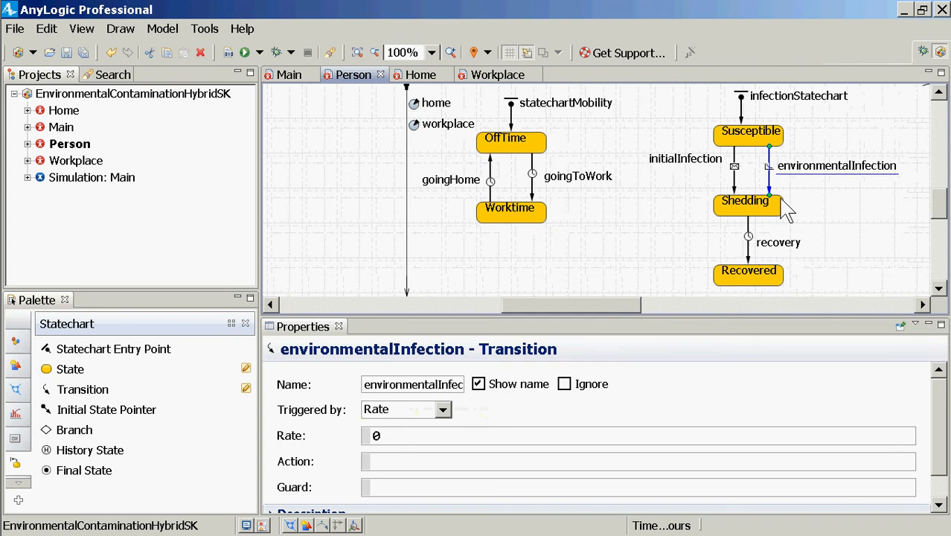
{"action": "key", "text": "ctrl+s"}
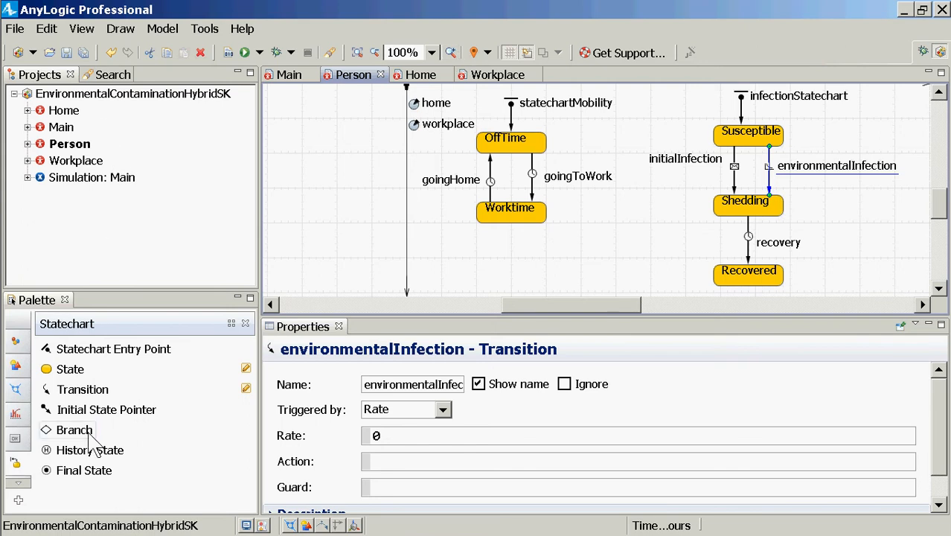
Add a variable named color to the Person agent, between the statechartMobility and infectionStatechart entry points
{"action": "left_click", "coordinate": [21, 343]}
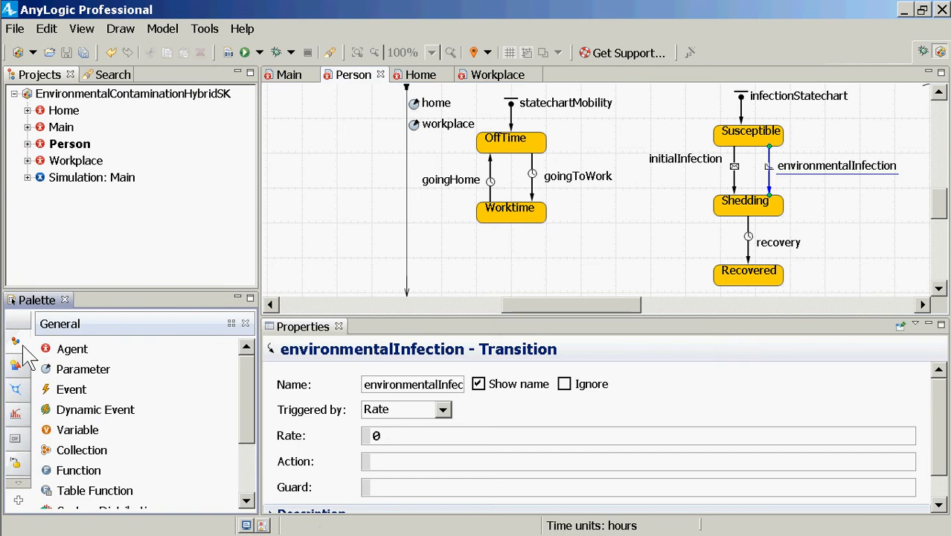
{"action": "left_click", "coordinate": [62, 436]}
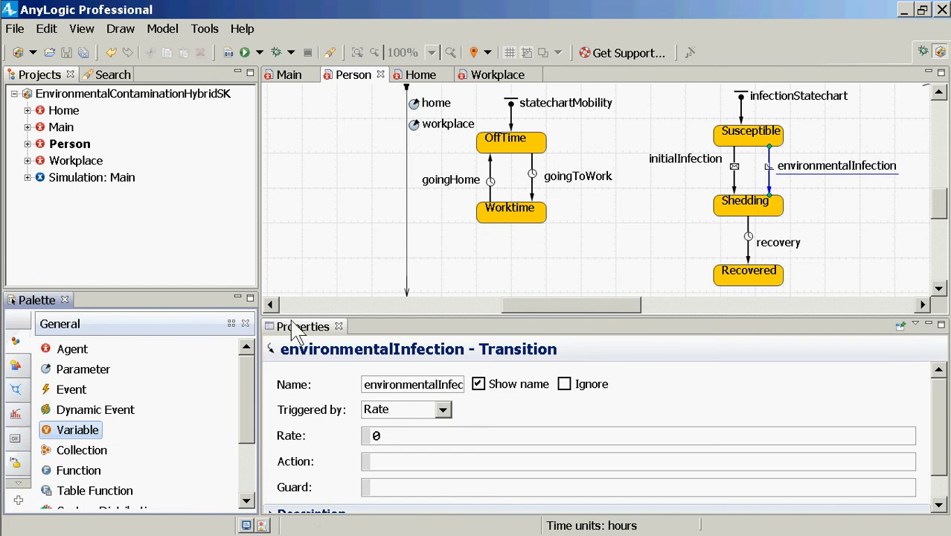
{"action": "left_click", "coordinate": [638, 98]}
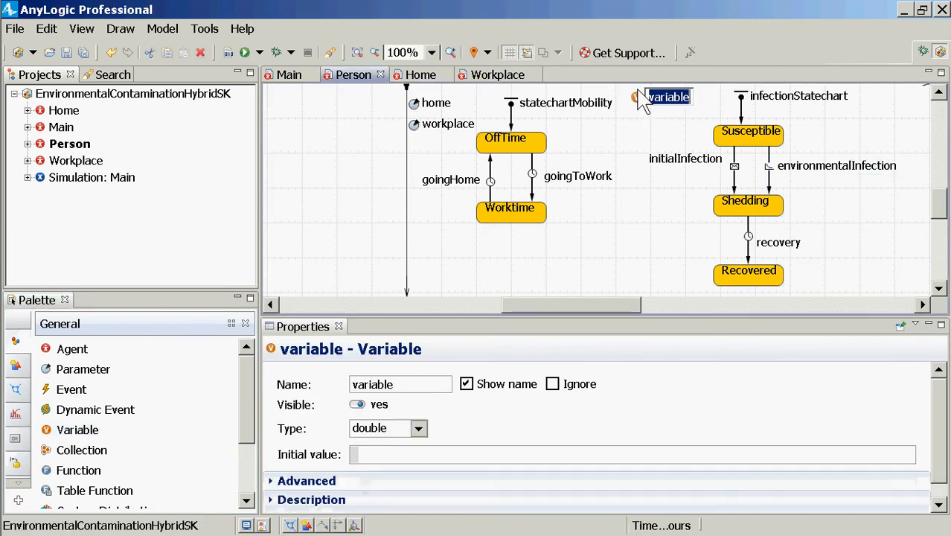
{"action": "type", "text": "color"}
{"action": "key", "text": "Return"}
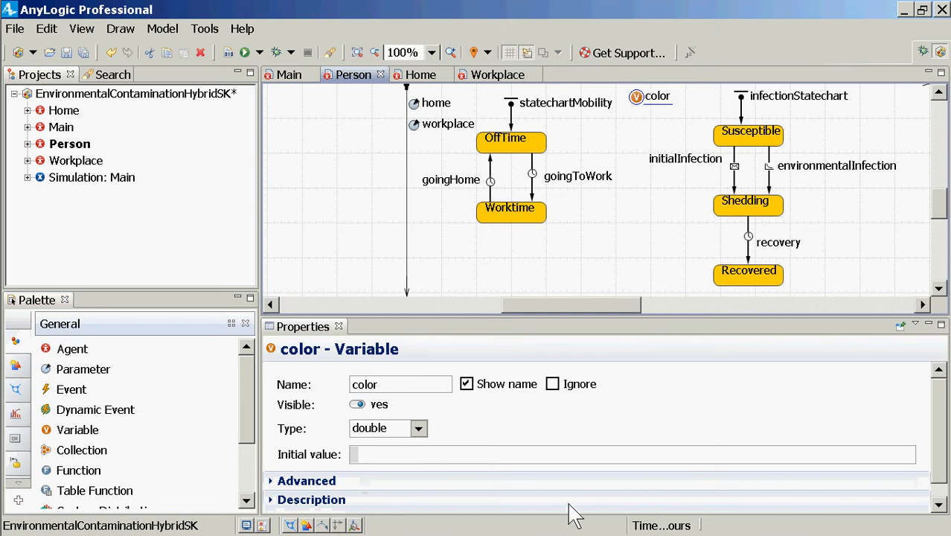
Set the color variable's type to Other with the class Color
{"action": "left_click", "coordinate": [419, 429]}
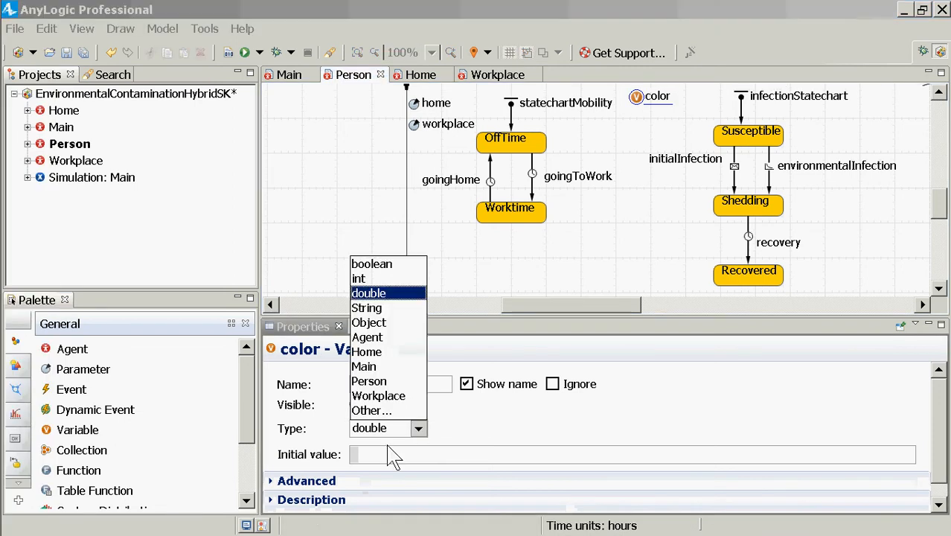
{"action": "left_click", "coordinate": [372, 410]}
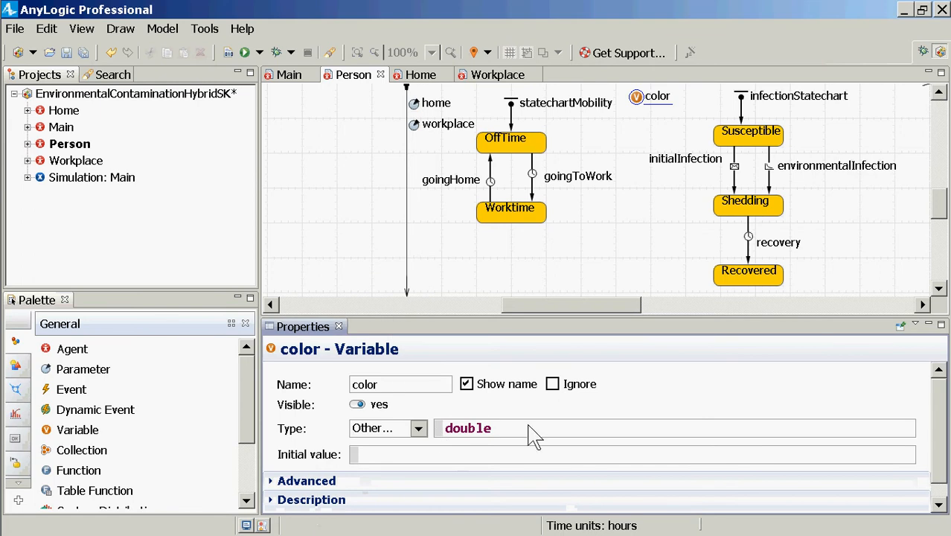
{"action": "left_click_drag", "start_coordinate": [530, 434], "coordinate": [381, 420]}
{"action": "type", "text": "Coo"}
{"action": "key", "text": "BackSpace"}
{"action": "type", "text": "o"}
{"action": "key", "text": "BackSpace"}
{"action": "type", "text": "lor"}
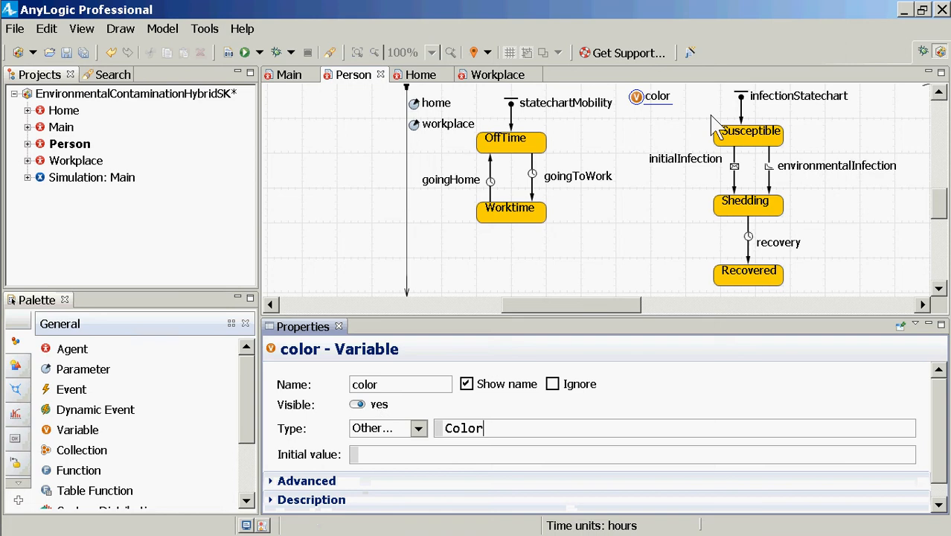
Set the fill color of the Susceptible state to lime
{"action": "left_click", "coordinate": [753, 137]}
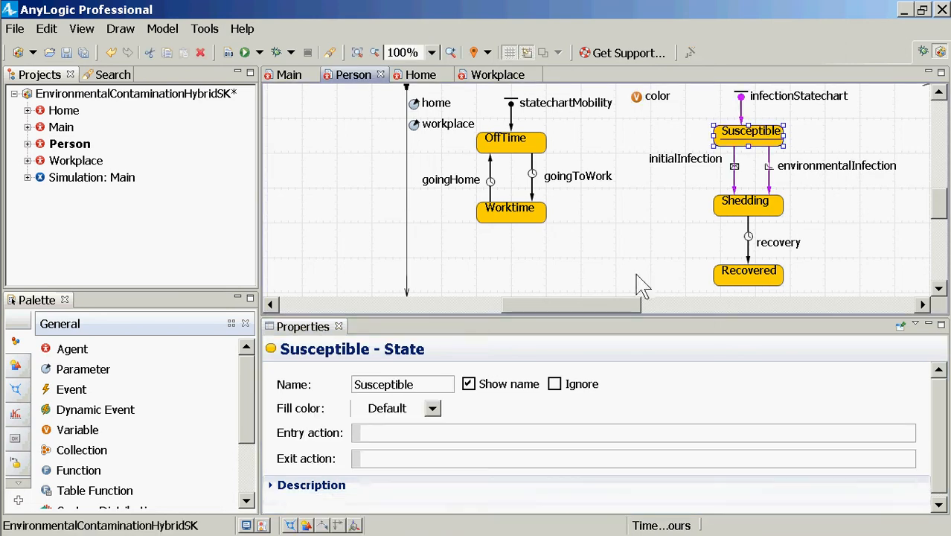
{"action": "left_click", "coordinate": [434, 412]}
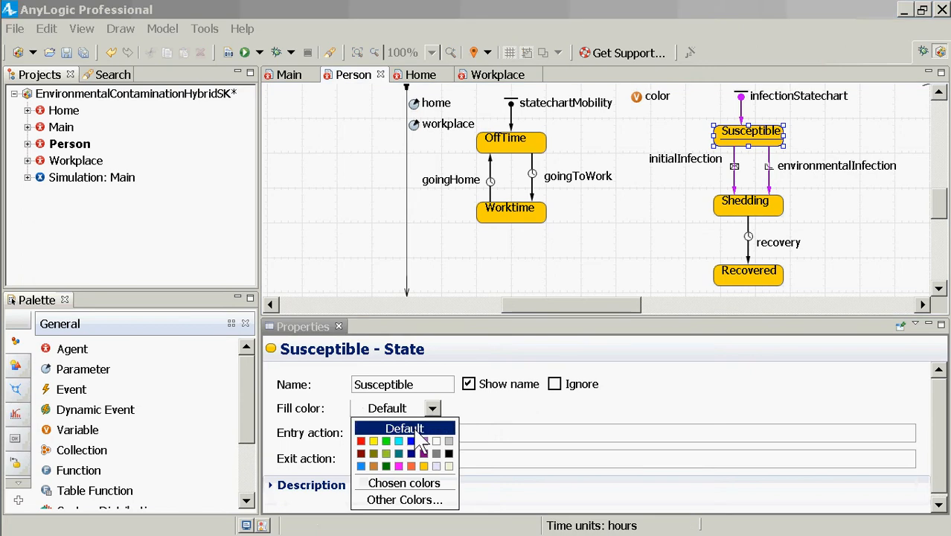
{"action": "left_click", "coordinate": [386, 442]}
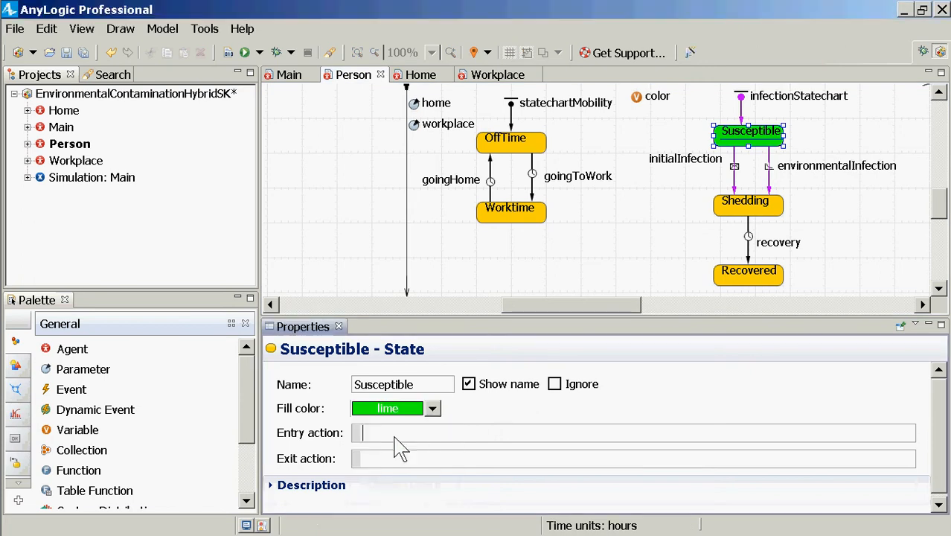
Enter "color = GREEN;" as the Susceptible state's entry action and copy the whole line for reuse
{"action": "type", "text": "k"}
{"action": "key", "text": "BackSpace"}
{"action": "type", "text": "color = green;"}
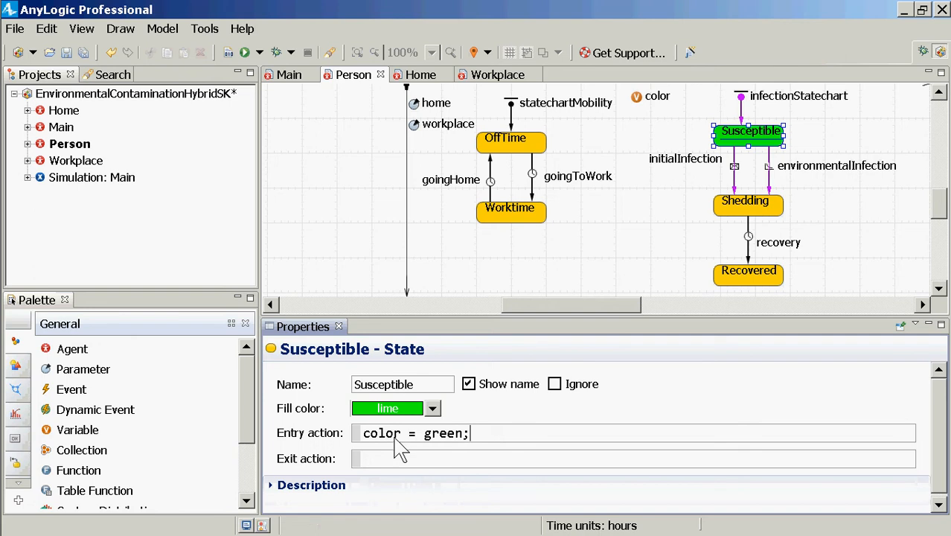
{"action": "key", "text": "ctrl+shift+Left"}
{"action": "type", "text": "GREEN"}
{"action": "key", "text": "End"}
{"action": "key", "text": "Home"}
{"action": "key", "text": "shift+End"}
{"action": "key", "text": "ctrl+c"}
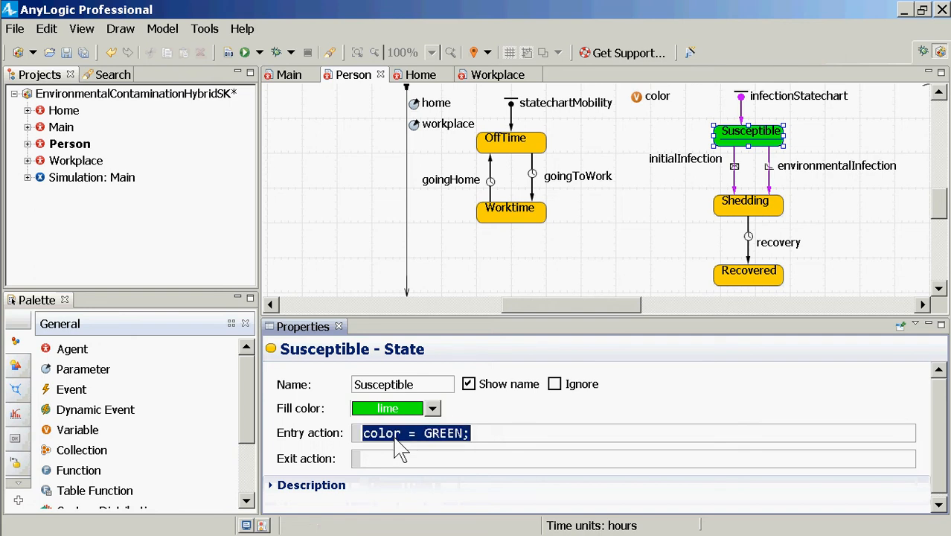
Set the Shedding state's fill color to red and its entry action to "color = RED;", reusing the copied line
{"action": "left_click", "coordinate": [749, 208]}
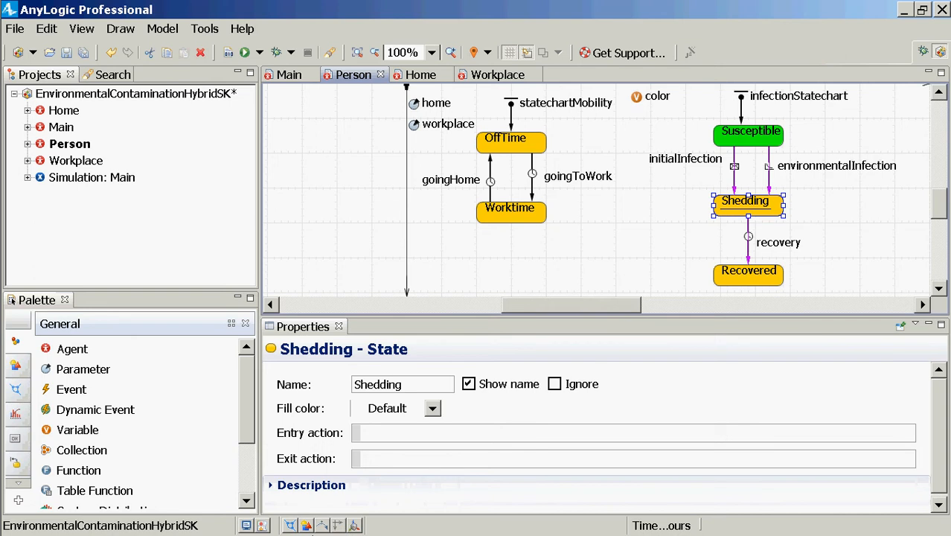
{"action": "left_click", "coordinate": [433, 409]}
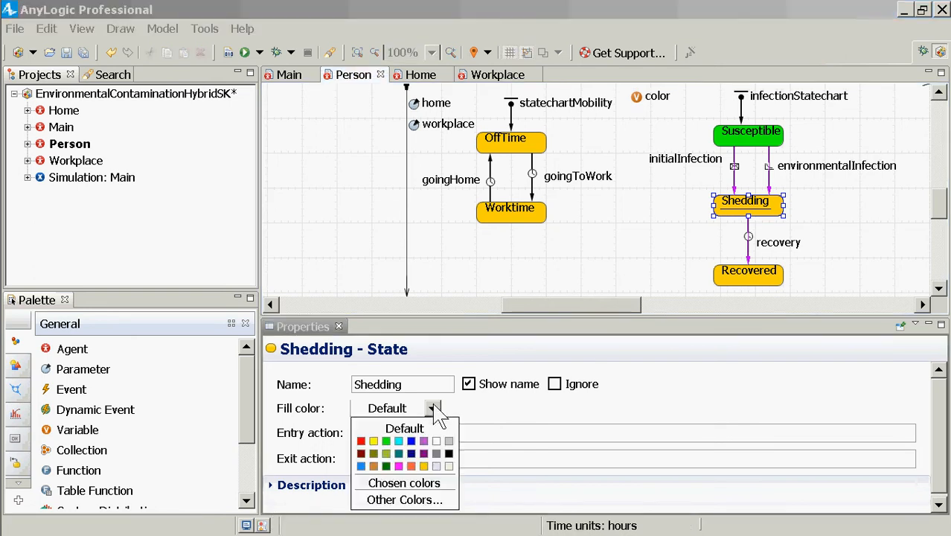
{"action": "left_click", "coordinate": [361, 441]}
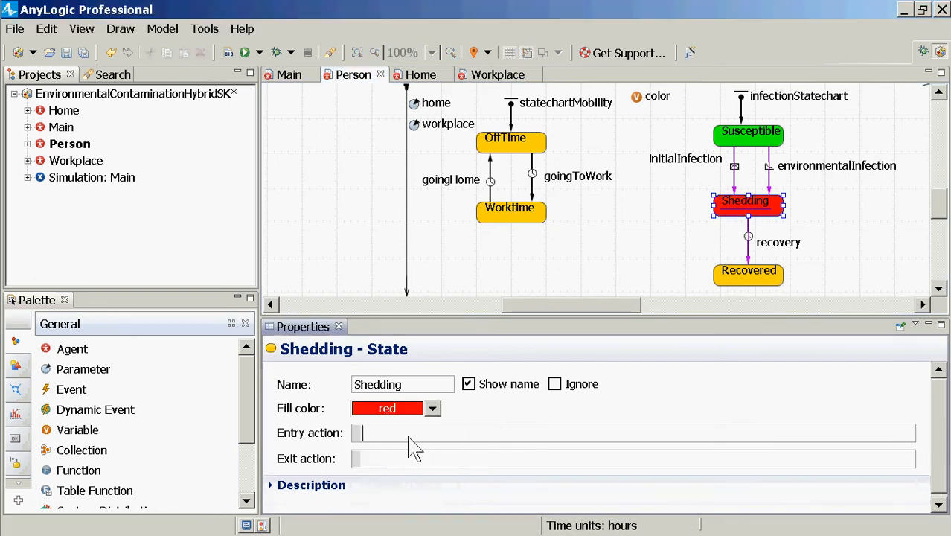
{"action": "key", "text": "ctrl+v"}
{"action": "key", "text": "Left"}
{"action": "key", "text": "BackSpace"}
{"action": "key", "text": "BackSpace"}
{"action": "key", "text": "BackSpace"}
{"action": "key", "text": "BackSpace"}
{"action": "key", "text": "BackSpace"}
{"action": "type", "text": "RED"}
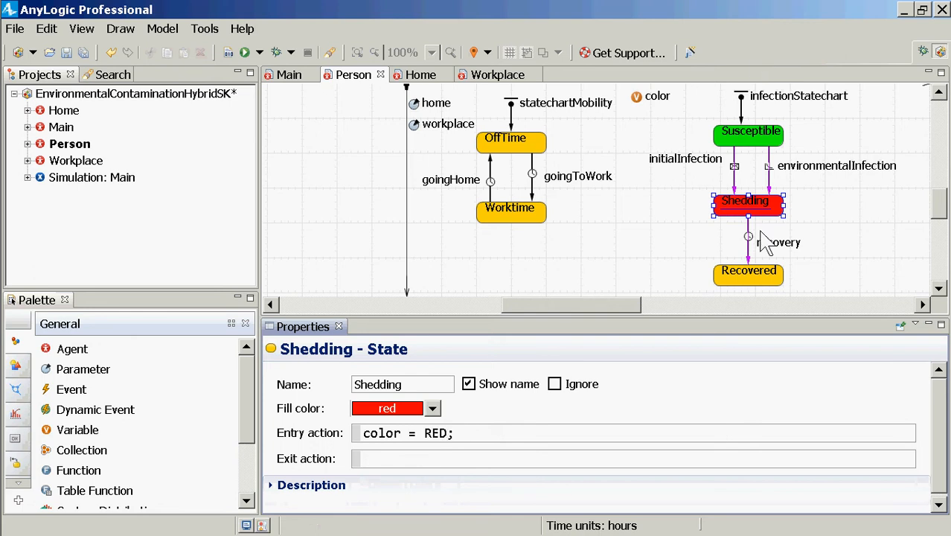
Set the fill color of the Recovered state to gray
{"action": "left_click", "coordinate": [756, 279]}
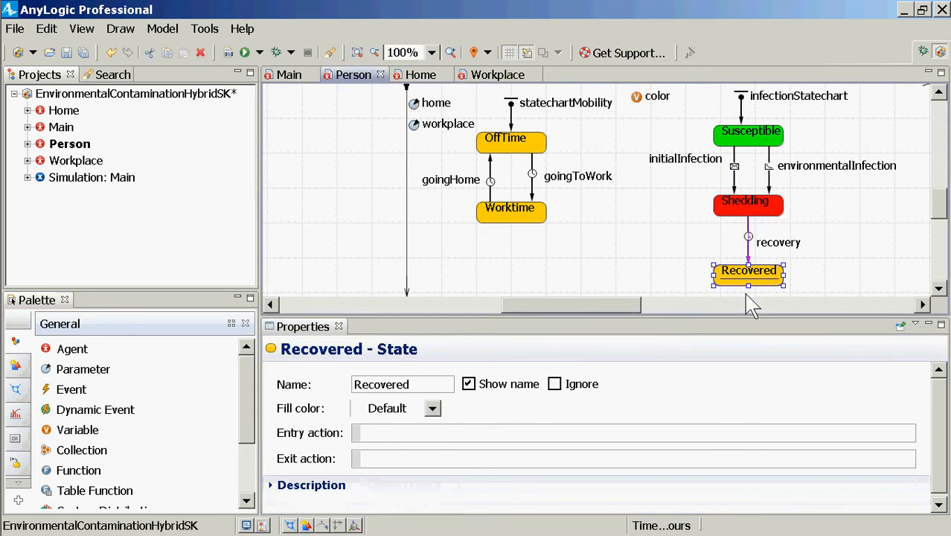
{"action": "left_click", "coordinate": [432, 409]}
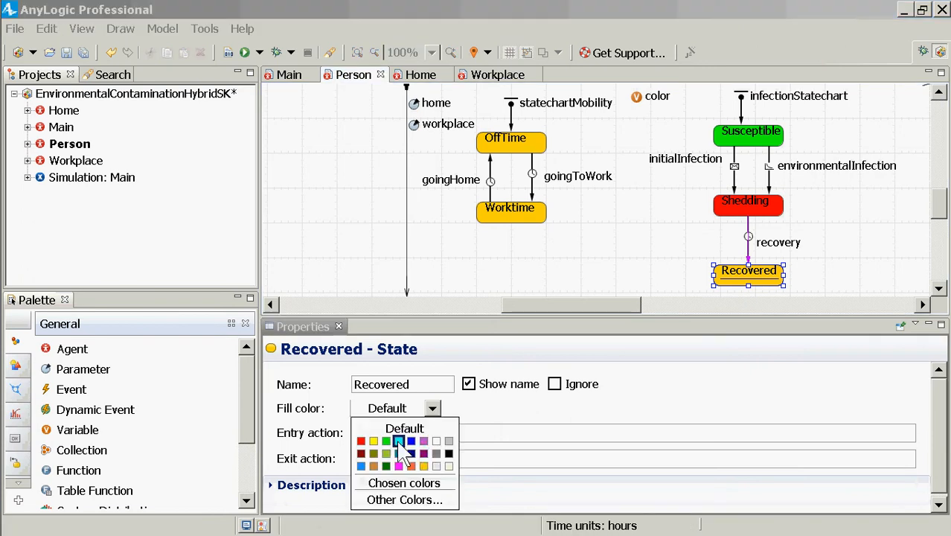
{"action": "left_click", "coordinate": [436, 453]}
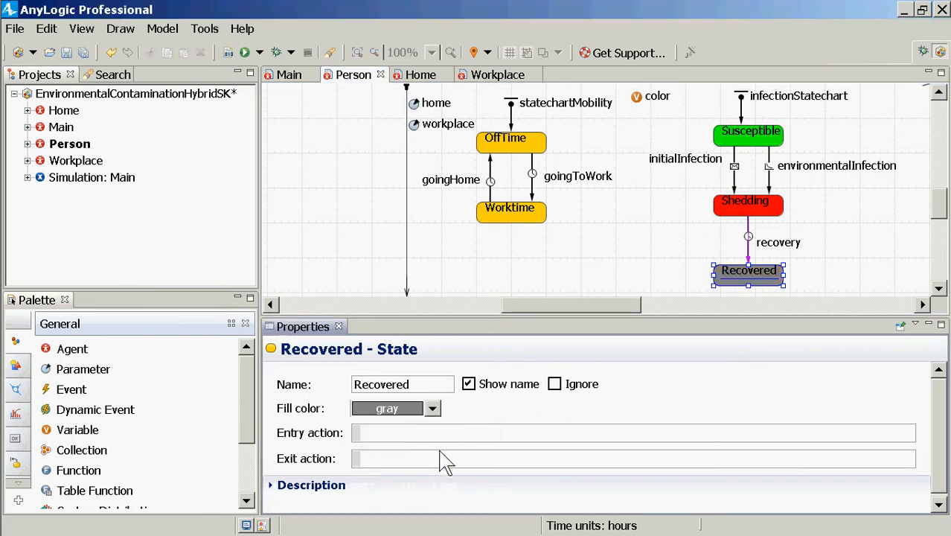
Set the Recovered state's entry action to "color = GRAY;" using the copied line, and save and build the model
{"action": "key", "text": "Left"}
{"action": "key", "text": "ctrl+shift+Left"}
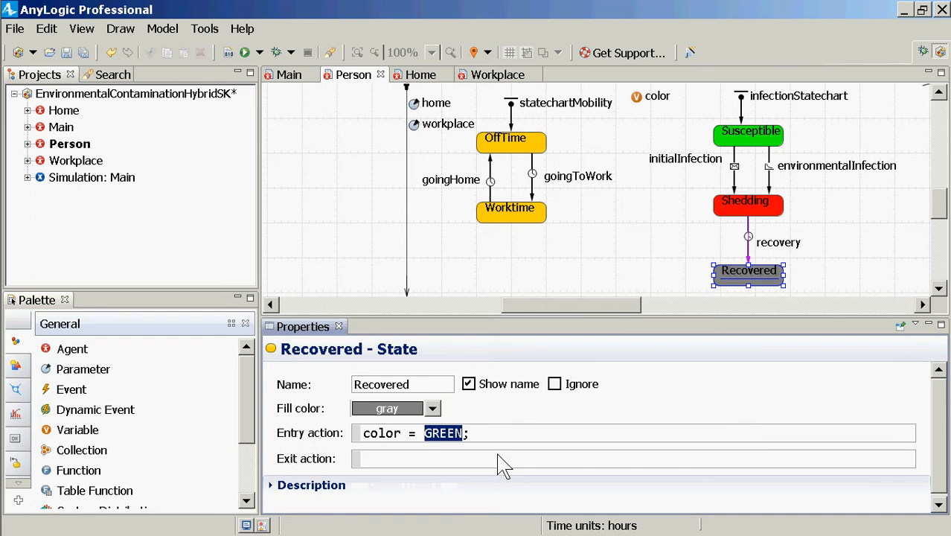
{"action": "type", "text": "GRAY"}
{"action": "key", "text": "ctrl+s"}
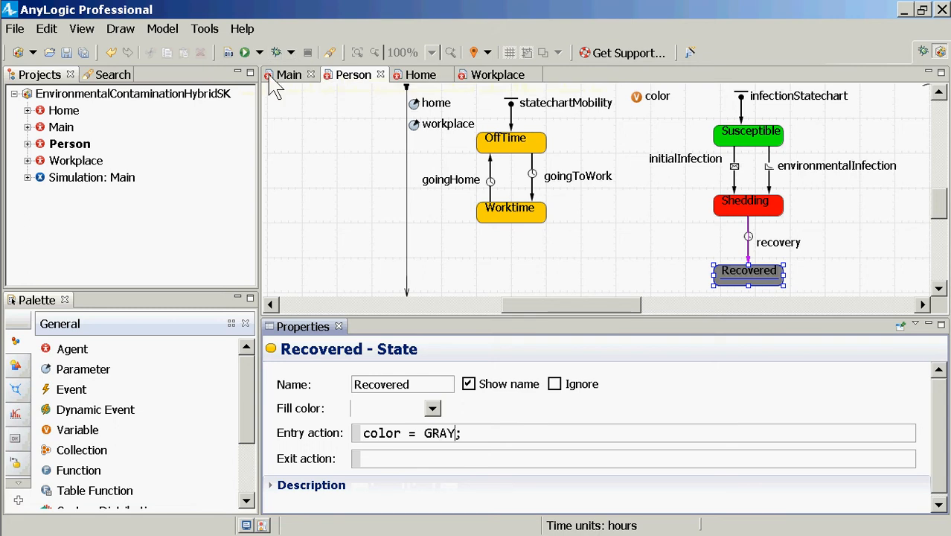
{"action": "left_click", "coordinate": [228, 53]}
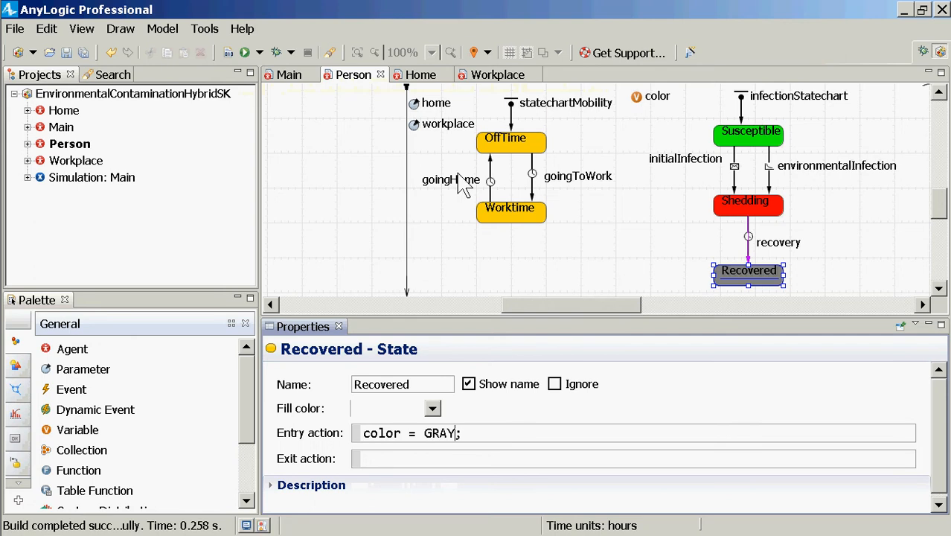
Move the color variable closer to the infectionStatechart entry point and review its name and type
{"action": "left_click_drag", "start_coordinate": [638, 101], "coordinate": [667, 110]}
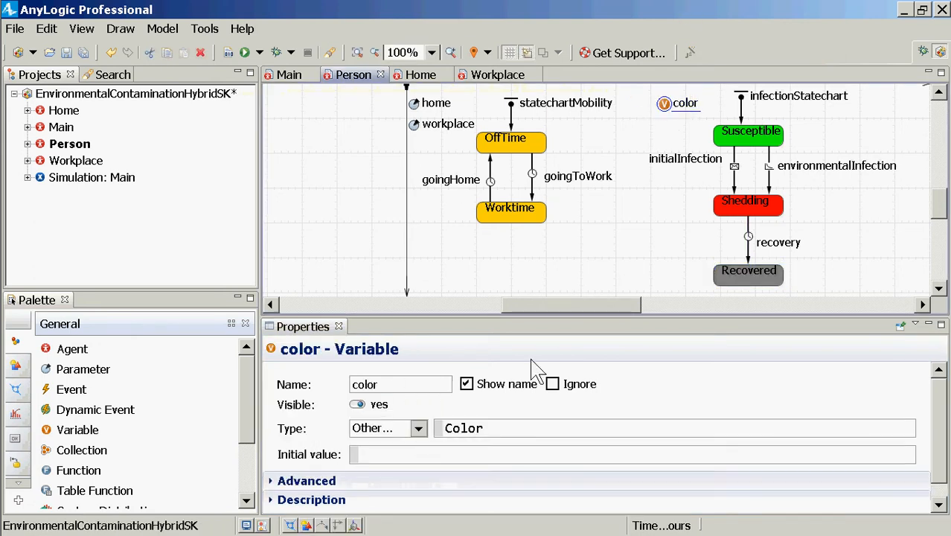
{"action": "left_click", "coordinate": [406, 384]}
{"action": "left_click_drag", "start_coordinate": [405, 384], "coordinate": [338, 384]}
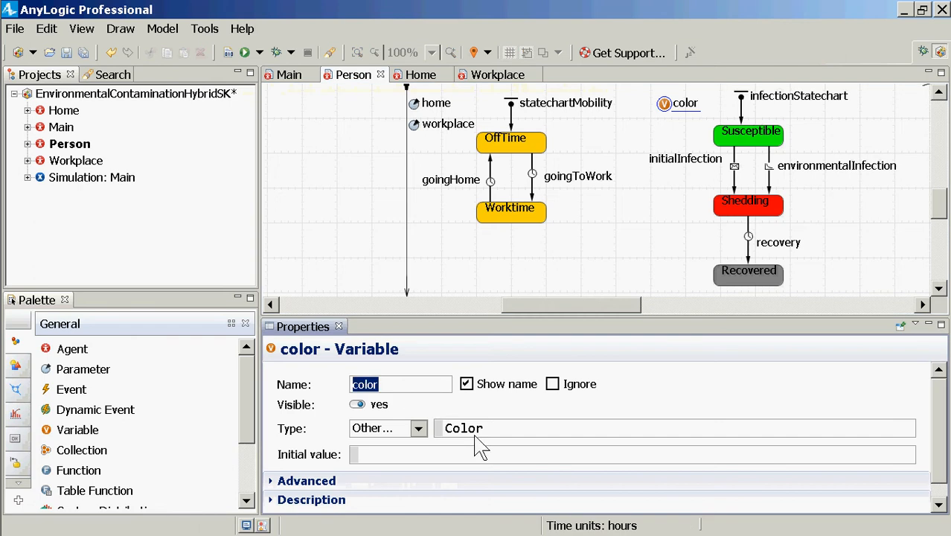
{"action": "left_click_drag", "start_coordinate": [485, 428], "coordinate": [446, 422]}
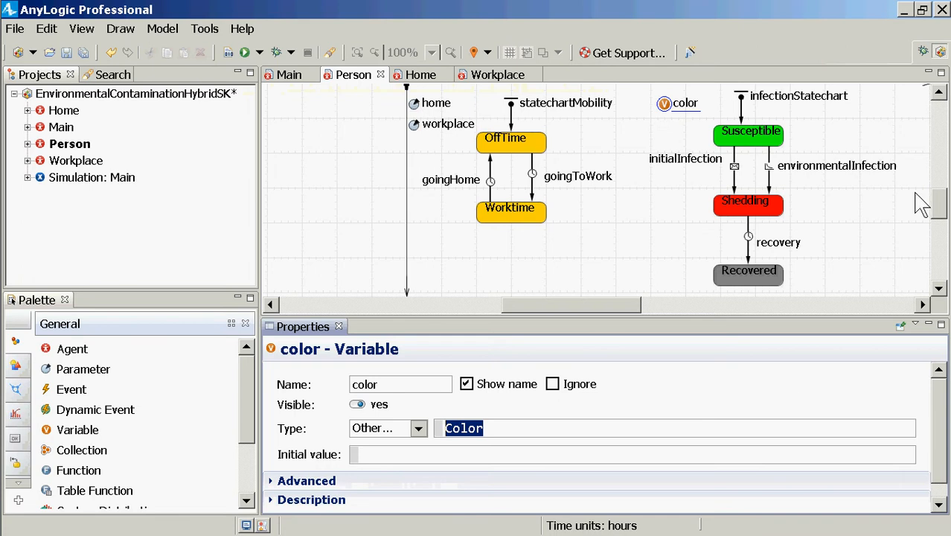
Make the fill color of shapeBody in Person's presentation a dynamic value set to color, and save the model
{"action": "left_click", "coordinate": [939, 102]}
{"action": "left_click", "coordinate": [939, 92]}
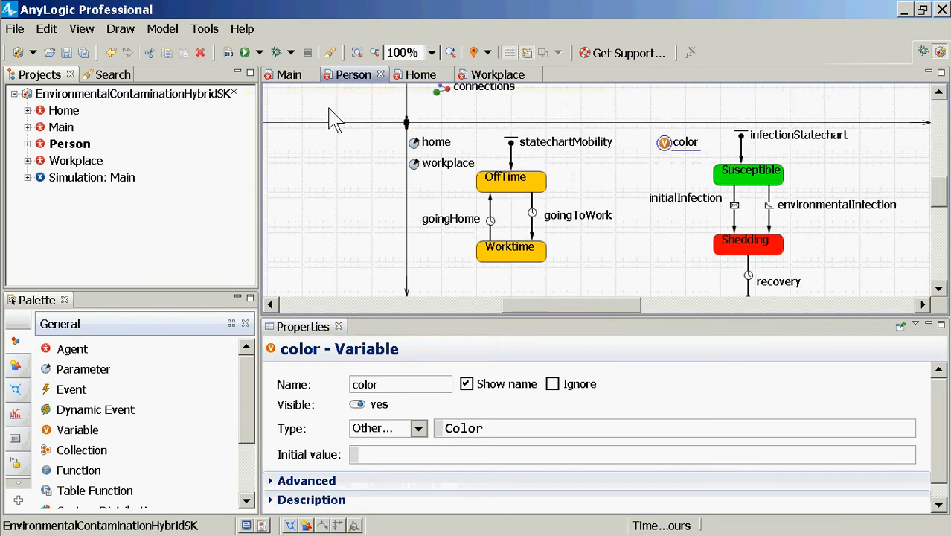
{"action": "left_click", "coordinate": [28, 144]}
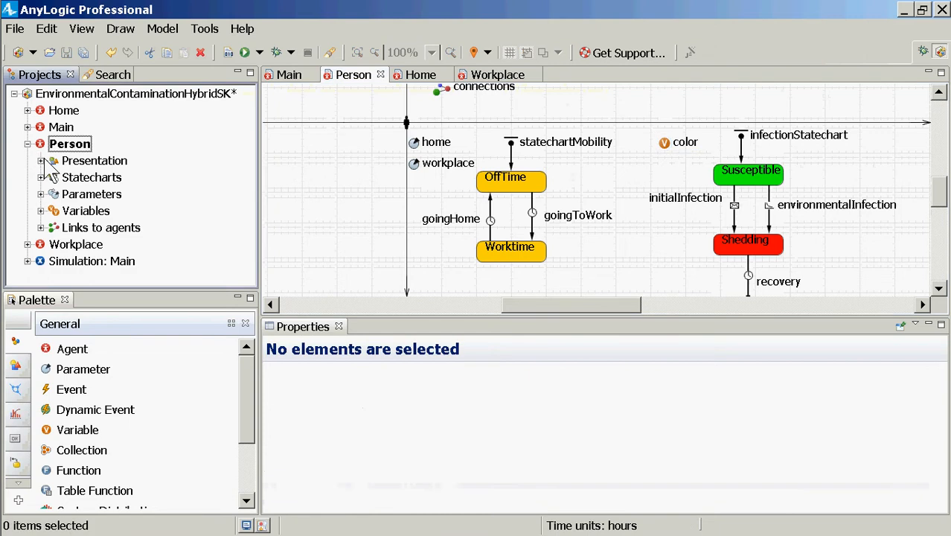
{"action": "left_click", "coordinate": [41, 160]}
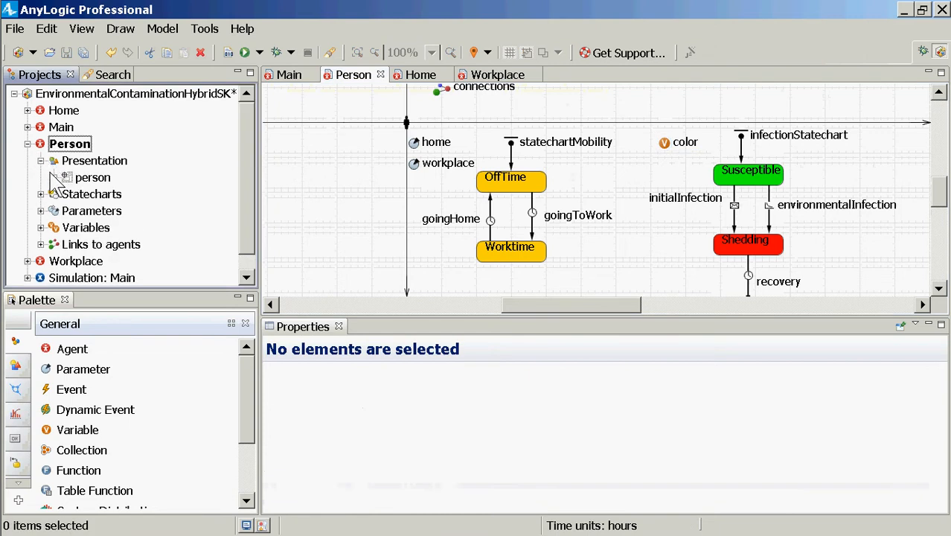
{"action": "left_click", "coordinate": [54, 177]}
{"action": "left_click", "coordinate": [134, 195]}
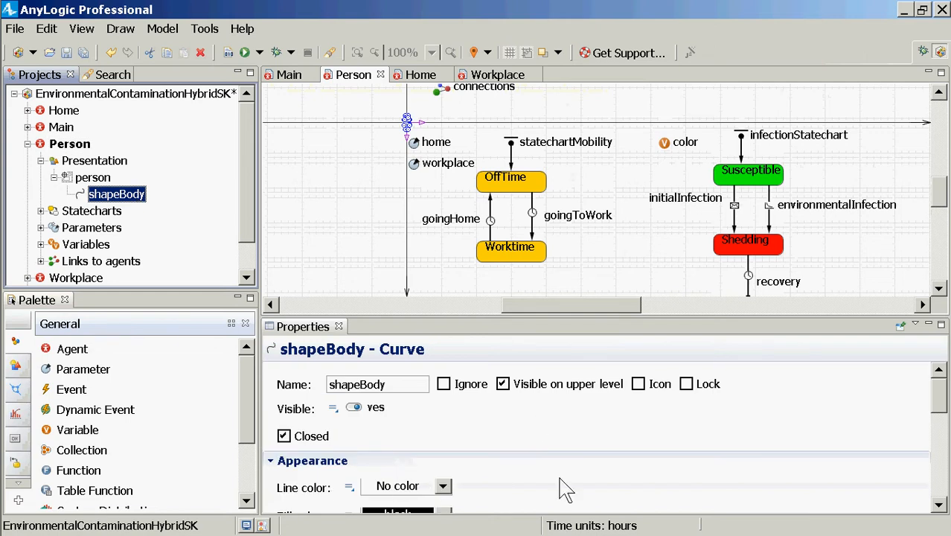
{"action": "left_click", "coordinate": [424, 494]}
{"action": "scroll", "coordinate": [416, 491], "scroll_direction": "down", "scroll_amount": 3}
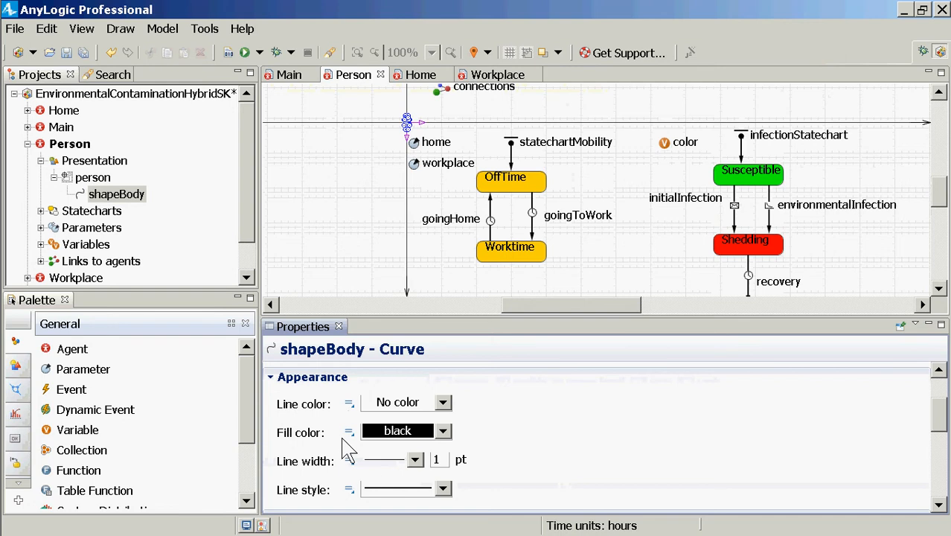
{"action": "left_click", "coordinate": [349, 432]}
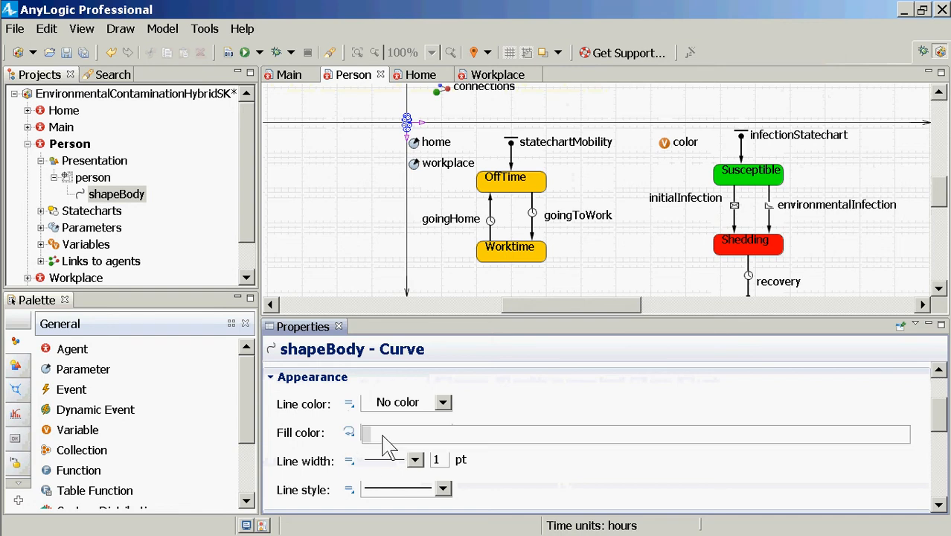
{"action": "type", "text": "color"}
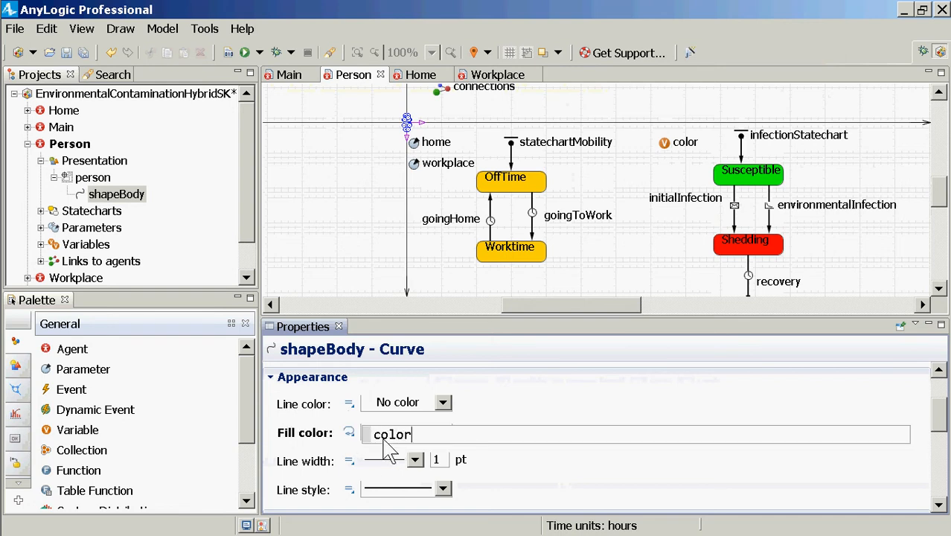
{"action": "key", "text": "ctrl+s"}
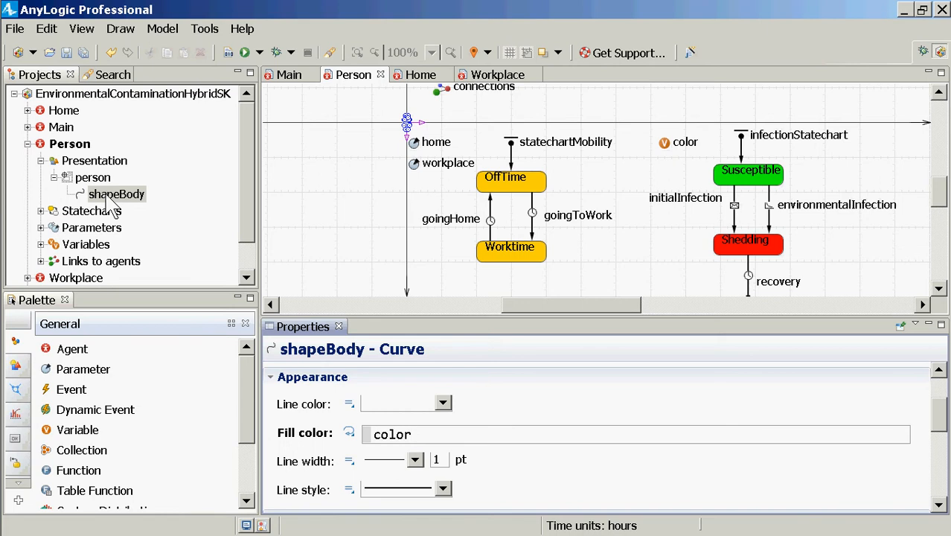
Add an event named initialInfection to Main, beside the countPeople parameter, and give its properties more room
{"action": "left_click", "coordinate": [58, 126]}
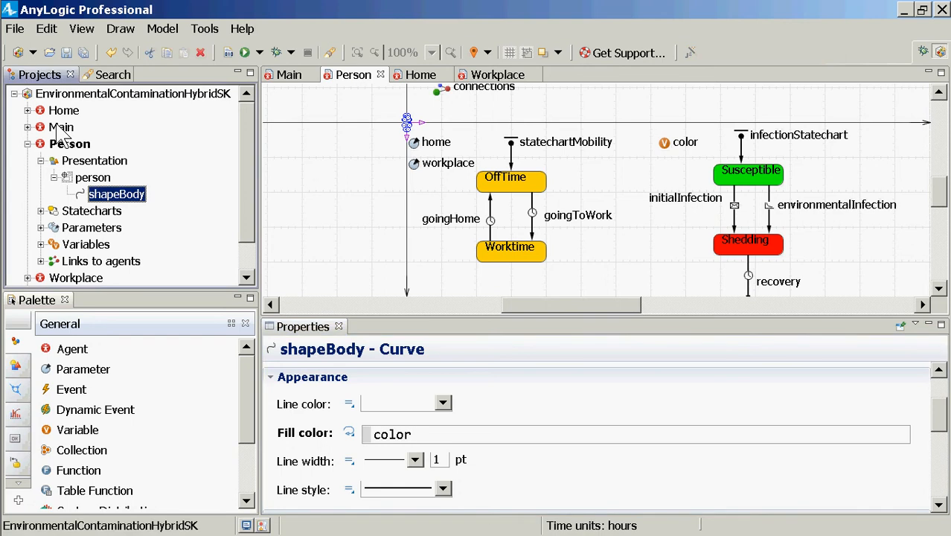
{"action": "double_click", "coordinate": [61, 128]}
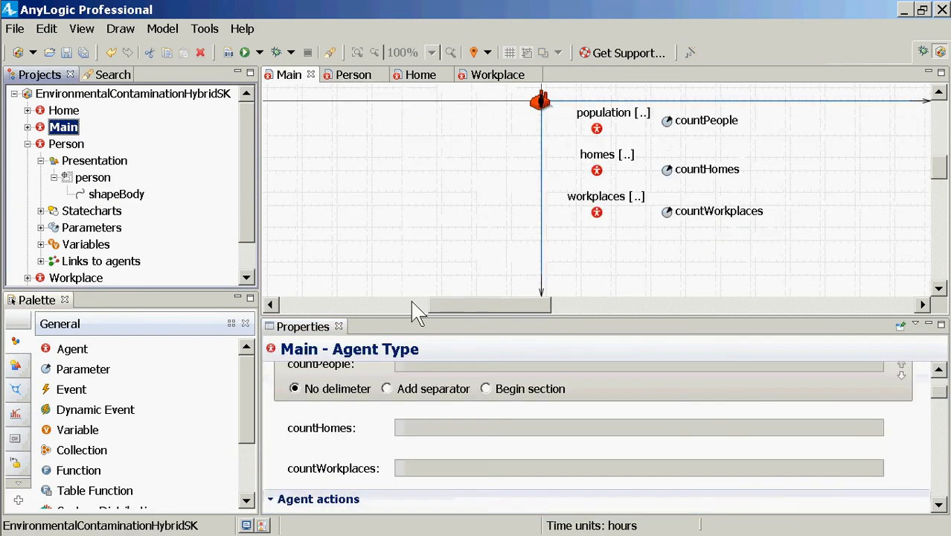
{"action": "left_click", "coordinate": [71, 389]}
{"action": "left_click", "coordinate": [796, 136]}
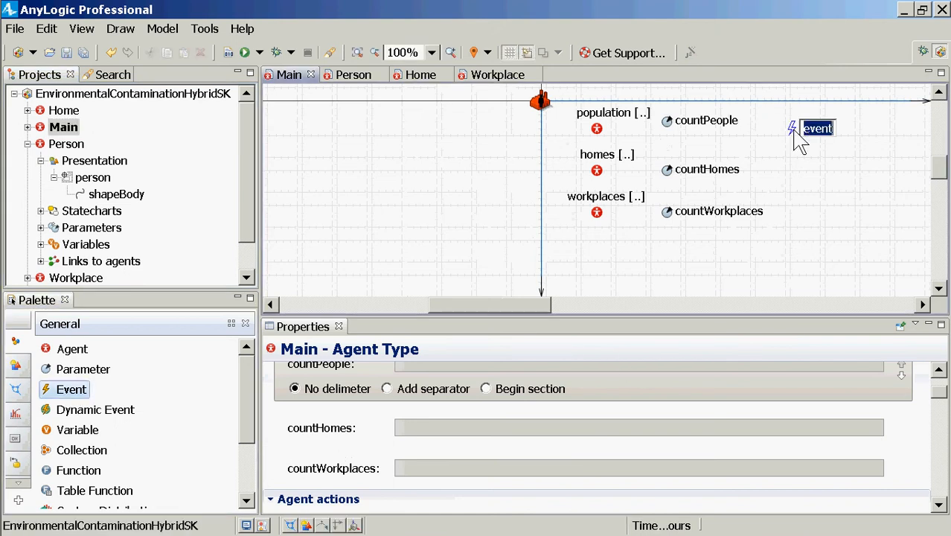
{"action": "type", "text": "initial"}
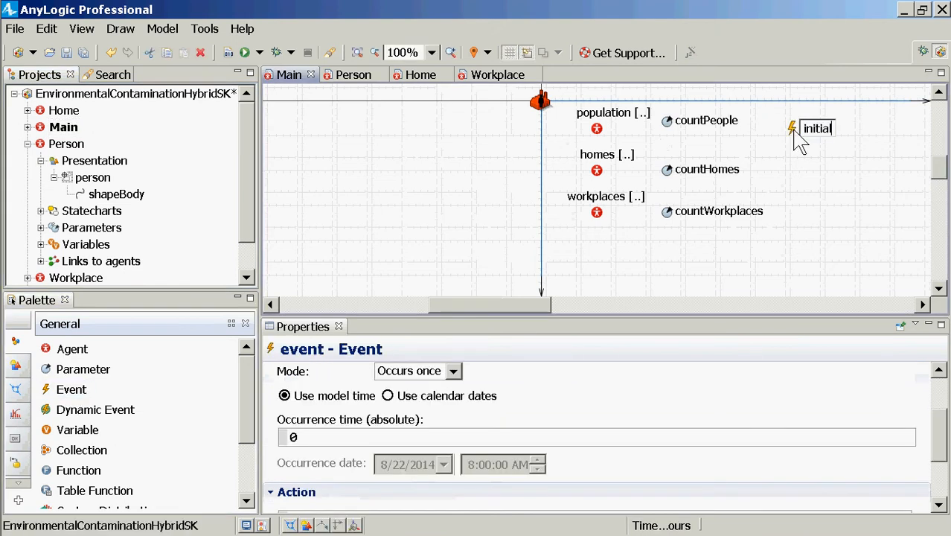
{"action": "type", "text": "Infection"}
{"action": "key", "text": "Return"}
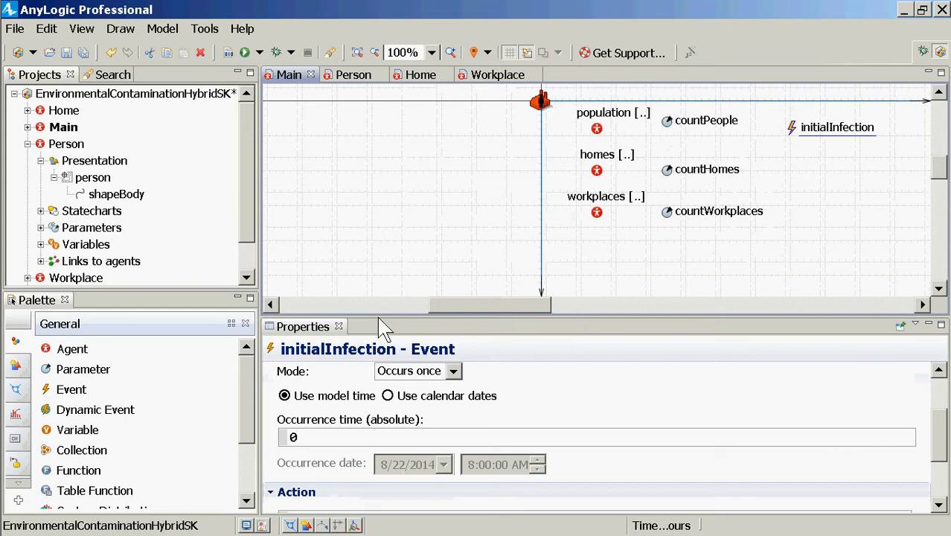
{"action": "left_click_drag", "start_coordinate": [383, 317], "coordinate": [401, 186]}
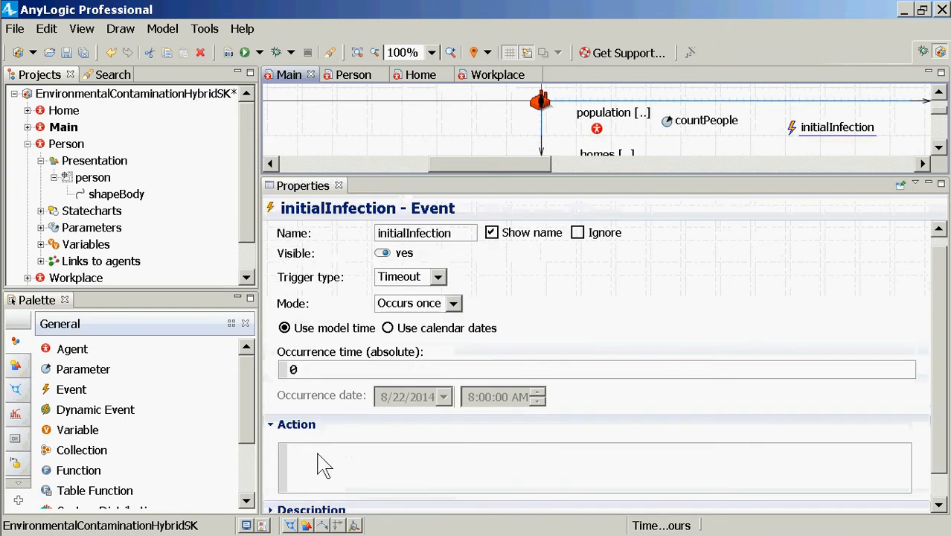
Start the initialInfection event's action with a call to this.deliverToRandomAgentInside()
{"action": "left_click", "coordinate": [346, 484]}
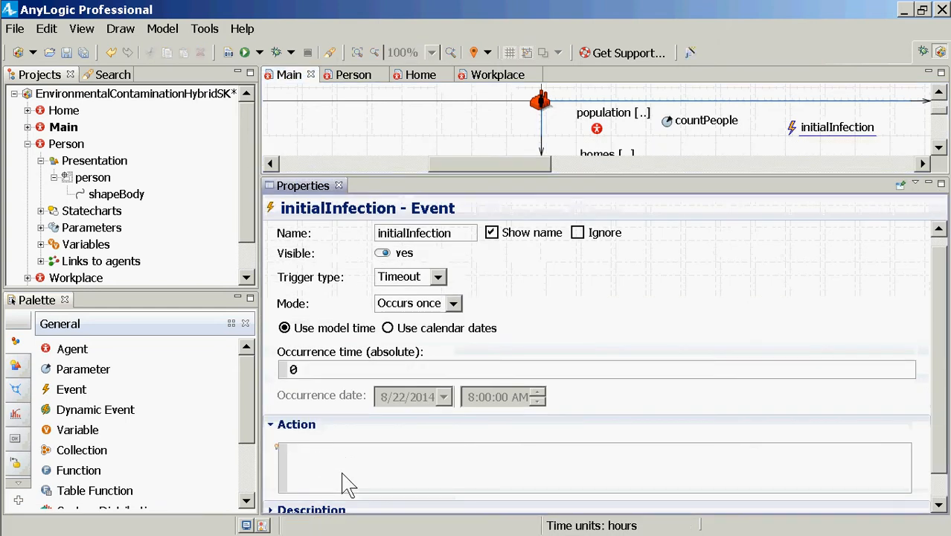
{"action": "type", "text": "s"}
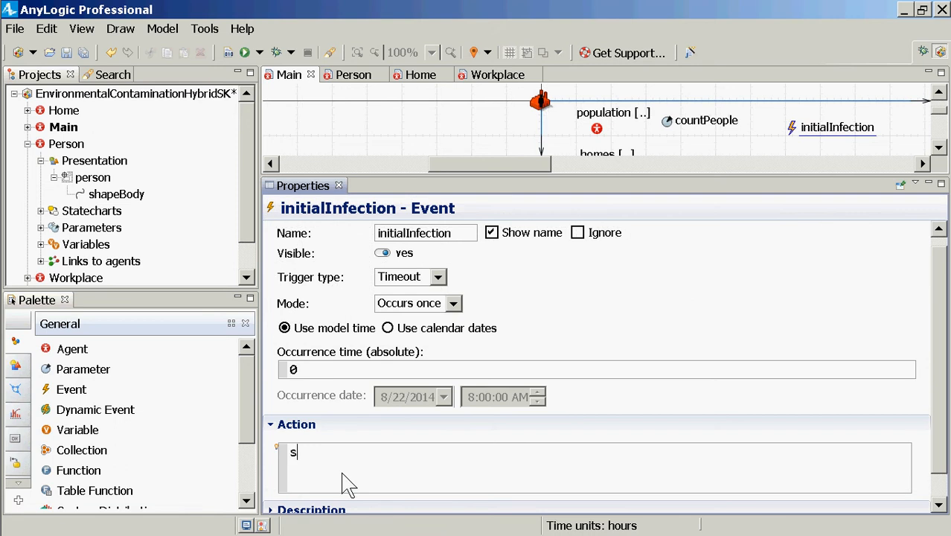
{"action": "key", "text": "BackSpace"}
{"action": "left_click", "coordinate": [347, 484]}
{"action": "type", "text": "this.delli"}
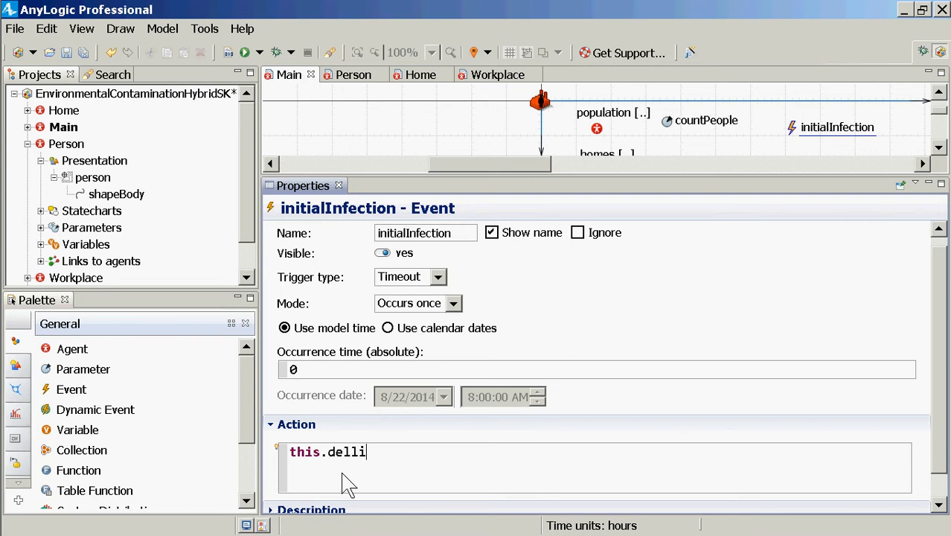
{"action": "type", "text": "v"}
{"action": "key", "text": "BackSpace"}
{"action": "key", "text": "BackSpace"}
{"action": "key", "text": "BackSpace"}
{"action": "type", "text": "iv"}
{"action": "key", "text": "ctrl+space"}
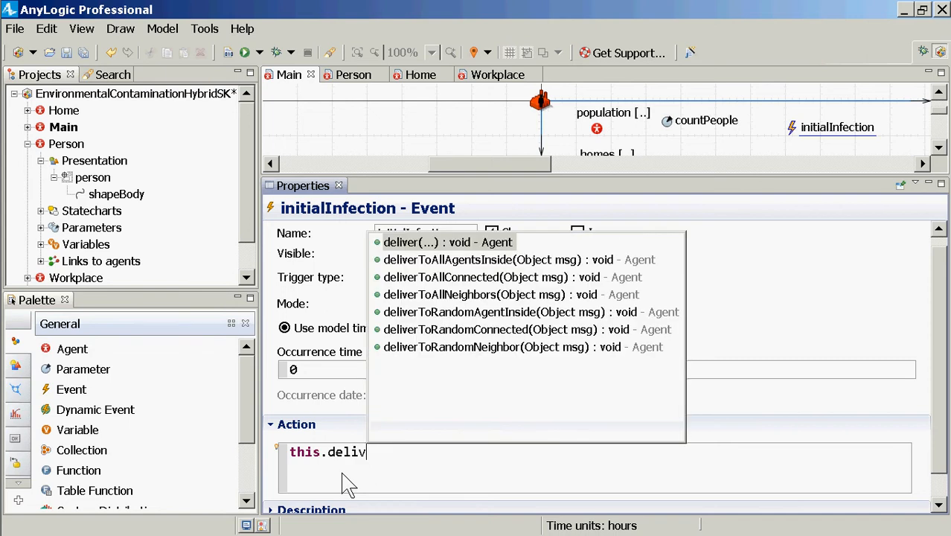
{"action": "key", "text": "Down"}
{"action": "key", "text": "Down"}
{"action": "key", "text": "Down"}
{"action": "key", "text": "Down"}
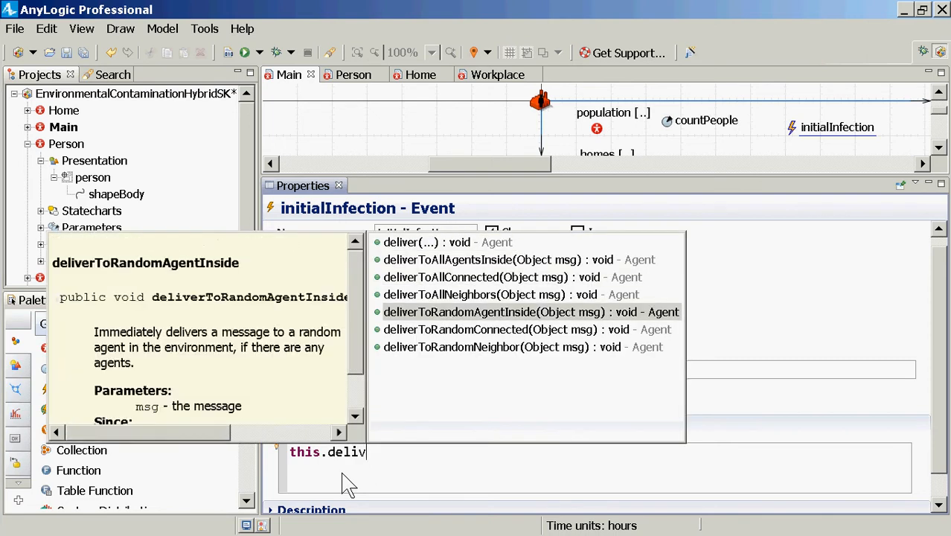
{"action": "key", "text": "Return"}
Pass the message "Infect!" to the deliverToRandomAgentInside call, end the statement with a semicolon, and save the model
{"action": "type", "text": "\""}
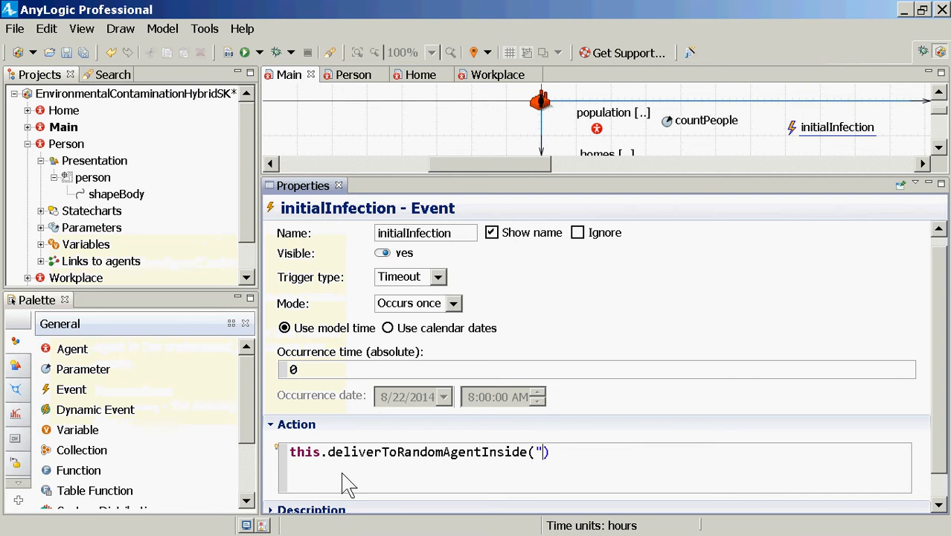
{"action": "type", "text": "\");"}
{"action": "key", "text": "Left"}
{"action": "key", "text": "Left"}
{"action": "key", "text": "Left"}
{"action": "type", "text": "Infecte"}
{"action": "key", "text": "BackSpace"}
{"action": "type", "text": "!"}
{"action": "key", "text": "Right"}
{"action": "key", "text": "Right"}
{"action": "key", "text": "Right"}
{"action": "key", "text": "ctrl+s"}
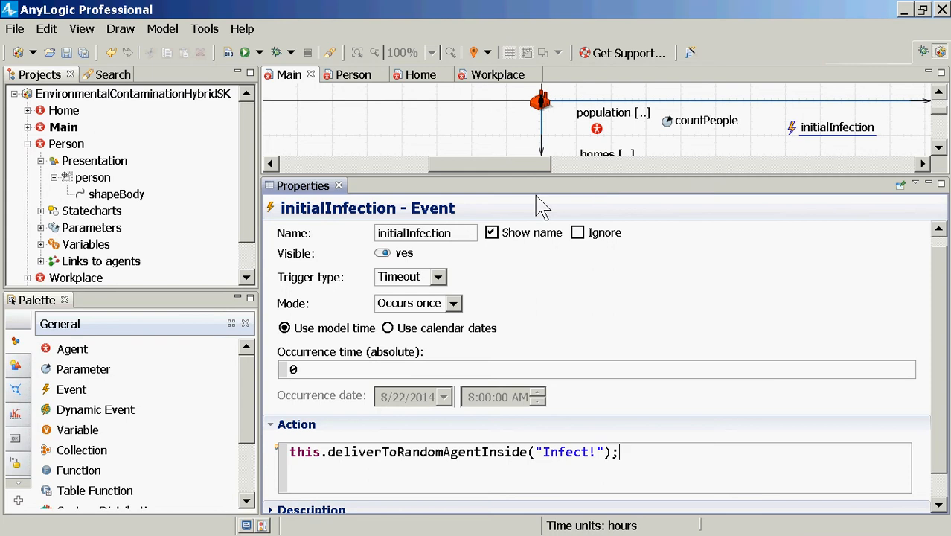
Add a statistic of type Count to the population agents in Main and name it countInfective
{"action": "left_click", "coordinate": [593, 134]}
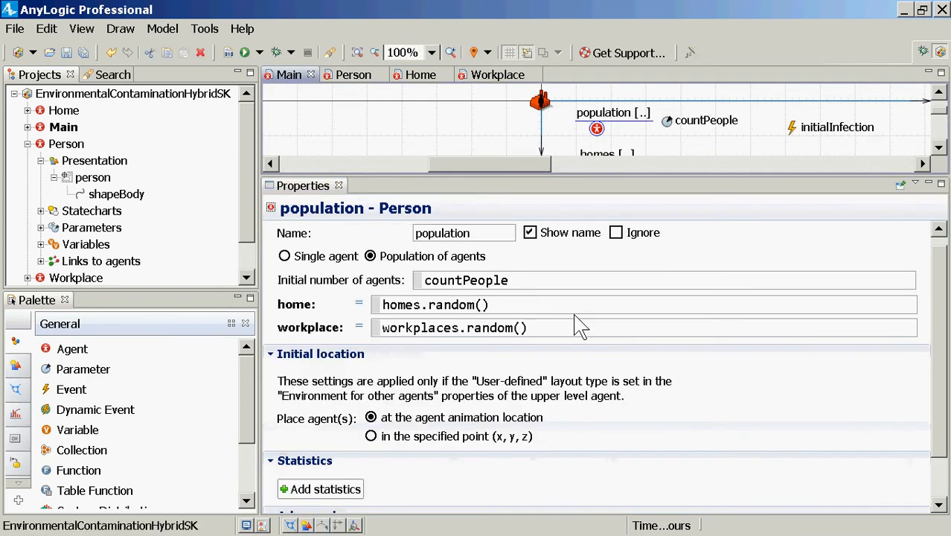
{"action": "scroll", "coordinate": [695, 365], "scroll_direction": "down", "scroll_amount": 2}
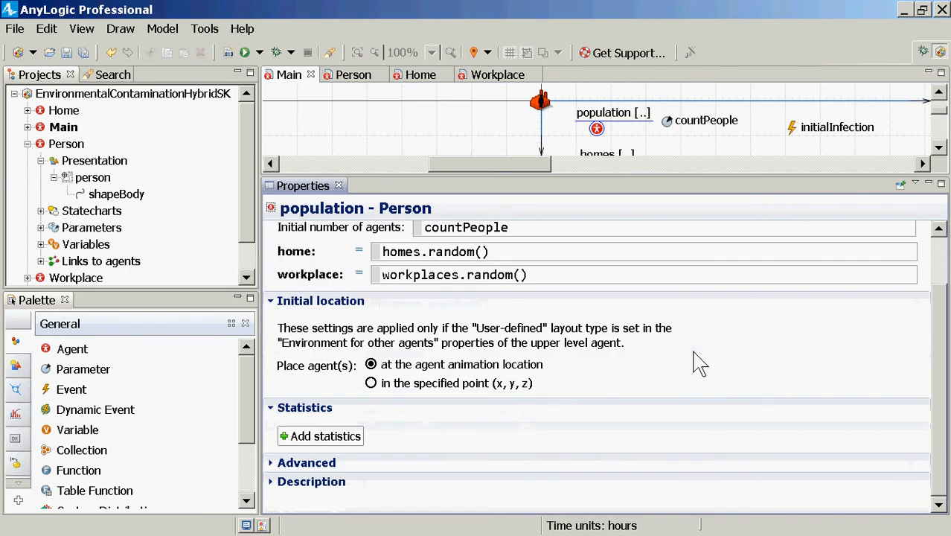
{"action": "left_click", "coordinate": [325, 436]}
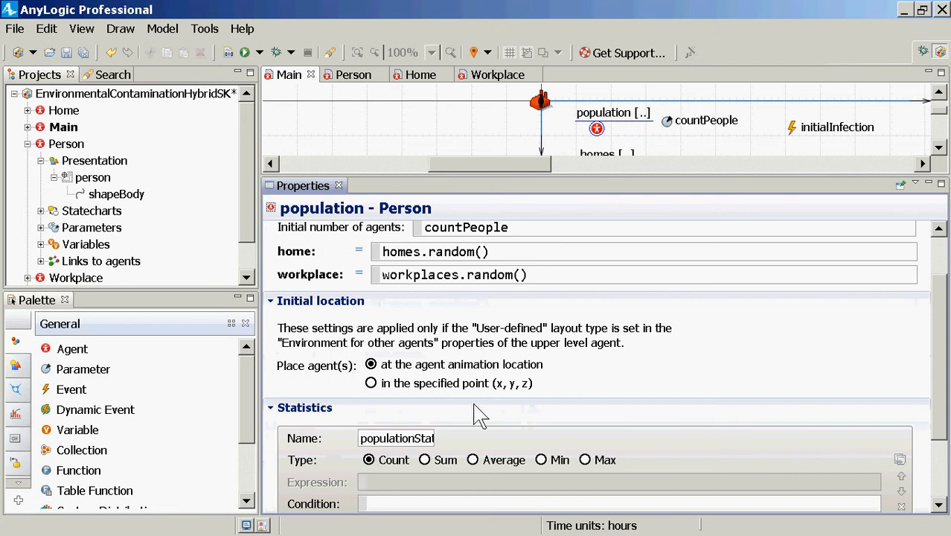
{"action": "double_click", "coordinate": [421, 440]}
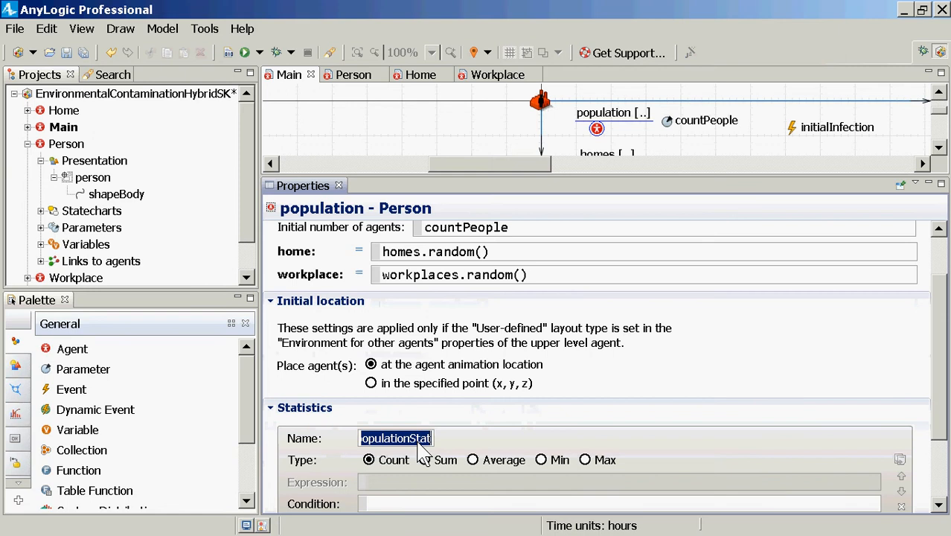
{"action": "type", "text": "countI"}
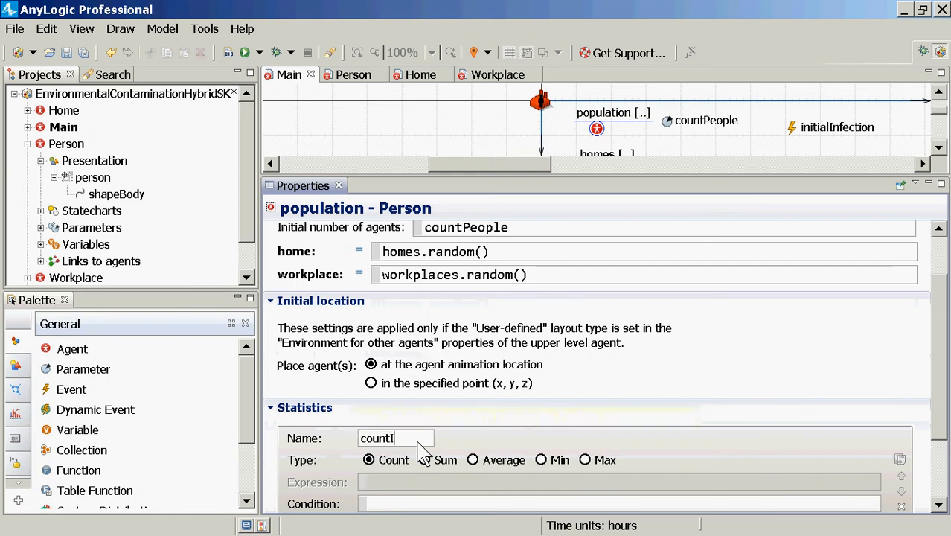
{"action": "type", "text": "nfective"}
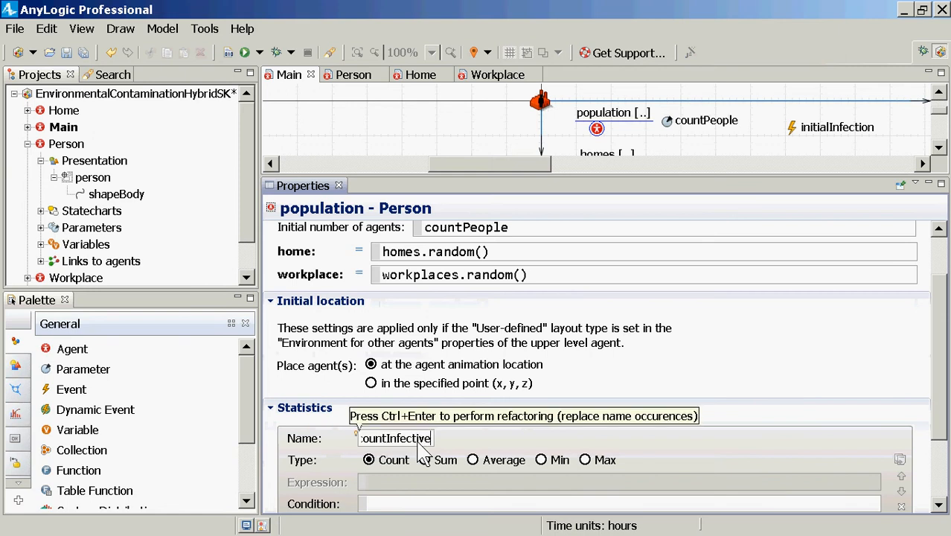
Rename the population's new statistic countShedding and save the model
{"action": "left_click", "coordinate": [408, 505]}
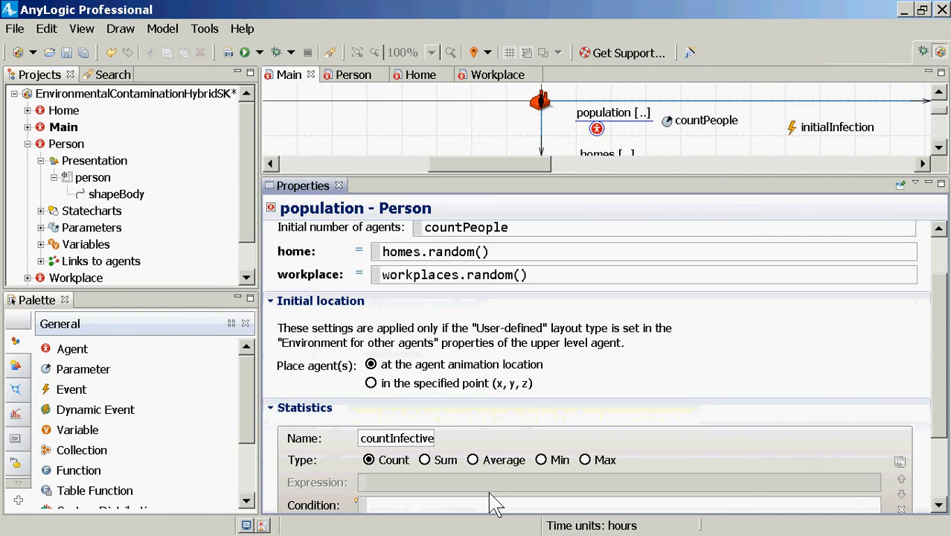
{"action": "left_click", "coordinate": [429, 438]}
{"action": "key", "text": "Right"}
{"action": "key", "text": "Right"}
{"action": "key", "text": "Right"}
{"action": "key", "text": "Right"}
{"action": "key", "text": "Right"}
{"action": "key", "text": "shift+End"}
{"action": "type", "text": "Shedding"}
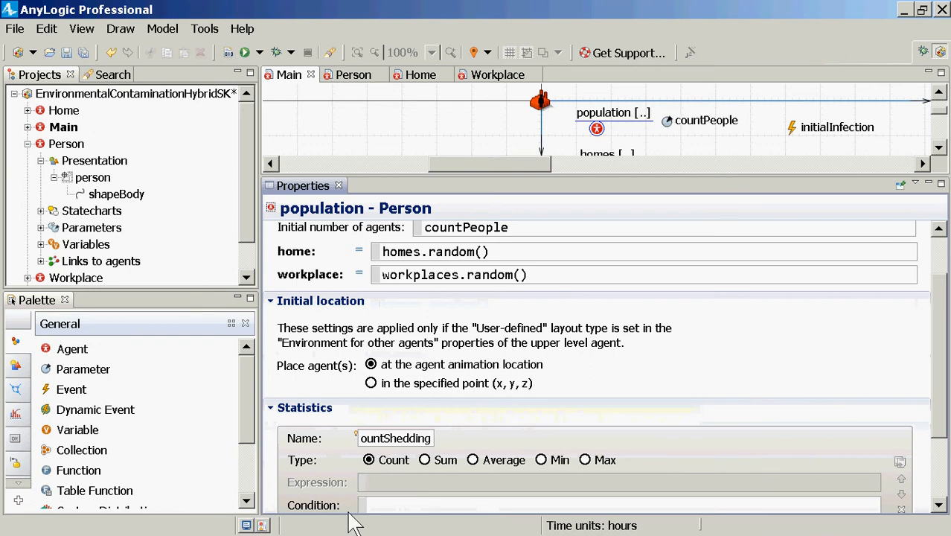
{"action": "left_click", "coordinate": [394, 502]}
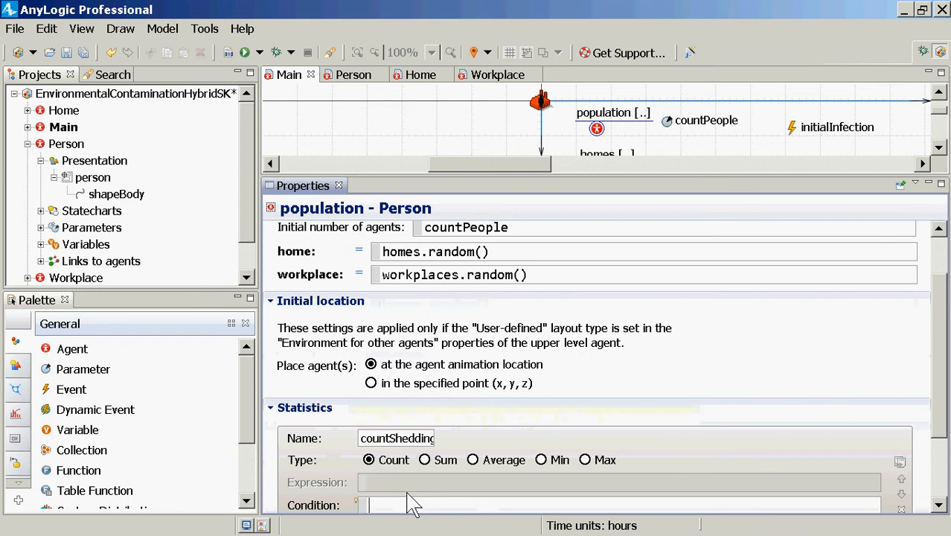
{"action": "key", "text": "ctrl+s"}
Begin the countShedding statistic's condition with the call item.infectionStatechart.isStateActive()
{"action": "scroll", "coordinate": [384, 456], "scroll_direction": "down", "scroll_amount": 3}
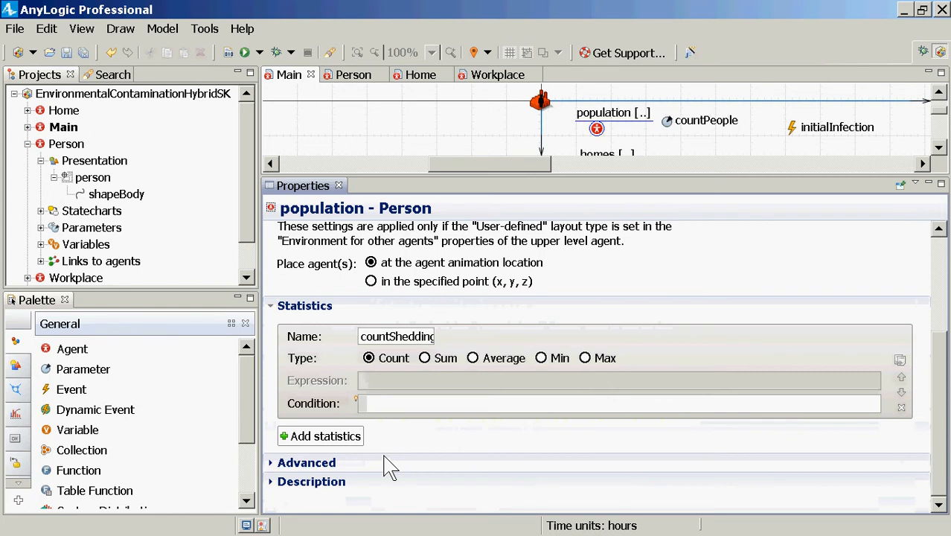
{"action": "mouse_move", "coordinate": [357, 400]}
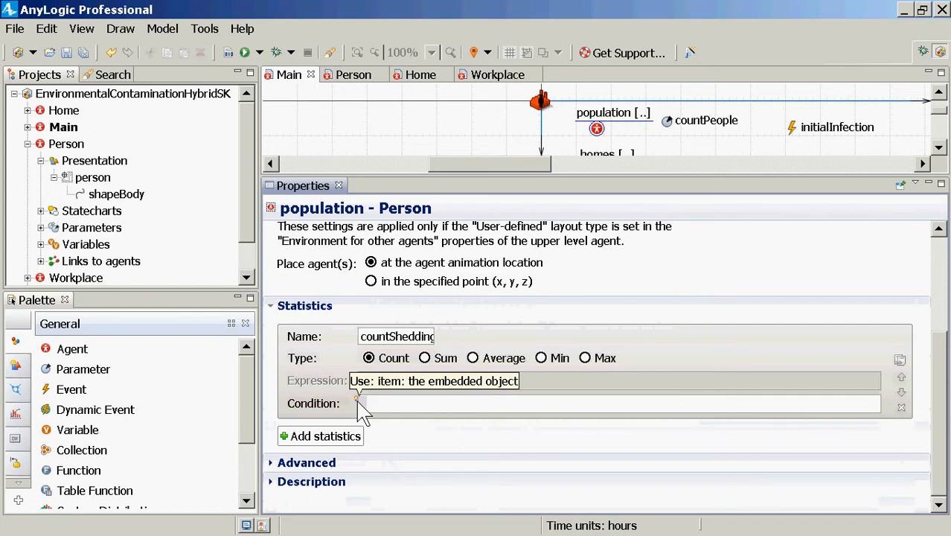
{"action": "type", "text": "item.inf"}
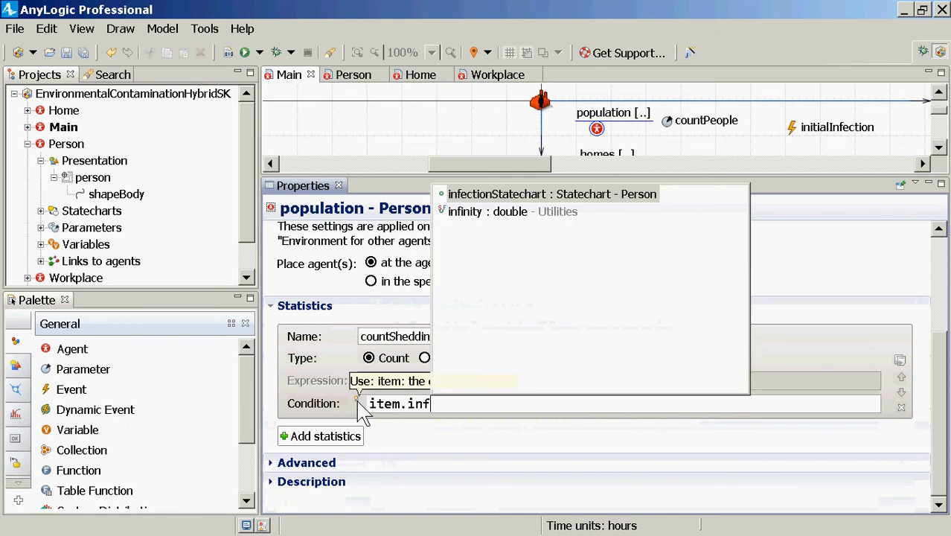
{"action": "key", "text": "Return"}
{"action": "type", "text": ".isState"}
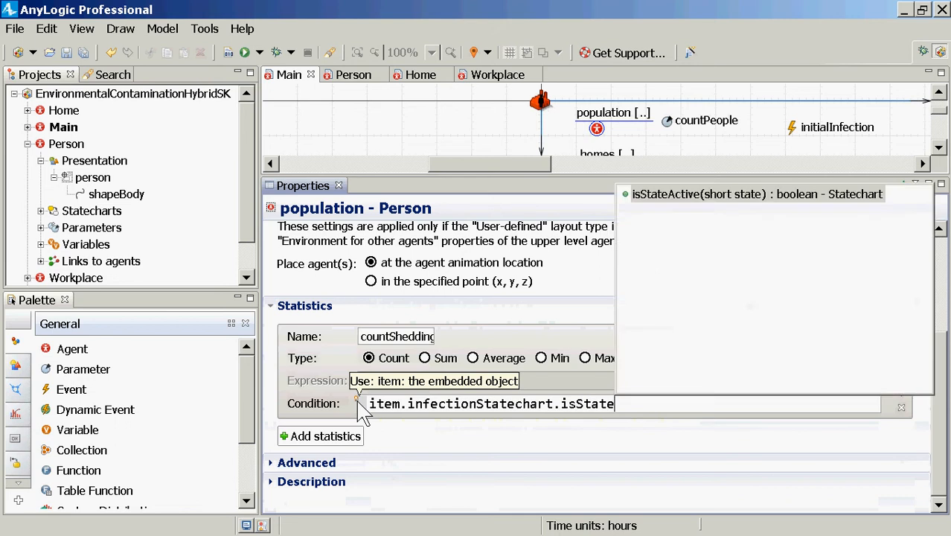
{"action": "key", "text": "Return"}
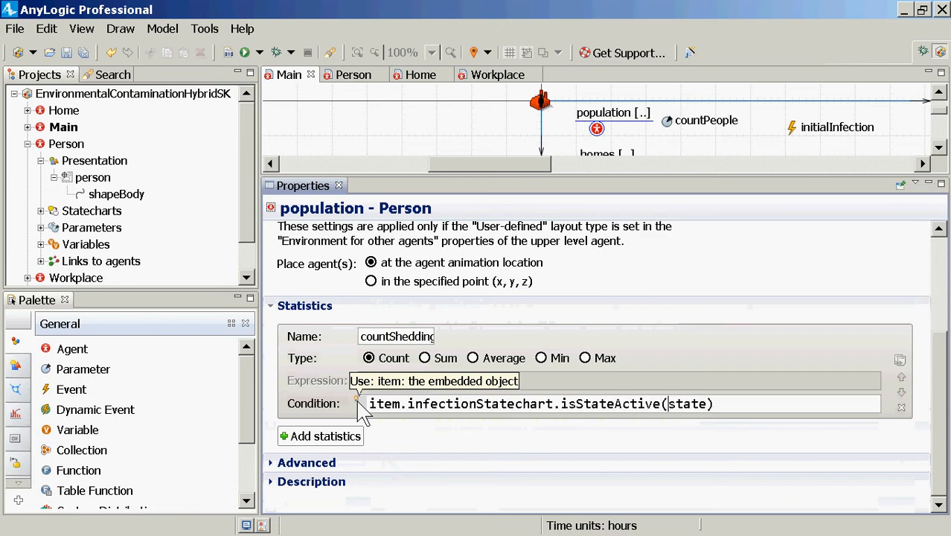
Make Person.Shedding the state checked by isStateActive in the condition, without a closing semicolon
{"action": "key", "text": "shift+Right"}
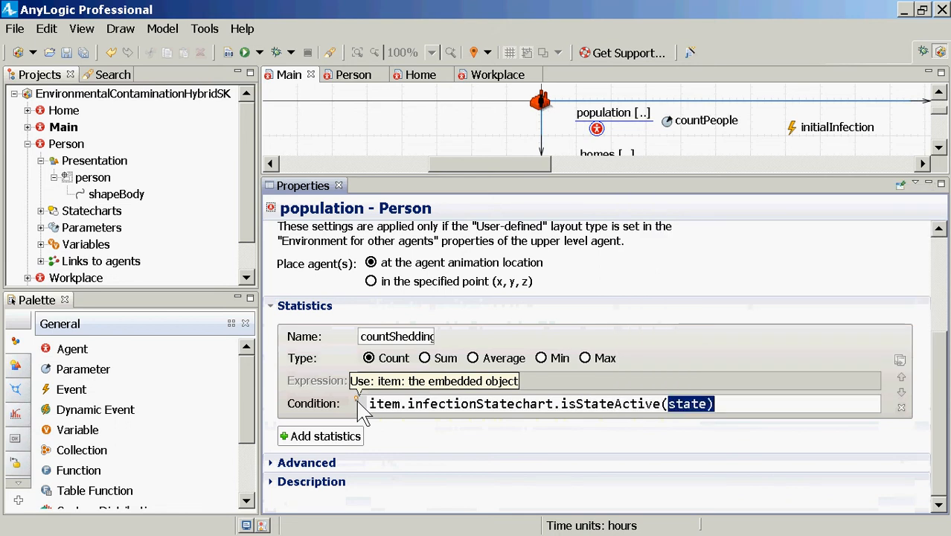
{"action": "key", "text": "shift+Left"}
{"action": "type", "text": "Person"}
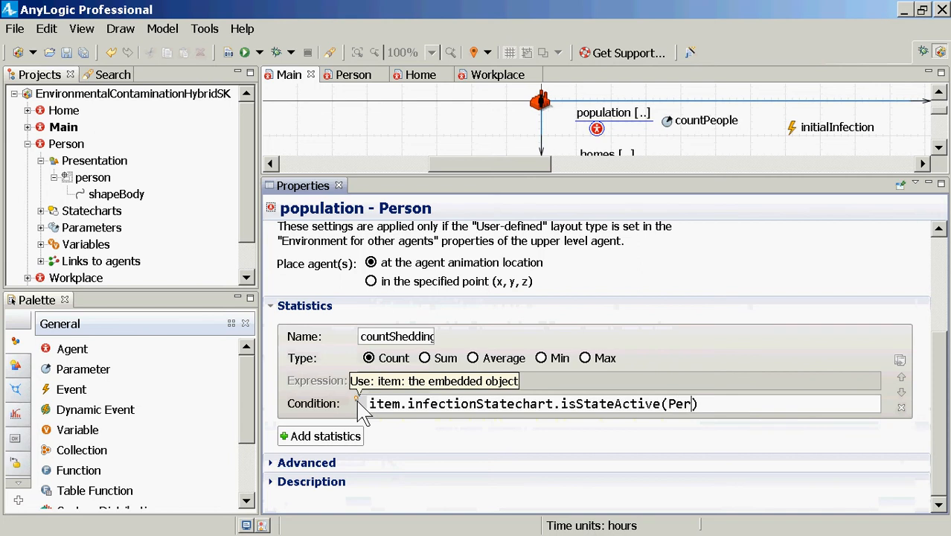
{"action": "type", "text": ".Shedding"}
{"action": "key", "text": "End"}
{"action": "type", "text": ";"}
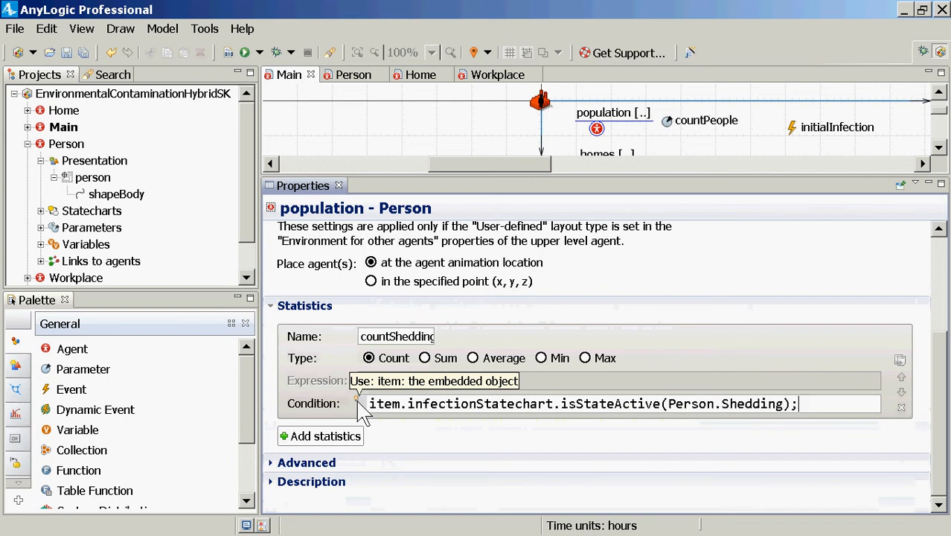
{"action": "key", "text": "BackSpace"}
Build the model and review the action code of the initialInfection event in Main
{"action": "left_click", "coordinate": [228, 53]}
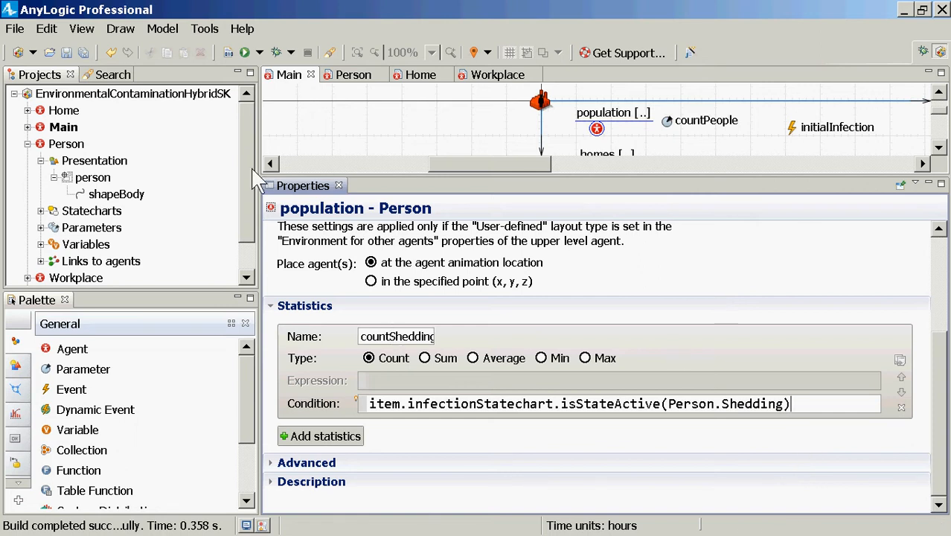
{"action": "left_click", "coordinate": [246, 265]}
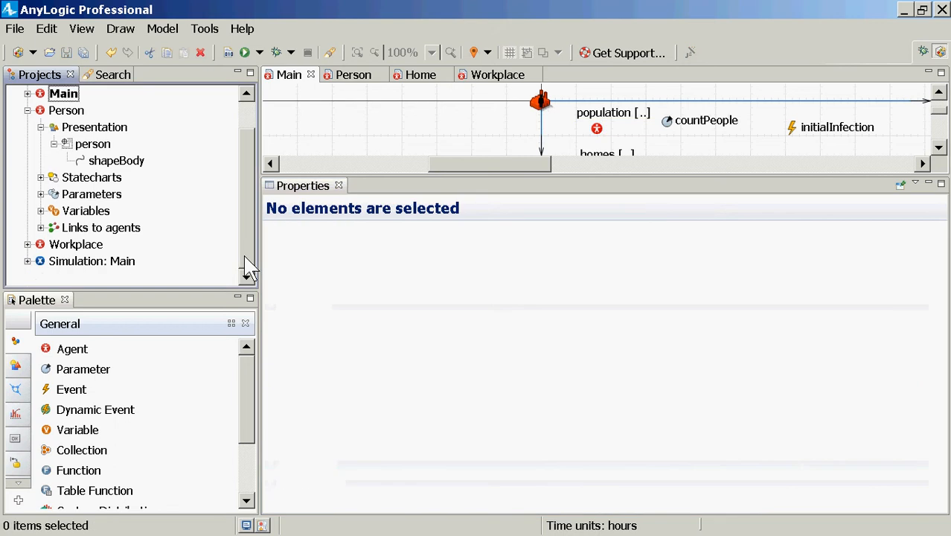
{"action": "left_click", "coordinate": [229, 52]}
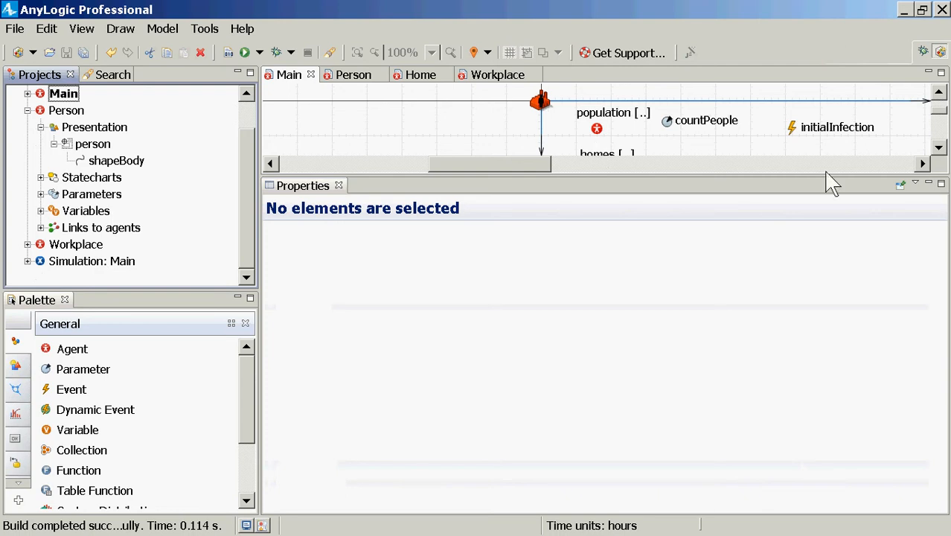
{"action": "left_click", "coordinate": [798, 140]}
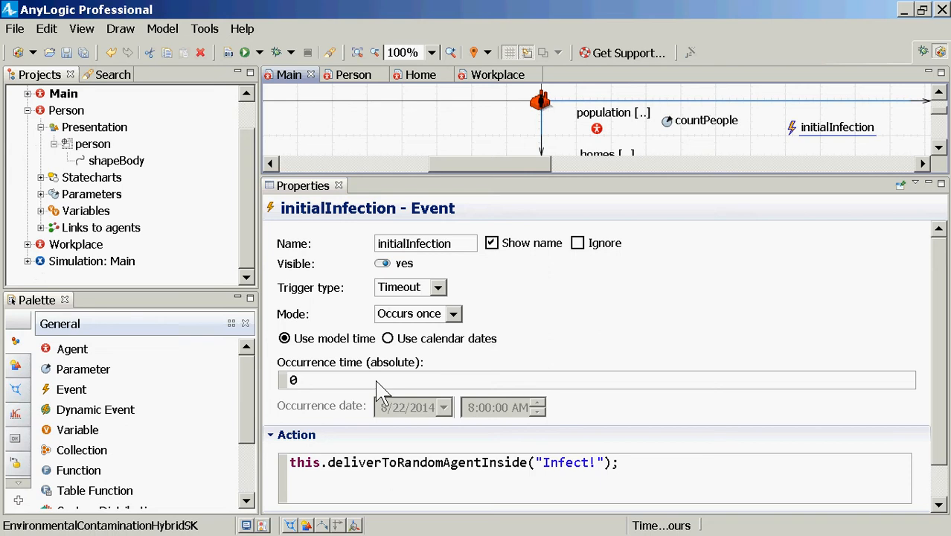
{"action": "left_click", "coordinate": [365, 462]}
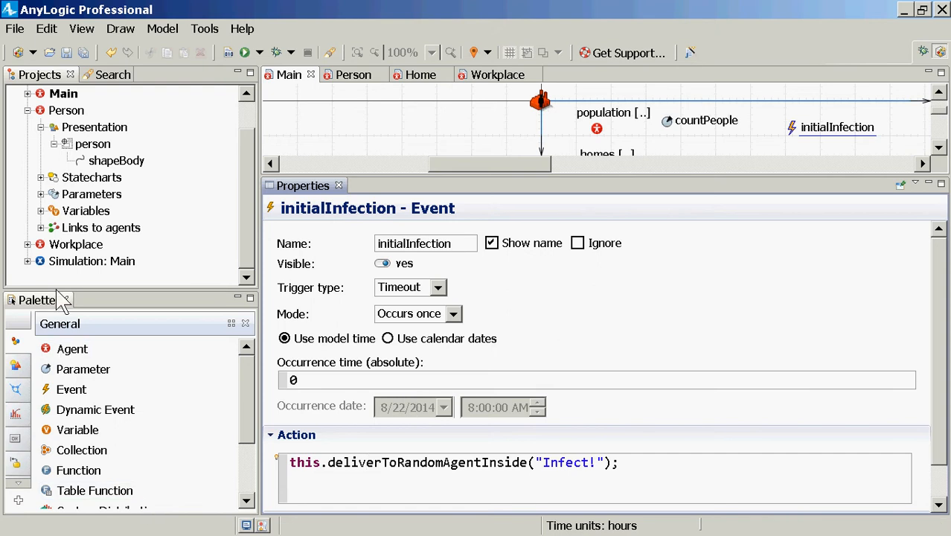
Run the Simulation experiment of Main and start the model
{"action": "left_click", "coordinate": [74, 245]}
{"action": "right_click", "coordinate": [68, 253]}
{"action": "left_click", "coordinate": [60, 260]}
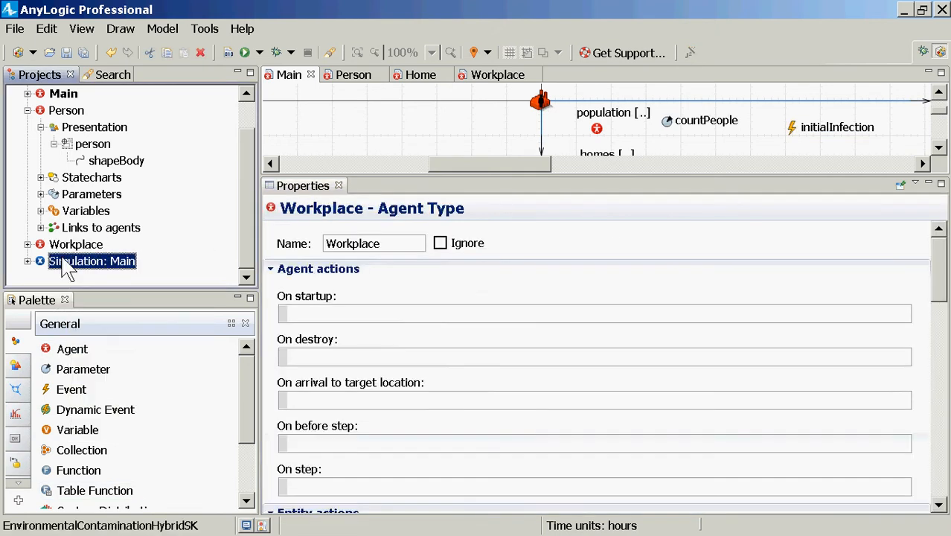
{"action": "right_click", "coordinate": [61, 257]}
{"action": "left_click", "coordinate": [150, 451]}
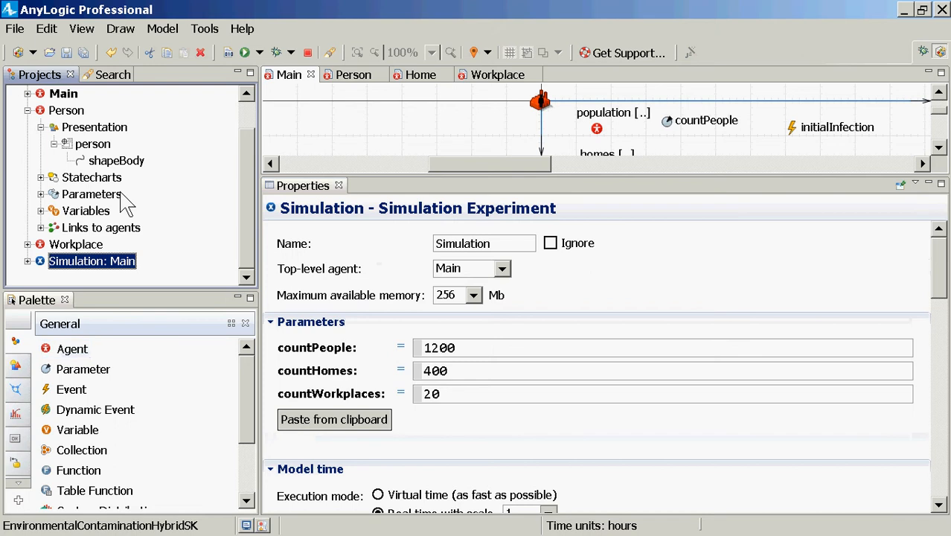
{"action": "left_click", "coordinate": [74, 112]}
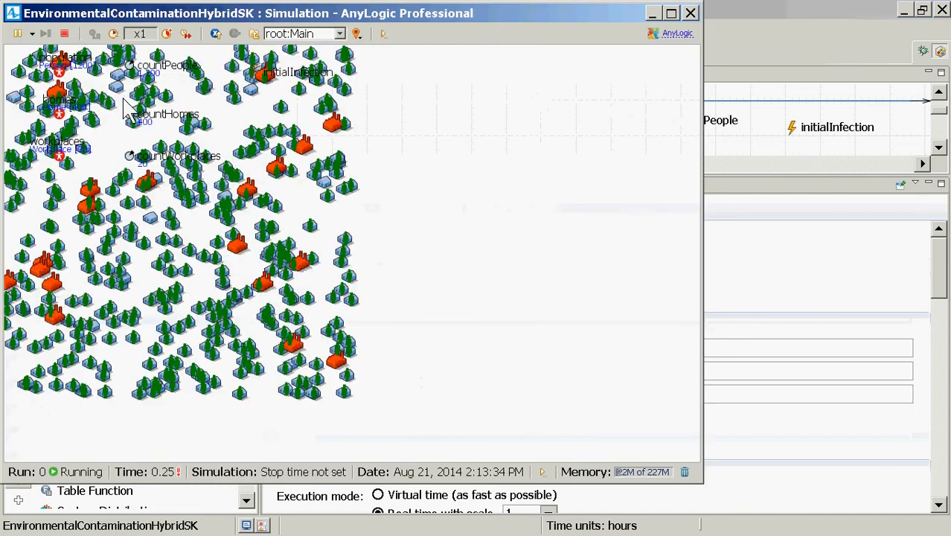
Inspect the population's countShedding statistic in the running model, keeping it clear of the map, and close the simulation window
{"action": "left_click", "coordinate": [60, 71]}
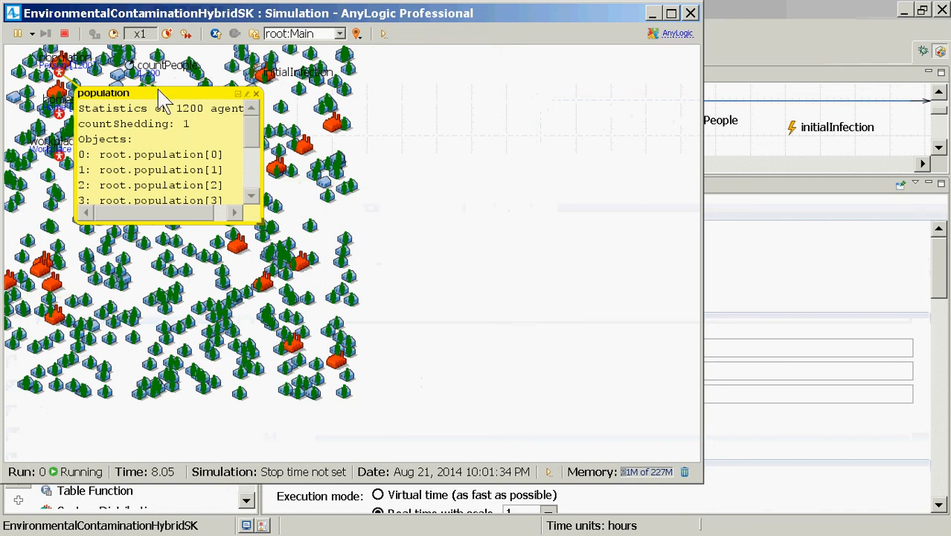
{"action": "left_click_drag", "start_coordinate": [158, 95], "coordinate": [579, 158]}
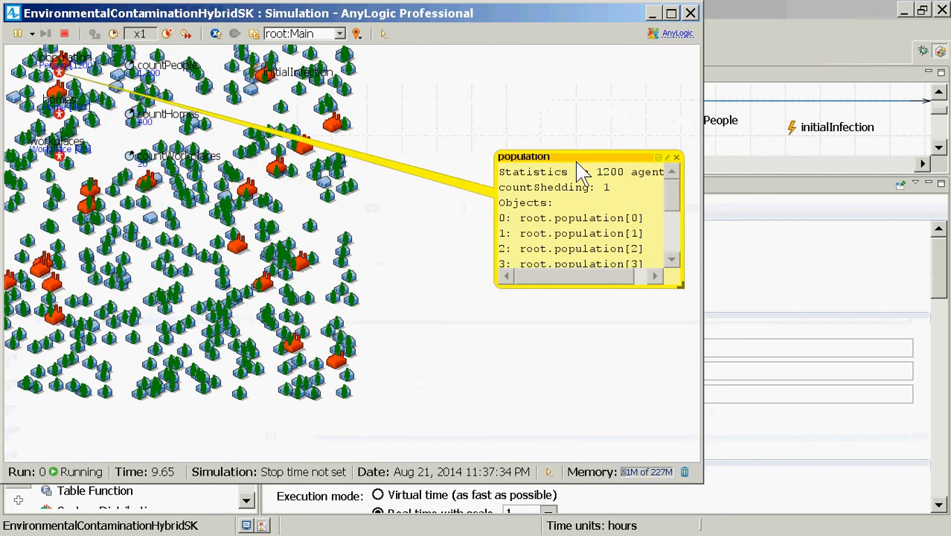
{"action": "left_click_drag", "start_coordinate": [420, 305], "coordinate": [547, 333]}
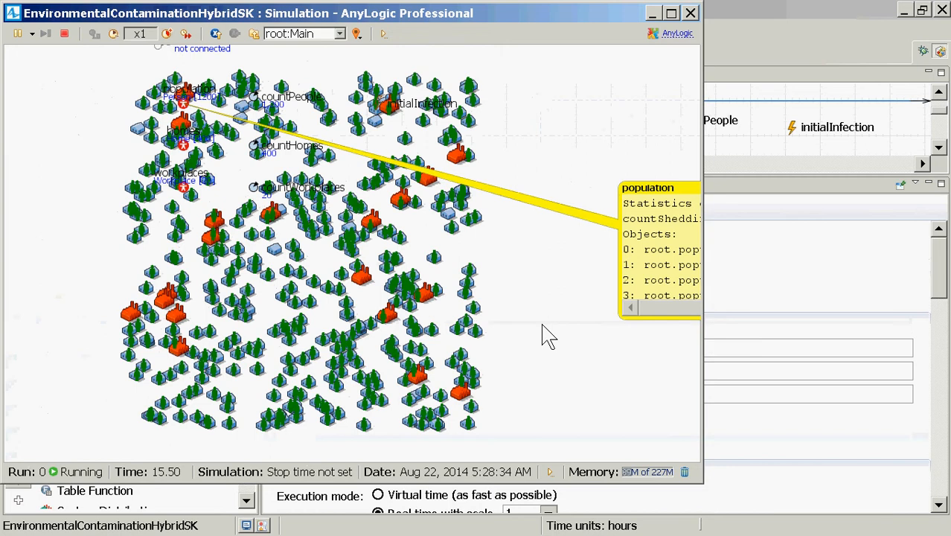
{"action": "left_click_drag", "start_coordinate": [537, 329], "coordinate": [520, 323]}
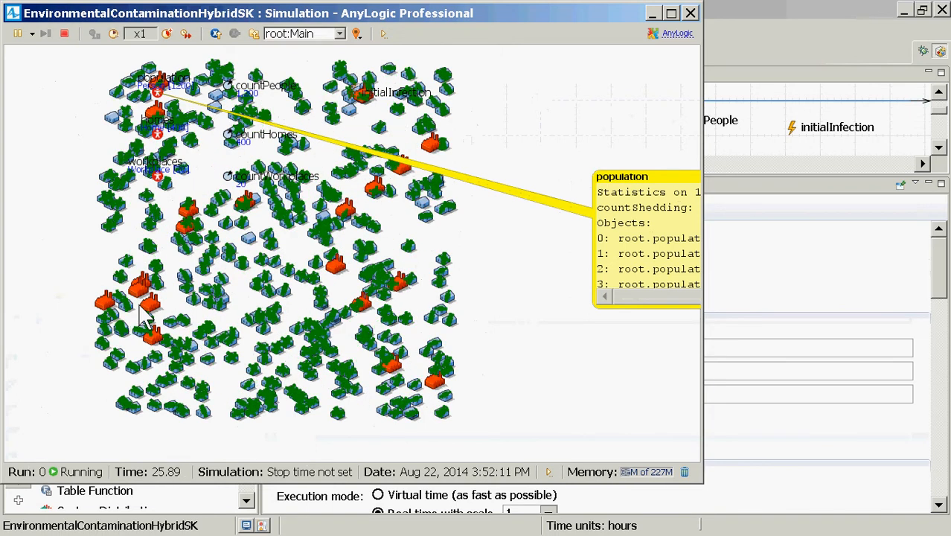
{"action": "left_click_drag", "start_coordinate": [636, 182], "coordinate": [582, 195]}
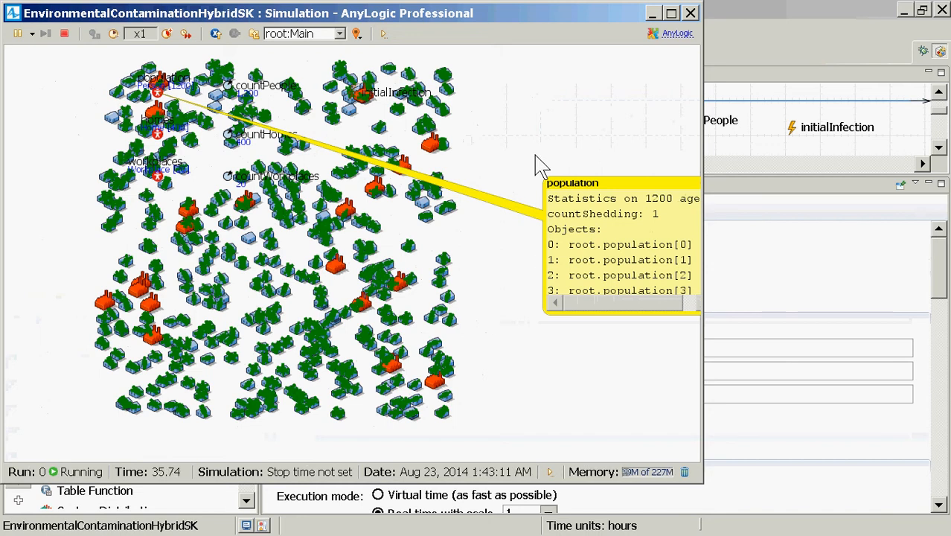
{"action": "left_click", "coordinate": [690, 15]}
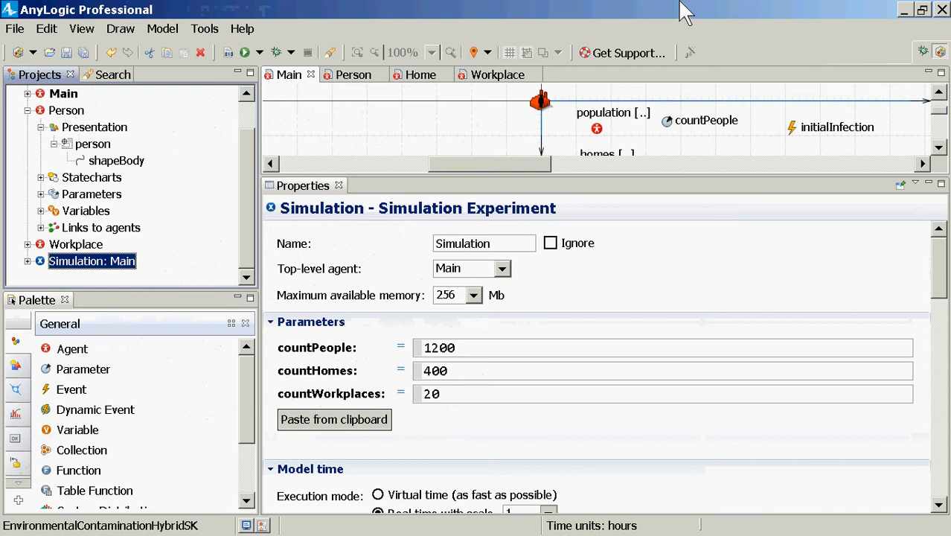
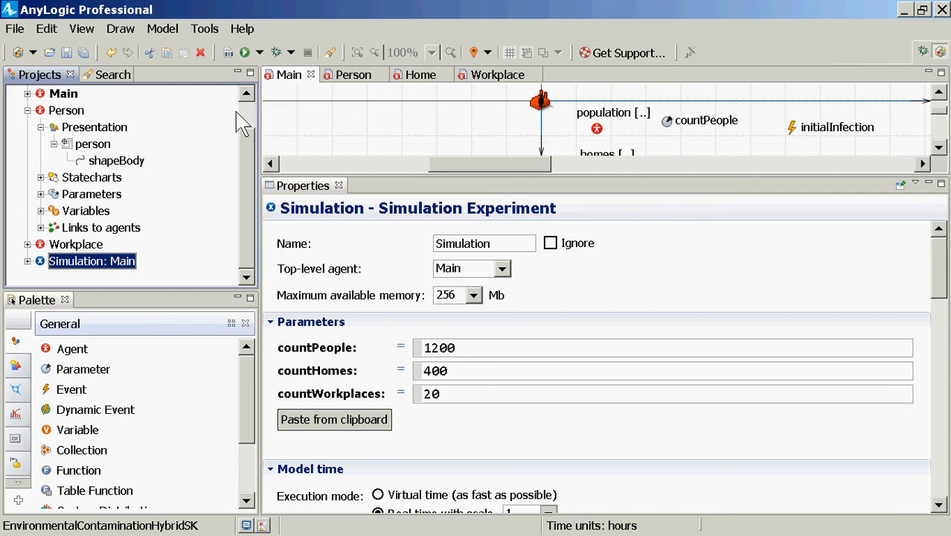
Replace the action code of Main's initialInfection event with a this.send call whose first argument is the message "Infect!"
{"action": "scroll", "coordinate": [238, 114], "scroll_direction": "up", "scroll_amount": 1}
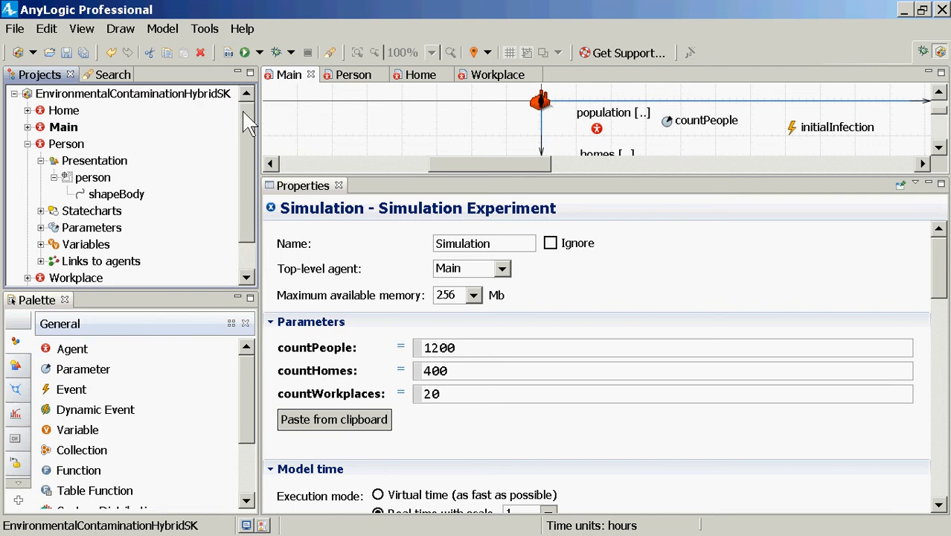
{"action": "left_click", "coordinate": [66, 133]}
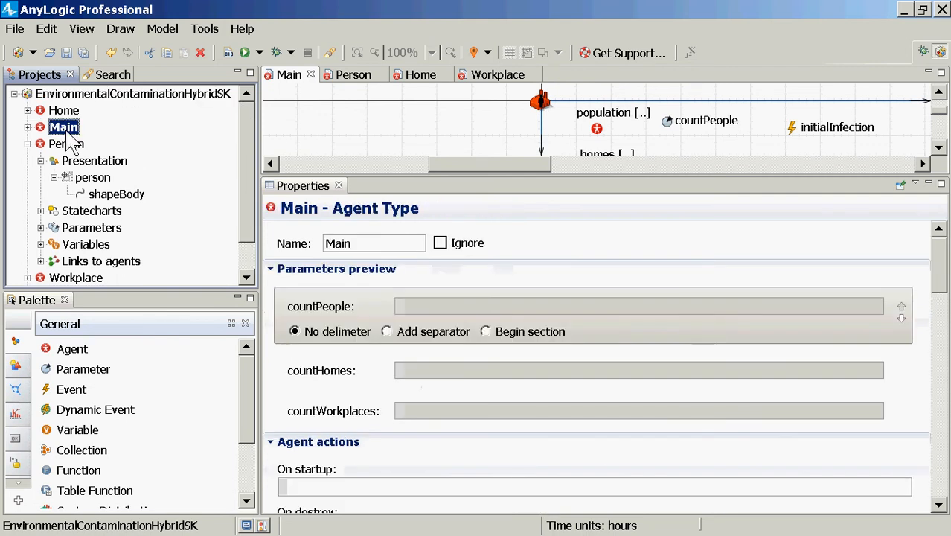
{"action": "left_click", "coordinate": [796, 138]}
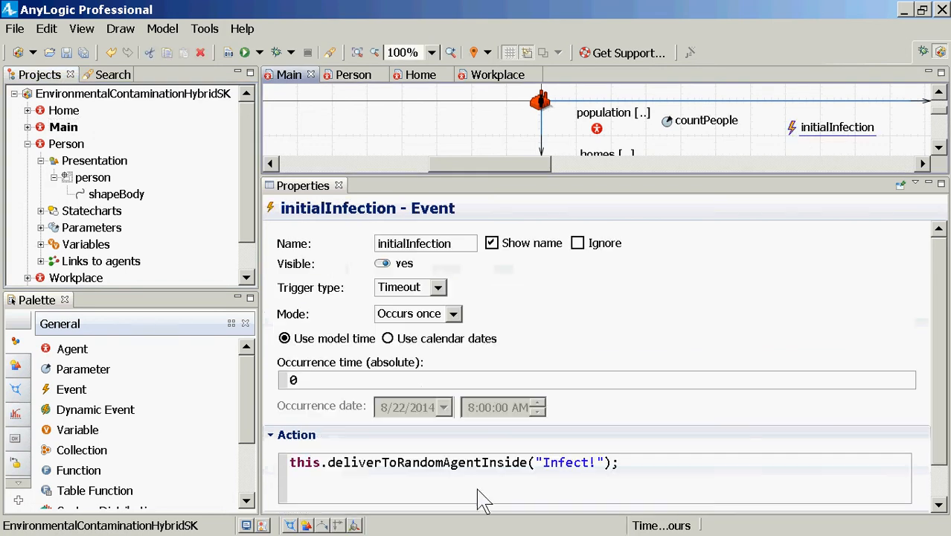
{"action": "left_click", "coordinate": [402, 465]}
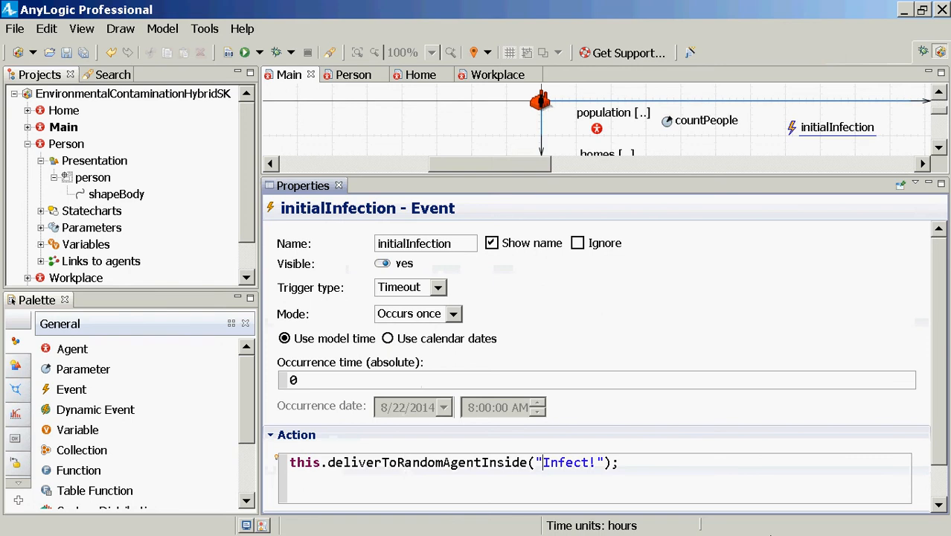
{"action": "key", "text": "ctrl+a"}
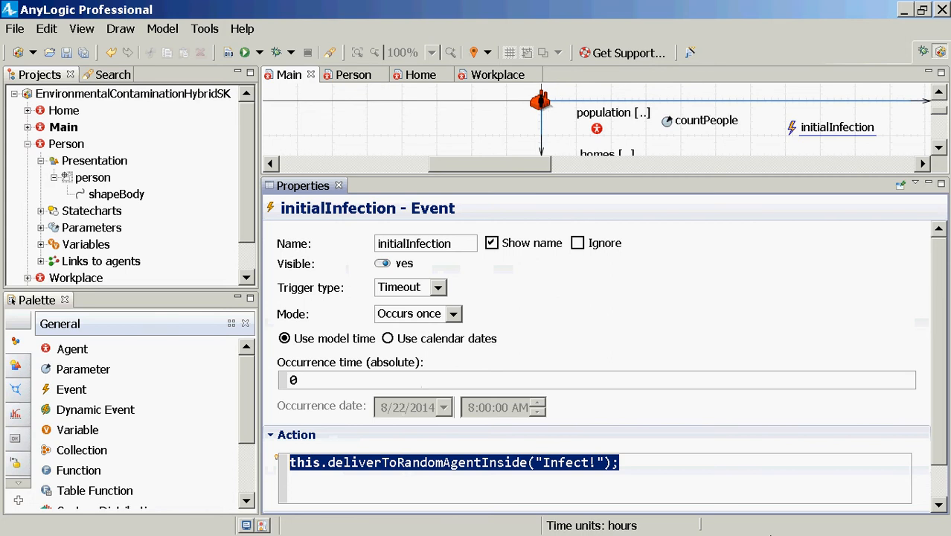
{"action": "type", "text": "this.send"}
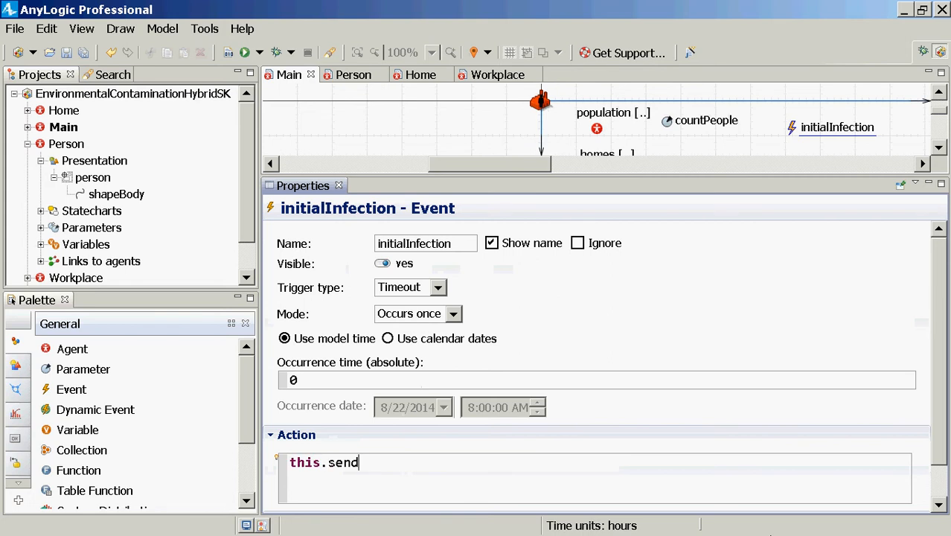
{"action": "type", "text": "(\"Infectwe"}
{"action": "key", "text": "BackSpace"}
{"action": "key", "text": "BackSpace"}
{"action": "type", "text": "!\","}
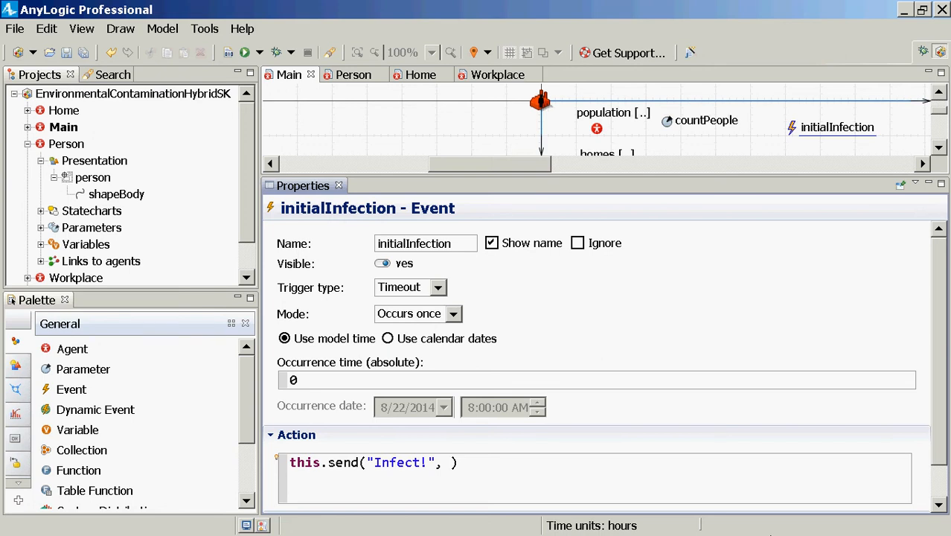
Complete the send call with population.random() as the recipient and a closing semicolon, then save and build the model
{"action": "type", "text": "population."}
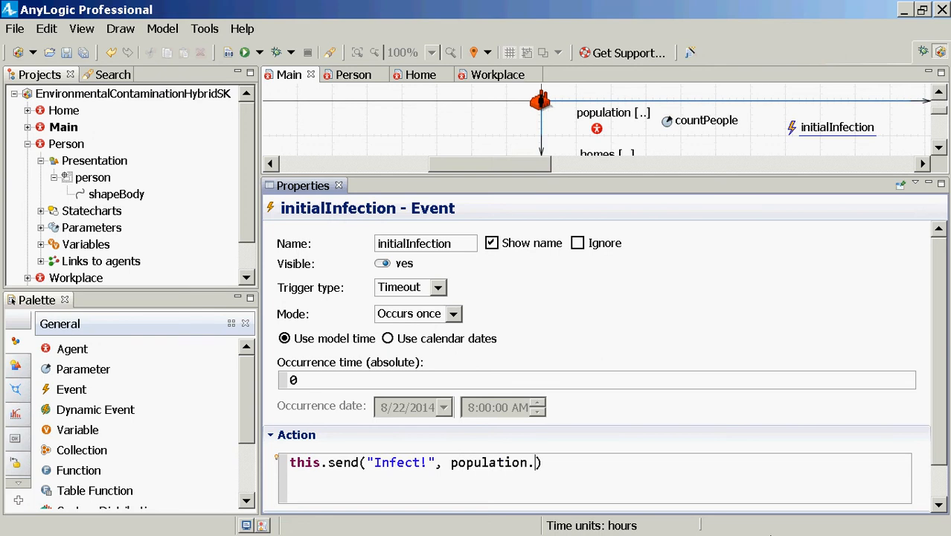
{"action": "type", "text": "random("}
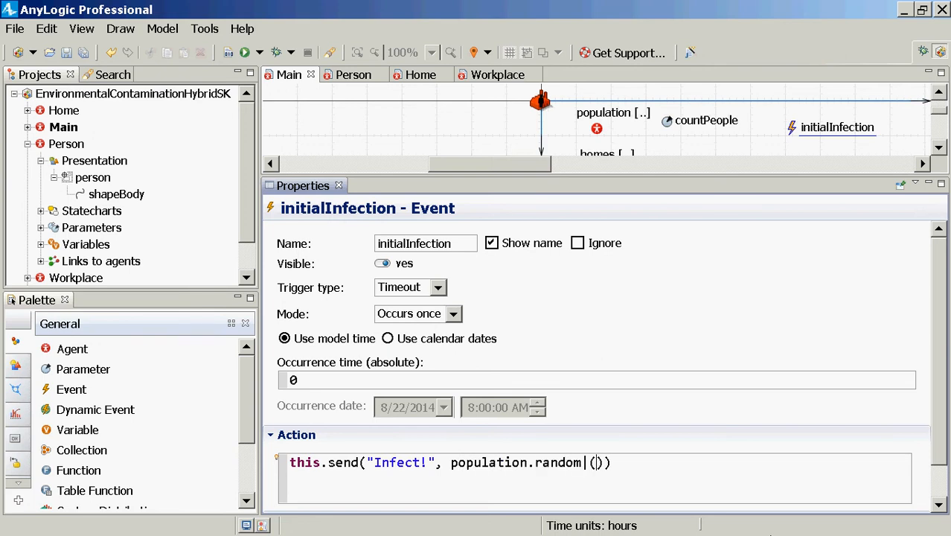
{"action": "type", "text": ")"}
{"action": "key", "text": "BackSpace"}
{"action": "key", "text": "BackSpace"}
{"action": "key", "text": "BackSpace"}
{"action": "type", "text": "());"}
{"action": "key", "text": "ctrl+s"}
{"action": "left_click", "coordinate": [229, 54]}
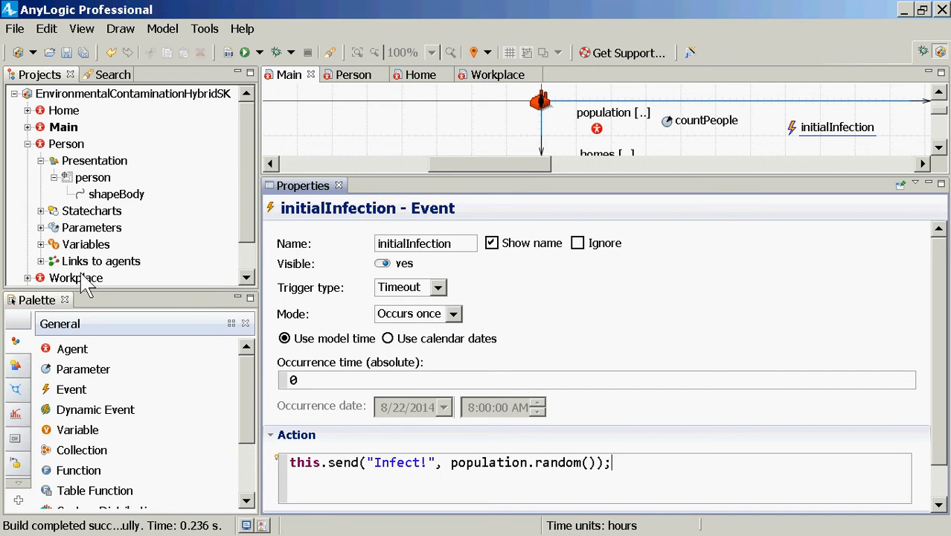
{"action": "left_click", "coordinate": [242, 266]}
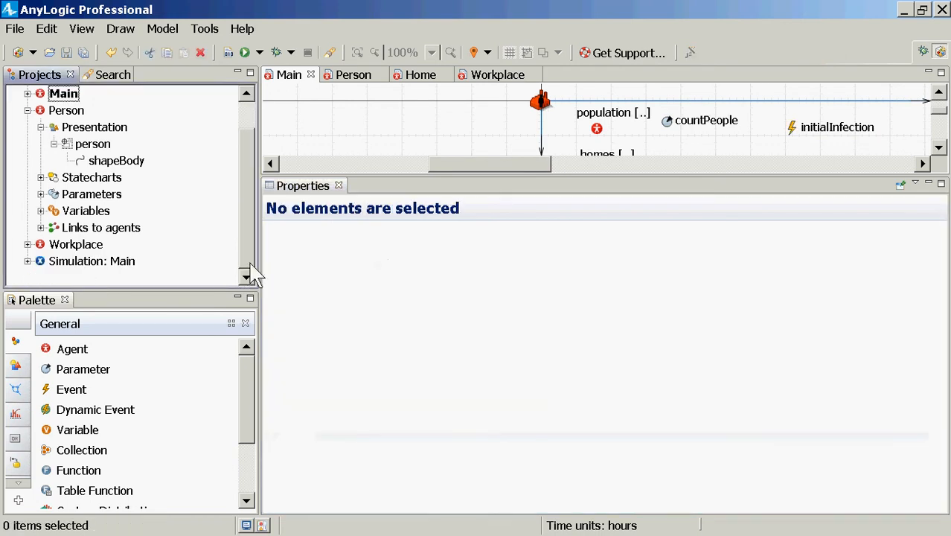
{"action": "right_click", "coordinate": [113, 261]}
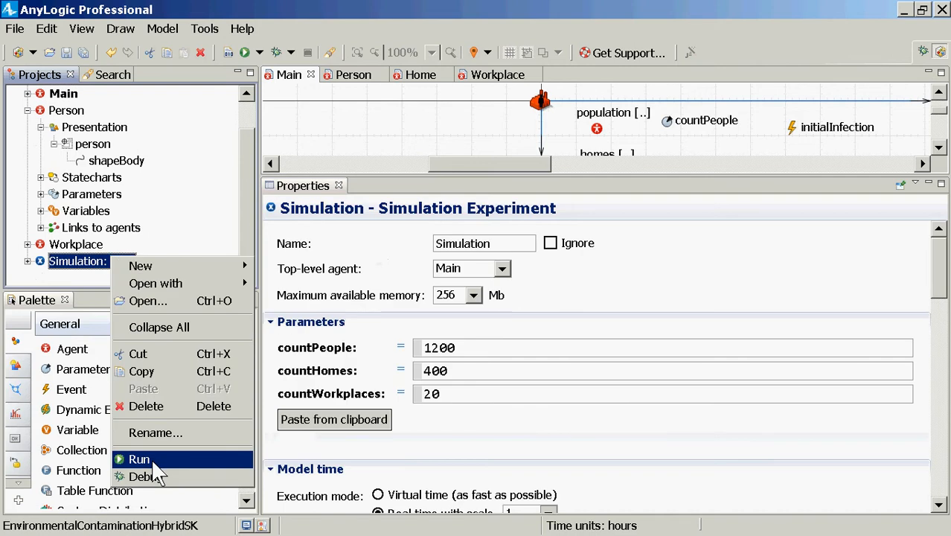
{"action": "left_click", "coordinate": [797, 140]}
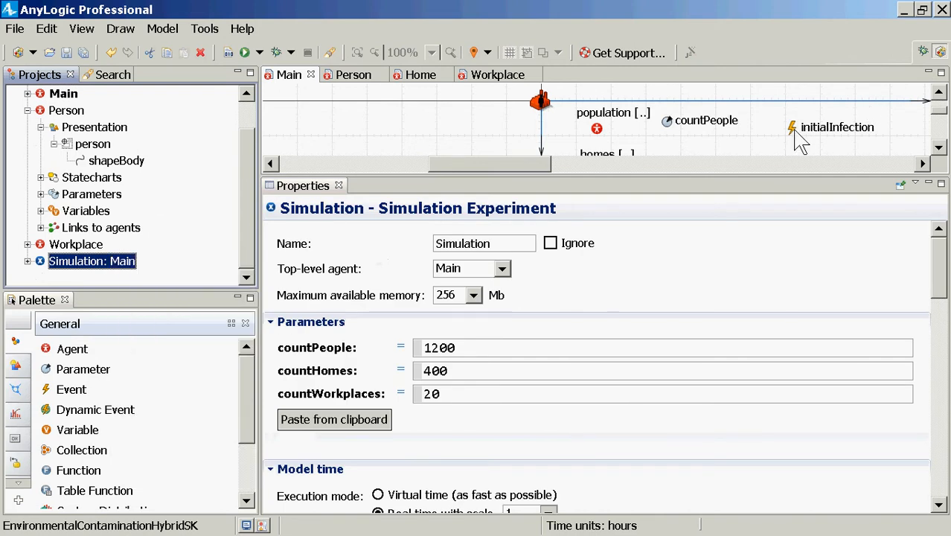
Copy the initialInfection event's action code into Notepad, replacing the selected text there
{"action": "left_click", "coordinate": [795, 137]}
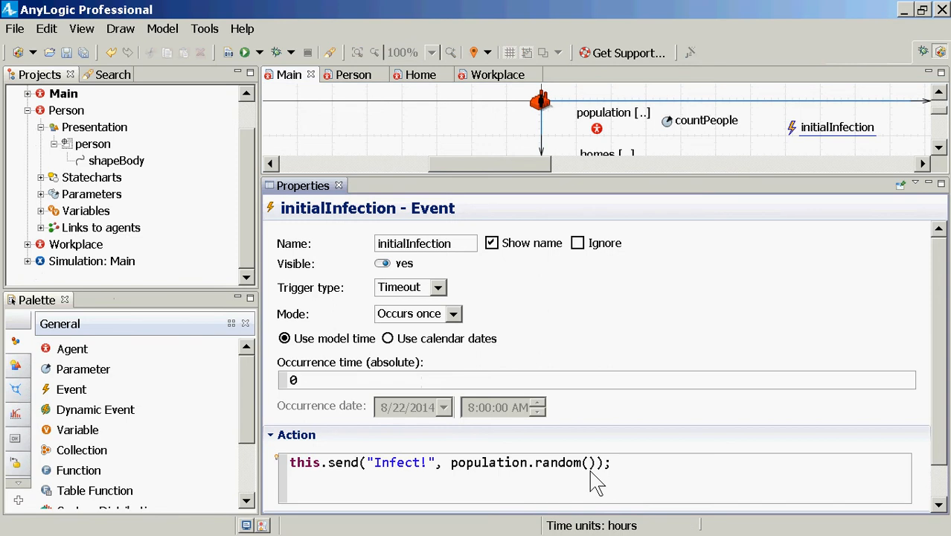
{"action": "triple_click", "coordinate": [645, 491]}
{"action": "key", "text": "ctrl+c"}
{"action": "key", "text": "alt+Tab"}
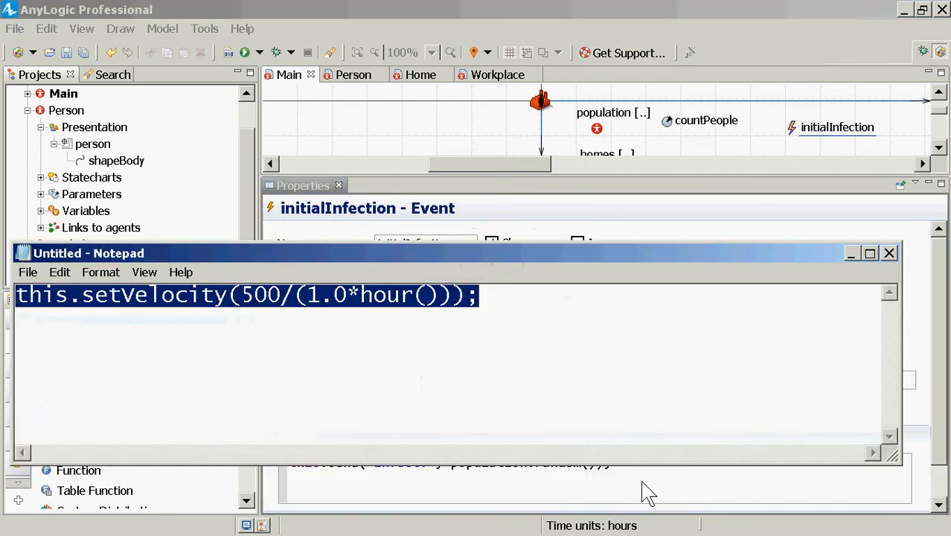
{"action": "key", "text": "ctrl+v"}
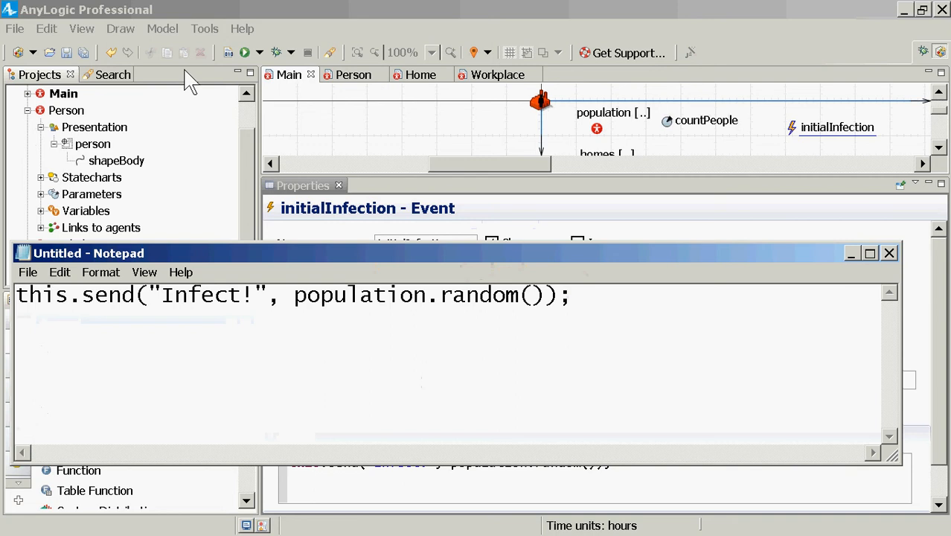
Return to AnyLogic, build the model, and run the Simulation experiment of Main, starting the model
{"action": "left_click", "coordinate": [227, 54]}
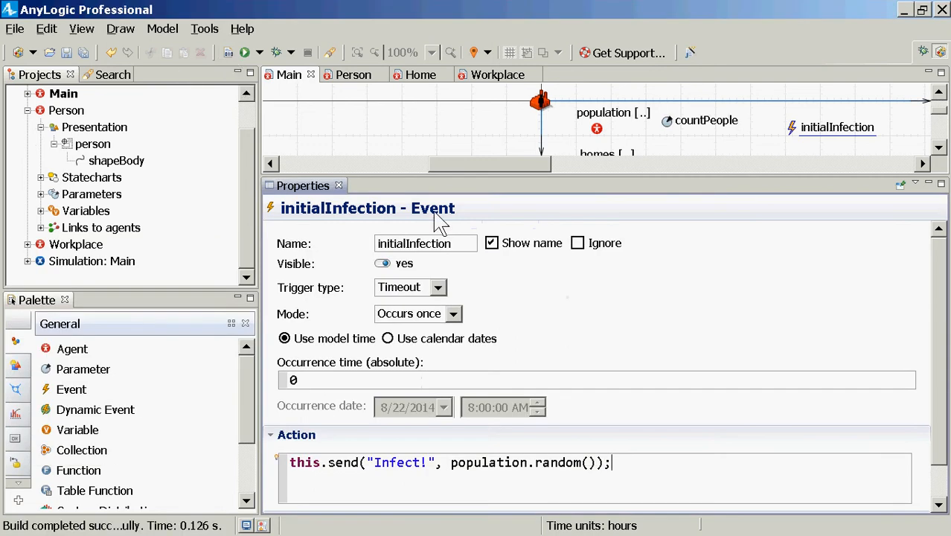
{"action": "key", "text": "alt+Tab"}
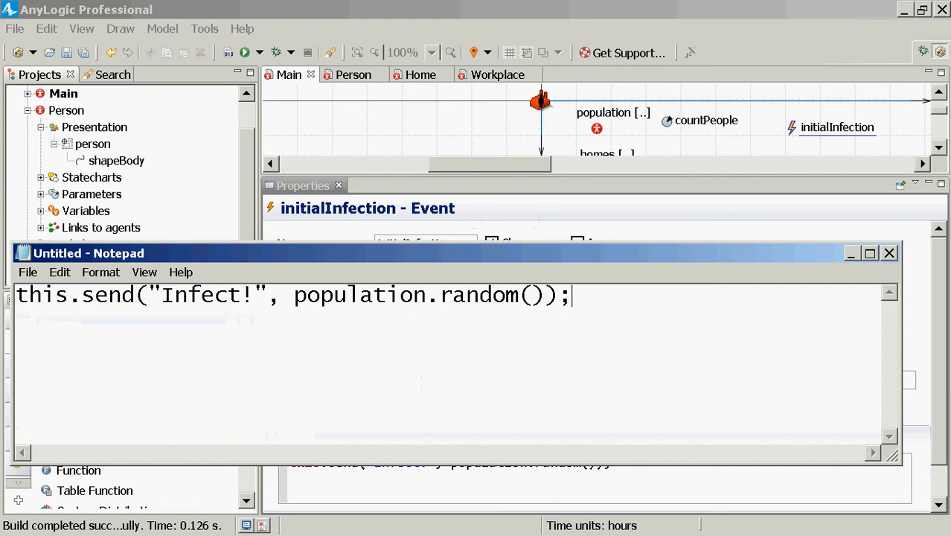
{"action": "left_click", "coordinate": [358, 14]}
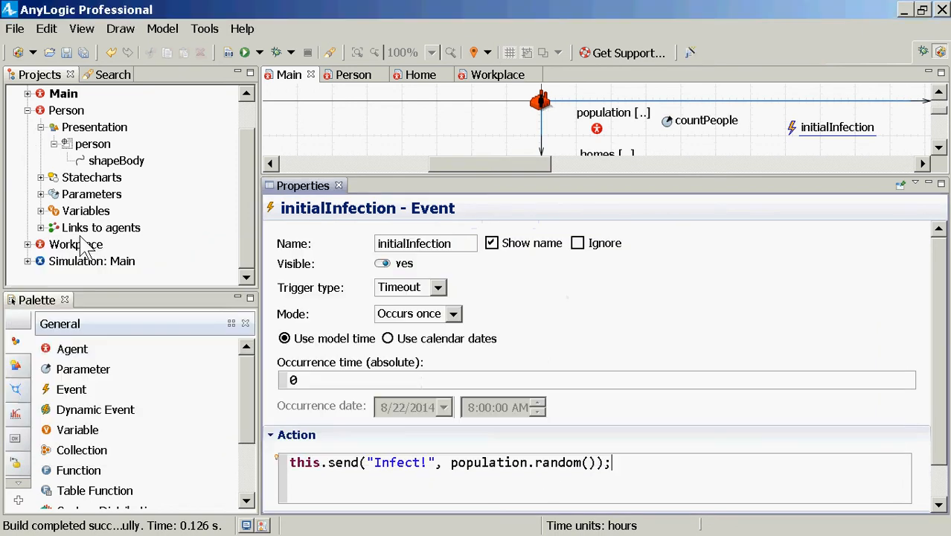
{"action": "left_click", "coordinate": [106, 261]}
{"action": "right_click", "coordinate": [106, 262]}
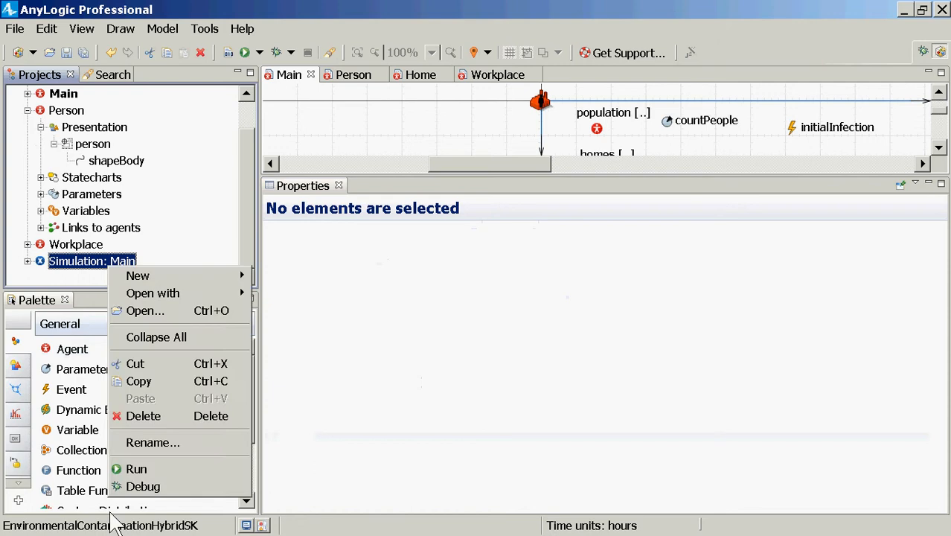
{"action": "left_click", "coordinate": [136, 469]}
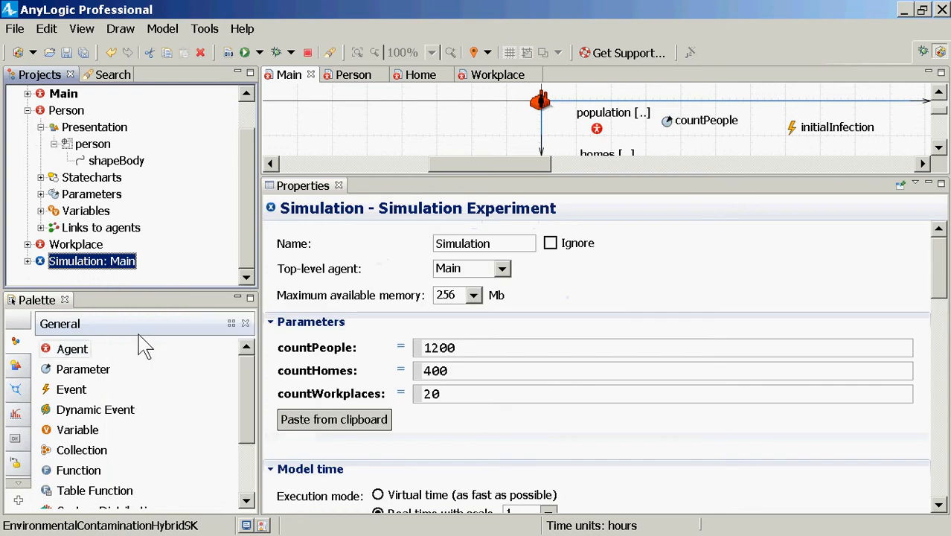
{"action": "left_click", "coordinate": [75, 113]}
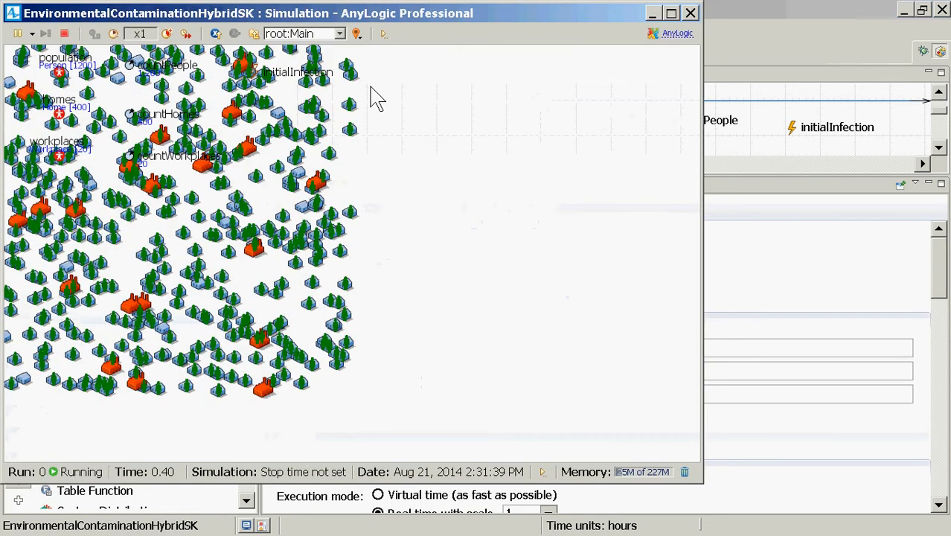
Pause the running model and inspect the population's countShedding statistic, closing the inspection window when done
{"action": "left_click_drag", "start_coordinate": [362, 118], "coordinate": [505, 140]}
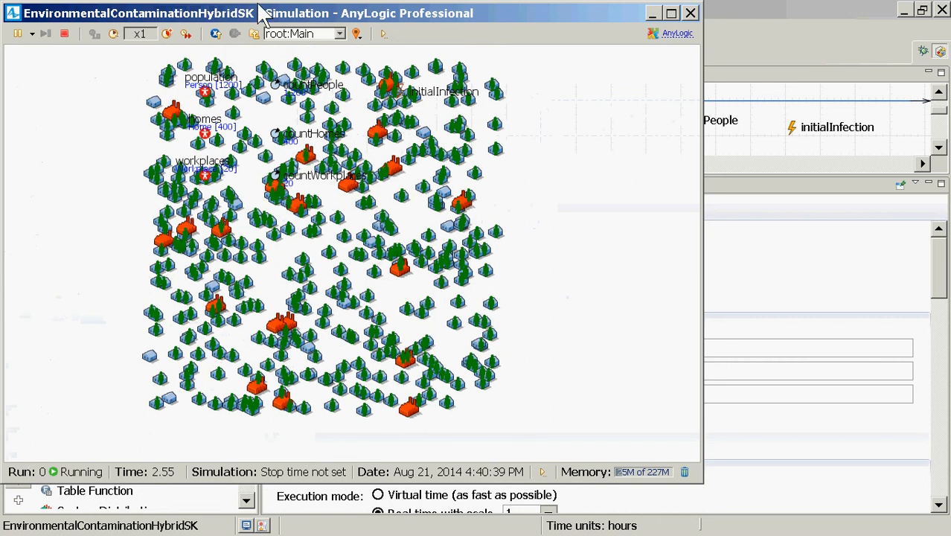
{"action": "left_click", "coordinate": [18, 35]}
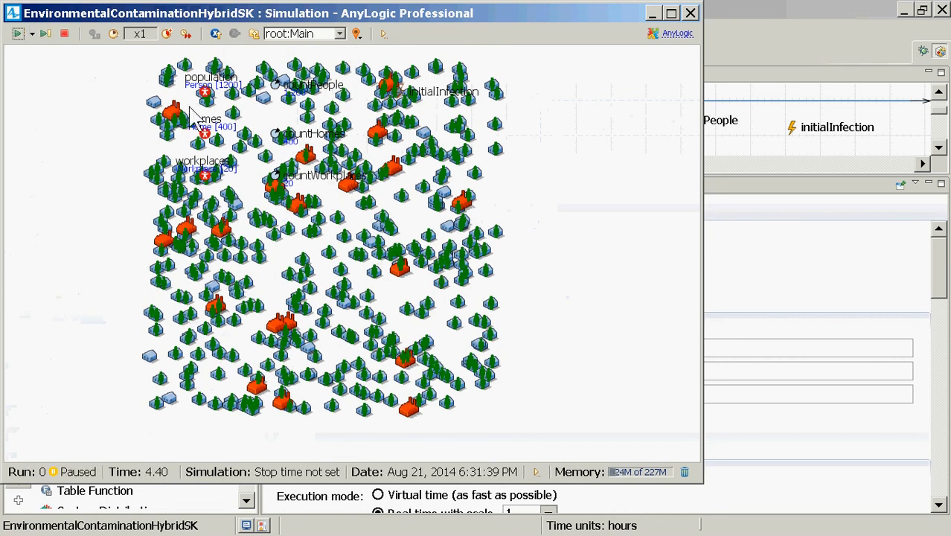
{"action": "left_click", "coordinate": [207, 89]}
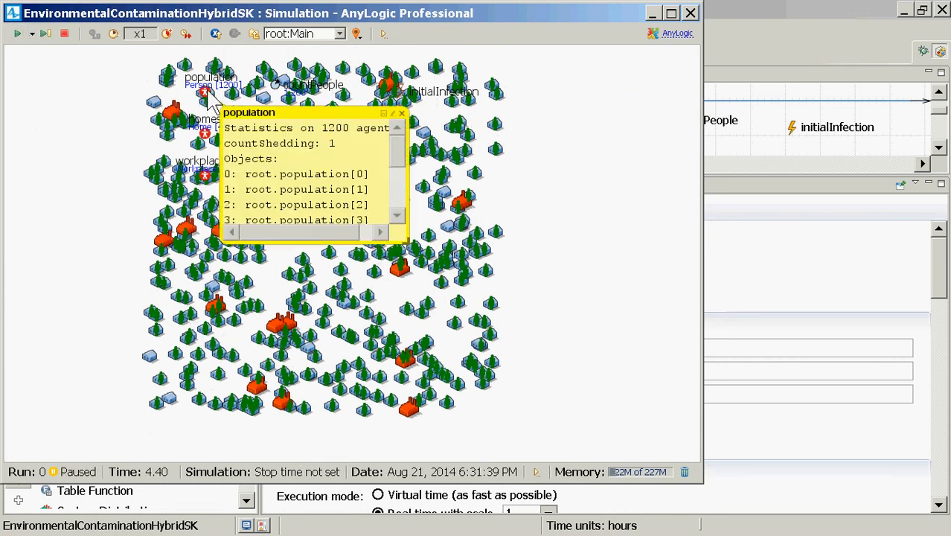
{"action": "left_click", "coordinate": [401, 113]}
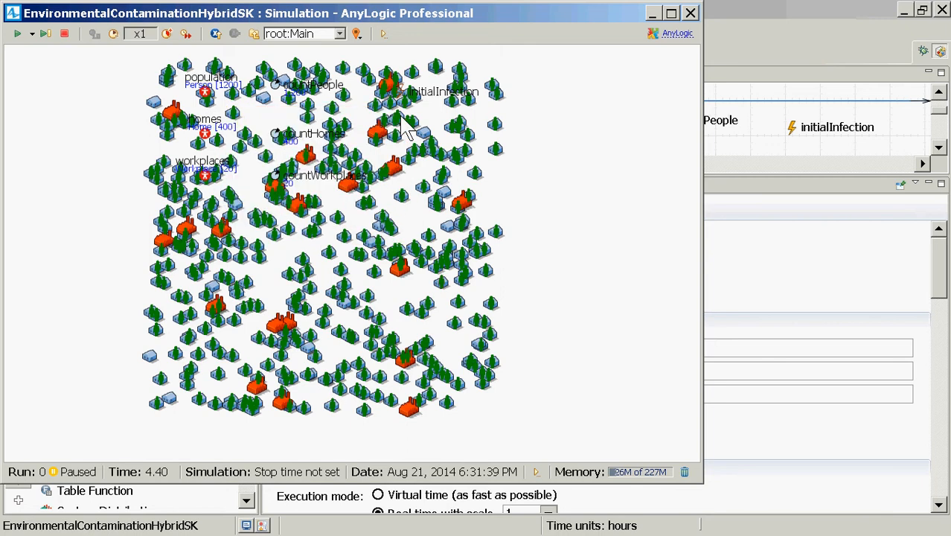
Stop and rerun the simulation, pause it to check the population's countShedding statistic again, and close the simulation window
{"action": "left_click", "coordinate": [64, 33]}
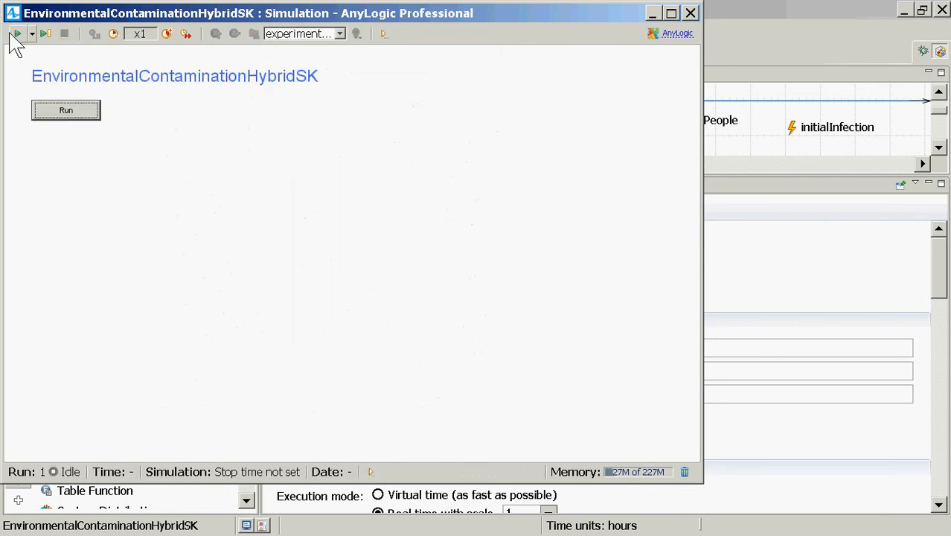
{"action": "left_click", "coordinate": [69, 111]}
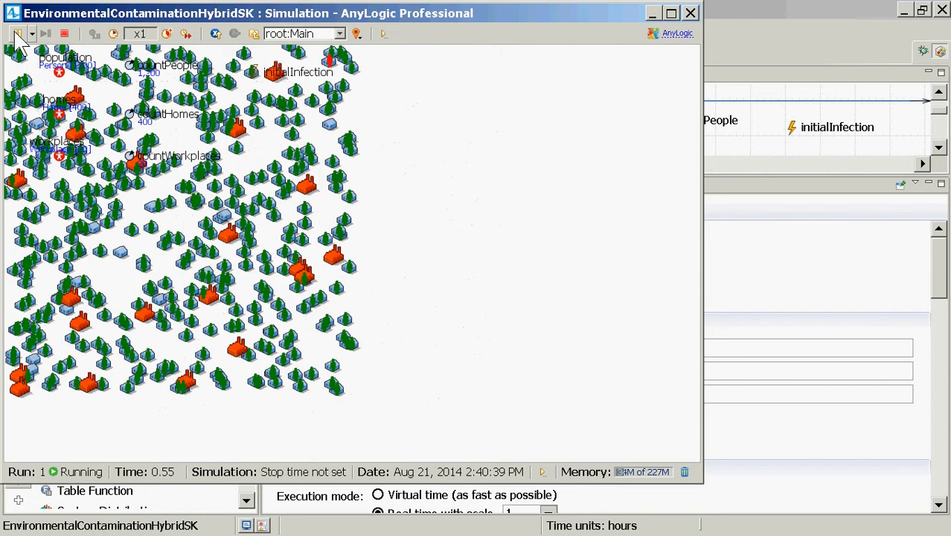
{"action": "left_click", "coordinate": [16, 33]}
{"action": "left_click", "coordinate": [59, 73]}
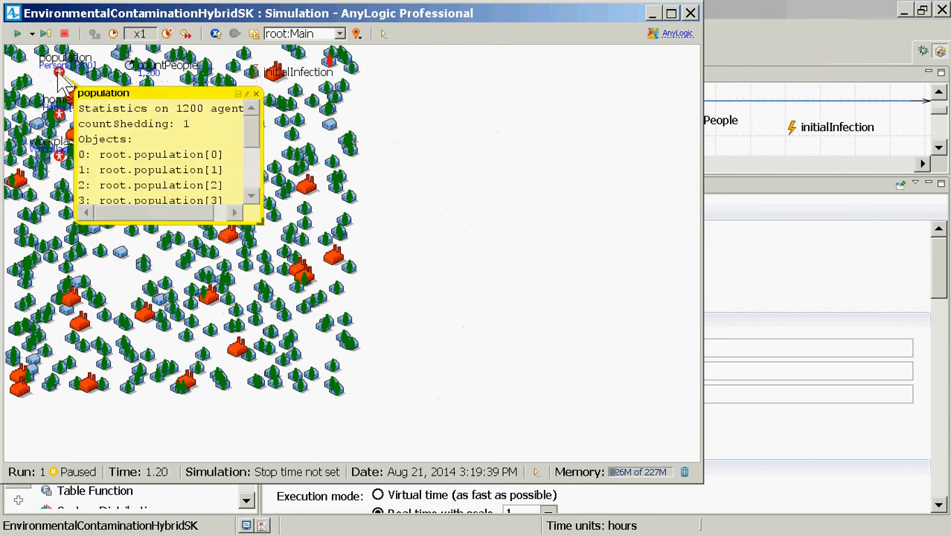
{"action": "left_click", "coordinate": [255, 94]}
{"action": "left_click", "coordinate": [691, 12]}
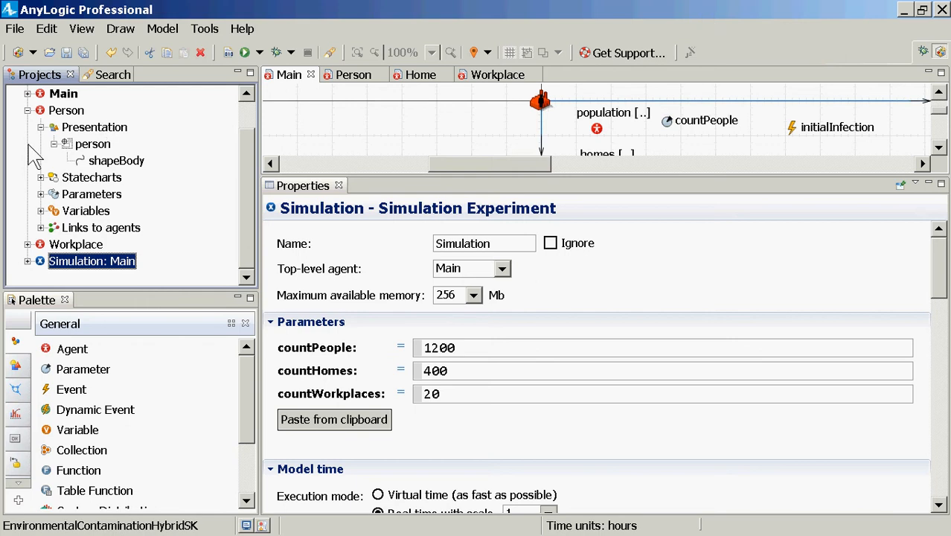
Open the Home agent type for editing and enlarge its diagram area by shrinking the properties area
{"action": "scroll", "coordinate": [242, 156], "scroll_direction": "up", "scroll_amount": 1}
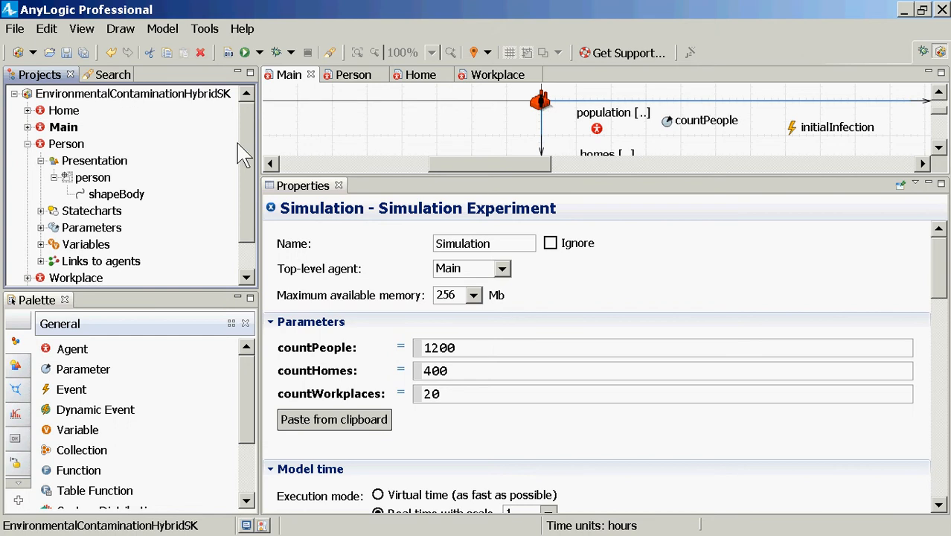
{"action": "left_click", "coordinate": [64, 116]}
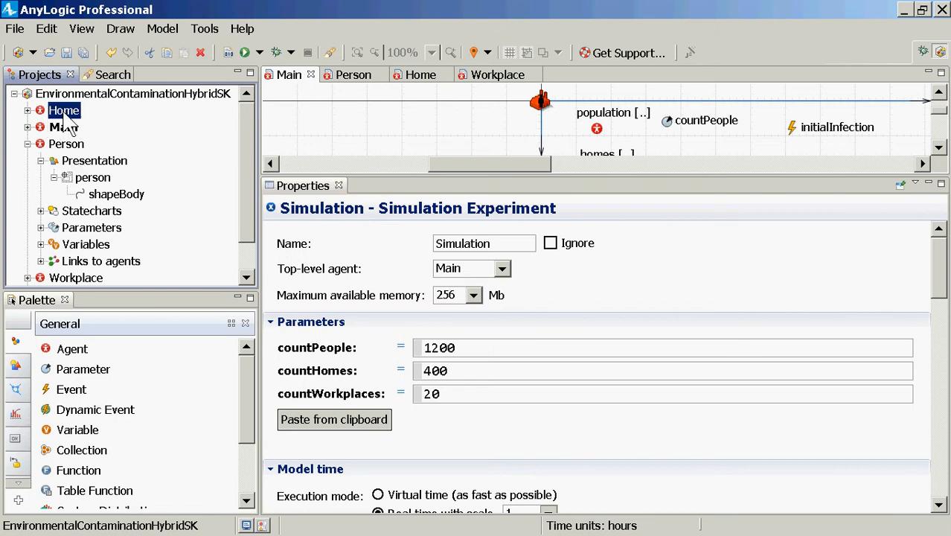
{"action": "double_click", "coordinate": [64, 119]}
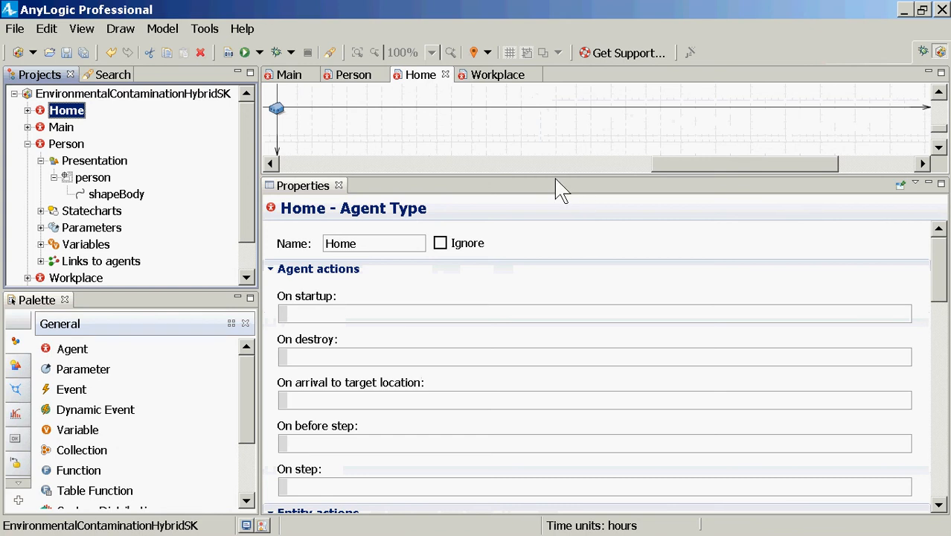
{"action": "left_click_drag", "start_coordinate": [552, 176], "coordinate": [525, 361]}
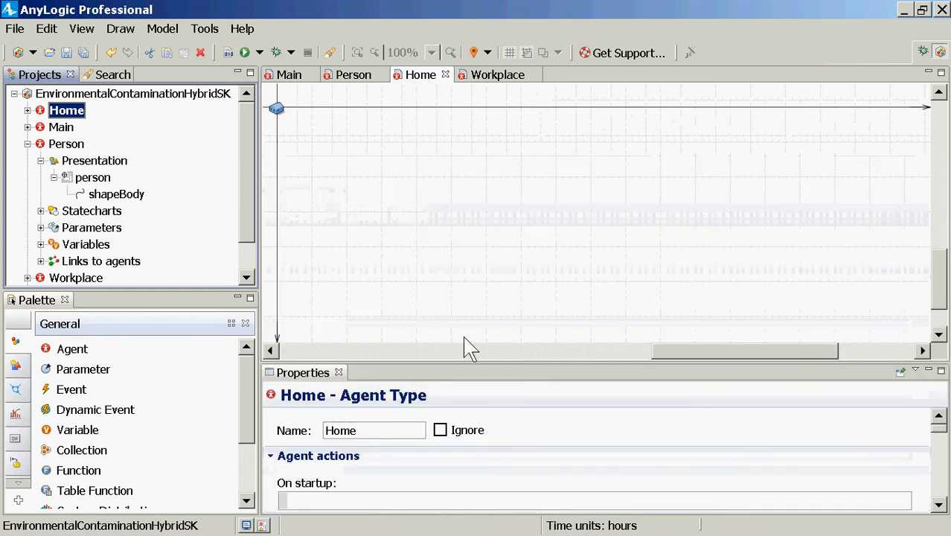
{"action": "left_click", "coordinate": [244, 268]}
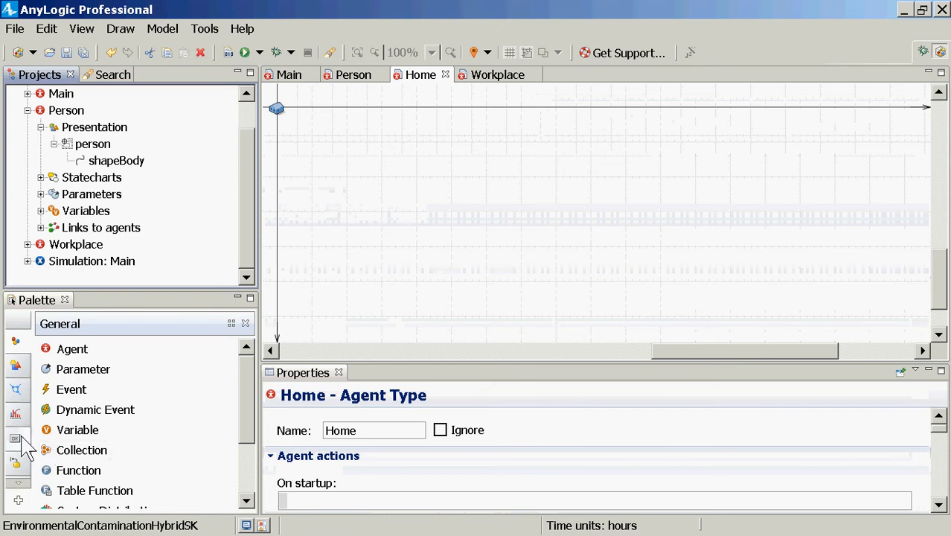
Add a System Dynamics stock named PathogenReservoir to the Home diagram
{"action": "left_click", "coordinate": [18, 482]}
{"action": "left_click", "coordinate": [19, 482]}
{"action": "left_click", "coordinate": [19, 483]}
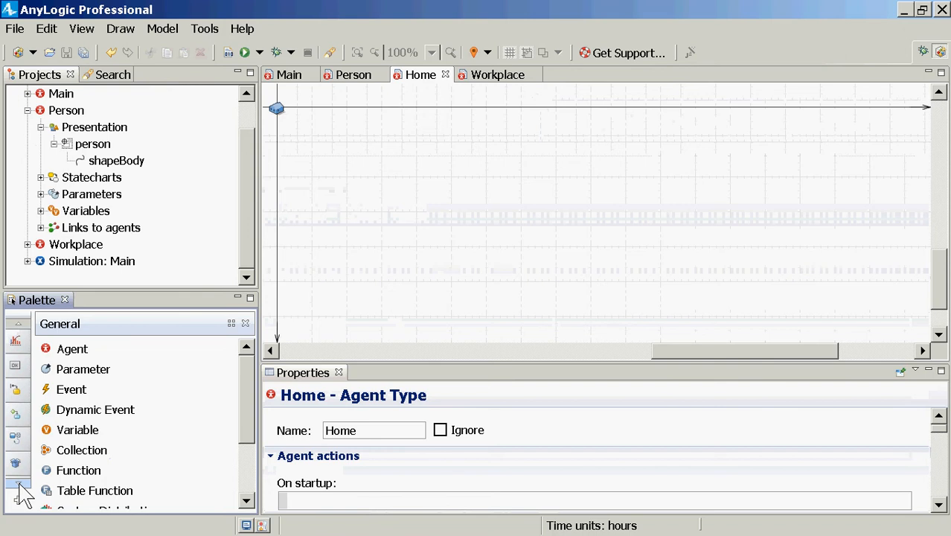
{"action": "left_click", "coordinate": [15, 438]}
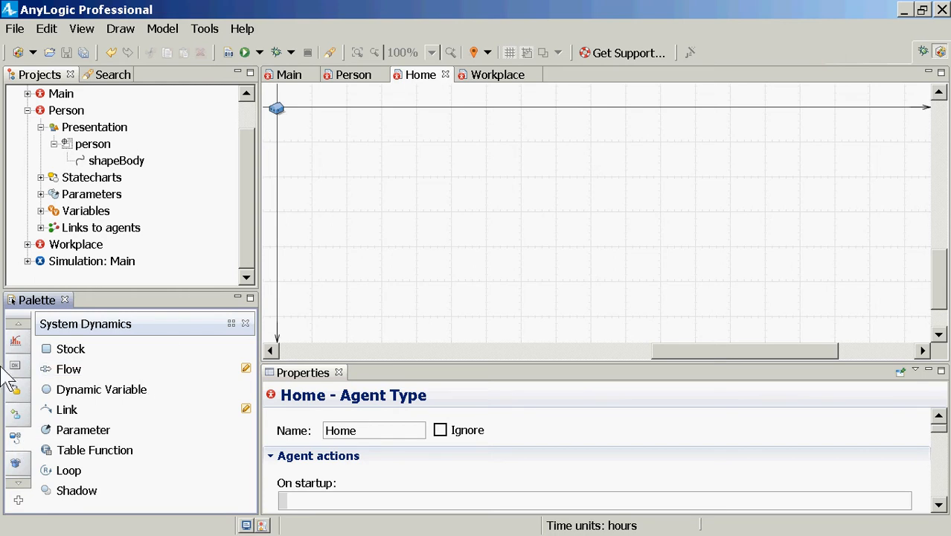
{"action": "left_click", "coordinate": [70, 349]}
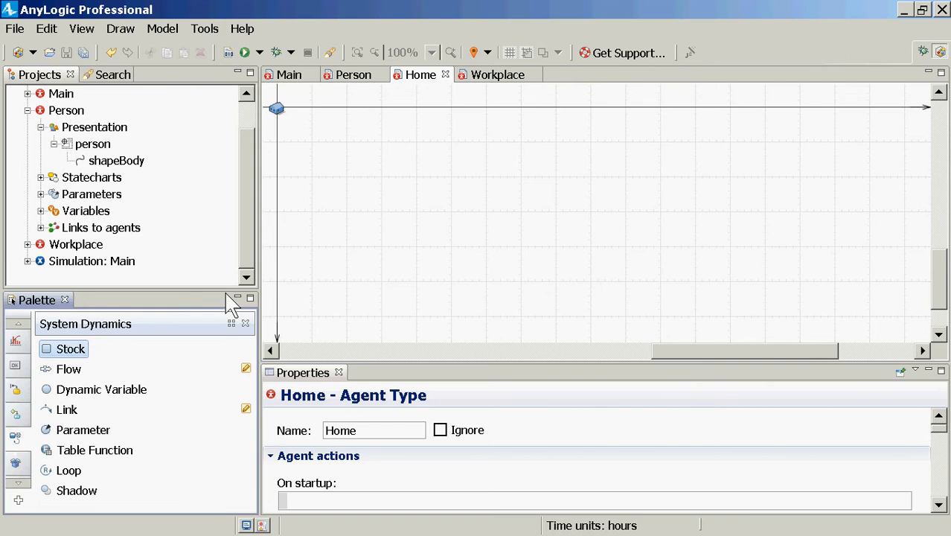
{"action": "left_click", "coordinate": [470, 186]}
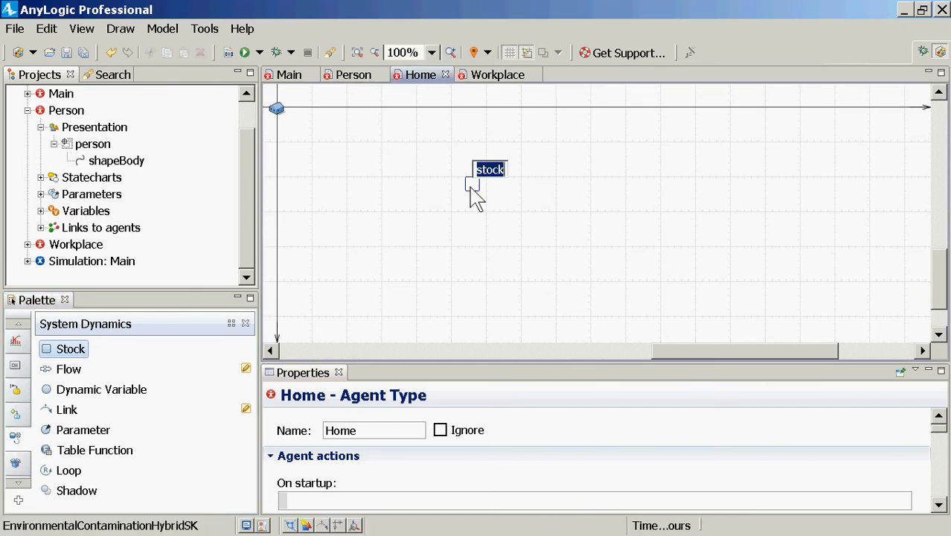
{"action": "type", "text": "Pat"}
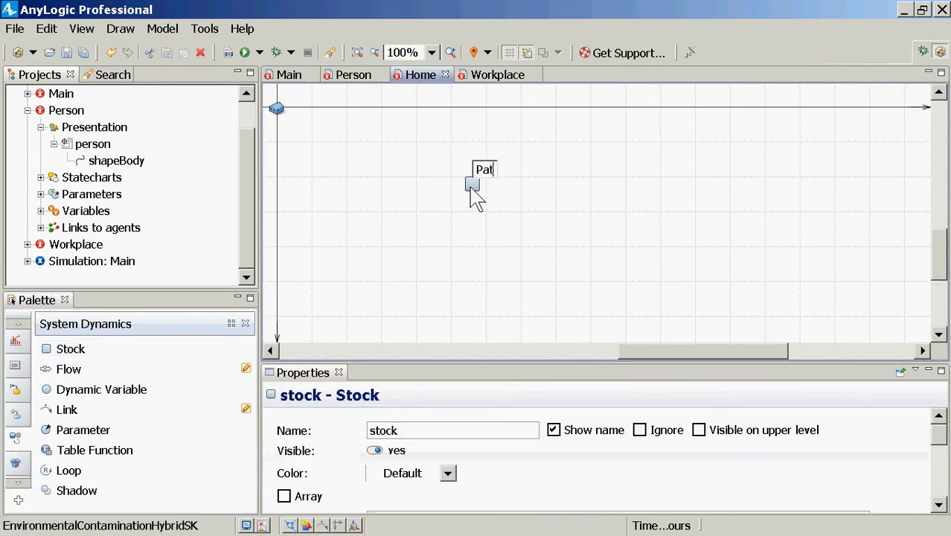
{"action": "type", "text": "hogenRes"}
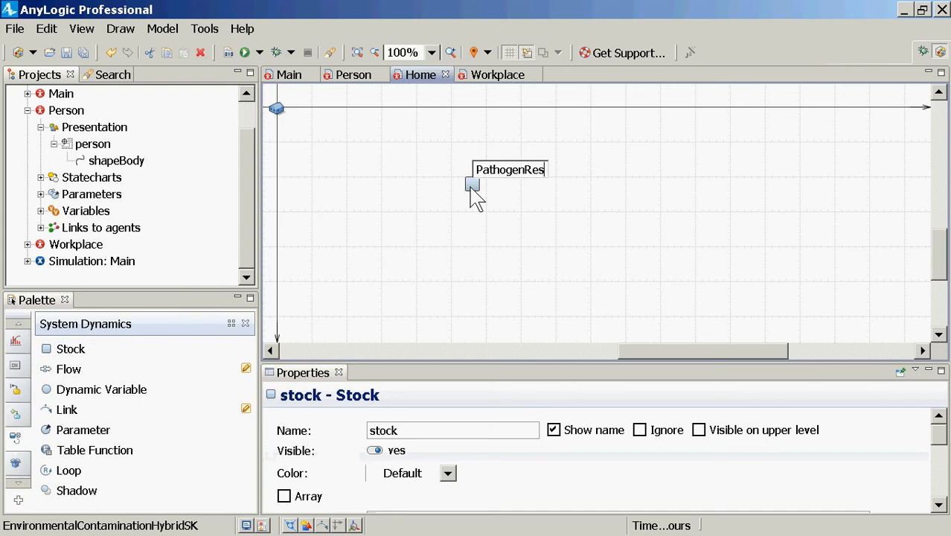
{"action": "type", "text": "ervoir"}
{"action": "key", "text": "Return"}
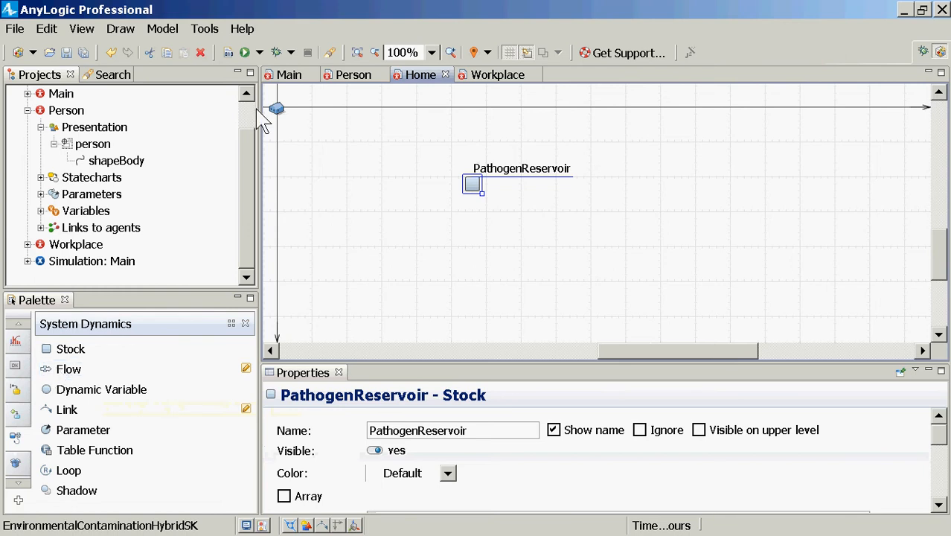
Add a flow on the Home diagram that runs from a cloud into the PathogenReservoir stock
{"action": "left_click", "coordinate": [410, 70]}
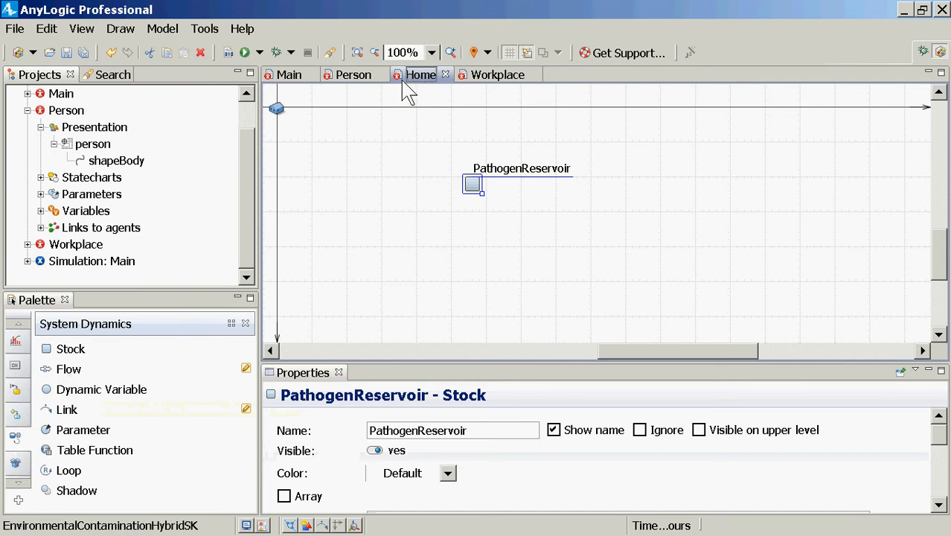
{"action": "left_click", "coordinate": [68, 370]}
{"action": "left_click", "coordinate": [275, 212]}
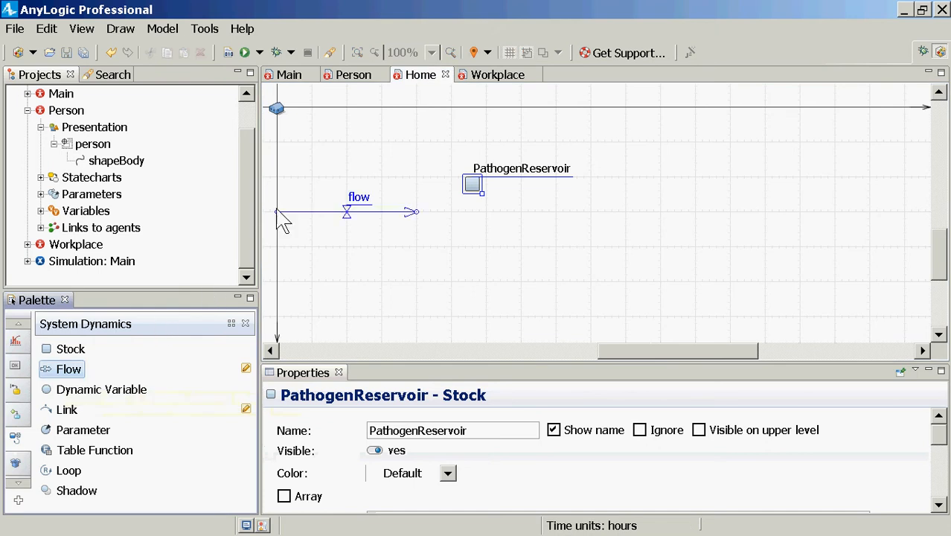
{"action": "left_click_drag", "start_coordinate": [277, 211], "coordinate": [324, 183]}
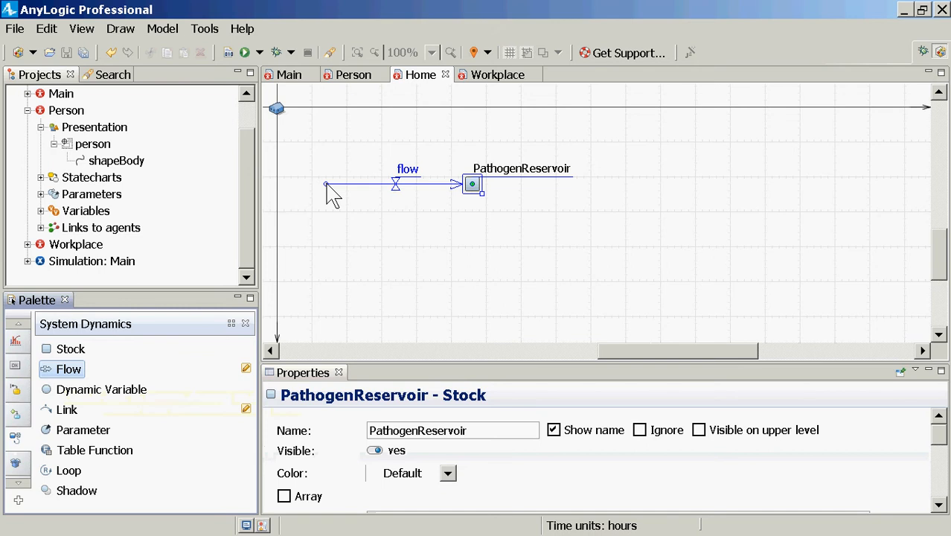
{"action": "left_click", "coordinate": [327, 185]}
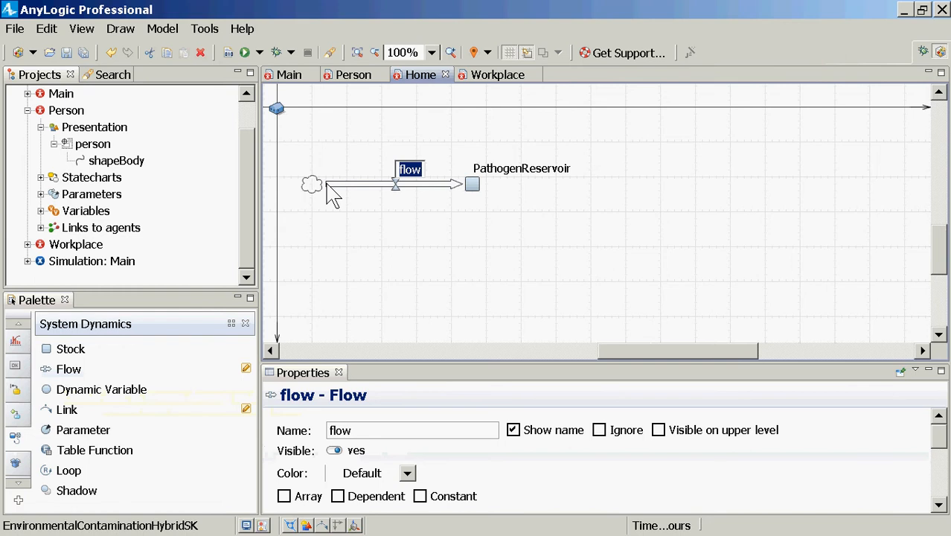
Name the inflow shedPathogen and move its label below the flow, clear of the PathogenReservoir label
{"action": "type", "text": "shedded"}
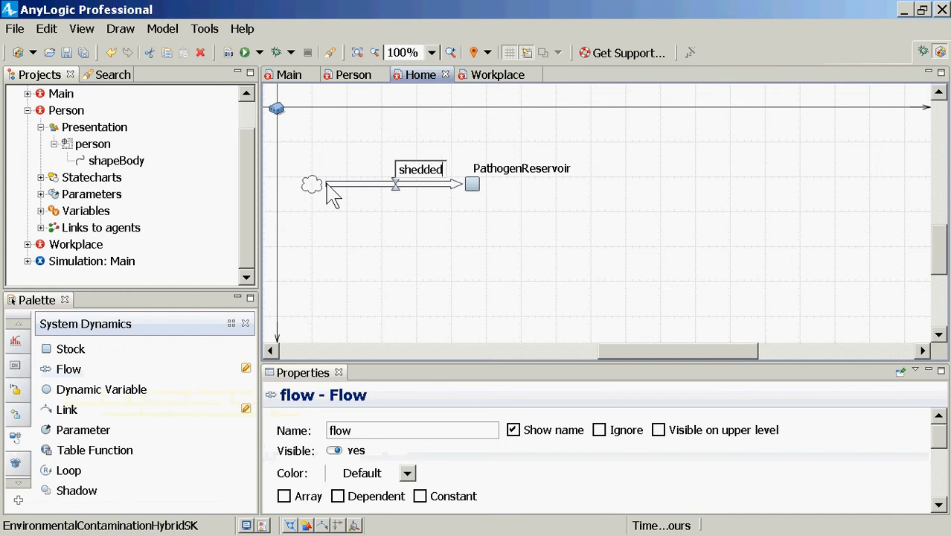
{"action": "type", "text": "Pathogen"}
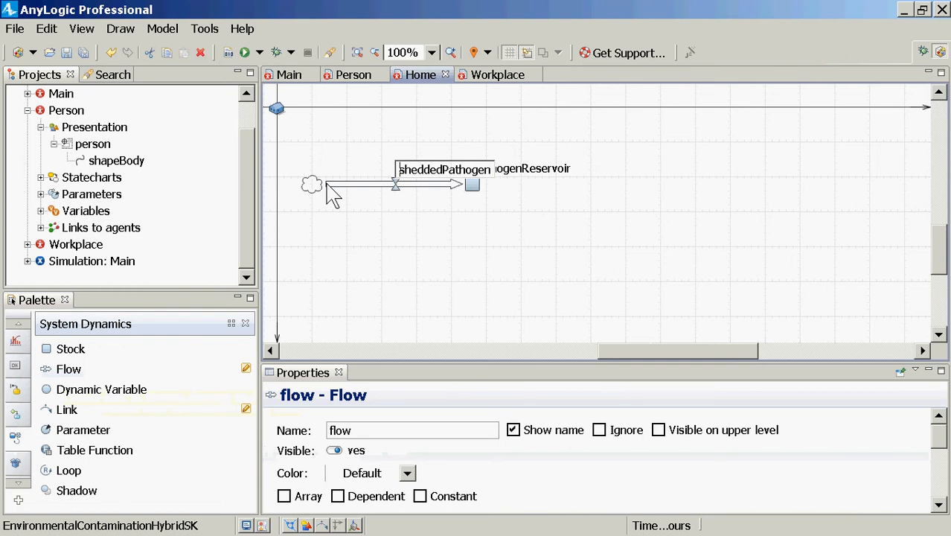
{"action": "key", "text": "Right"}
{"action": "key", "text": "Right"}
{"action": "key", "text": "Right"}
{"action": "key", "text": "Right"}
{"action": "key", "text": "shift+Right"}
{"action": "key", "text": "shift+Right"}
{"action": "key", "text": "shift+Right"}
{"action": "key", "text": "BackSpace"}
{"action": "key", "text": "Return"}
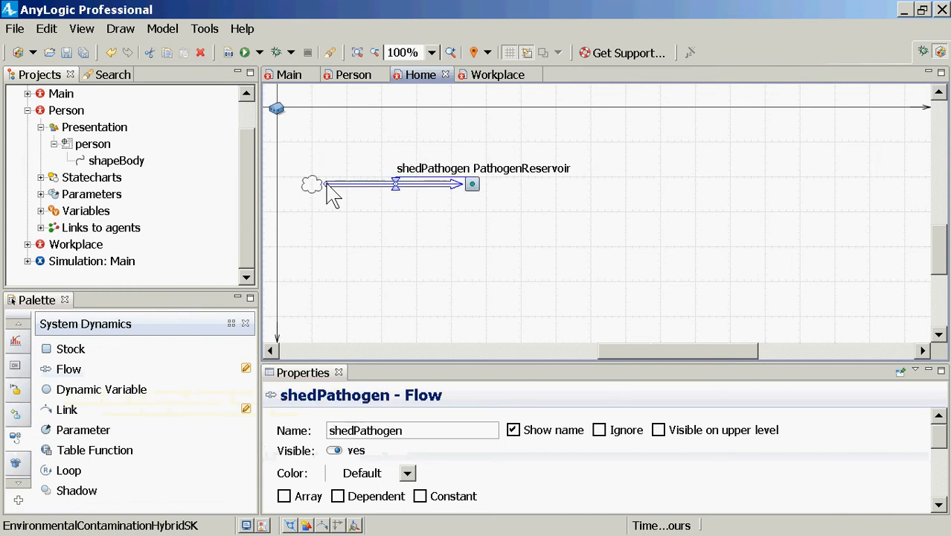
{"action": "left_click", "coordinate": [419, 170]}
{"action": "left_click_drag", "start_coordinate": [419, 170], "coordinate": [392, 208]}
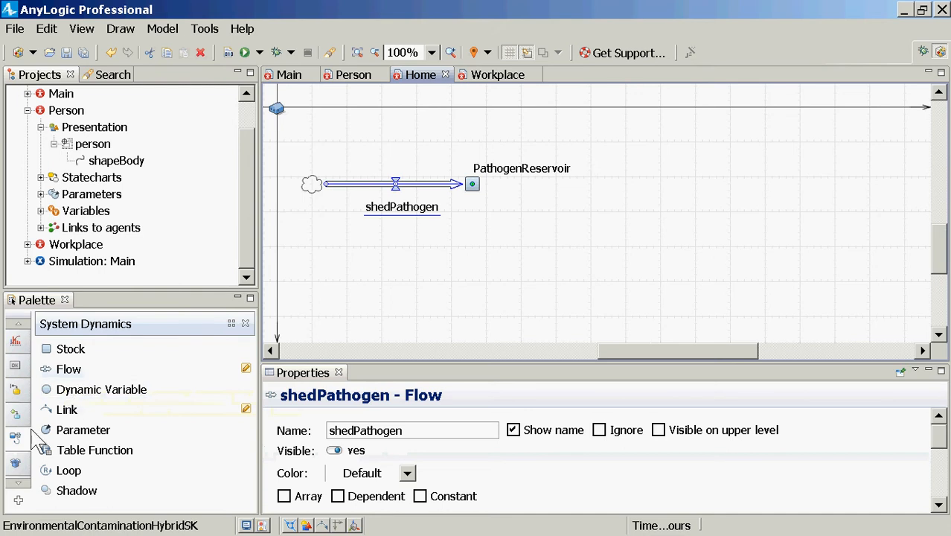
Add an outflow named pathogenInactivation from PathogenReservoir to a cloud, and move its label below the flow
{"action": "left_click_drag", "start_coordinate": [56, 372], "coordinate": [473, 184]}
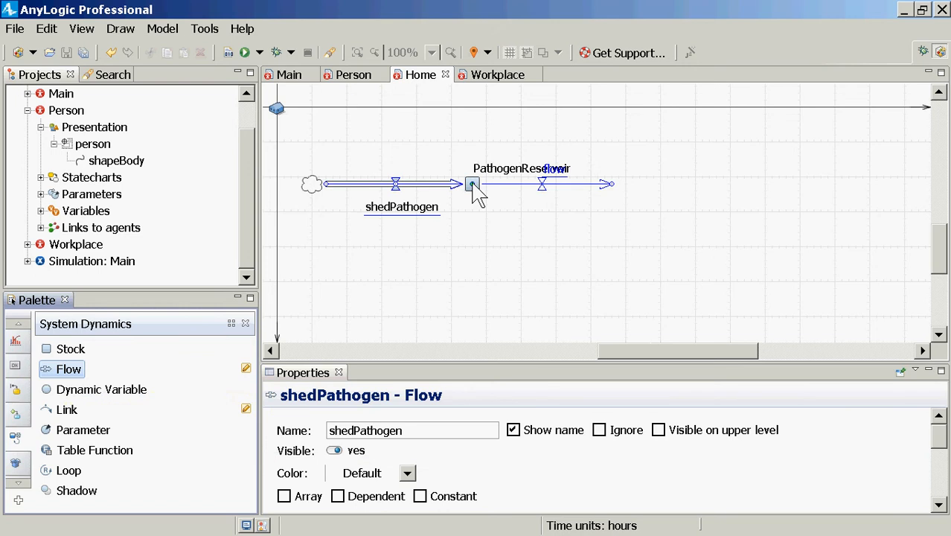
{"action": "left_click_drag", "start_coordinate": [477, 194], "coordinate": [476, 193]}
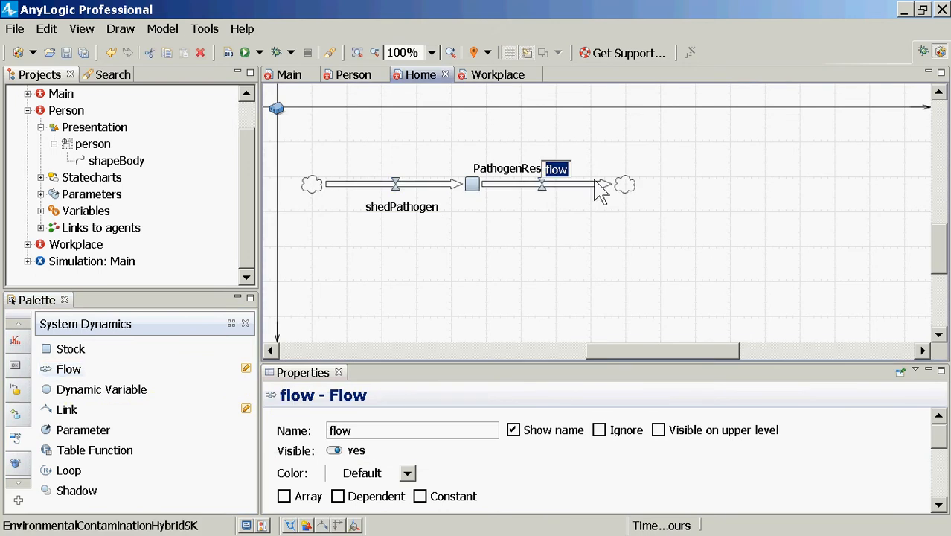
{"action": "type", "text": "pathogen"}
{"action": "type", "text": "In"}
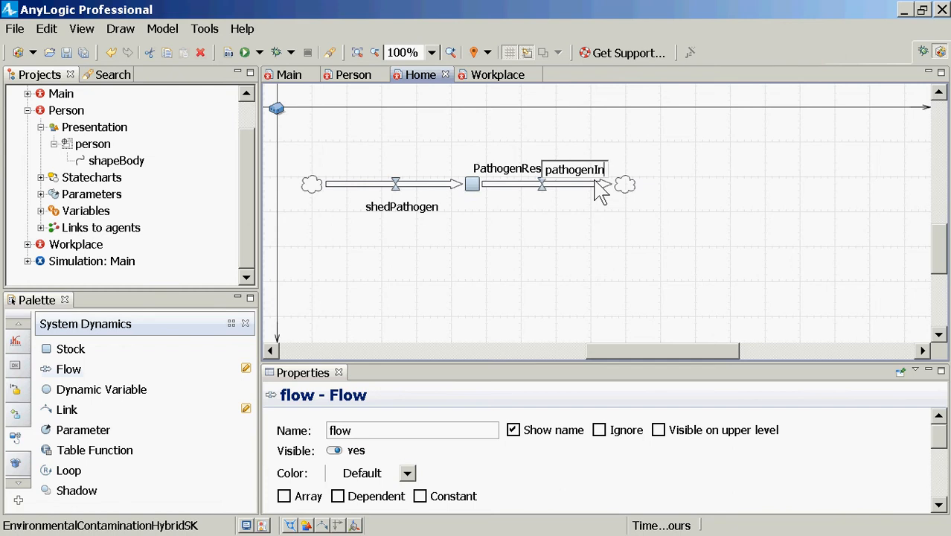
{"action": "type", "text": "activation"}
{"action": "key", "text": "Return"}
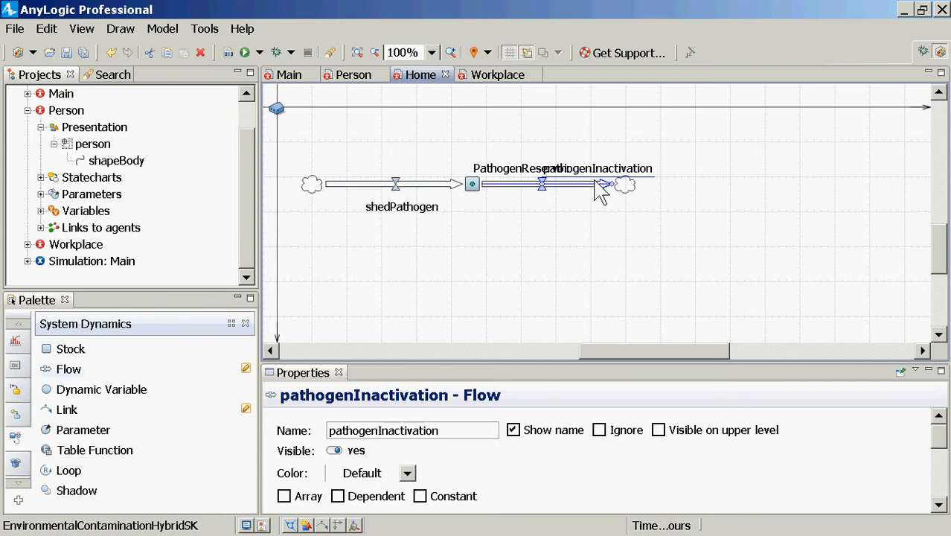
{"action": "left_click_drag", "start_coordinate": [605, 174], "coordinate": [545, 212]}
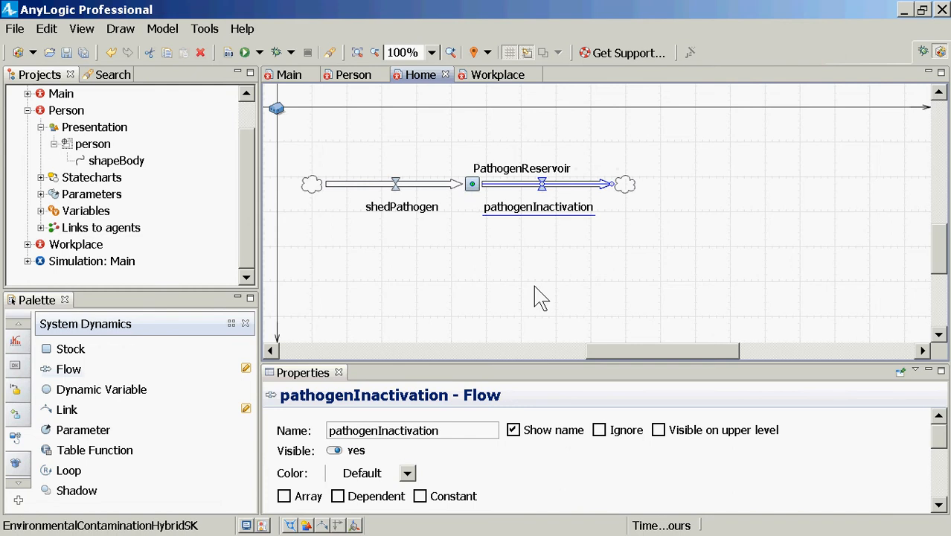
Examine the initial value and equation of PathogenReservoir and the formula of the shedPathogen flow
{"action": "left_click", "coordinate": [473, 186]}
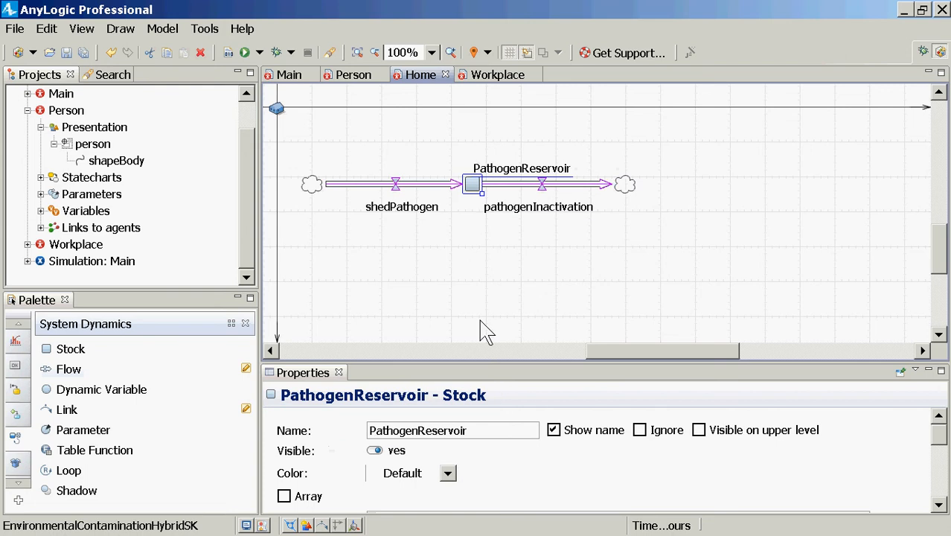
{"action": "left_click", "coordinate": [577, 457]}
{"action": "scroll", "coordinate": [576, 457], "scroll_direction": "down", "scroll_amount": 3}
{"action": "scroll", "coordinate": [576, 457], "scroll_direction": "up", "scroll_amount": 1}
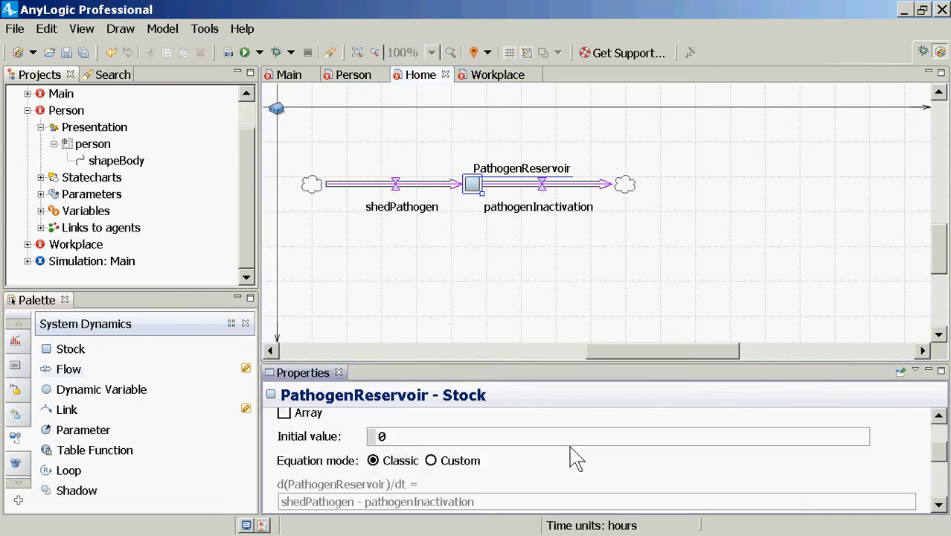
{"action": "double_click", "coordinate": [380, 435]}
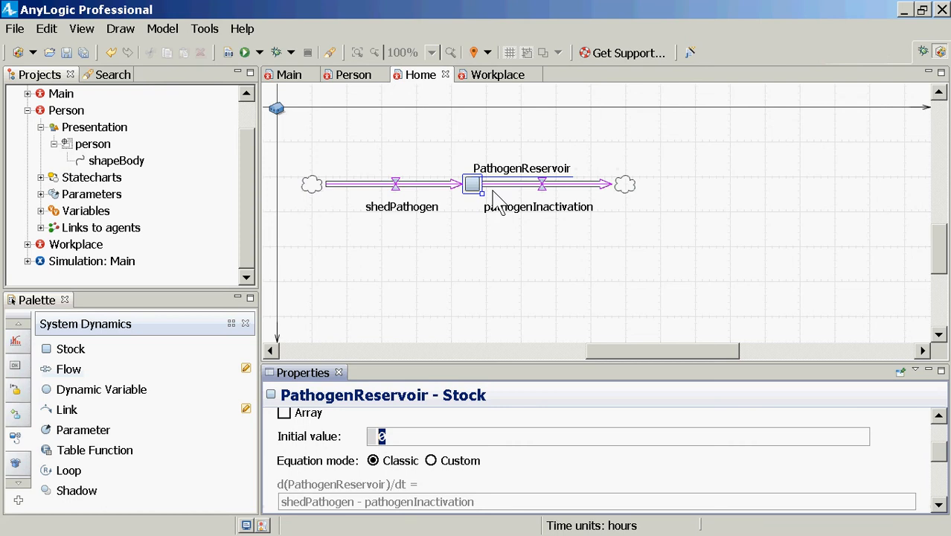
{"action": "left_click", "coordinate": [394, 184]}
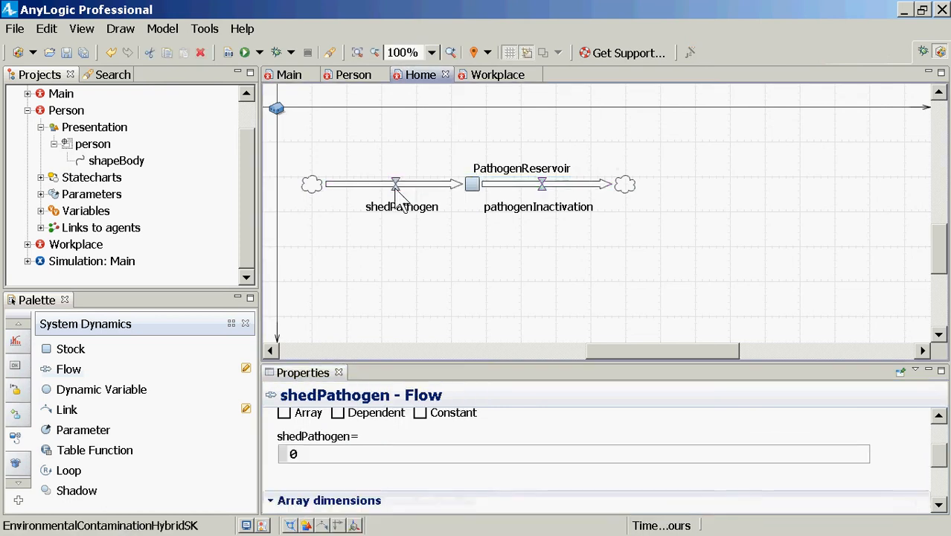
{"action": "left_click", "coordinate": [406, 215]}
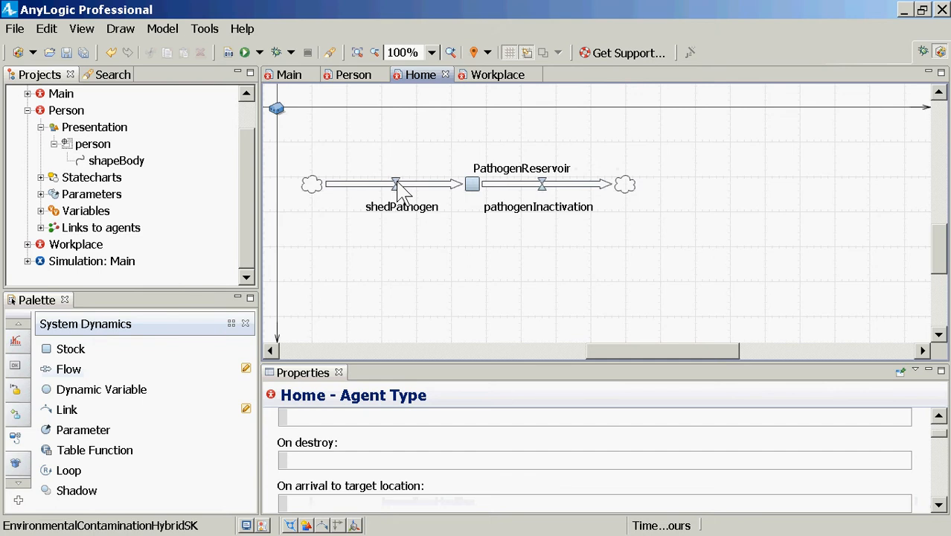
{"action": "left_click", "coordinate": [397, 186]}
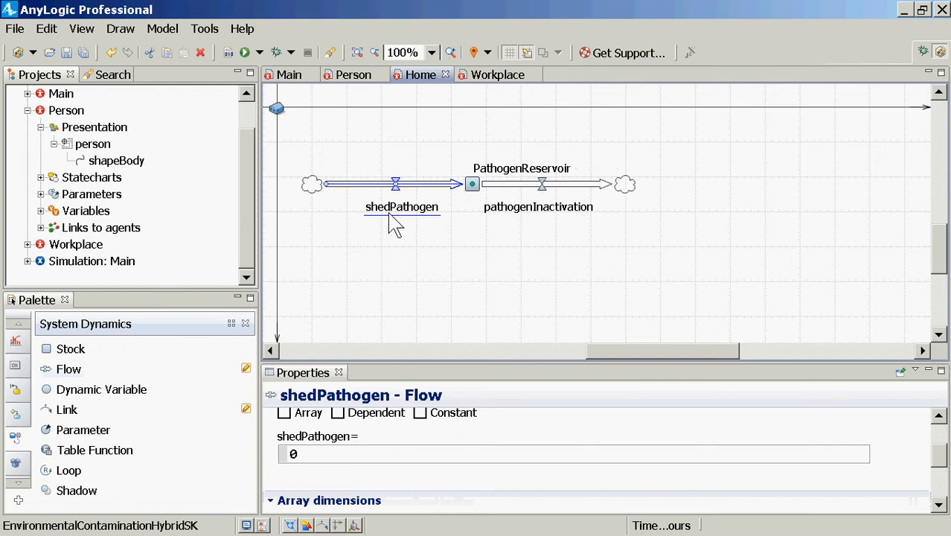
{"action": "left_click", "coordinate": [543, 199]}
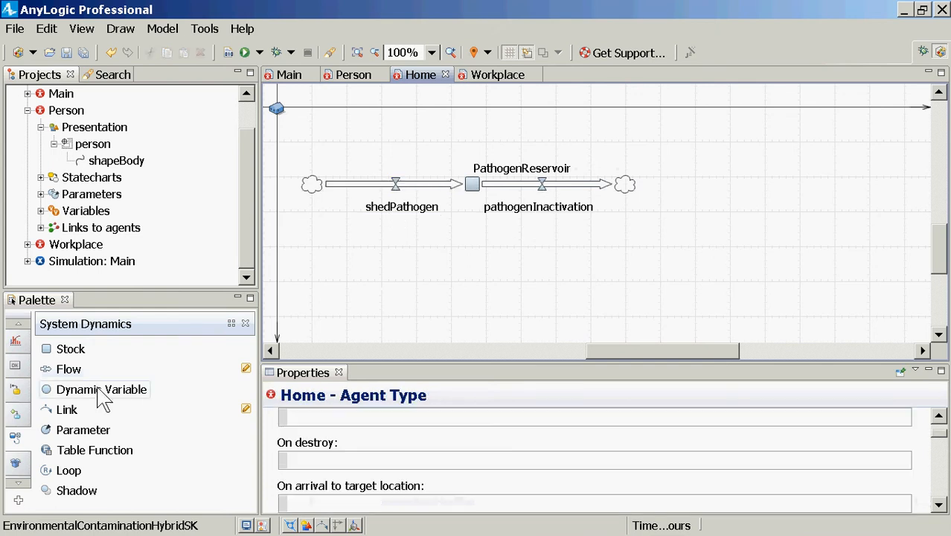
Add a parameter named meanPathogenLifetime above the pathogenInactivation flow
{"action": "left_click_drag", "start_coordinate": [72, 436], "coordinate": [541, 128]}
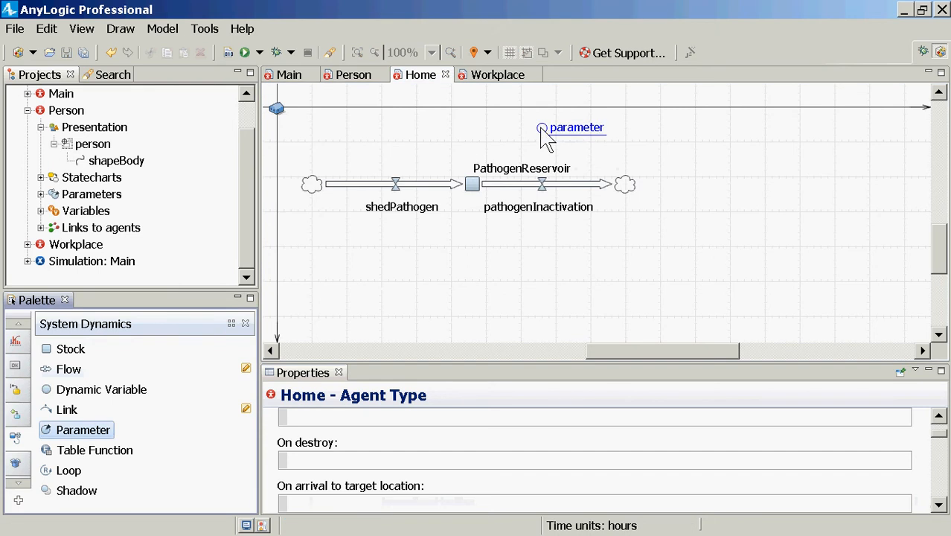
{"action": "type", "text": "mea"}
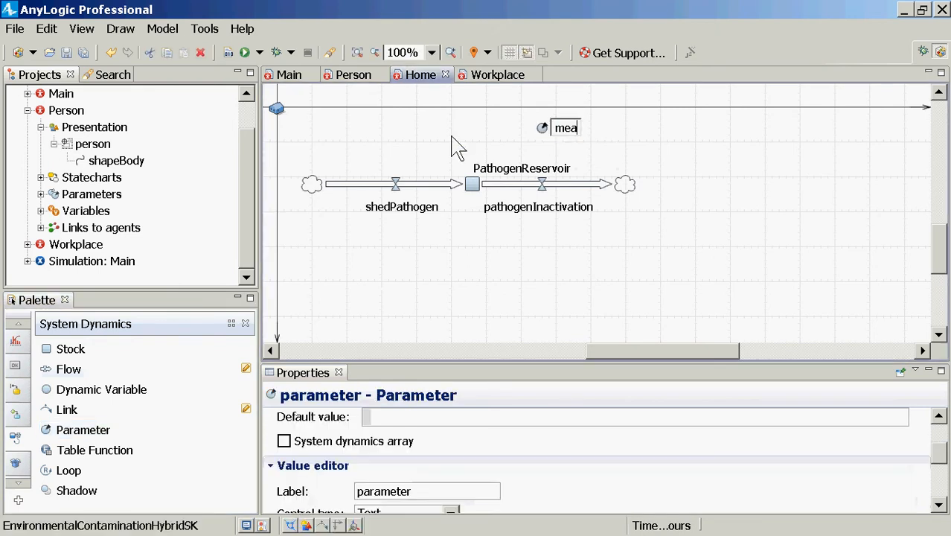
{"action": "type", "text": "nPathogenL"}
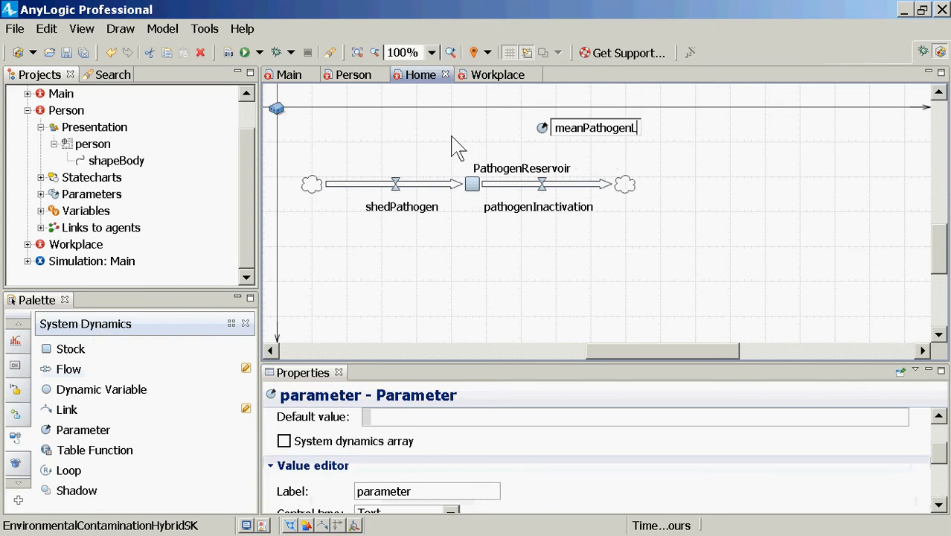
{"action": "type", "text": "ifetime"}
{"action": "key", "text": "Return"}
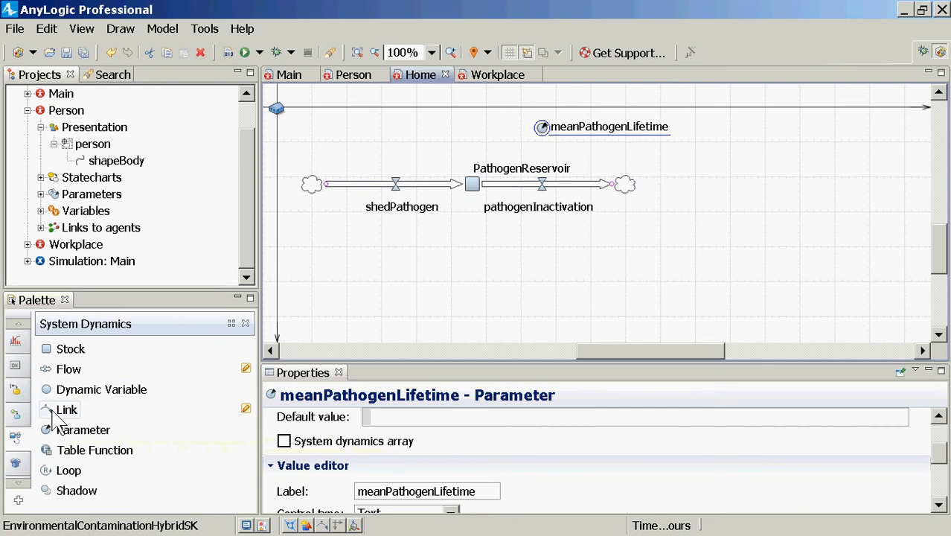
Draw a link from the PathogenReservoir stock to the pathogenInactivation flow
{"action": "left_click_drag", "start_coordinate": [64, 411], "coordinate": [71, 380]}
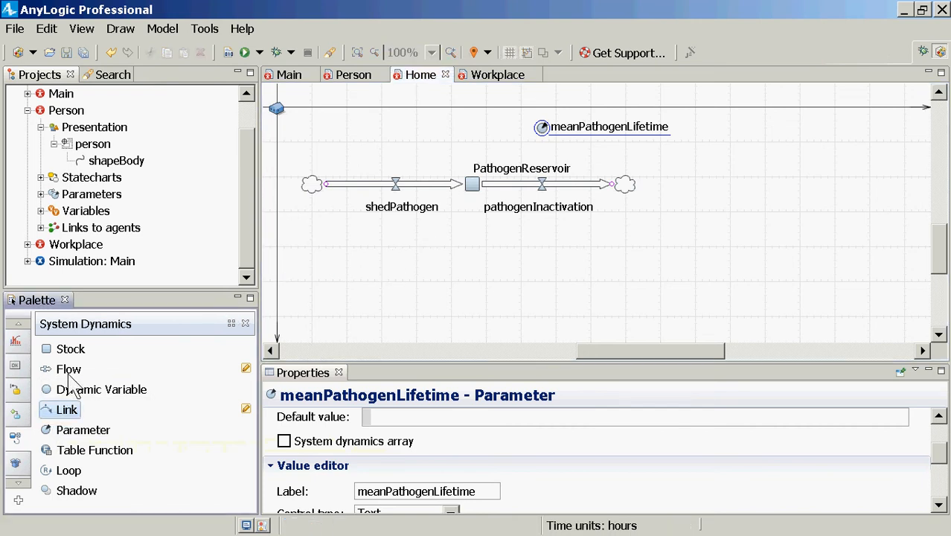
{"action": "left_click", "coordinate": [542, 189]}
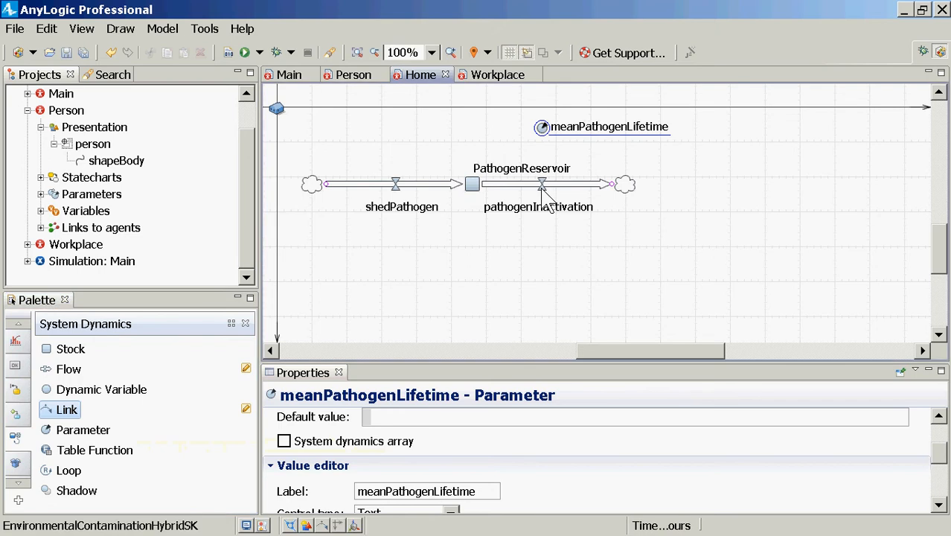
{"action": "left_click", "coordinate": [541, 184]}
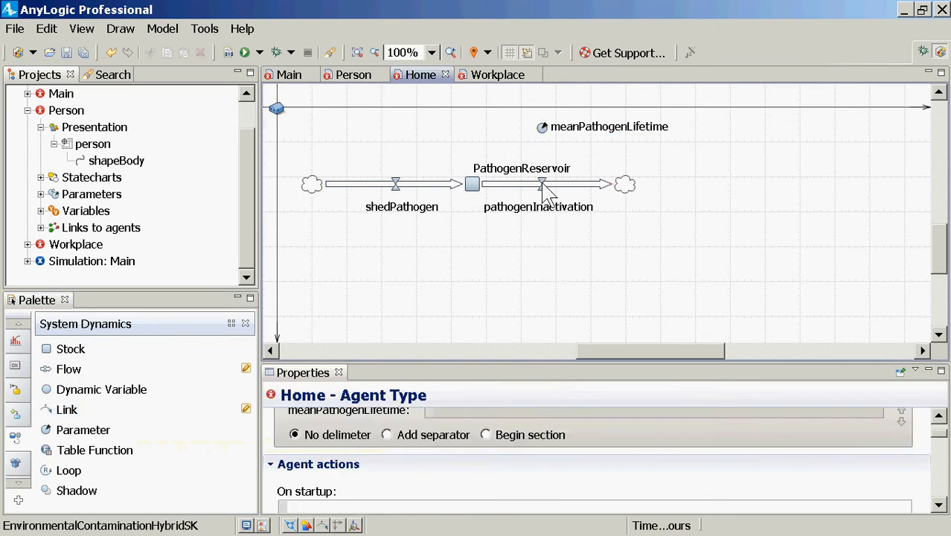
{"action": "left_click", "coordinate": [65, 413]}
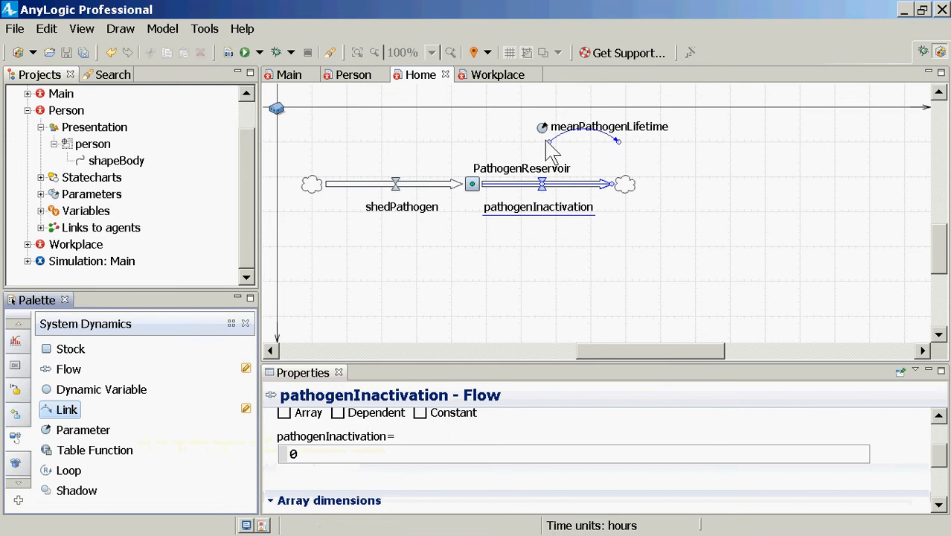
{"action": "left_click", "coordinate": [473, 186]}
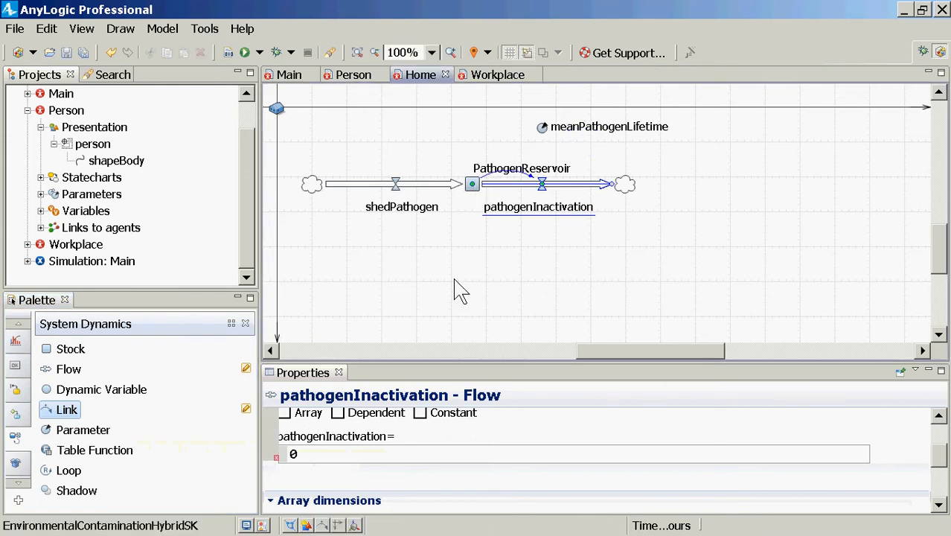
Draw a link from the meanPathogenLifetime parameter to the pathogenInactivation flow
{"action": "left_click", "coordinate": [66, 409]}
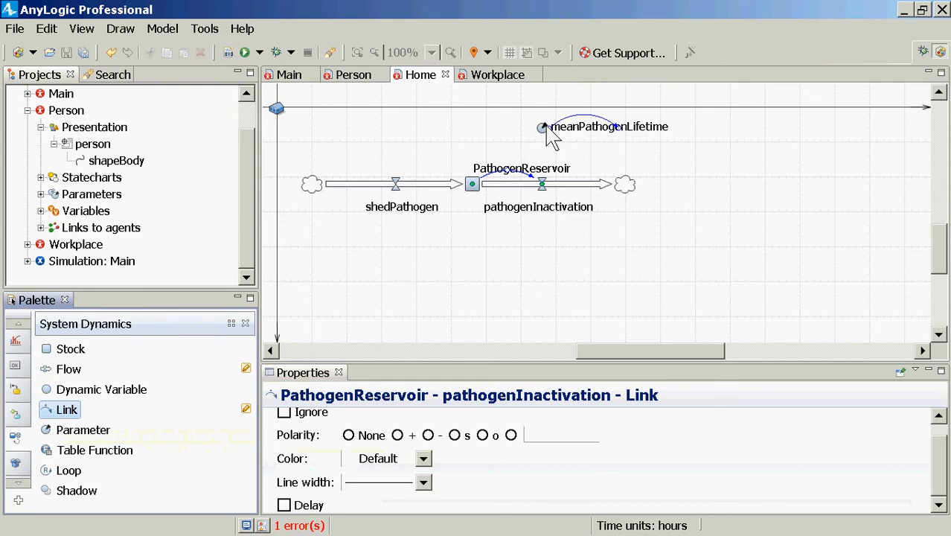
{"action": "left_click", "coordinate": [610, 129]}
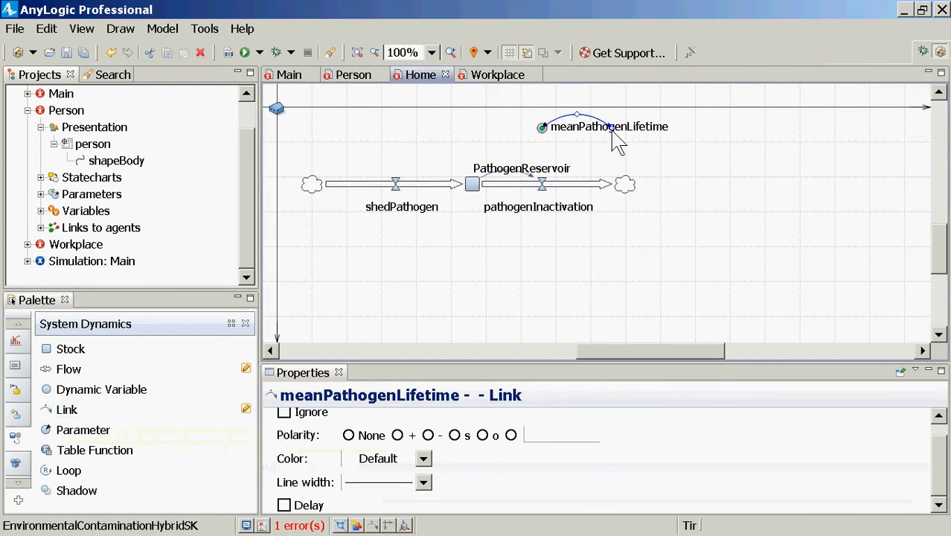
{"action": "left_click_drag", "start_coordinate": [611, 132], "coordinate": [545, 189]}
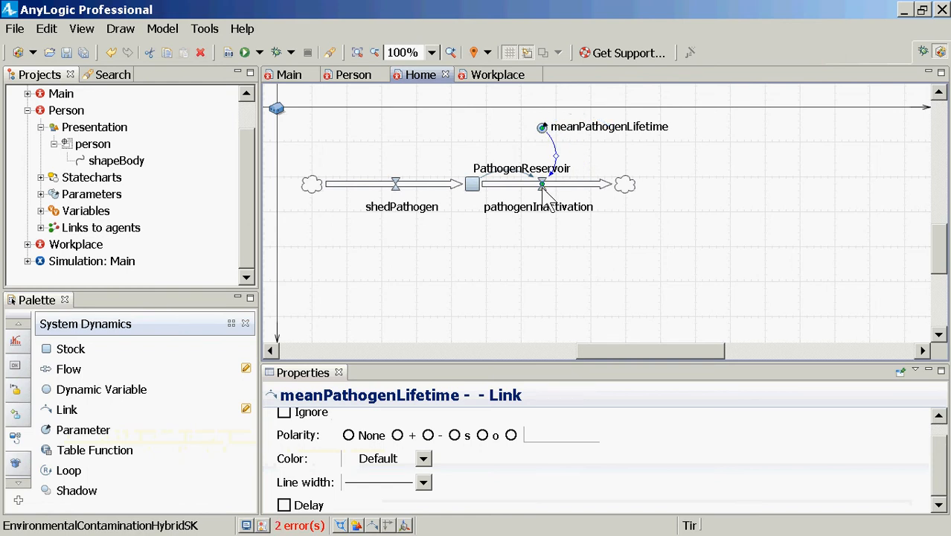
Enlarge the properties area to show the pathogenInactivation formula, and check the model's time units
{"action": "left_click", "coordinate": [544, 197]}
{"action": "left_click", "coordinate": [543, 193]}
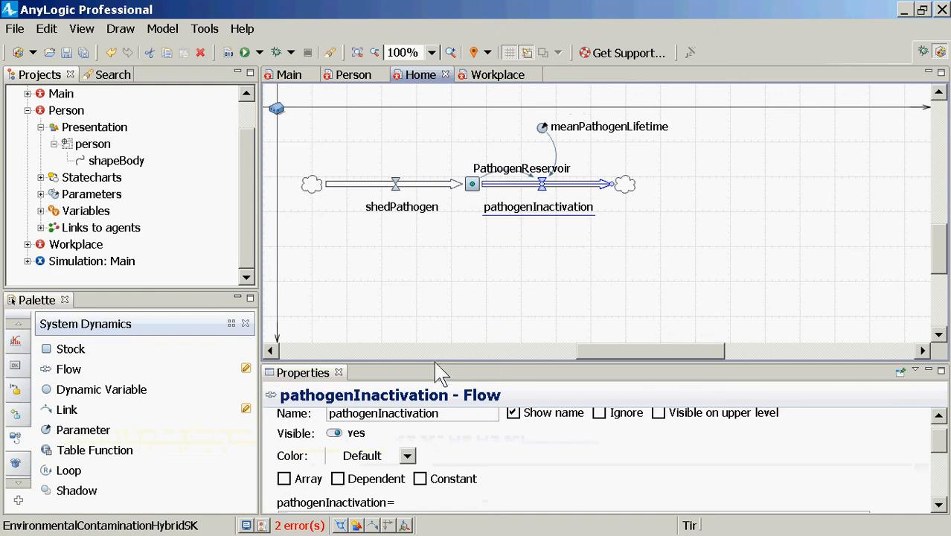
{"action": "left_click_drag", "start_coordinate": [439, 371], "coordinate": [465, 275]}
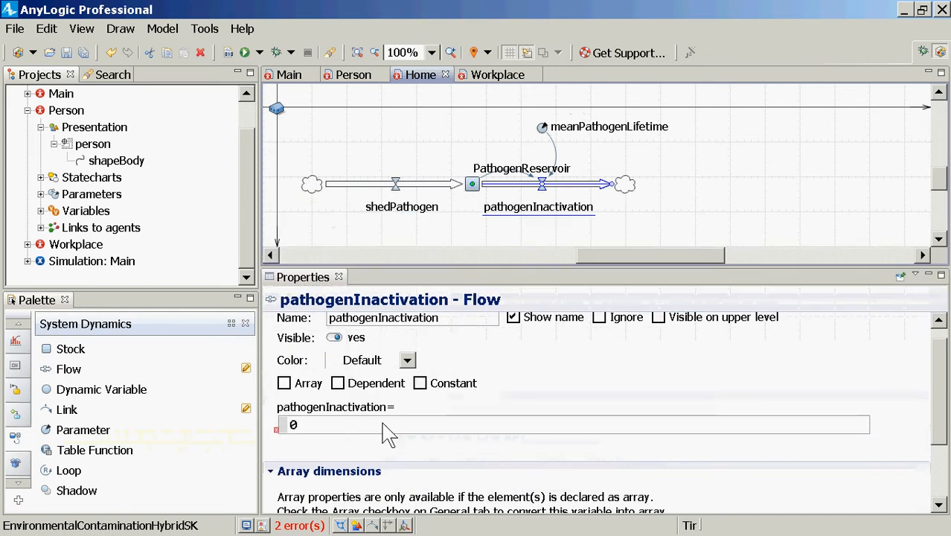
{"action": "left_click", "coordinate": [389, 428]}
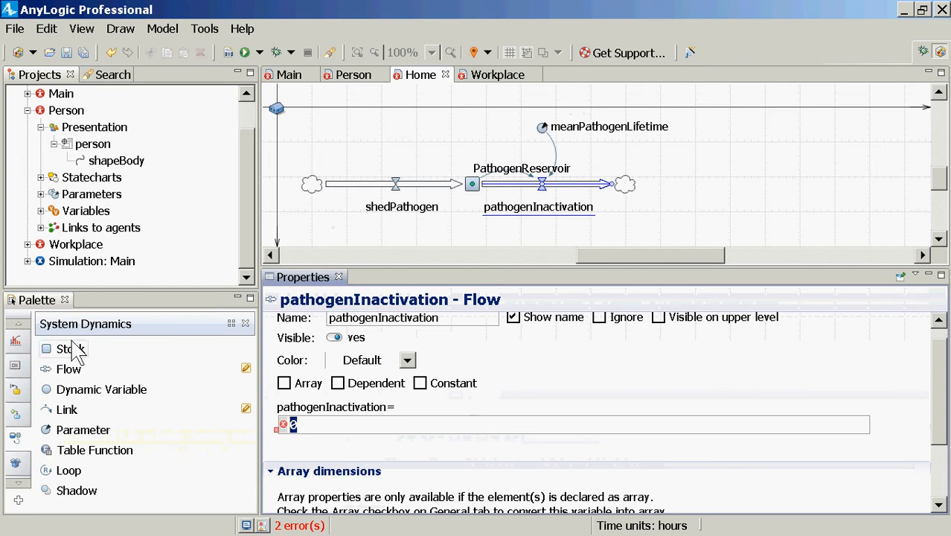
{"action": "left_click", "coordinate": [265, 123]}
{"action": "left_click", "coordinate": [46, 94]}
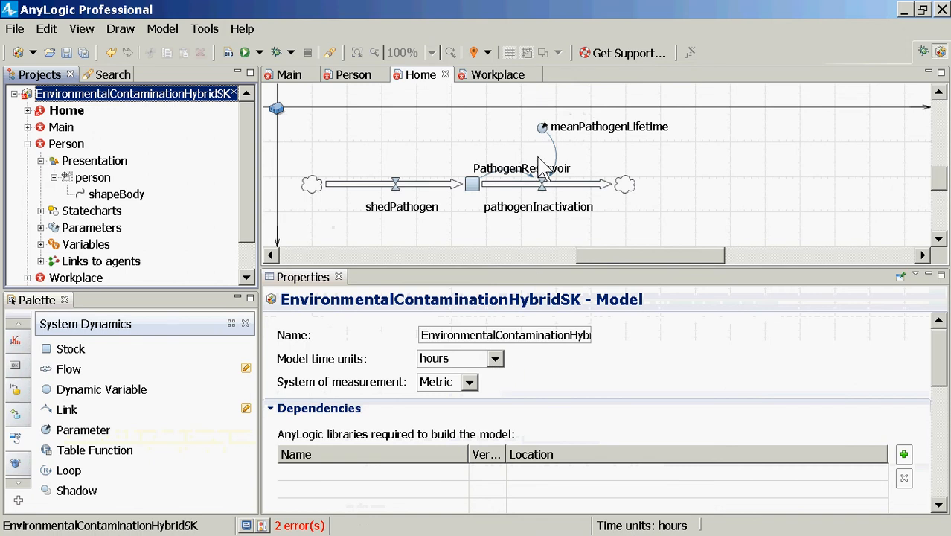
Set the pathogenInactivation flow's formula to PathogenReservoir / meanPathogenLifetime and save the model
{"action": "left_click", "coordinate": [544, 194]}
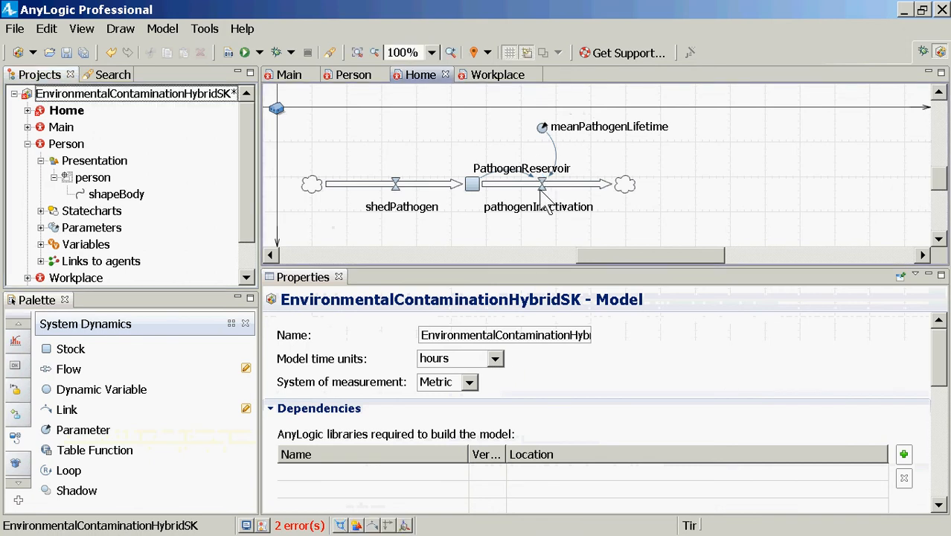
{"action": "left_click", "coordinate": [540, 187]}
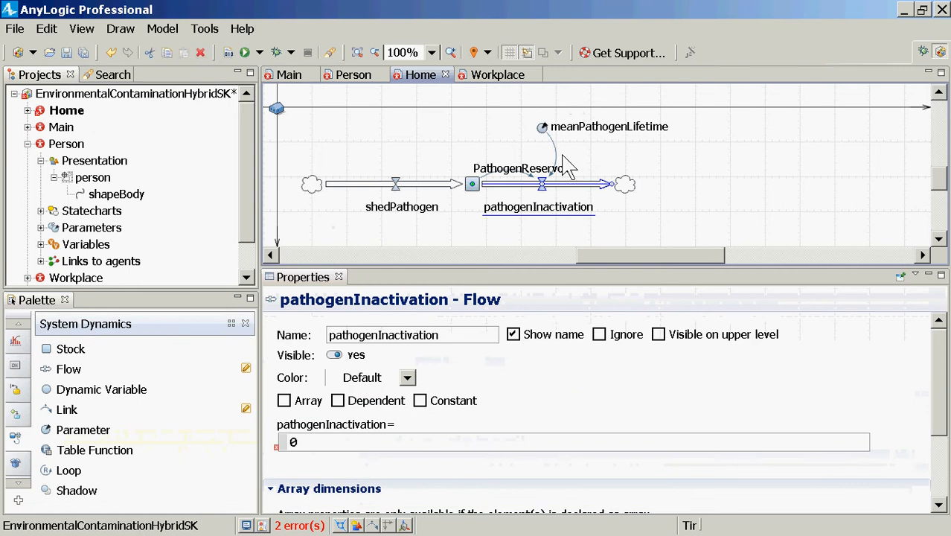
{"action": "left_click", "coordinate": [465, 443]}
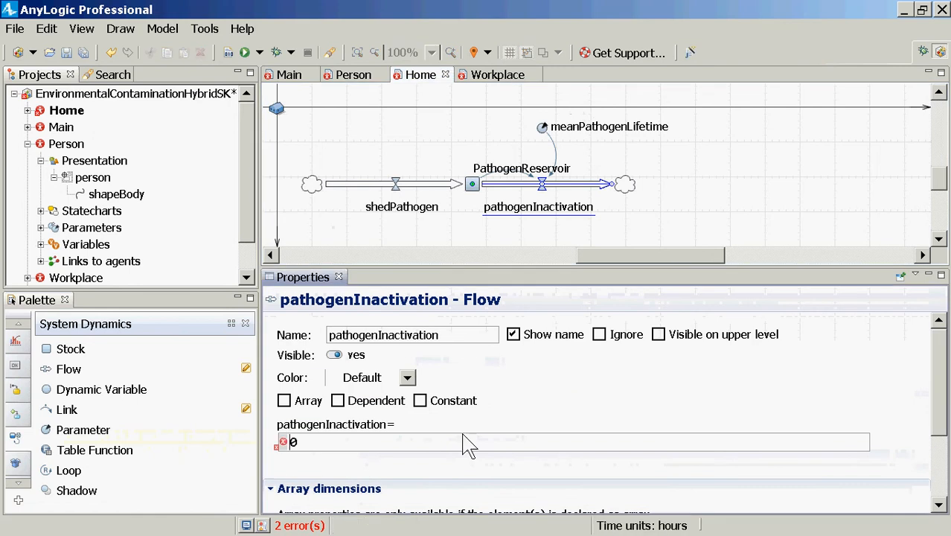
{"action": "left_click_drag", "start_coordinate": [318, 448], "coordinate": [279, 439]}
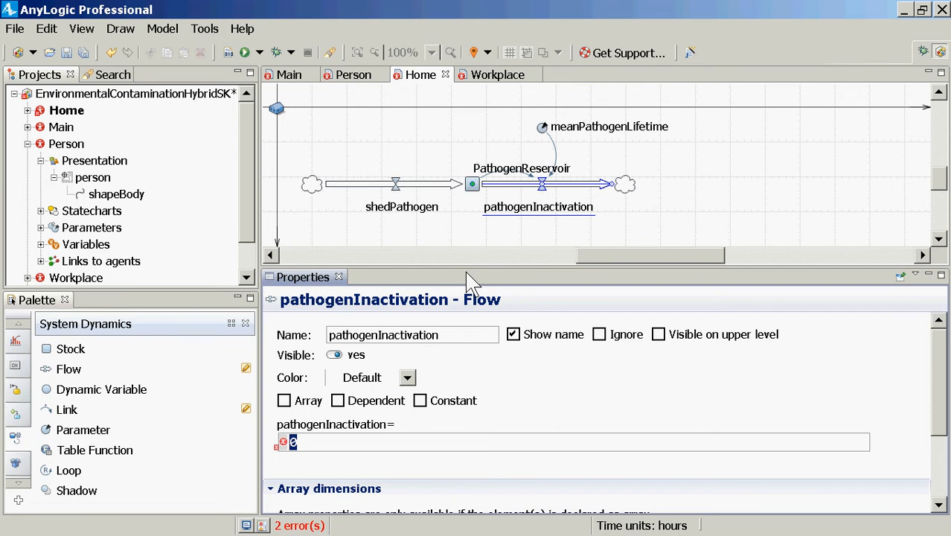
{"action": "type", "text": "Pathogen"}
{"action": "key", "text": "ctrl+space"}
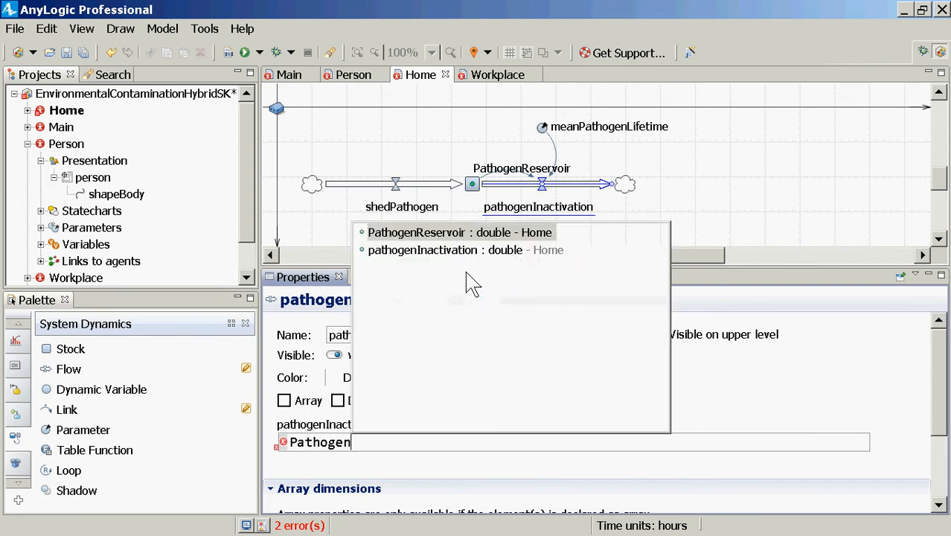
{"action": "key", "text": "Return"}
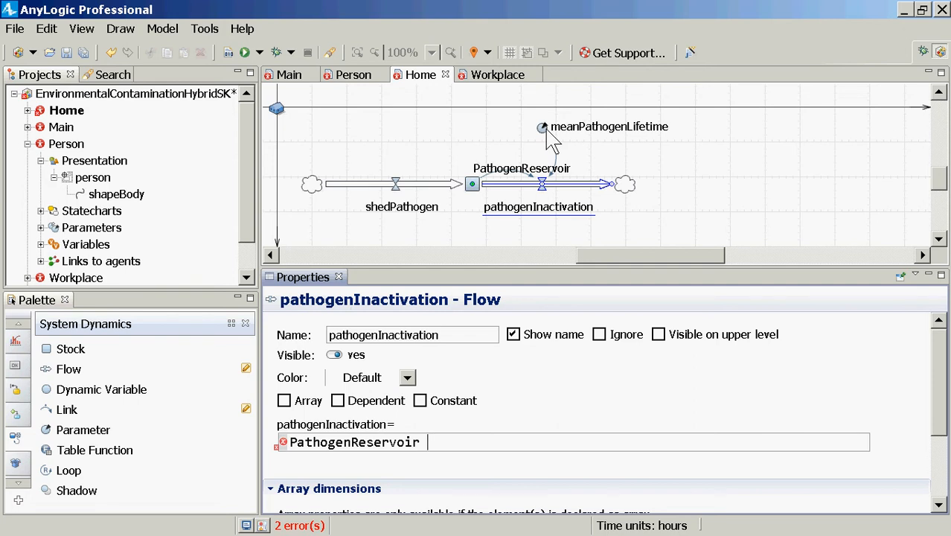
{"action": "type", "text": "/ mean"}
{"action": "key", "text": "ctrl+space"}
{"action": "key", "text": "Return"}
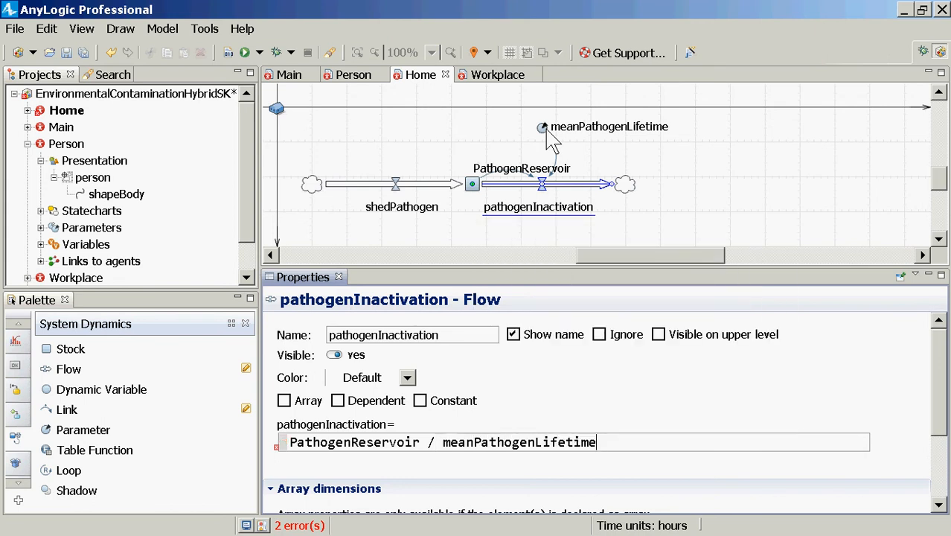
{"action": "key", "text": "ctrl+s"}
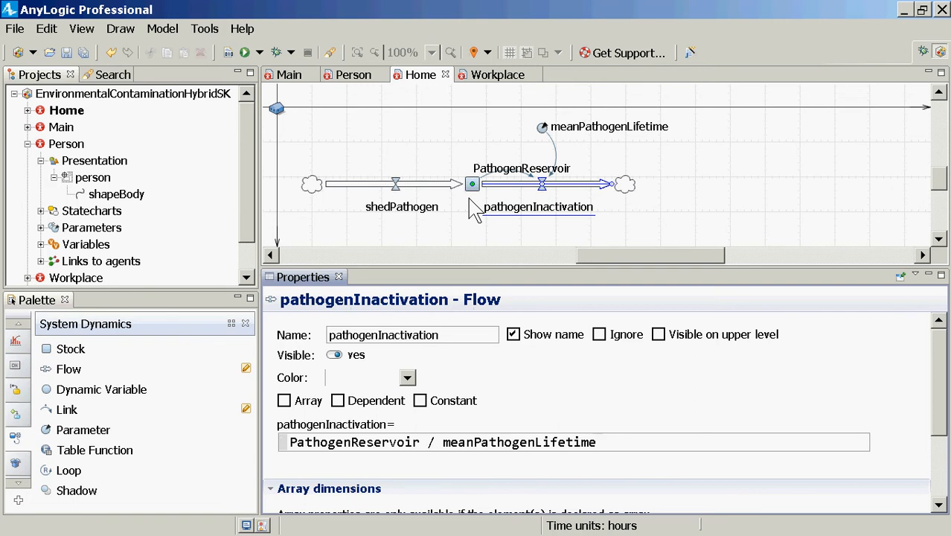
Set the default value of the meanPathogenLifetime parameter to 3*day() and save the model
{"action": "left_click", "coordinate": [399, 195]}
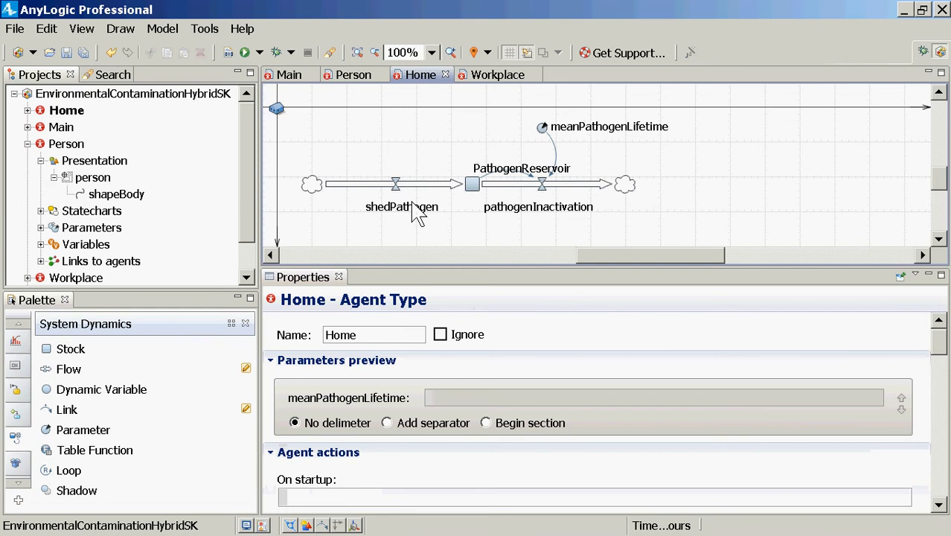
{"action": "left_click", "coordinate": [400, 190]}
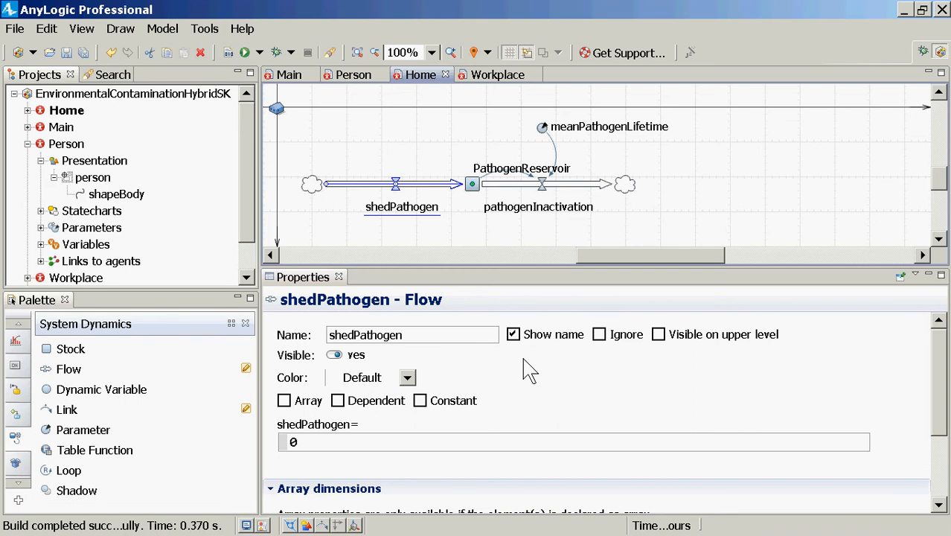
{"action": "left_click", "coordinate": [542, 128]}
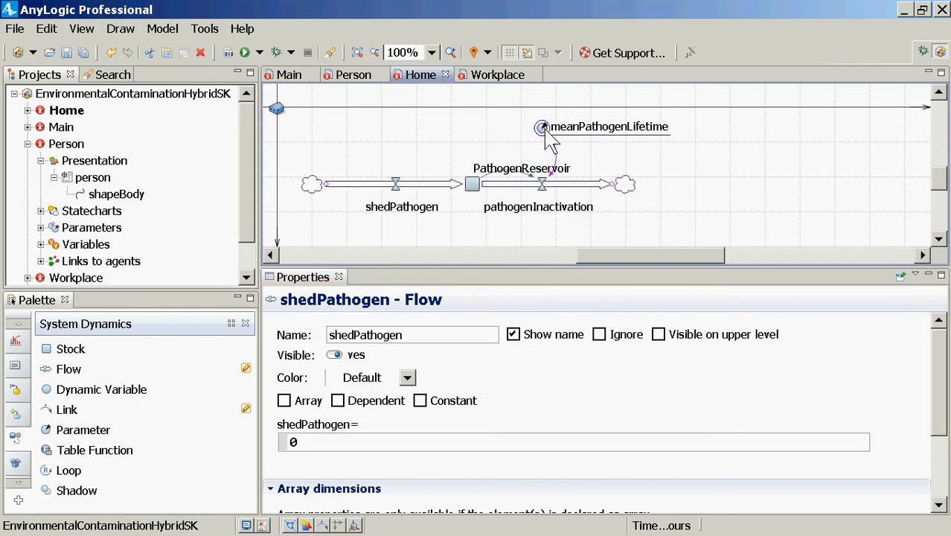
{"action": "left_click", "coordinate": [426, 412]}
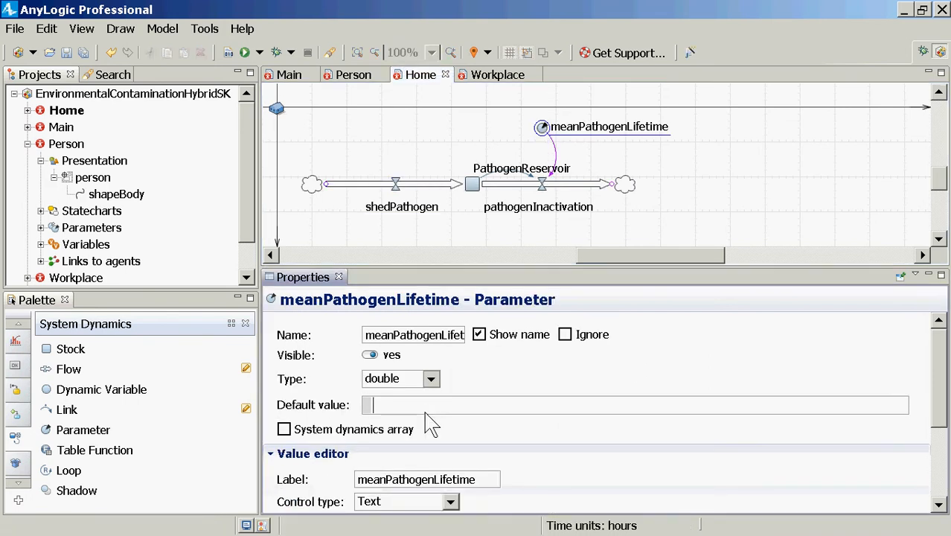
{"action": "scroll", "coordinate": [431, 424], "scroll_direction": "down", "scroll_amount": 3}
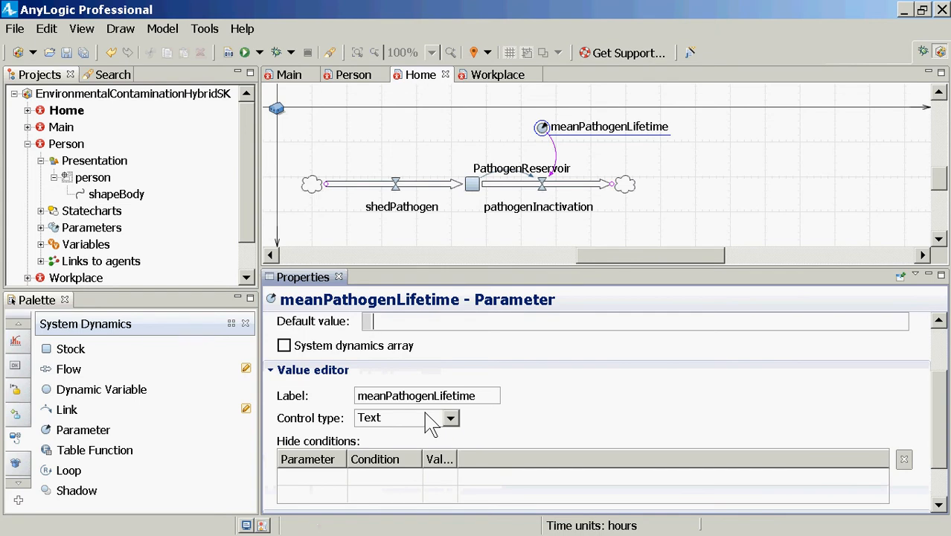
{"action": "scroll", "coordinate": [430, 419], "scroll_direction": "up", "scroll_amount": 3}
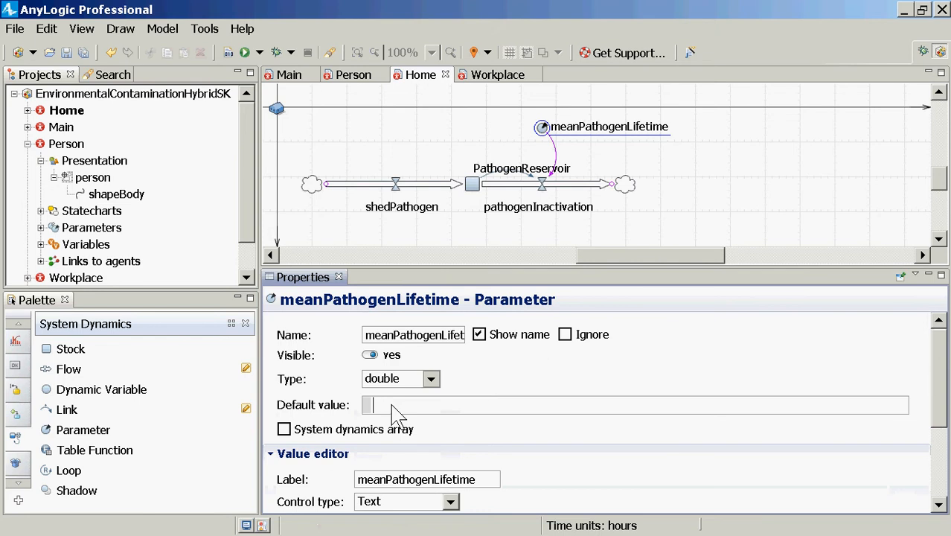
{"action": "type", "text": "7"}
{"action": "key", "text": "BackSpace"}
{"action": "type", "text": "3*day()"}
{"action": "key", "text": "ctrl+s"}
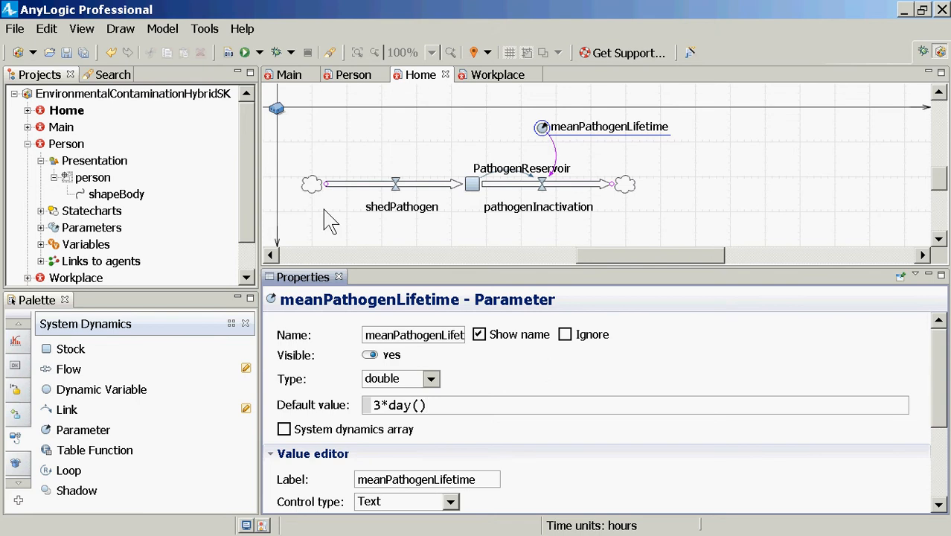
Replace the shedPathogen flow's formula with the start of a call to countInfective, ending at its opening parenthesis
{"action": "left_click", "coordinate": [396, 202]}
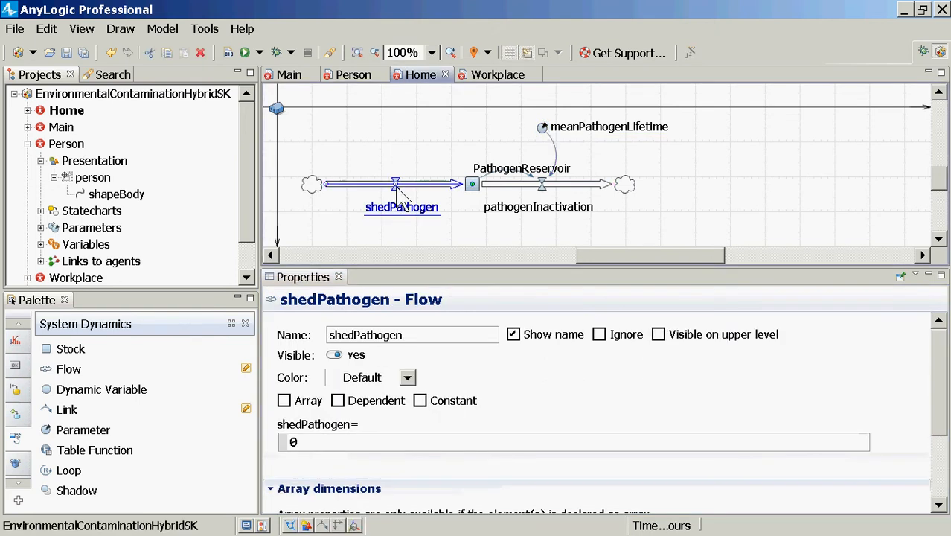
{"action": "double_click", "coordinate": [399, 443]}
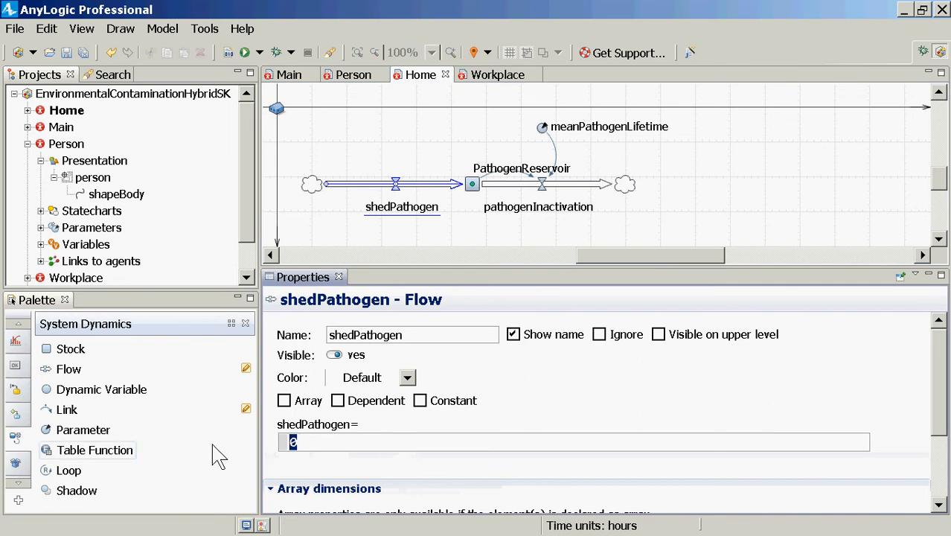
{"action": "type", "text": "countInfe"}
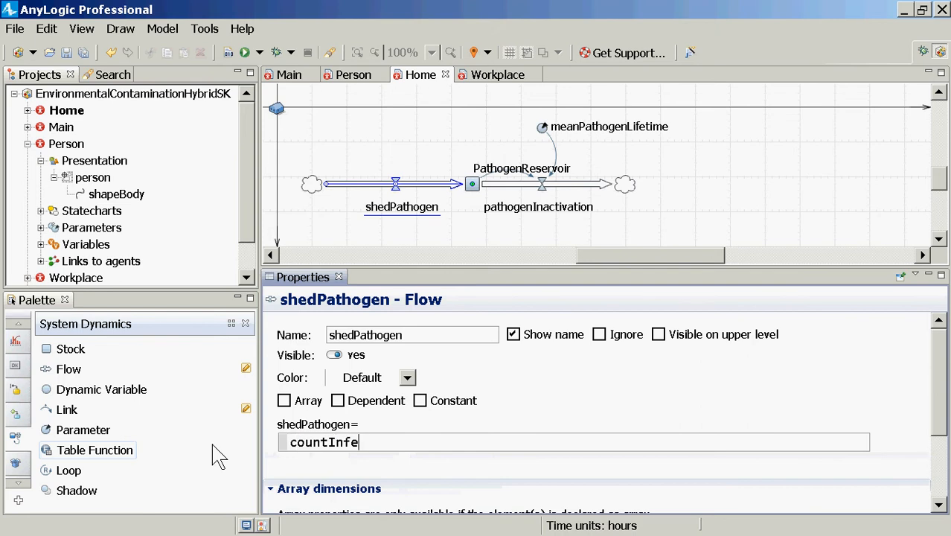
{"action": "type", "text": "ctivePersons("}
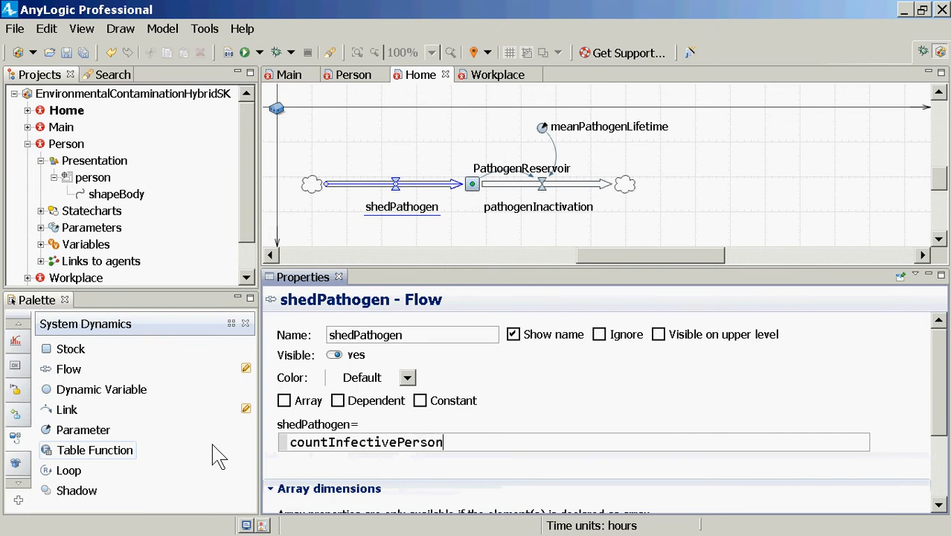
{"action": "key", "text": "shift+Right"}
{"action": "key", "text": "Delete"}
{"action": "key", "text": "Left"}
{"action": "key", "text": "Left"}
{"action": "key", "text": "shift+Left"}
{"action": "key", "text": "shift+Left"}
{"action": "key", "text": "shift+Left"}
{"action": "key", "text": "shift+Left"}
{"action": "key", "text": "shift+Left"}
{"action": "key", "text": "shift+Left"}
{"action": "key", "text": "Delete"}
{"action": "key", "text": "shift+Right"}
{"action": "key", "text": "Delete"}
{"action": "key", "text": "Right"}
Insert this.agentsInRange(agents, distance) as the argument of the countInfective call in the shedPathogen formula
{"action": "type", "text": "this."}
{"action": "type", "text": "near"}
{"action": "key", "text": "BackSpace"}
{"action": "key", "text": "BackSpace"}
{"action": "key", "text": "BackSpace"}
{"action": "key", "text": "BackSpace"}
{"action": "type", "text": "age"}
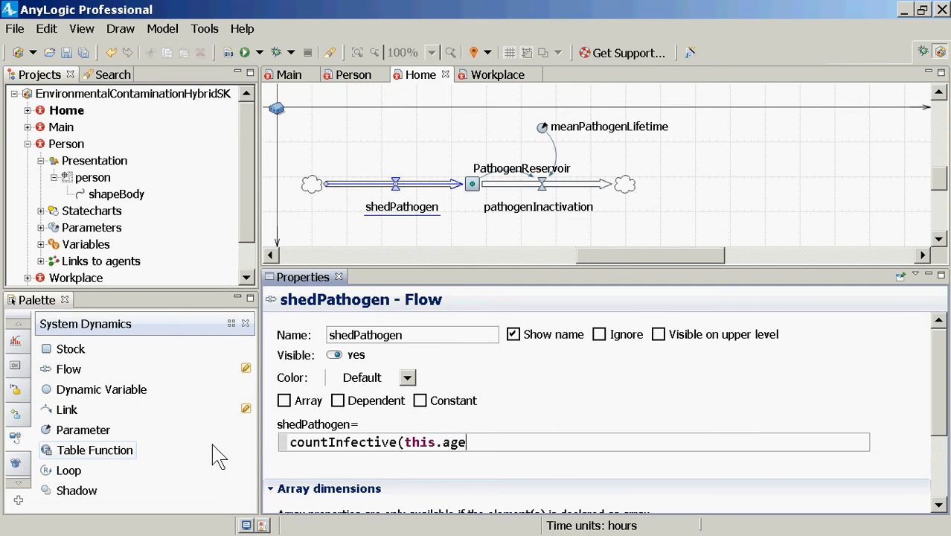
{"action": "key", "text": "ctrl+space"}
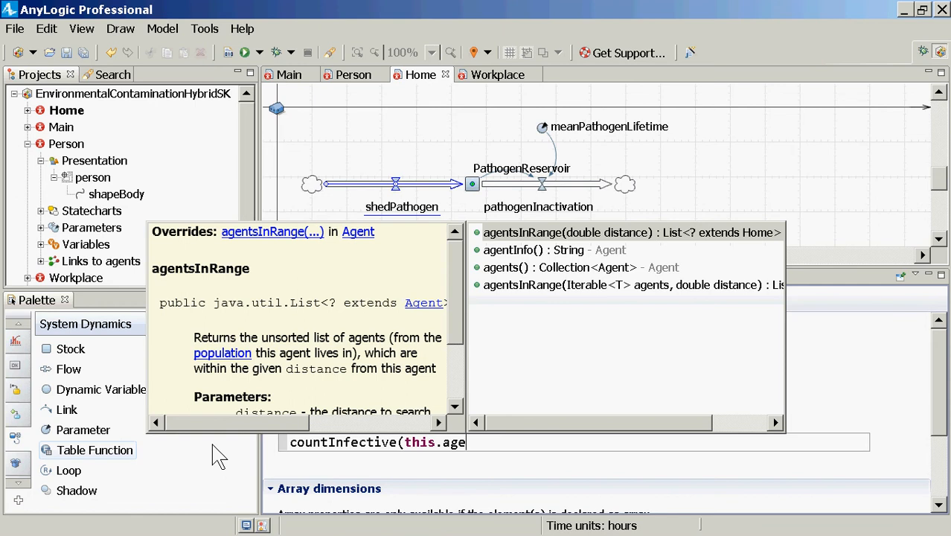
{"action": "key", "text": "Down"}
{"action": "key", "text": "Down"}
{"action": "key", "text": "Up"}
{"action": "key", "text": "Down"}
{"action": "key", "text": "Down"}
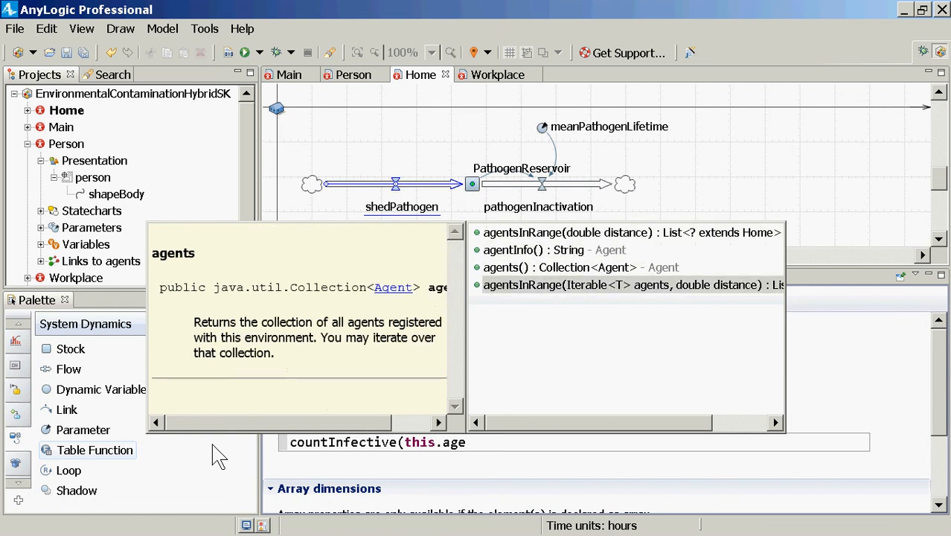
{"action": "key", "text": "Return"}
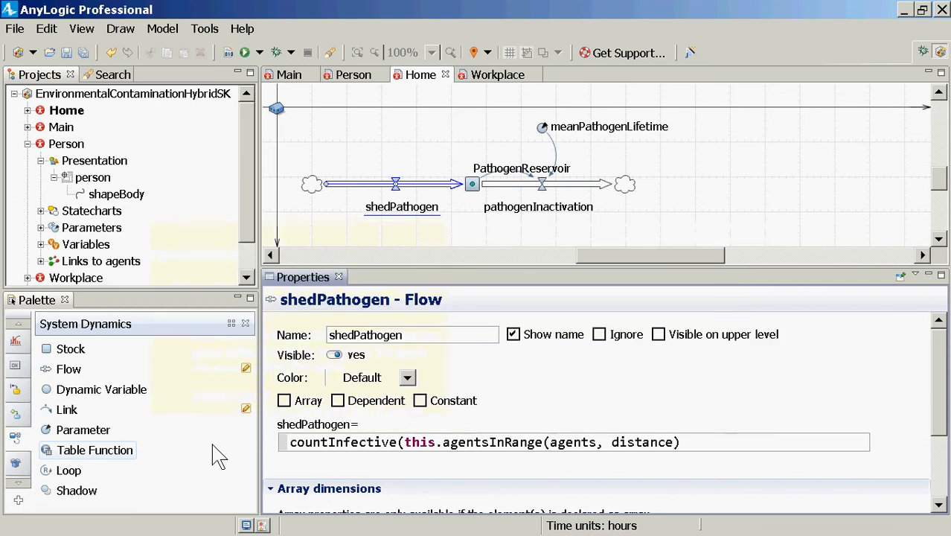
Check the agentsInRange variants and replace the call's agents argument with this.main.population
{"action": "key", "text": "ctrl+shift+Left"}
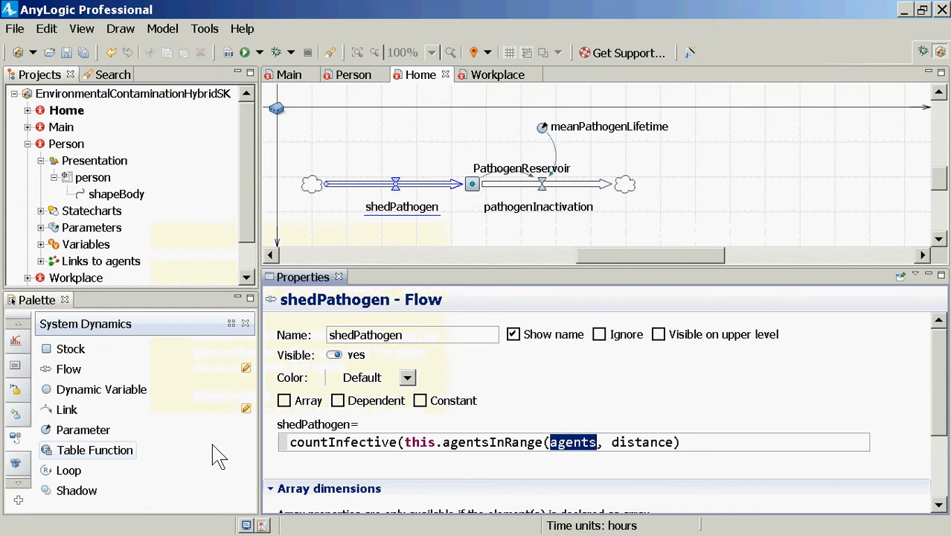
{"action": "type", "text": "h"}
{"action": "key", "text": "BackSpace"}
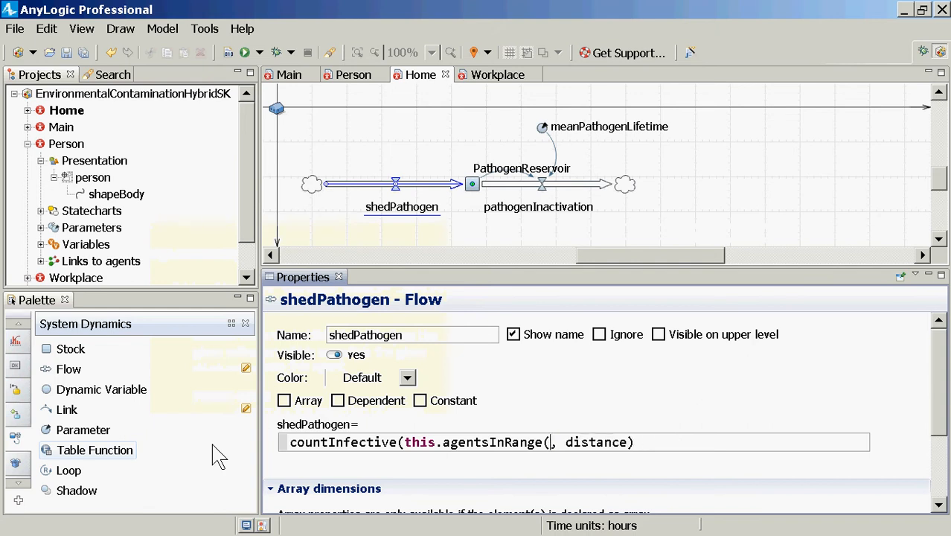
{"action": "type", "text": "t"}
{"action": "key", "text": "BackSpace"}
{"action": "key", "text": "Left"}
{"action": "key", "text": "ctrl+space"}
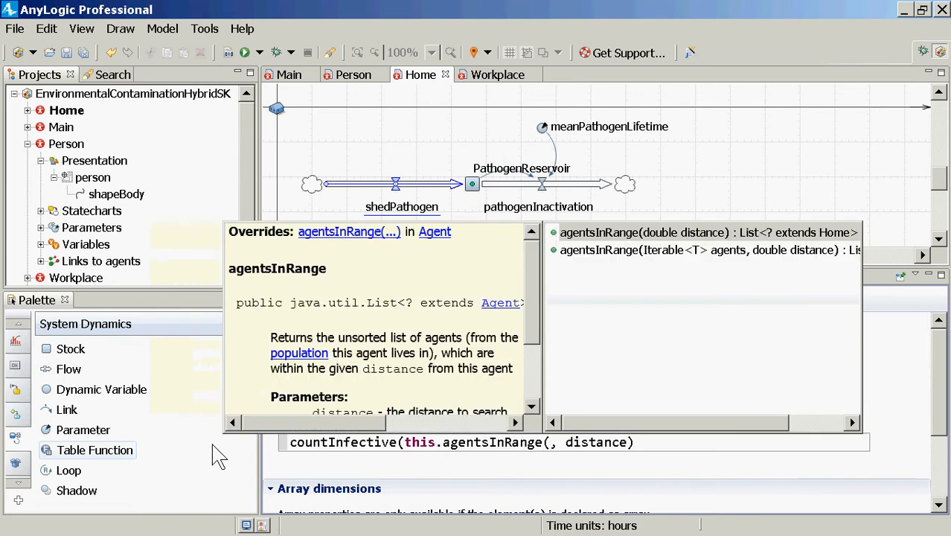
{"action": "key", "text": "Down"}
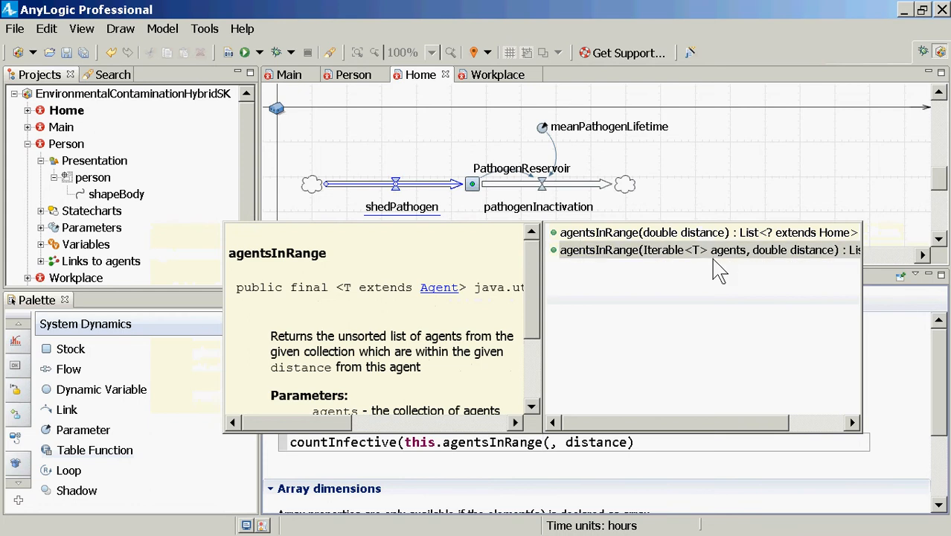
{"action": "left_click", "coordinate": [569, 446]}
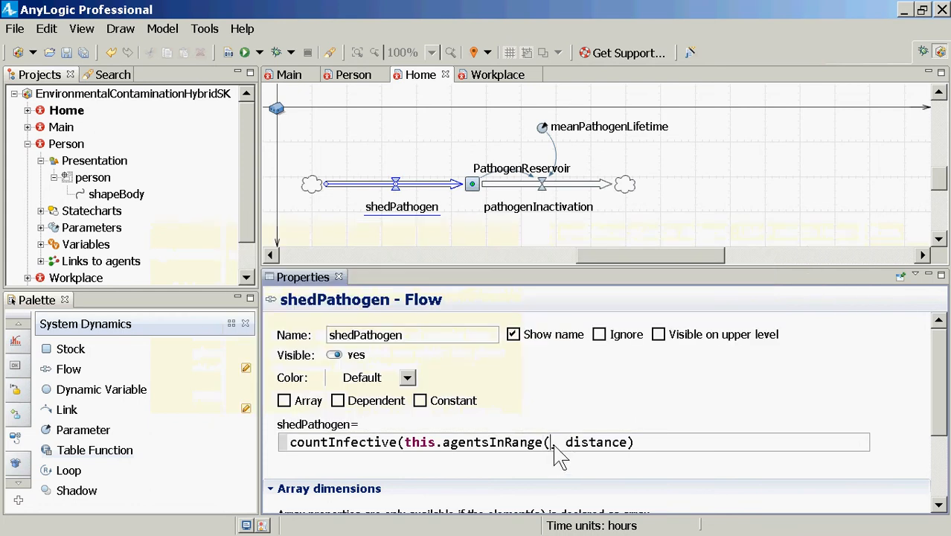
{"action": "left_click", "coordinate": [554, 446]}
{"action": "type", "text": "this.main.popul"}
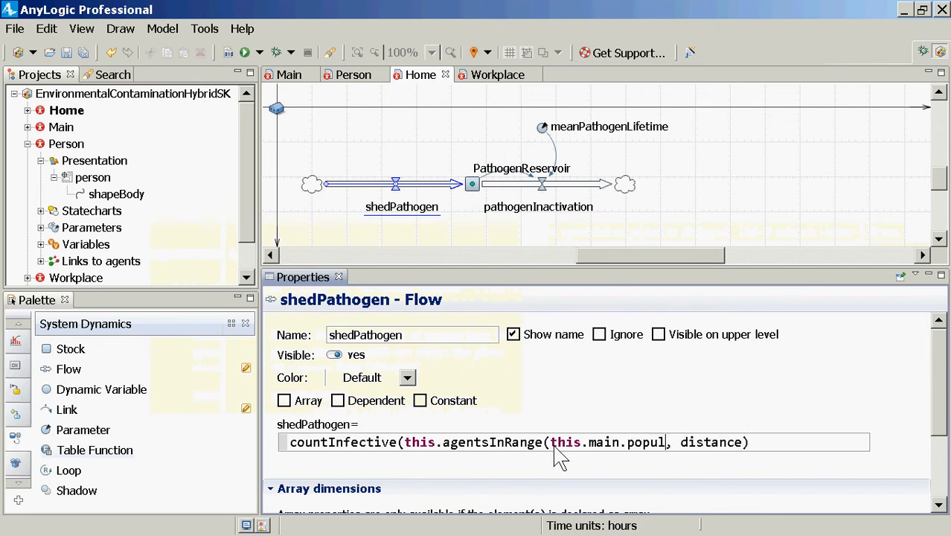
{"action": "type", "text": "ation"}
Check the main.population reference in the formula against the Home agent's main link
{"action": "key", "text": "ctrl+shift+Left"}
{"action": "key", "text": "ctrl+shift+Left"}
{"action": "key", "text": "ctrl+shift+Left"}
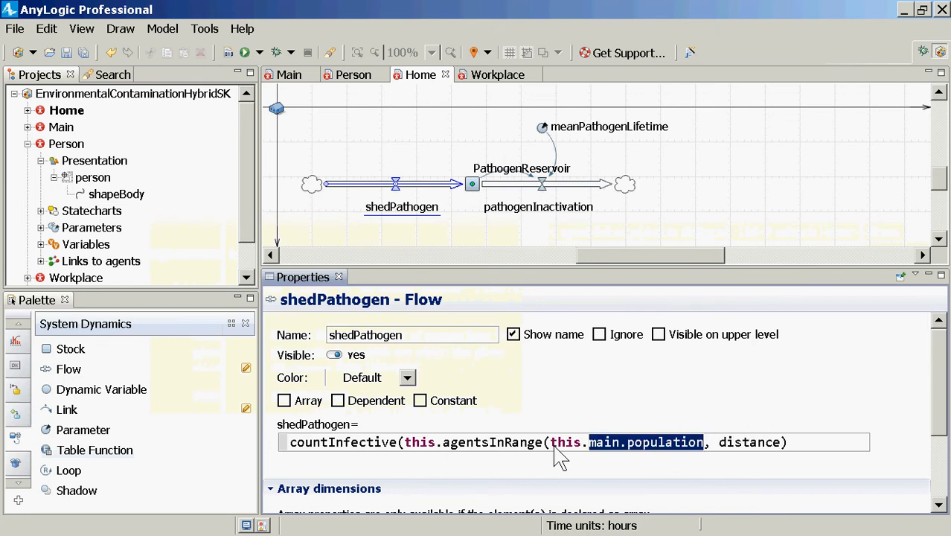
{"action": "left_click", "coordinate": [939, 93]}
{"action": "left_click", "coordinate": [940, 93]}
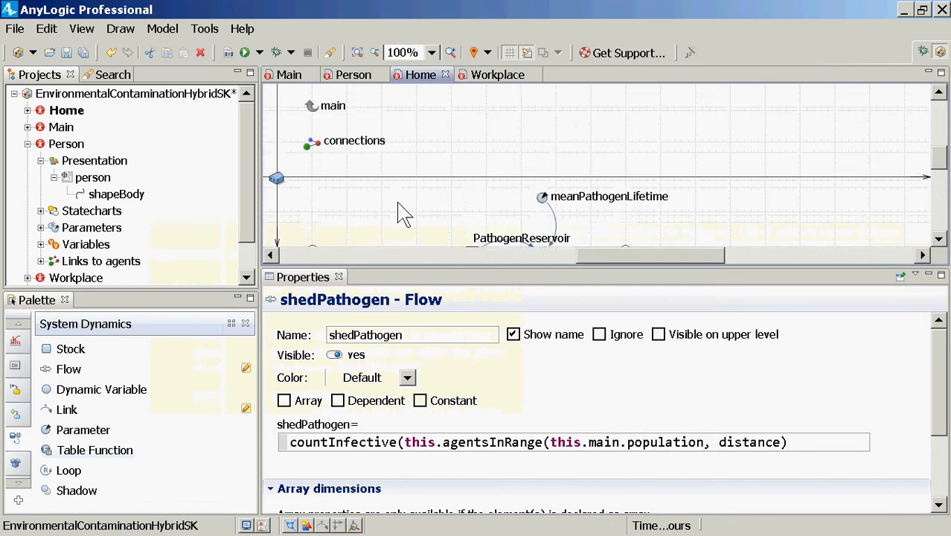
{"action": "left_click", "coordinate": [593, 443]}
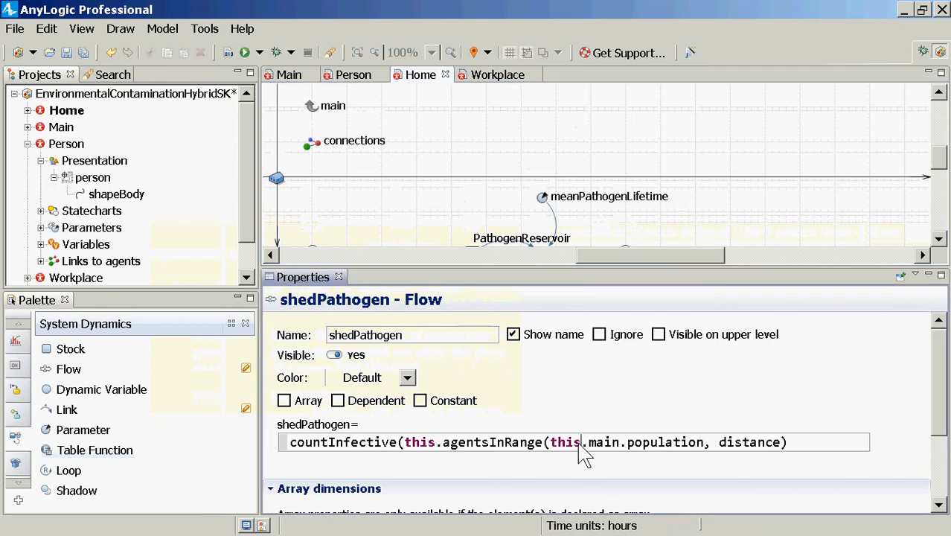
{"action": "double_click", "coordinate": [644, 444]}
{"action": "type", "text": "s"}
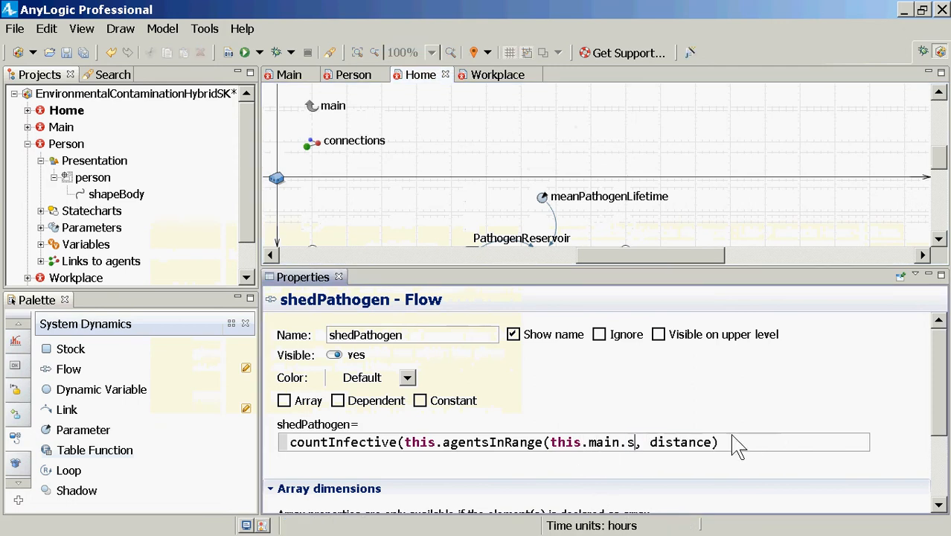
{"action": "key", "text": "ctrl+z"}
Set the distance argument of agentsInRange to 10 and add the parenthesis closing the countInfective call
{"action": "double_click", "coordinate": [729, 443]}
{"action": "type", "text": "10"}
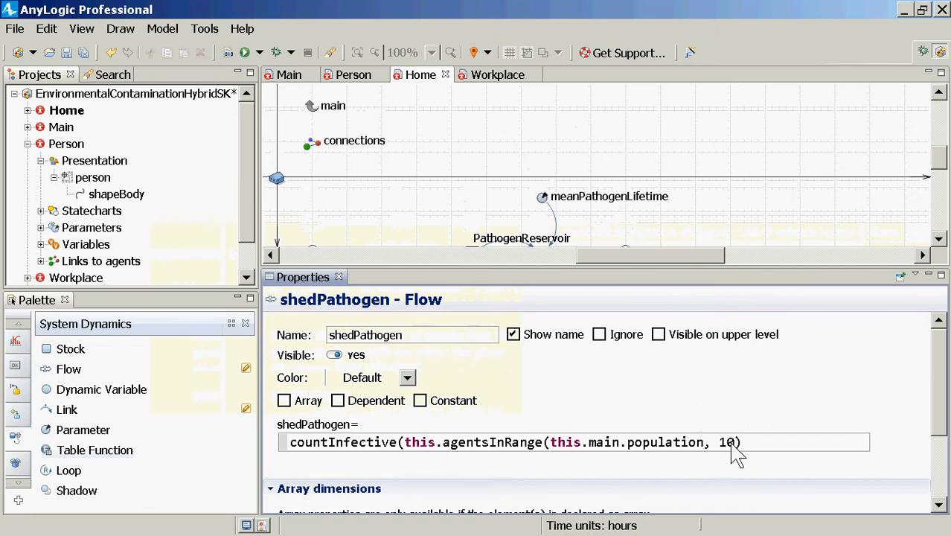
{"action": "type", "text": ")"}
Prefix the countInfective call at the start of the shedPathogen formula with this.main
{"action": "key", "text": "Left"}
{"action": "key", "text": "Left"}
{"action": "key", "text": "Left"}
{"action": "key", "text": "End"}
{"action": "key", "text": "Left"}
{"action": "key", "text": "Left"}
{"action": "key", "text": "Left"}
{"action": "key", "text": "Left"}
{"action": "key", "text": "Left"}
{"action": "key", "text": "Left"}
{"action": "key", "text": "ctrl+Left"}
{"action": "key", "text": "ctrl+Left"}
{"action": "key", "text": "ctrl+Left"}
{"action": "key", "text": "ctrl+Left"}
{"action": "key", "text": "ctrl+Left"}
{"action": "key", "text": "ctrl+Left"}
{"action": "key", "text": "ctrl+Left"}
{"action": "key", "text": "ctrl+Left"}
{"action": "key", "text": "ctrl+Left"}
{"action": "key", "text": "Home"}
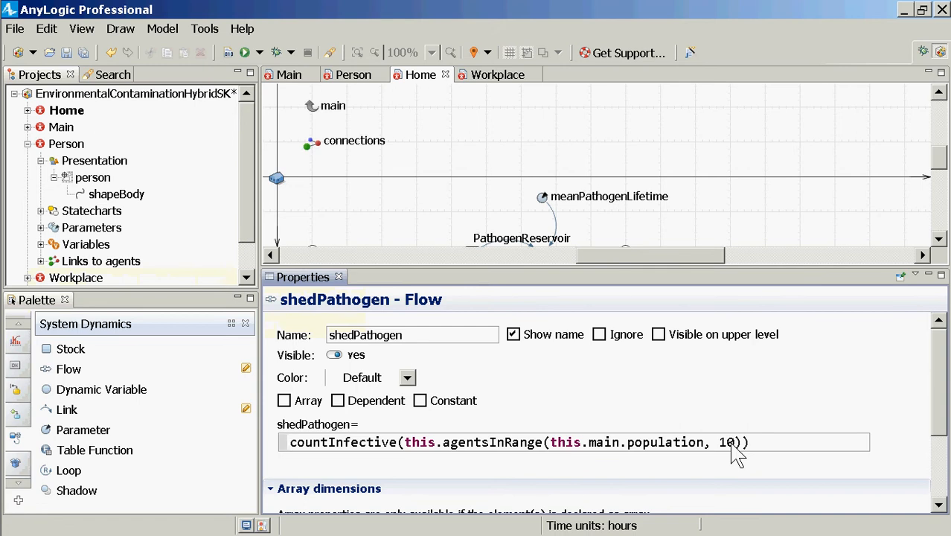
{"action": "type", "text": "this.main."}
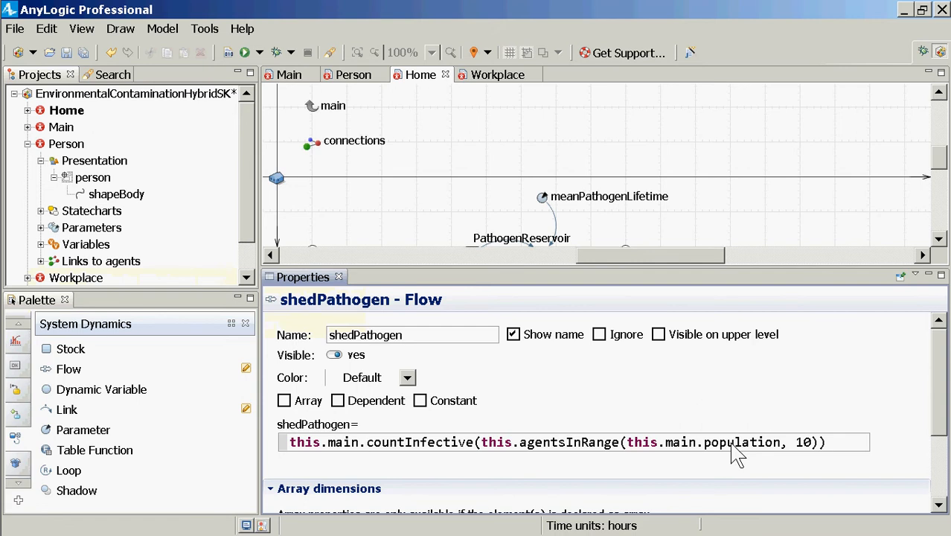
Examine the agentsInRange argument and the this.main.countInfective part of the shedPathogen formula
{"action": "key", "text": "ctrl+Right"}
{"action": "key", "text": "ctrl+Right"}
{"action": "key", "text": "ctrl+Right"}
{"action": "key", "text": "ctrl+Left"}
{"action": "key", "text": "ctrl+shift+Right"}
{"action": "key", "text": "ctrl+shift+Right"}
{"action": "key", "text": "ctrl+shift+Right"}
{"action": "key", "text": "ctrl+shift+Right"}
{"action": "key", "text": "ctrl+shift+Right"}
{"action": "key", "text": "ctrl+shift+Right"}
{"action": "key", "text": "ctrl+shift+Right"}
{"action": "key", "text": "ctrl+shift+Right"}
{"action": "key", "text": "ctrl+shift+Right"}
{"action": "key", "text": "ctrl+shift+Right"}
{"action": "key", "text": "ctrl+shift+Right"}
{"action": "key", "text": "ctrl+shift+Right"}
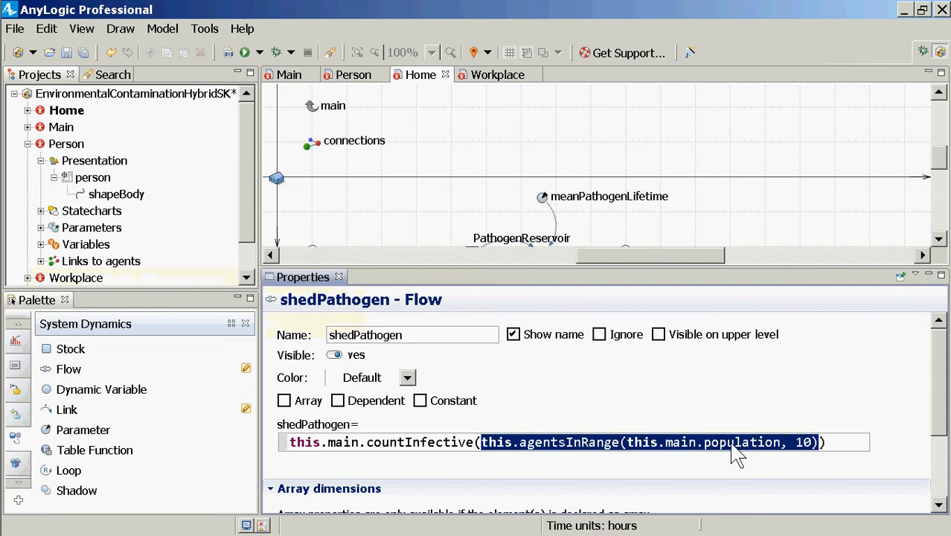
{"action": "key", "text": "Left"}
{"action": "key", "text": "Left"}
{"action": "key", "text": "ctrl+shift+Left"}
{"action": "key", "text": "ctrl+shift+Left"}
{"action": "key", "text": "ctrl+shift+Left"}
{"action": "key", "text": "ctrl+shift+Left"}
{"action": "key", "text": "ctrl+shift+Left"}
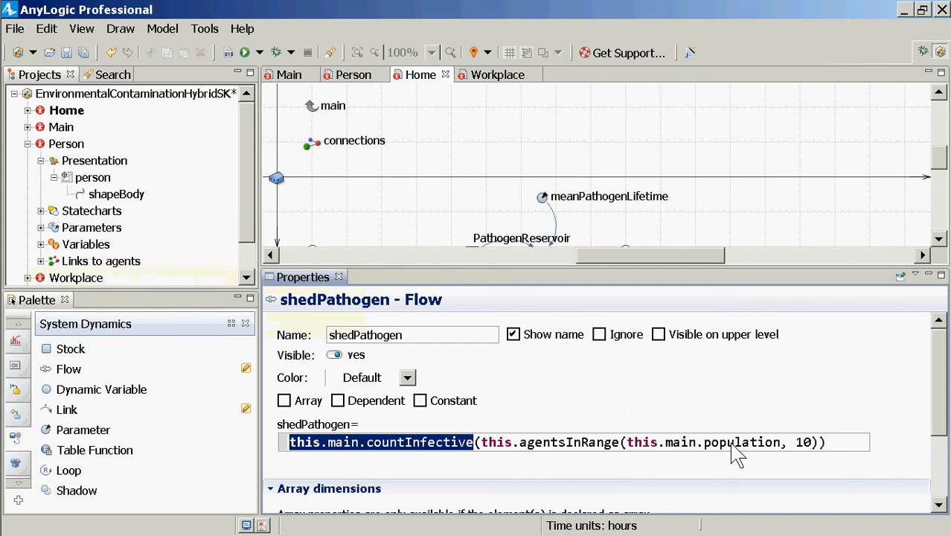
Save the model, try to run it, and inspect the reported compile error
{"action": "key", "text": "ctrl+s"}
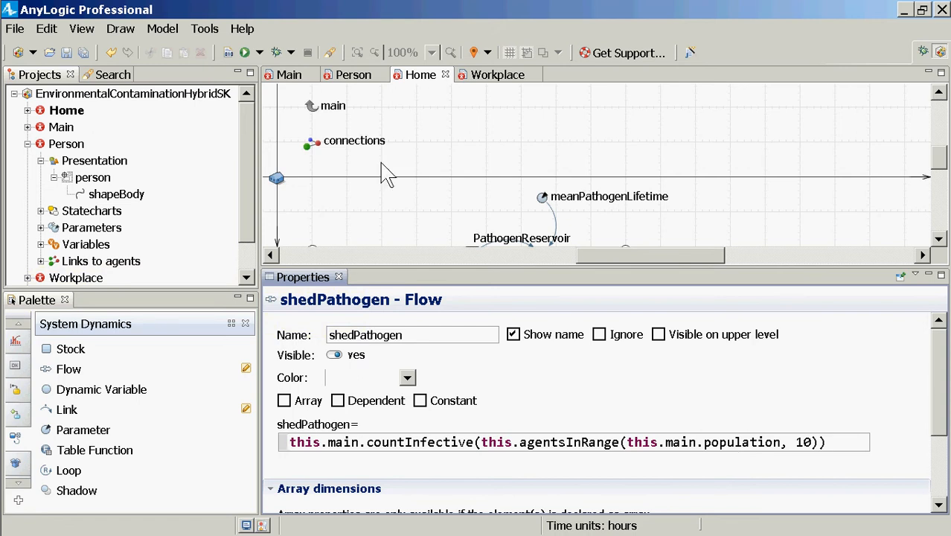
{"action": "left_click", "coordinate": [244, 52]}
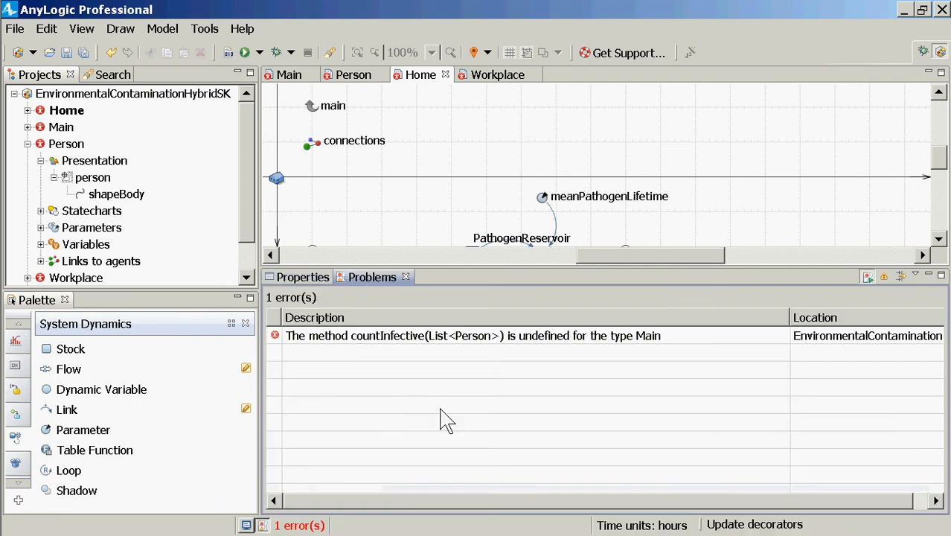
{"action": "left_click", "coordinate": [407, 338]}
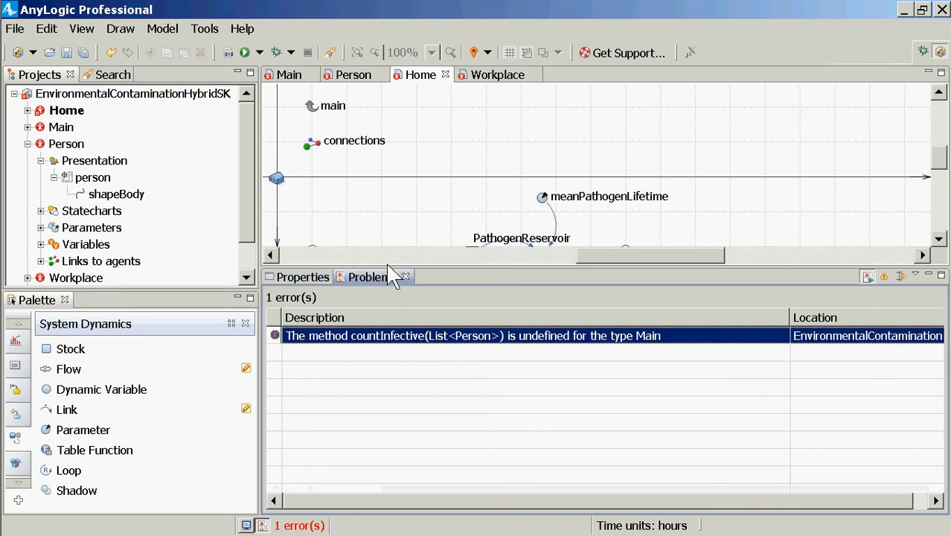
Reopen the shedPathogen flow's properties with enough room for the formula and highlight countInfective in it
{"action": "left_click_drag", "start_coordinate": [381, 270], "coordinate": [376, 402]}
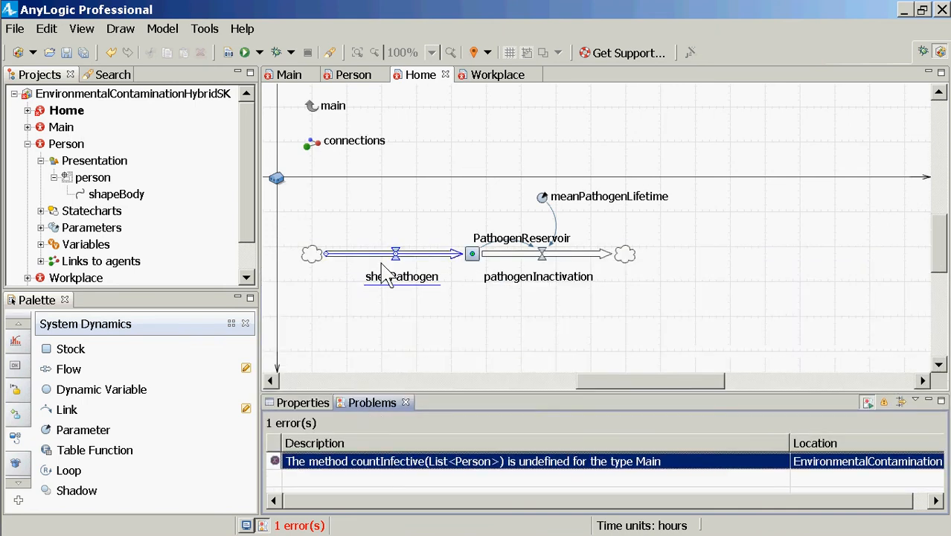
{"action": "left_click", "coordinate": [396, 264]}
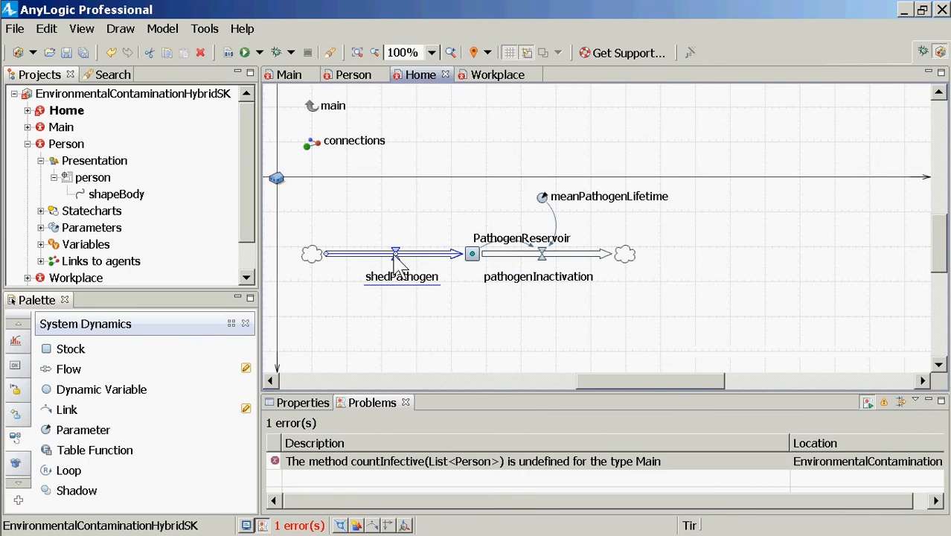
{"action": "left_click", "coordinate": [305, 402]}
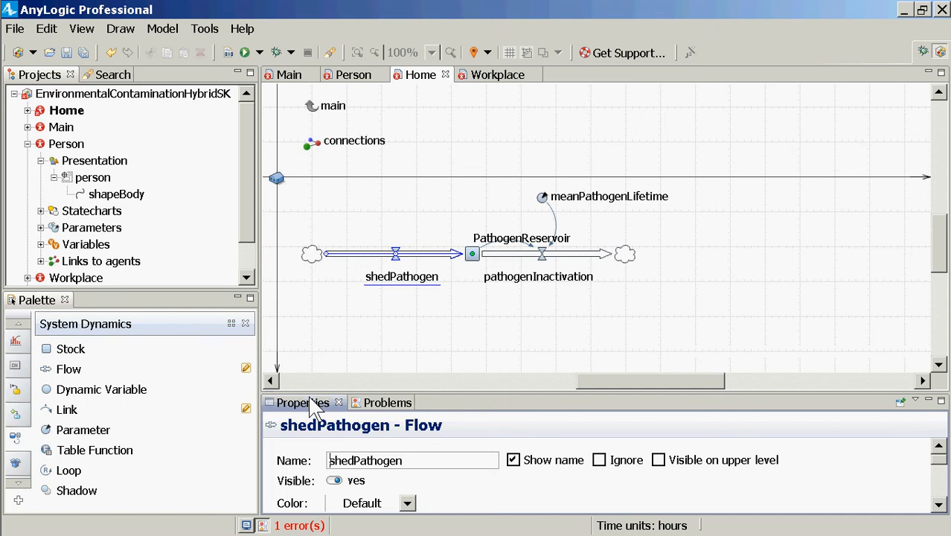
{"action": "left_click_drag", "start_coordinate": [304, 394], "coordinate": [306, 293]}
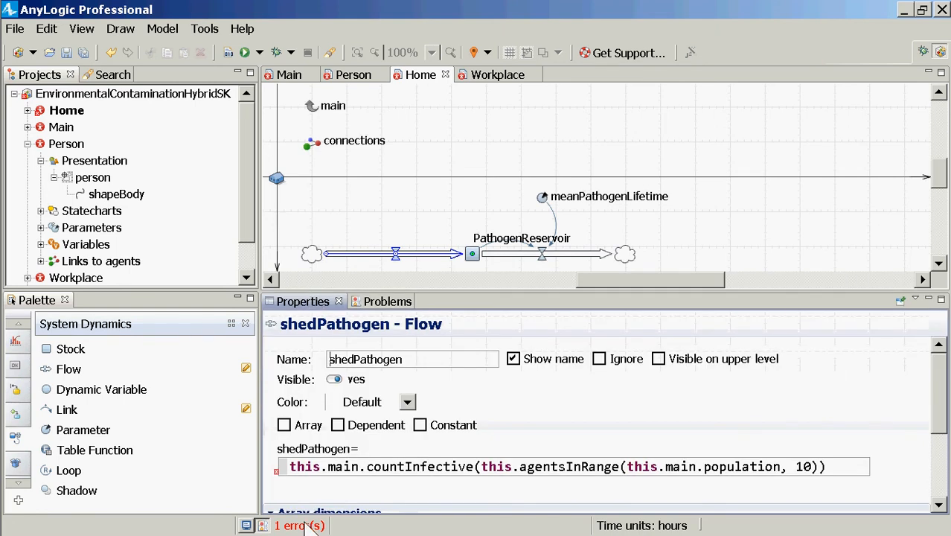
{"action": "double_click", "coordinate": [451, 469]}
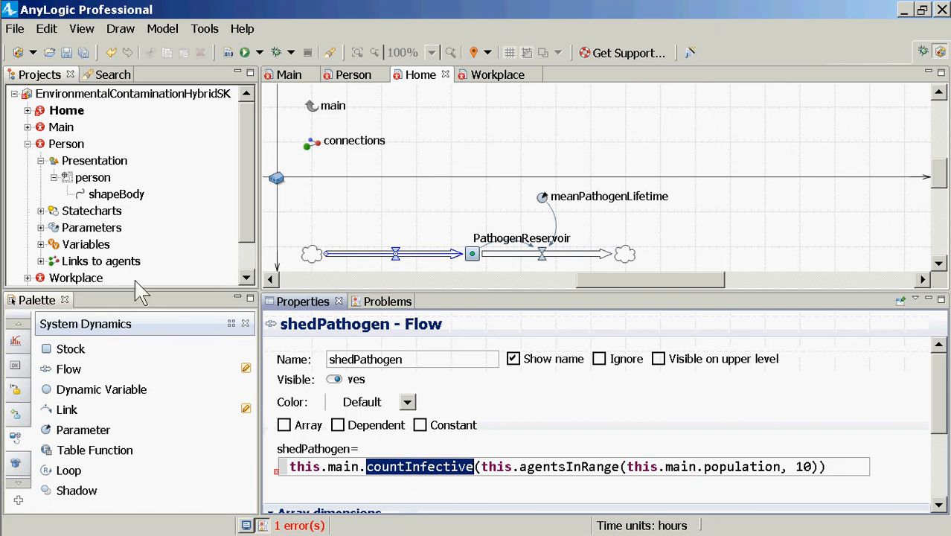
Add a function named countInfective to Main, just below the workplaces population
{"action": "left_click", "coordinate": [62, 127]}
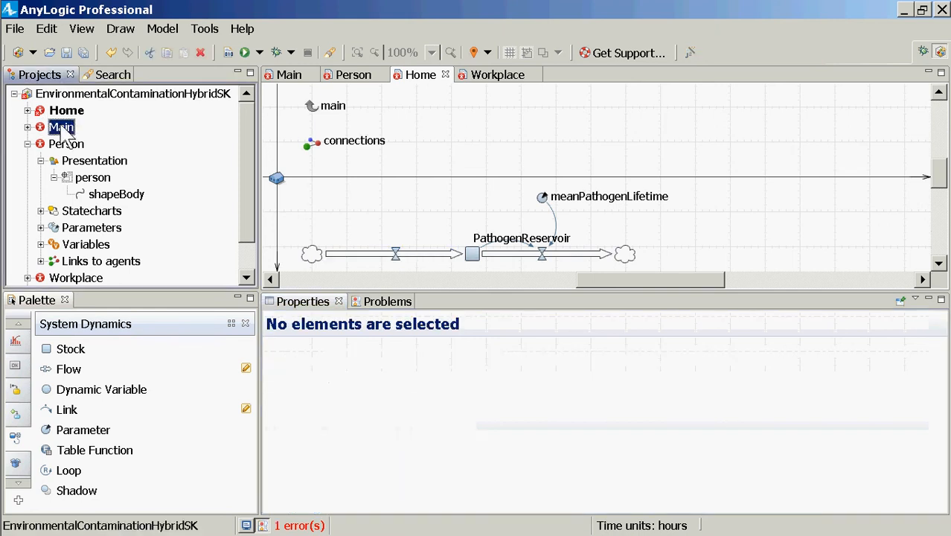
{"action": "double_click", "coordinate": [62, 127]}
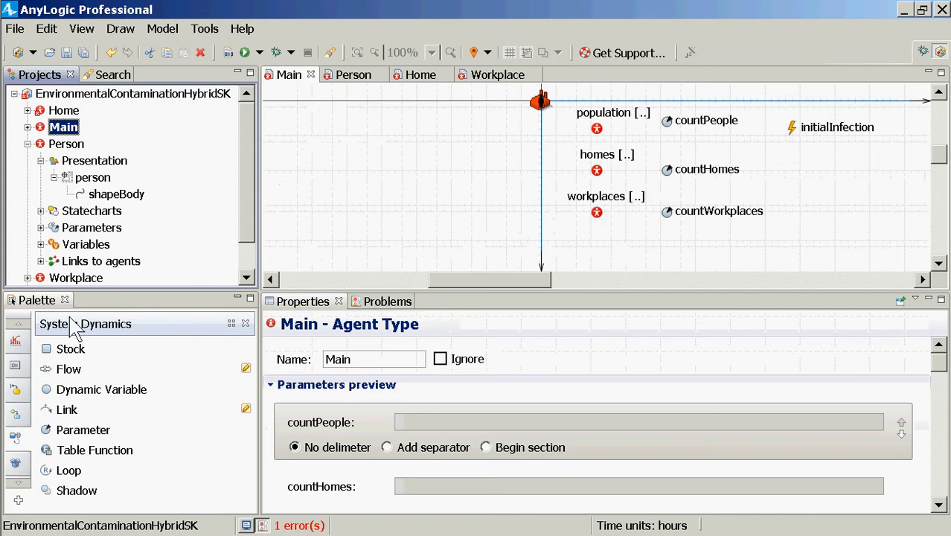
{"action": "left_click", "coordinate": [17, 324]}
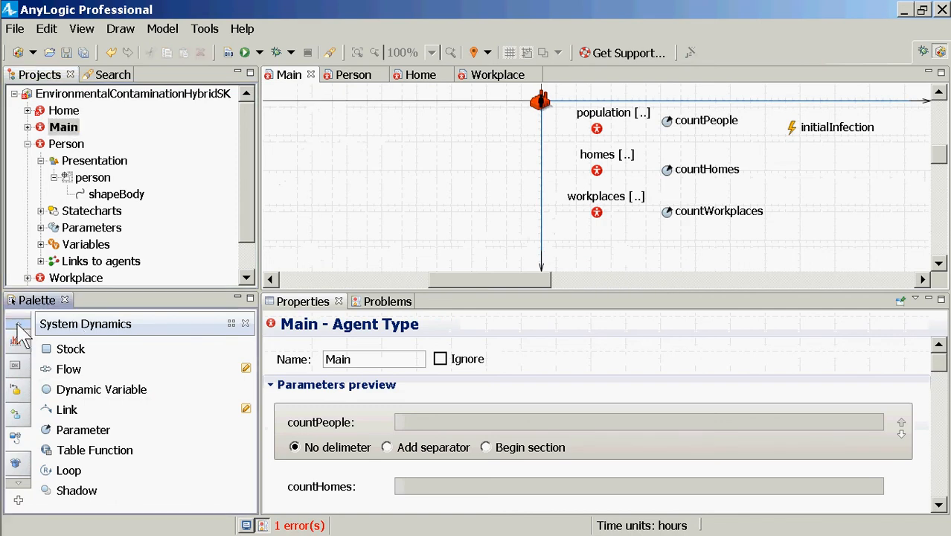
{"action": "left_click", "coordinate": [15, 340]}
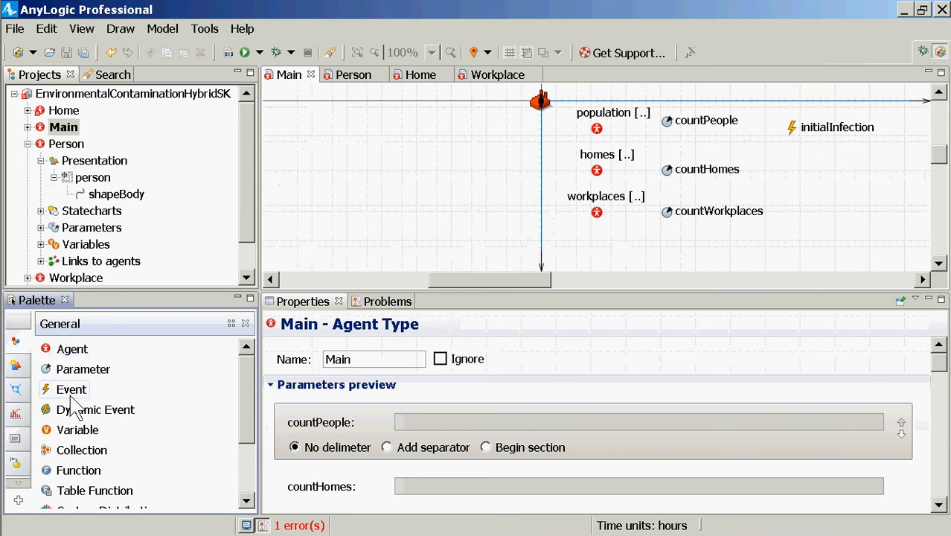
{"action": "left_click_drag", "start_coordinate": [67, 469], "coordinate": [593, 253]}
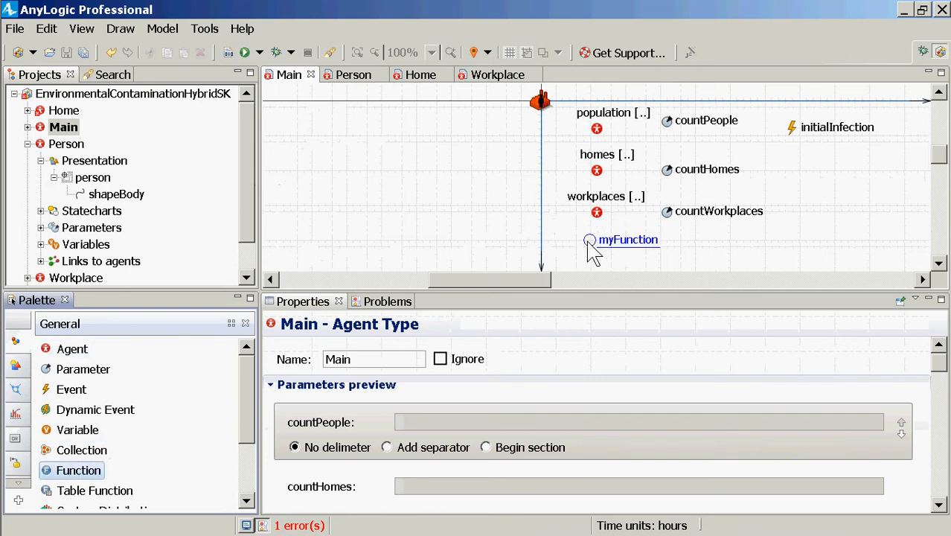
{"action": "left_click_drag", "start_coordinate": [593, 253], "coordinate": [593, 253]}
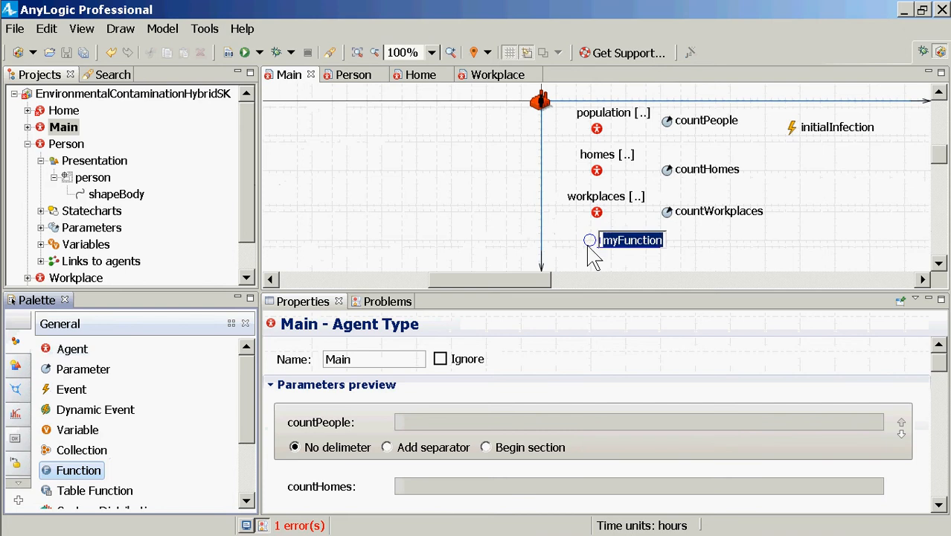
{"action": "type", "text": "c"}
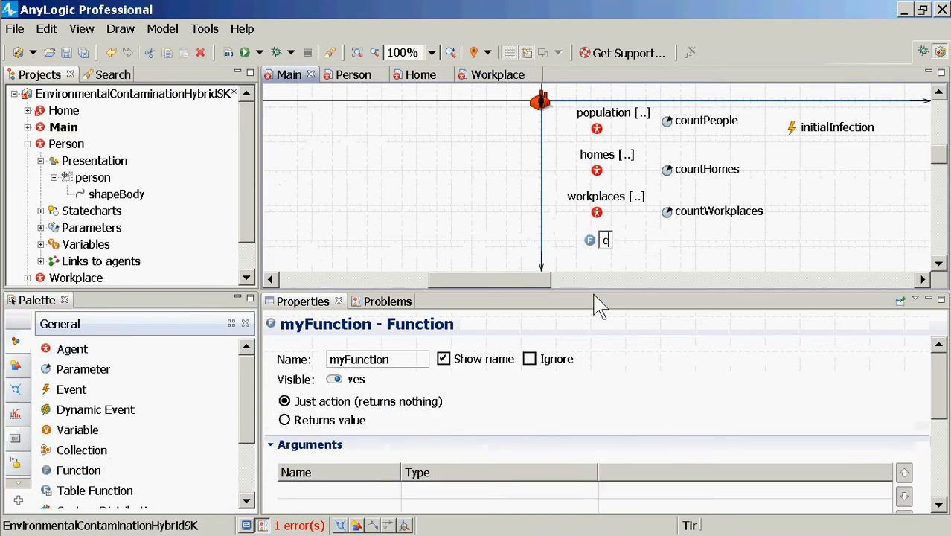
{"action": "type", "text": "ountInfect"}
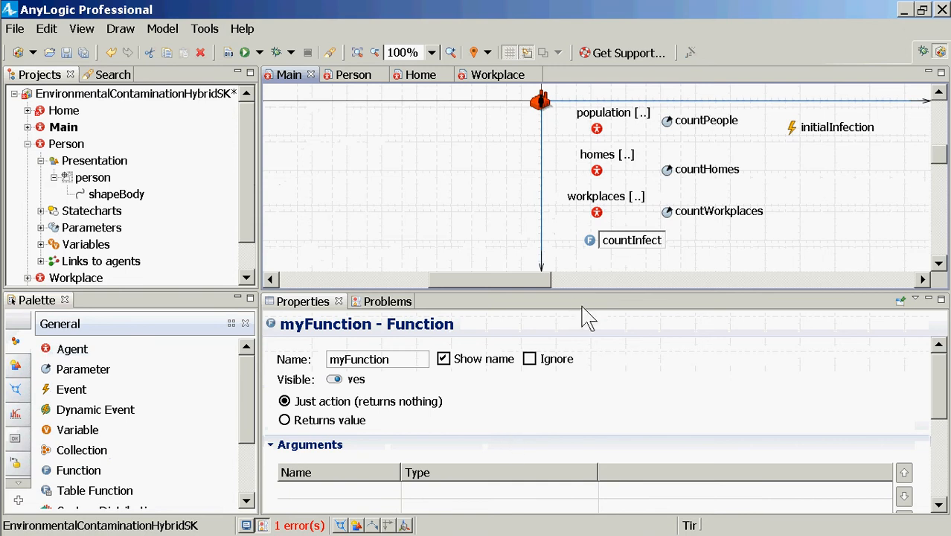
{"action": "type", "text": "s"}
{"action": "key", "text": "BackSpace"}
{"action": "type", "text": "ive"}
Make the countInfective function return a value of type int
{"action": "left_click", "coordinate": [314, 421]}
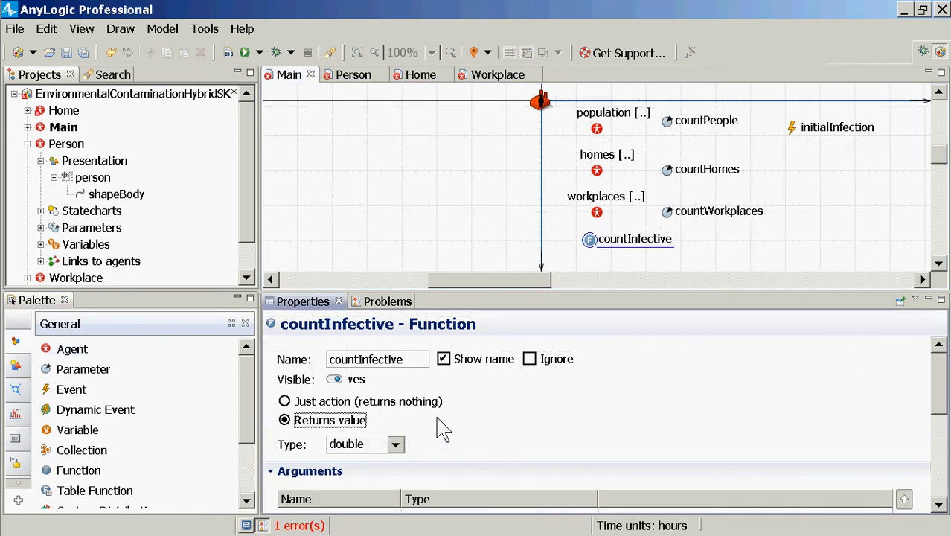
{"action": "left_click", "coordinate": [394, 444]}
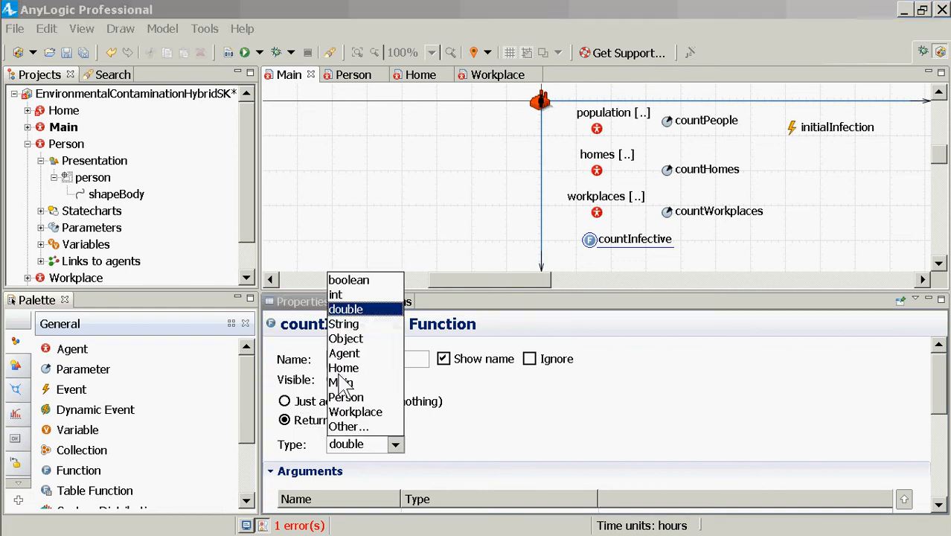
{"action": "left_click", "coordinate": [344, 309]}
Check the reported compile error for the expected parameter and add an argument named people to countInfective
{"action": "scroll", "coordinate": [565, 416], "scroll_direction": "down", "scroll_amount": 5}
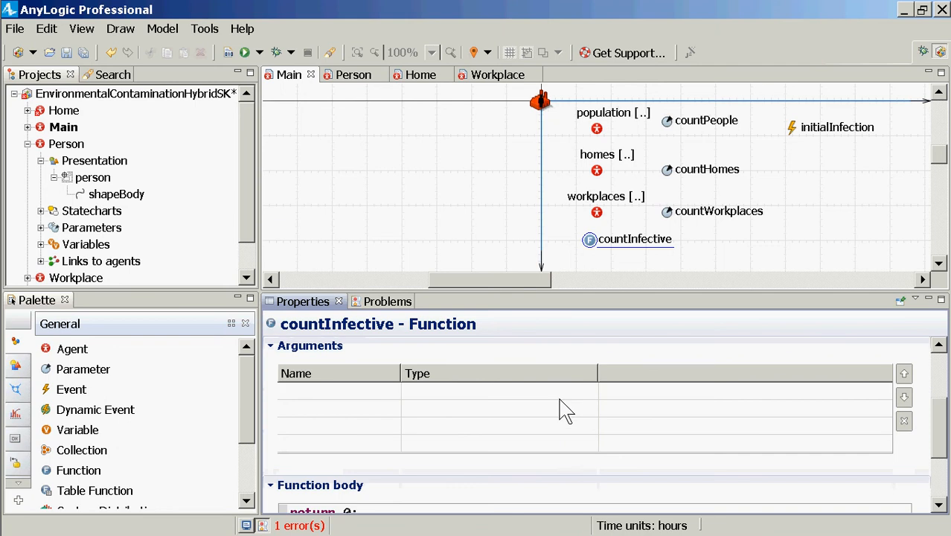
{"action": "left_click", "coordinate": [375, 405]}
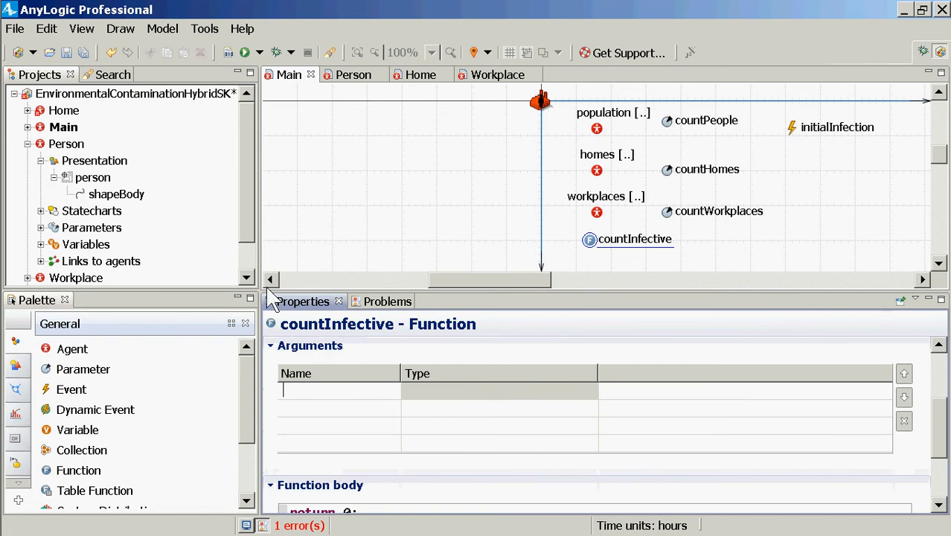
{"action": "left_click", "coordinate": [381, 303]}
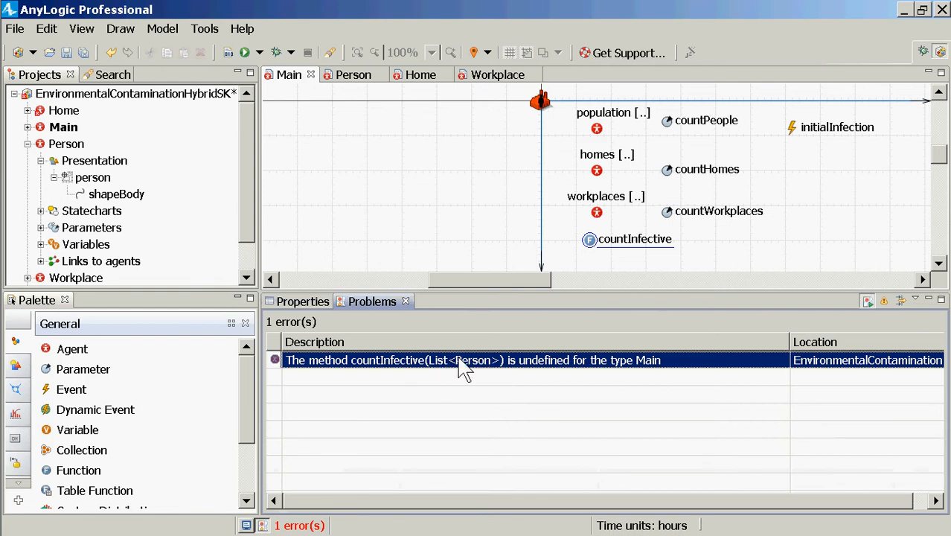
{"action": "left_click", "coordinate": [299, 301]}
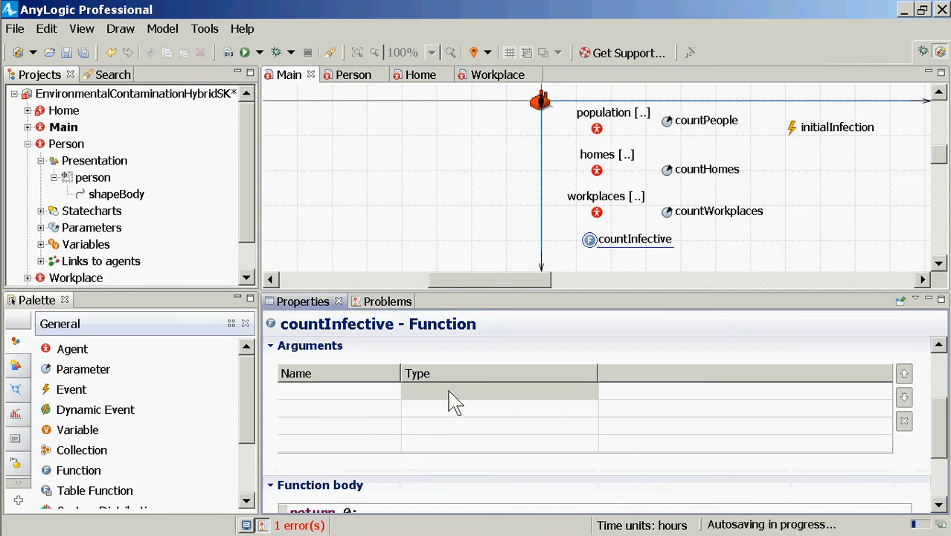
{"action": "left_click", "coordinate": [420, 391]}
{"action": "type", "text": "people"}
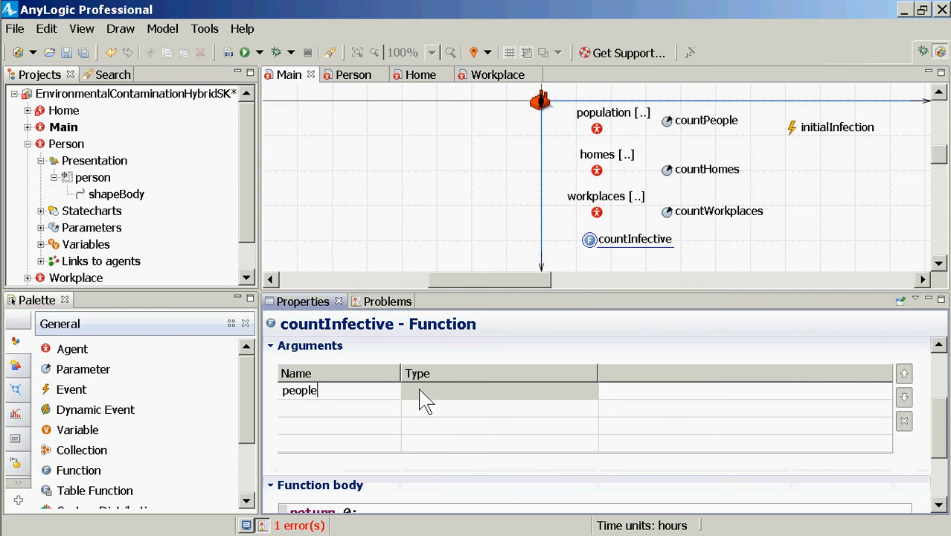
Set the type of the people argument to List<People>
{"action": "left_click", "coordinate": [483, 398]}
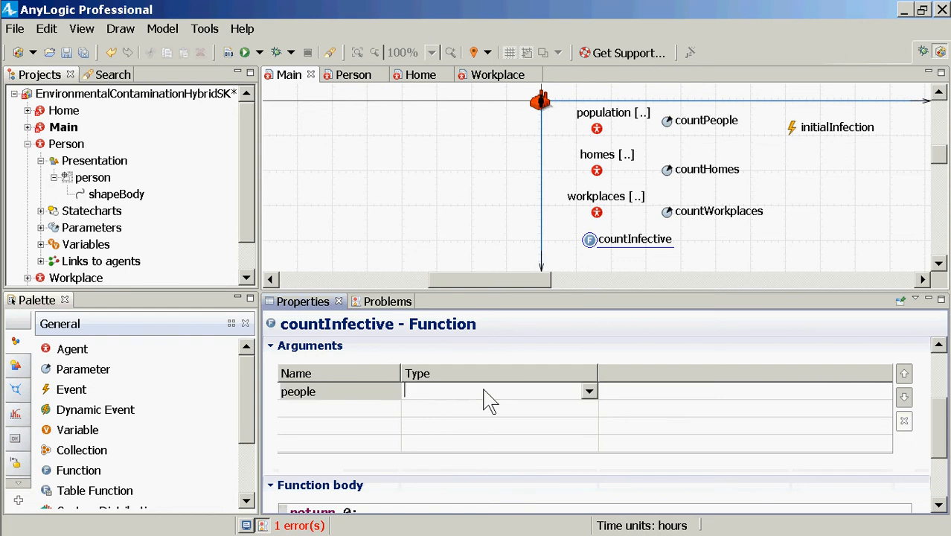
{"action": "type", "text": "List<People>"}
{"action": "key", "text": "shift+Left"}
{"action": "key", "text": "Left"}
{"action": "key", "text": "Left"}
{"action": "key", "text": "Left"}
{"action": "key", "text": "Left"}
{"action": "key", "text": "Left"}
{"action": "key", "text": "Left"}
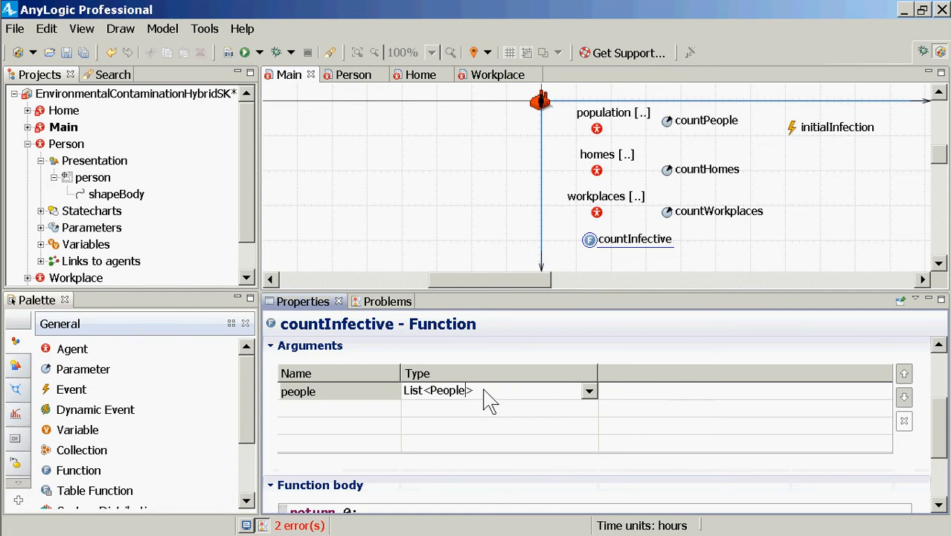
{"action": "key", "text": "Left"}
{"action": "key", "text": "shift+Left"}
Change the people argument's type to List<Person> and save the model
{"action": "left_click_drag", "start_coordinate": [368, 292], "coordinate": [370, 131]}
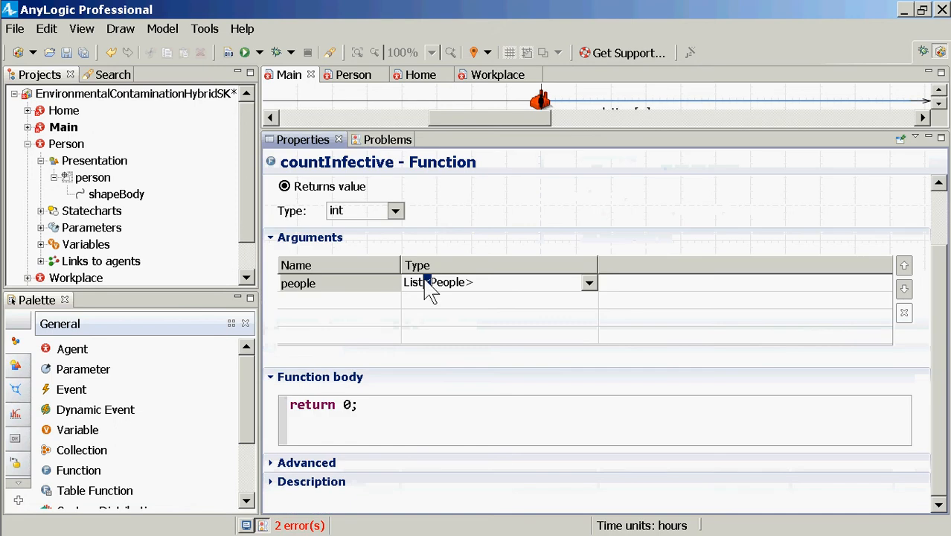
{"action": "left_click", "coordinate": [372, 424]}
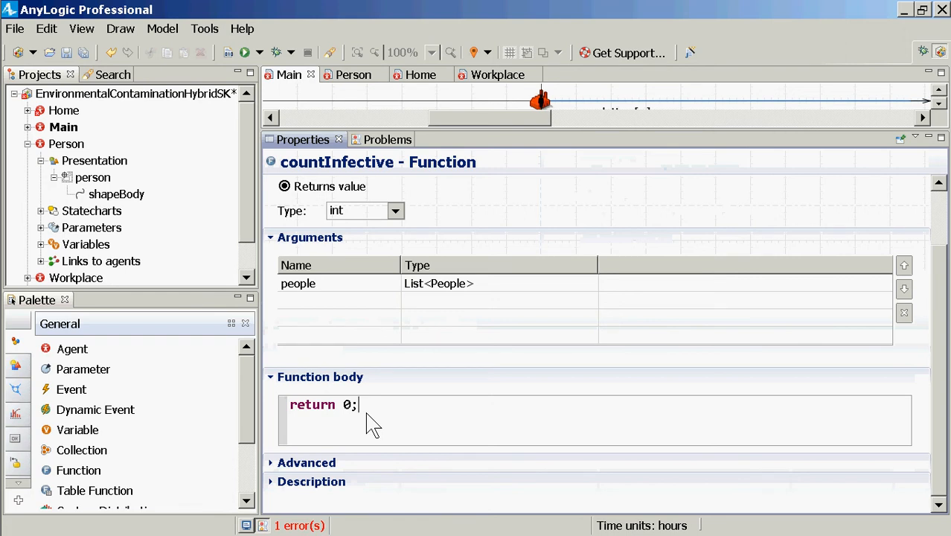
{"action": "left_click", "coordinate": [461, 286]}
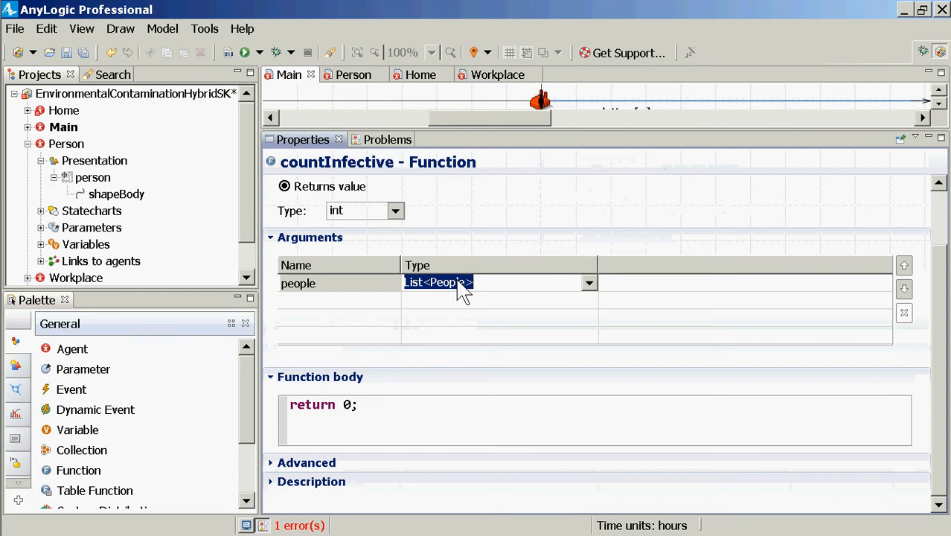
{"action": "left_click", "coordinate": [459, 281]}
{"action": "key", "text": "shift+Left"}
{"action": "key", "text": "shift+Left"}
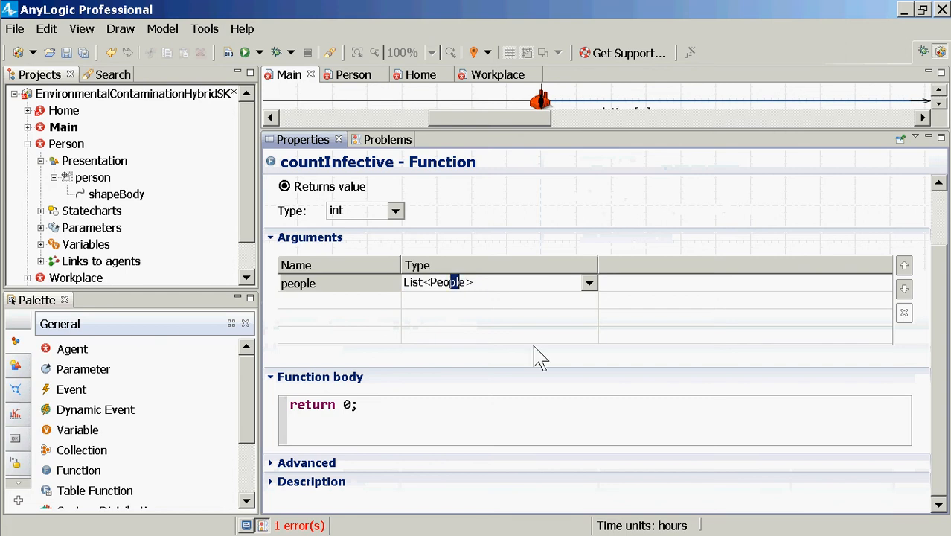
{"action": "key", "text": "shift+Left"}
{"action": "key", "text": "shift+Left"}
{"action": "key", "text": "BackSpace"}
{"action": "key", "text": "Delete"}
{"action": "type", "text": "erson"}
{"action": "key", "text": "Return"}
{"action": "key", "text": "ctrl+s"}
Declare int runningCountOfInfectives = 0; above the return statement in the countInfective function body
{"action": "left_click", "coordinate": [389, 416]}
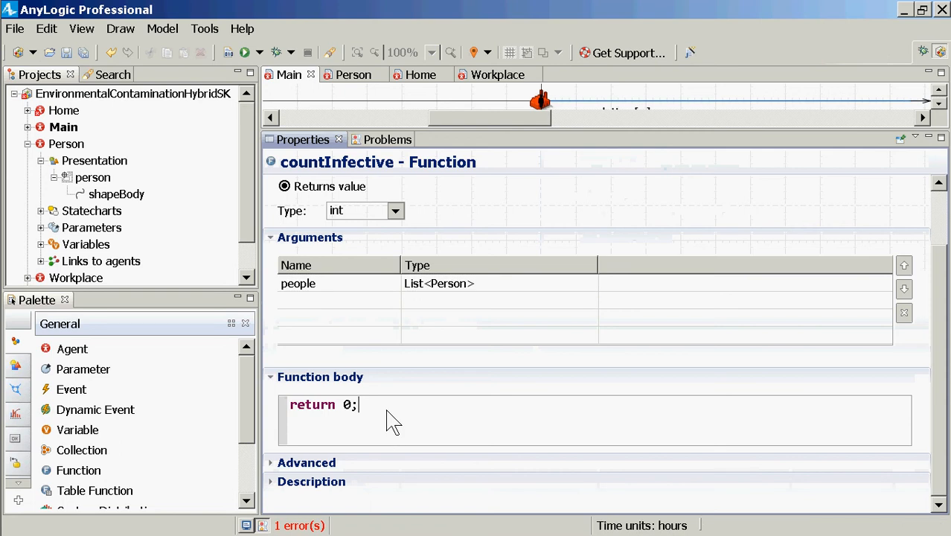
{"action": "key", "text": "Left"}
{"action": "key", "text": "shift+Left"}
{"action": "key", "text": "Home"}
{"action": "key", "text": "Return"}
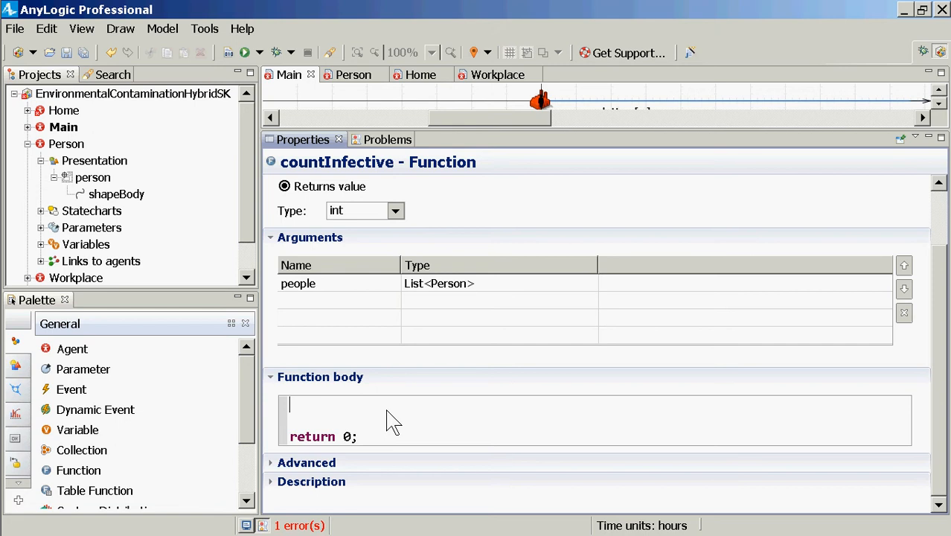
{"action": "type", "text": "int runningCountOfInfe"}
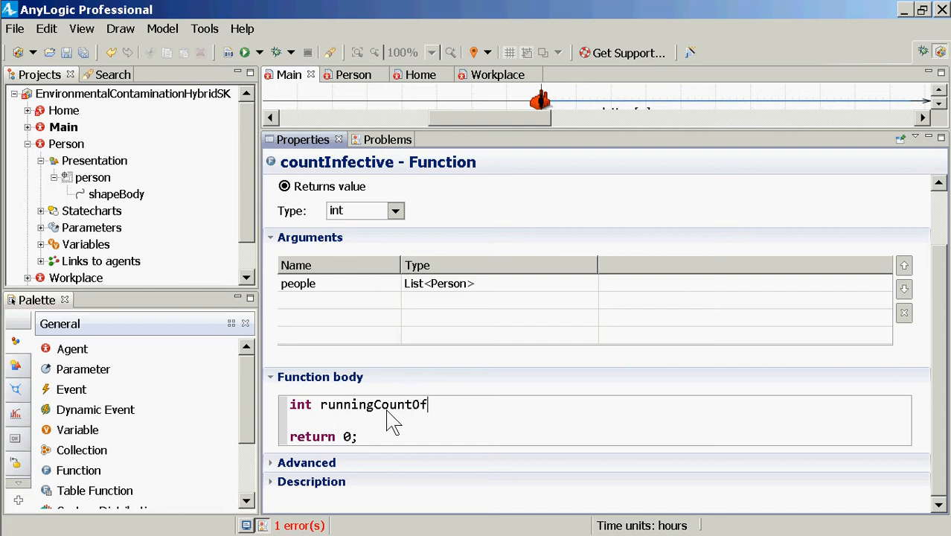
{"action": "key", "text": "BackSpace"}
{"action": "key", "text": "BackSpace"}
{"action": "key", "text": "BackSpace"}
{"action": "type", "text": "nfectives "}
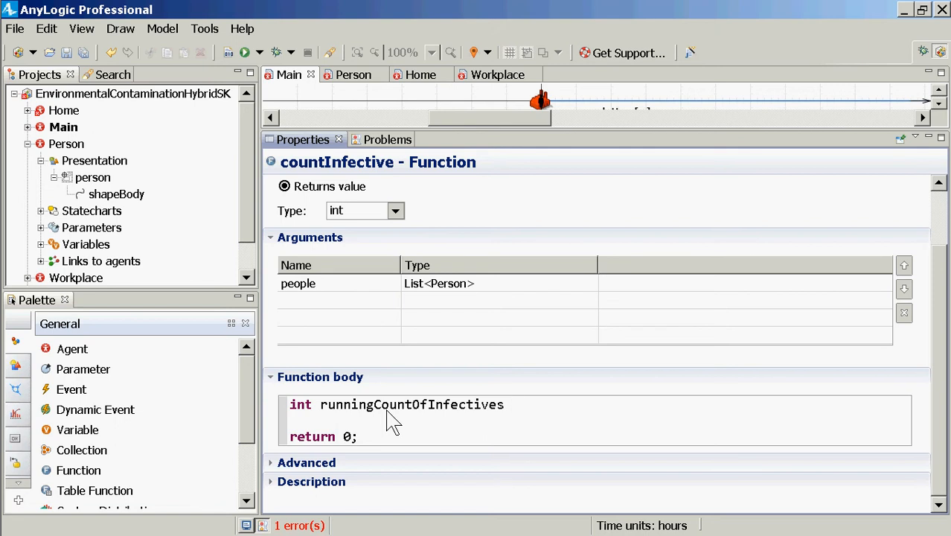
{"action": "type", "text": "= 0;"}
Highlight the variable name runningCountOfInfectives in its declaration
{"action": "key", "text": "Left"}
{"action": "key", "text": "shift+Left"}
{"action": "key", "text": "shift+Home"}
{"action": "key", "text": "ctrl+shift+Right"}
{"action": "key", "text": "shift+Left"}
{"action": "key", "text": "shift+Left"}
{"action": "key", "text": "shift+Left"}
{"action": "key", "text": "shift+Left"}
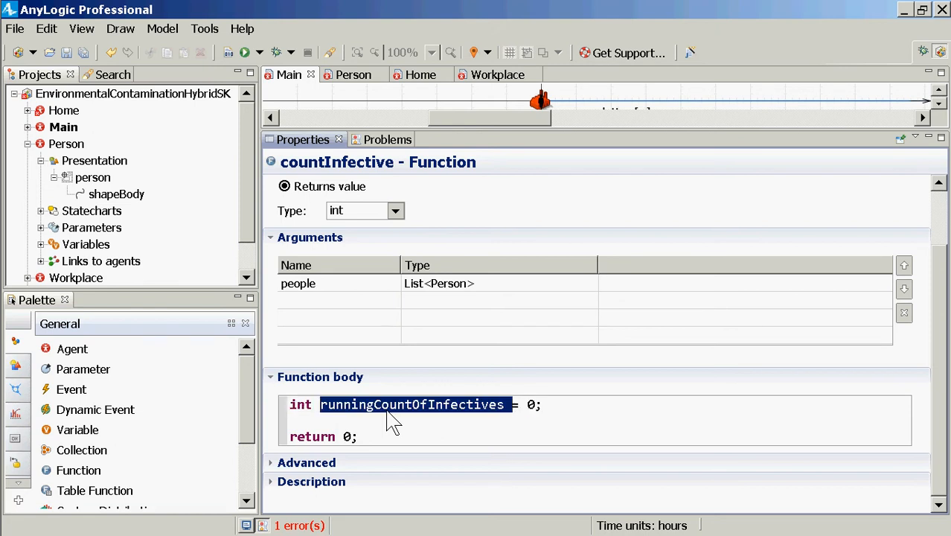
{"action": "key", "text": "Down"}
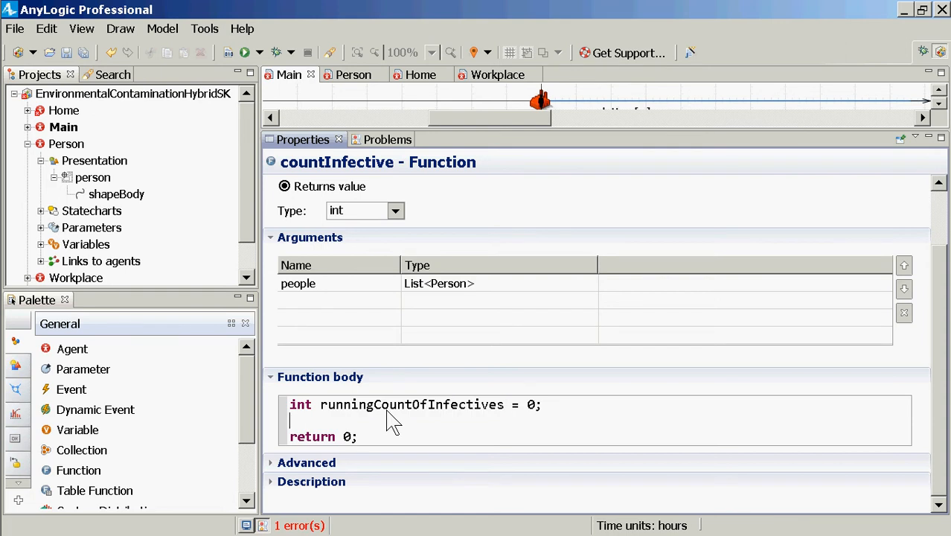
{"action": "key", "text": "Down"}
{"action": "key", "text": "Up"}
{"action": "type", "text": "running"}
{"action": "key", "text": "ctrl+space"}
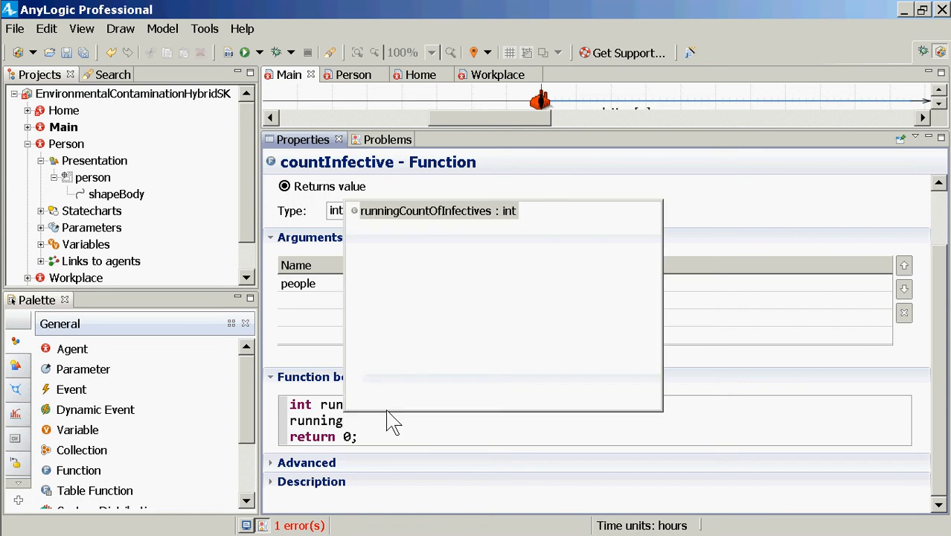
{"action": "key", "text": "Escape"}
{"action": "key", "text": "BackSpace"}
{"action": "key", "text": "BackSpace"}
{"action": "key", "text": "BackSpace"}
{"action": "key", "text": "BackSpace"}
{"action": "key", "text": "BackSpace"}
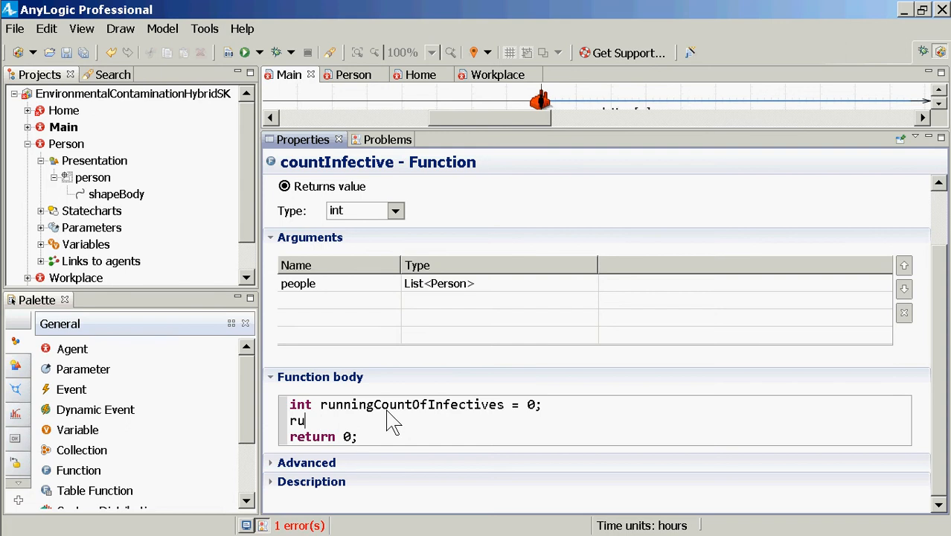
{"action": "key", "text": "BackSpace"}
{"action": "key", "text": "BackSpace"}
Write the loop header for (Person p : people) between the variable declaration and the return statement
{"action": "key", "text": "Return"}
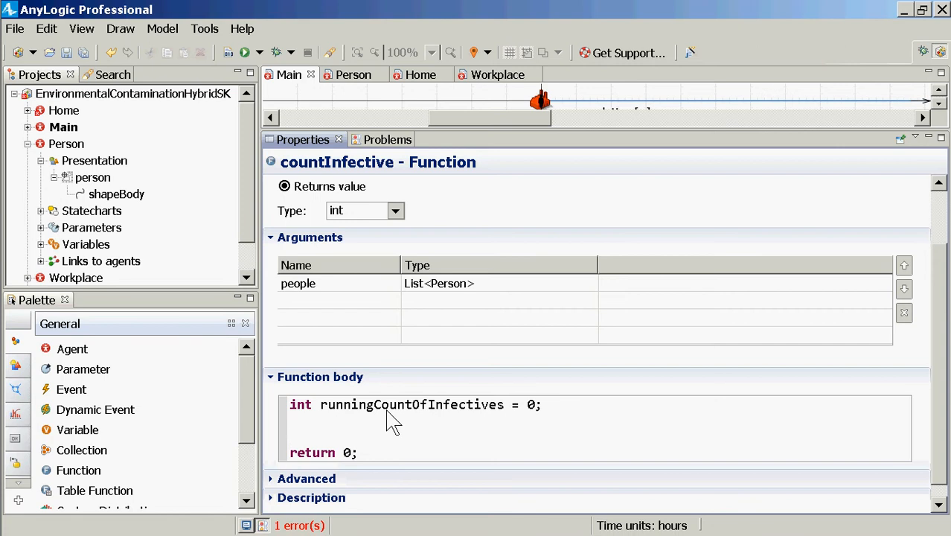
{"action": "type", "text": "for ("}
{"action": "key", "text": "shift+Right"}
{"action": "key", "text": "Delete"}
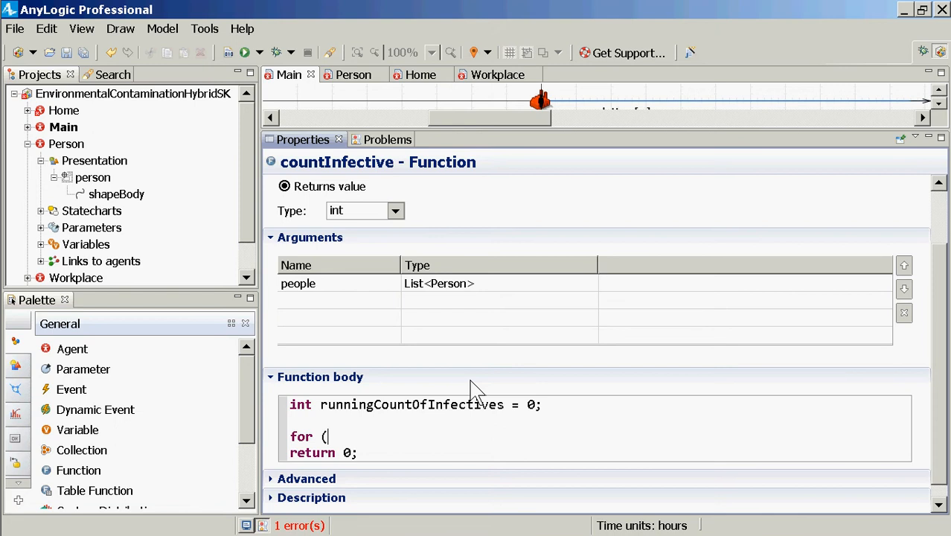
{"action": "type", "text": "Person p"}
{"action": "type", "text": ": people)"}
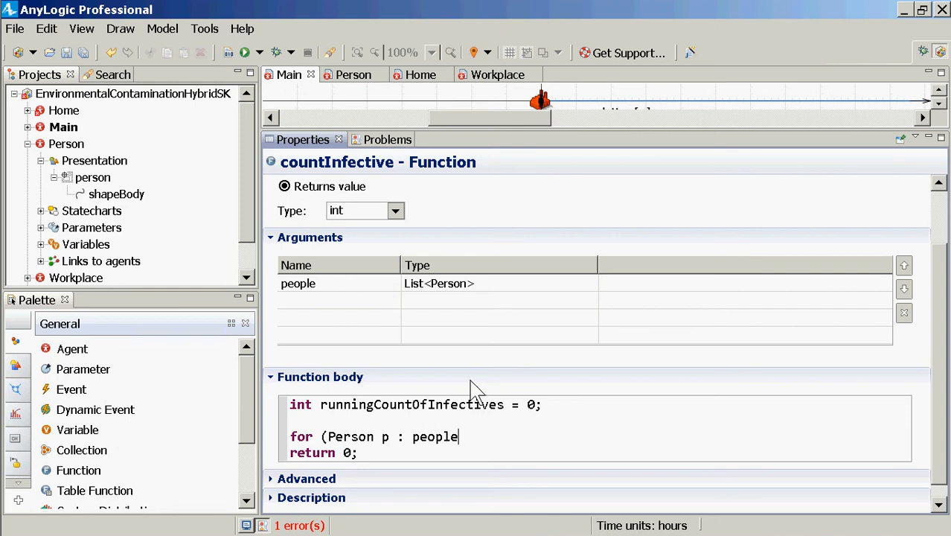
Add an indented pair of curly braces with an empty line between them under the for header
{"action": "key", "text": "Return"}
{"action": "key", "text": "Tab"}
{"action": "type", "text": "{"}
{"action": "key", "text": "Return"}
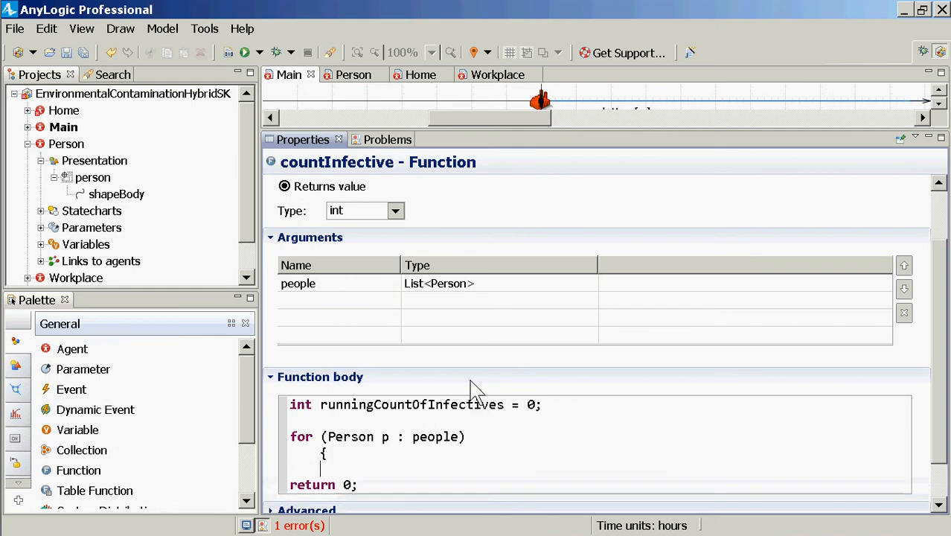
{"action": "type", "text": "}"}
{"action": "key", "text": "Up"}
{"action": "key", "text": "Return"}
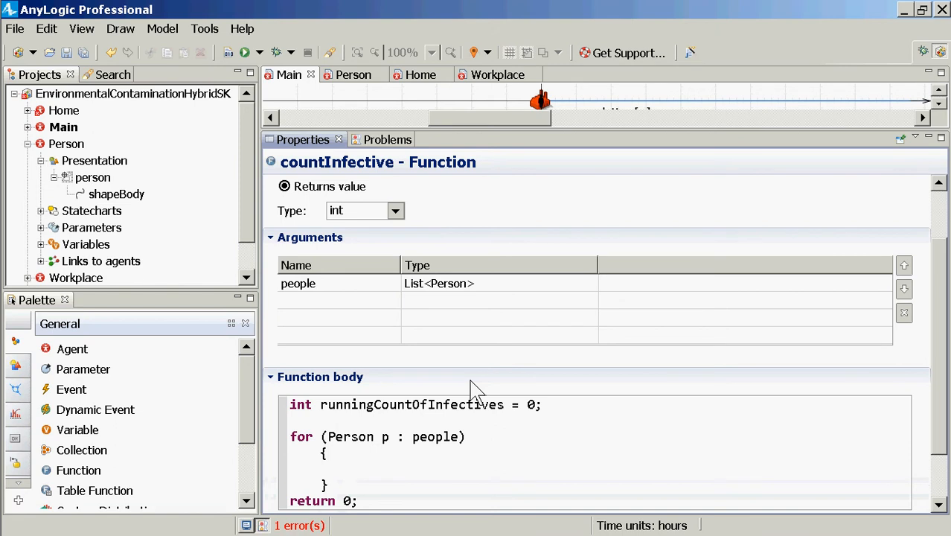
Start an if condition inside the for loop's braces that calls p.infectionStatechart.isStateActive()
{"action": "type", "text": "if ("}
{"action": "key", "text": "shift+Right"}
{"action": "type", "text": "p."}
{"action": "type", "text": "infec"}
{"action": "key", "text": "ctrl+space"}
{"action": "key", "text": "Return"}
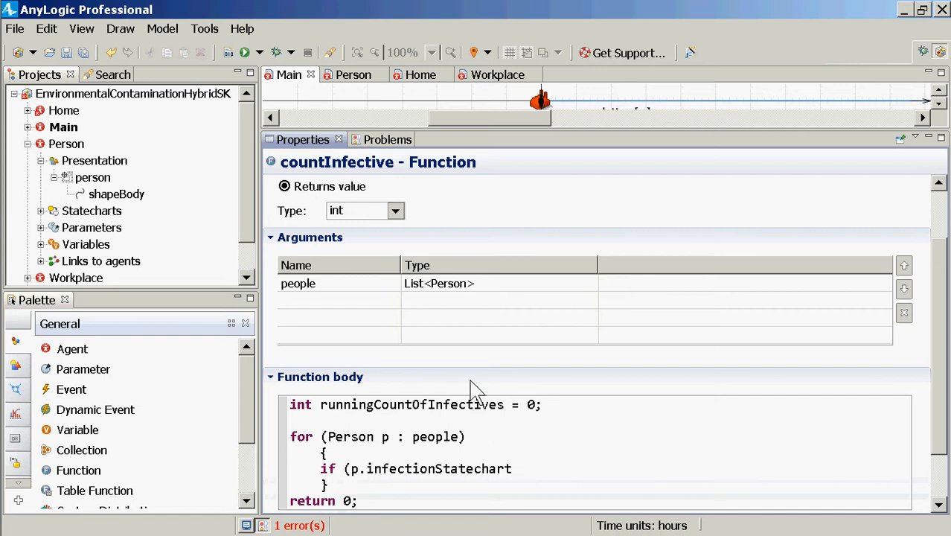
{"action": "type", "text": ".isStat"}
{"action": "key", "text": "ctrl+space"}
{"action": "key", "text": "Return"}
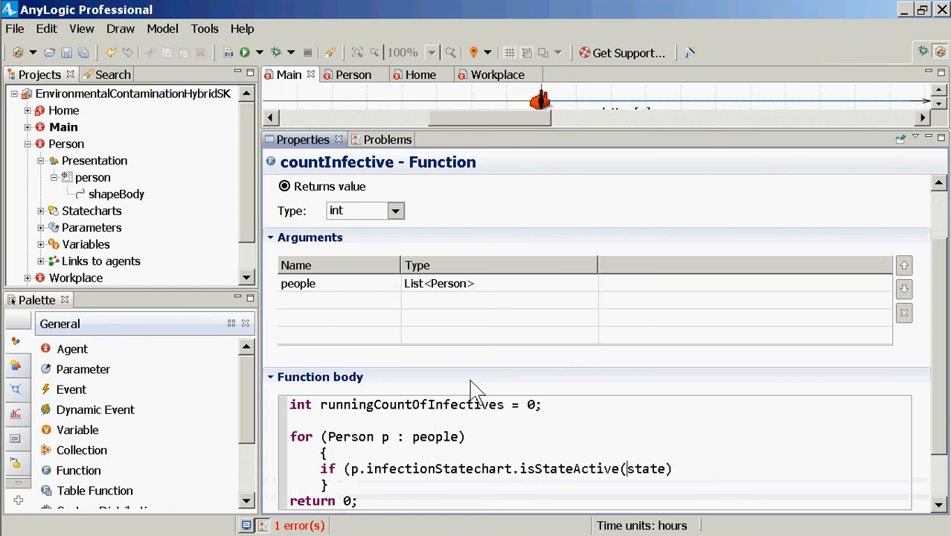
Pass Person.Shedding as the isStateActive argument, close the if condition and add an indented line below it
{"action": "key", "text": "ctrl+shift+Right"}
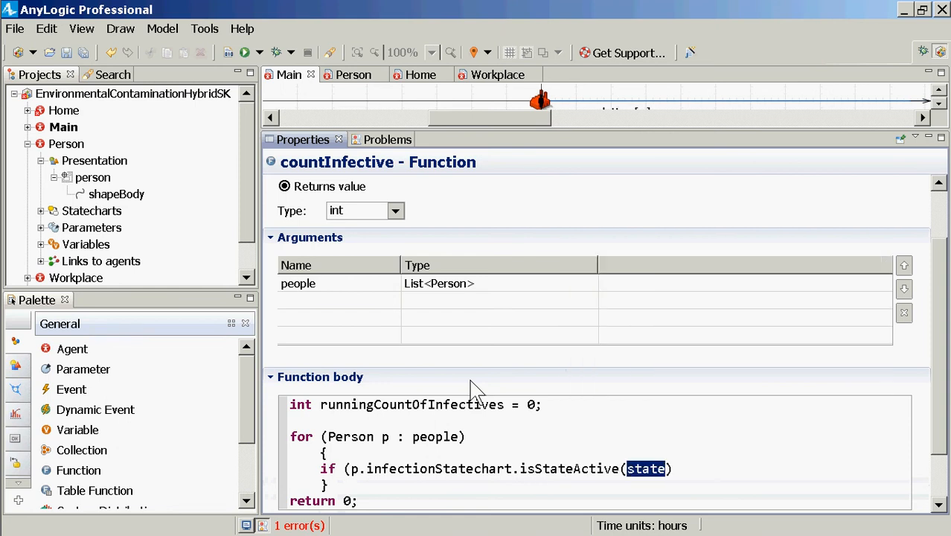
{"action": "type", "text": "Person.Shed"}
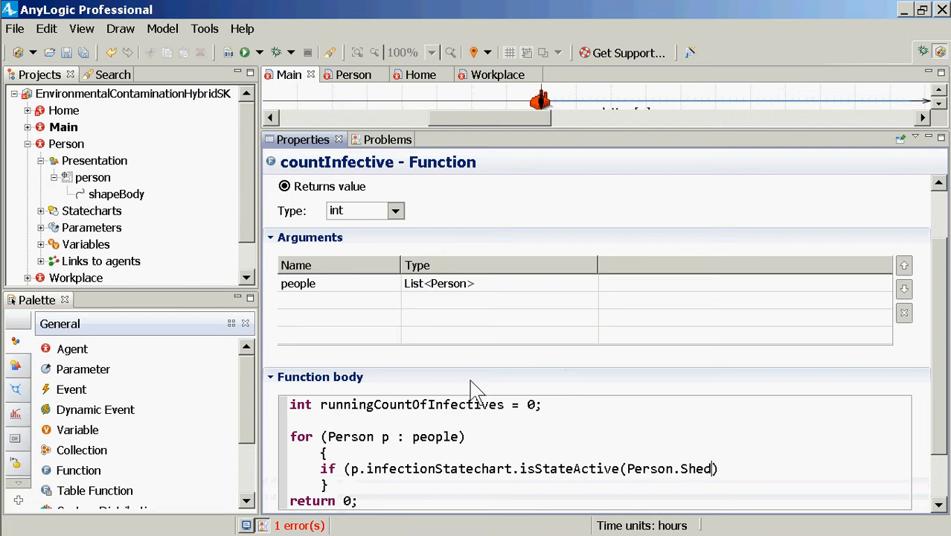
{"action": "type", "text": "ding"}
{"action": "key", "text": "Right"}
{"action": "type", "text": ")"}
{"action": "key", "text": "Return"}
{"action": "key", "text": "Tab"}
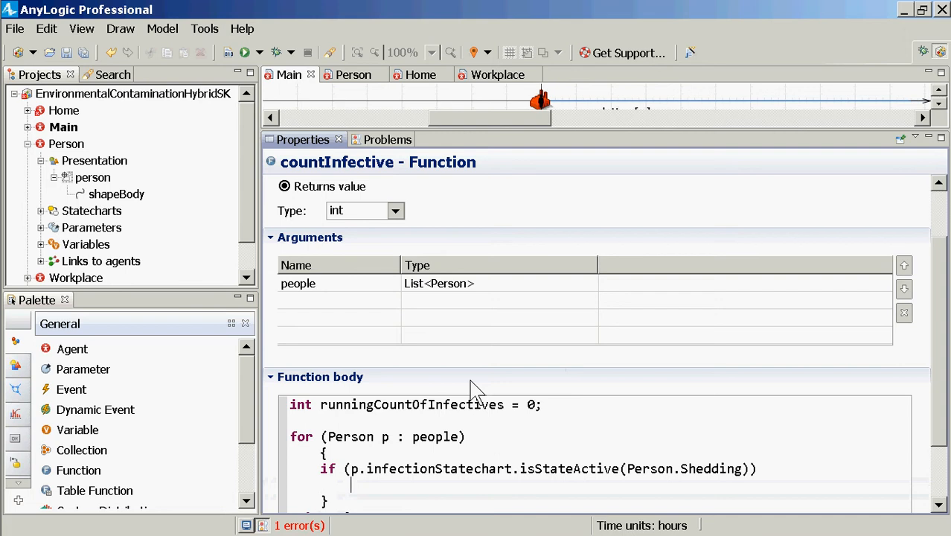
Rename the counter variable in its declaration to runningCountOfShedders
{"action": "key", "text": "Up"}
{"action": "key", "text": "Up"}
{"action": "key", "text": "Up"}
{"action": "key", "text": "Up"}
{"action": "key", "text": "Up"}
{"action": "key", "text": "ctrl+Left"}
{"action": "key", "text": "ctrl+shift+Right"}
{"action": "key", "text": "shift+Left"}
{"action": "key", "text": "Right"}
{"action": "key", "text": "shift+Left"}
{"action": "key", "text": "ctrl+shift+Left"}
{"action": "key", "text": "ctrl+shift+Left"}
{"action": "key", "text": "ctrl+shift+Right"}
{"action": "type", "text": "Sheddr"}
{"action": "key", "text": "Left"}
{"action": "type", "text": "e"}
{"action": "key", "text": "Right"}
{"action": "type", "text": "s"}
Copy the counter's name and add the statement runningCountOfShedders++; on the indented line under the if condition
{"action": "key", "text": "ctrl+shift+Left"}
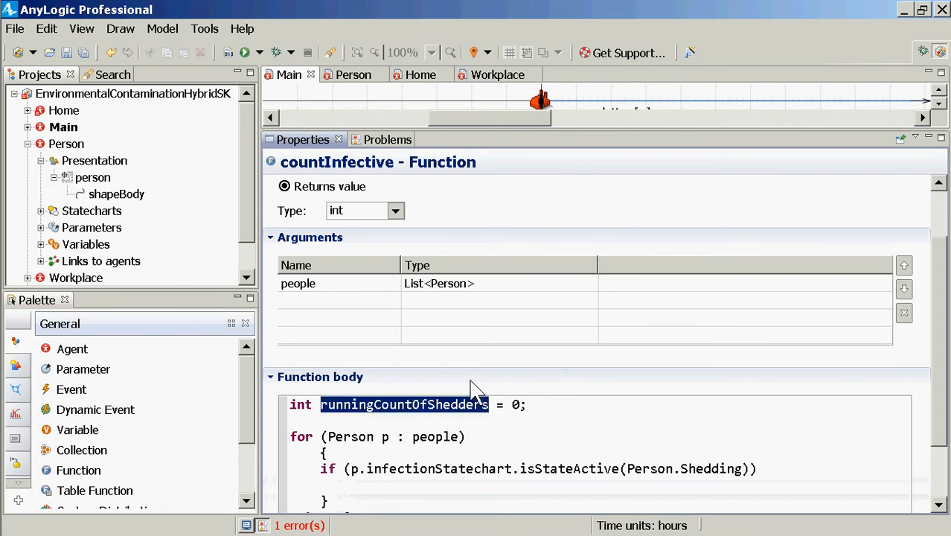
{"action": "key", "text": "Down"}
{"action": "key", "text": "Down"}
{"action": "key", "text": "Down"}
{"action": "key", "text": "Down"}
{"action": "key", "text": "Down"}
{"action": "key", "text": "Left"}
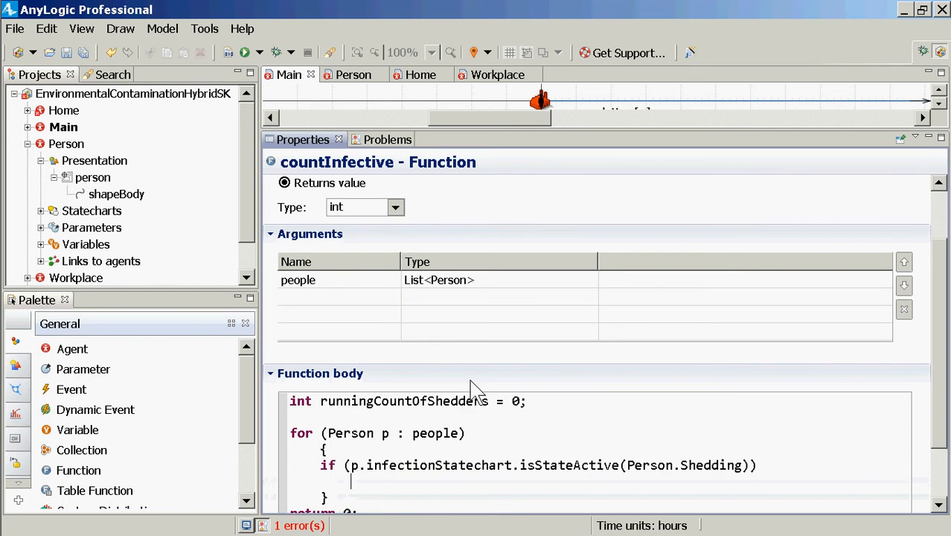
{"action": "type", "text": "runningCountOfShedders++;"}
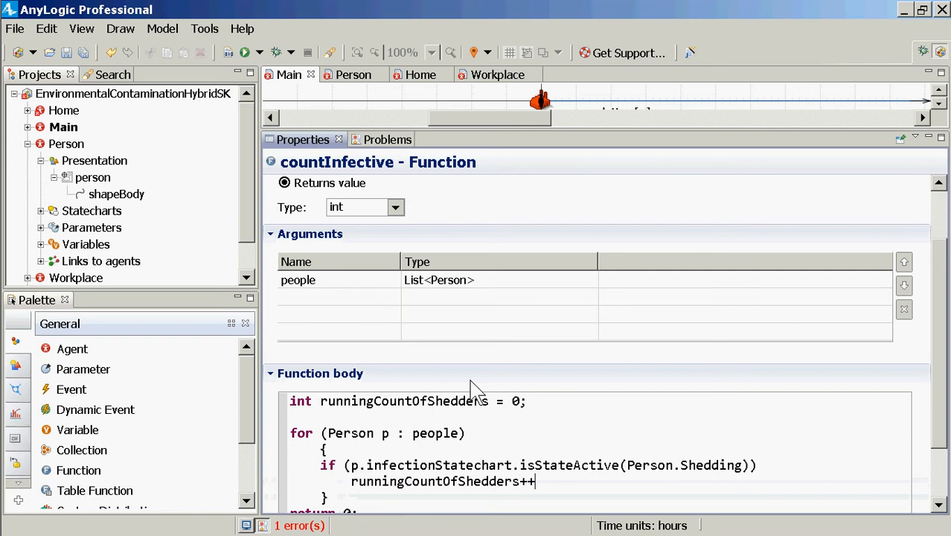
Insert a blank line between the for loop's closing brace and the return statement
{"action": "key", "text": "Down"}
{"action": "key", "text": "Down"}
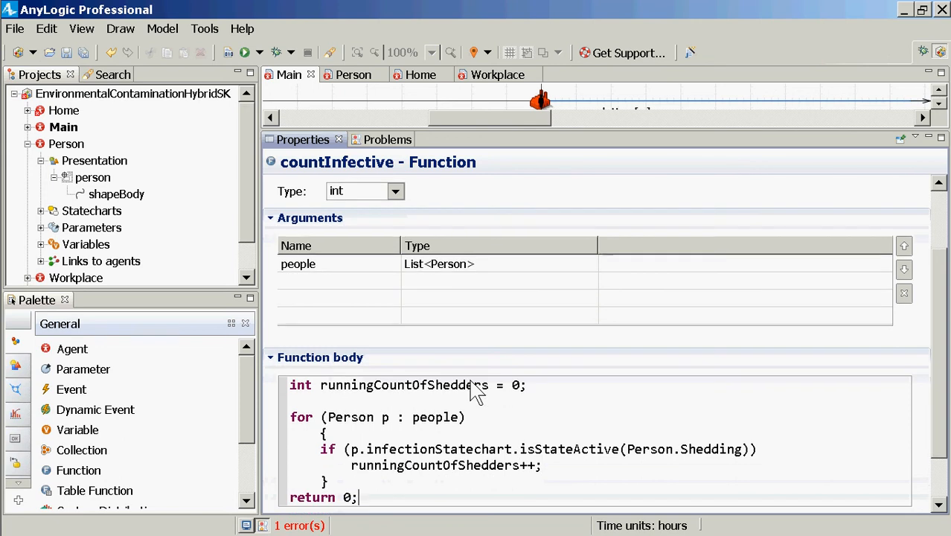
{"action": "key", "text": "Up"}
{"action": "key", "text": "Right"}
{"action": "key", "text": "Return"}
Replace the 0 in the return statement with a copy of the name runningCountOfShedders and save the model
{"action": "key", "text": "Up"}
{"action": "key", "text": "Up"}
{"action": "key", "text": "Up"}
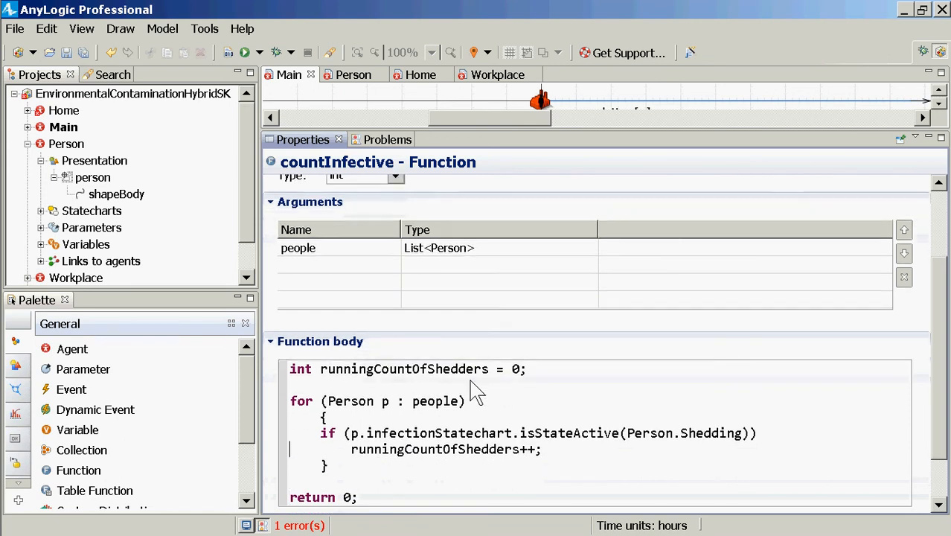
{"action": "key", "text": "Right"}
{"action": "key", "text": "Right"}
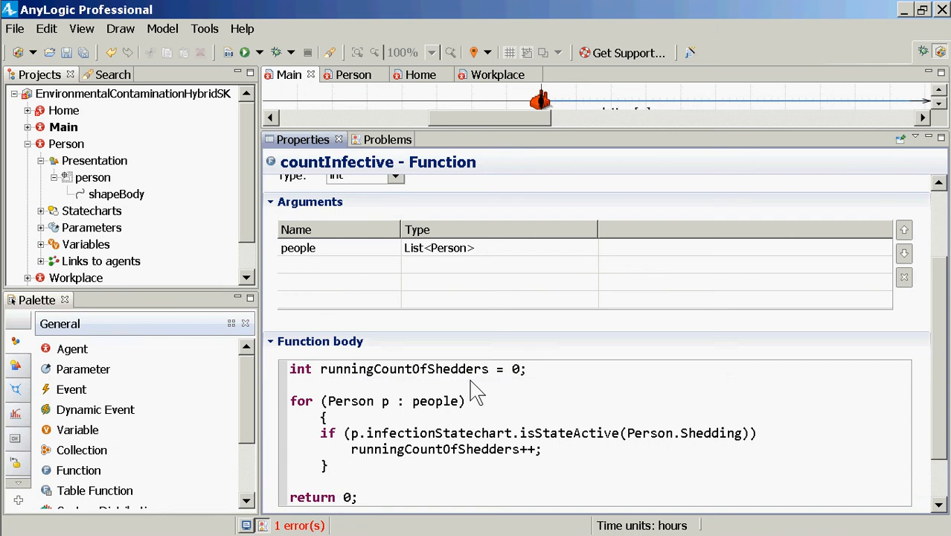
{"action": "key", "text": "ctrl+shift+Right"}
{"action": "key", "text": "ctrl+c"}
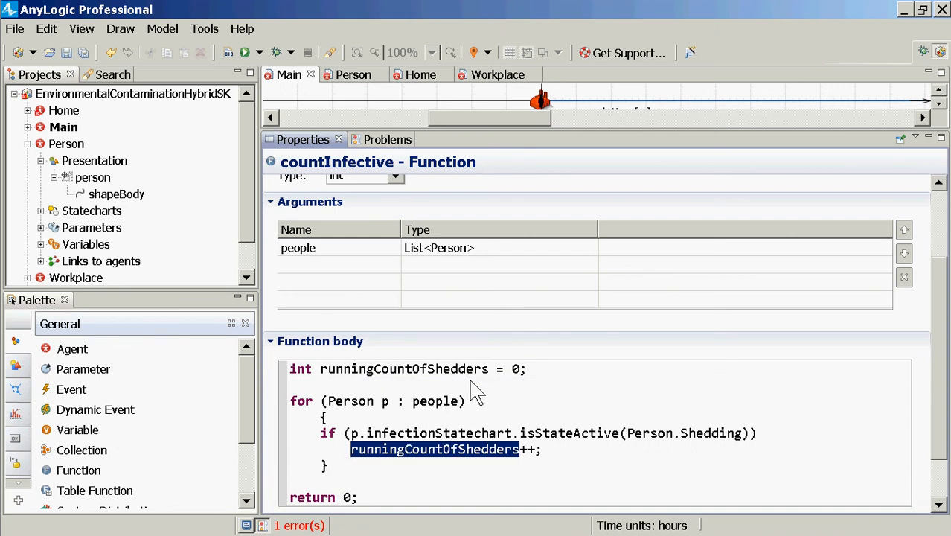
{"action": "key", "text": "Down"}
{"action": "key", "text": "Down"}
{"action": "key", "text": "Down"}
{"action": "key", "text": "Left"}
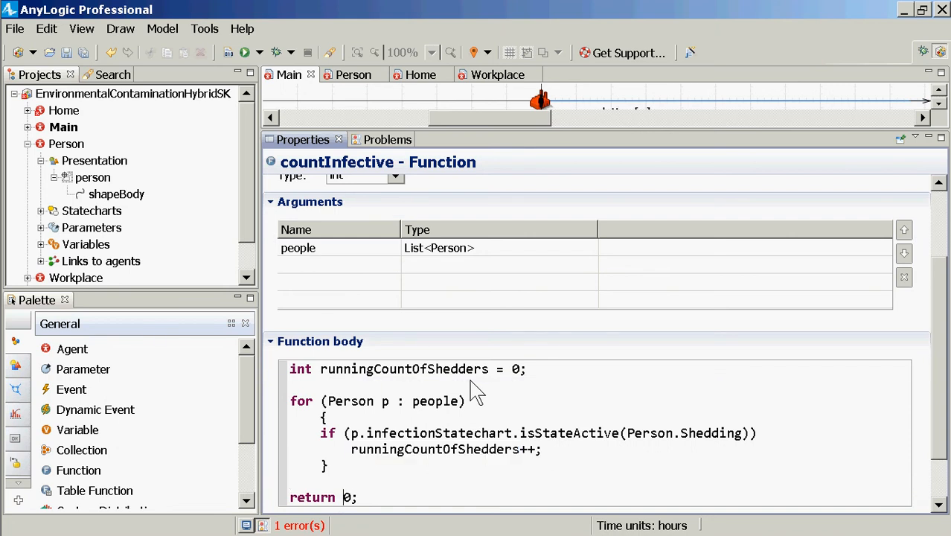
{"action": "key", "text": "shift+Right"}
{"action": "key", "text": "ctrl+v"}
{"action": "key", "text": "ctrl+s"}
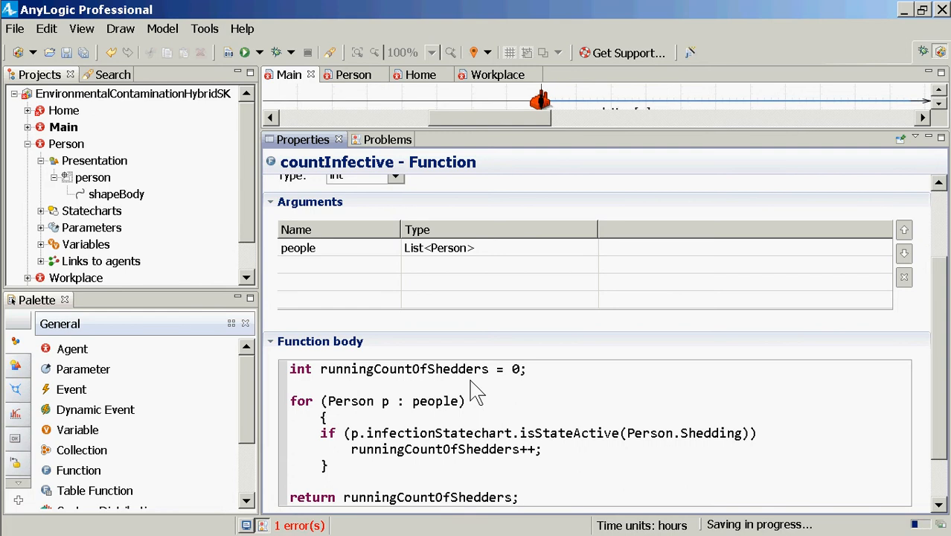
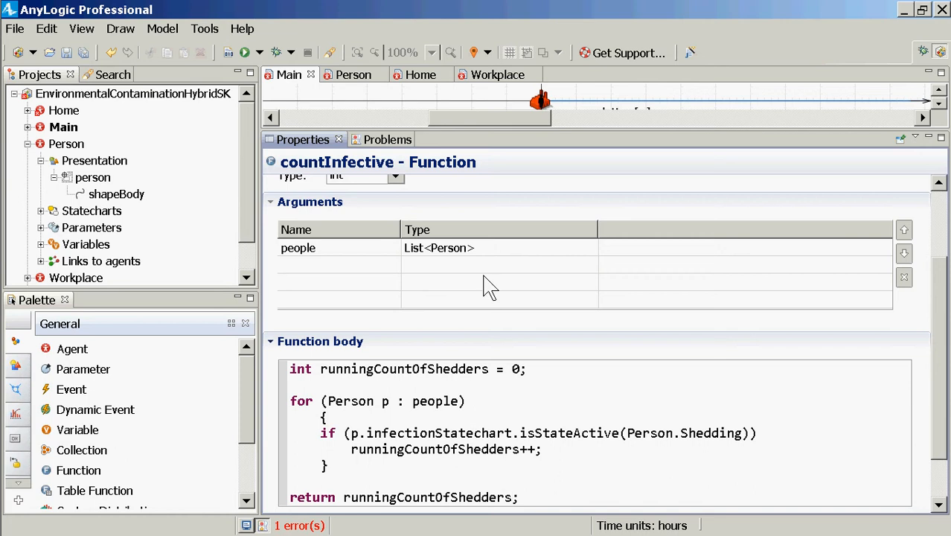
Rename the countInfective function to countInfectiveInGroup and save the model
{"action": "scroll", "coordinate": [521, 198], "scroll_direction": "up", "scroll_amount": 3}
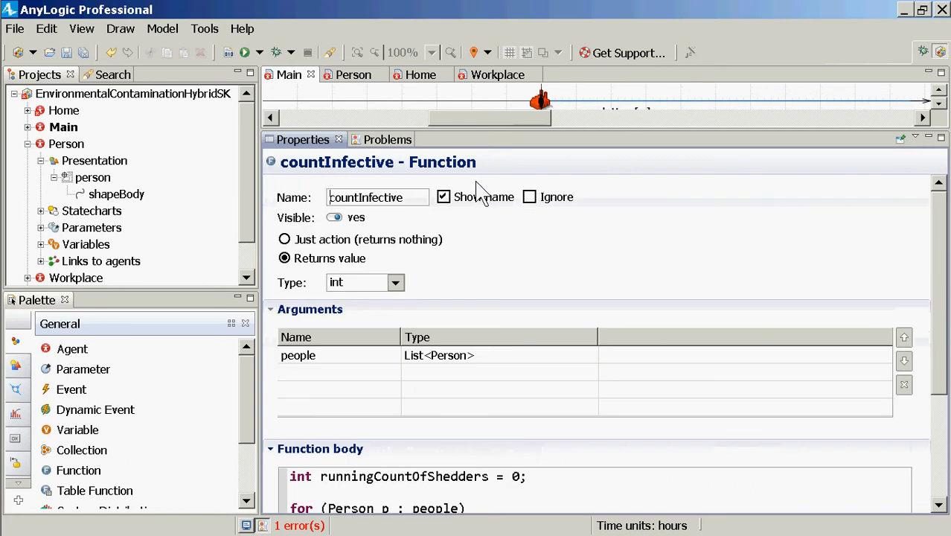
{"action": "left_click", "coordinate": [409, 199]}
{"action": "type", "text": "IN"}
{"action": "key", "text": "BackSpace"}
{"action": "type", "text": "nL"}
{"action": "key", "text": "BackSpace"}
{"action": "type", "text": "L"}
{"action": "key", "text": "BackSpace"}
{"action": "type", "text": "Group"}
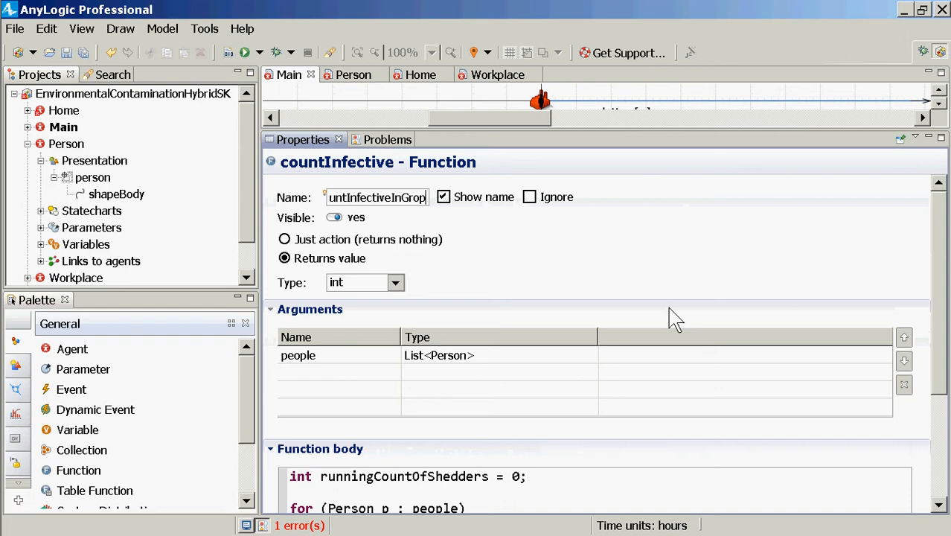
{"action": "key", "text": "shift+Left"}
{"action": "key", "text": "shift+Left"}
{"action": "key", "text": "shift+Left"}
{"action": "key", "text": "shift+Left"}
{"action": "key", "text": "shift+Left"}
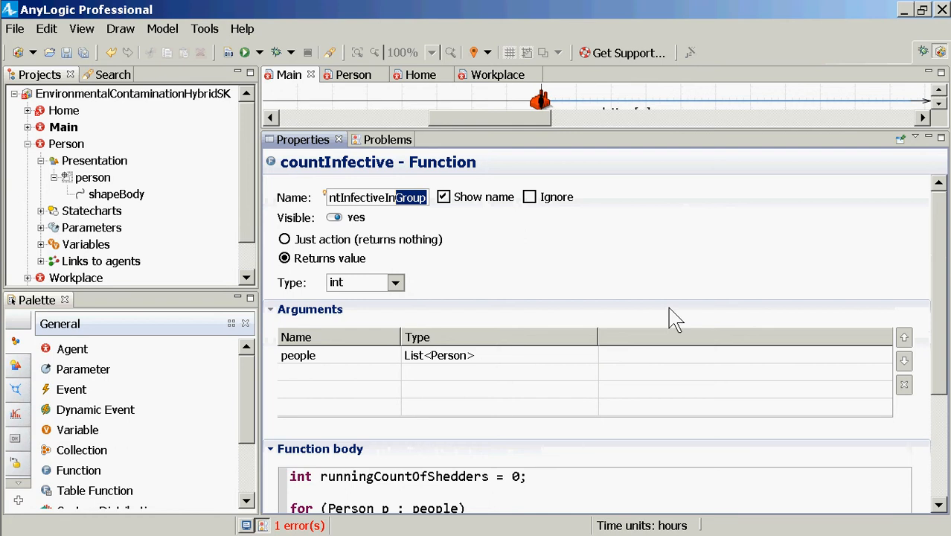
{"action": "key", "text": "Home"}
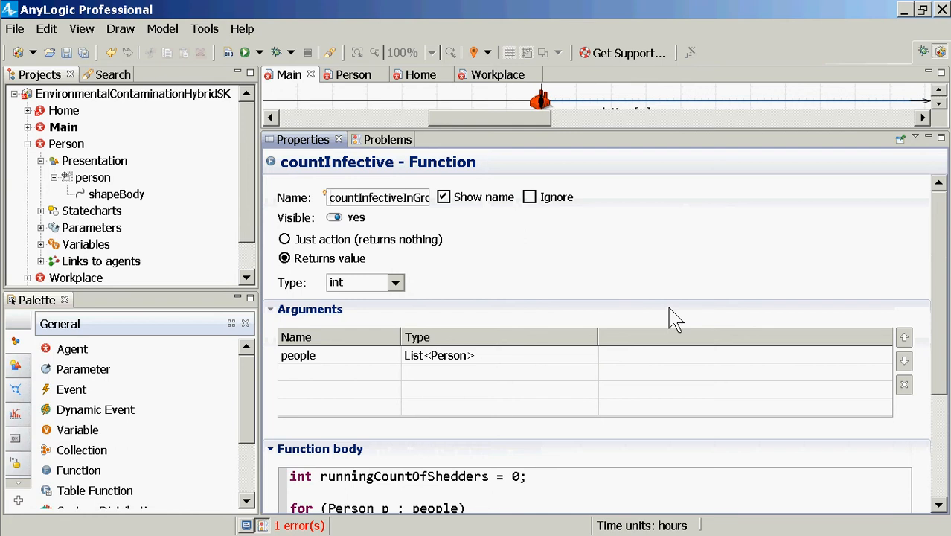
{"action": "key", "text": "shift+End"}
{"action": "key", "text": "ctrl+s"}
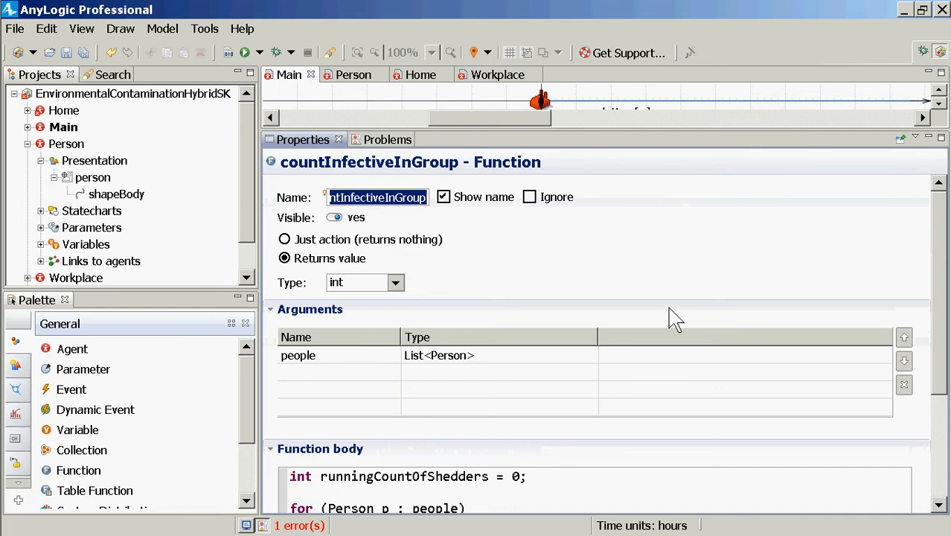
Rename the function's people argument to group, use group in the for loop header, and save the model
{"action": "left_click", "coordinate": [316, 363]}
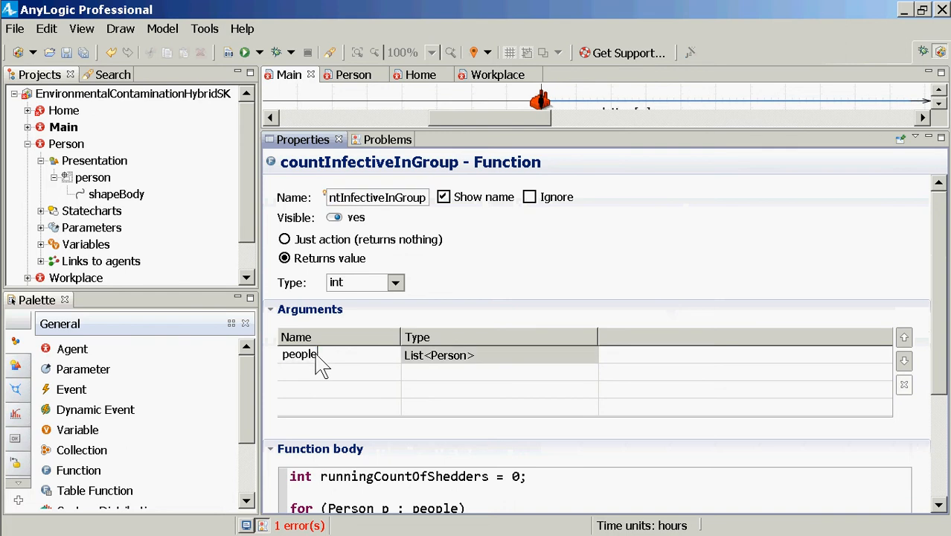
{"action": "left_click", "coordinate": [316, 363]}
{"action": "type", "text": "group"}
{"action": "scroll", "coordinate": [319, 361], "scroll_direction": "down", "scroll_amount": 3}
{"action": "double_click", "coordinate": [451, 430]}
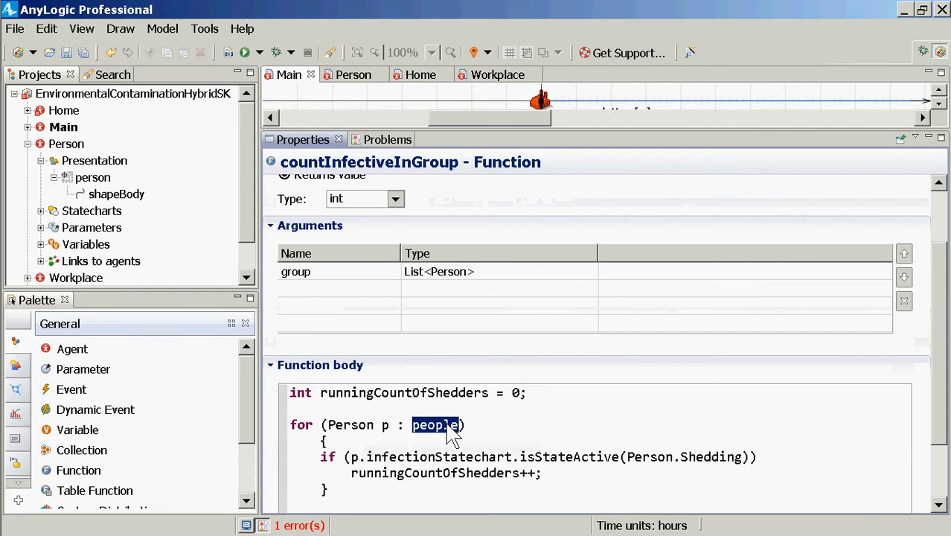
{"action": "type", "text": "group"}
{"action": "key", "text": "ctrl+s"}
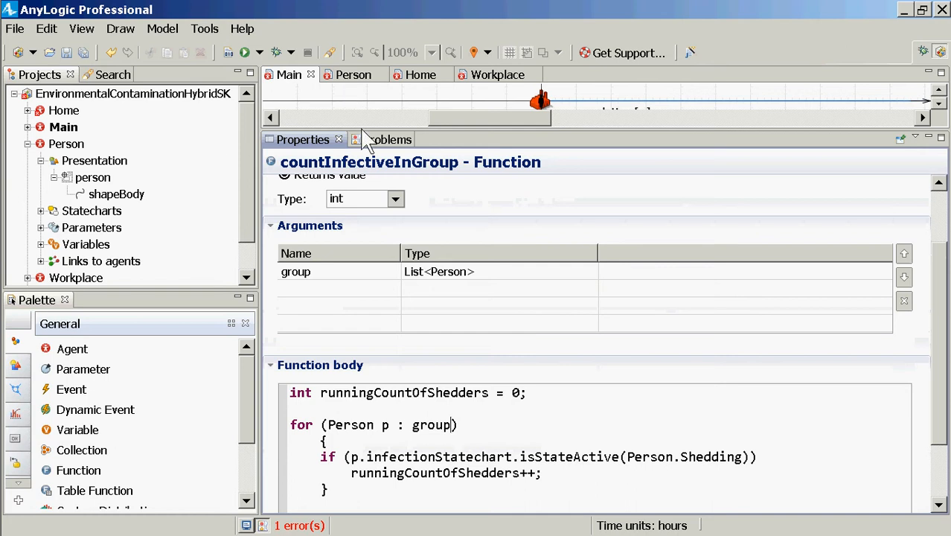
Change the function call in Home's shedPathogen flow formula to countInfectiveInGroup and save the model
{"action": "left_click_drag", "start_coordinate": [362, 131], "coordinate": [358, 354]}
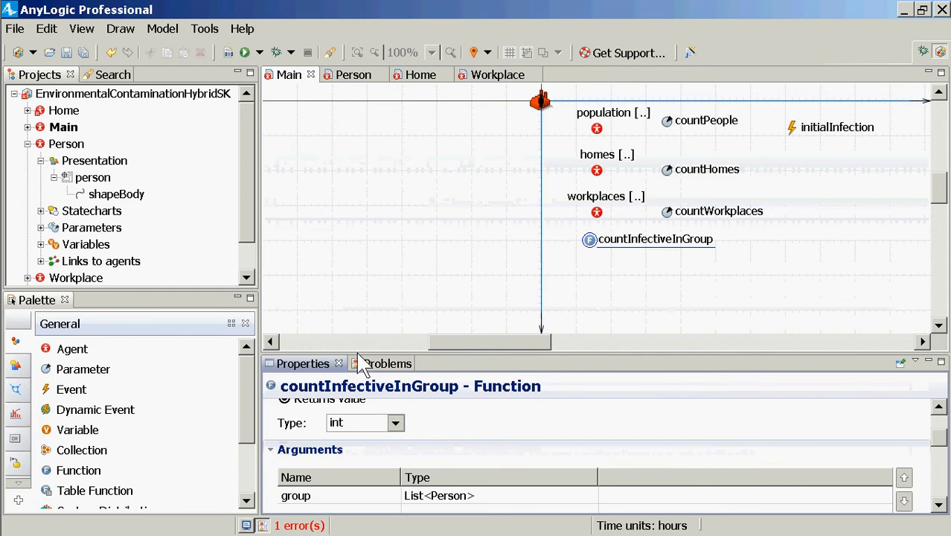
{"action": "left_click", "coordinate": [55, 112]}
{"action": "double_click", "coordinate": [55, 111]}
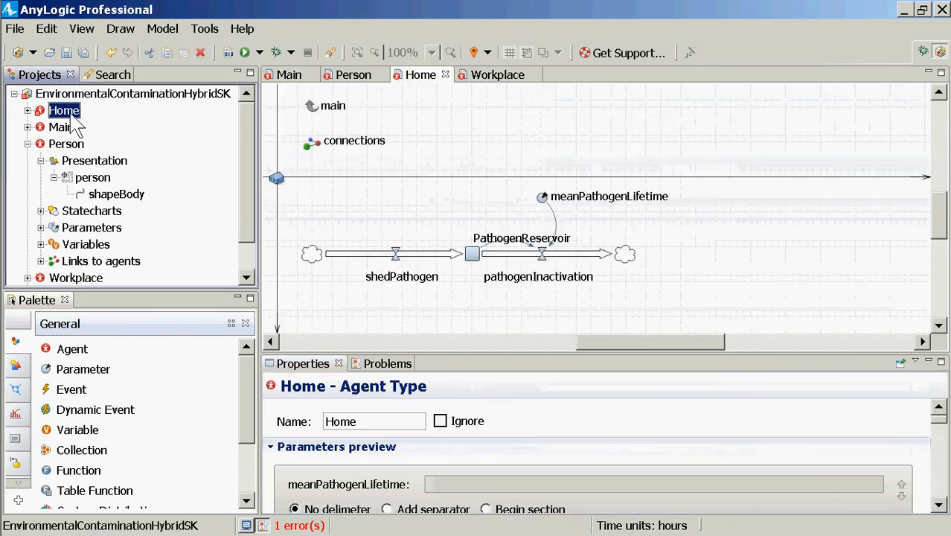
{"action": "left_click", "coordinate": [395, 254]}
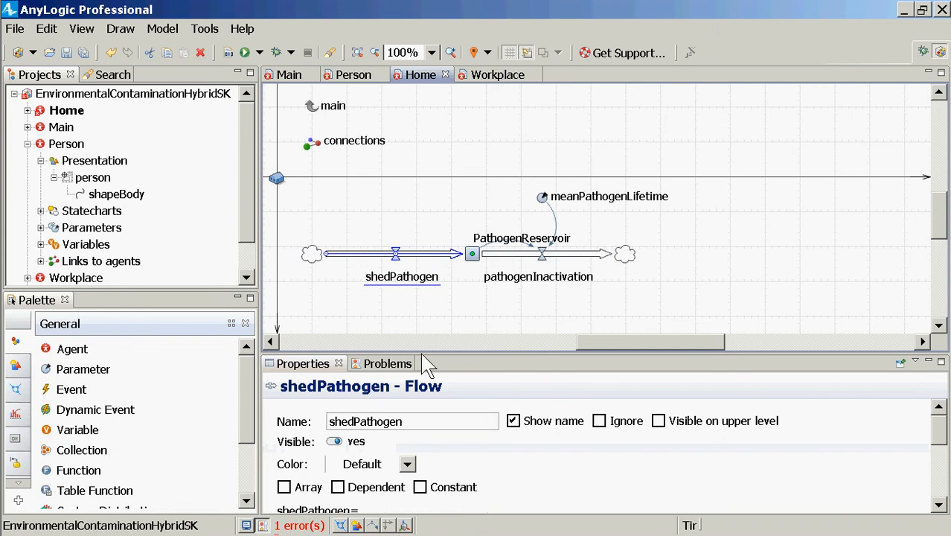
{"action": "left_click_drag", "start_coordinate": [428, 363], "coordinate": [431, 296]}
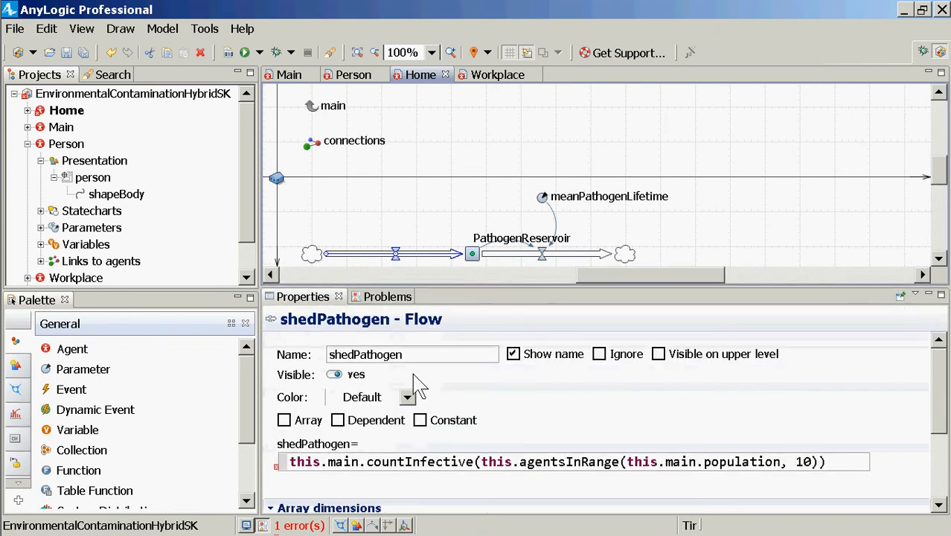
{"action": "left_click", "coordinate": [474, 466]}
{"action": "type", "text": "InGro"}
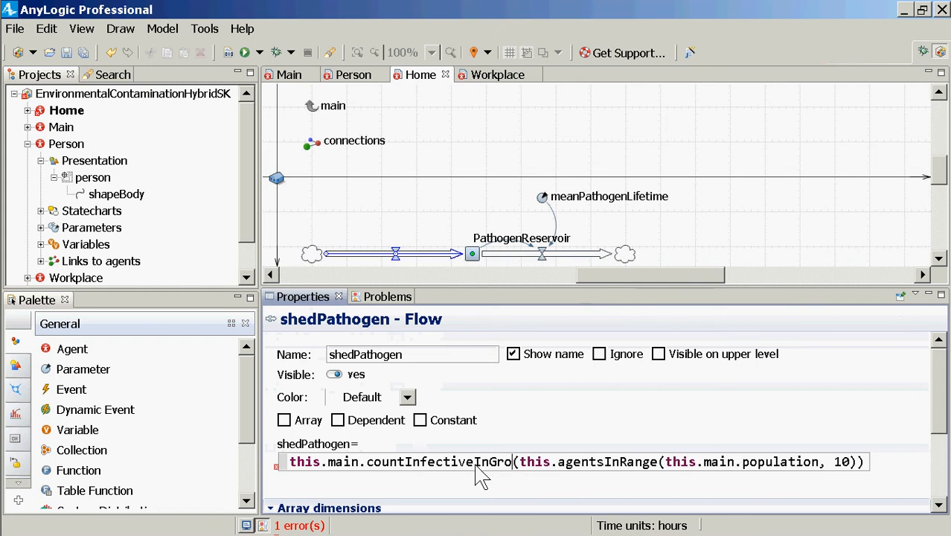
{"action": "type", "text": "up"}
{"action": "key", "text": "Right"}
{"action": "key", "text": "ctrl+shift+Right"}
{"action": "key", "text": "ctrl+shift+Right"}
{"action": "key", "text": "ctrl+shift+Right"}
{"action": "key", "text": "ctrl+shift+Right"}
{"action": "key", "text": "ctrl+shift+Right"}
{"action": "key", "text": "ctrl+shift+Right"}
{"action": "key", "text": "ctrl+shift+Right"}
{"action": "key", "text": "ctrl+shift+Right"}
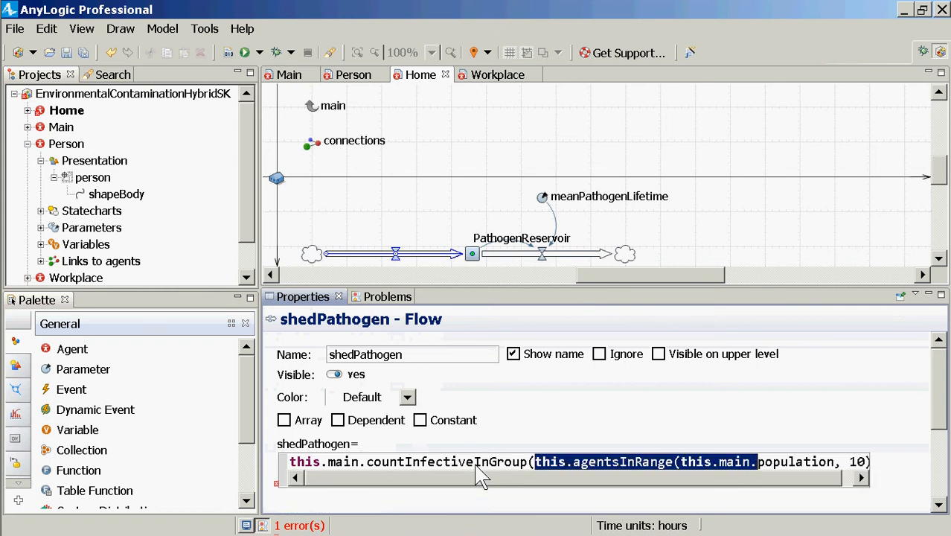
{"action": "key", "text": "shift+Left"}
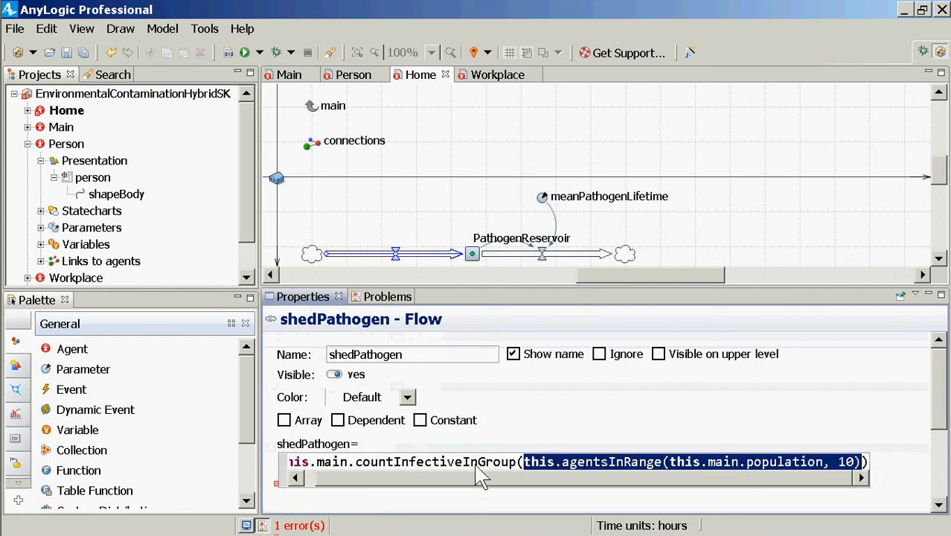
{"action": "key", "text": "ctrl+s"}
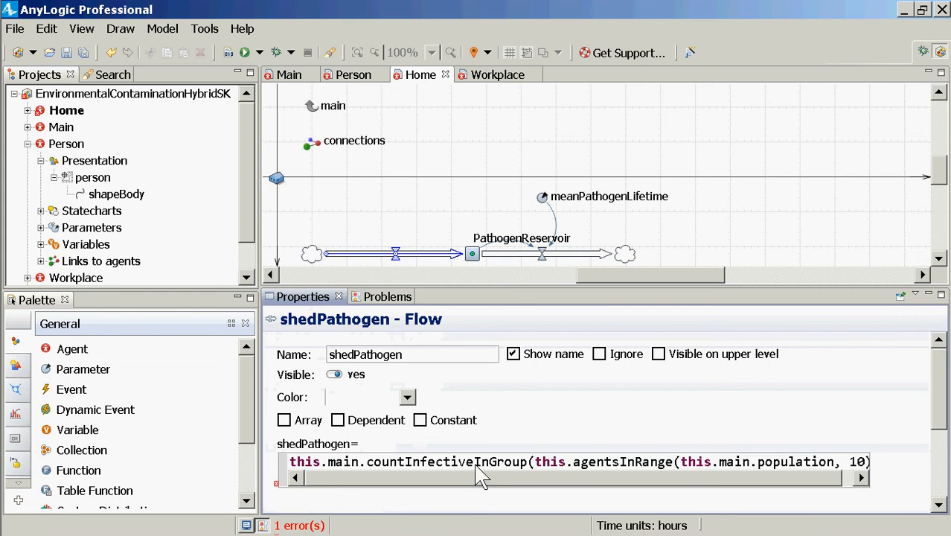
Look up the documentation of the agentsInRange variant that takes a collection of agents and a distance
{"action": "key", "text": "End"}
{"action": "key", "text": "ctrl+Left"}
{"action": "key", "text": "ctrl+Left"}
{"action": "key", "text": "ctrl+Right"}
{"action": "key", "text": "ctrl+Left"}
{"action": "key", "text": "ctrl+Left"}
{"action": "key", "text": "ctrl+Left"}
{"action": "key", "text": "ctrl+Left"}
{"action": "key", "text": "ctrl+Left"}
{"action": "key", "text": "ctrl+Left"}
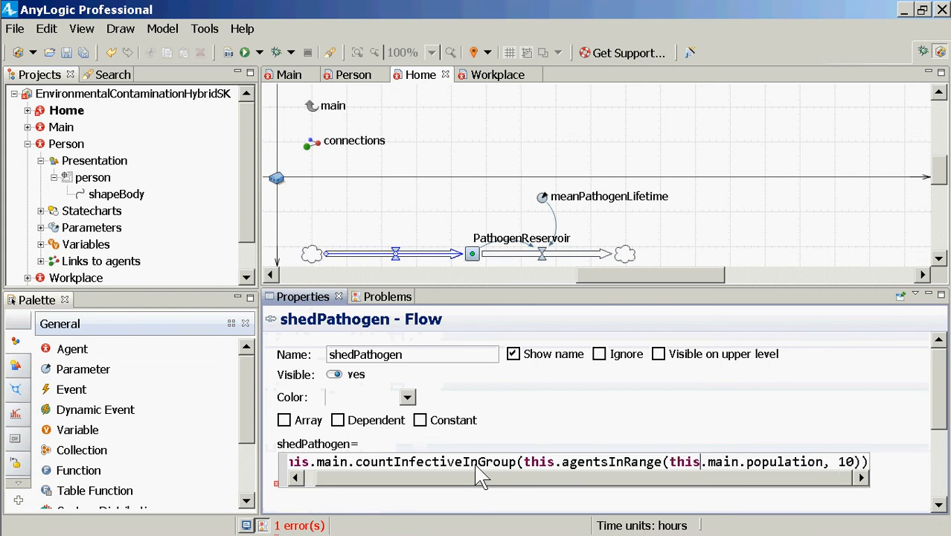
{"action": "key", "text": "ctrl+s"}
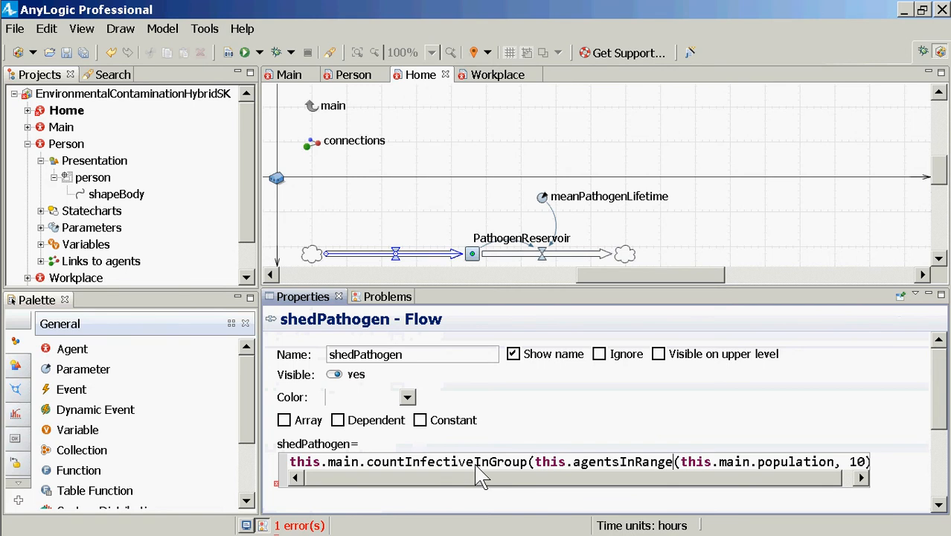
{"action": "key", "text": "ctrl+space"}
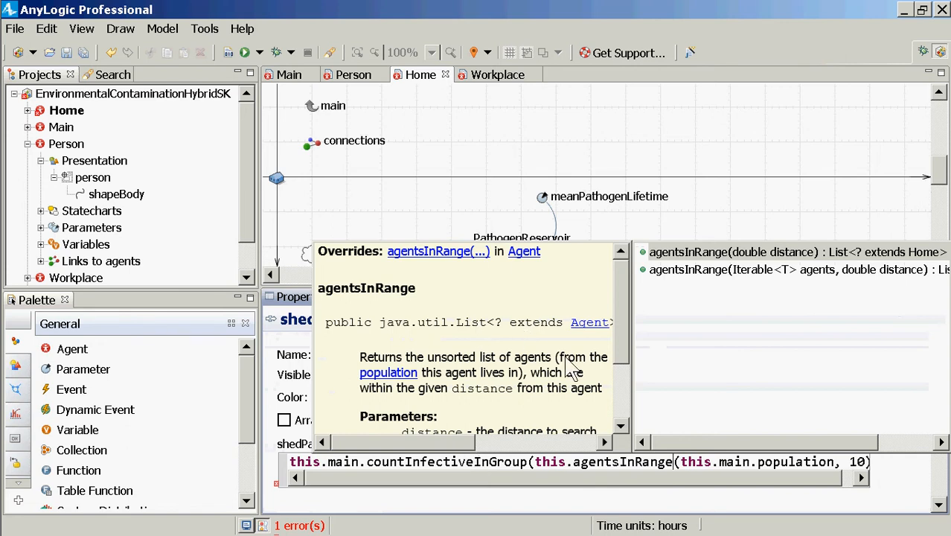
{"action": "left_click", "coordinate": [674, 272]}
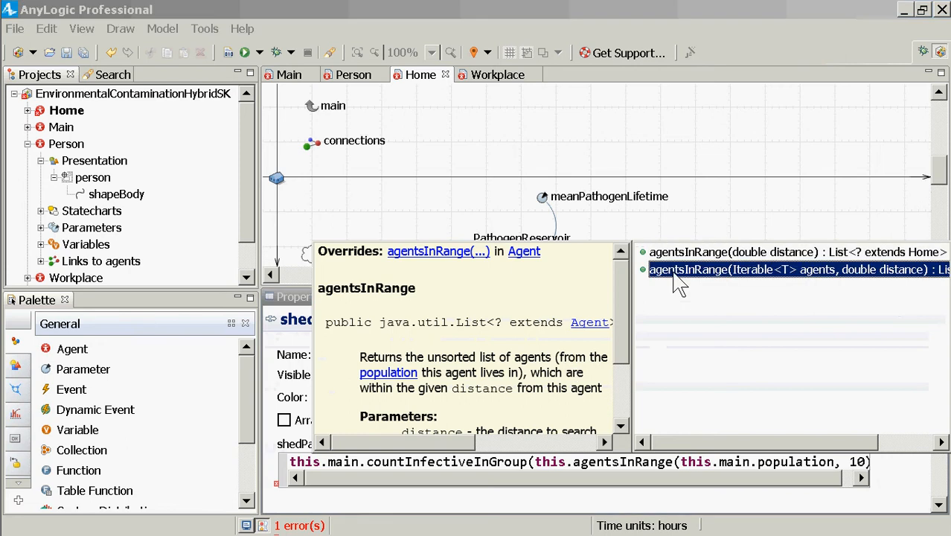
{"action": "left_click", "coordinate": [421, 353]}
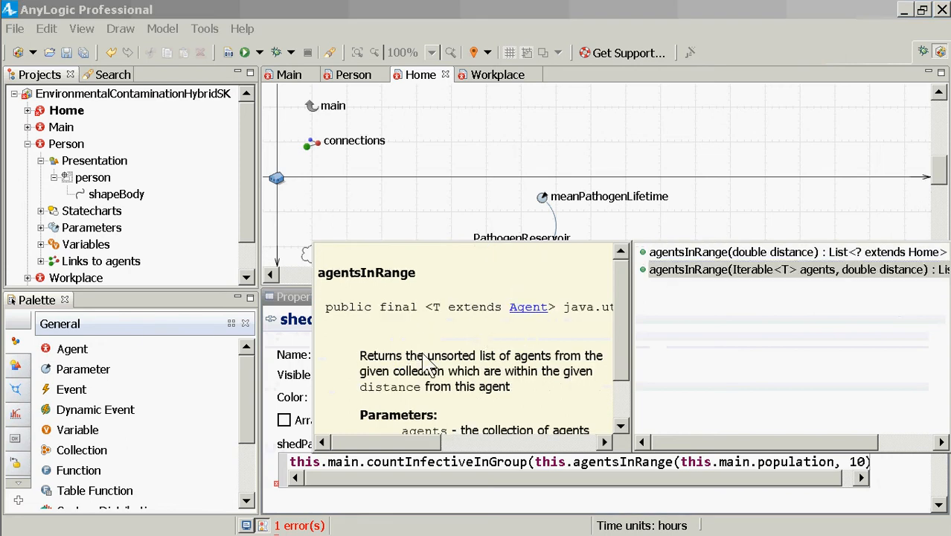
{"action": "left_click_drag", "start_coordinate": [417, 444], "coordinate": [372, 446]}
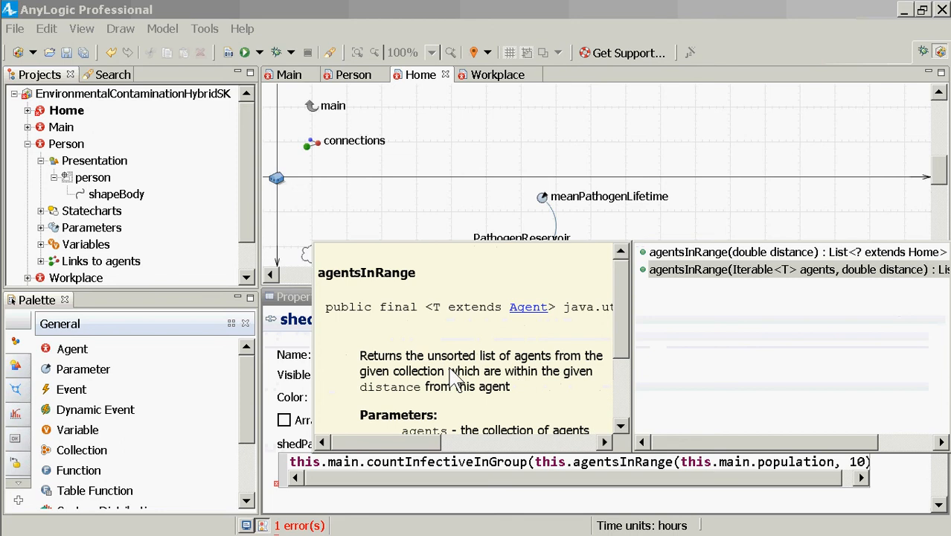
{"action": "key", "text": "Escape"}
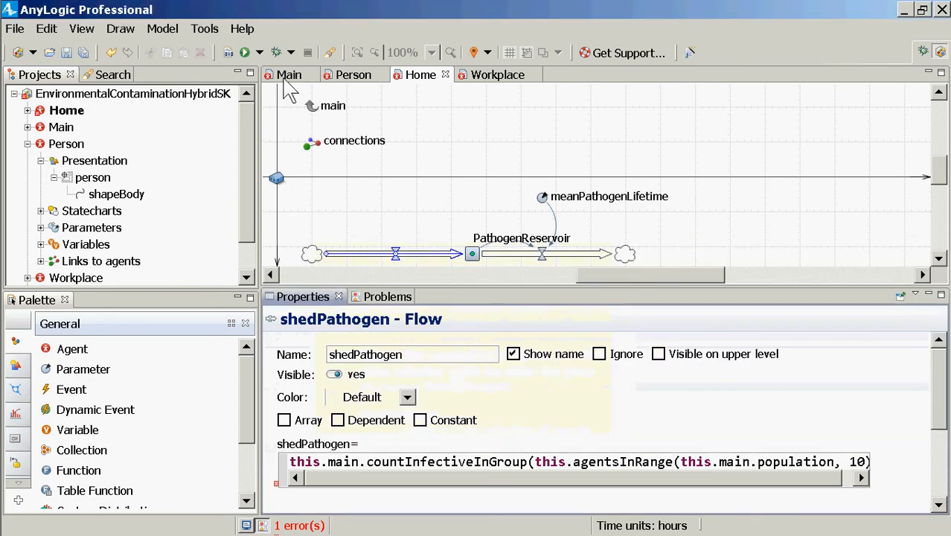
Build the model and open Main's countInfectiveInGroup function from the project tree
{"action": "left_click", "coordinate": [229, 53]}
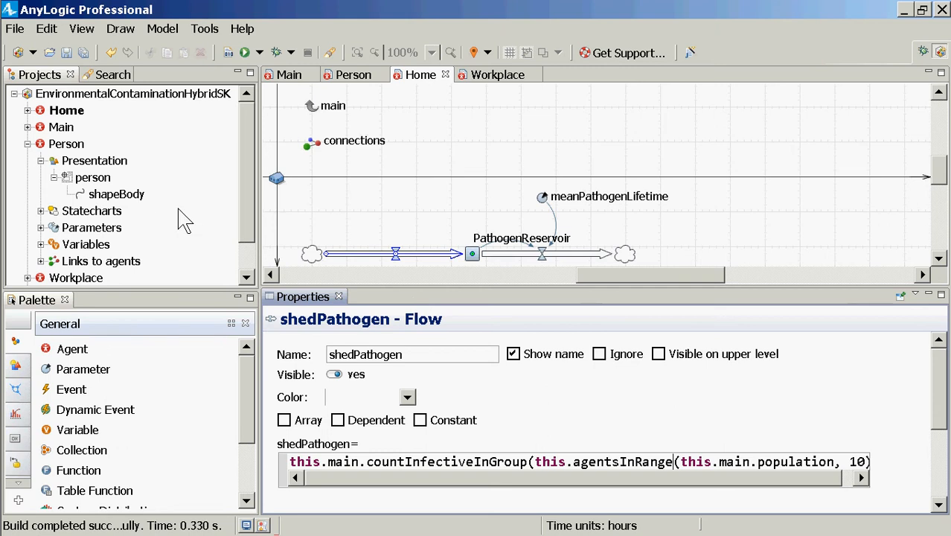
{"action": "left_click", "coordinate": [268, 239]}
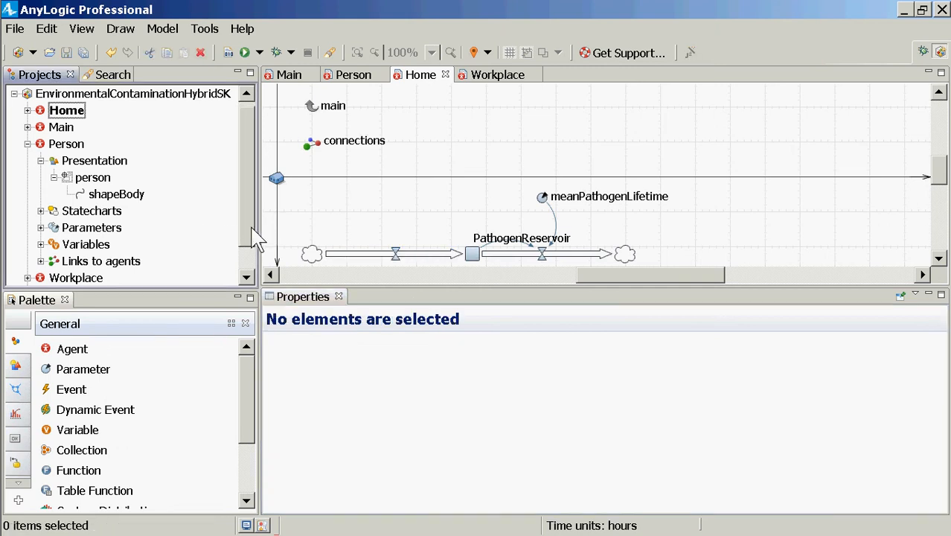
{"action": "scroll", "coordinate": [238, 273], "scroll_direction": "down", "scroll_amount": 1}
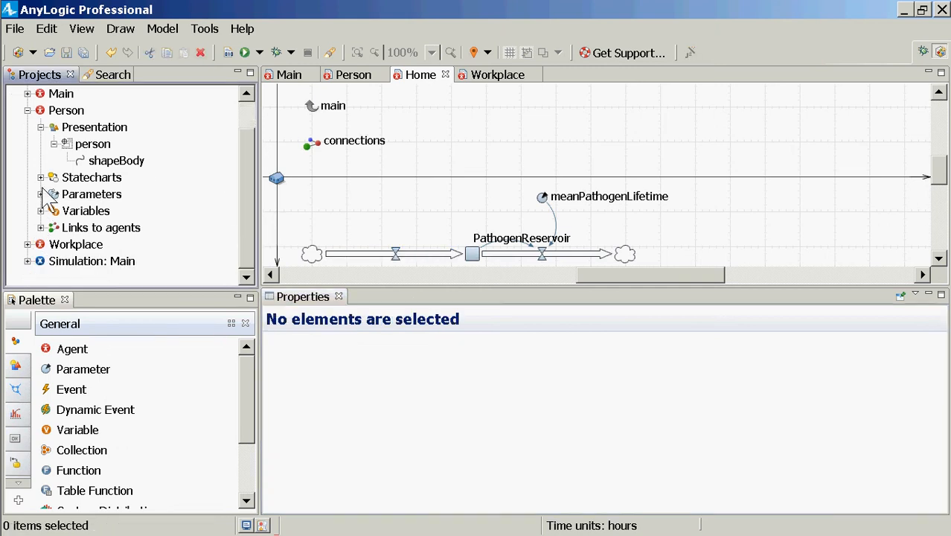
{"action": "scroll", "coordinate": [27, 141], "scroll_direction": "up", "scroll_amount": 1}
{"action": "left_click", "coordinate": [27, 127]}
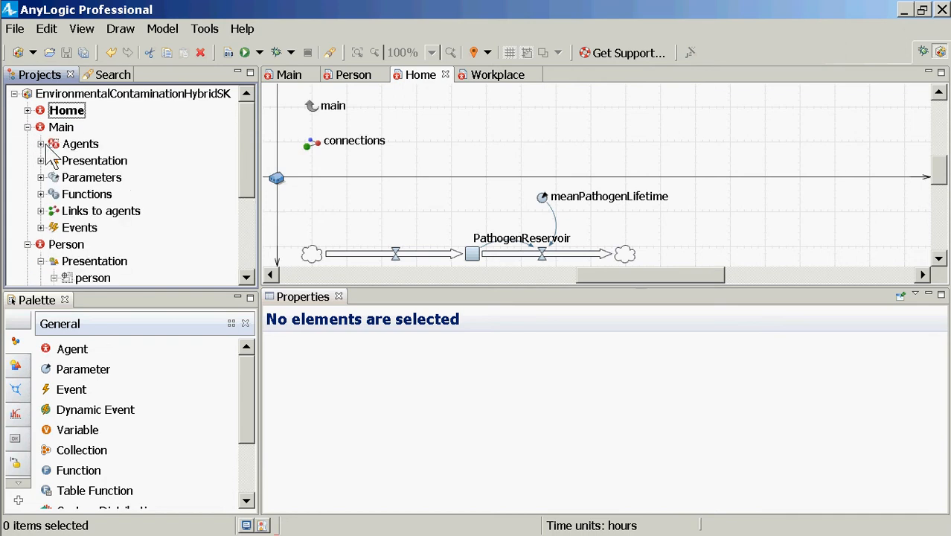
{"action": "left_click", "coordinate": [40, 193]}
{"action": "double_click", "coordinate": [85, 212]}
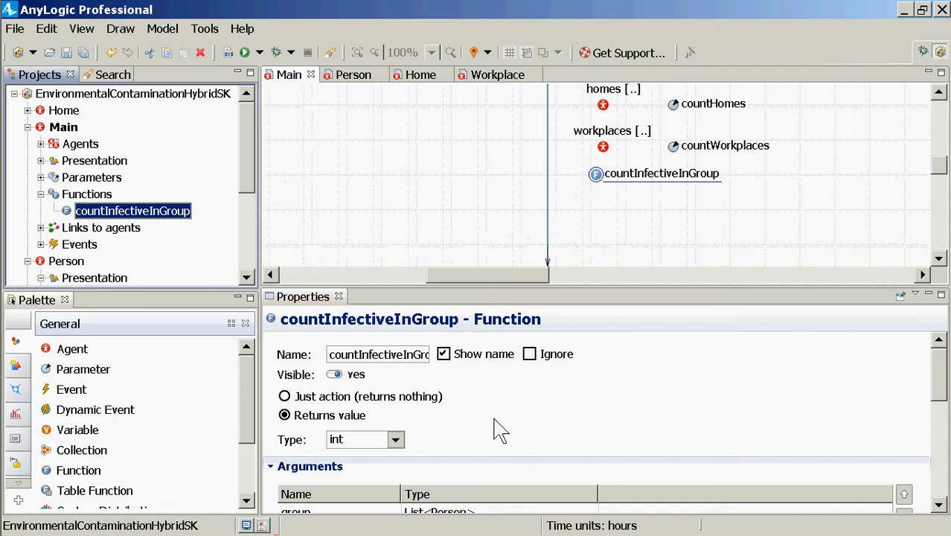
Review the body of countInfectiveInGroup from the counter declaration to the return statement, and rebuild the model
{"action": "scroll", "coordinate": [492, 439], "scroll_direction": "down", "scroll_amount": 4}
{"action": "scroll", "coordinate": [418, 444], "scroll_direction": "down", "scroll_amount": 3}
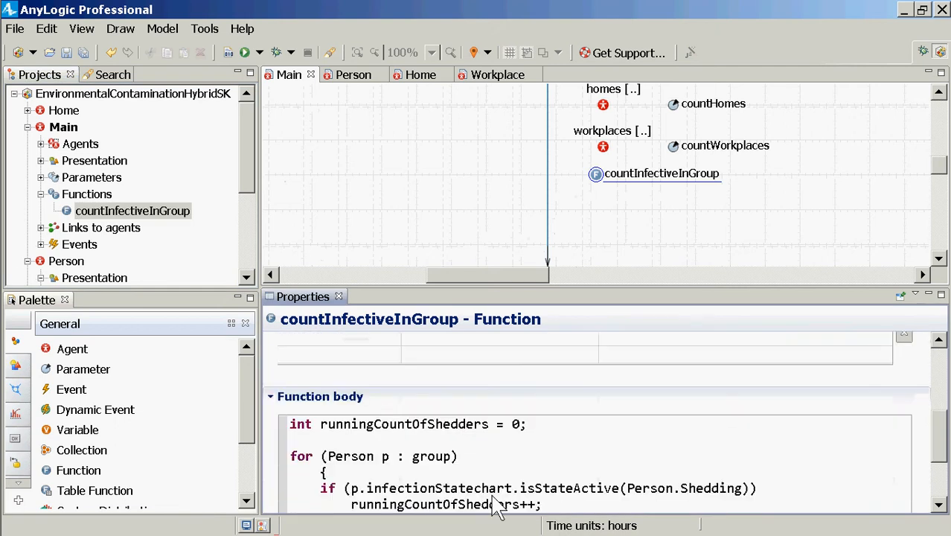
{"action": "scroll", "coordinate": [444, 468], "scroll_direction": "down", "scroll_amount": 2}
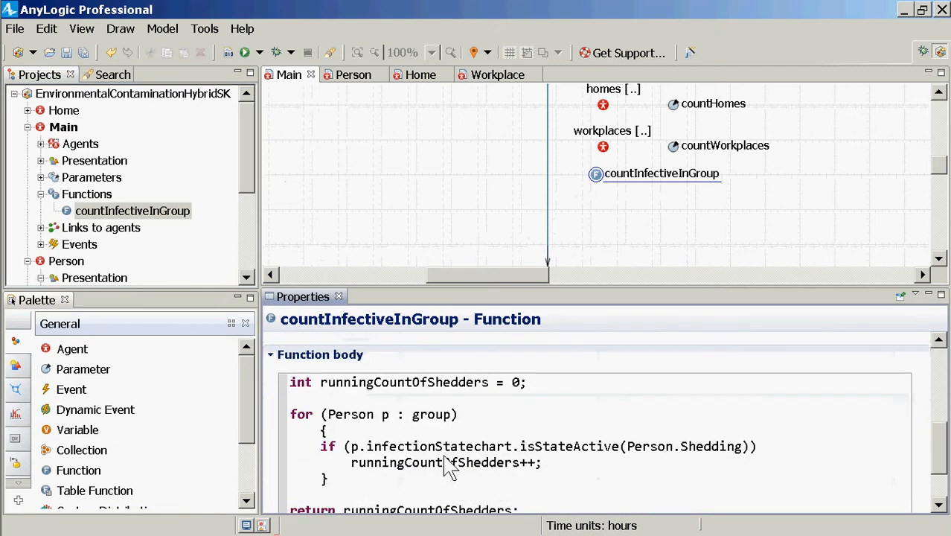
{"action": "left_click", "coordinate": [226, 52]}
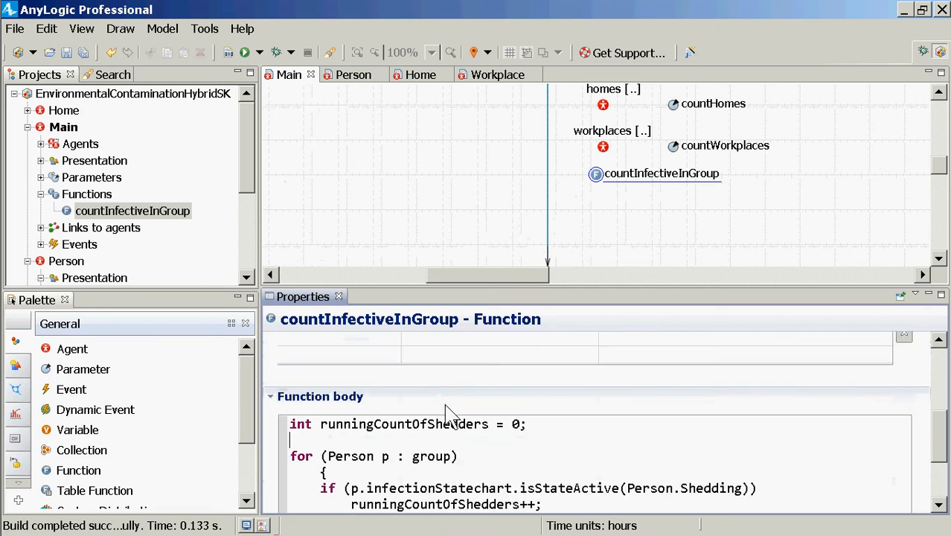
{"action": "scroll", "coordinate": [446, 410], "scroll_direction": "down", "scroll_amount": 2}
{"action": "scroll", "coordinate": [450, 417], "scroll_direction": "up", "scroll_amount": 2}
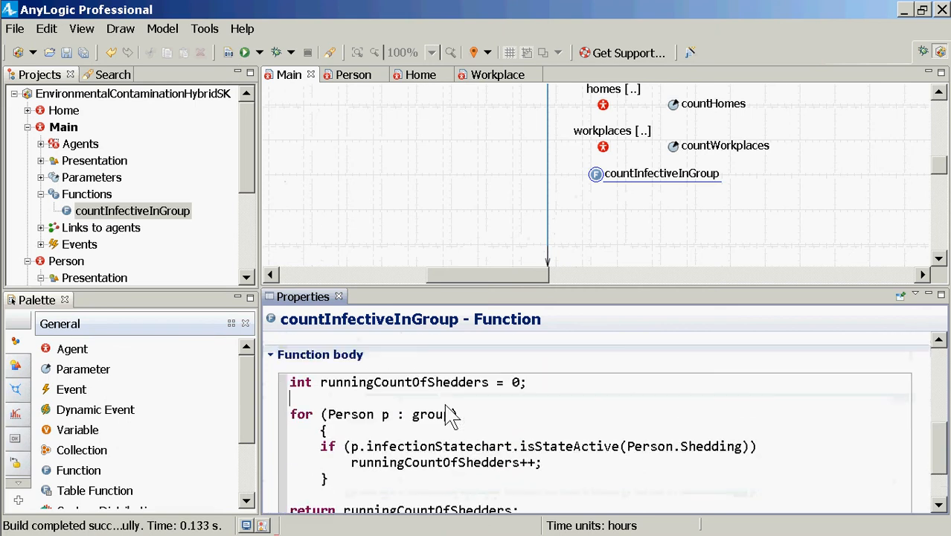
{"action": "scroll", "coordinate": [450, 417], "scroll_direction": "down", "scroll_amount": 2}
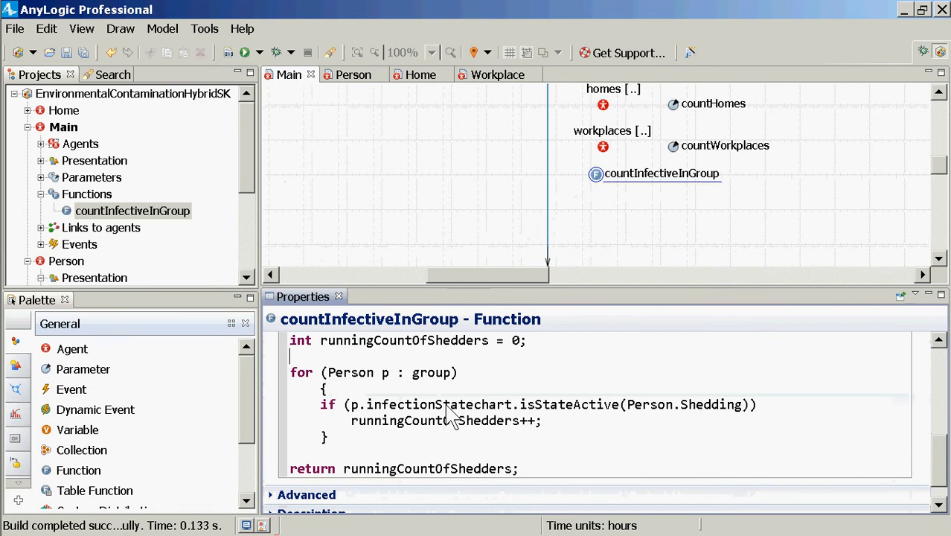
{"action": "left_click", "coordinate": [54, 133]}
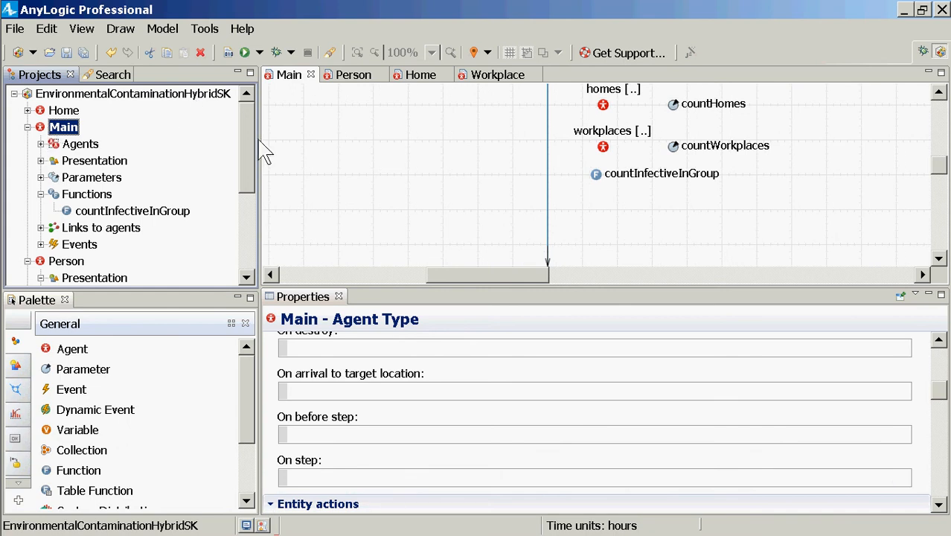
{"action": "scroll", "coordinate": [251, 160], "scroll_direction": "down", "scroll_amount": 1}
{"action": "scroll", "coordinate": [256, 146], "scroll_direction": "up", "scroll_amount": 1}
{"action": "double_click", "coordinate": [95, 262]}
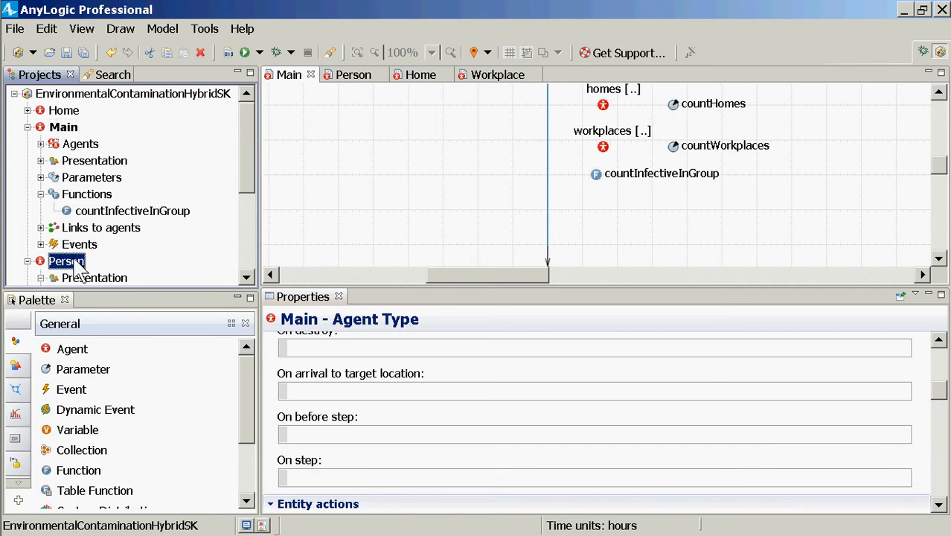
{"action": "double_click", "coordinate": [63, 128]}
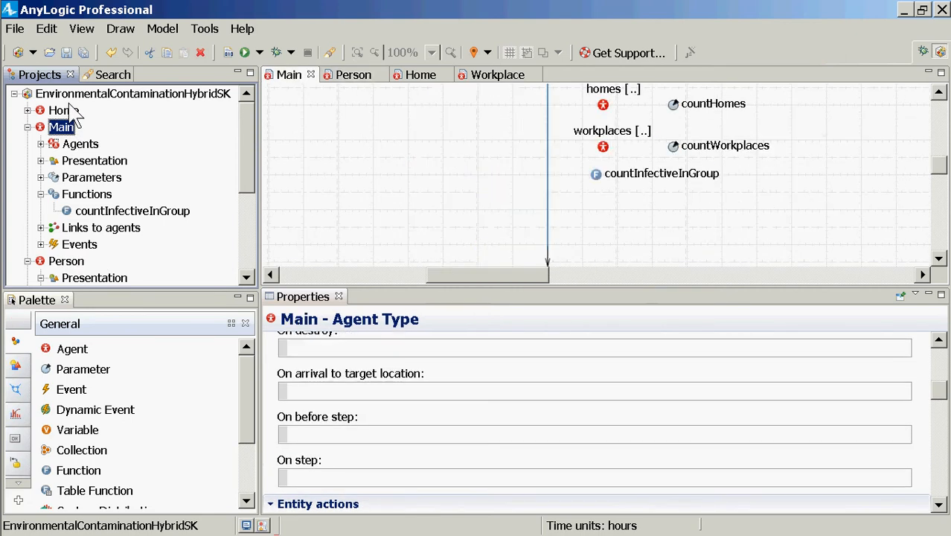
Add a parameter named perCapitaSheddingRate to Home's diagram, just above the shedPathogen flow
{"action": "left_click", "coordinate": [67, 111]}
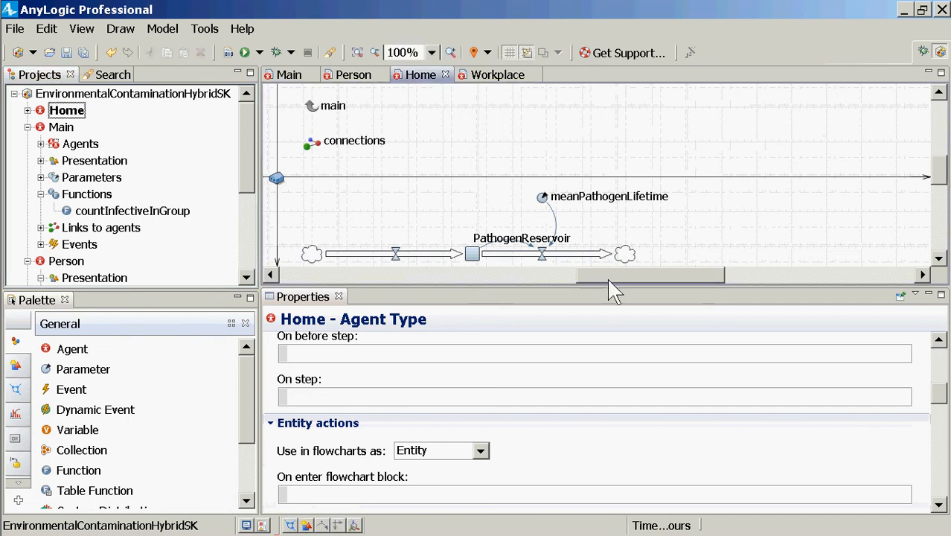
{"action": "left_click", "coordinate": [504, 275]}
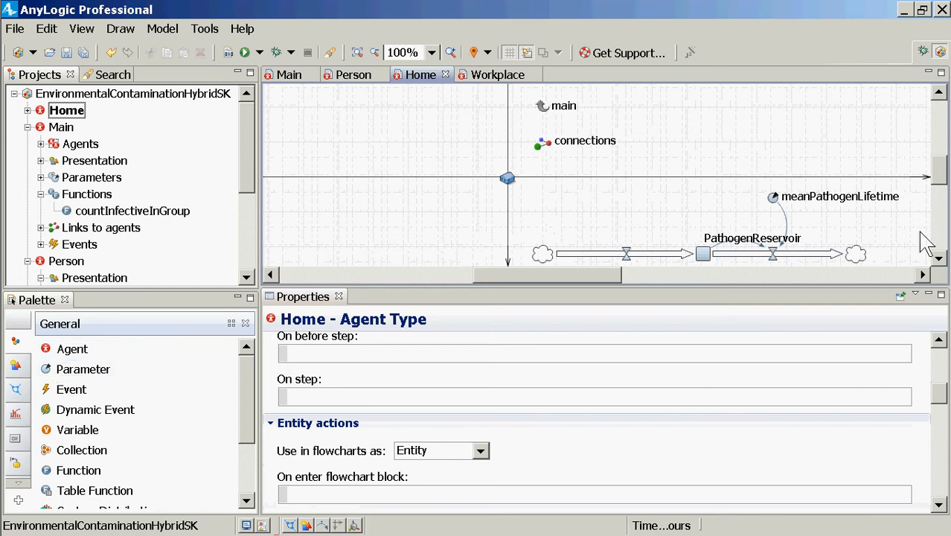
{"action": "left_click", "coordinate": [939, 257]}
{"action": "left_click", "coordinate": [939, 258]}
{"action": "left_click", "coordinate": [940, 257]}
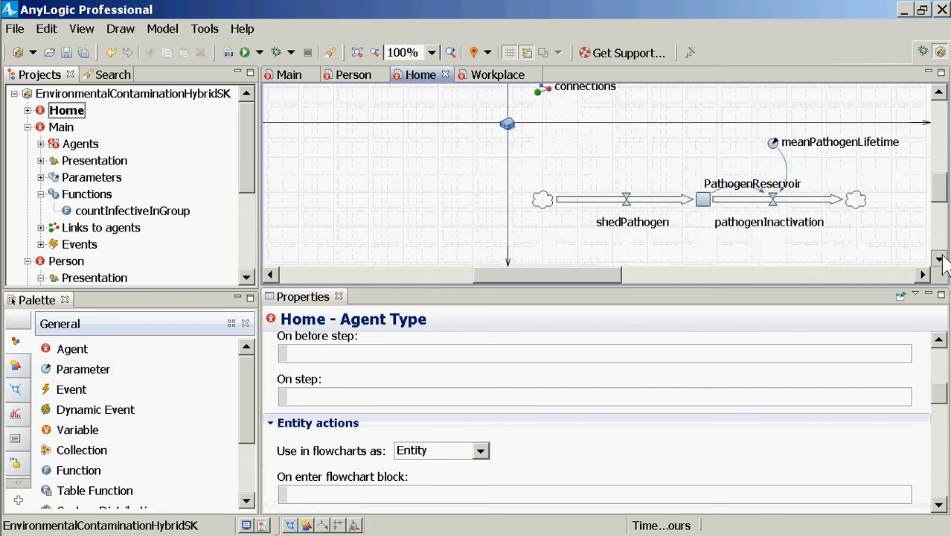
{"action": "left_click", "coordinate": [941, 257]}
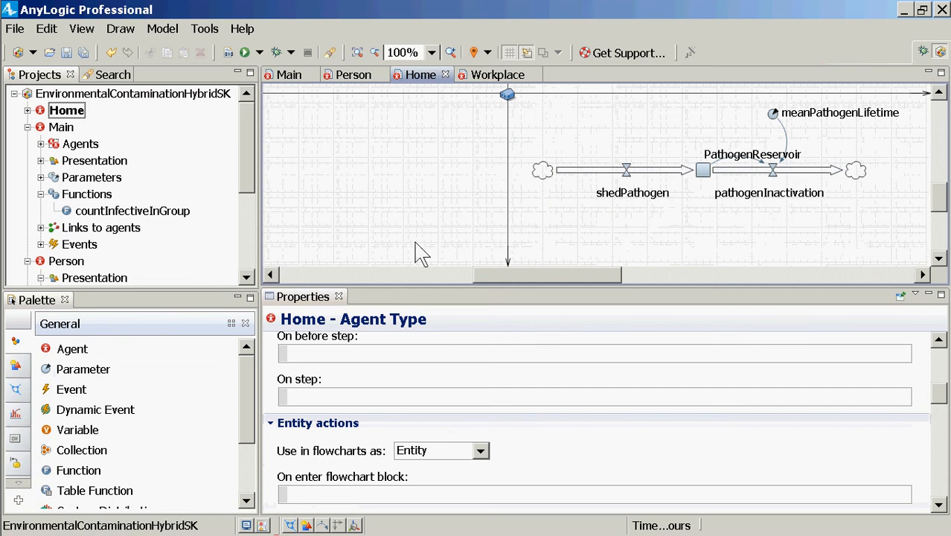
{"action": "left_click_drag", "start_coordinate": [84, 376], "coordinate": [580, 119]}
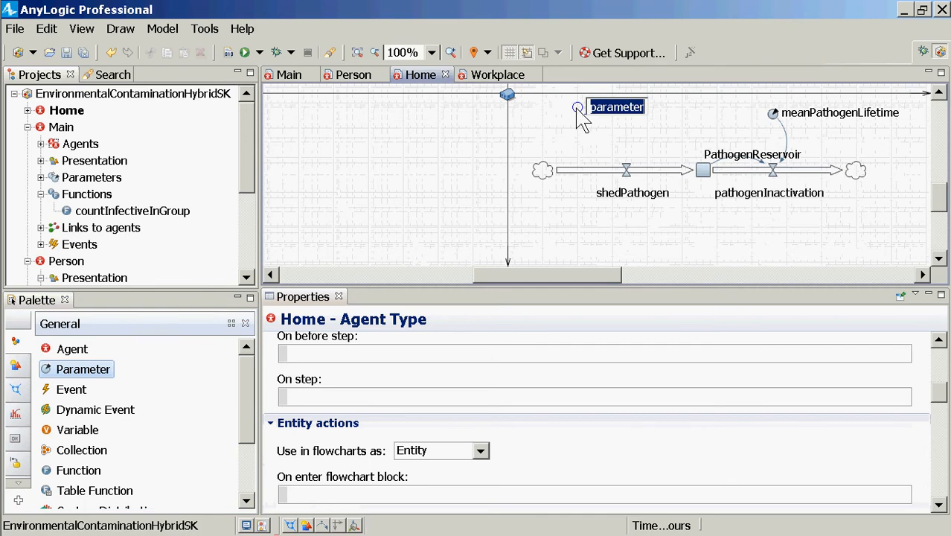
{"action": "type", "text": "shedding"}
{"action": "key", "text": "ctrl+a"}
{"action": "key", "text": "BackSpace"}
{"action": "type", "text": "per"}
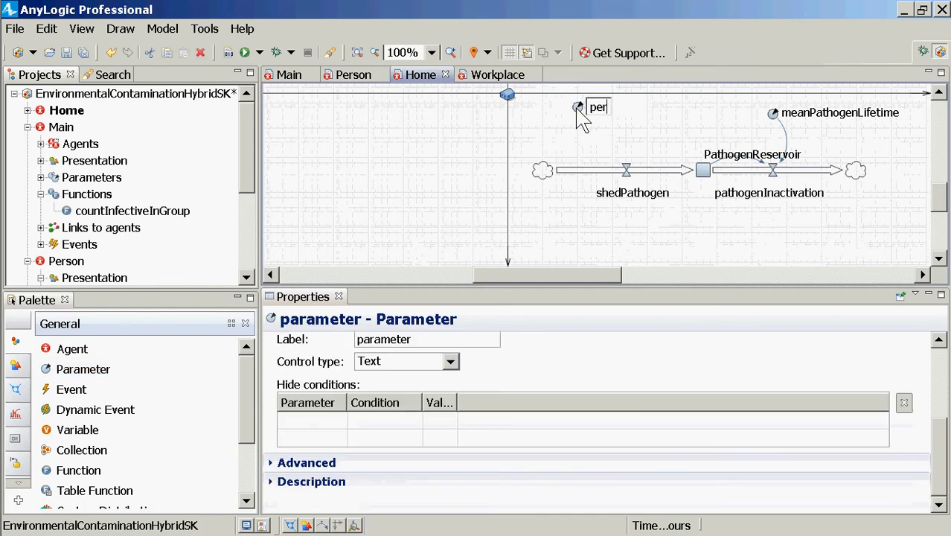
{"action": "type", "text": "CapitaSheddingRate"}
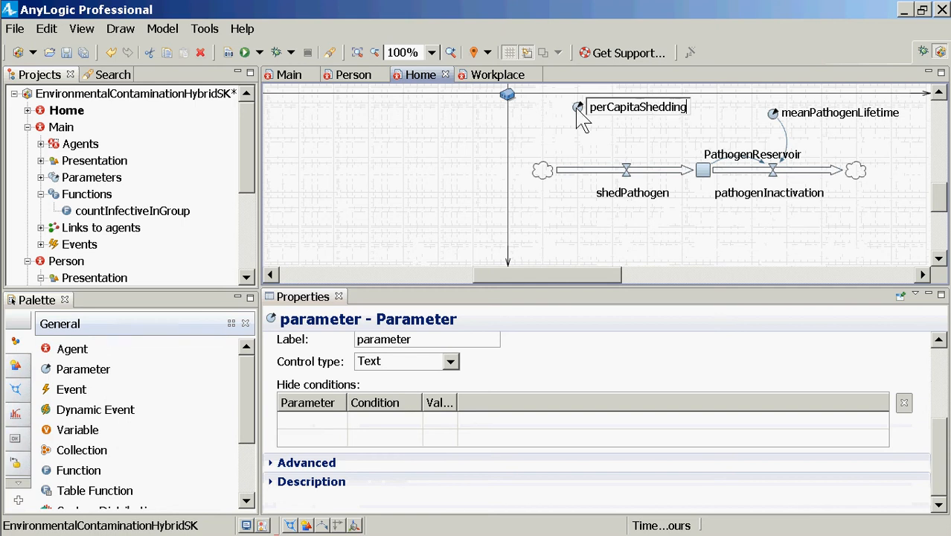
{"action": "key", "text": "Return"}
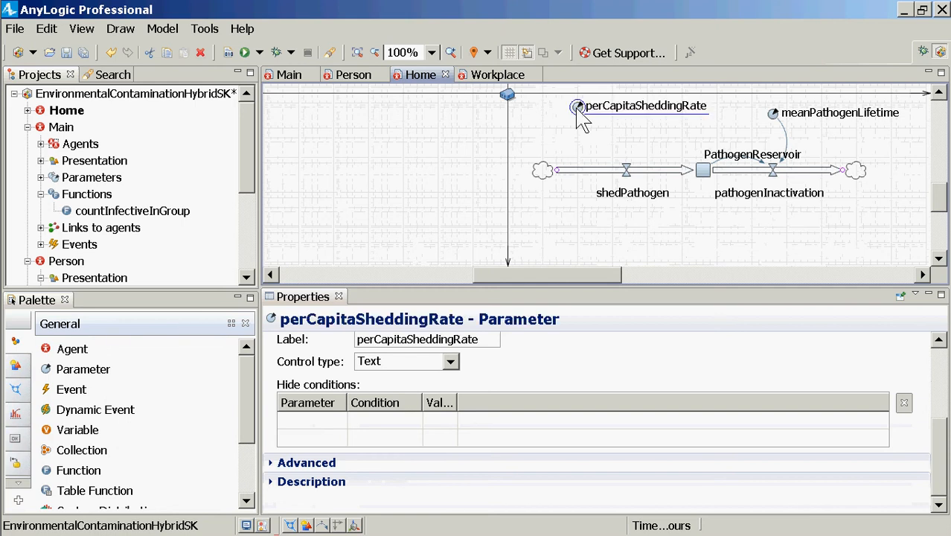
{"action": "left_click_drag", "start_coordinate": [590, 120], "coordinate": [588, 142]}
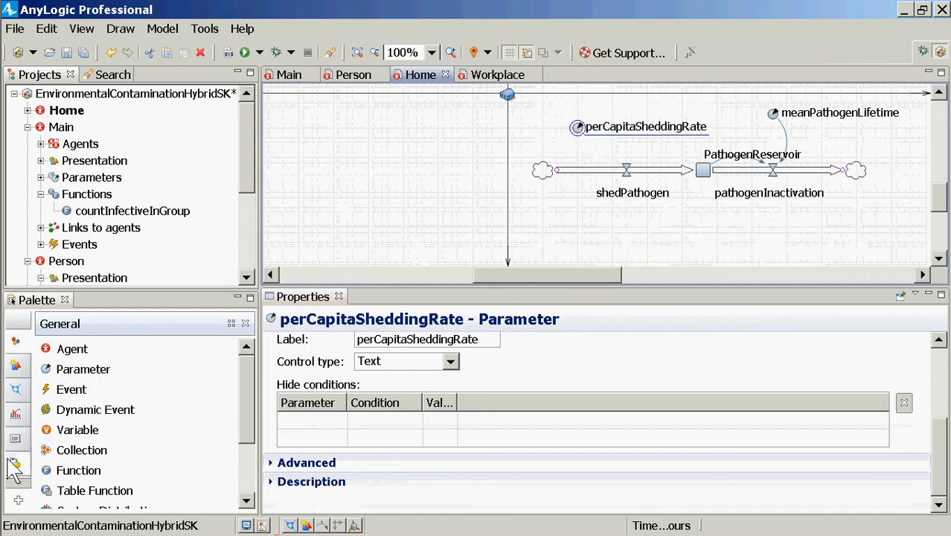
Draw a system dynamics link from the perCapitaSheddingRate parameter to the shedPathogen flow
{"action": "left_click", "coordinate": [20, 483]}
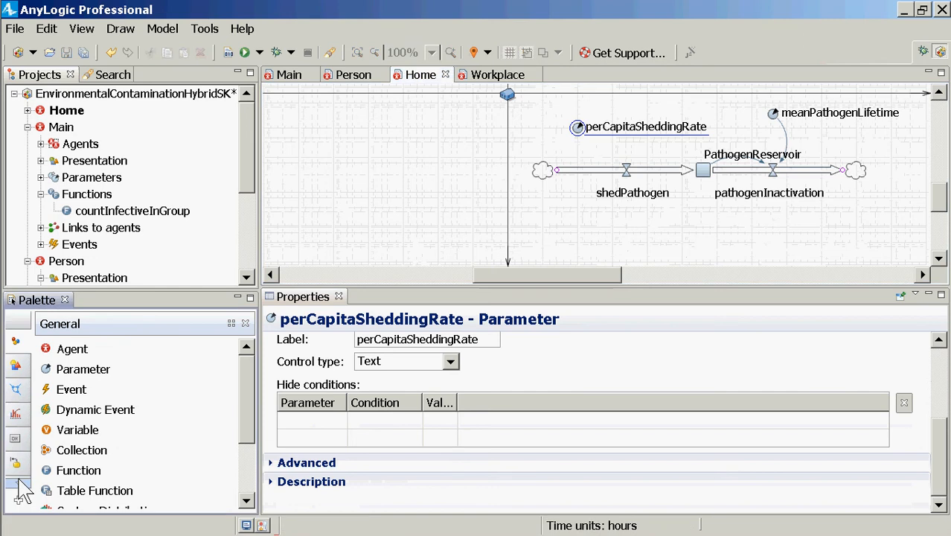
{"action": "left_click", "coordinate": [15, 411]}
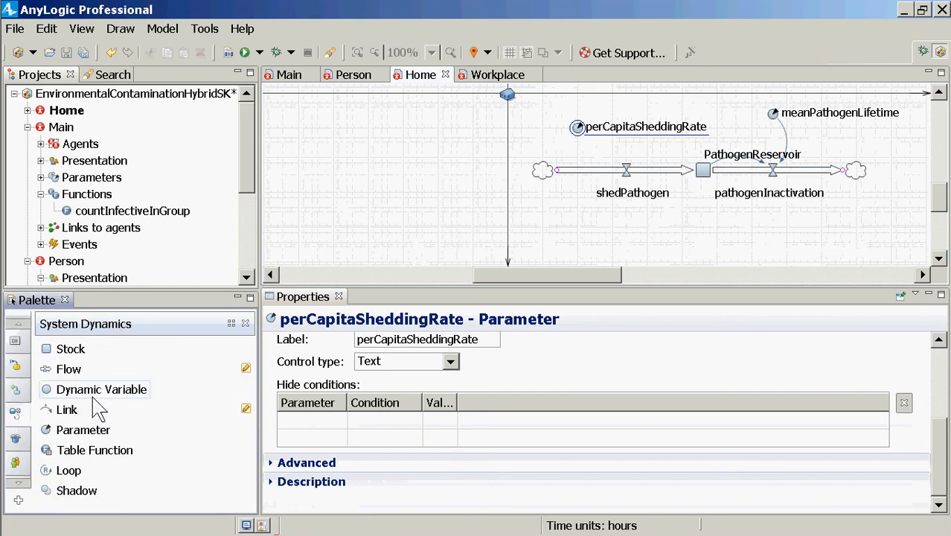
{"action": "left_click", "coordinate": [67, 410]}
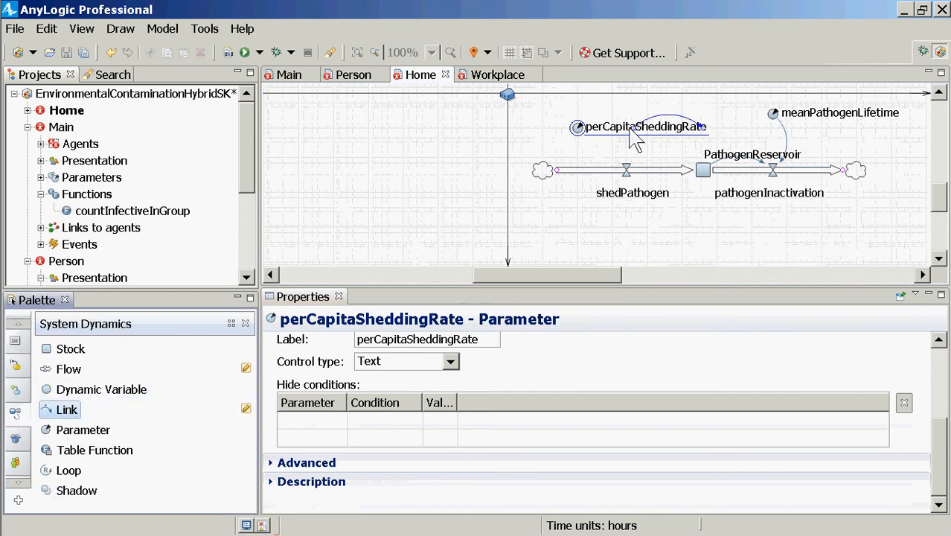
{"action": "left_click", "coordinate": [578, 125]}
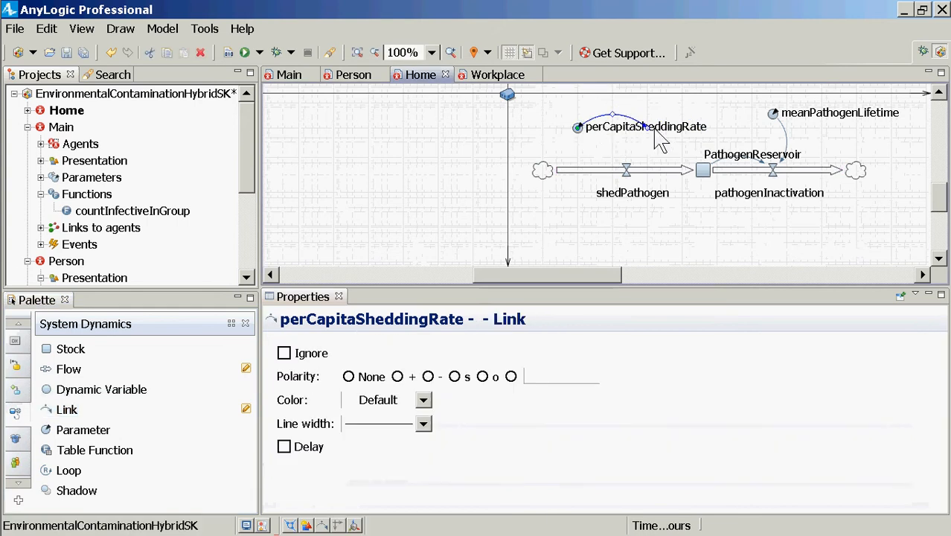
{"action": "left_click", "coordinate": [626, 171]}
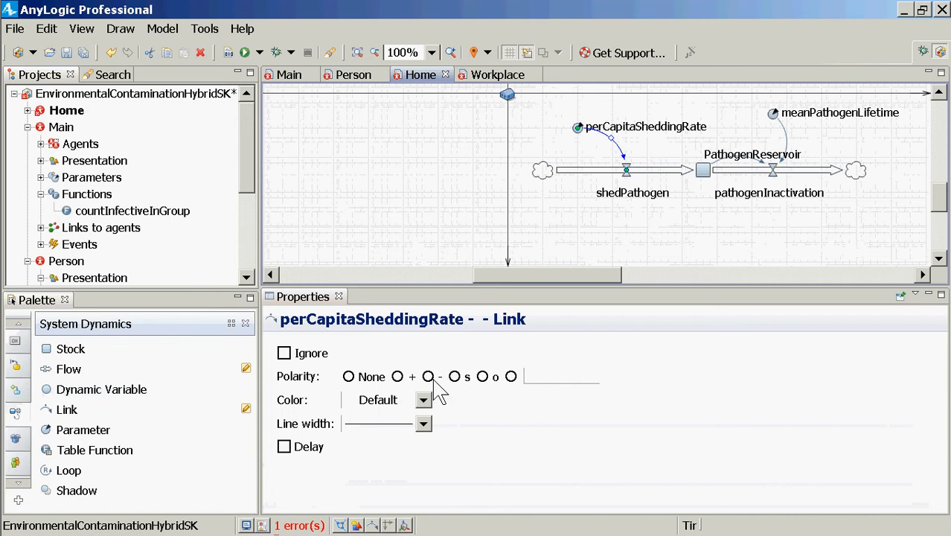
Multiply the shedPathogen flow formula by perCapitaSheddingRate, placing the factor in front of the countInfectiveInGroup call
{"action": "left_click", "coordinate": [625, 182]}
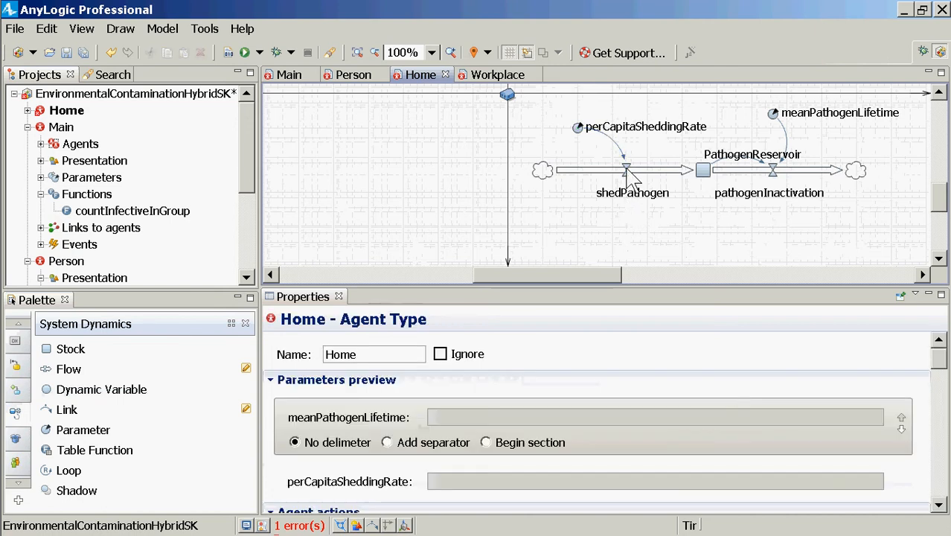
{"action": "left_click", "coordinate": [627, 172]}
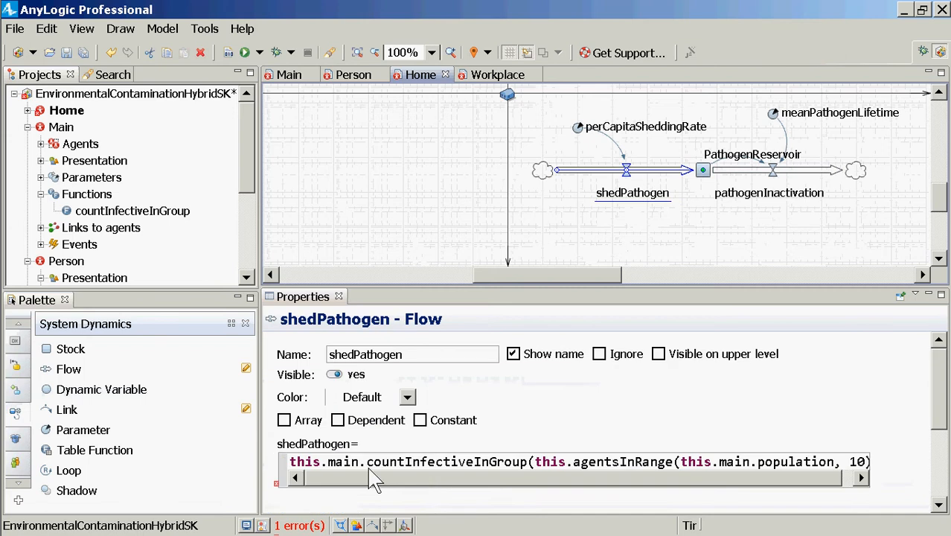
{"action": "left_click", "coordinate": [374, 479]}
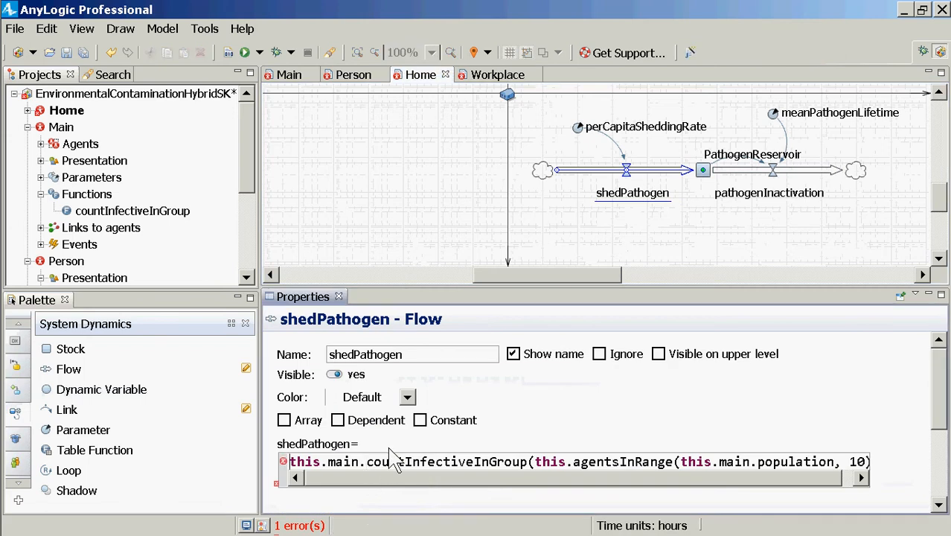
{"action": "type", "text": "perCapi"}
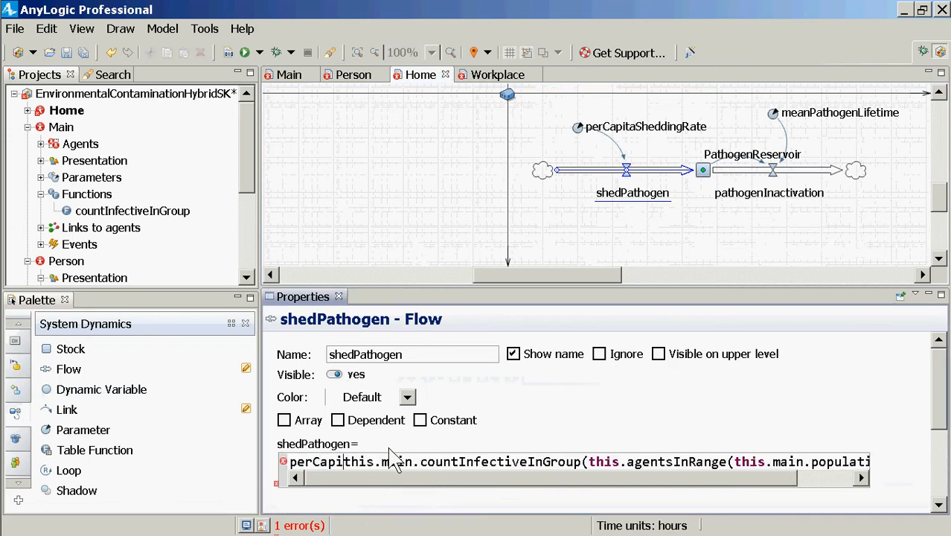
{"action": "type", "text": "taSheddin"}
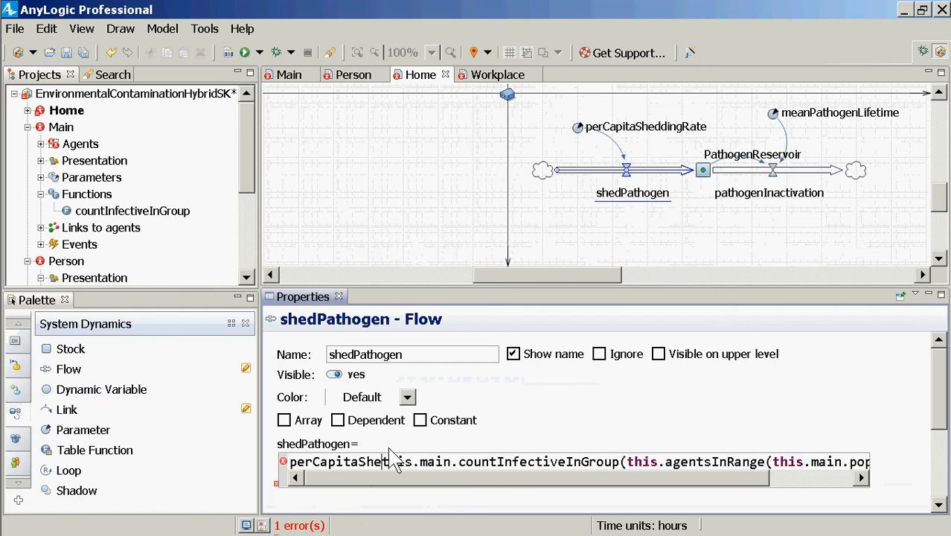
{"action": "type", "text": "gRate *"}
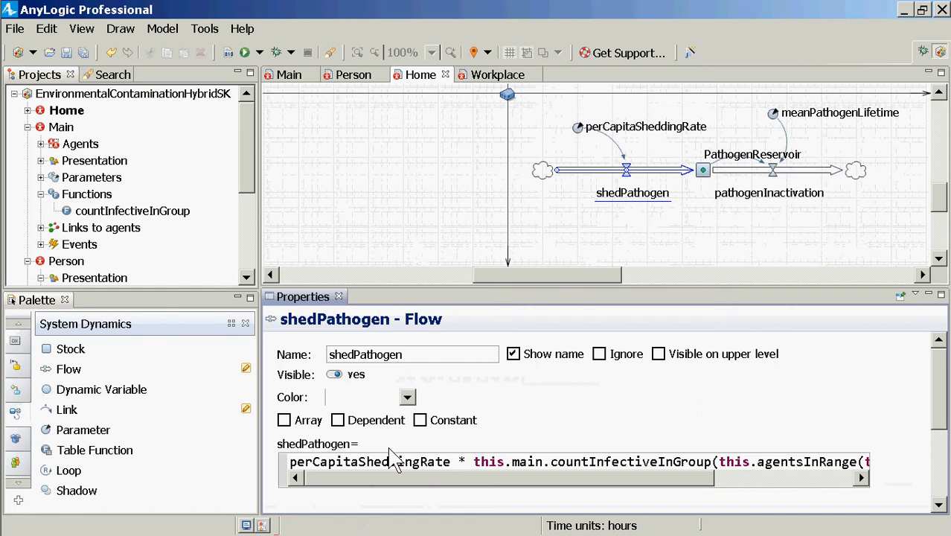
Give the perCapitaSheddingRate parameter a default value of 1.0 and save the model
{"action": "left_click", "coordinate": [577, 128]}
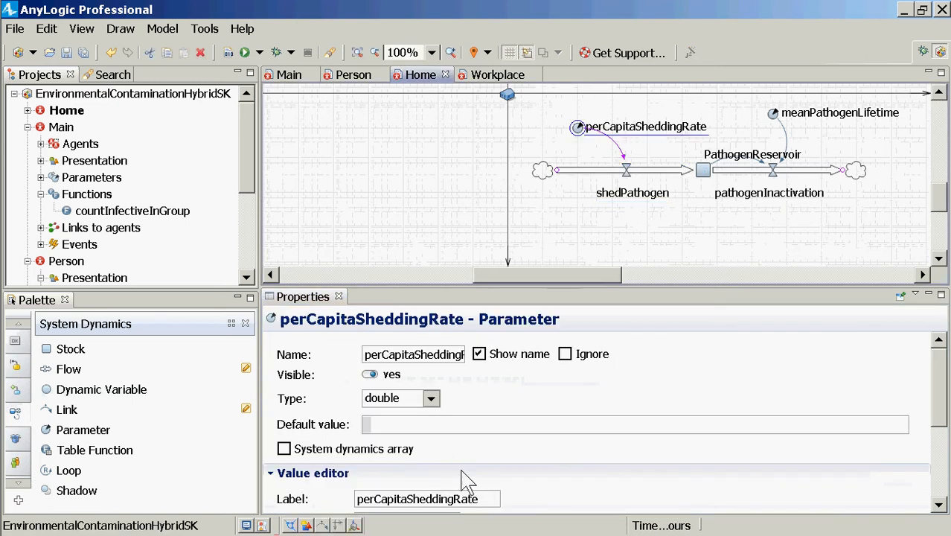
{"action": "left_click", "coordinate": [459, 429]}
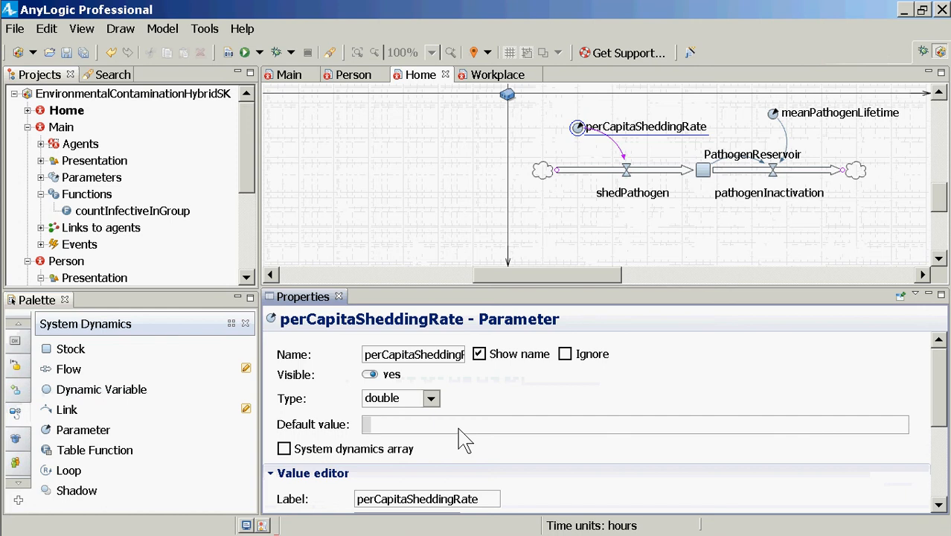
{"action": "type", "text": "1.0"}
{"action": "key", "text": "ctrl+s"}
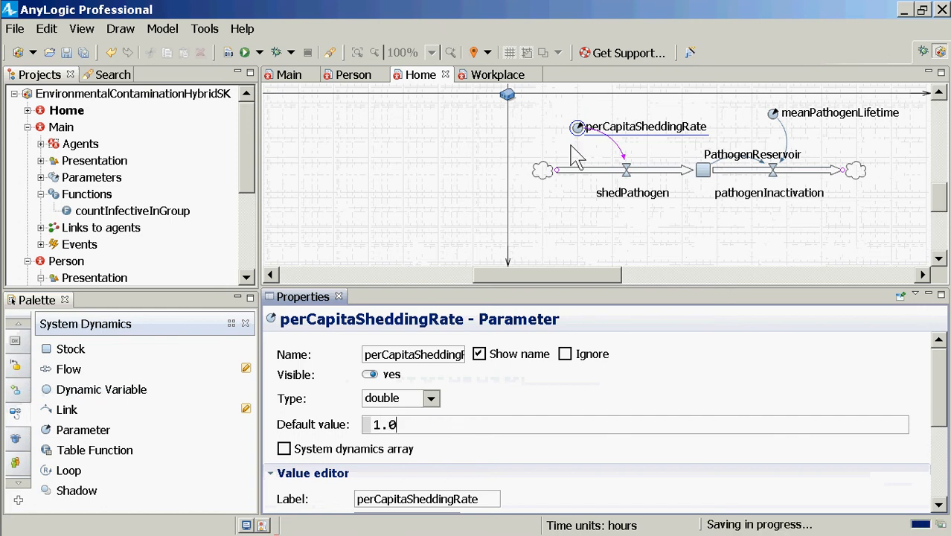
Show the shedPathogen flow's properties again and save the model
{"action": "left_click", "coordinate": [625, 185]}
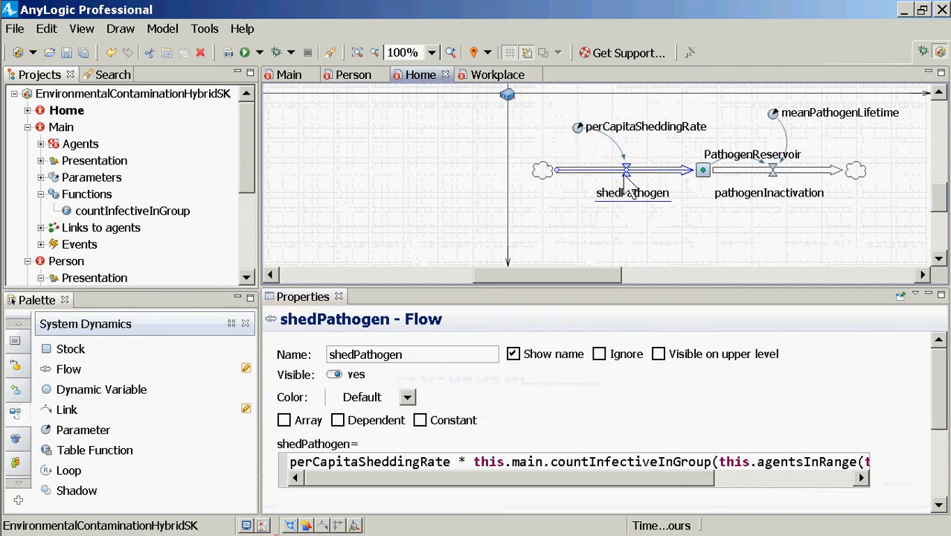
{"action": "scroll", "coordinate": [629, 187], "scroll_direction": "down", "scroll_amount": 3}
{"action": "scroll", "coordinate": [629, 187], "scroll_direction": "up", "scroll_amount": 2}
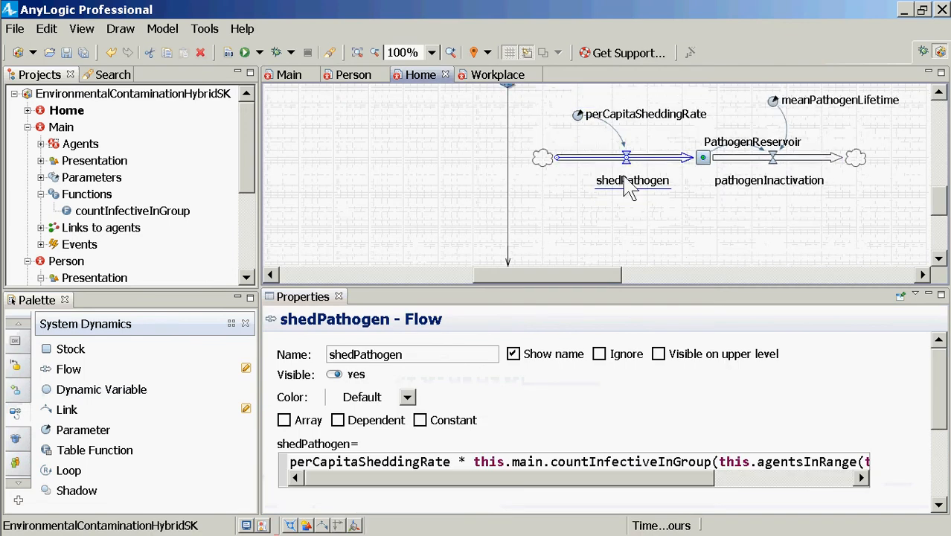
{"action": "key", "text": "ctrl+s"}
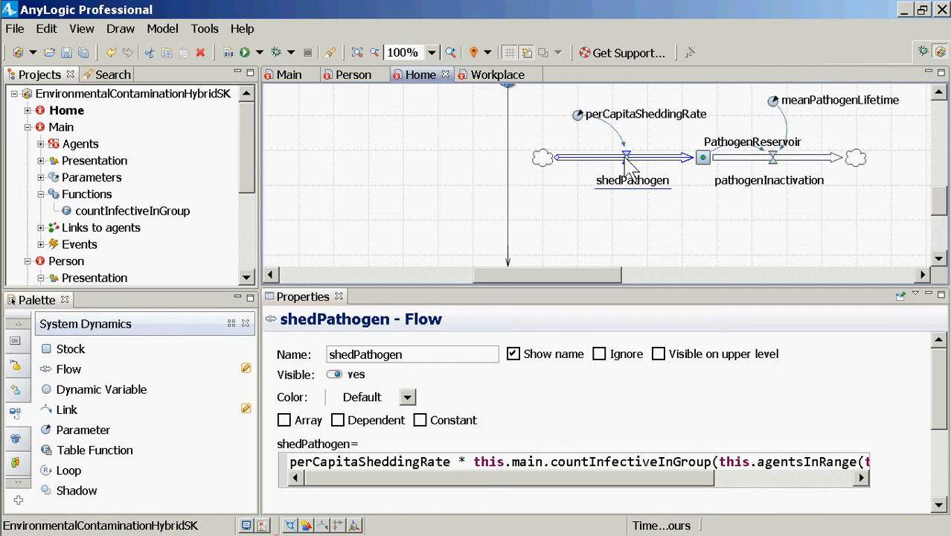
{"action": "key", "text": "ctrl+s"}
{"action": "scroll", "coordinate": [941, 214], "scroll_direction": "down", "scroll_amount": 1}
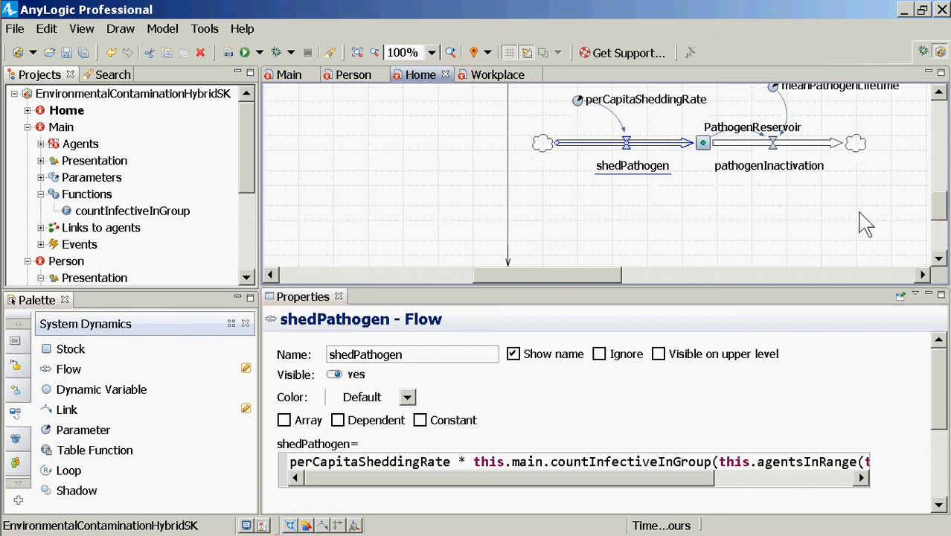
{"action": "key", "text": "ctrl+s"}
Copy the entire shedPathogen formula into the untitled Notepad document
{"action": "left_click", "coordinate": [521, 462]}
{"action": "key", "text": "ctrl+a"}
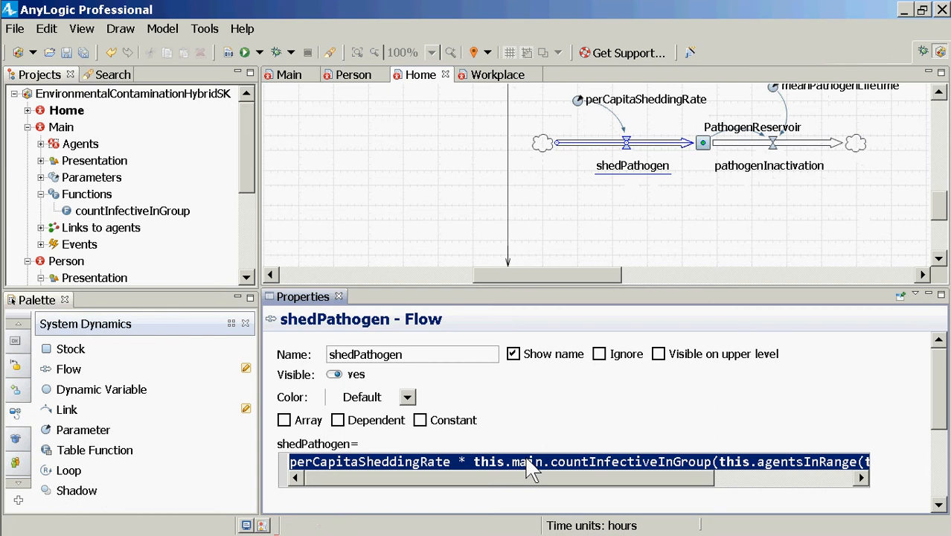
{"action": "key", "text": "alt+Tab"}
{"action": "type", "text": "perCapitaSheddingRate * this.main.countInfectiveInGroup(this.agentsInRange(this.main.population, 10))"}
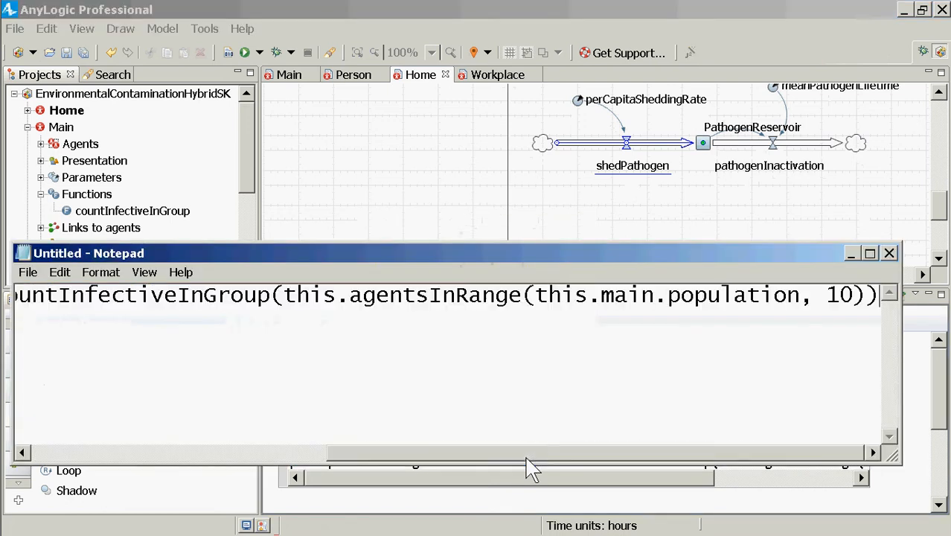
Break the pasted formula after the multiplication sign and indent the countInfectiveInGroup call on its own line
{"action": "key", "text": "Home"}
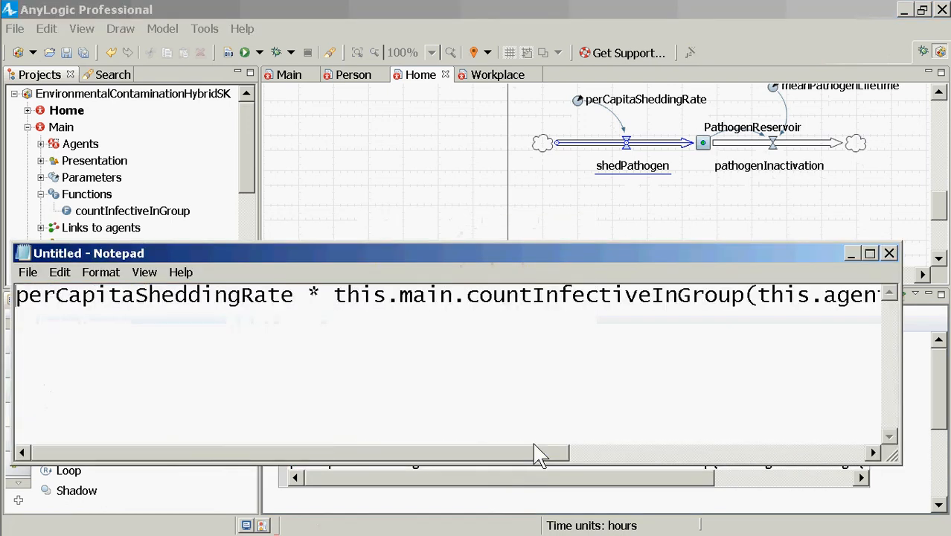
{"action": "key", "text": "ctrl+Right"}
{"action": "key", "text": "ctrl+Right"}
{"action": "key", "text": "Return"}
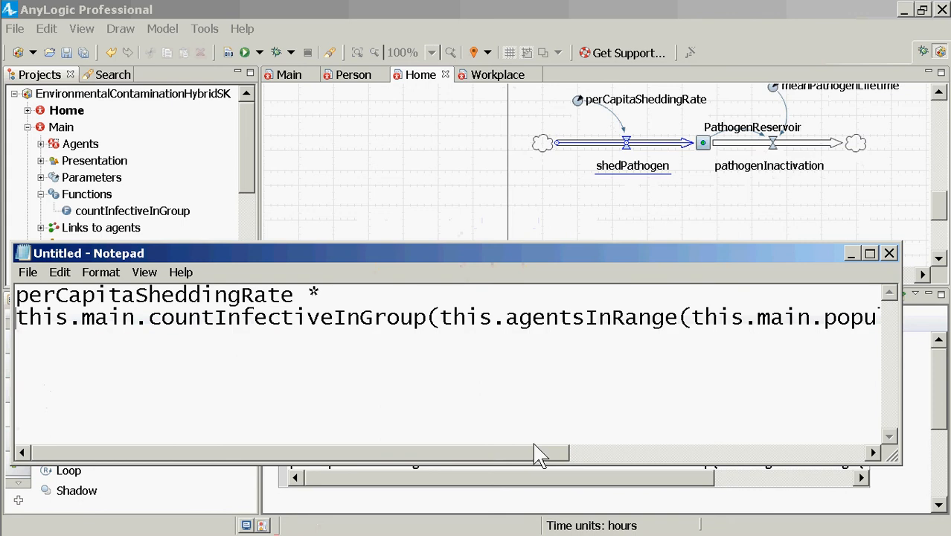
{"action": "key", "text": "Tab"}
Highlight the perCapitaSheddingRate factor on the formula's first line, without its trailing space
{"action": "key", "text": "End"}
{"action": "key", "text": "ctrl+Left"}
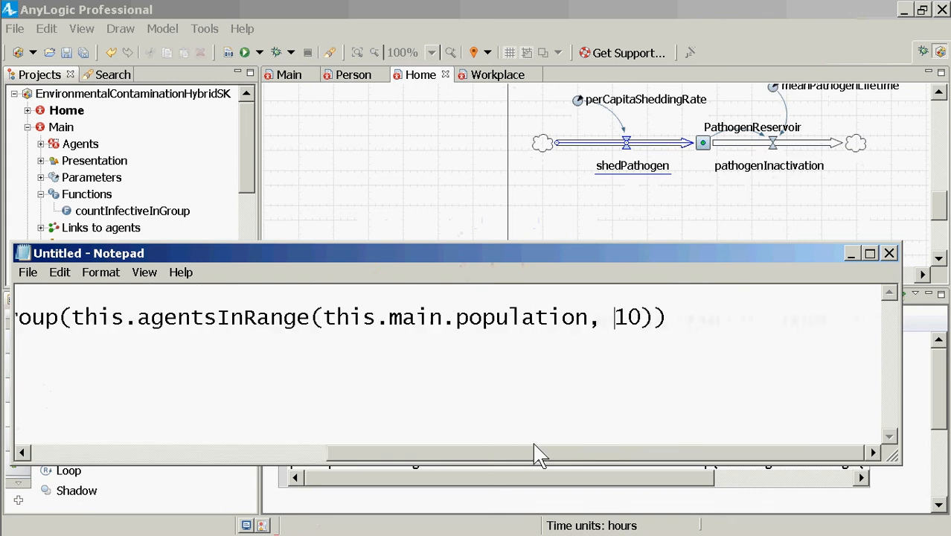
{"action": "key", "text": "ctrl+Left"}
{"action": "key", "text": "Up"}
{"action": "key", "text": "ctrl+Left"}
{"action": "key", "text": "ctrl+shift+Right"}
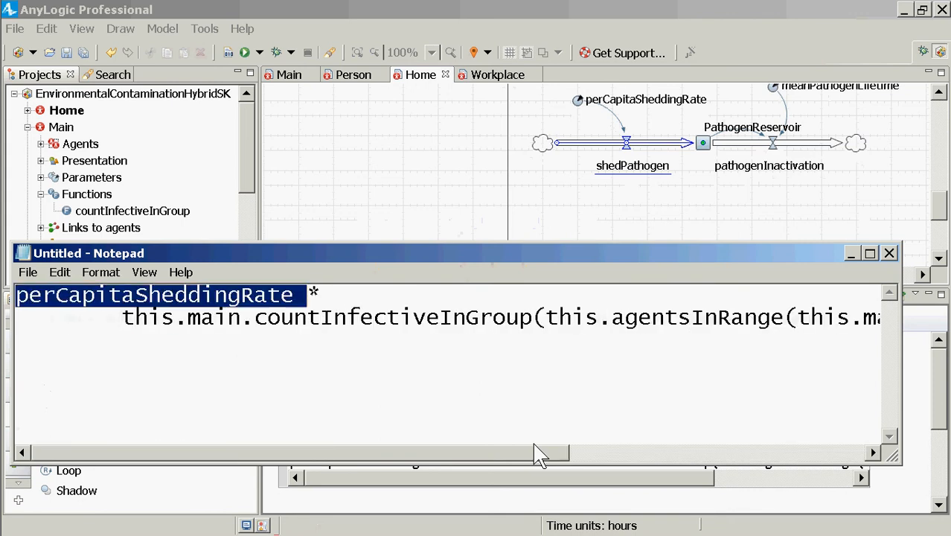
{"action": "key", "text": "shift+Left"}
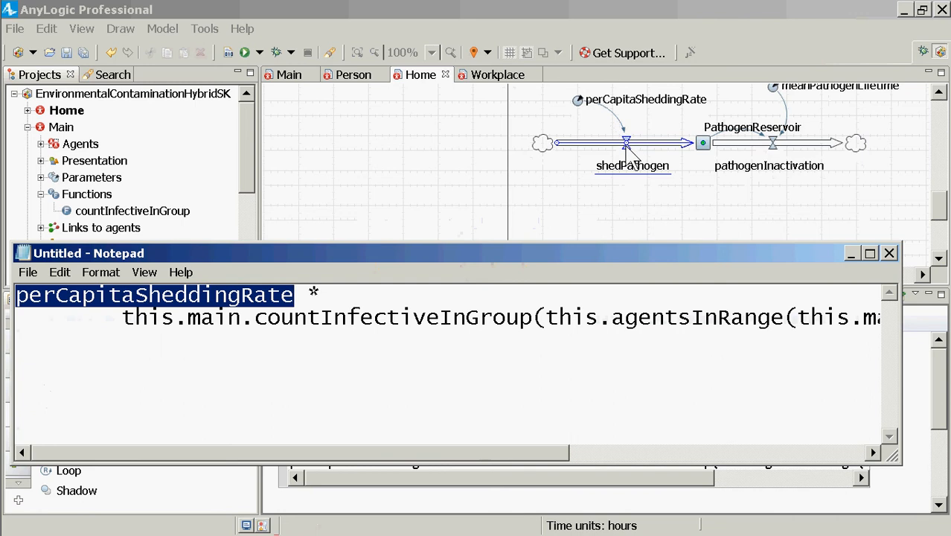
Highlight the countInfectiveInGroup function name, its agentsInRange argument and the perCapitaSheddingRate factor one after another to examine the formula's parts
{"action": "left_click", "coordinate": [312, 327]}
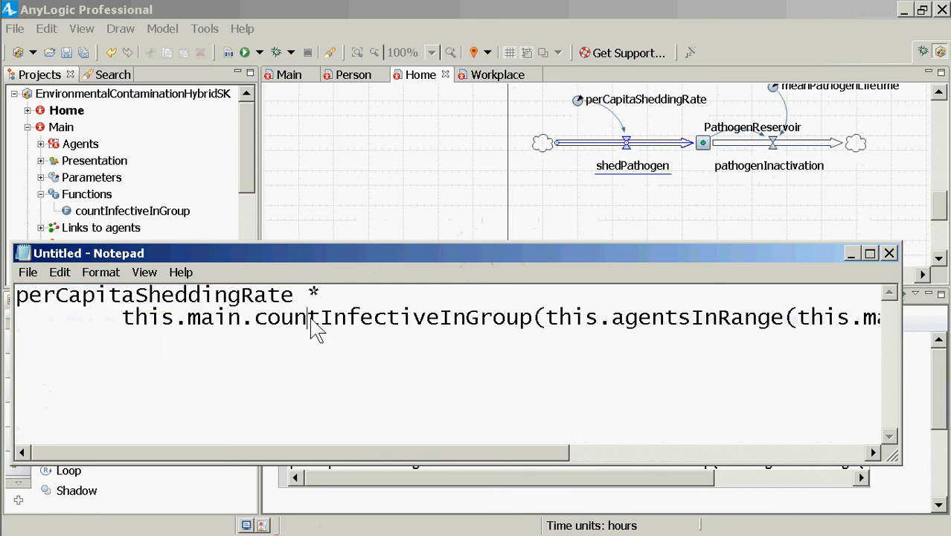
{"action": "double_click", "coordinate": [313, 328]}
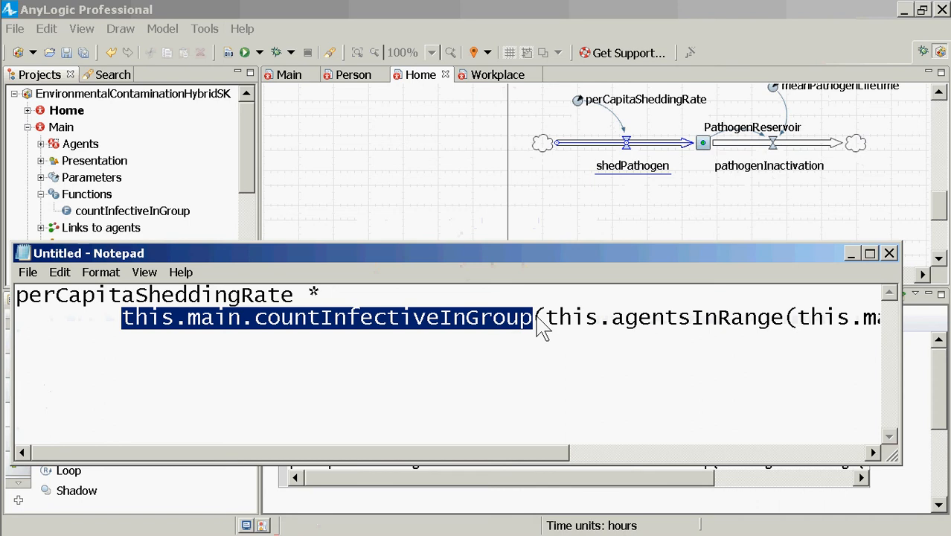
{"action": "left_click_drag", "start_coordinate": [538, 325], "coordinate": [840, 325]}
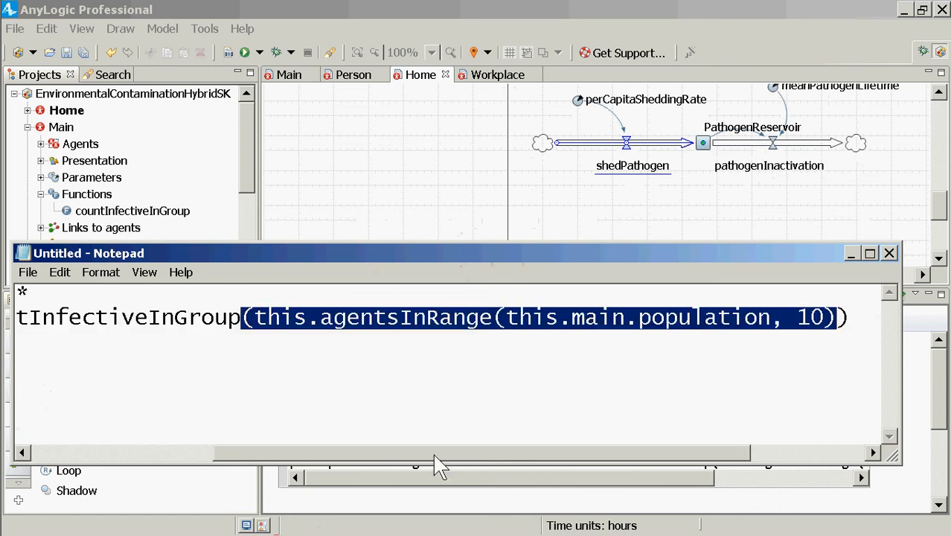
{"action": "left_click_drag", "start_coordinate": [435, 453], "coordinate": [187, 467]}
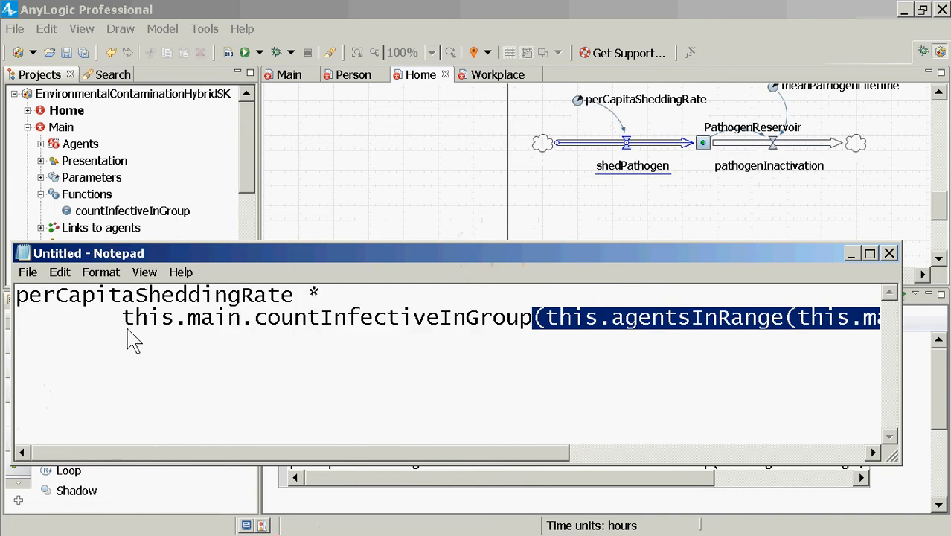
{"action": "double_click", "coordinate": [147, 296]}
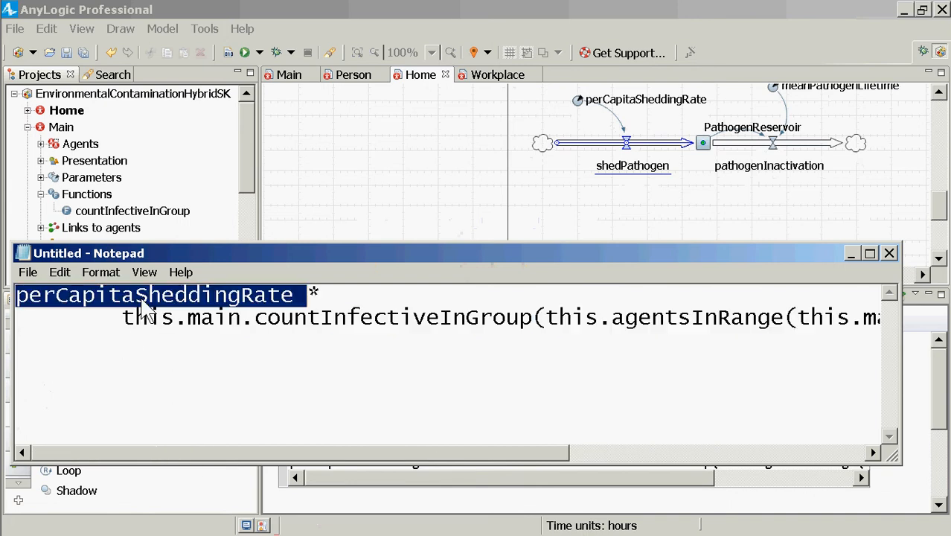
{"action": "left_click", "coordinate": [171, 334]}
{"action": "key", "text": "ctrl+s"}
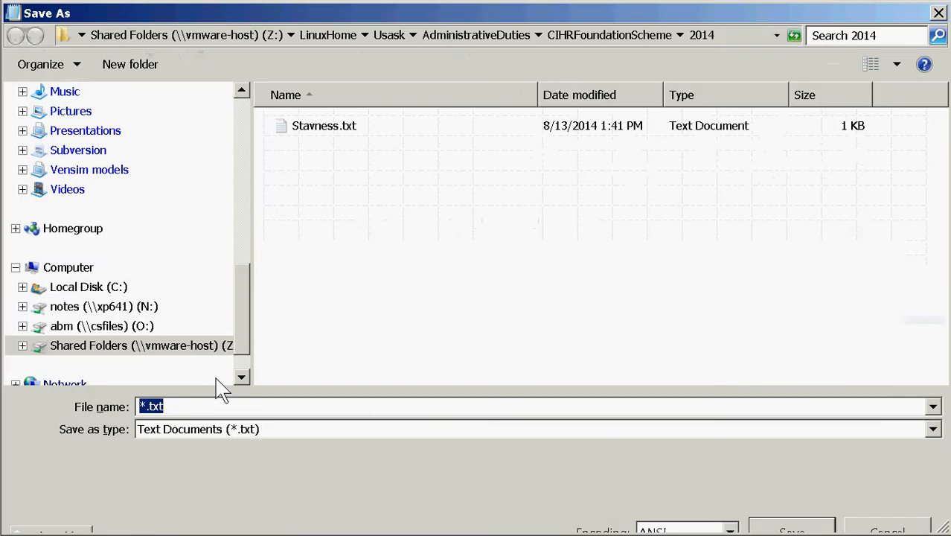
{"action": "key", "text": "Escape"}
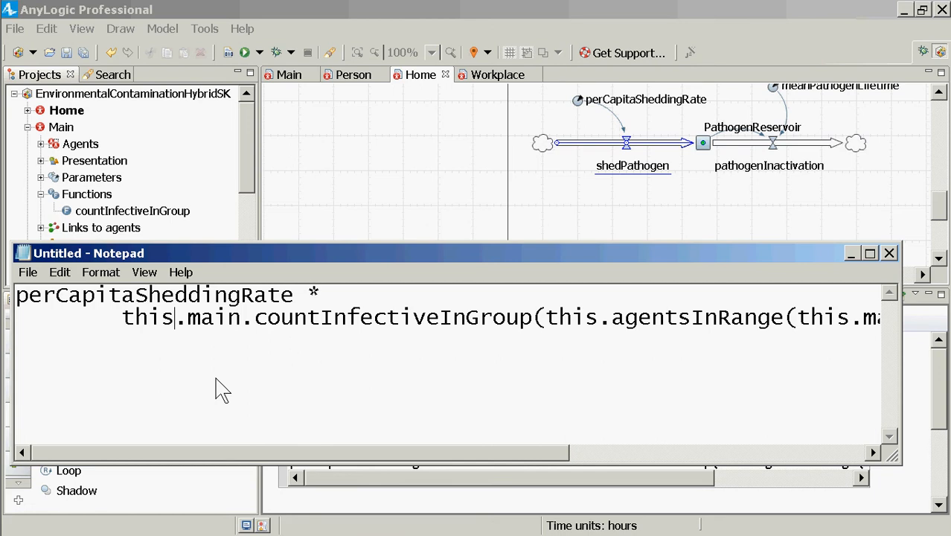
Switch to AnyLogic, check the perCapitaSheddingRate parameter, build the model and select the shedPathogen flow
{"action": "key", "text": "alt"}
{"action": "key", "text": "alt+Tab"}
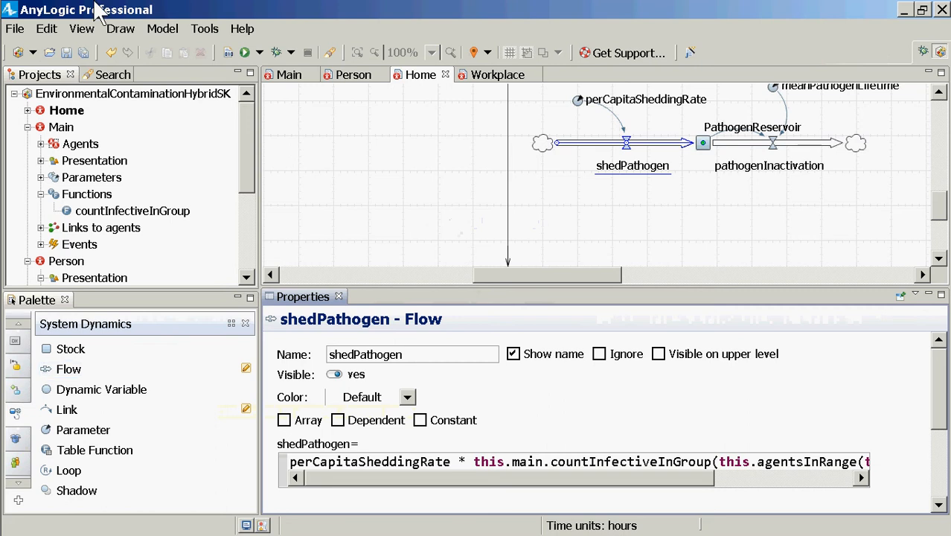
{"action": "left_click", "coordinate": [578, 100]}
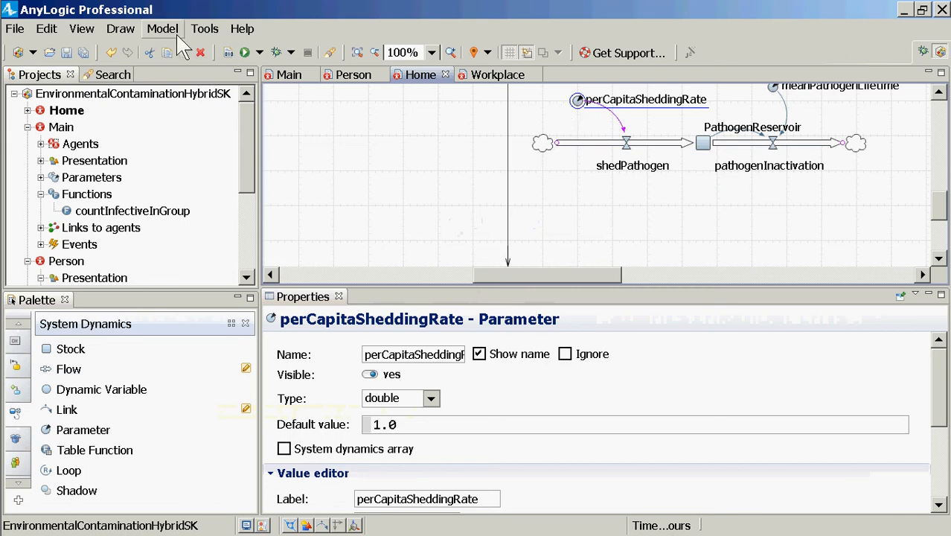
{"action": "left_click", "coordinate": [229, 52]}
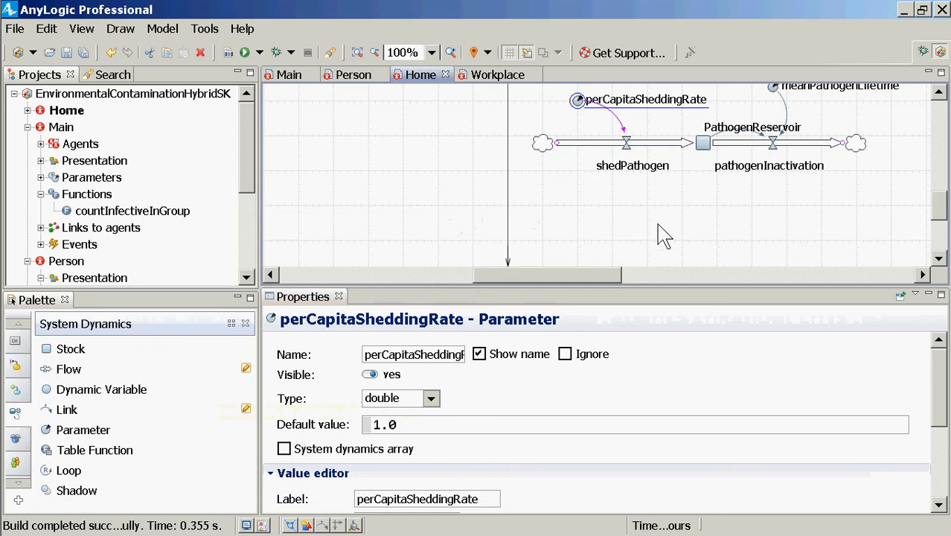
{"action": "left_click", "coordinate": [625, 144]}
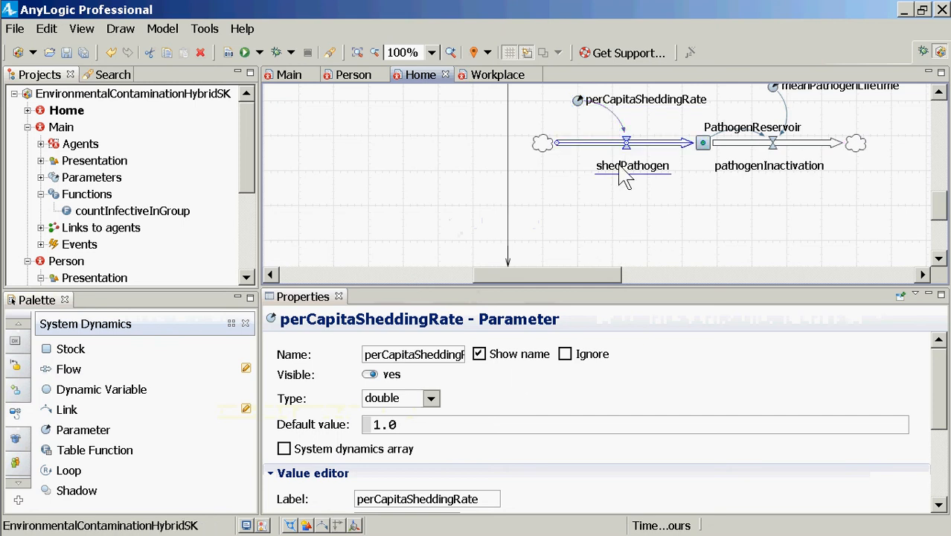
Switch to Notepad and examine the formula by highlighting the perCapitaSheddingRate factor and the whole countInfectiveInGroup call in turn
{"action": "key", "text": "alt+Tab"}
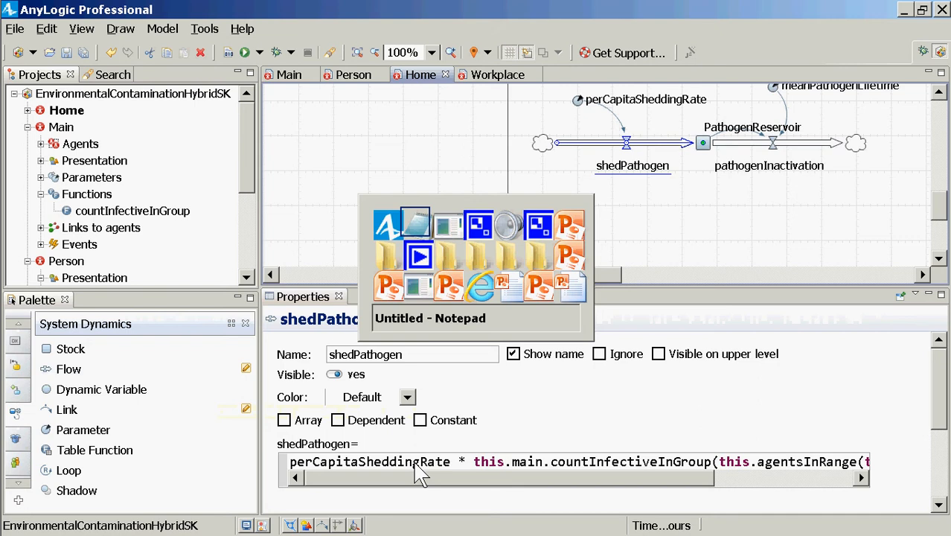
{"action": "left_click_drag", "start_coordinate": [21, 294], "coordinate": [338, 271]}
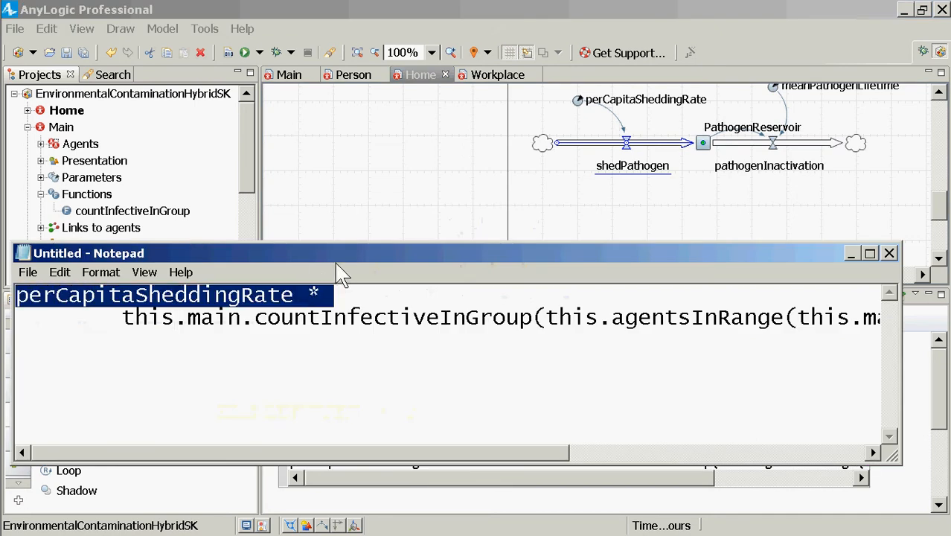
{"action": "left_click", "coordinate": [125, 326]}
{"action": "left_click_drag", "start_coordinate": [125, 326], "coordinate": [906, 350]}
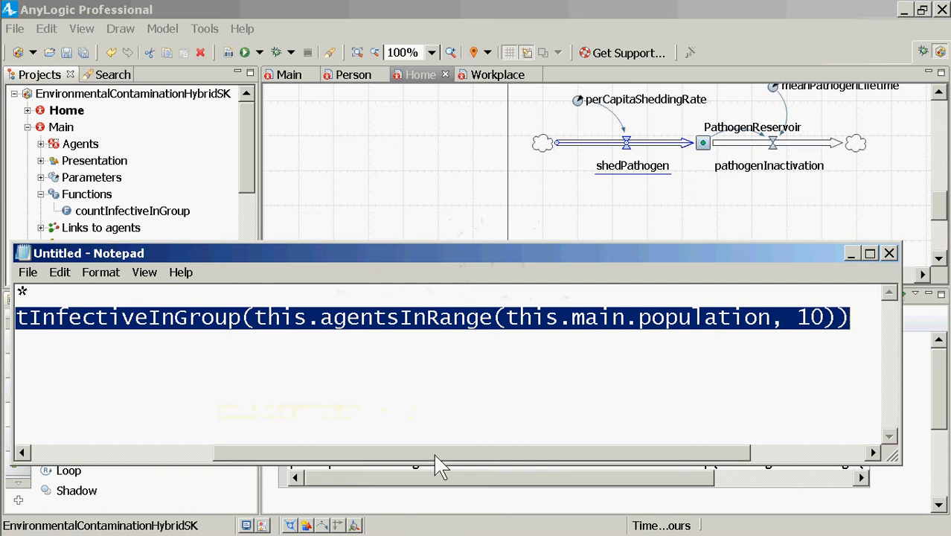
{"action": "left_click_drag", "start_coordinate": [436, 455], "coordinate": [334, 468]}
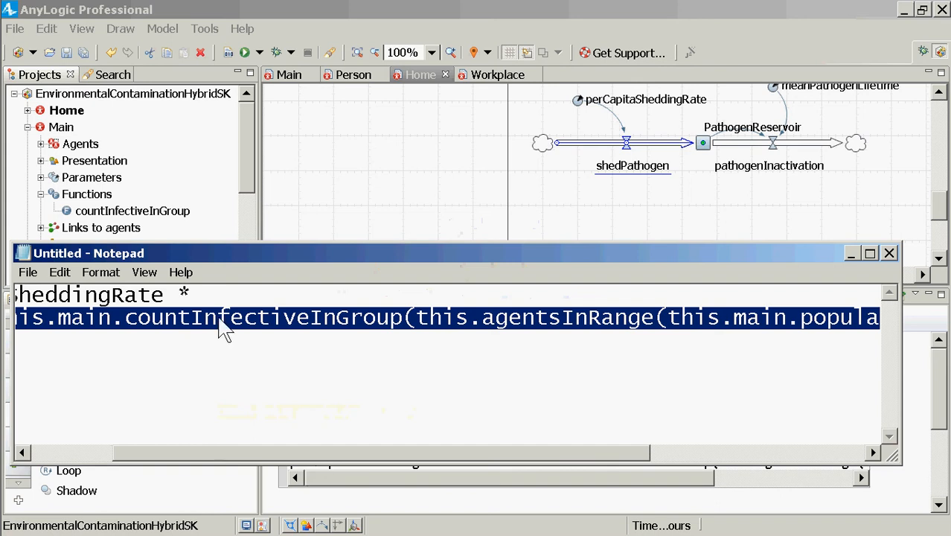
{"action": "left_click_drag", "start_coordinate": [222, 302], "coordinate": [6, 294]}
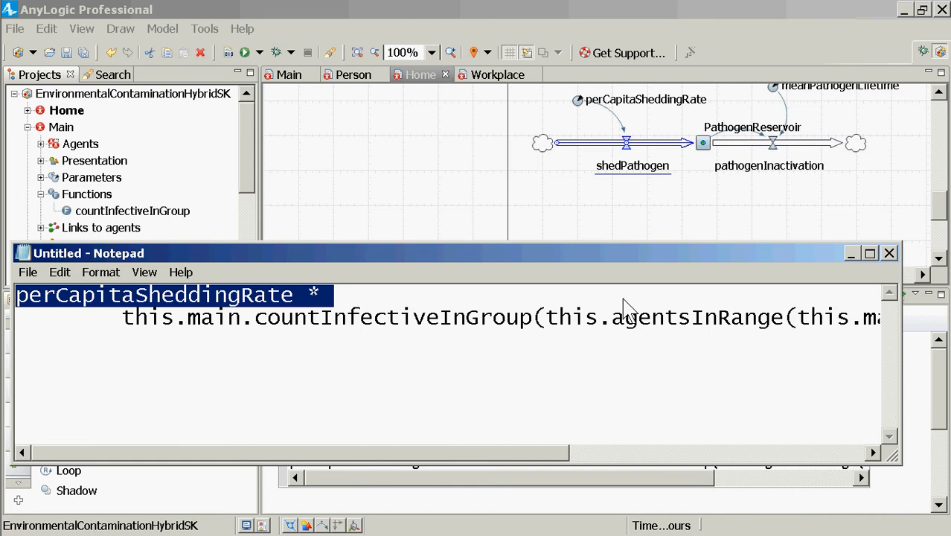
{"action": "left_click_drag", "start_coordinate": [97, 323], "coordinate": [940, 357]}
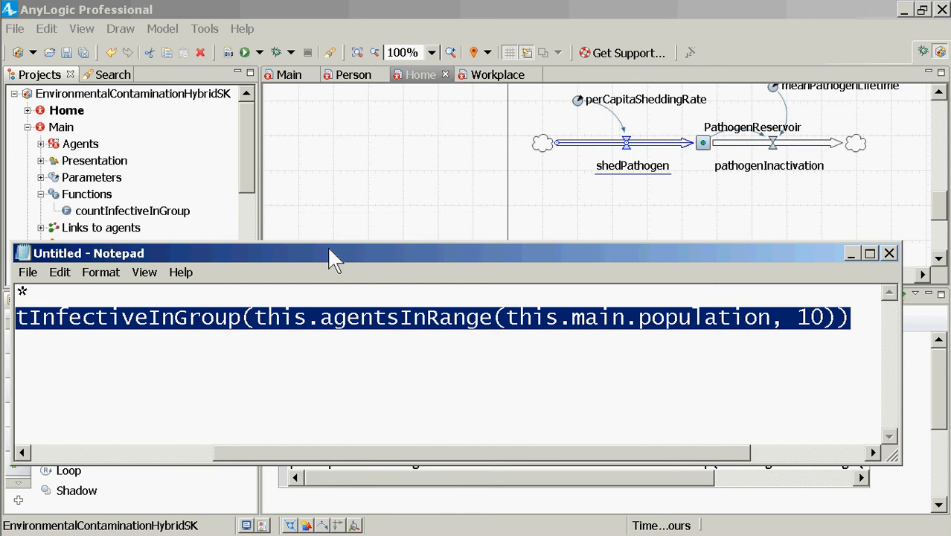
{"action": "left_click_drag", "start_coordinate": [435, 452], "coordinate": [284, 374]}
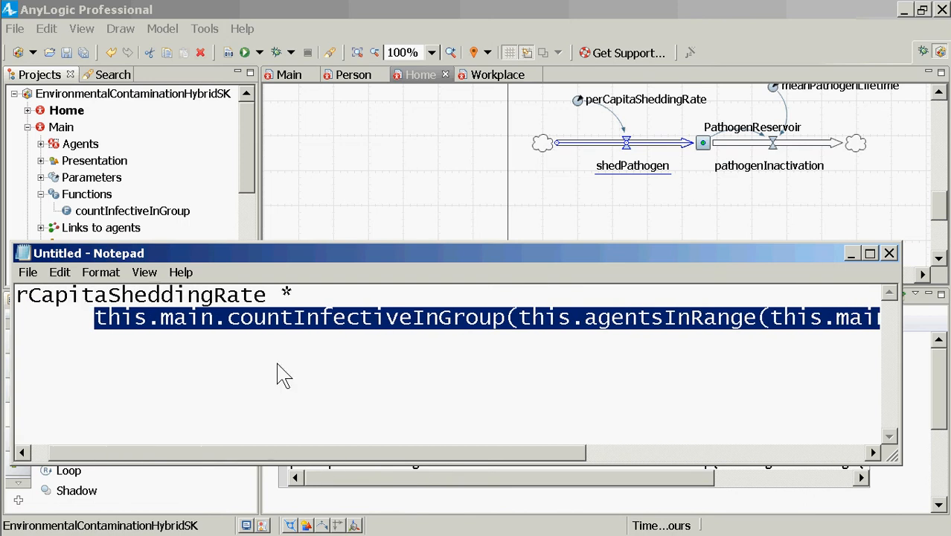
Reduce the Notepad font size to 12, keeping Lucida Console Regular
{"action": "left_click", "coordinate": [113, 272]}
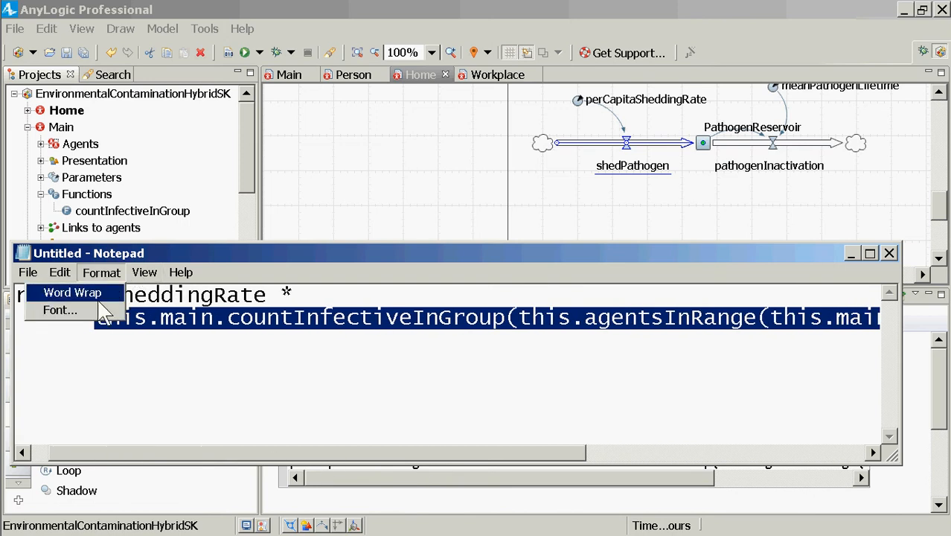
{"action": "left_click", "coordinate": [98, 299]}
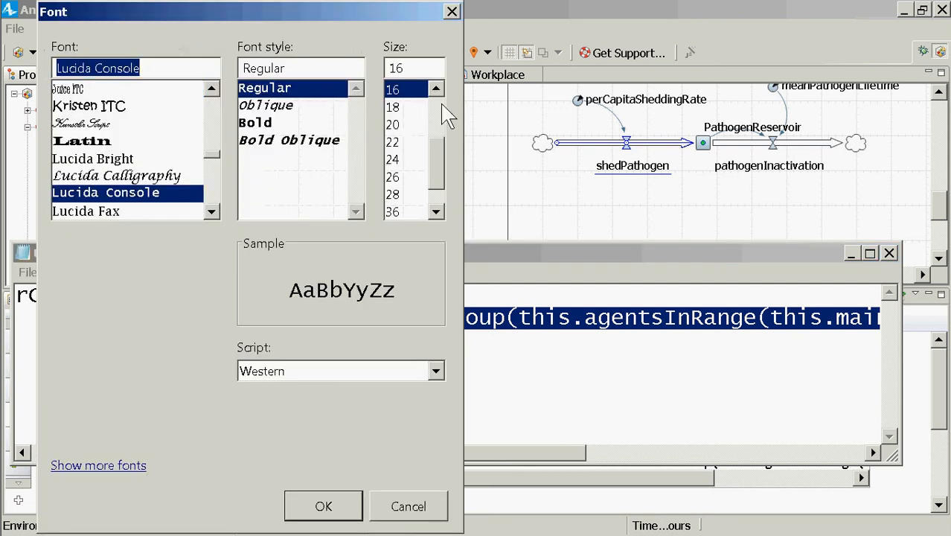
{"action": "scroll", "coordinate": [442, 112], "scroll_direction": "up", "scroll_amount": 2}
{"action": "left_click", "coordinate": [405, 159]}
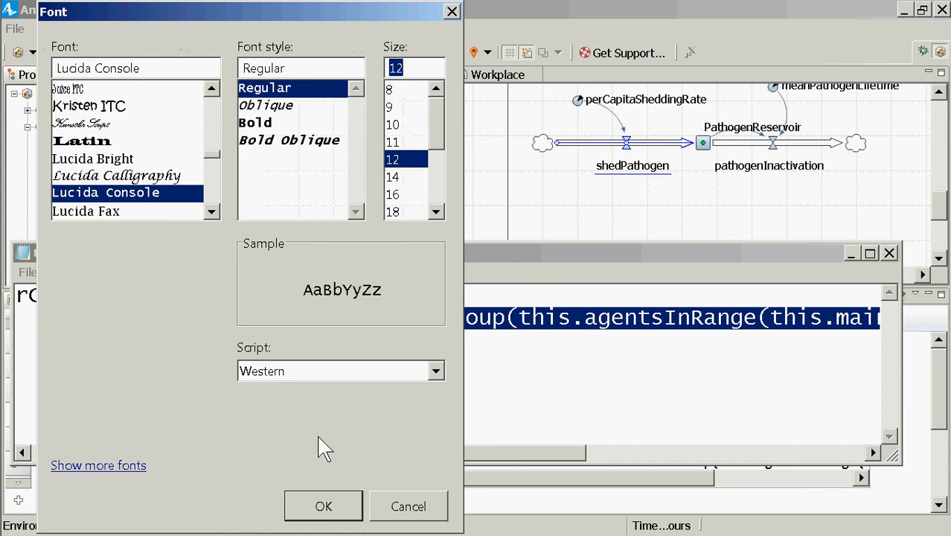
{"action": "left_click", "coordinate": [327, 503]}
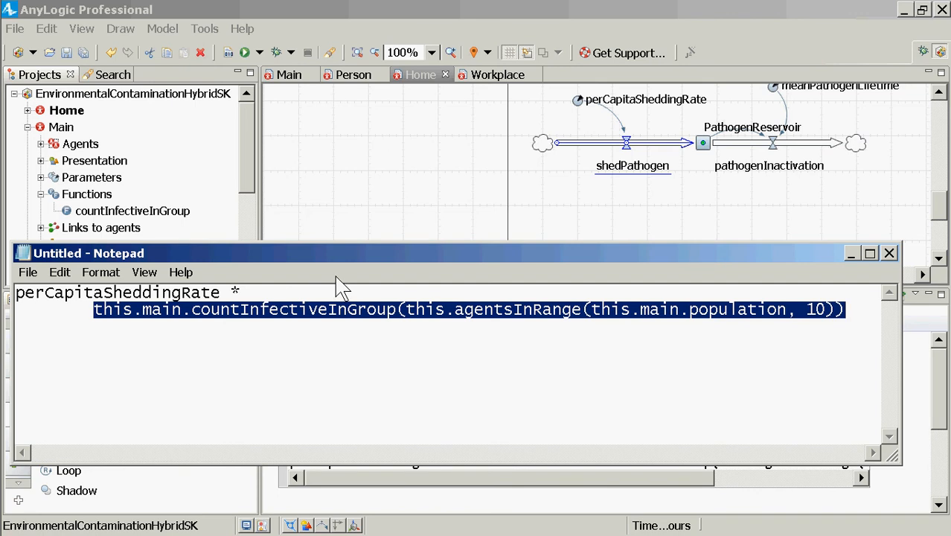
Switch to AnyLogic and add a simulation experiment named SmallPopulation to the EnvironmentalContaminationHybridSK model, with Main as its root
{"action": "key", "text": "alt+Tab"}
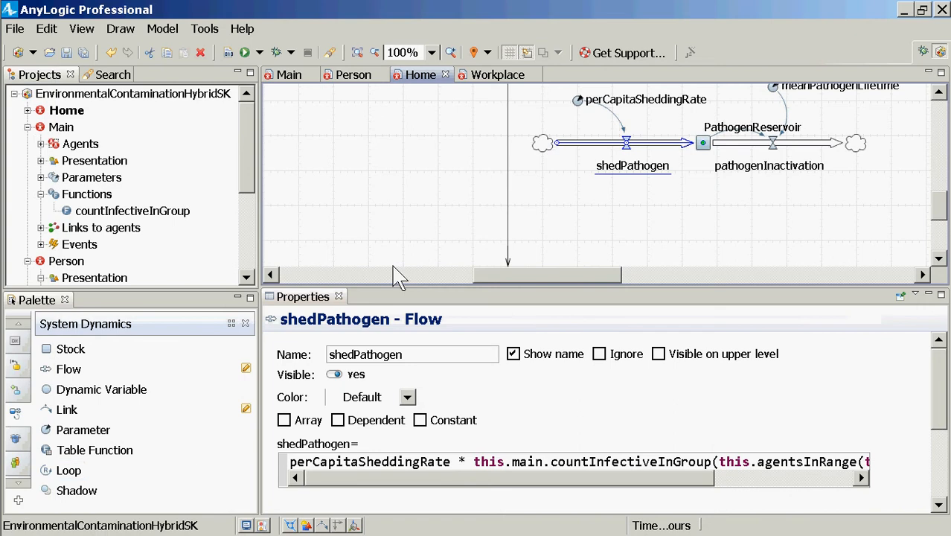
{"action": "left_click", "coordinate": [250, 249]}
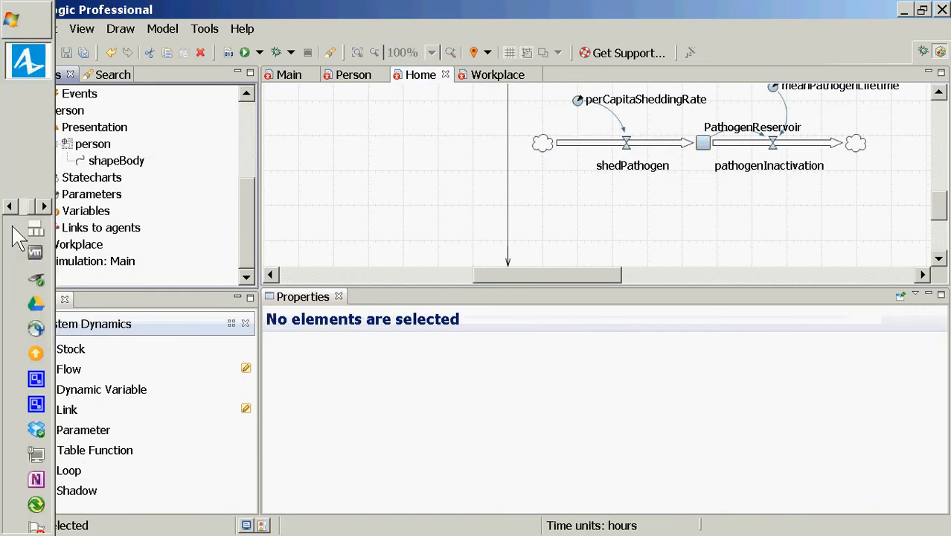
{"action": "left_click", "coordinate": [253, 107]}
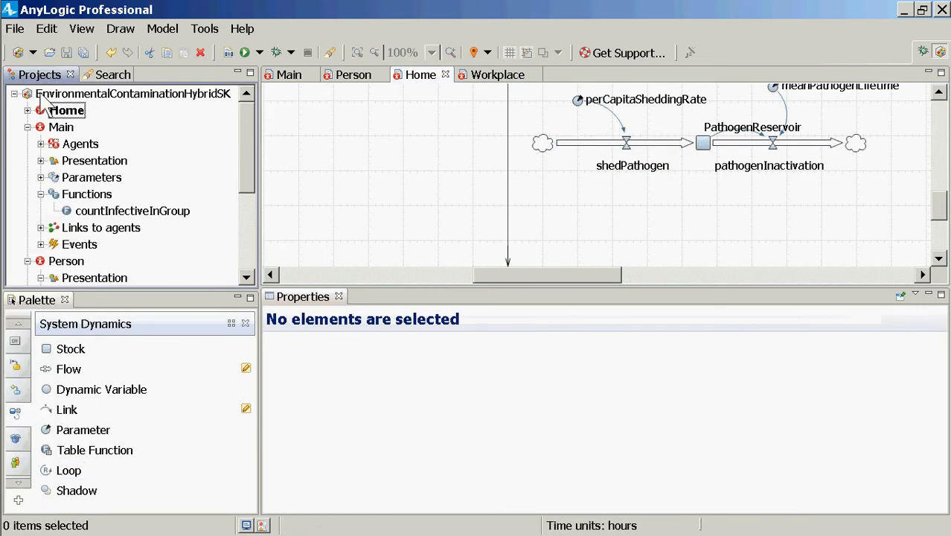
{"action": "left_click", "coordinate": [41, 94]}
{"action": "right_click", "coordinate": [39, 94]}
{"action": "mouse_move", "coordinate": [116, 104]}
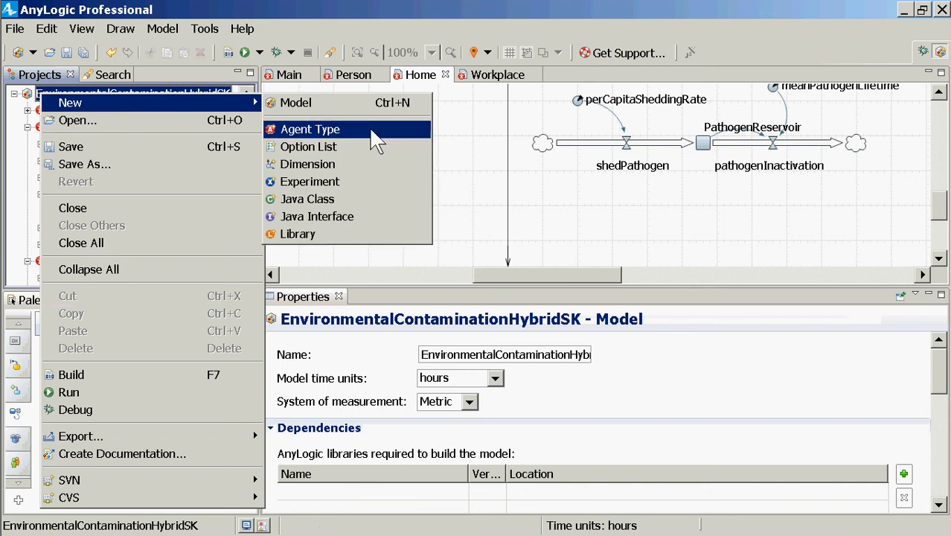
{"action": "left_click", "coordinate": [331, 181]}
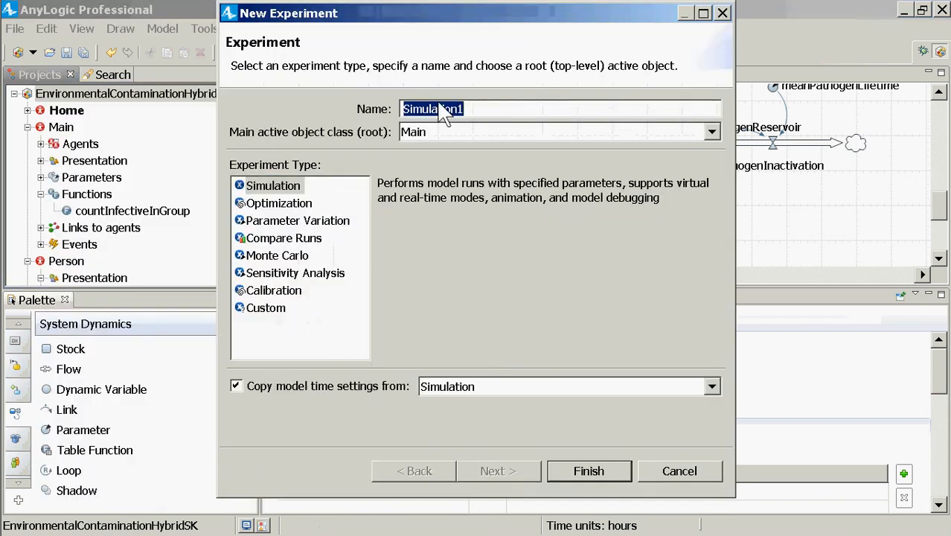
{"action": "type", "text": "S"}
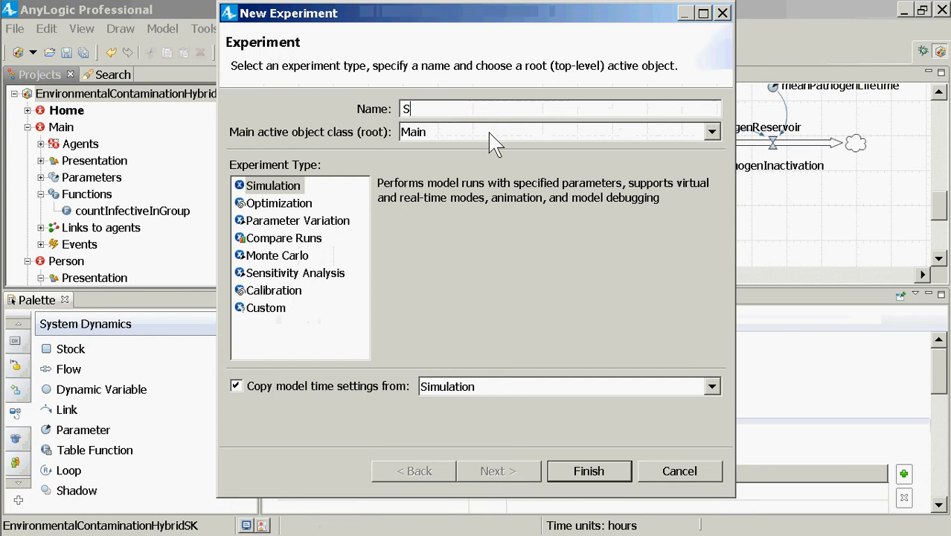
{"action": "type", "text": "mallPopulation"}
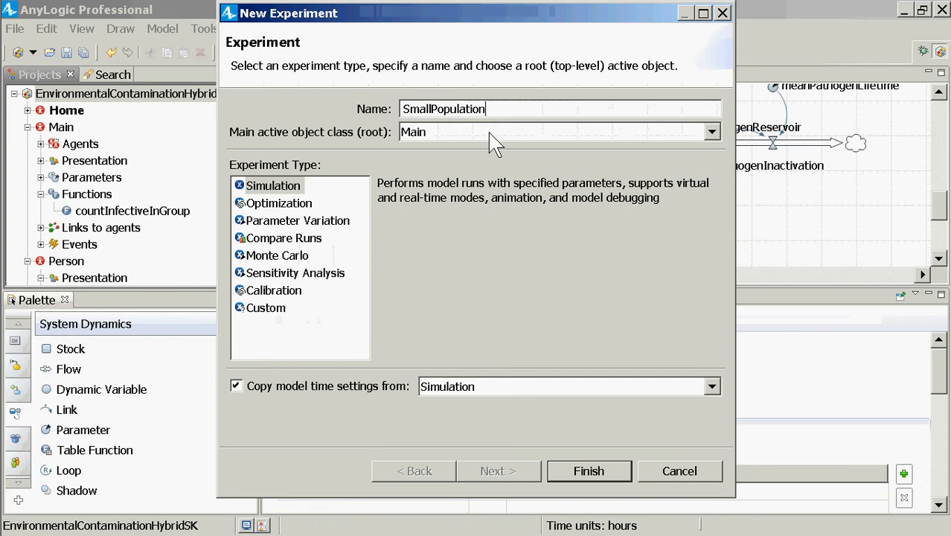
{"action": "key", "text": "Return"}
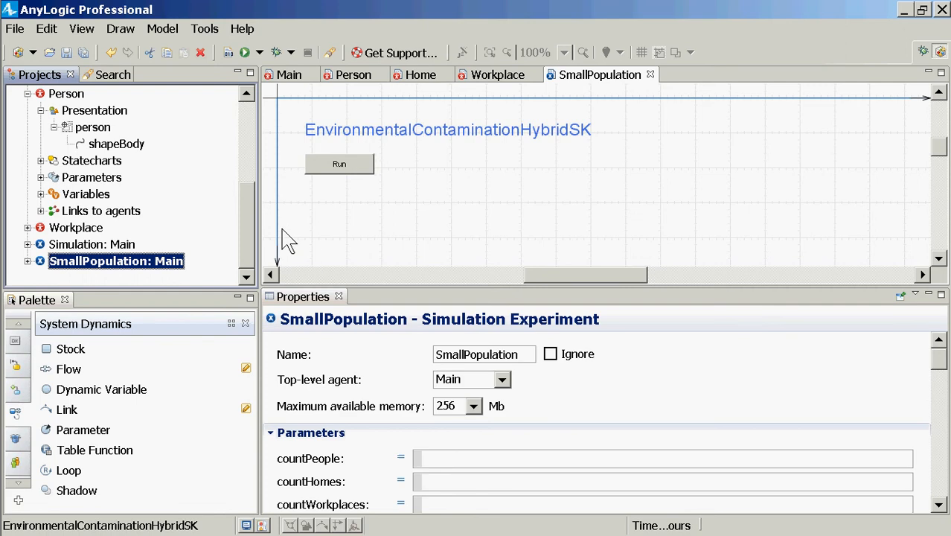
Set the SmallPopulation experiment's parameters to countPeople 10, countHomes 2 and countWorkplaces 1
{"action": "left_click", "coordinate": [461, 460]}
{"action": "type", "text": "10"}
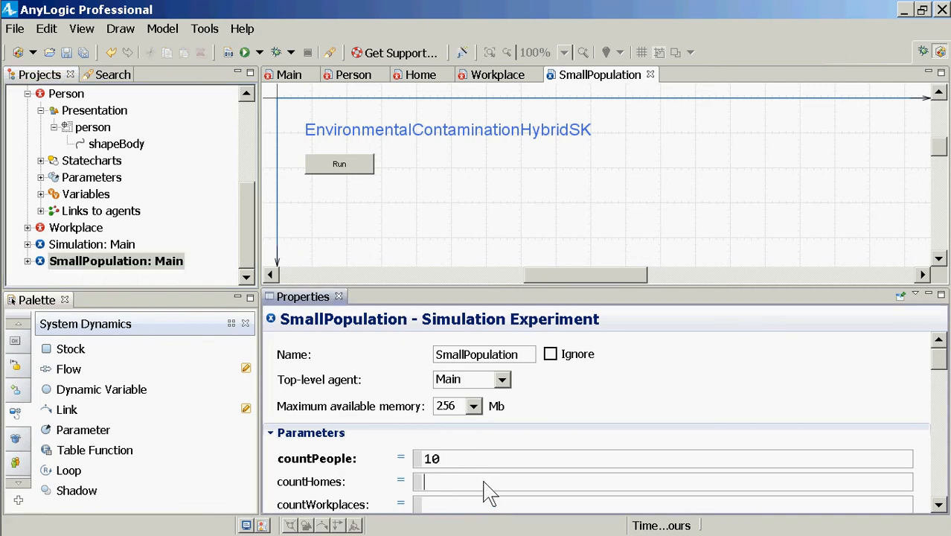
{"action": "key", "text": "Tab"}
{"action": "type", "text": "1"}
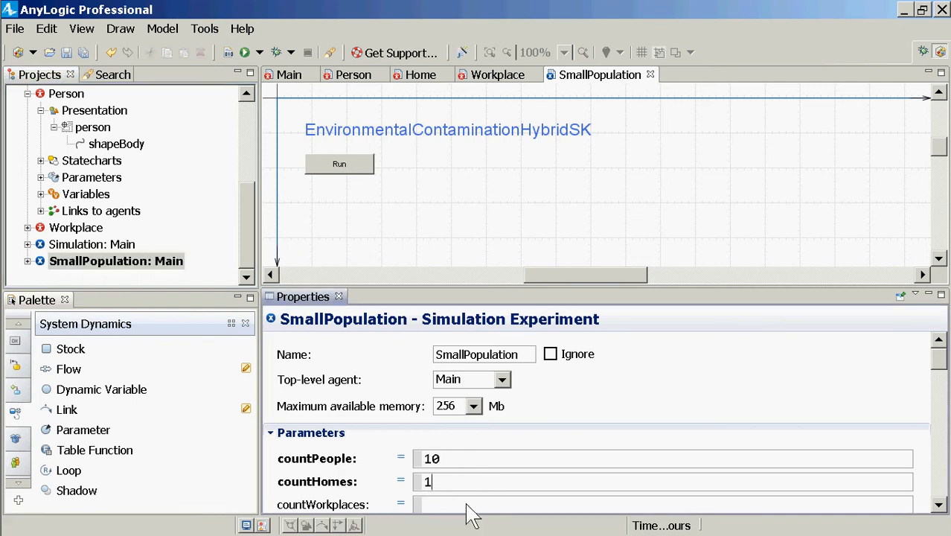
{"action": "key", "text": "BackSpace"}
{"action": "type", "text": "2"}
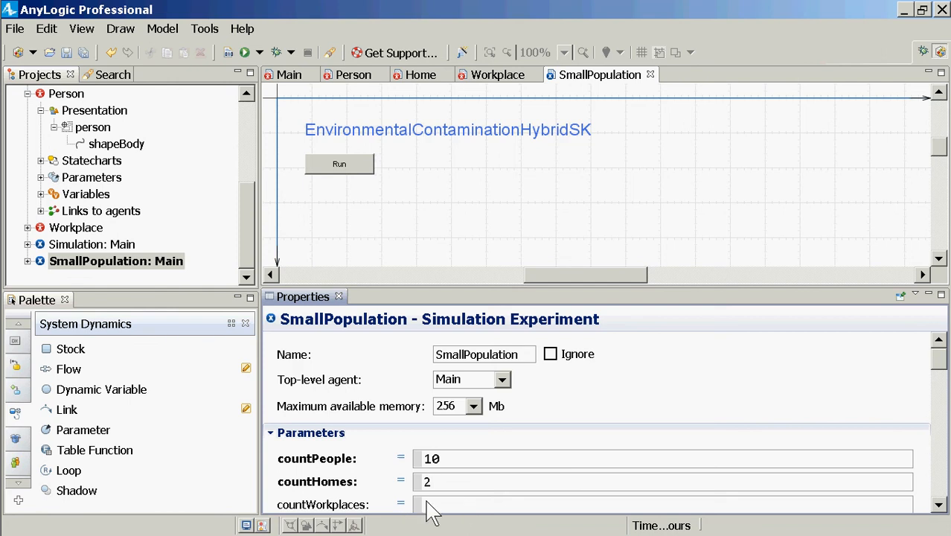
{"action": "scroll", "coordinate": [435, 504], "scroll_direction": "down", "scroll_amount": 4}
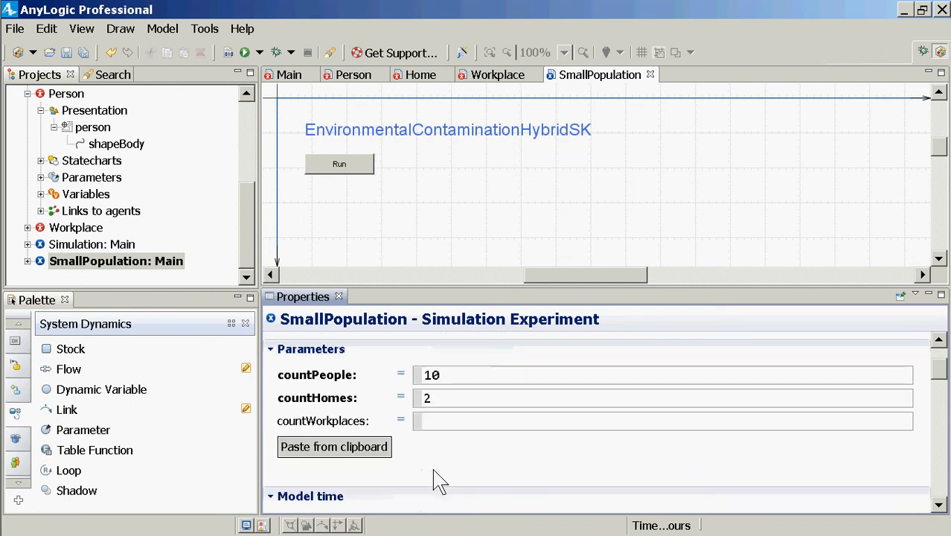
{"action": "left_click", "coordinate": [426, 421]}
{"action": "type", "text": "1"}
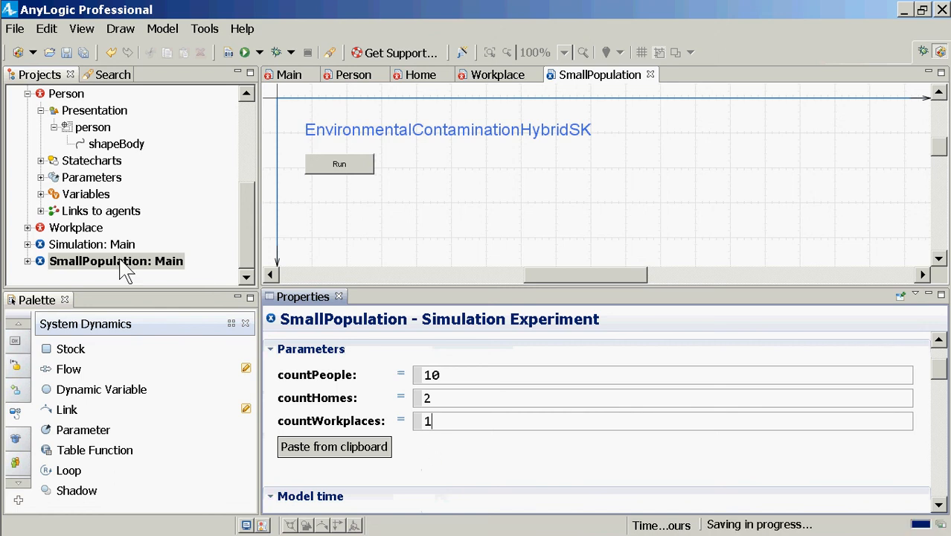
Run the SmallPopulation experiment, watch the people, homes and workplace in the animation, and close the run window
{"action": "left_click", "coordinate": [120, 261]}
{"action": "right_click", "coordinate": [121, 261]}
{"action": "left_click", "coordinate": [158, 462]}
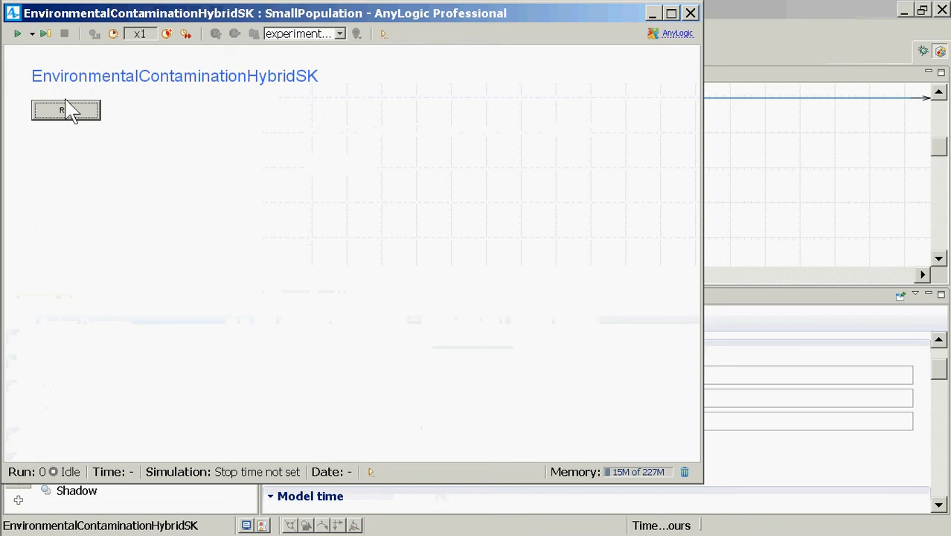
{"action": "left_click", "coordinate": [79, 113]}
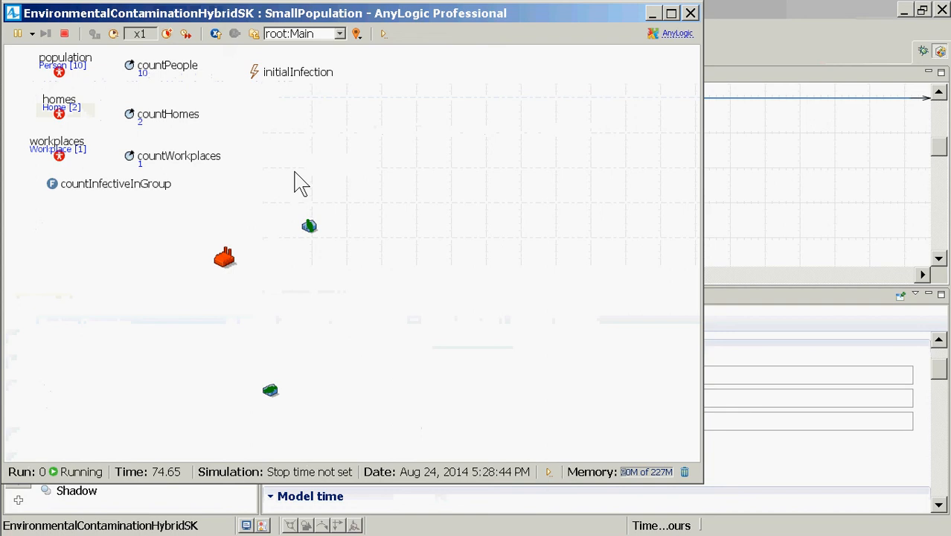
{"action": "left_click", "coordinate": [690, 13]}
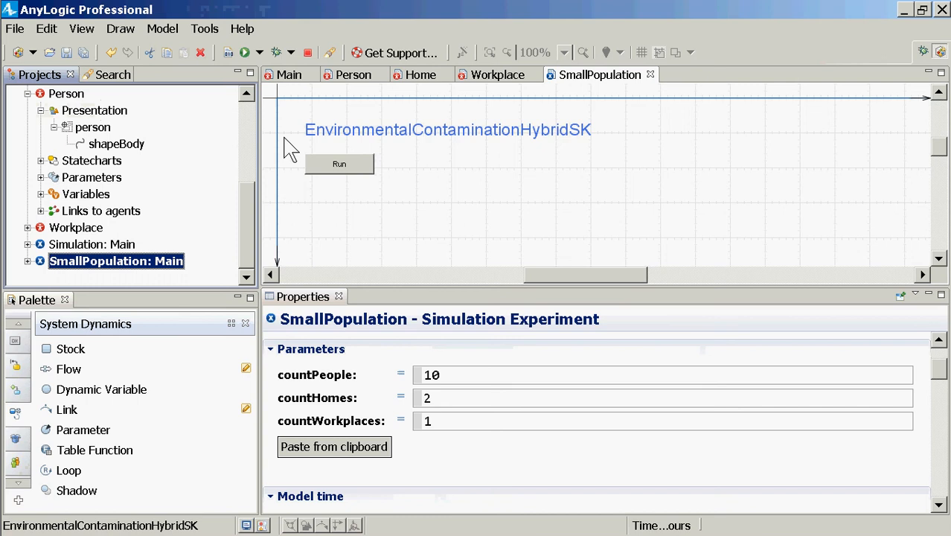
Compare the population parameters of the Simulation experiment with those of SmallPopulation, examining countWorkplaces
{"action": "left_click", "coordinate": [95, 245]}
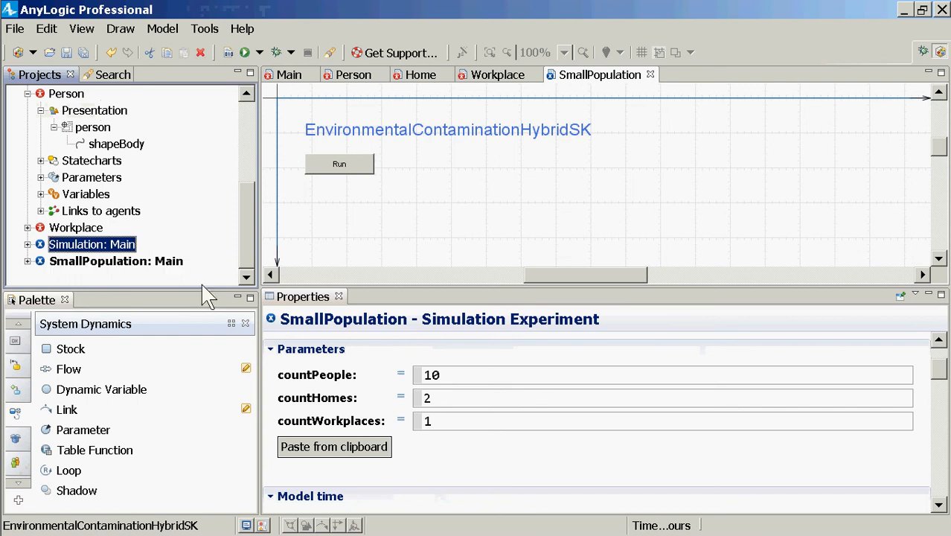
{"action": "left_click", "coordinate": [111, 262]}
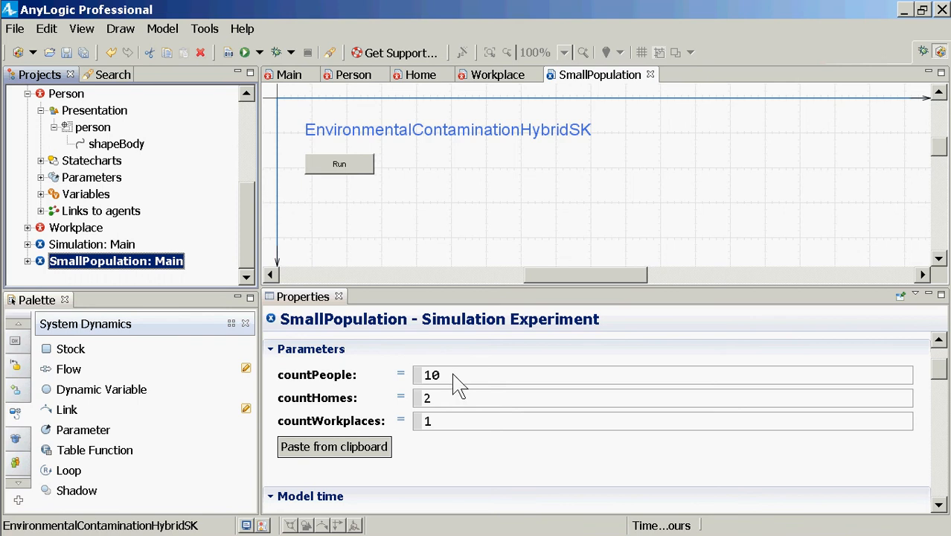
{"action": "left_click", "coordinate": [445, 423]}
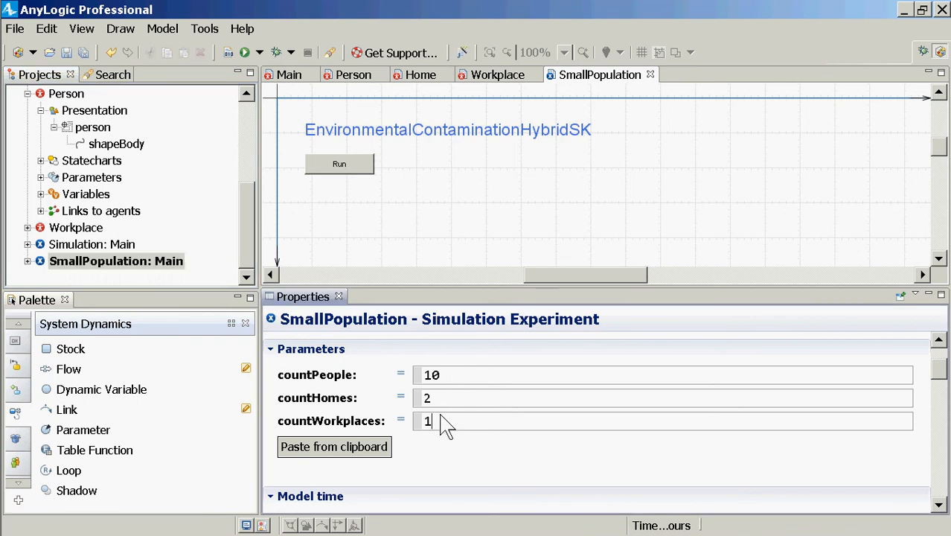
{"action": "double_click", "coordinate": [425, 421]}
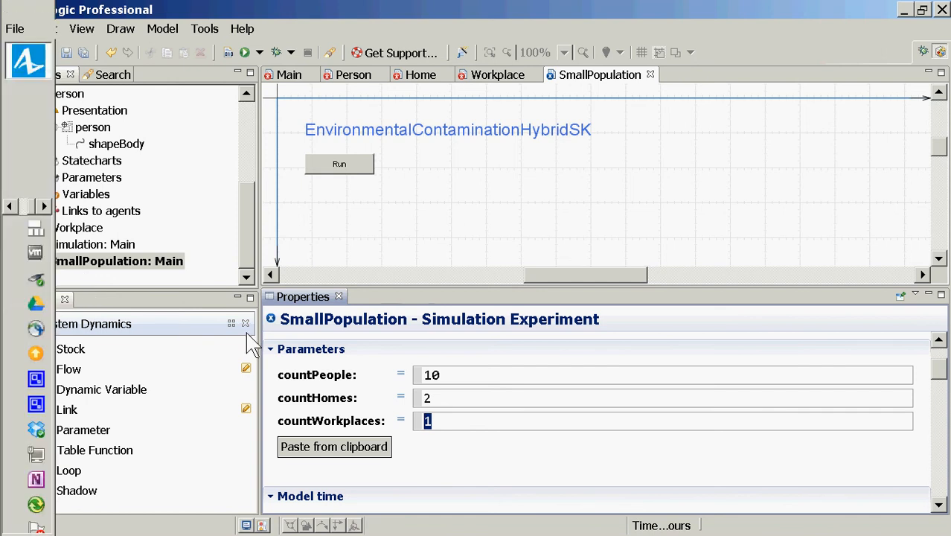
Rerun the SmallPopulation experiment, examine where the two homes and the workplace are placed, and close the run window
{"action": "left_click", "coordinate": [164, 260]}
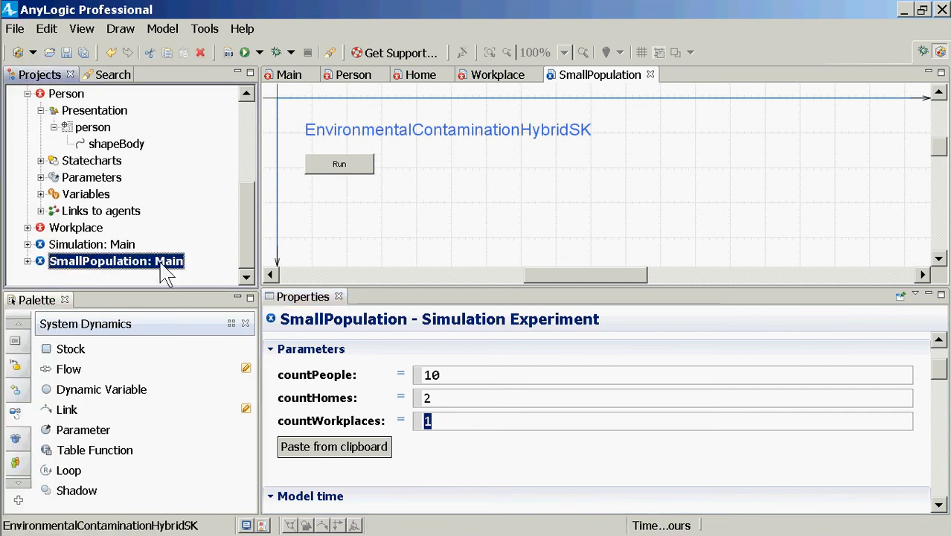
{"action": "right_click", "coordinate": [162, 261]}
{"action": "left_click", "coordinate": [219, 467]}
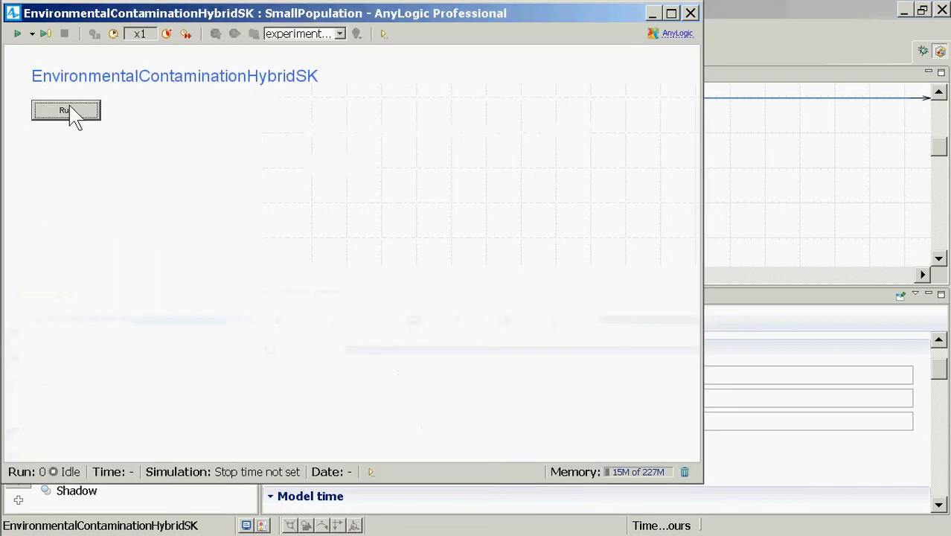
{"action": "left_click", "coordinate": [71, 115]}
{"action": "left_click_drag", "start_coordinate": [328, 229], "coordinate": [543, 175]}
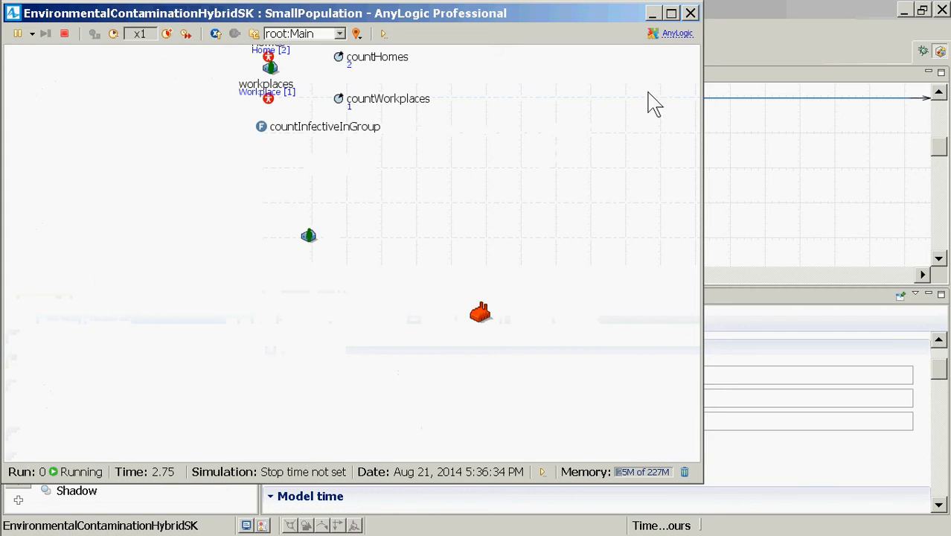
{"action": "left_click", "coordinate": [690, 14]}
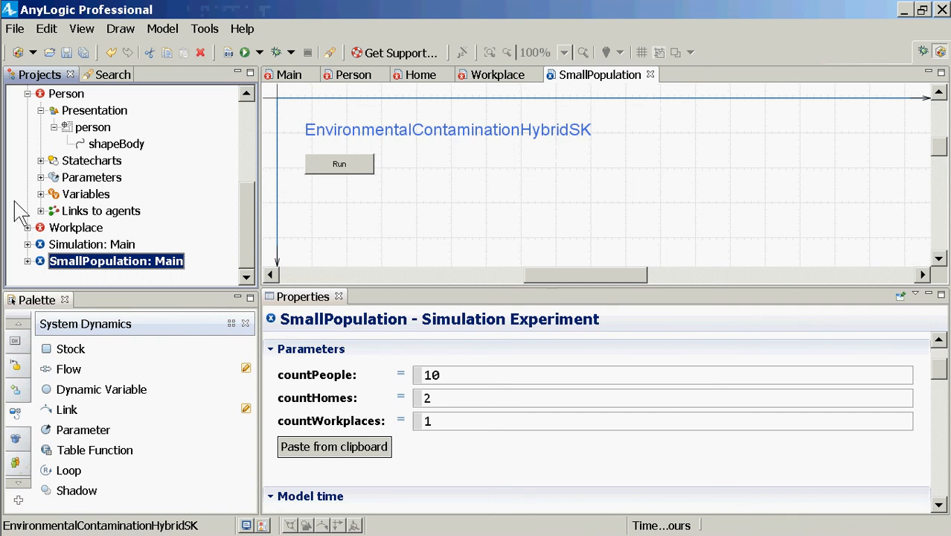
Open the Home agent type and select its whole pathogen stock-and-flow structure with both parameters
{"action": "left_click", "coordinate": [246, 137]}
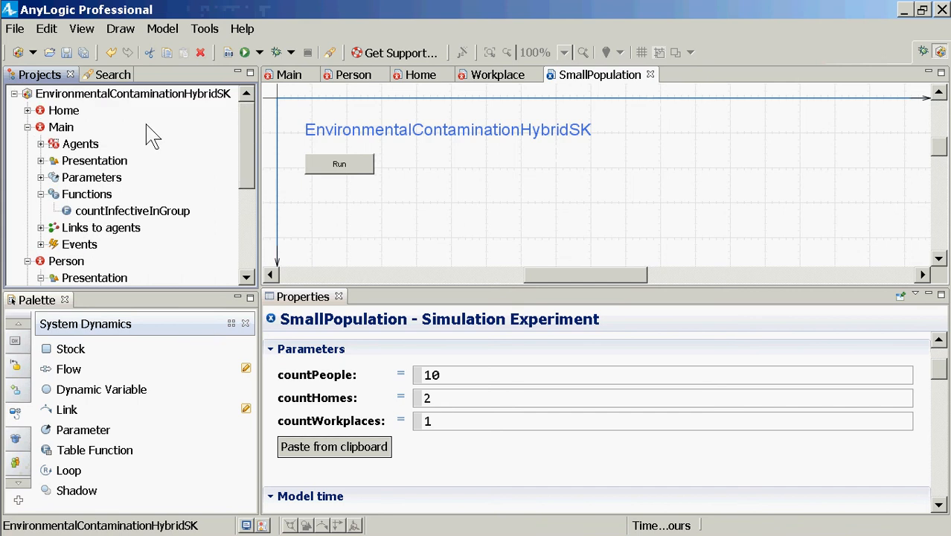
{"action": "left_click", "coordinate": [66, 112]}
{"action": "double_click", "coordinate": [66, 112]}
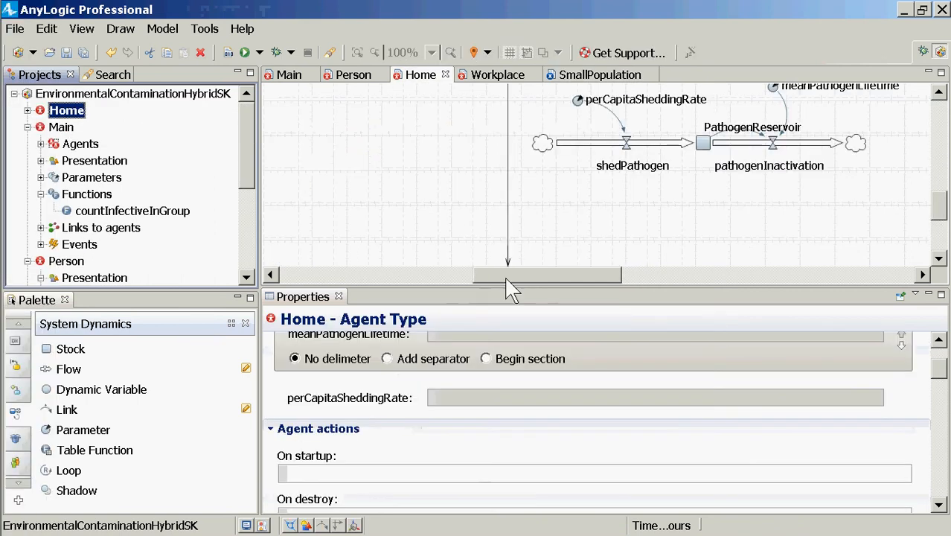
{"action": "left_click_drag", "start_coordinate": [506, 279], "coordinate": [627, 259]}
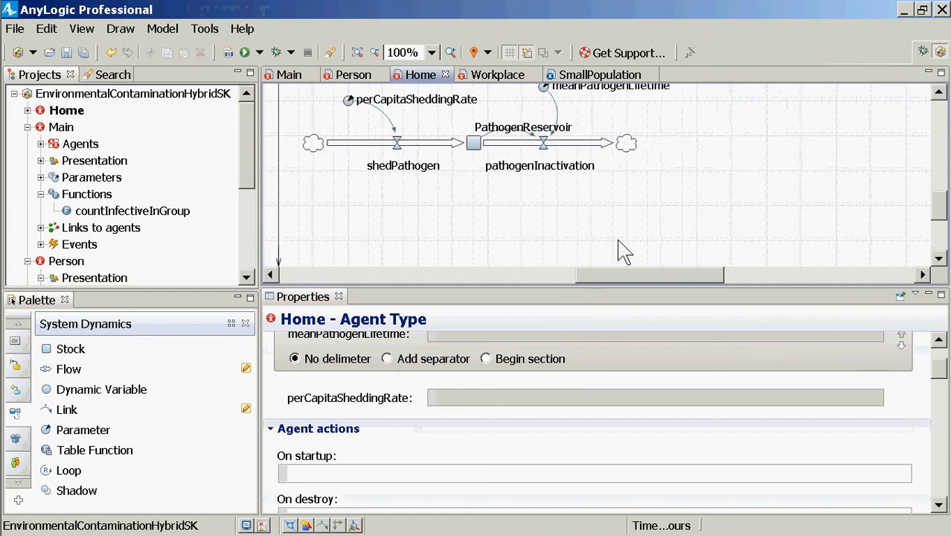
{"action": "scroll", "coordinate": [622, 250], "scroll_direction": "up", "scroll_amount": 3}
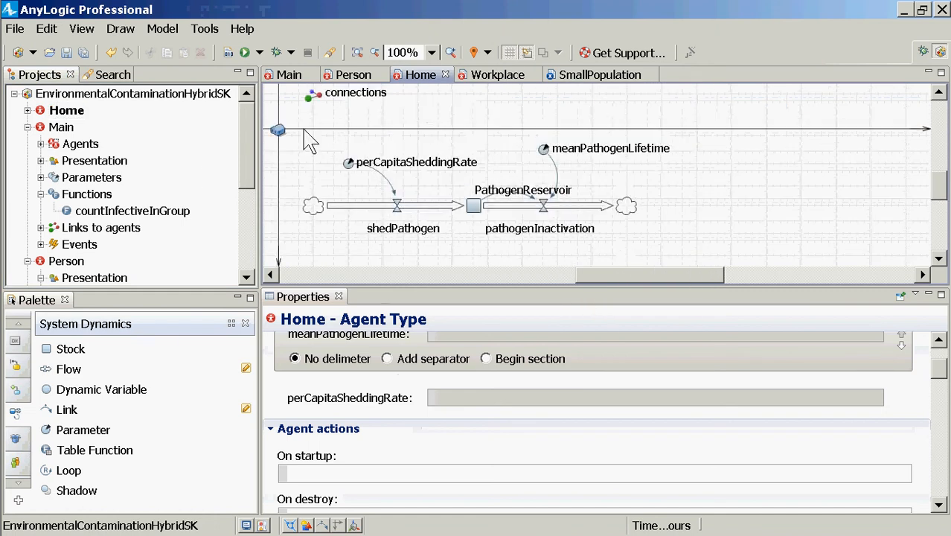
{"action": "left_click_drag", "start_coordinate": [293, 136], "coordinate": [741, 257]}
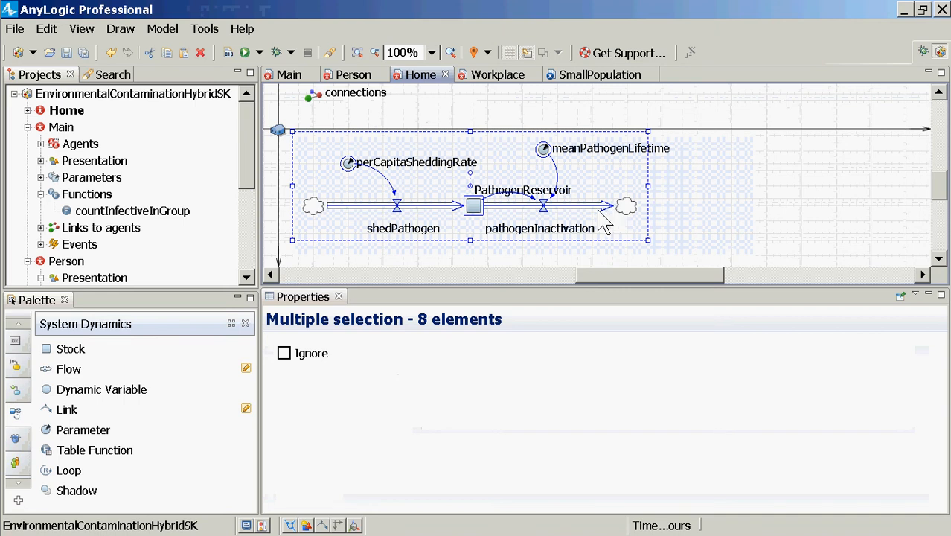
Collapse Person in the project tree and open the Workplace agent type to check its diagram
{"action": "mouse_move", "coordinate": [6, 119]}
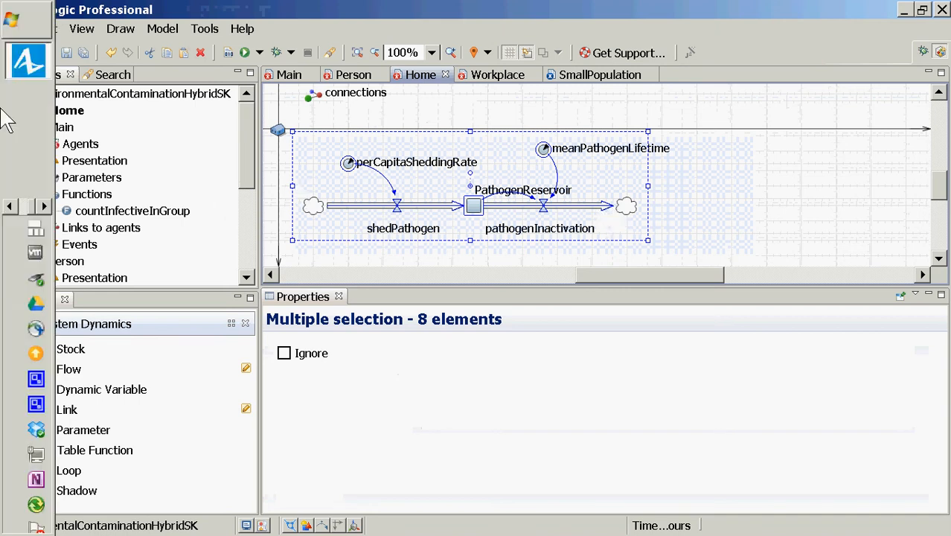
{"action": "left_click", "coordinate": [27, 261]}
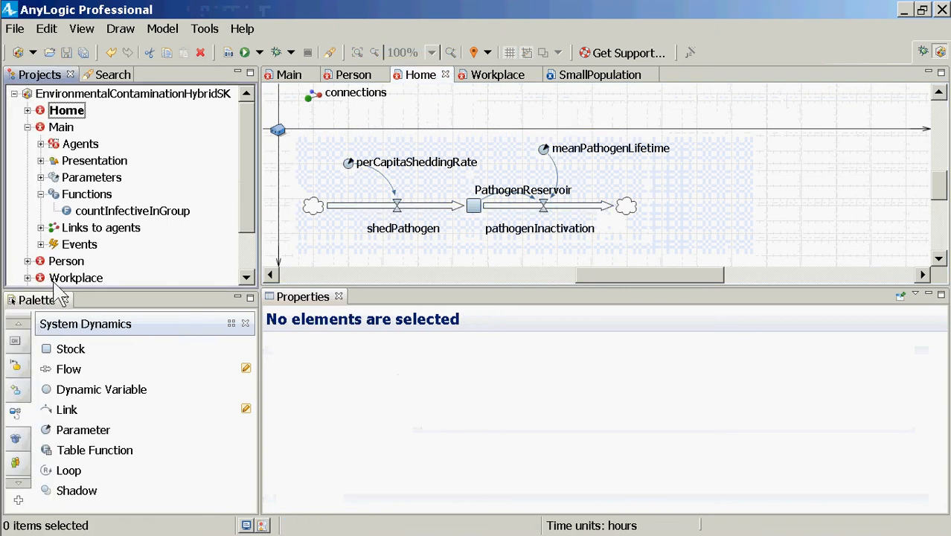
{"action": "left_click", "coordinate": [55, 286]}
{"action": "double_click", "coordinate": [57, 285]}
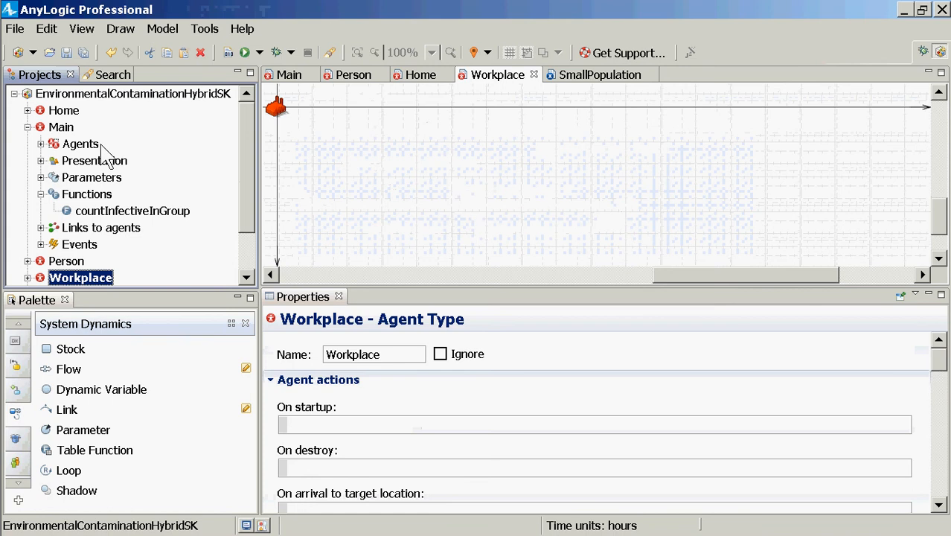
Copy Home's PathogenReservoir stock, both flows, their links and both parameters into the Workplace agent type
{"action": "left_click", "coordinate": [52, 112]}
{"action": "double_click", "coordinate": [52, 112]}
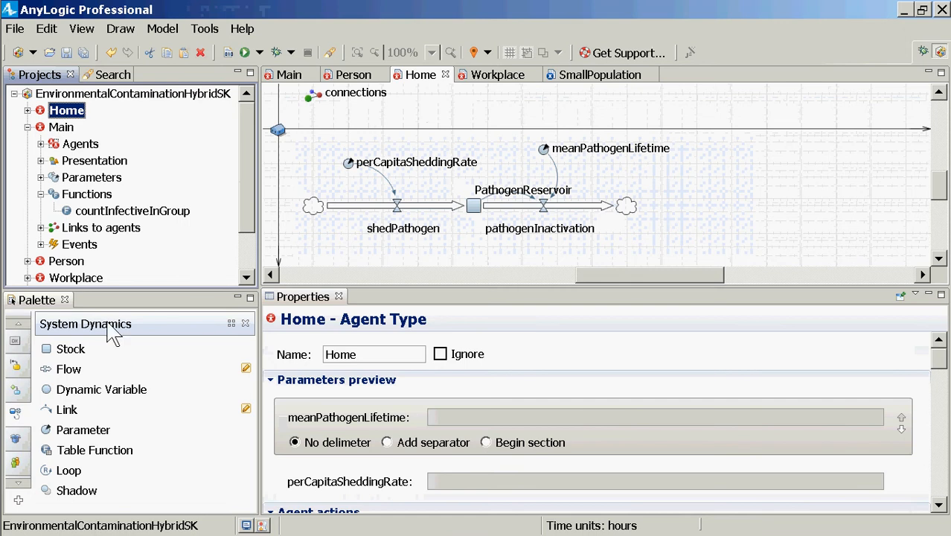
{"action": "left_click", "coordinate": [488, 183]}
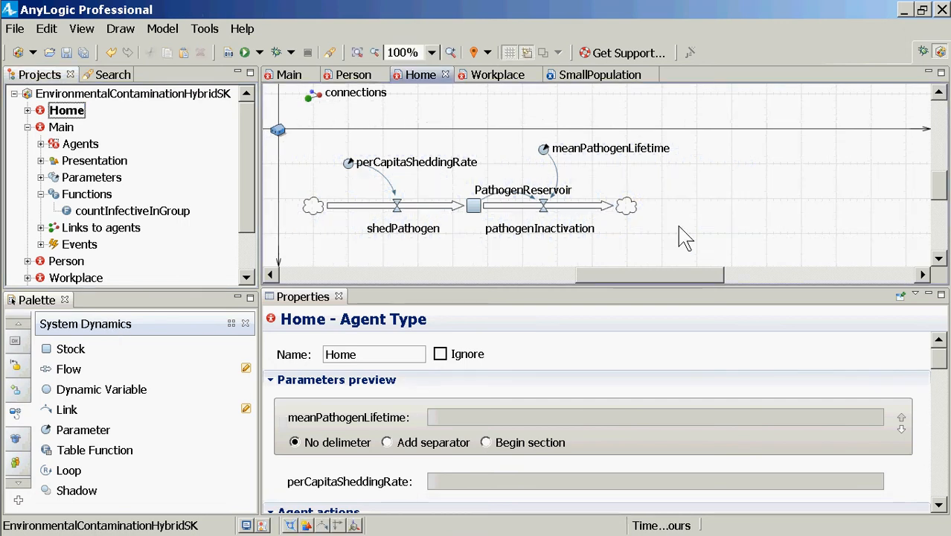
{"action": "key", "text": "ctrl+a"}
{"action": "left_click_drag", "start_coordinate": [697, 254], "coordinate": [296, 136]}
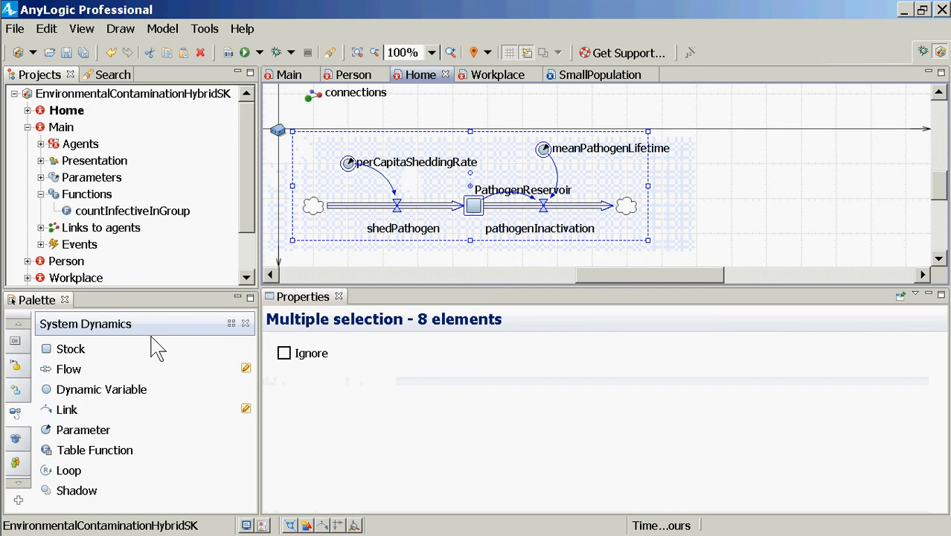
{"action": "left_click", "coordinate": [250, 242]}
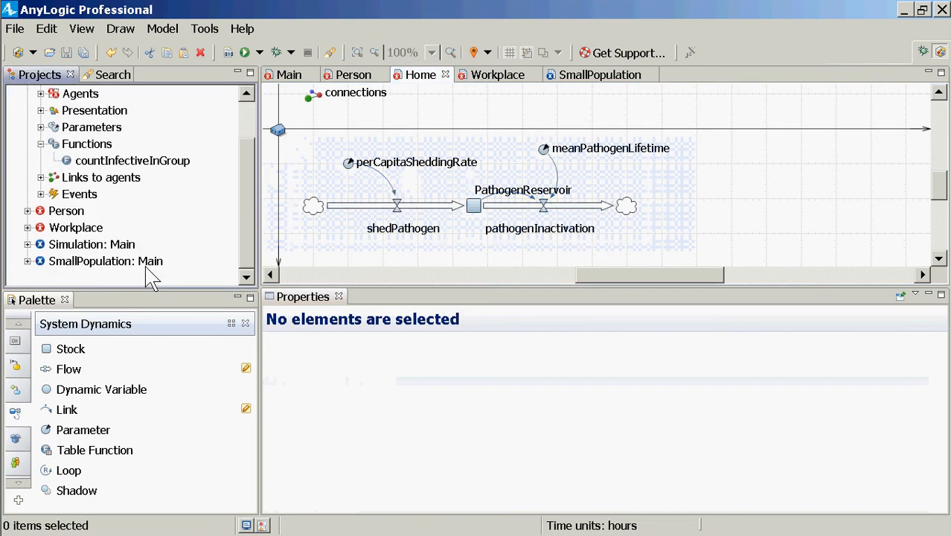
{"action": "double_click", "coordinate": [81, 228]}
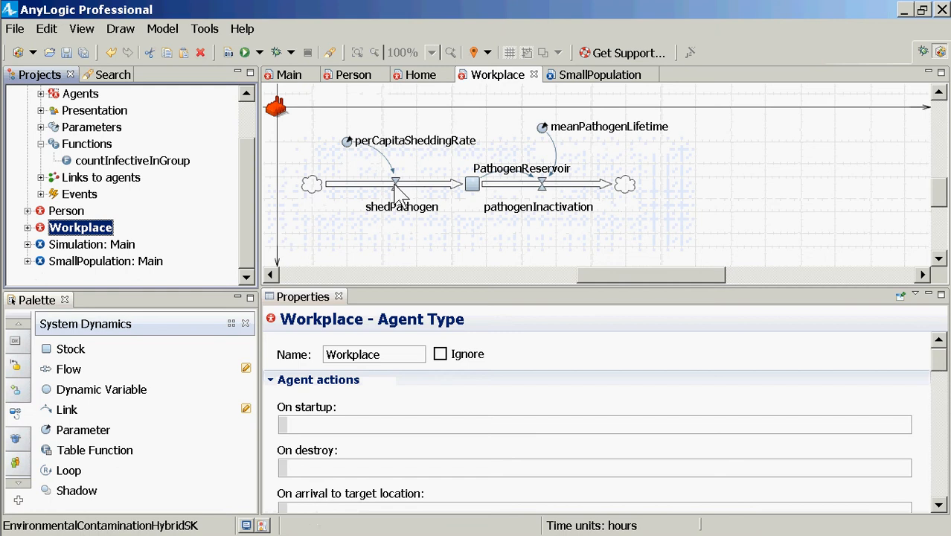
Check the full formula of the shedPathogen flow in Workplace, and save and build the model
{"action": "left_click", "coordinate": [400, 208]}
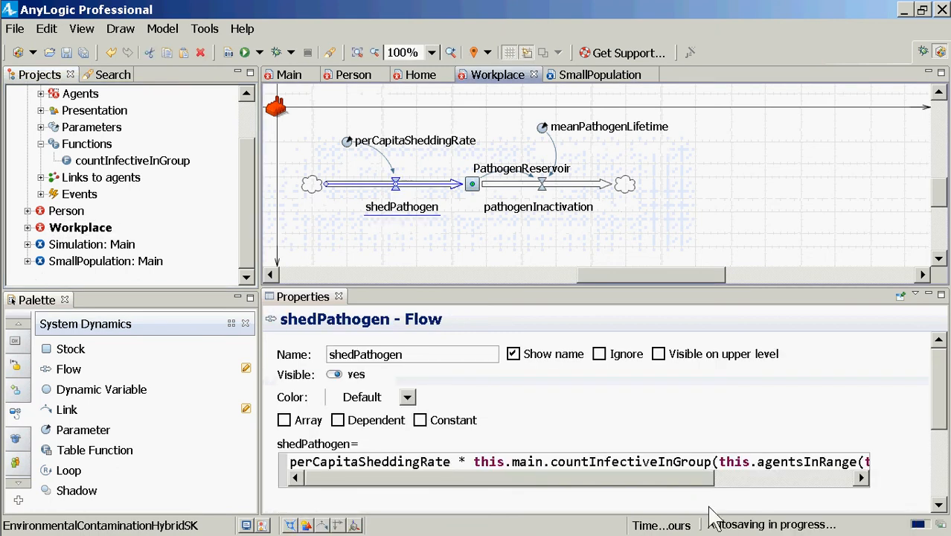
{"action": "left_click_drag", "start_coordinate": [682, 479], "coordinate": [818, 480]}
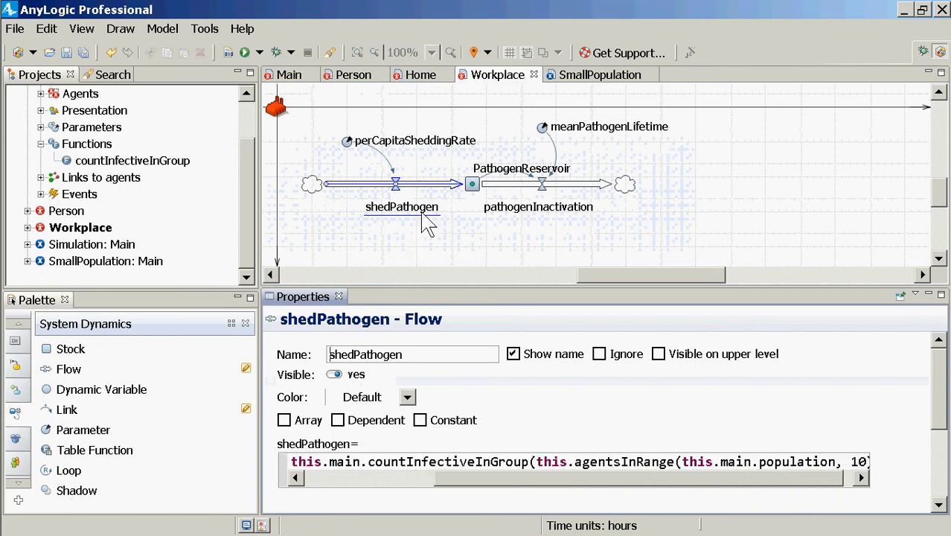
{"action": "left_click", "coordinate": [772, 461]}
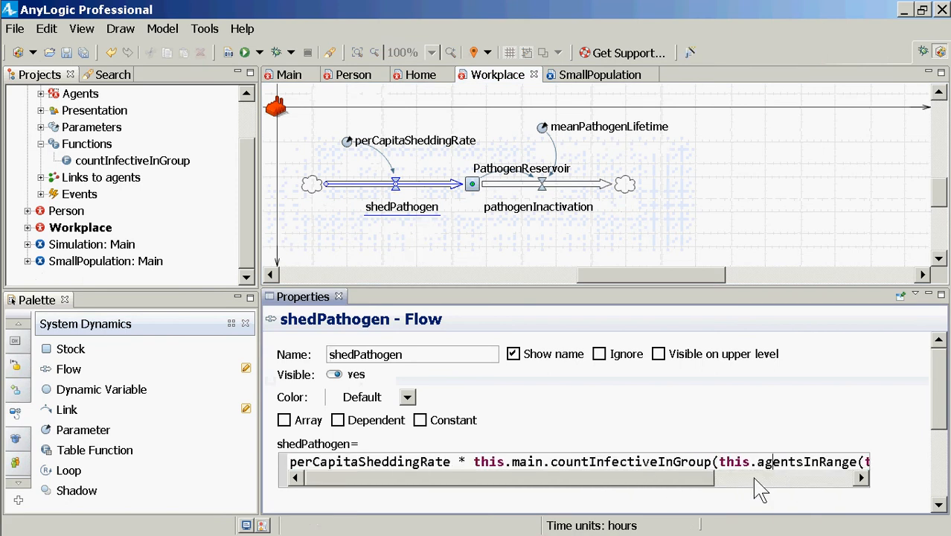
{"action": "left_click_drag", "start_coordinate": [675, 478], "coordinate": [699, 479]}
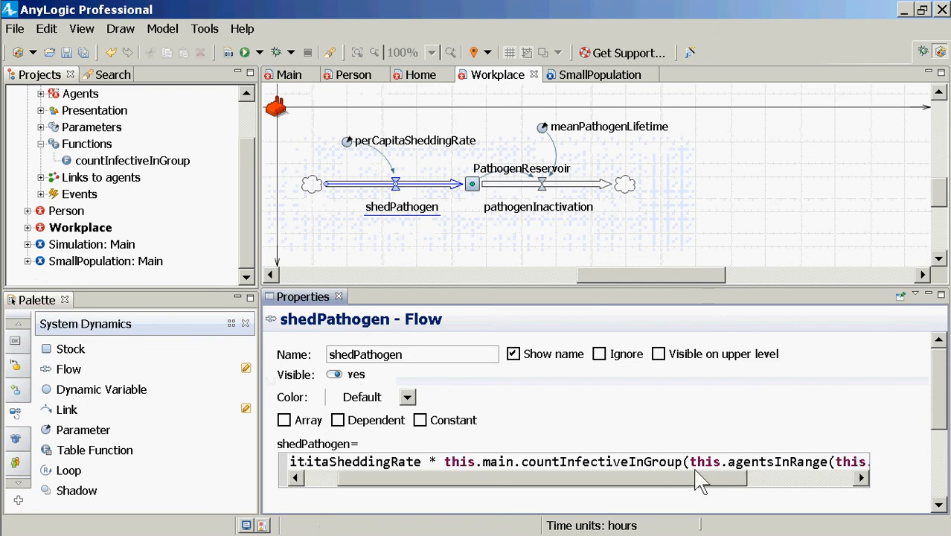
{"action": "key", "text": "ctrl+s"}
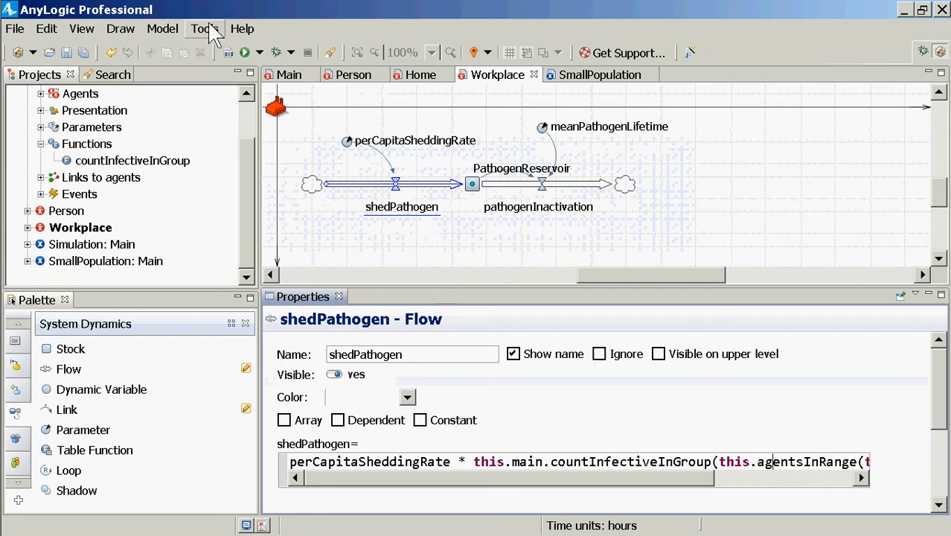
{"action": "left_click", "coordinate": [228, 53]}
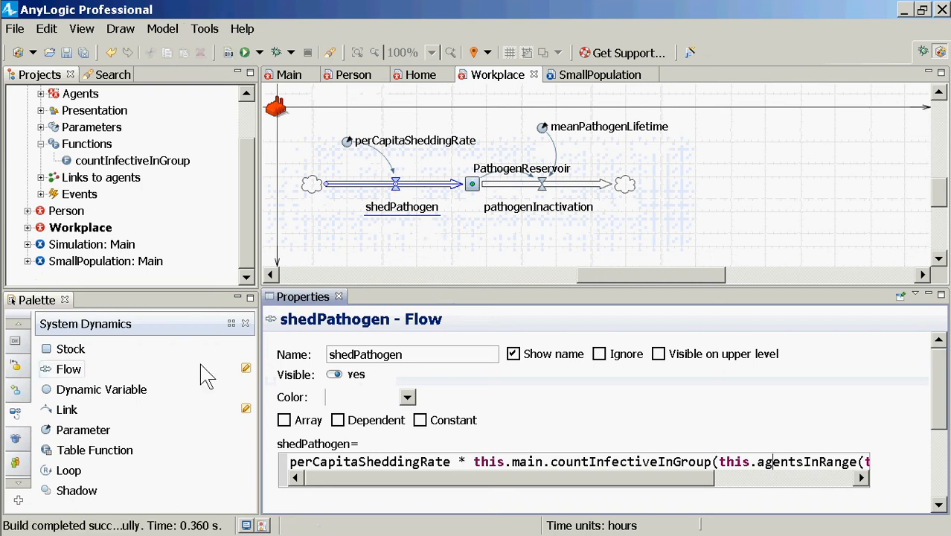
Launch the SmallPopulation experiment and start the simulation run
{"action": "left_click", "coordinate": [134, 262]}
{"action": "right_click", "coordinate": [134, 267]}
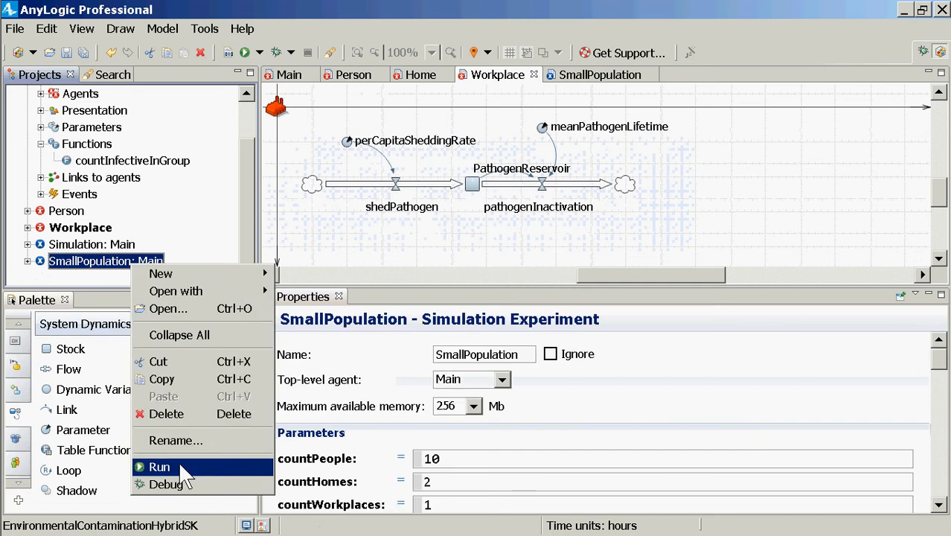
{"action": "left_click", "coordinate": [178, 461]}
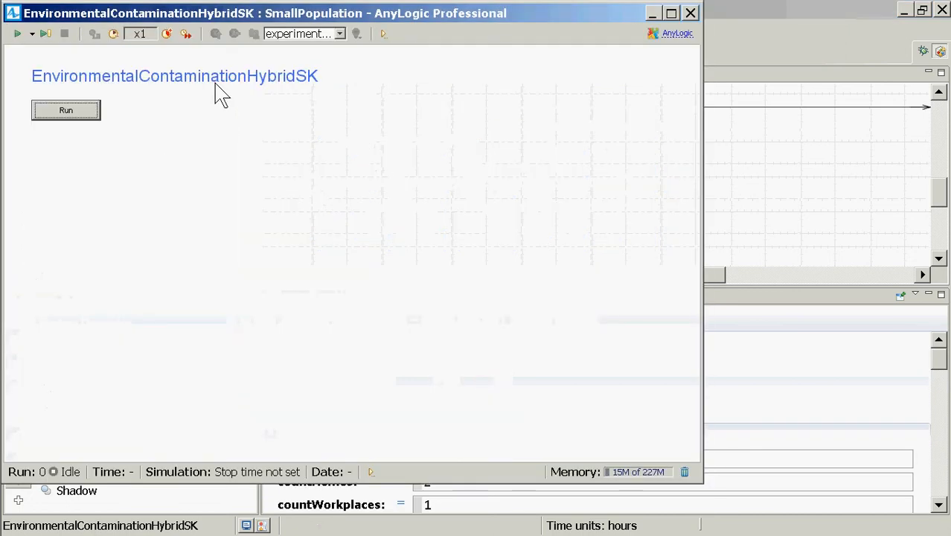
{"action": "left_click", "coordinate": [64, 110]}
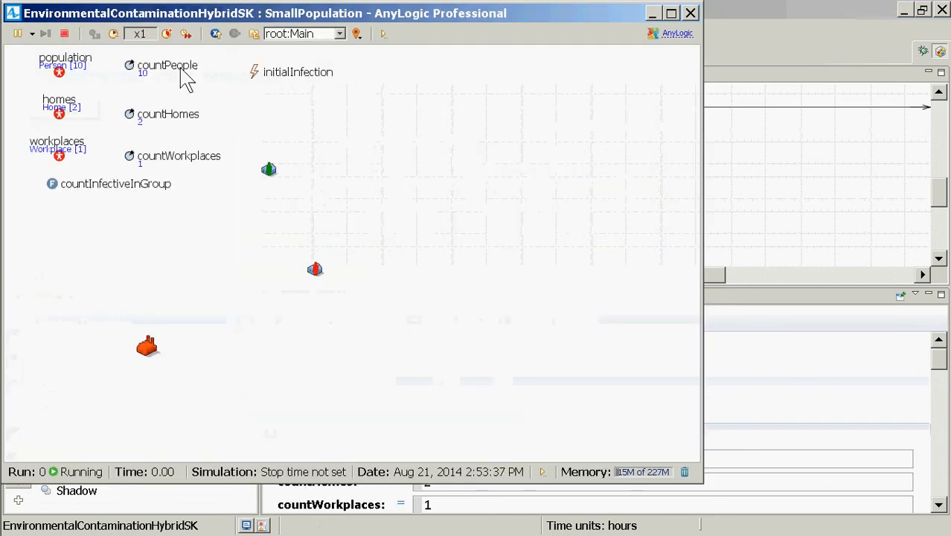
Display the first home agent, homes[0], in the running simulation and speed the run up to x5
{"action": "left_click", "coordinate": [318, 35]}
{"action": "left_click", "coordinate": [313, 60]}
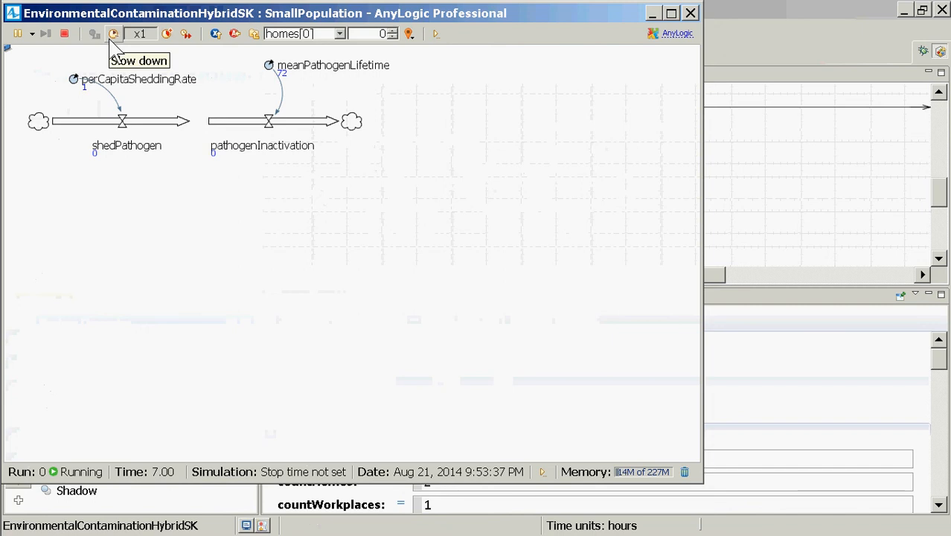
{"action": "left_click", "coordinate": [166, 33]}
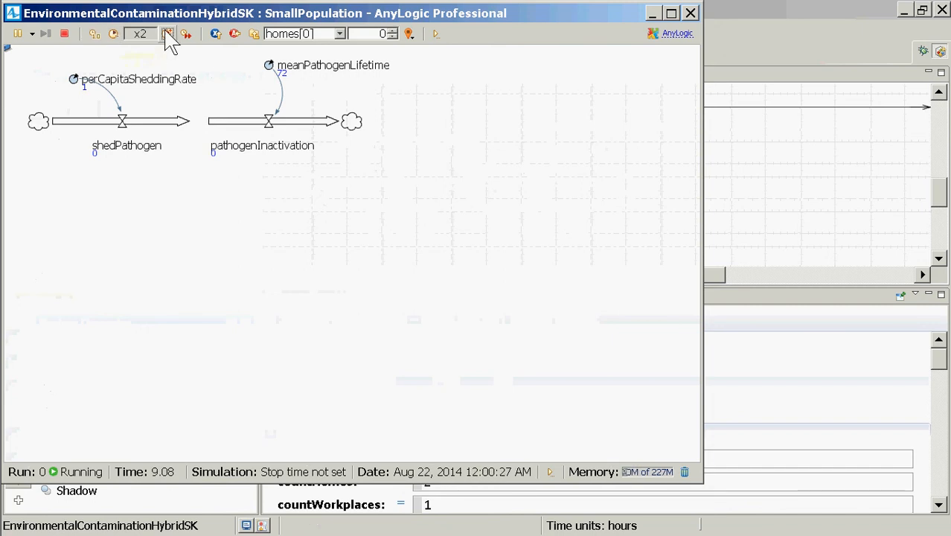
{"action": "left_click", "coordinate": [166, 34]}
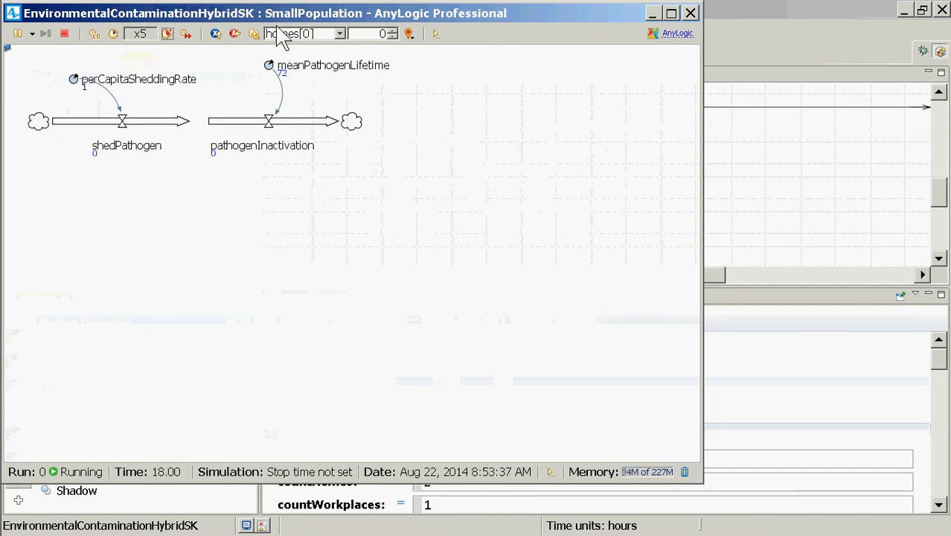
Return to the root Main agent and display the statecharts of the first person, population[0]
{"action": "left_click", "coordinate": [257, 35]}
{"action": "left_click", "coordinate": [292, 35]}
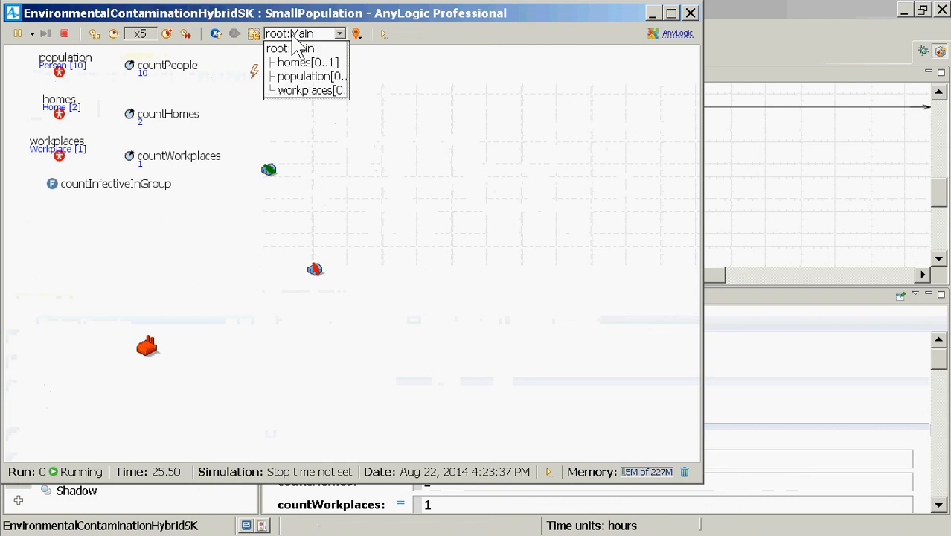
{"action": "left_click", "coordinate": [306, 77]}
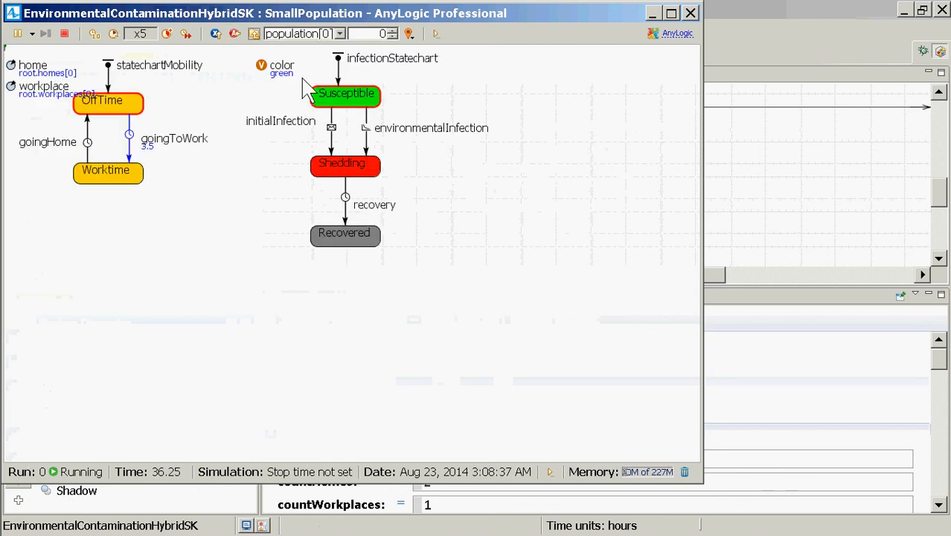
Inspect the first workplace's pathogen flows in the running simulation at larger scale, and close the run
{"action": "left_click", "coordinate": [255, 34]}
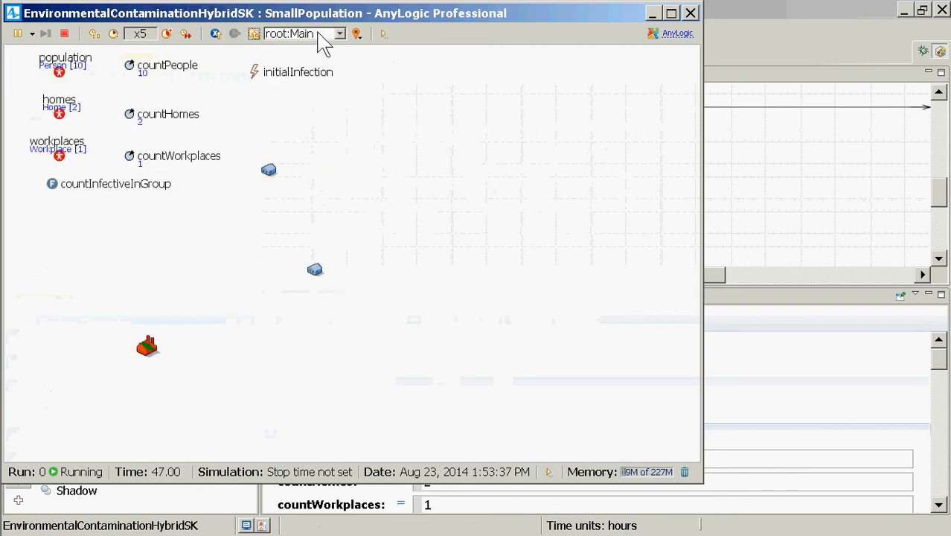
{"action": "left_click", "coordinate": [339, 34]}
{"action": "left_click", "coordinate": [316, 91]}
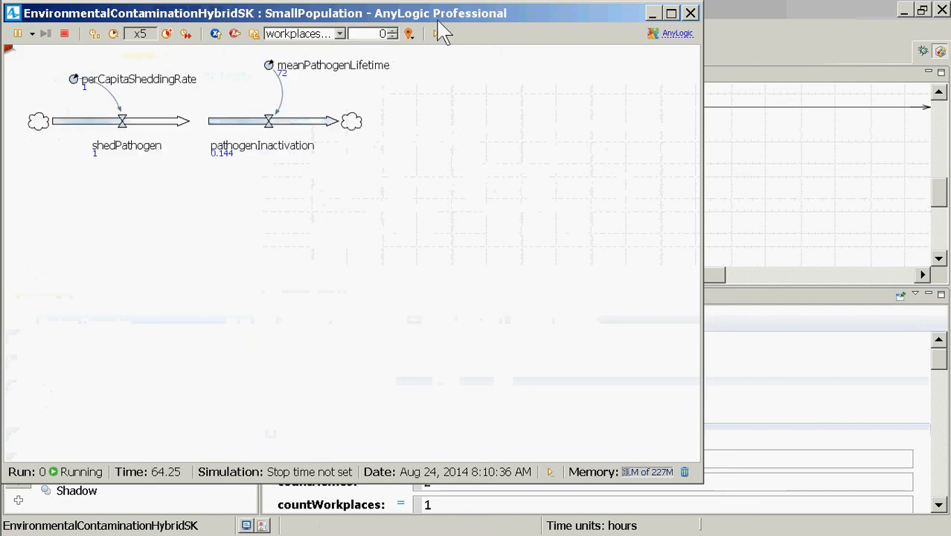
{"action": "scroll", "coordinate": [293, 165], "scroll_direction": "up", "scroll_amount": 5}
{"action": "scroll", "coordinate": [291, 165], "scroll_direction": "down", "scroll_amount": 3}
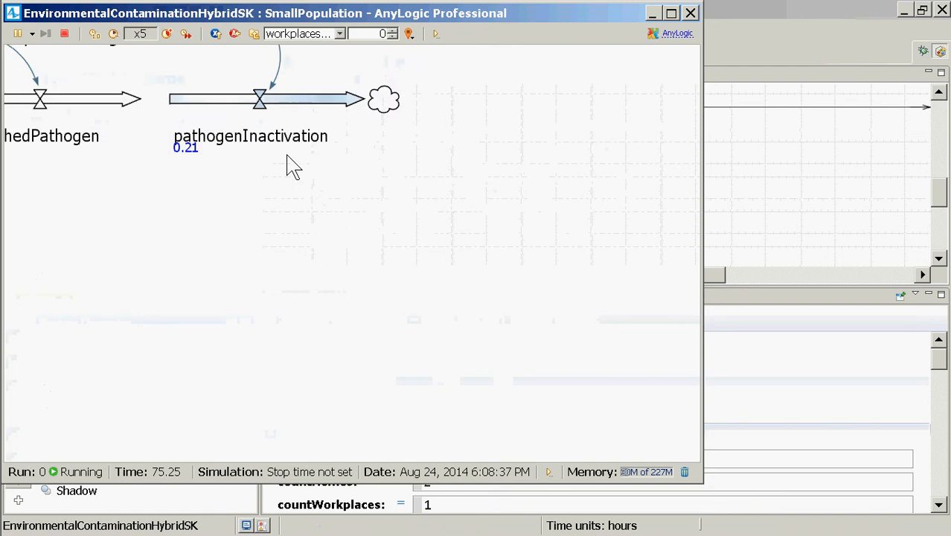
{"action": "left_click_drag", "start_coordinate": [158, 115], "coordinate": [190, 154]}
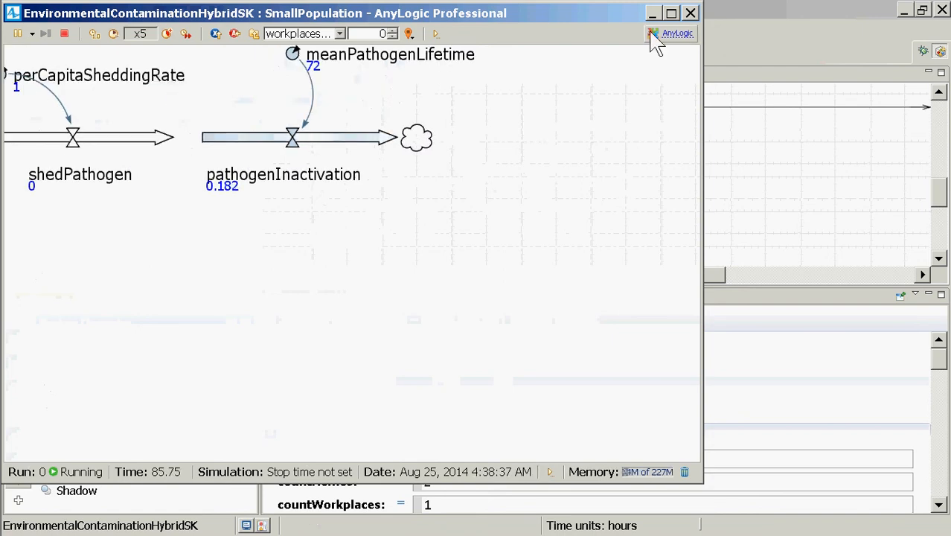
{"action": "left_click", "coordinate": [691, 13]}
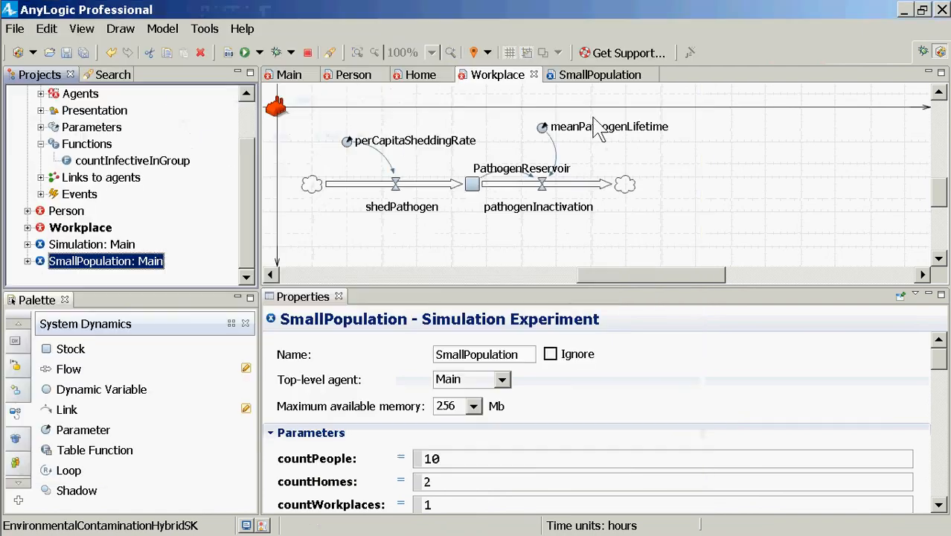
Make the PathogenReservoir stock visible in both the Workplace and Home agent types, and save the model
{"action": "left_click", "coordinate": [478, 200]}
{"action": "left_click", "coordinate": [472, 186]}
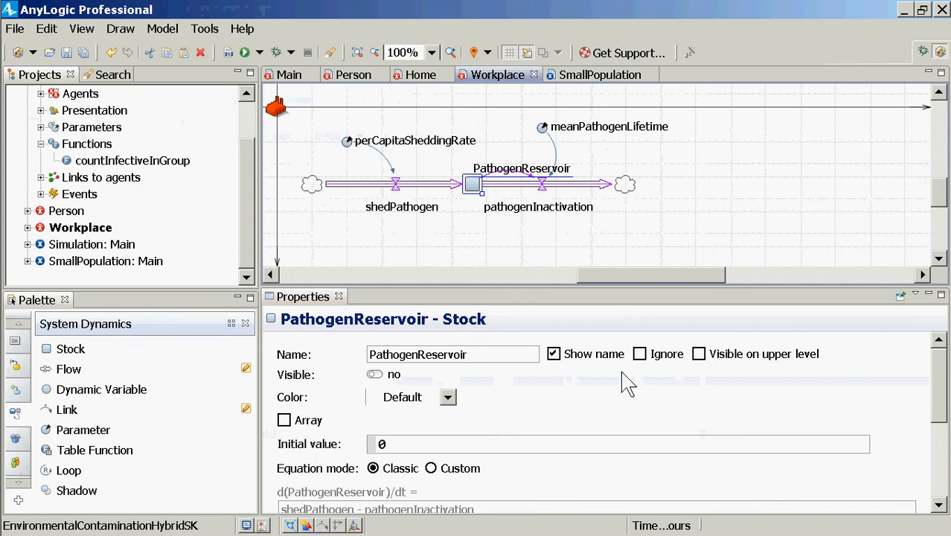
{"action": "left_click", "coordinate": [374, 374]}
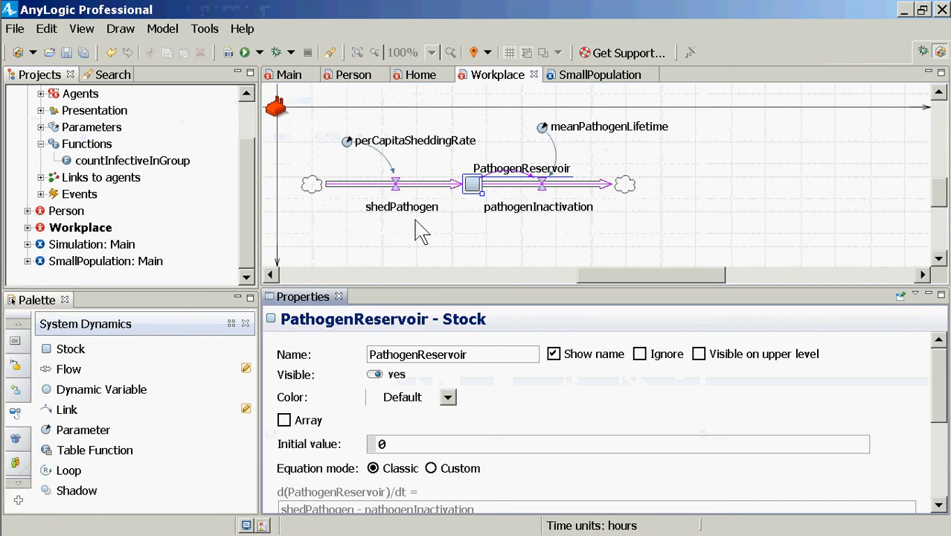
{"action": "left_click", "coordinate": [409, 74]}
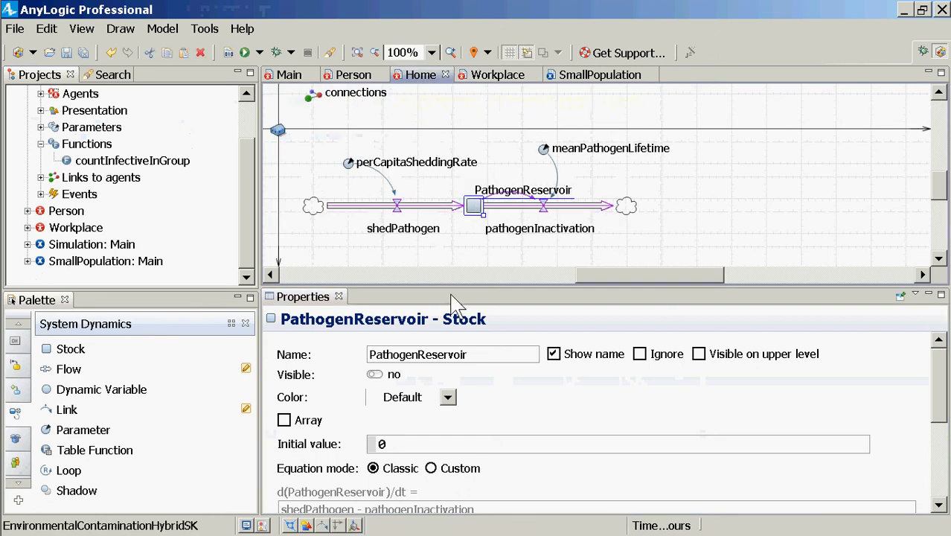
{"action": "left_click", "coordinate": [376, 375]}
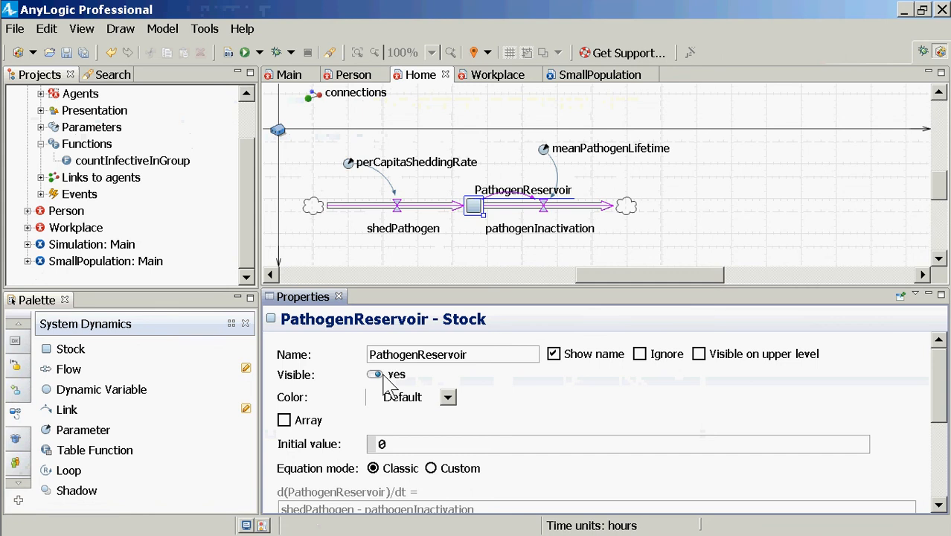
Run the SmallPopulation experiment again and pause the simulation shortly after it starts
{"action": "left_click", "coordinate": [96, 262]}
{"action": "right_click", "coordinate": [93, 261]}
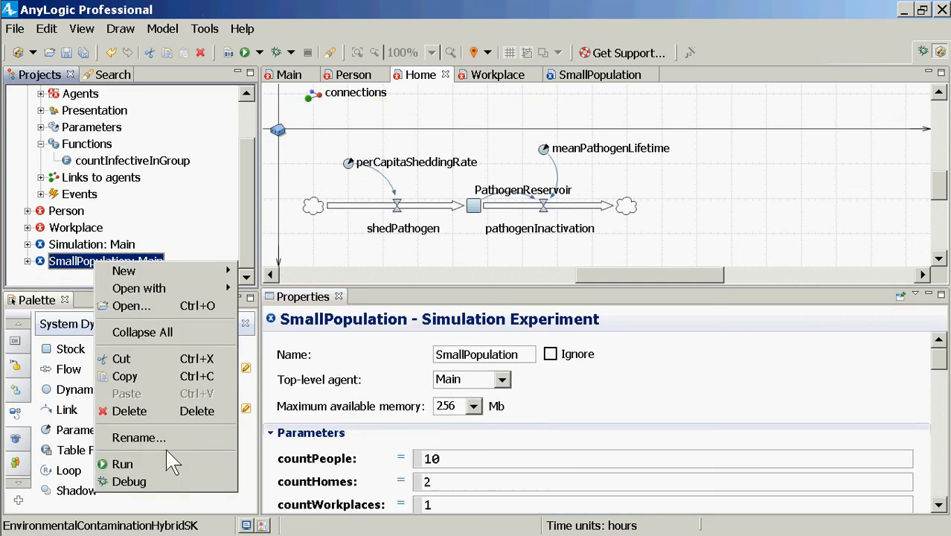
{"action": "left_click", "coordinate": [163, 453]}
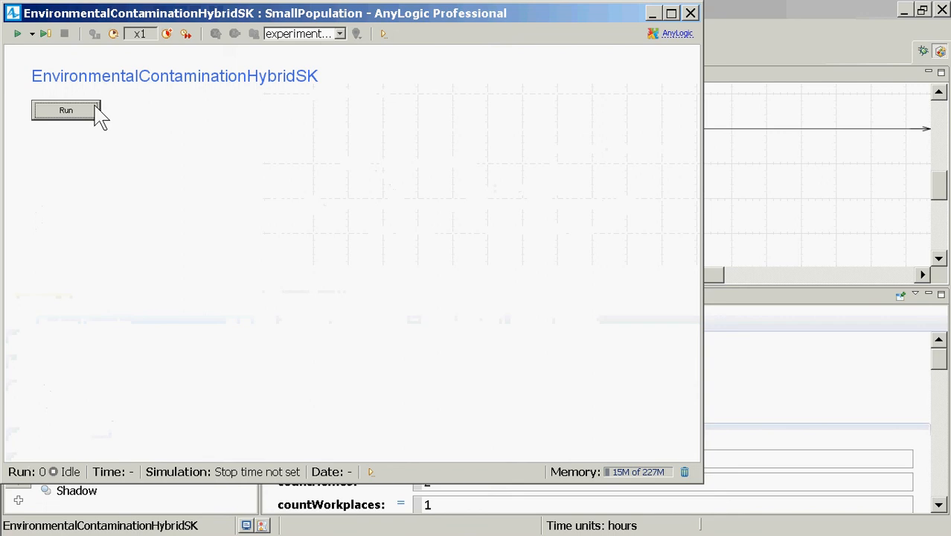
{"action": "left_click", "coordinate": [97, 115]}
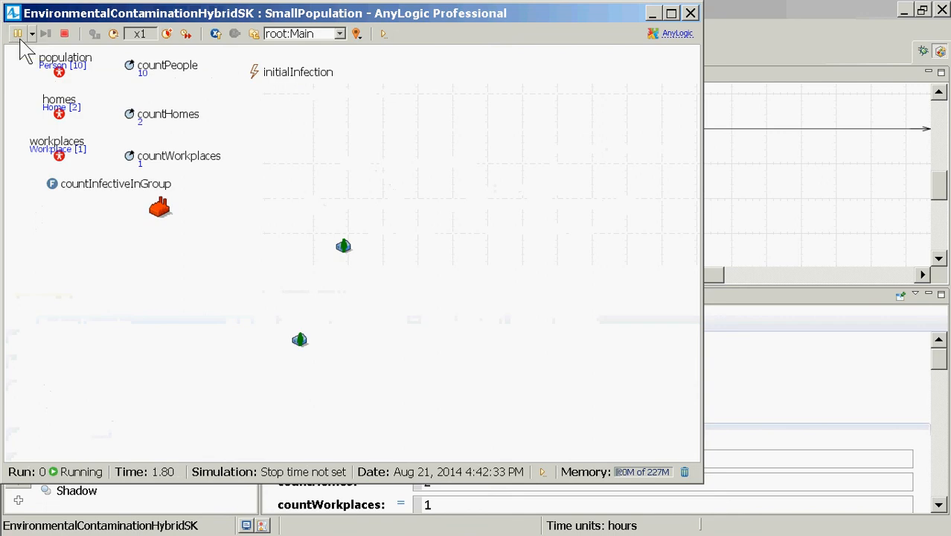
{"action": "left_click", "coordinate": [18, 34]}
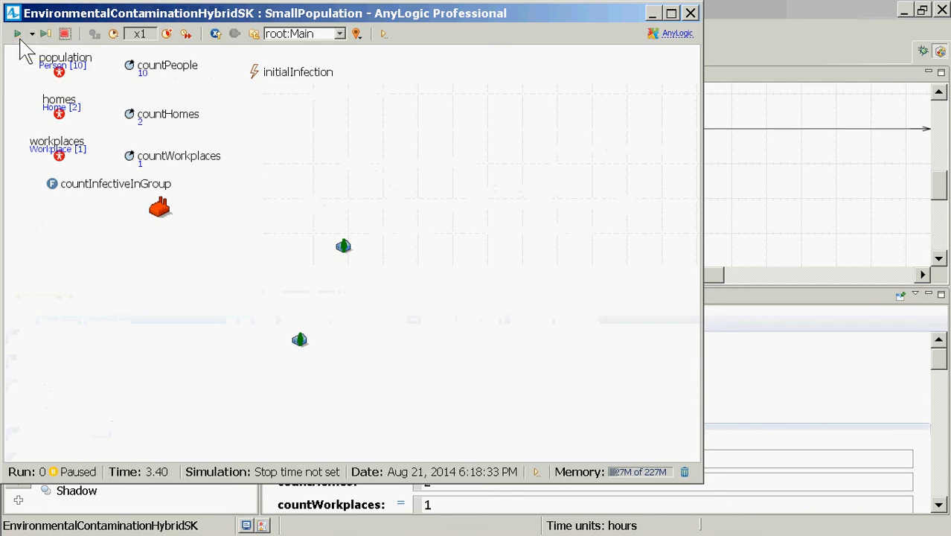
Display homes[1] in the paused run and inspect its PathogenReservoir as a chart, closing the inspection window when done
{"action": "left_click", "coordinate": [339, 33]}
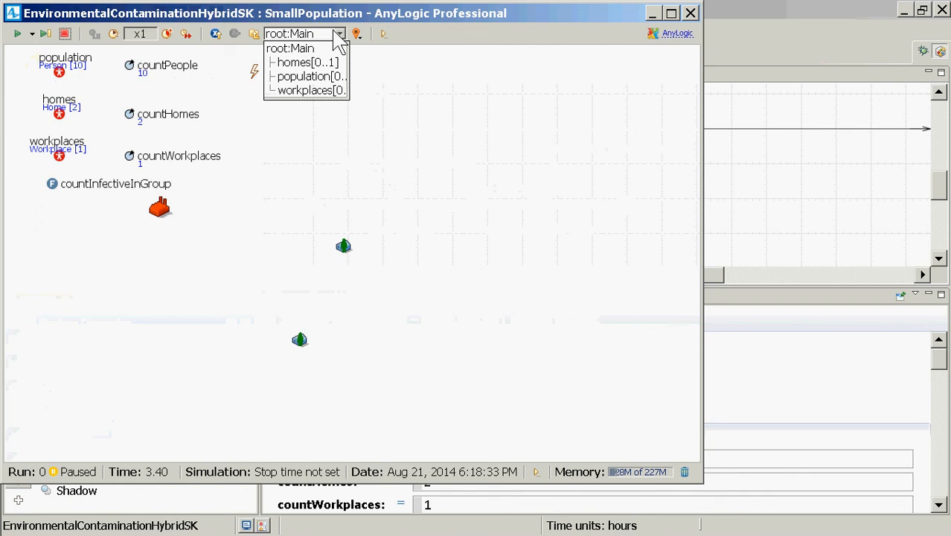
{"action": "left_click", "coordinate": [332, 64]}
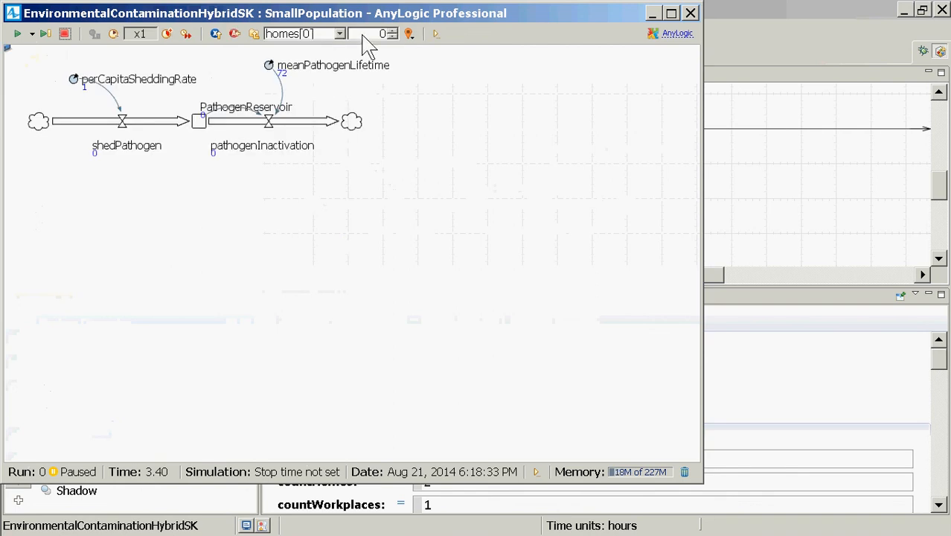
{"action": "left_click", "coordinate": [393, 30]}
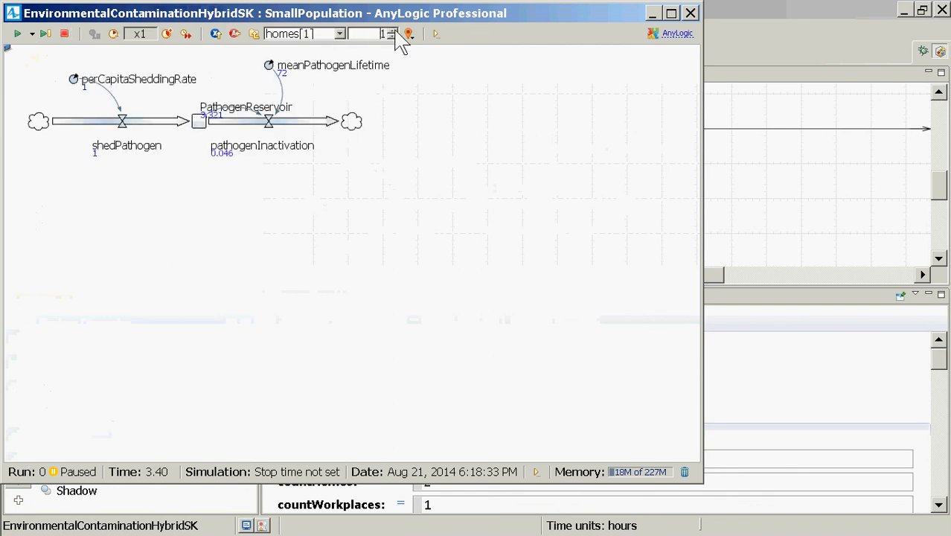
{"action": "left_click", "coordinate": [199, 122]}
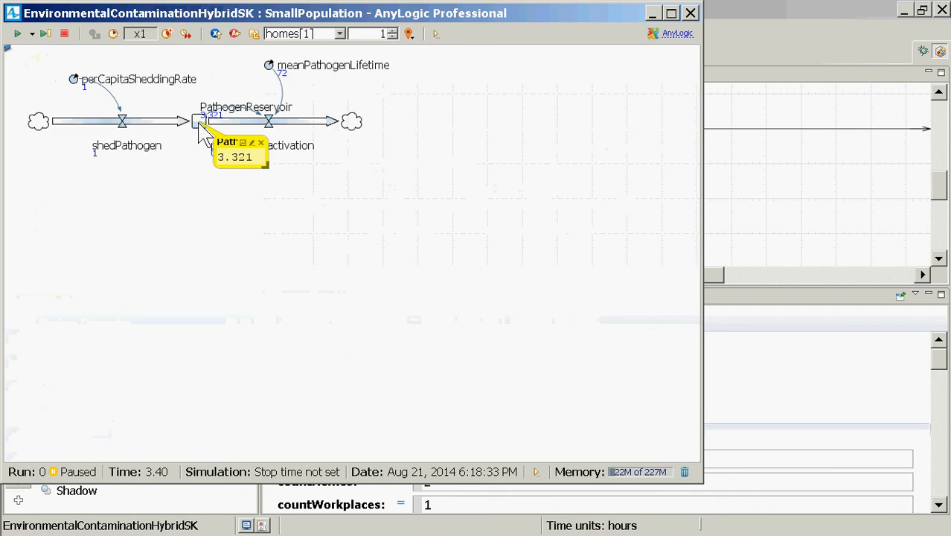
{"action": "left_click", "coordinate": [250, 142]}
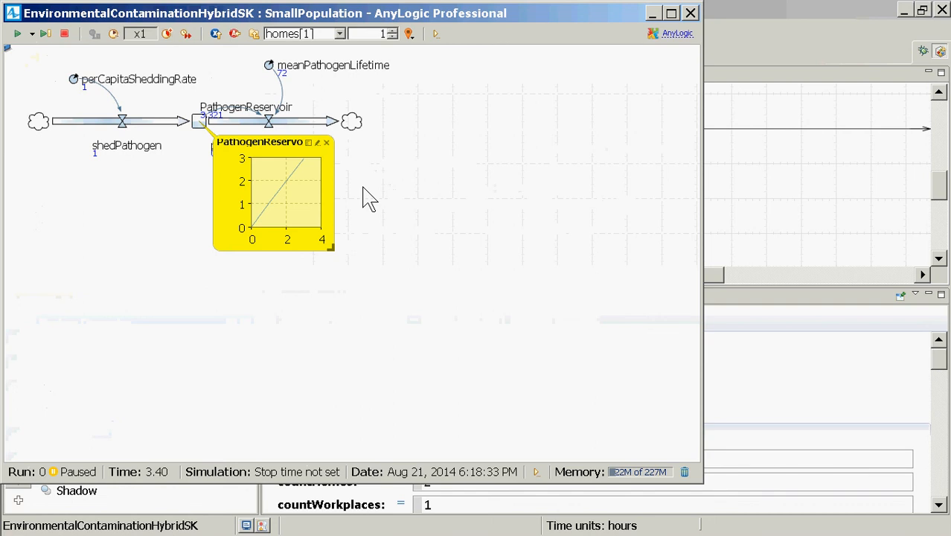
{"action": "left_click", "coordinate": [326, 142]}
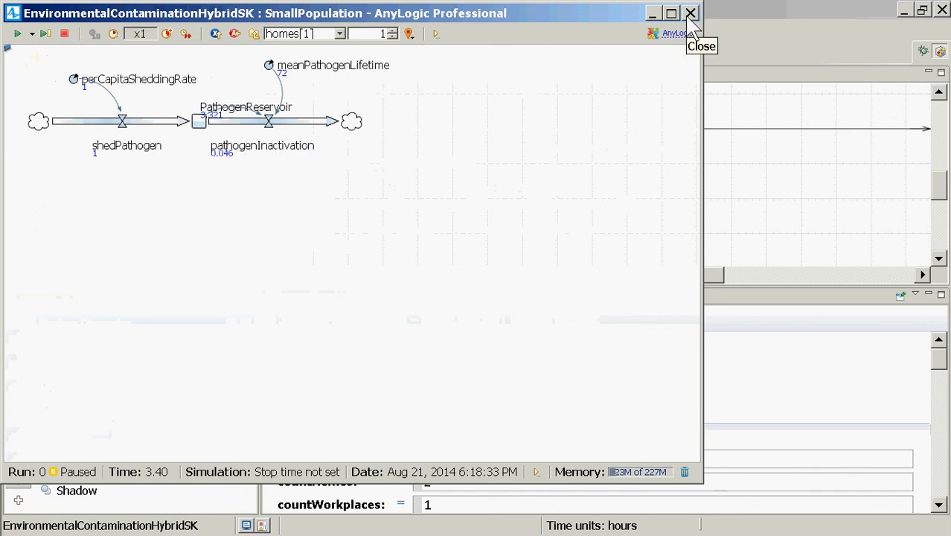
Resume the simulation and compare the pathogen values of homes[0] and homes[1]
{"action": "left_click", "coordinate": [18, 35]}
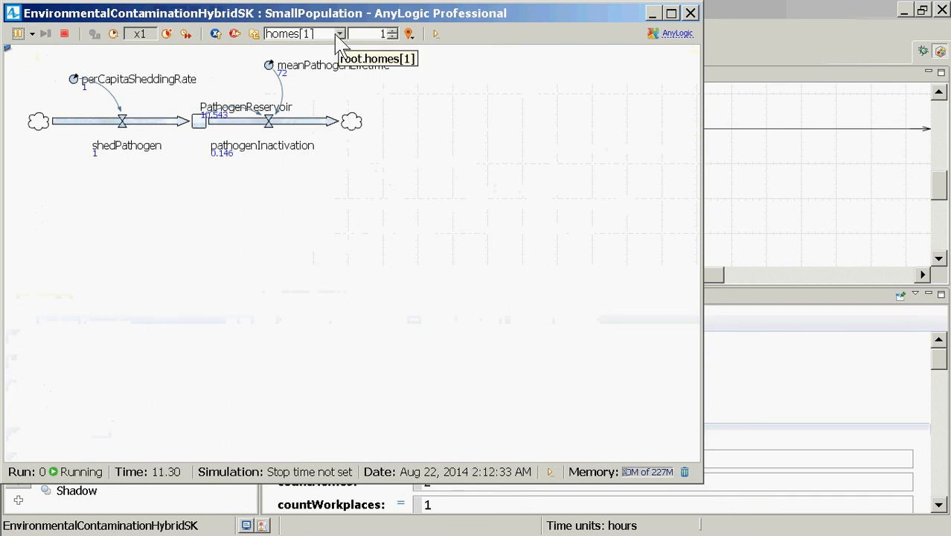
{"action": "left_click", "coordinate": [392, 37]}
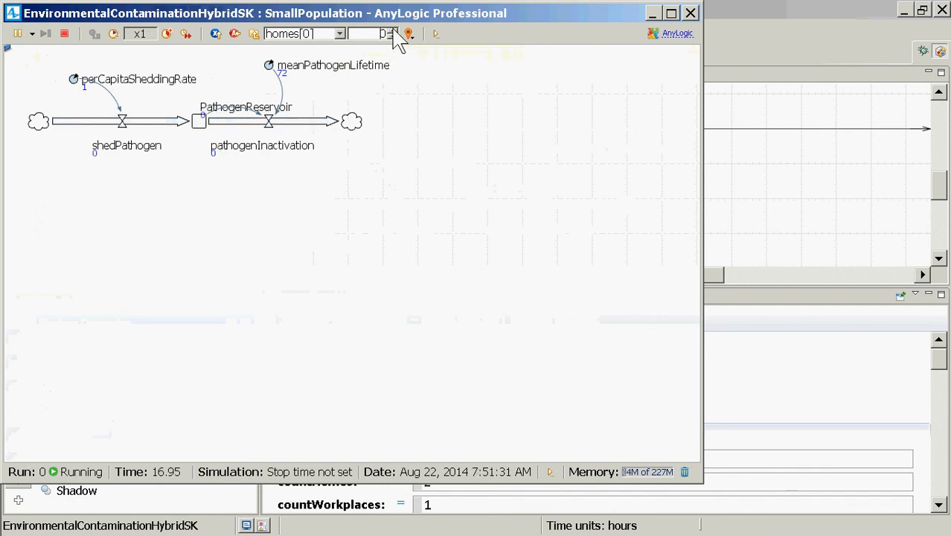
{"action": "left_click", "coordinate": [392, 31]}
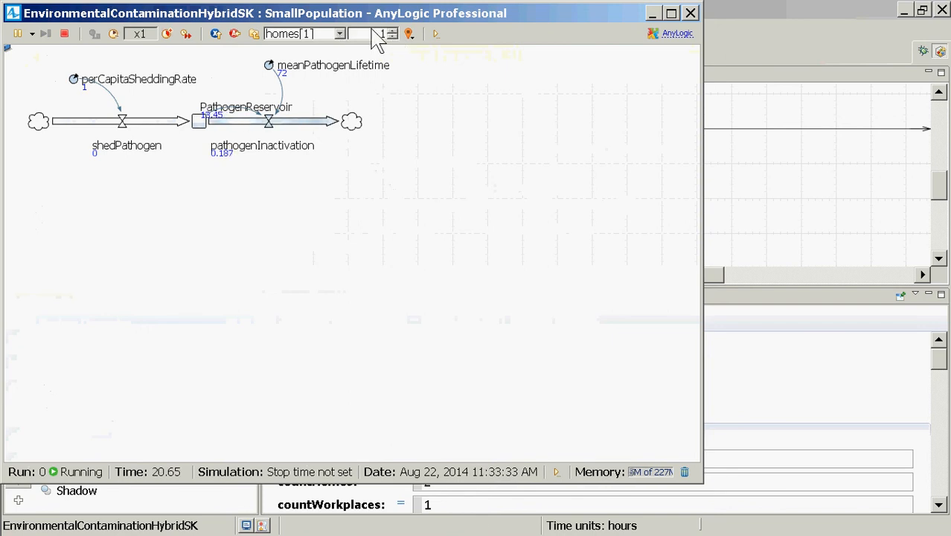
Go back to the root Main agent, display the first workplace and inspect its PathogenReservoir as a chart
{"action": "left_click", "coordinate": [339, 34]}
{"action": "left_click", "coordinate": [251, 35]}
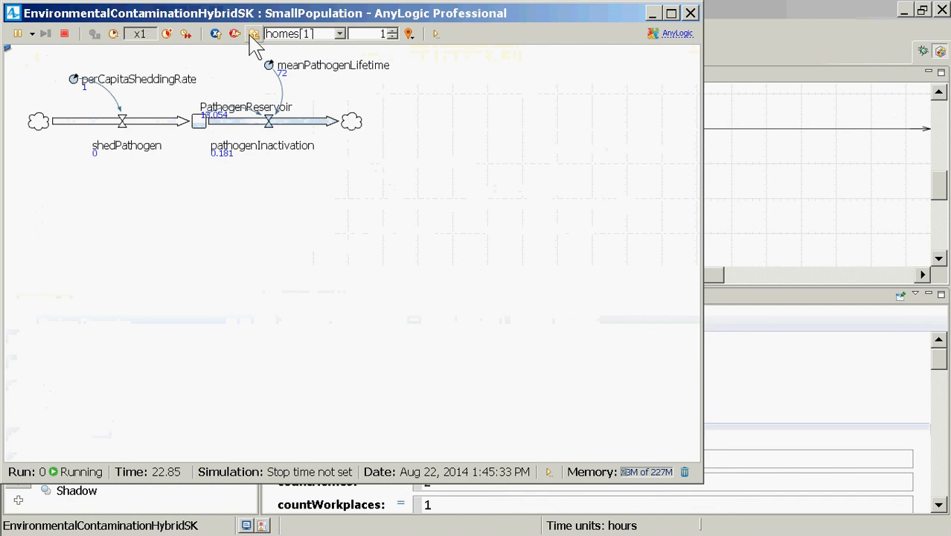
{"action": "left_click", "coordinate": [254, 35]}
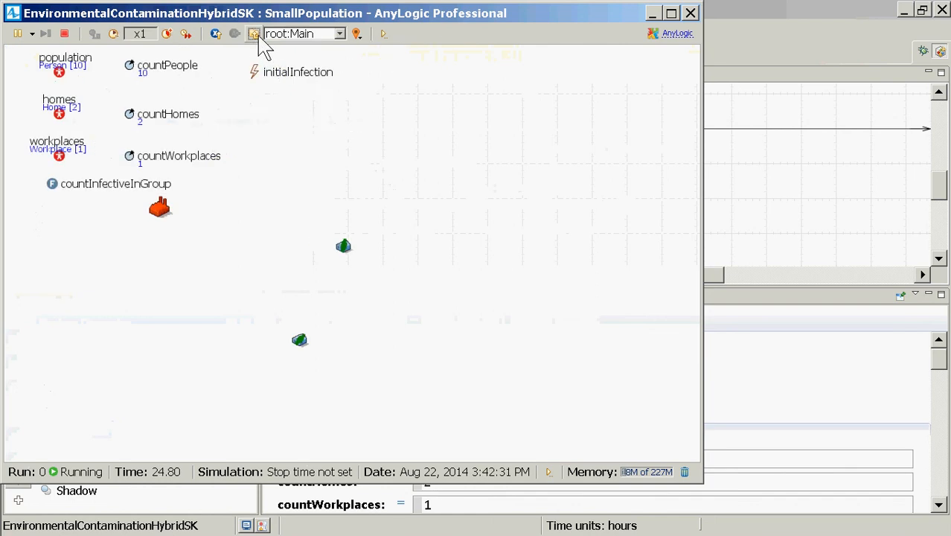
{"action": "left_click", "coordinate": [271, 34]}
{"action": "left_click", "coordinate": [304, 90]}
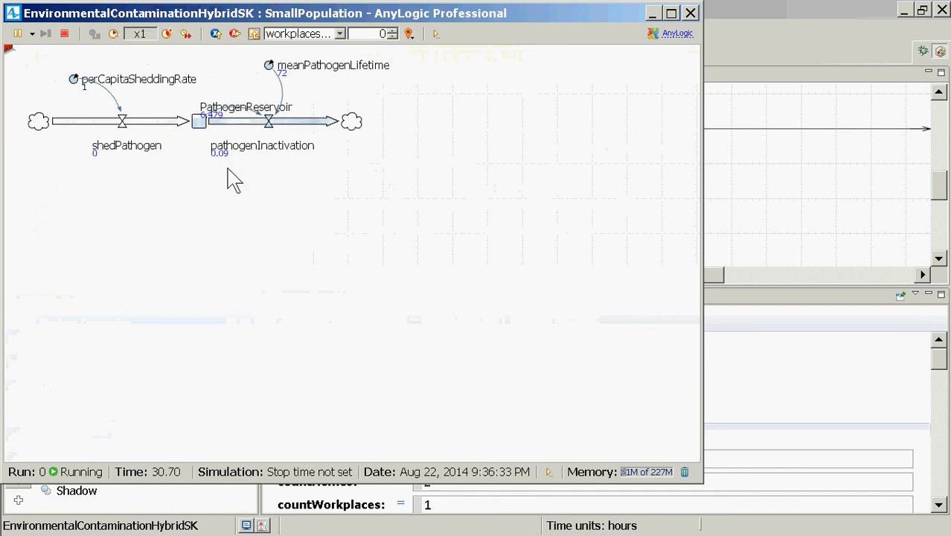
{"action": "left_click", "coordinate": [201, 123]}
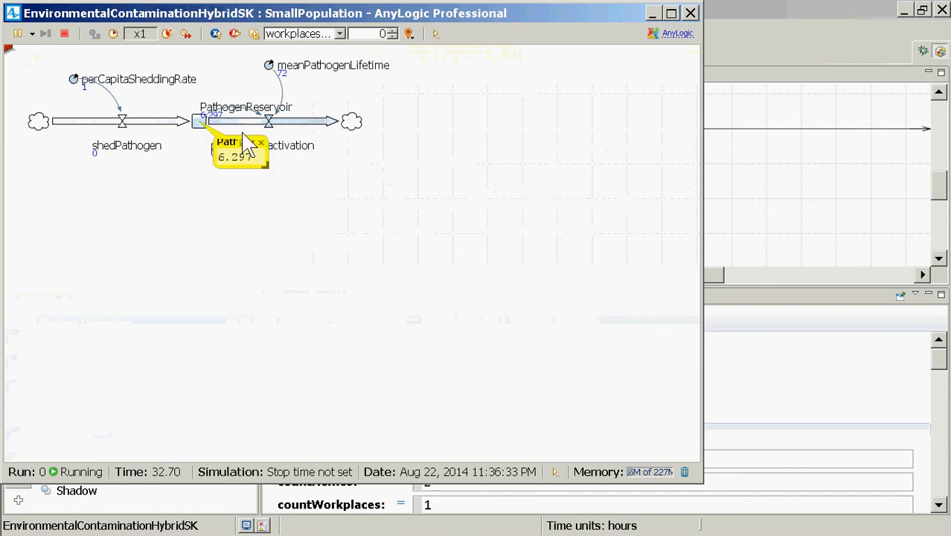
{"action": "left_click", "coordinate": [251, 143]}
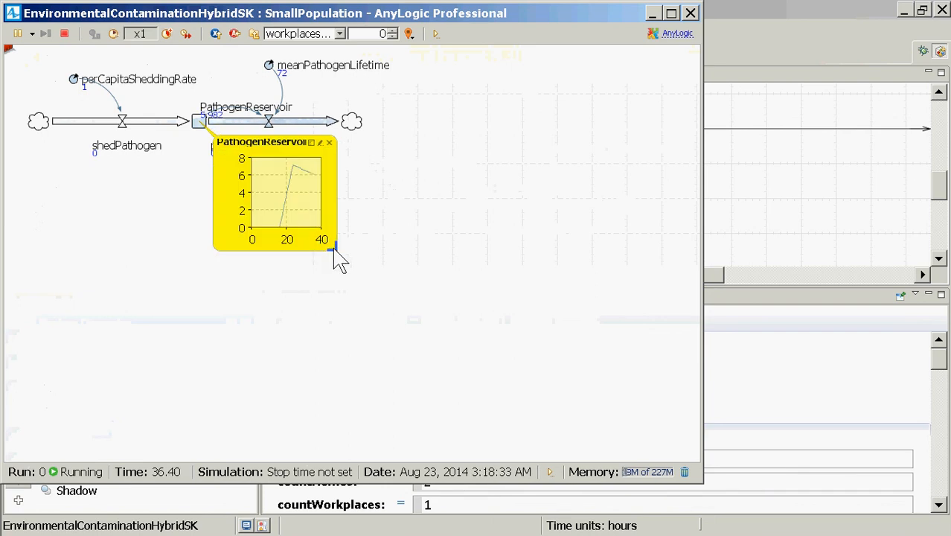
Enlarge the workplace's PathogenReservoir chart and raise the simulation speed to x5 to examine its course over several days
{"action": "left_click_drag", "start_coordinate": [332, 248], "coordinate": [493, 322]}
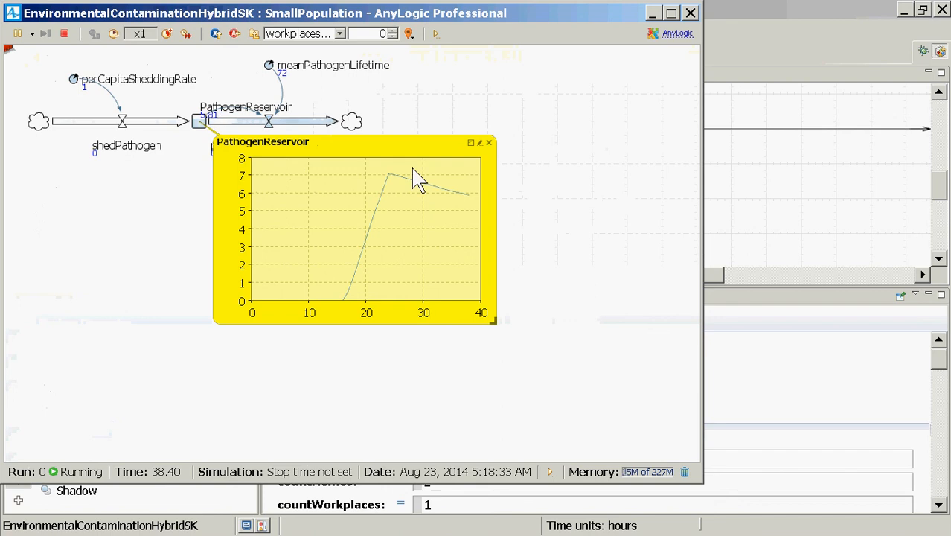
{"action": "left_click", "coordinate": [166, 34]}
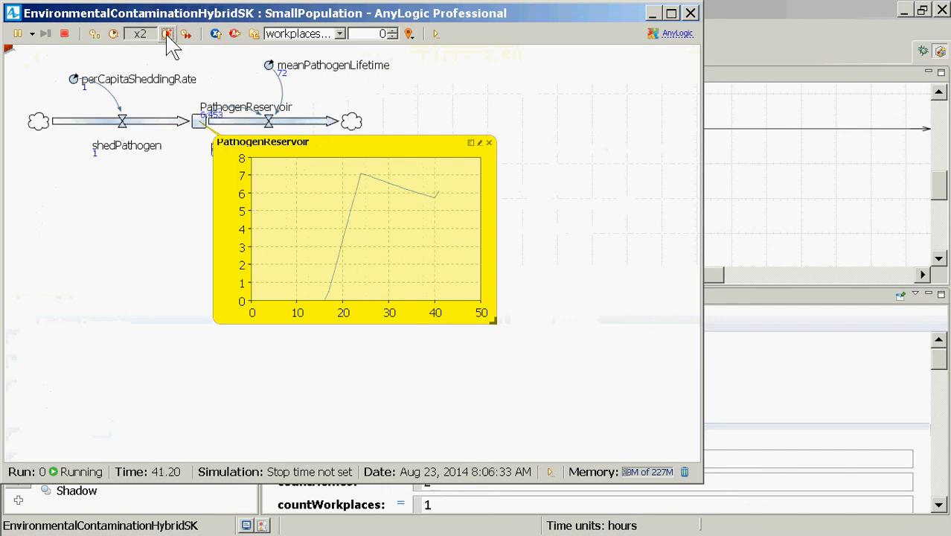
{"action": "left_click", "coordinate": [166, 34]}
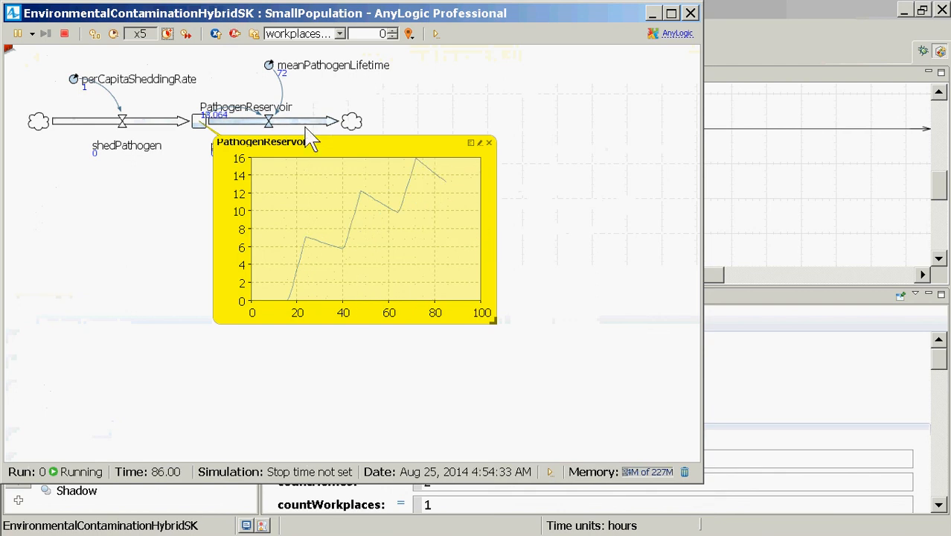
Return to the root Main agent of the running model and display homes[1]
{"action": "left_click", "coordinate": [341, 34]}
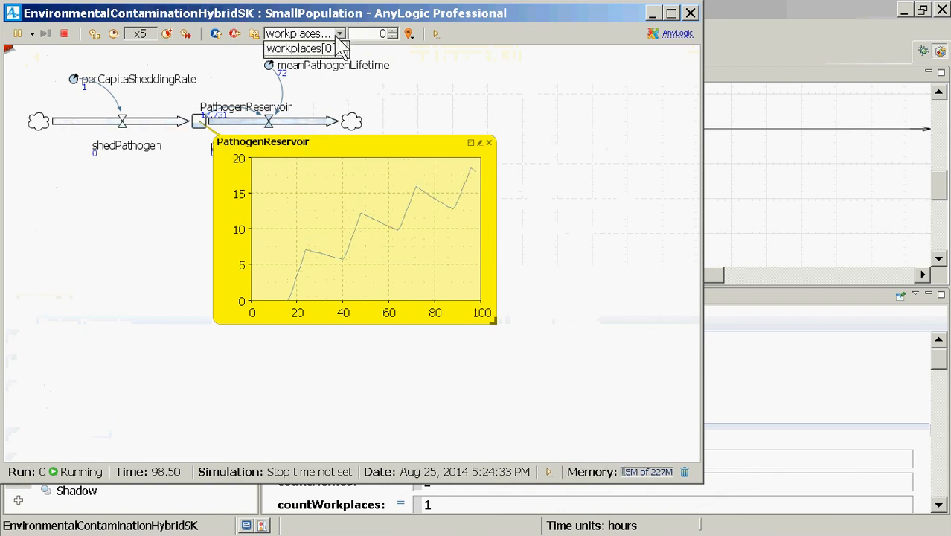
{"action": "left_click", "coordinate": [252, 35]}
{"action": "left_click", "coordinate": [253, 36]}
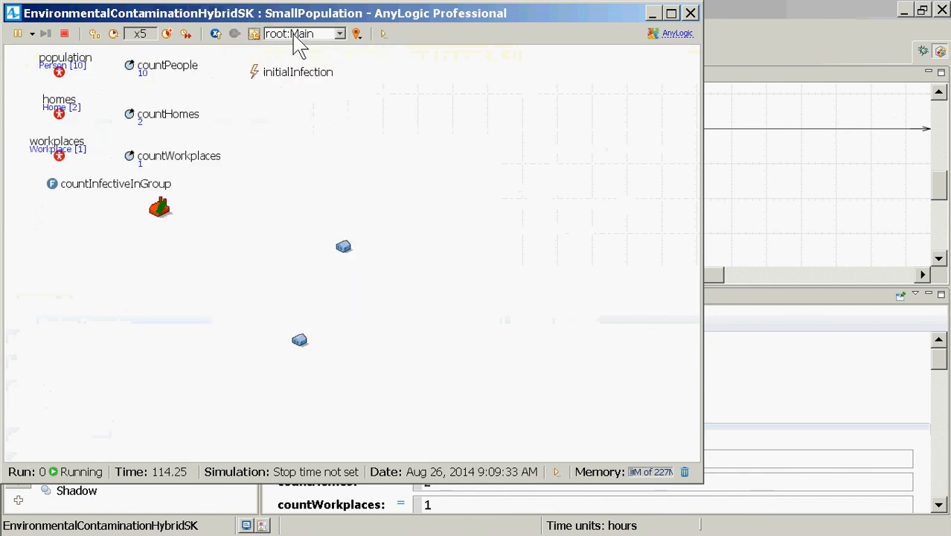
{"action": "left_click", "coordinate": [301, 33]}
{"action": "left_click", "coordinate": [307, 63]}
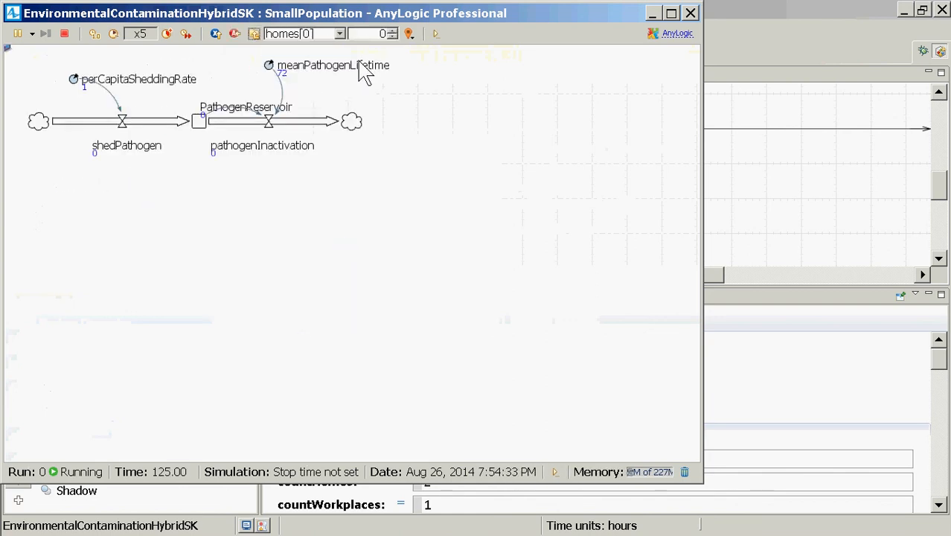
{"action": "left_click", "coordinate": [392, 31]}
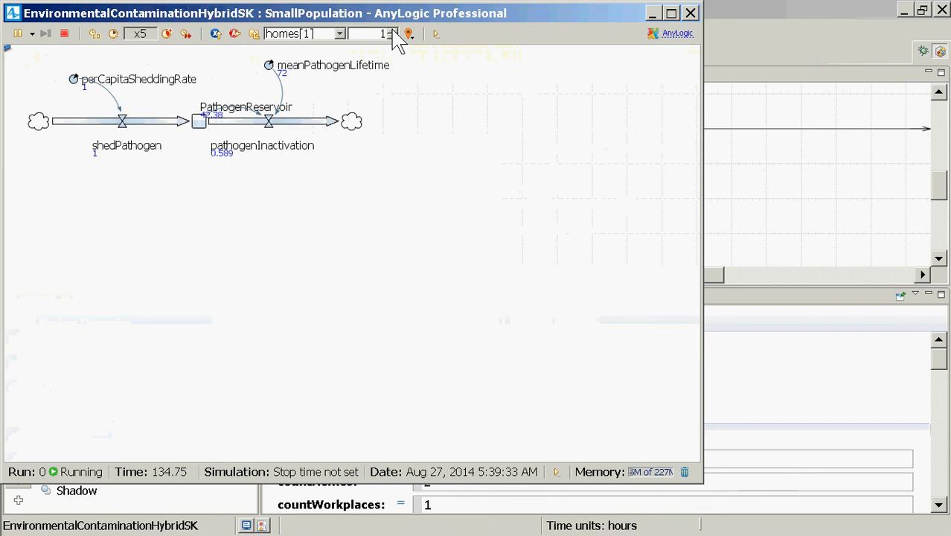
Inspect the PathogenReservoir of homes[1] in an enlarged chart, closing the chart and the simulation window when done
{"action": "left_click", "coordinate": [196, 122]}
{"action": "left_click", "coordinate": [244, 143]}
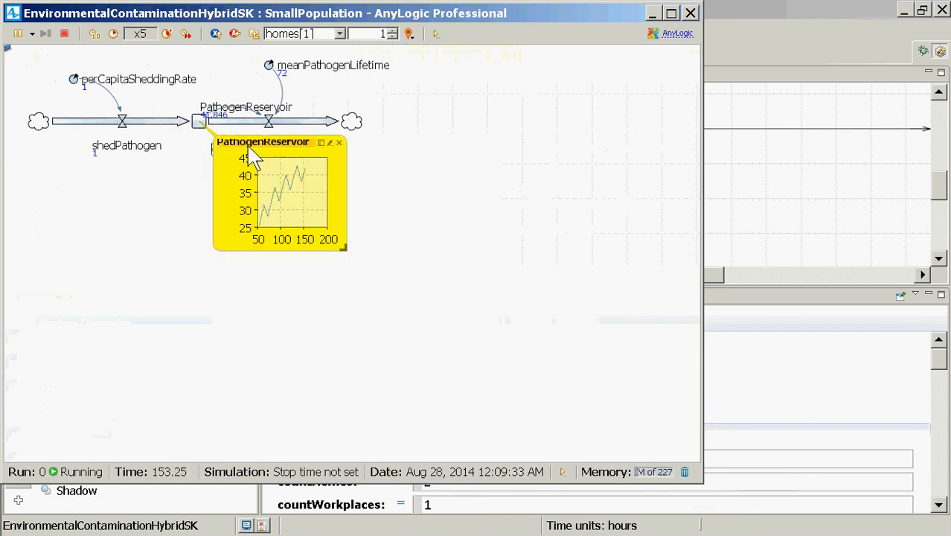
{"action": "left_click_drag", "start_coordinate": [342, 248], "coordinate": [559, 322]}
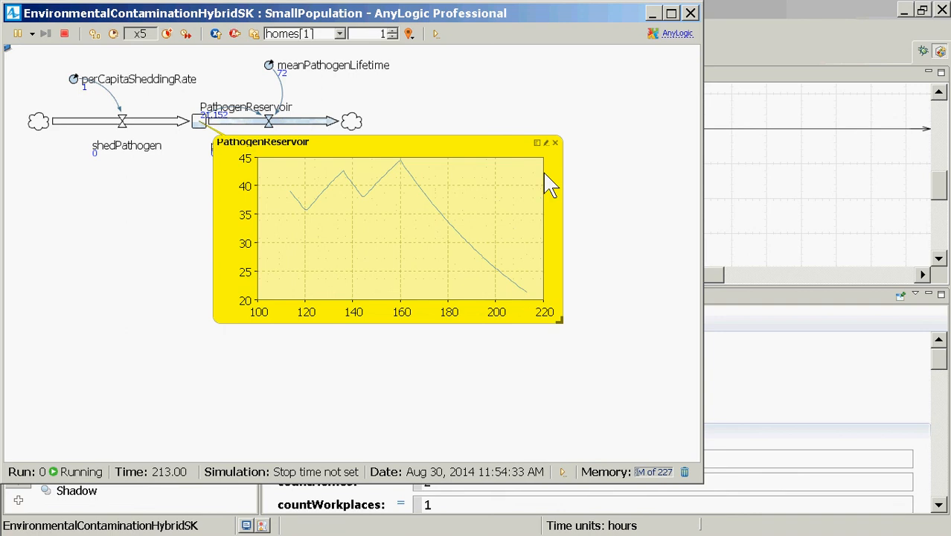
{"action": "left_click", "coordinate": [555, 143]}
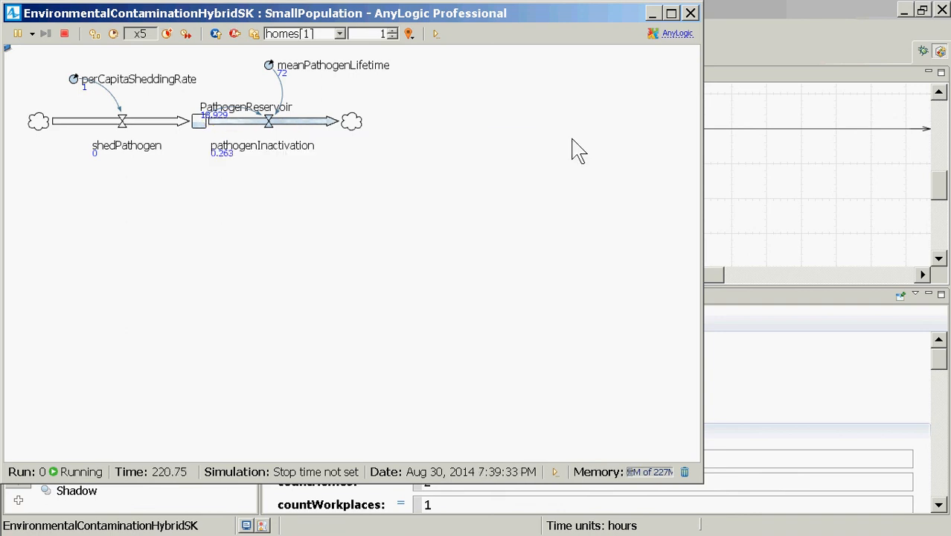
{"action": "left_click", "coordinate": [690, 12]}
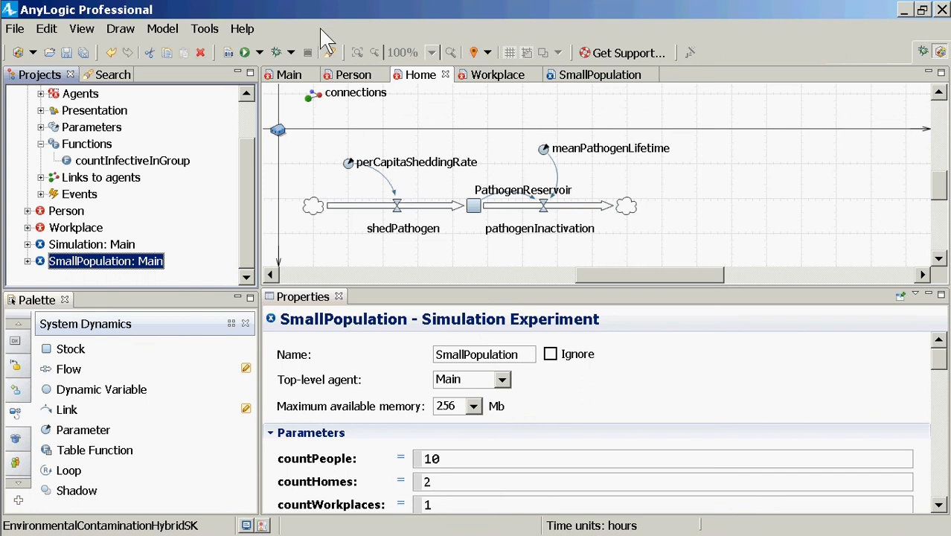
Open the Workplace agent type and the Home agent type to review their pathogen stock-and-flow structures
{"action": "mouse_move", "coordinate": [3, 305]}
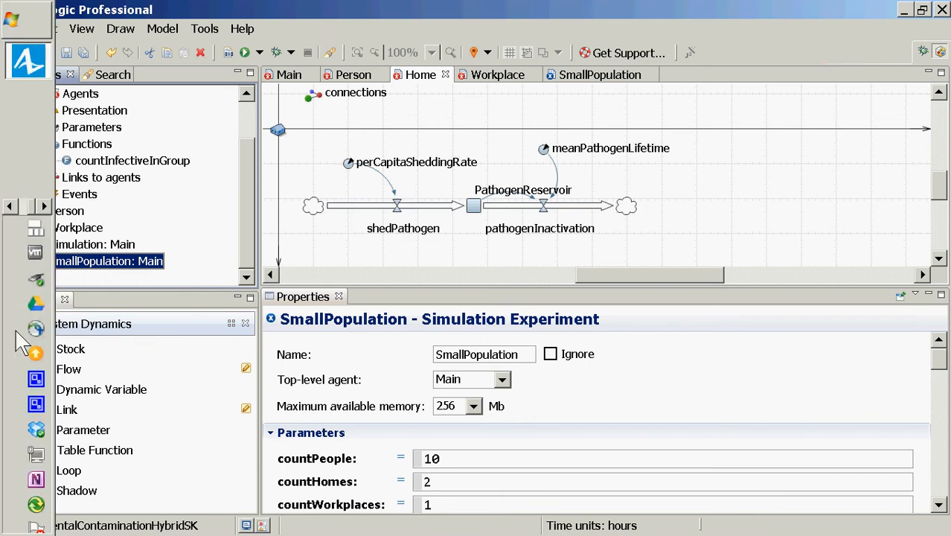
{"action": "left_click", "coordinate": [78, 227]}
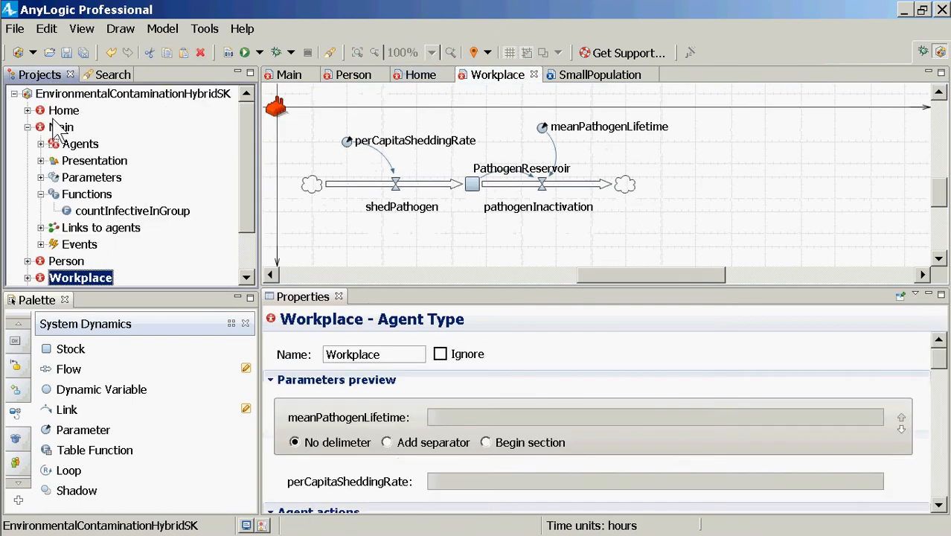
{"action": "double_click", "coordinate": [64, 111]}
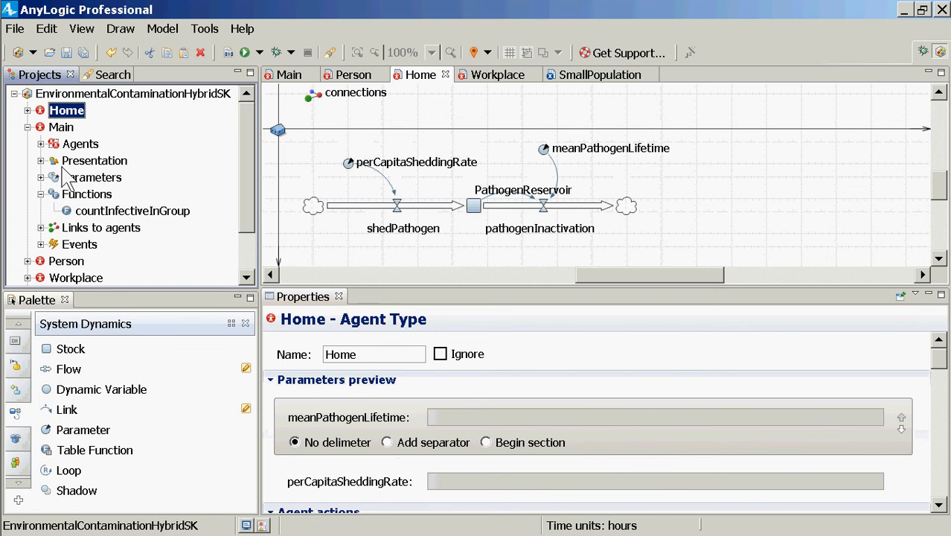
Open the Person agent type with an enlarged diagram area and show the properties of the environmentalInfection transition
{"action": "scroll", "coordinate": [253, 260], "scroll_direction": "down", "scroll_amount": 1}
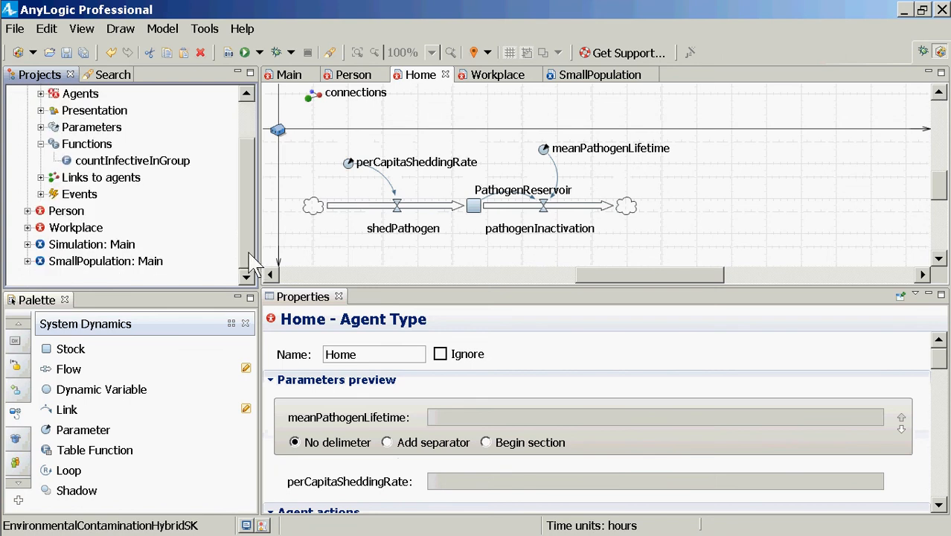
{"action": "left_click", "coordinate": [60, 215]}
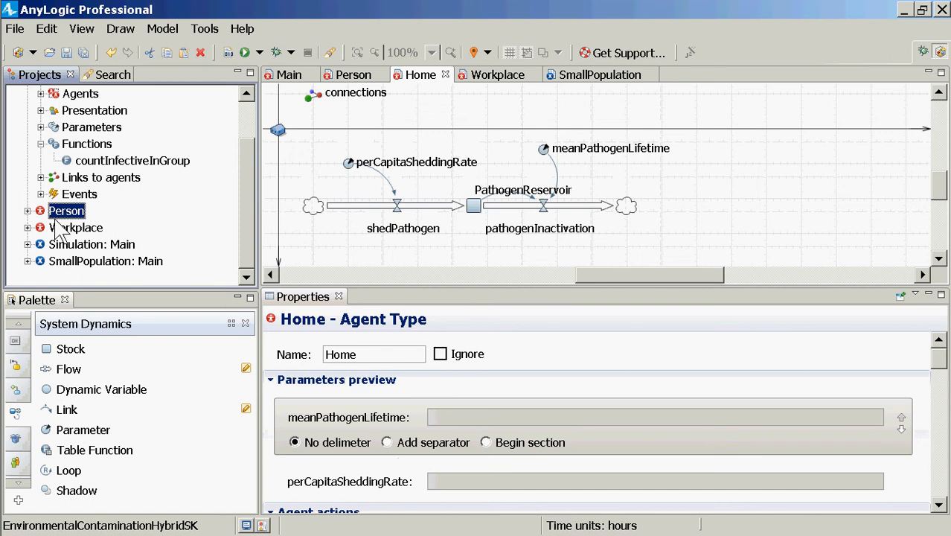
{"action": "double_click", "coordinate": [61, 214]}
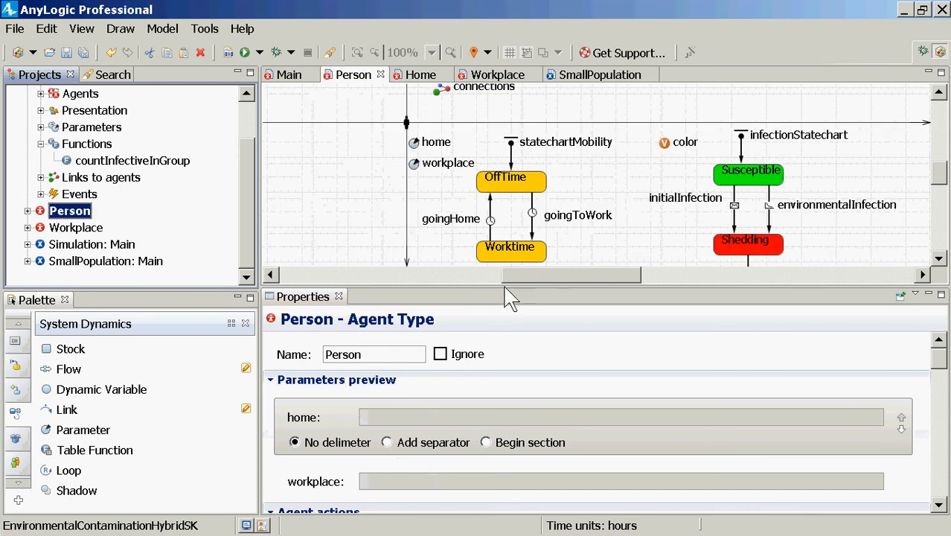
{"action": "left_click_drag", "start_coordinate": [508, 291], "coordinate": [500, 407]}
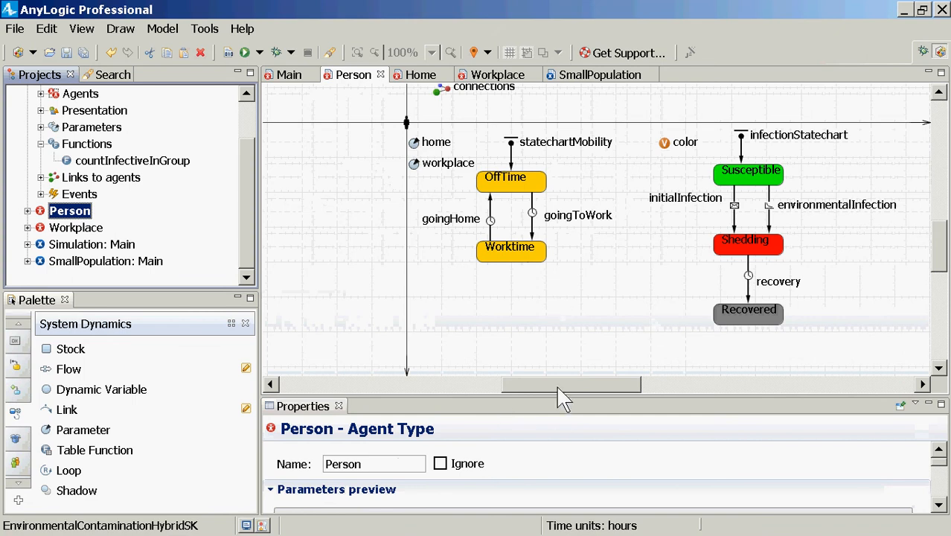
{"action": "left_click_drag", "start_coordinate": [557, 387], "coordinate": [637, 381]}
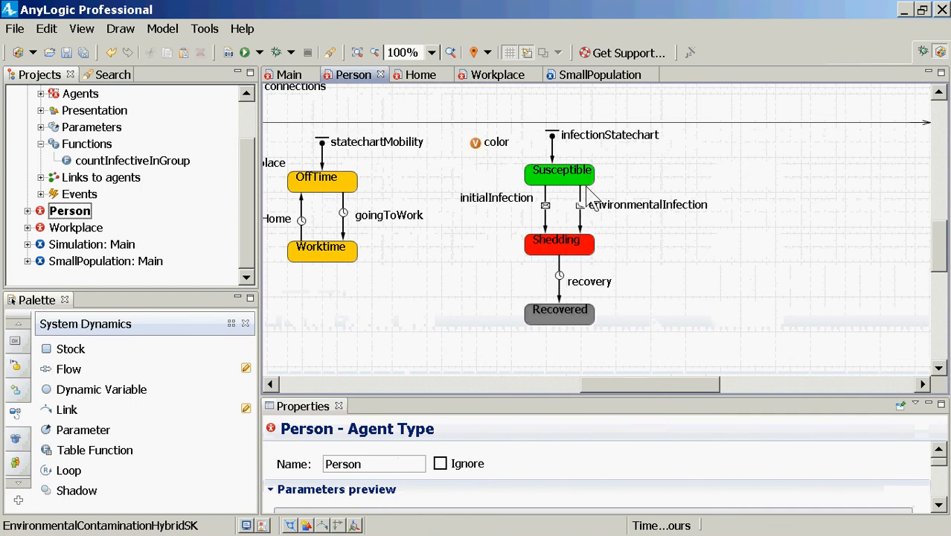
{"action": "left_click", "coordinate": [584, 224]}
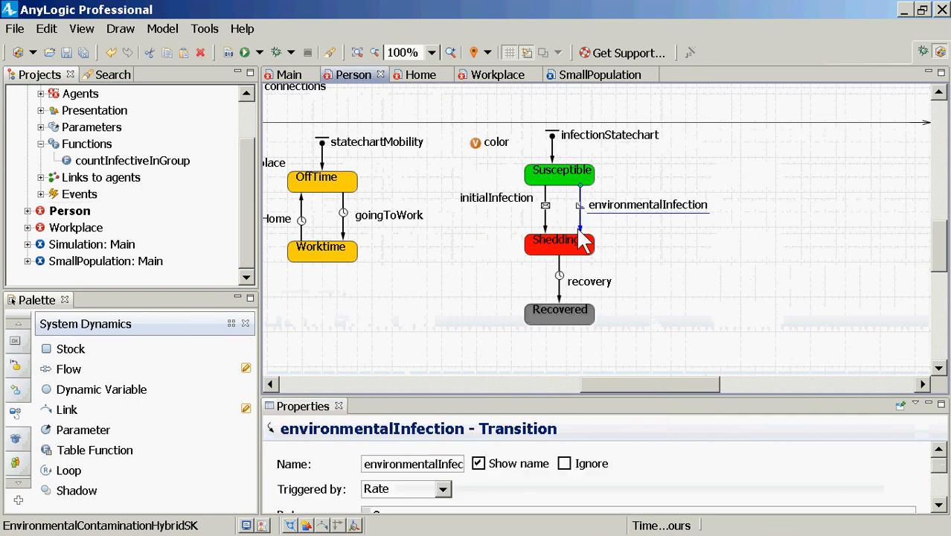
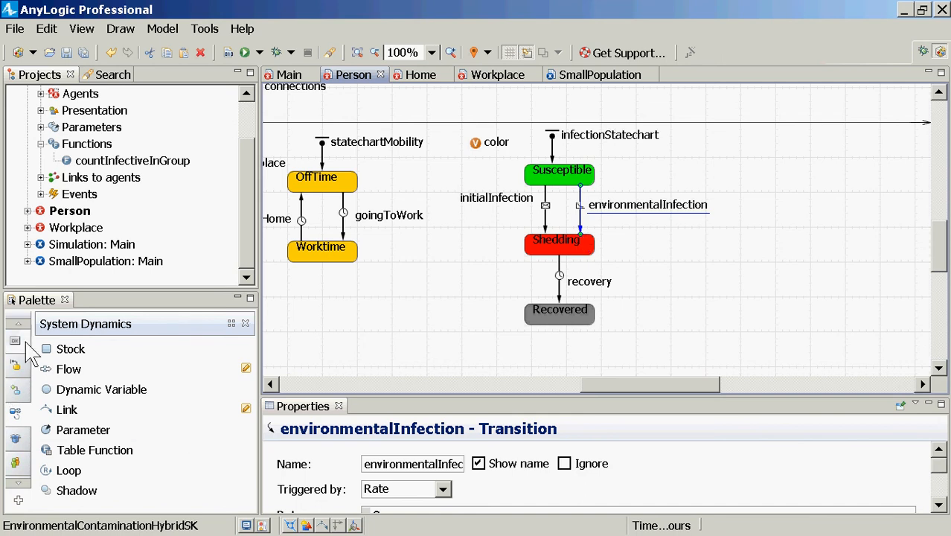
Add a function named currentExposureLevel to the Person diagram and place it between the mobility and infection statecharts
{"action": "left_click", "coordinate": [18, 325]}
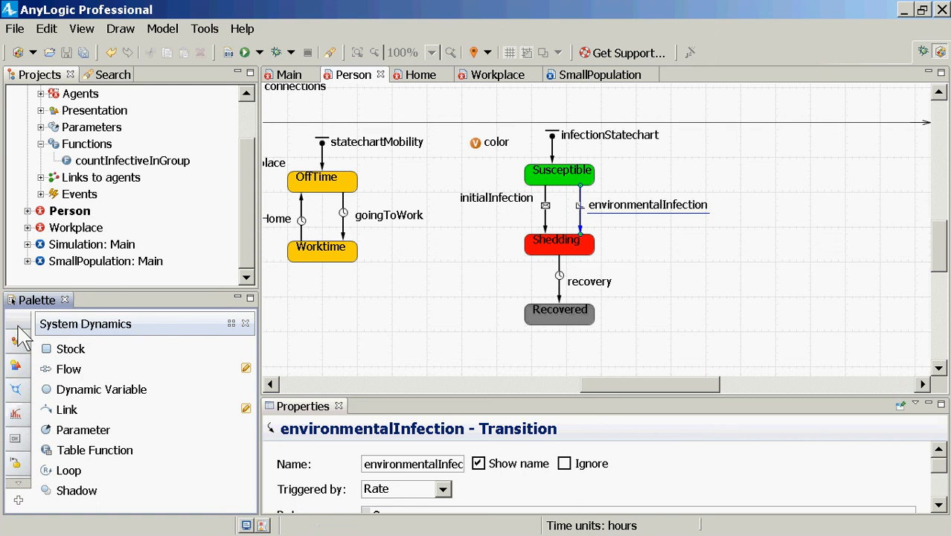
{"action": "left_click", "coordinate": [18, 347]}
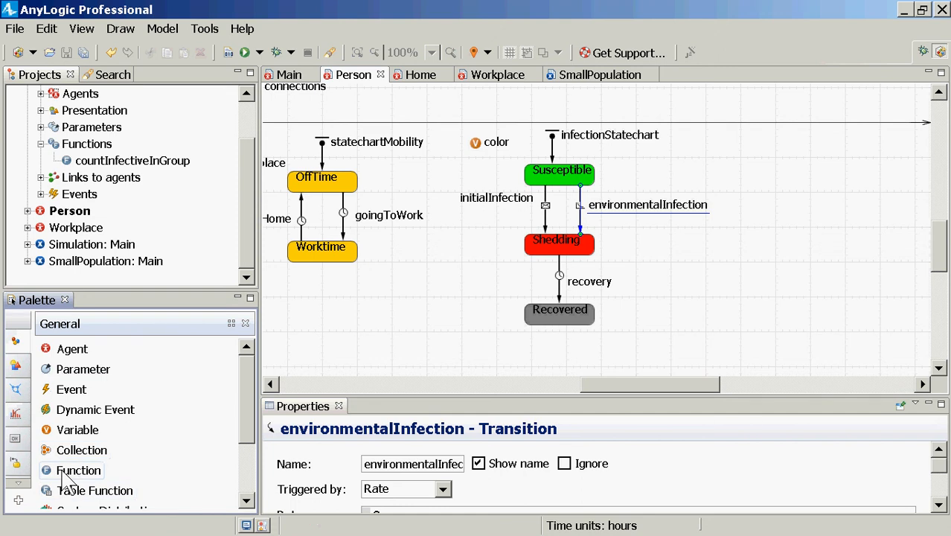
{"action": "left_click_drag", "start_coordinate": [62, 478], "coordinate": [439, 264]}
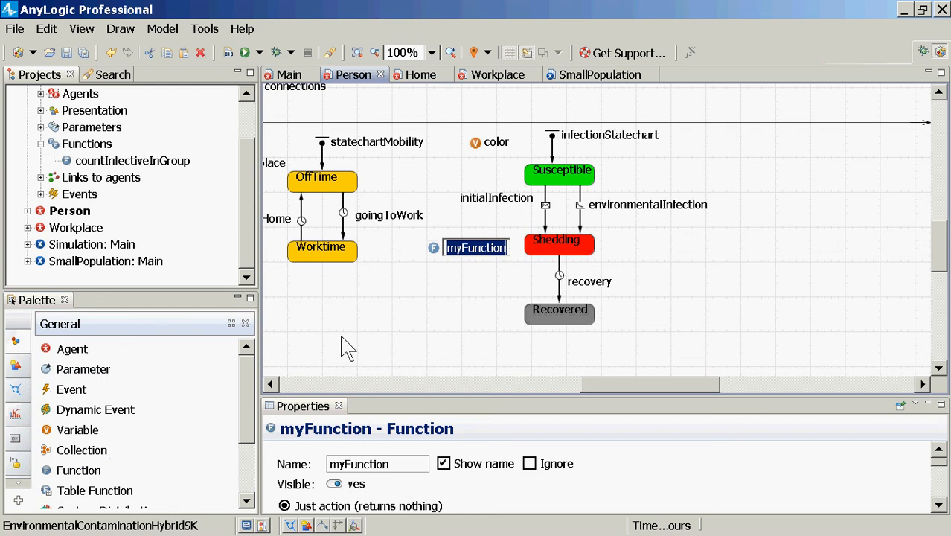
{"action": "type", "text": "currentExp"}
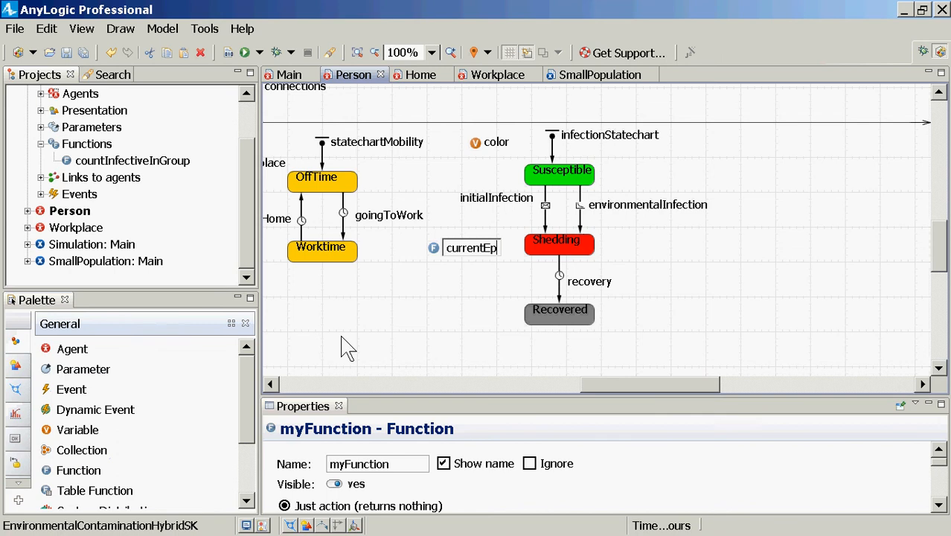
{"action": "type", "text": "osure"}
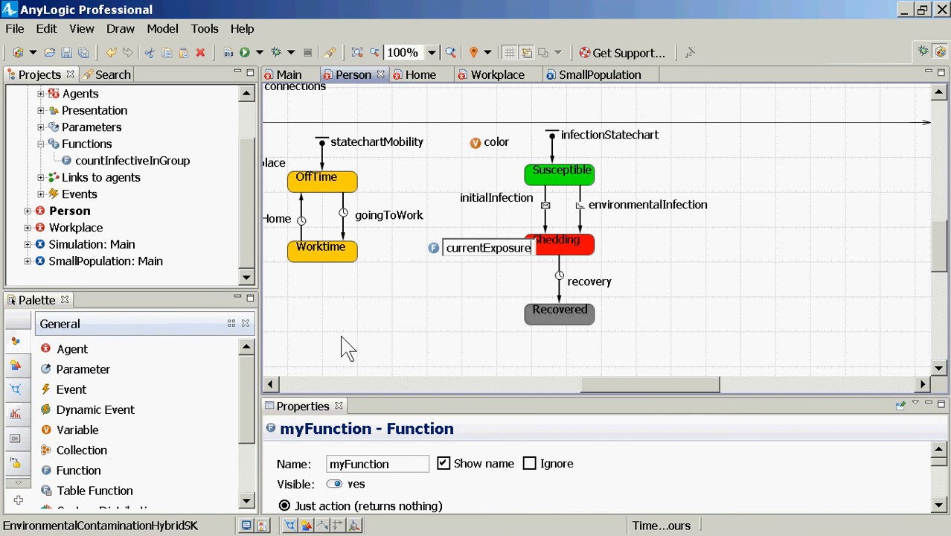
{"action": "type", "text": "Level"}
{"action": "key", "text": "Return"}
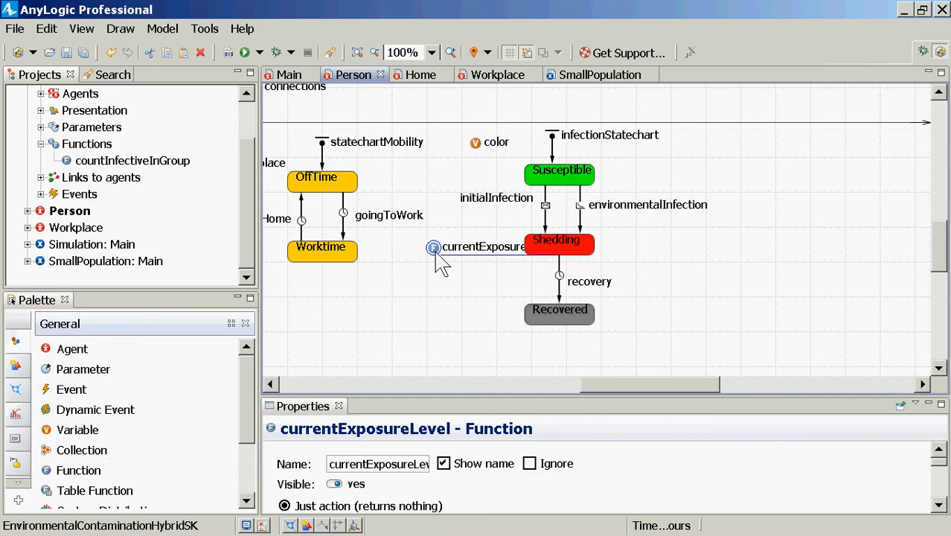
{"action": "left_click_drag", "start_coordinate": [437, 252], "coordinate": [417, 275]}
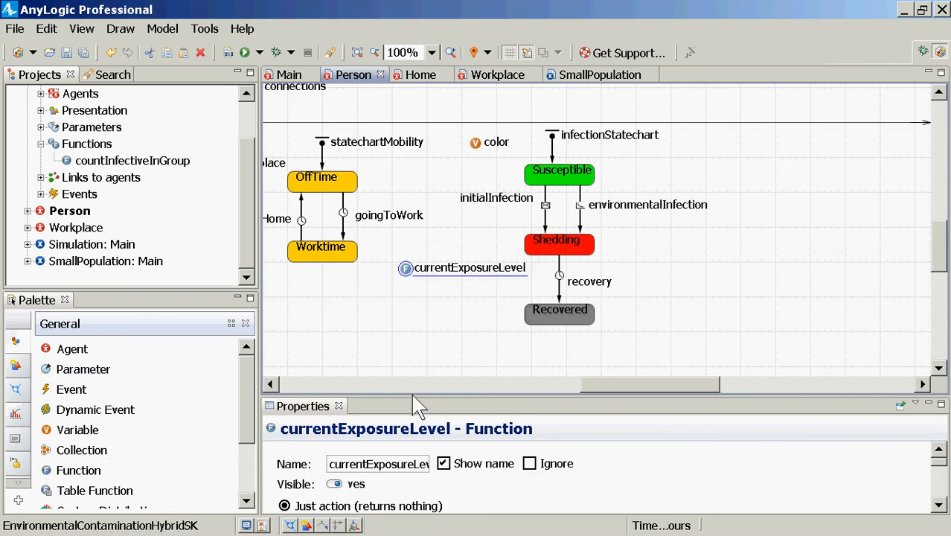
Make currentExposureLevel return a value of type double and bring its function body into view in an enlarged properties area
{"action": "left_click_drag", "start_coordinate": [415, 396], "coordinate": [402, 303]}
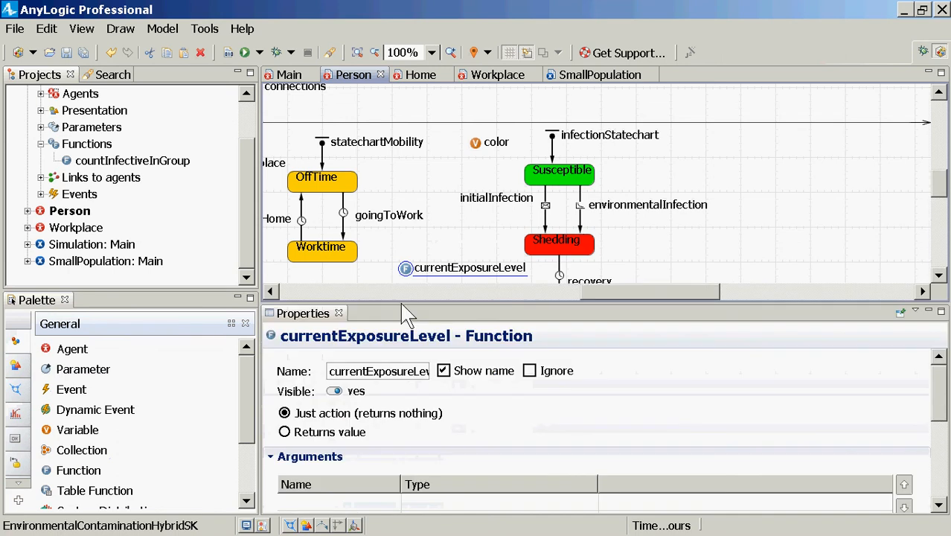
{"action": "left_click", "coordinate": [316, 434]}
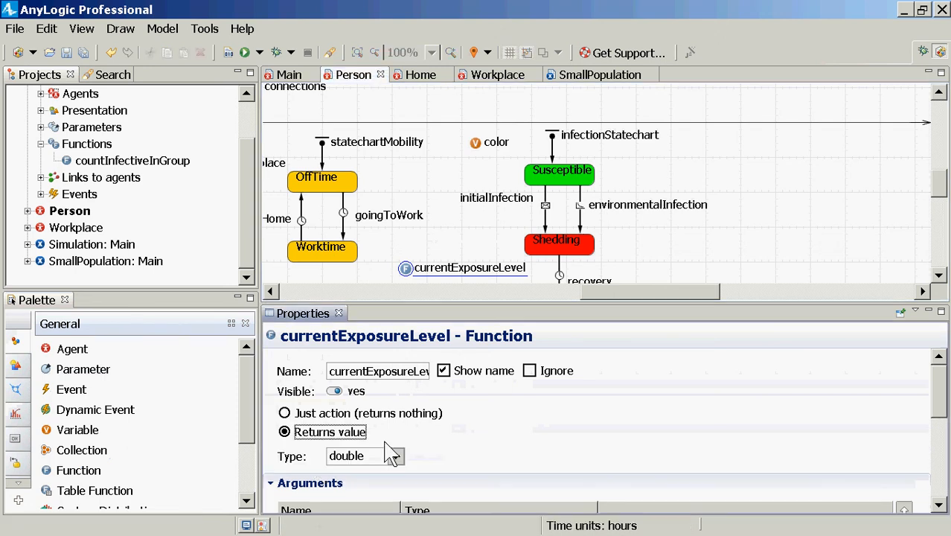
{"action": "scroll", "coordinate": [521, 415], "scroll_direction": "down", "scroll_amount": 3}
{"action": "scroll", "coordinate": [518, 415], "scroll_direction": "up", "scroll_amount": 2}
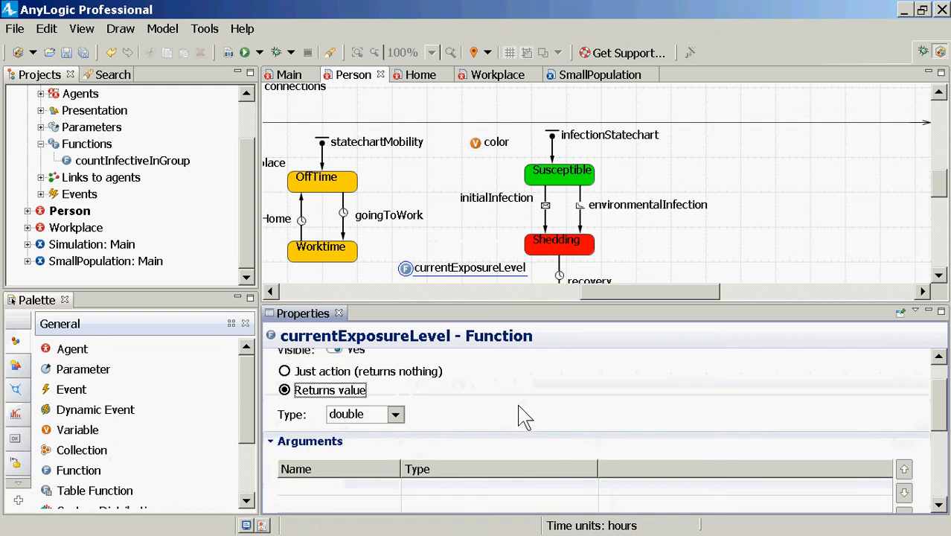
{"action": "scroll", "coordinate": [518, 417], "scroll_direction": "down", "scroll_amount": 5}
{"action": "scroll", "coordinate": [519, 421], "scroll_direction": "down", "scroll_amount": 2}
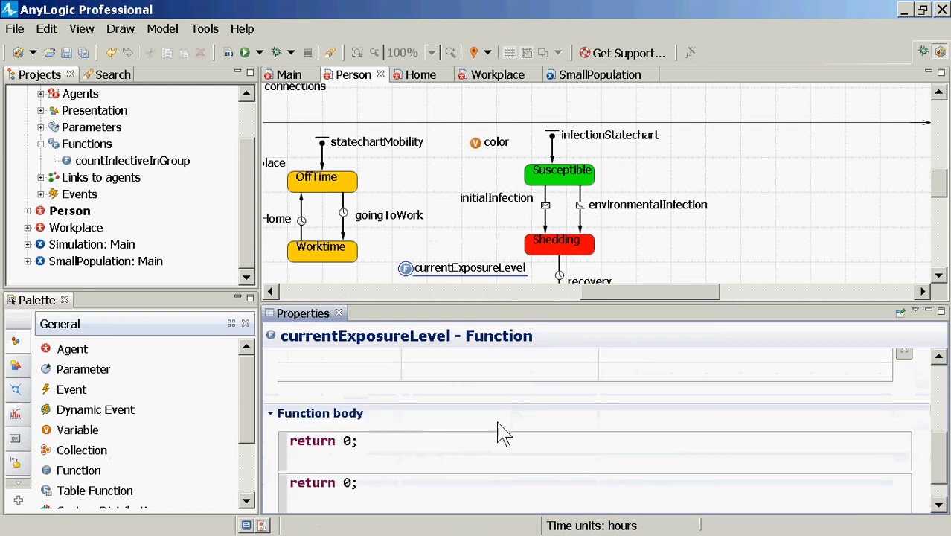
Start an if condition above return 0; in currentExposureLevel's body, calling this.statechartMobility.isStateActive()
{"action": "left_click", "coordinate": [463, 458]}
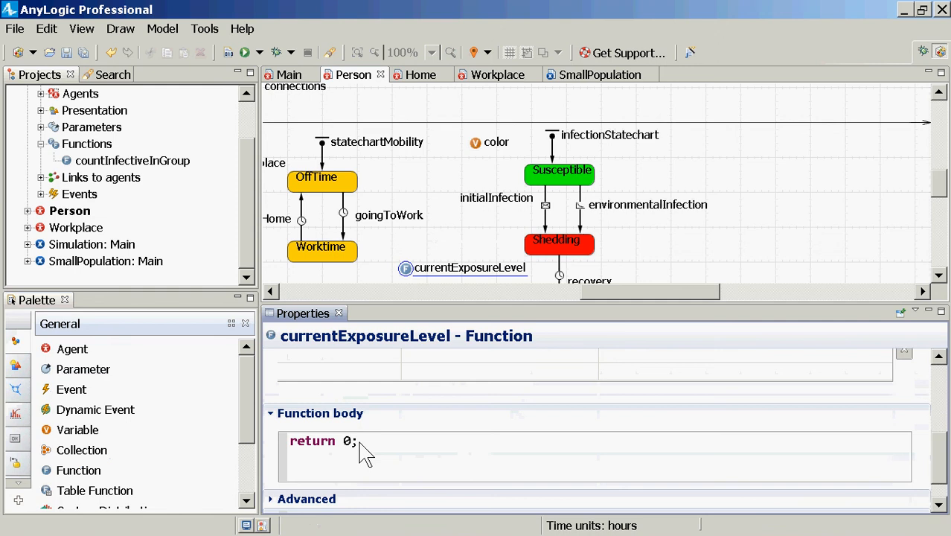
{"action": "key", "text": "Left"}
{"action": "key", "text": "shift+Left"}
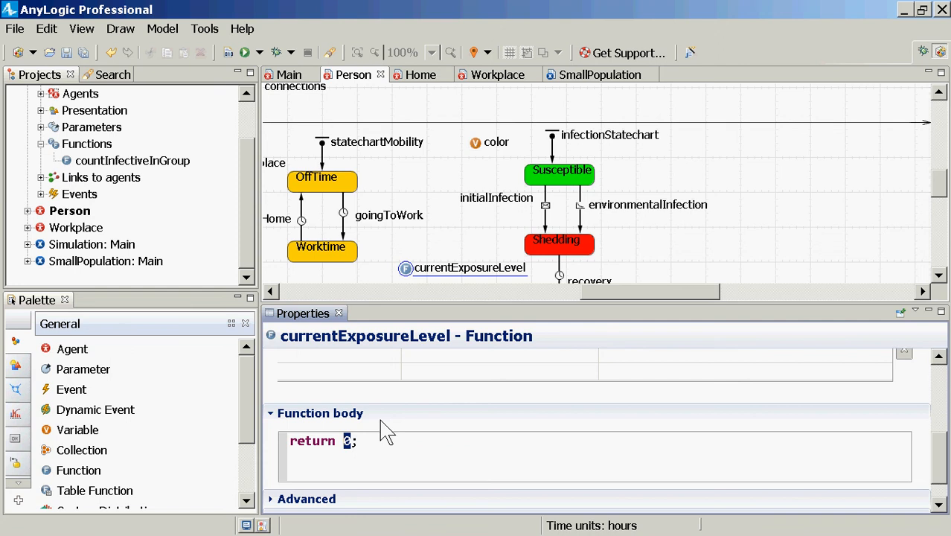
{"action": "key", "text": "Home"}
{"action": "key", "text": "Return"}
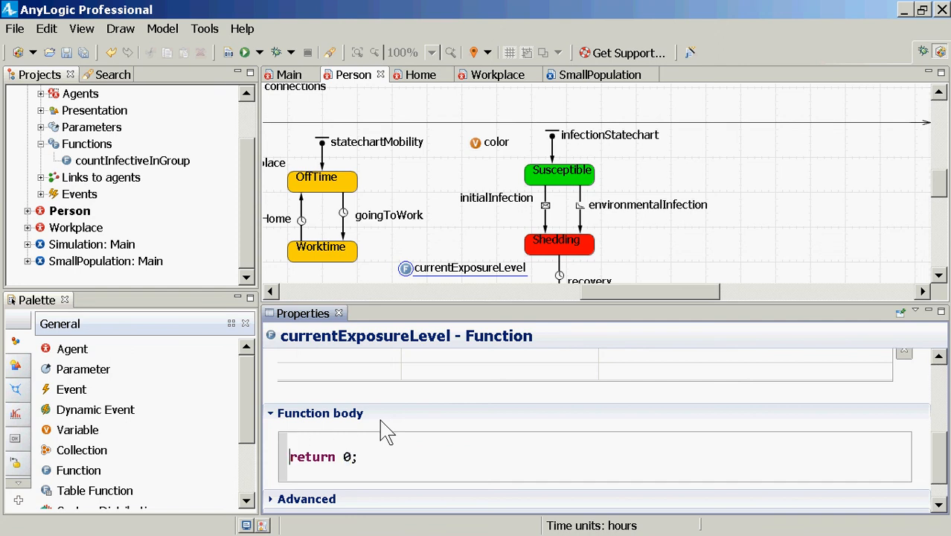
{"action": "key", "text": "Up"}
{"action": "type", "text": "if ("}
{"action": "type", "text": "state"}
{"action": "key", "text": "BackSpace"}
{"action": "key", "text": "BackSpace"}
{"action": "key", "text": "BackSpace"}
{"action": "key", "text": "BackSpace"}
{"action": "key", "text": "BackSpace"}
{"action": "type", "text": "this.statechartMob"}
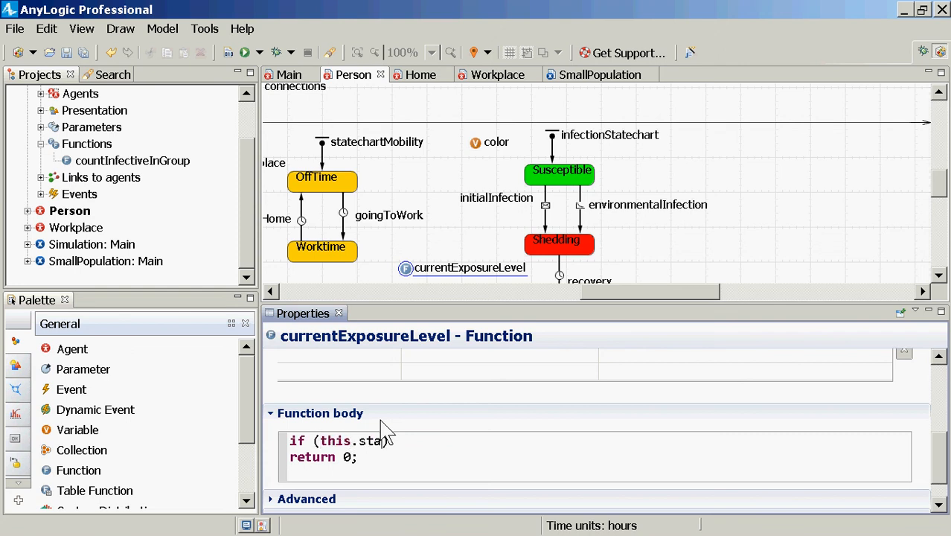
{"action": "type", "text": "ility.isStat"}
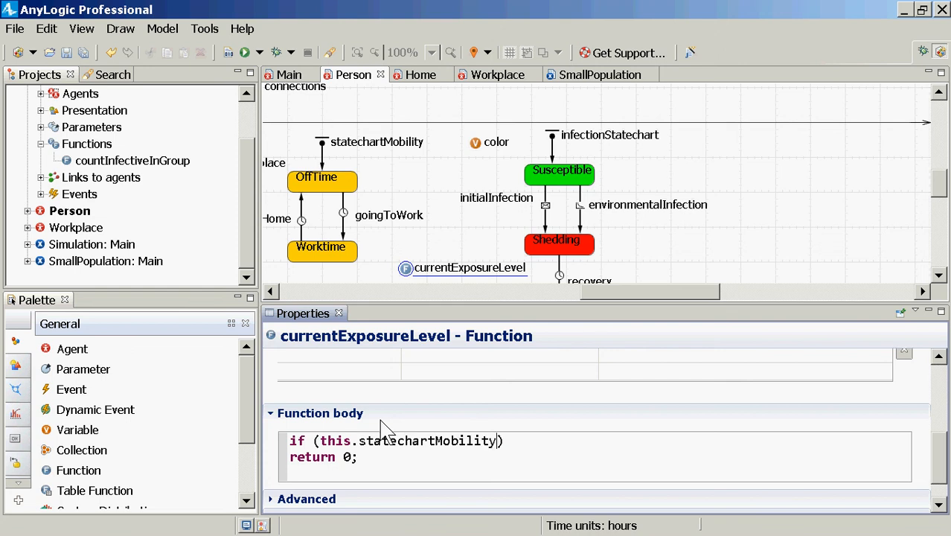
{"action": "type", "text": "eActive("}
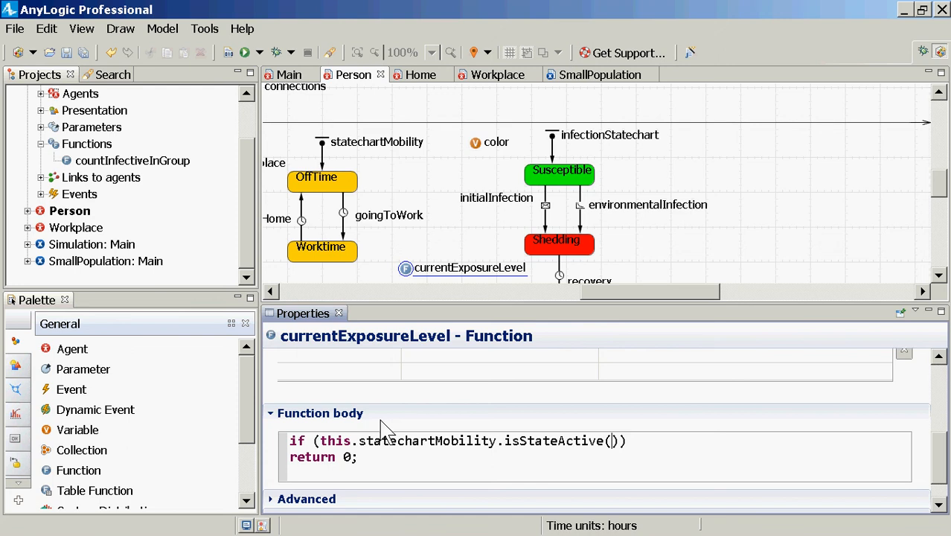
{"action": "type", "text": "Workst"}
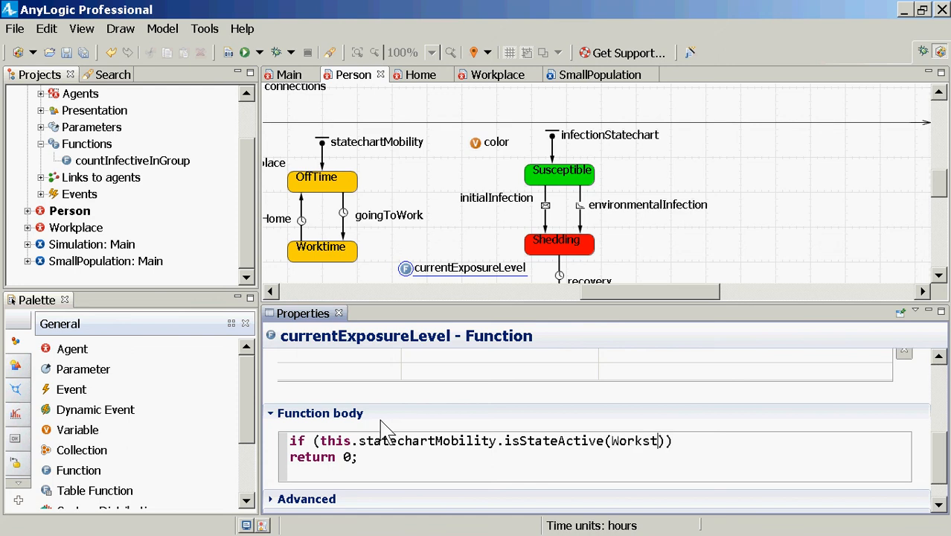
Pass Person.Worktime as the argument of the isStateActive call
{"action": "key", "text": "BackSpace"}
{"action": "key", "text": "BackSpace"}
{"action": "type", "text": "time"}
{"action": "key", "text": "ctrl+Left"}
{"action": "type", "text": "Person"}
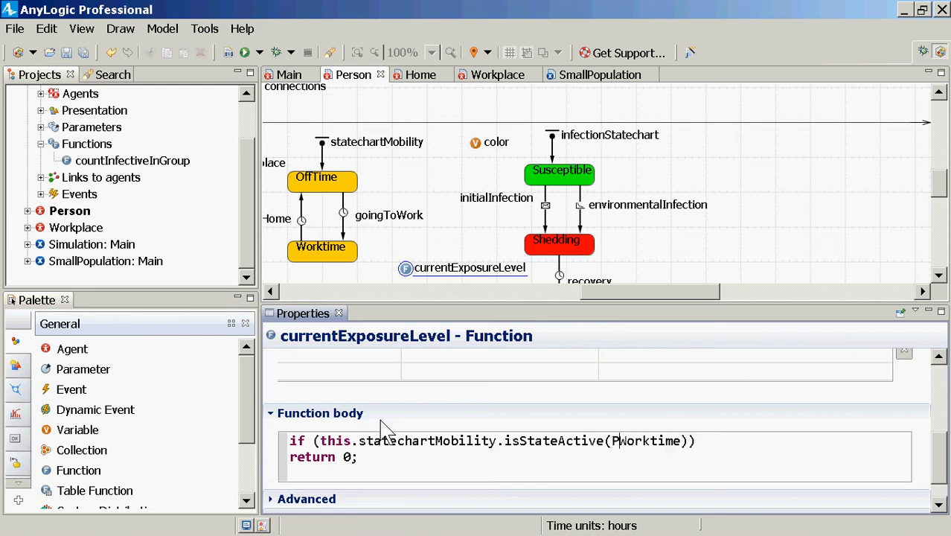
{"action": "type", "text": "."}
Examine the if condition part by part, including the statechart reference, the isStateActive call and the Person.Worktime argument
{"action": "key", "text": "ctrl+Right"}
{"action": "key", "text": "ctrl+shift+Left"}
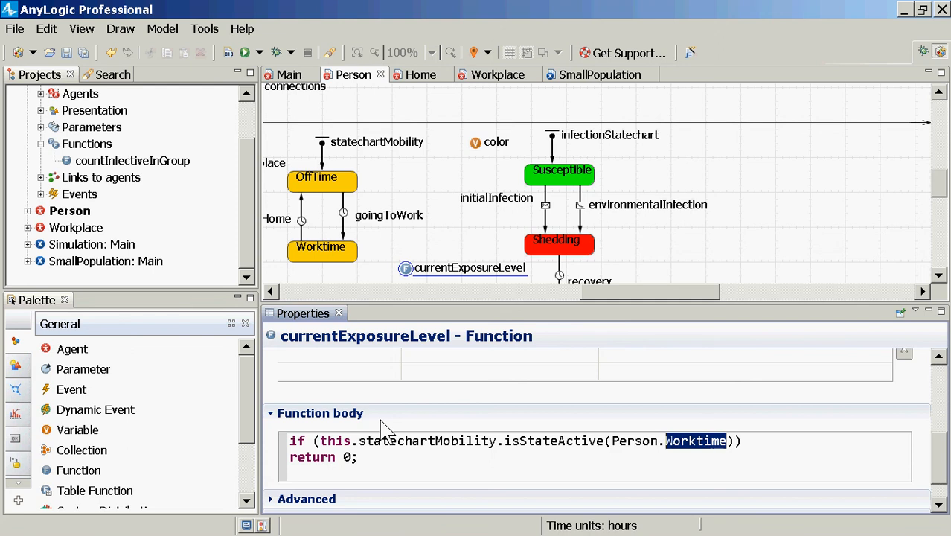
{"action": "key", "text": "ctrl+Left"}
{"action": "key", "text": "ctrl+Left"}
{"action": "key", "text": "ctrl+Left"}
{"action": "key", "text": "ctrl+Left"}
{"action": "key", "text": "ctrl+Left"}
{"action": "key", "text": "ctrl+Left"}
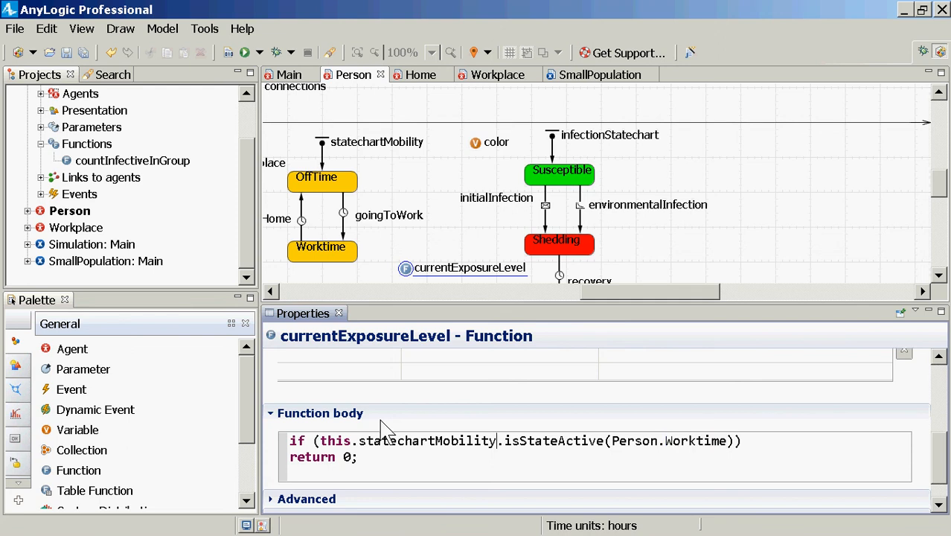
{"action": "key", "text": "ctrl+Right"}
{"action": "key", "text": "ctrl+Right"}
{"action": "key", "text": "ctrl+Right"}
{"action": "key", "text": "ctrl+shift+Right"}
{"action": "key", "text": "ctrl+shift+Right"}
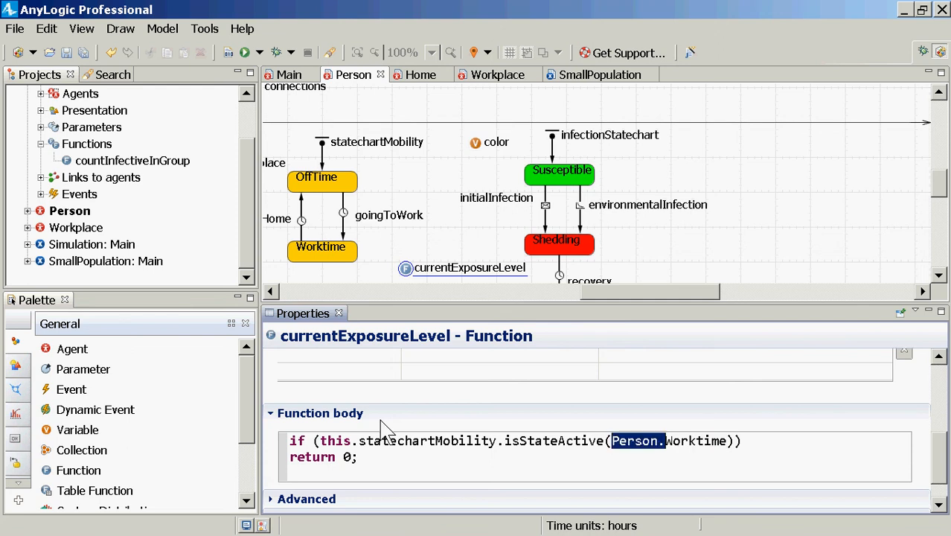
{"action": "key", "text": "ctrl+Left"}
{"action": "key", "text": "ctrl+Left"}
{"action": "key", "text": "Down"}
{"action": "key", "text": "Up"}
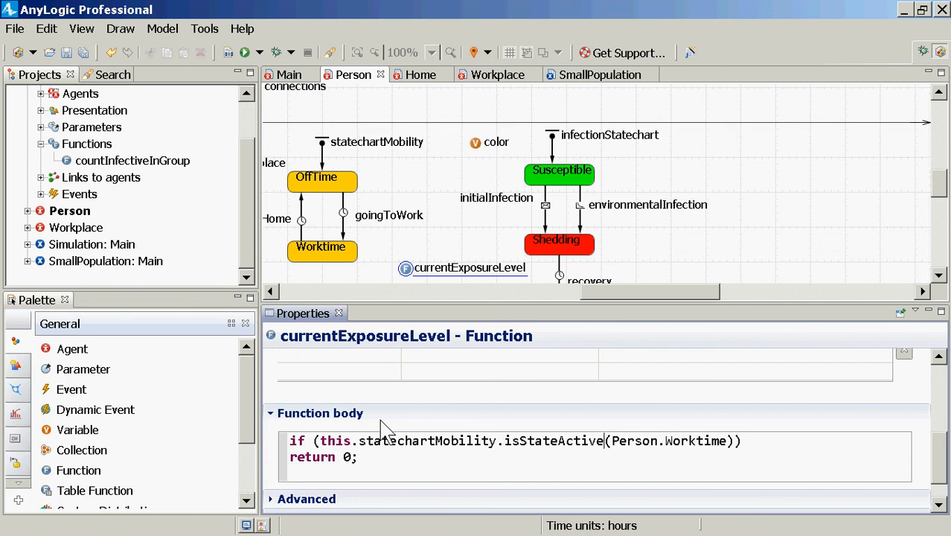
{"action": "key", "text": "ctrl+Left"}
{"action": "key", "text": "ctrl+Right"}
{"action": "key", "text": "ctrl+Right"}
{"action": "key", "text": "ctrl+Right"}
{"action": "key", "text": "ctrl+Left"}
{"action": "key", "text": "ctrl+Left"}
{"action": "key", "text": "ctrl+Right"}
{"action": "key", "text": "ctrl+Right"}
{"action": "key", "text": "ctrl+Right"}
Insert blank lines between the if condition and return 0;, placing the cursor on the indented line under the condition
{"action": "key", "text": "Down"}
{"action": "key", "text": "Left"}
{"action": "key", "text": "Home"}
{"action": "key", "text": "Return"}
{"action": "key", "text": "Return"}
{"action": "key", "text": "Up"}
{"action": "key", "text": "Up"}
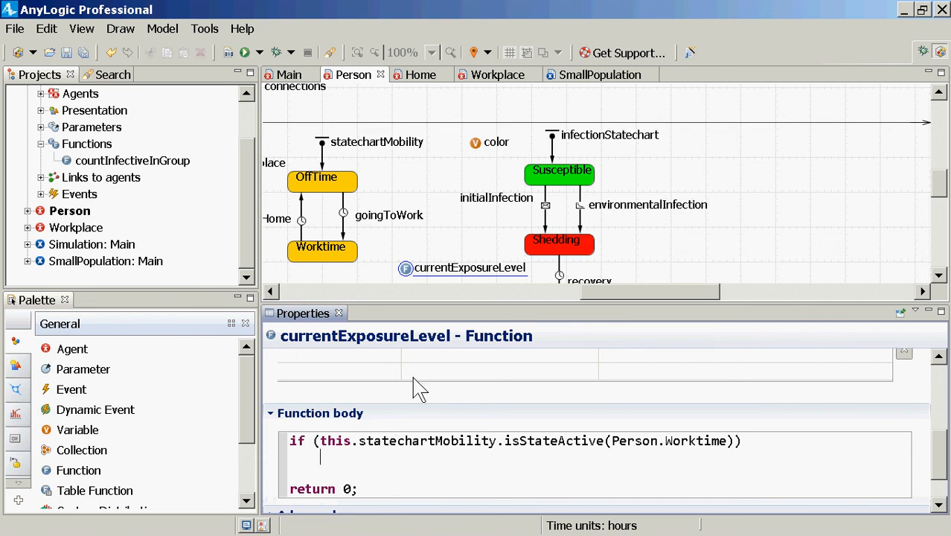
Write return(this.workplace.PathogenReservoir); as the statement executed when the if condition holds
{"action": "left_click", "coordinate": [272, 292]}
{"action": "left_click", "coordinate": [273, 292]}
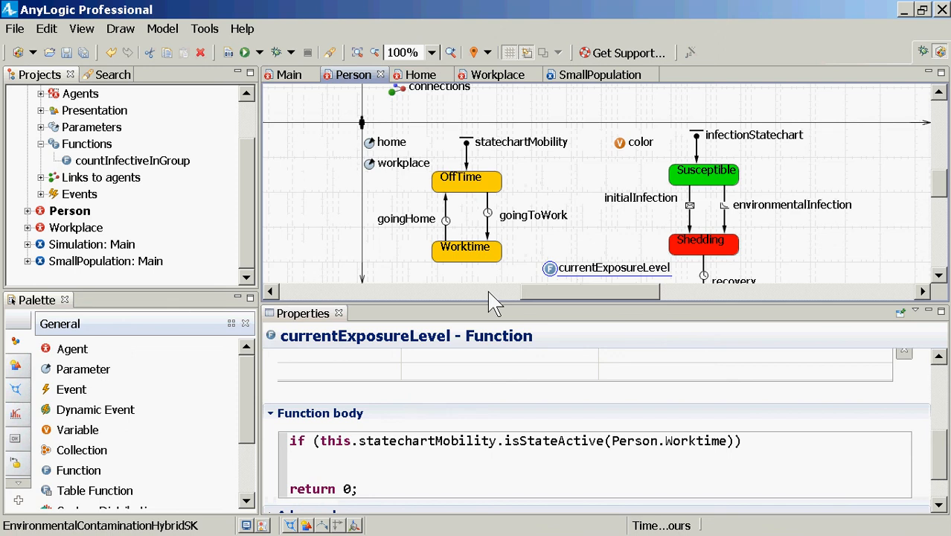
{"action": "left_click", "coordinate": [371, 453]}
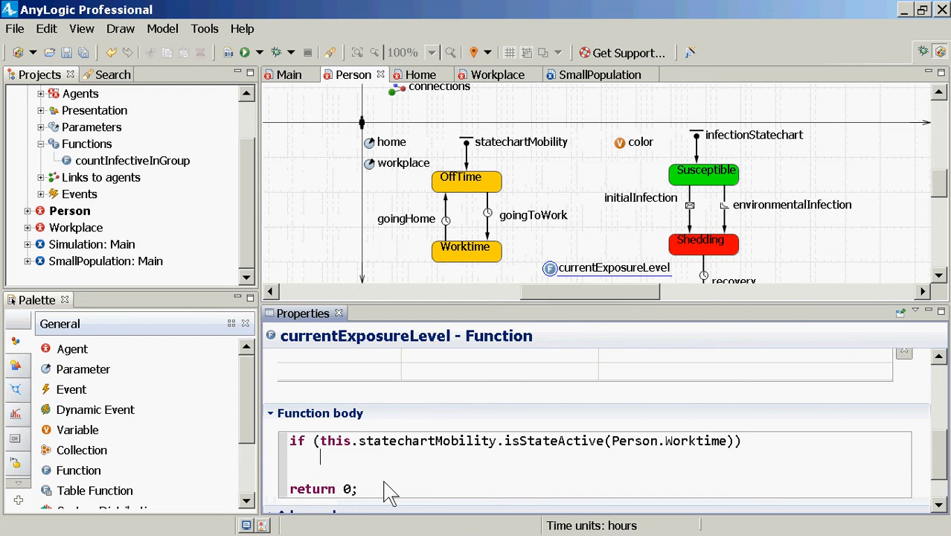
{"action": "type", "text": "return("}
{"action": "type", "text": "this.workpl"}
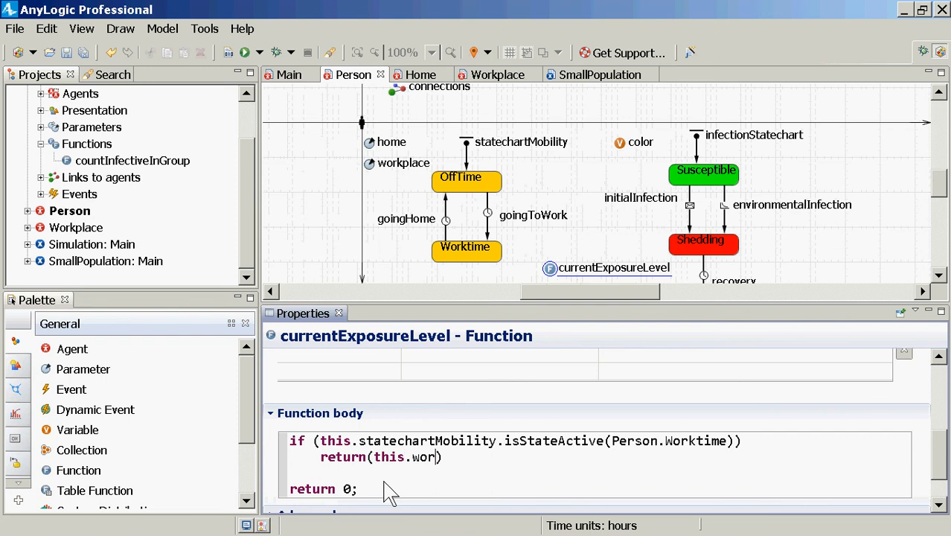
{"action": "type", "text": "ace.Path"}
{"action": "key", "text": "ctrl+space"}
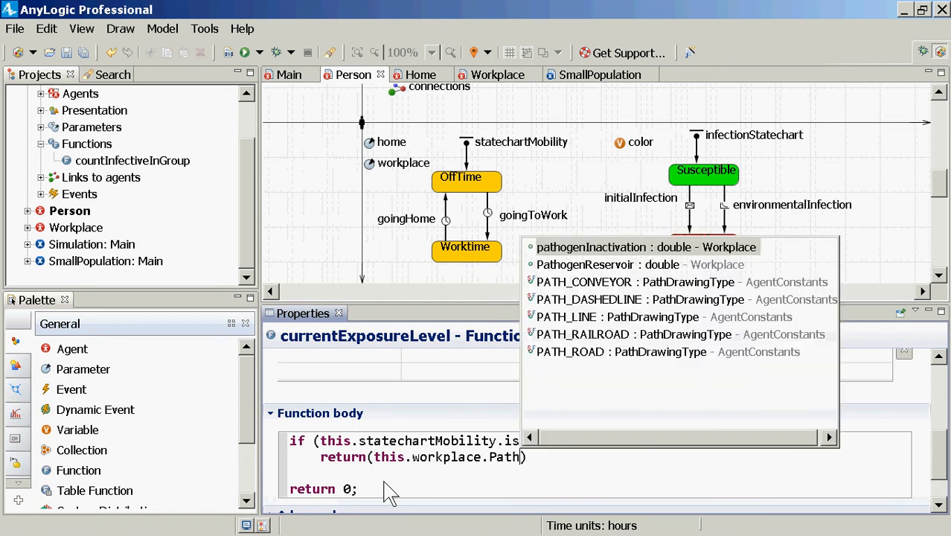
{"action": "key", "text": "Down"}
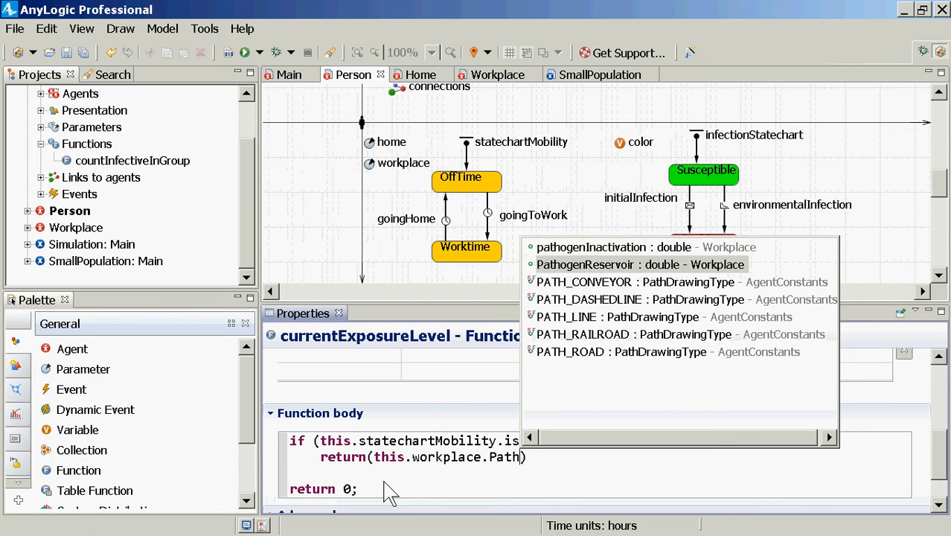
{"action": "key", "text": "Return"}
{"action": "type", "text": ";"}
{"action": "key", "text": "Return"}
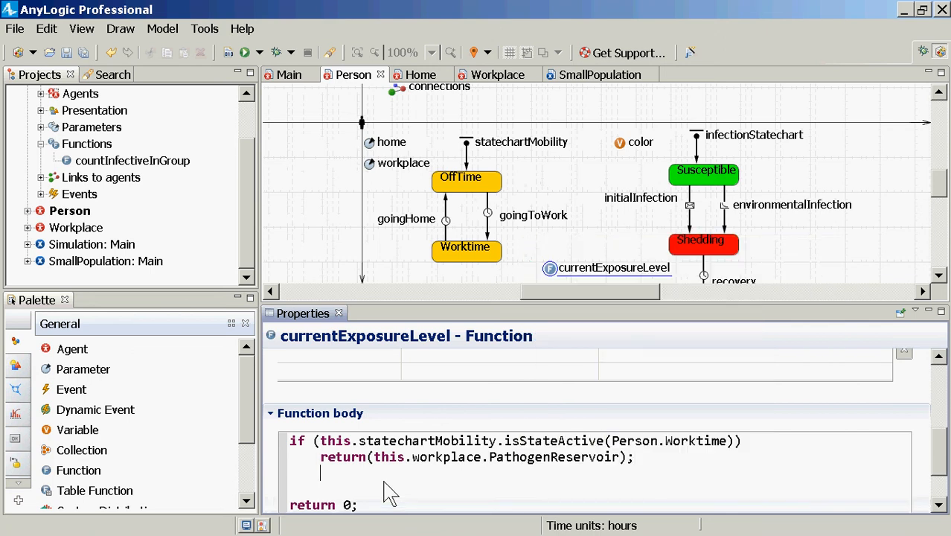
Add an else branch containing return(this.home.PathogenReservoir); and highlight PathogenReservoir in it
{"action": "key", "text": "BackSpace"}
{"action": "type", "text": "else"}
{"action": "key", "text": "Return"}
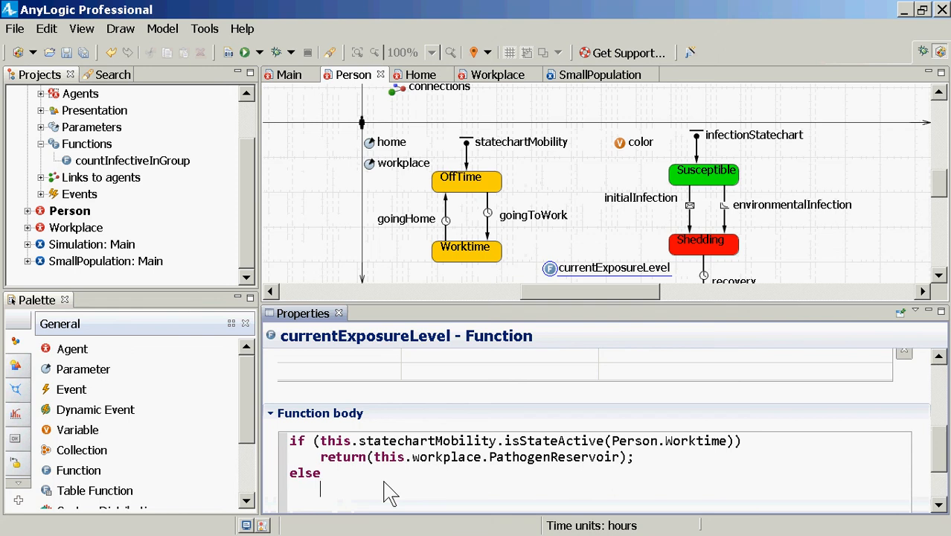
{"action": "type", "text": "return("}
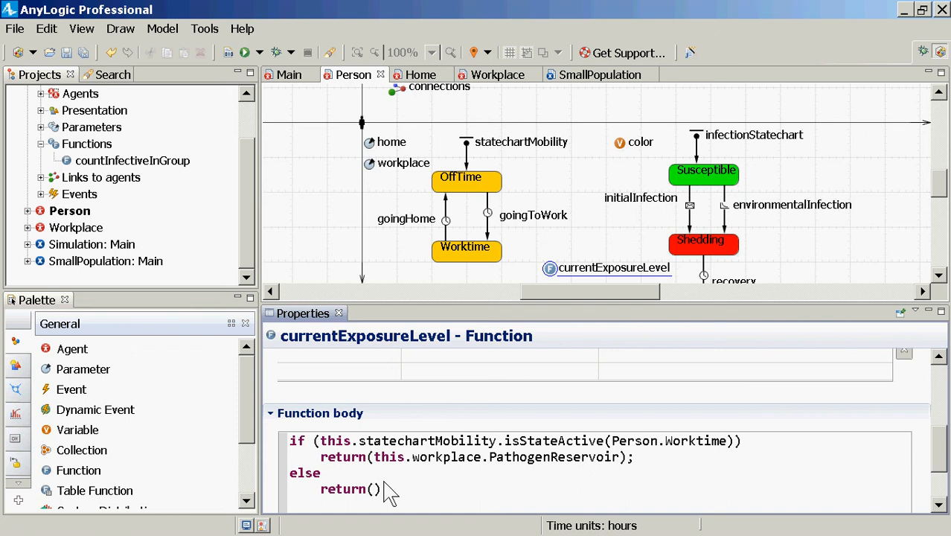
{"action": "type", "text": "this.home.PathogenR"}
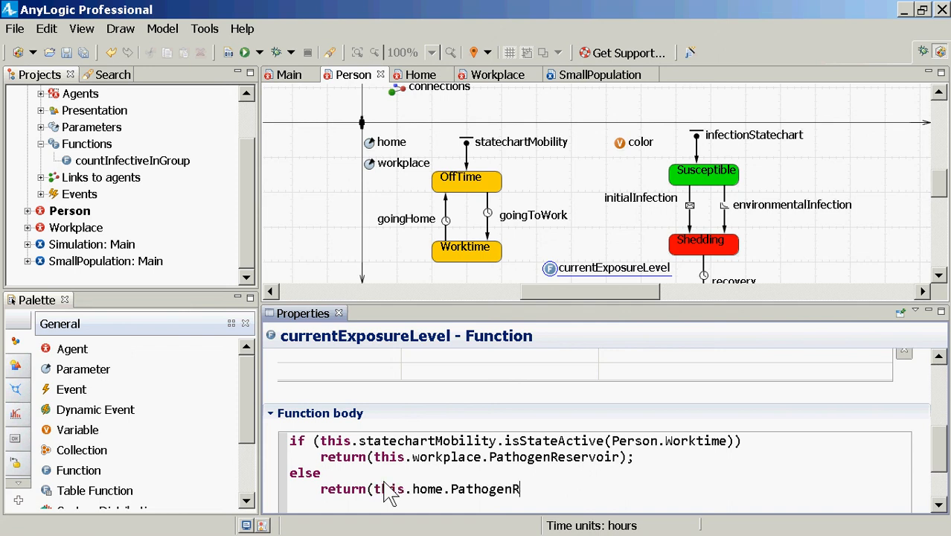
{"action": "type", "text": "eservoir("}
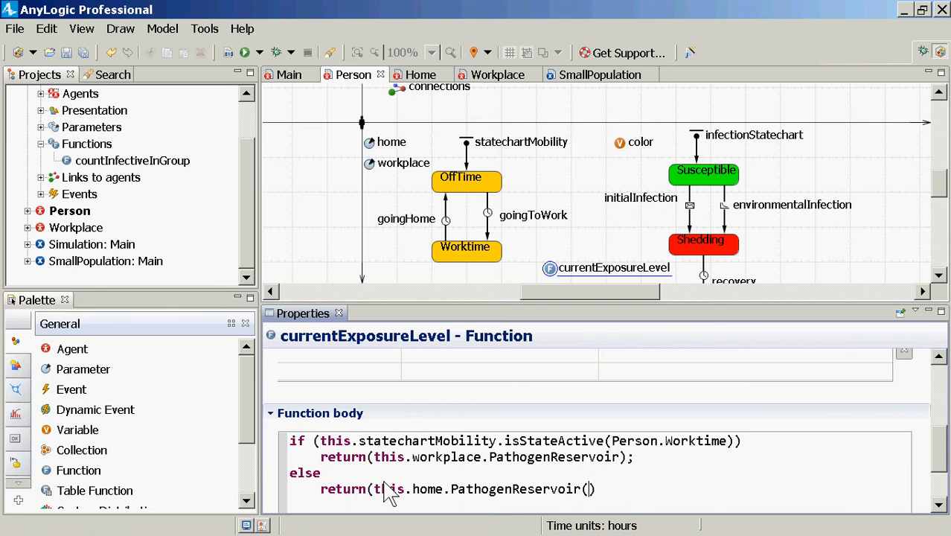
{"action": "type", "text": ")"}
{"action": "scroll", "coordinate": [385, 483], "scroll_direction": "down", "scroll_amount": 1}
{"action": "key", "text": "Left"}
{"action": "key", "text": "Left"}
{"action": "key", "text": "ctrl+shift+Left"}
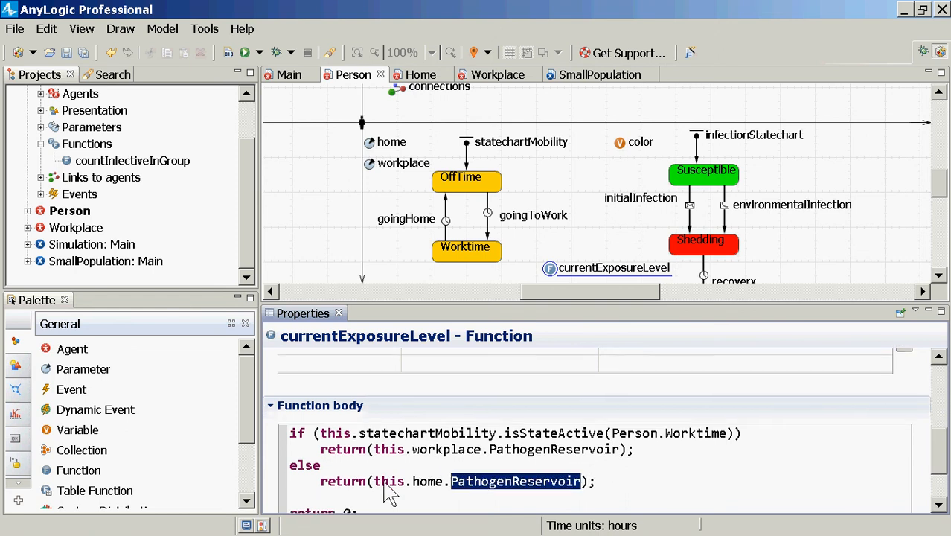
Examine the home.PathogenReservoir and workplace.PathogenReservoir references in the two return statements
{"action": "key", "text": "ctrl+shift+Left"}
{"action": "key", "text": "ctrl+shift+Left"}
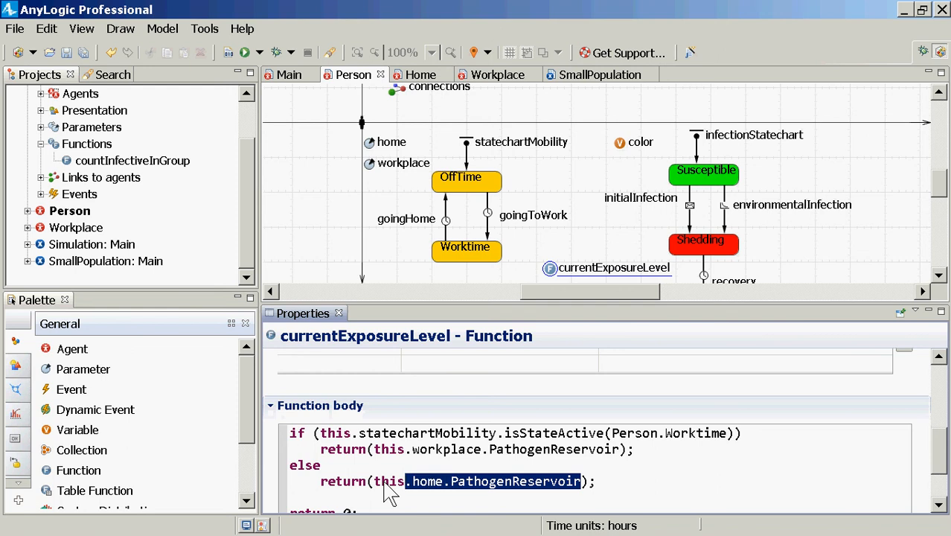
{"action": "key", "text": "Up"}
{"action": "key", "text": "ctrl+shift+Right"}
{"action": "key", "text": "ctrl+shift+Right"}
{"action": "key", "text": "ctrl+shift+Right"}
{"action": "key", "text": "shift+Left"}
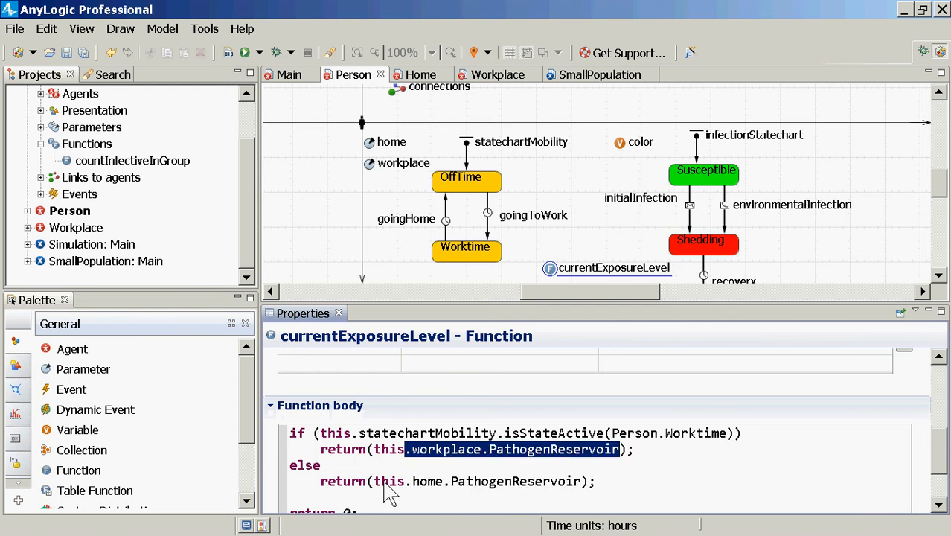
Delete the leftover return 0; line and the blank line above it from the currentExposureLevel body, and save the model
{"action": "key", "text": "Down"}
{"action": "key", "text": "Down"}
{"action": "key", "text": "shift+Down"}
{"action": "key", "text": "shift+End"}
{"action": "key", "text": "Right"}
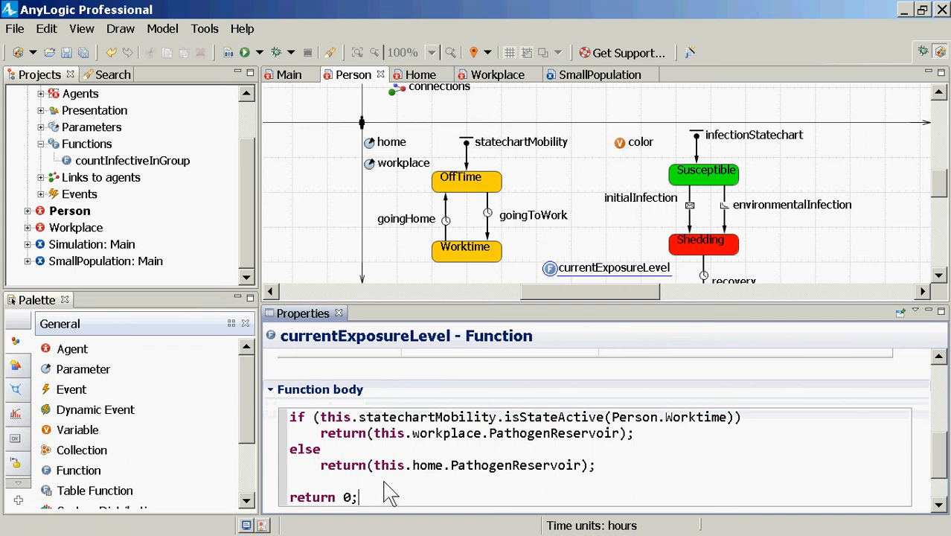
{"action": "key", "text": "Up"}
{"action": "key", "text": "shift+Down"}
{"action": "key", "text": "Delete"}
{"action": "key", "text": "BackSpace"}
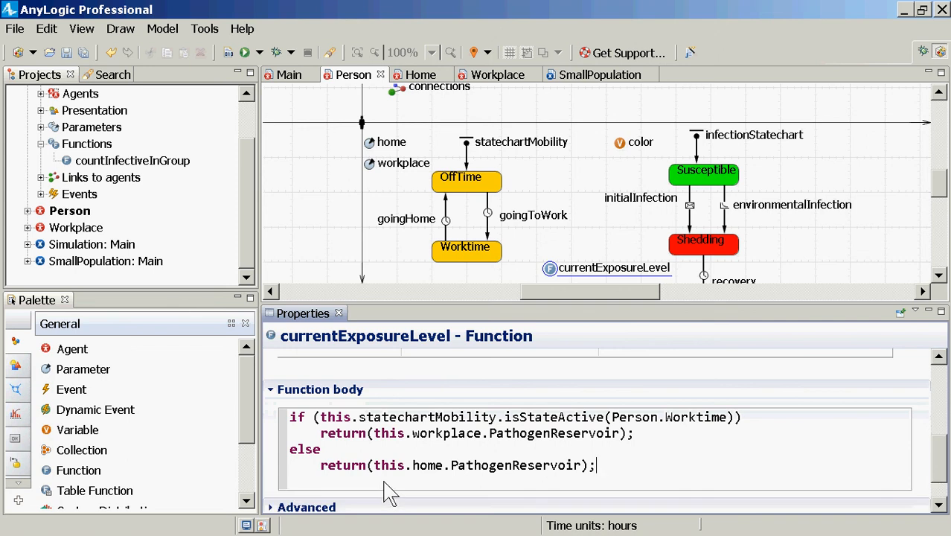
{"action": "key", "text": "Up"}
{"action": "key", "text": "Up"}
{"action": "key", "text": "Up"}
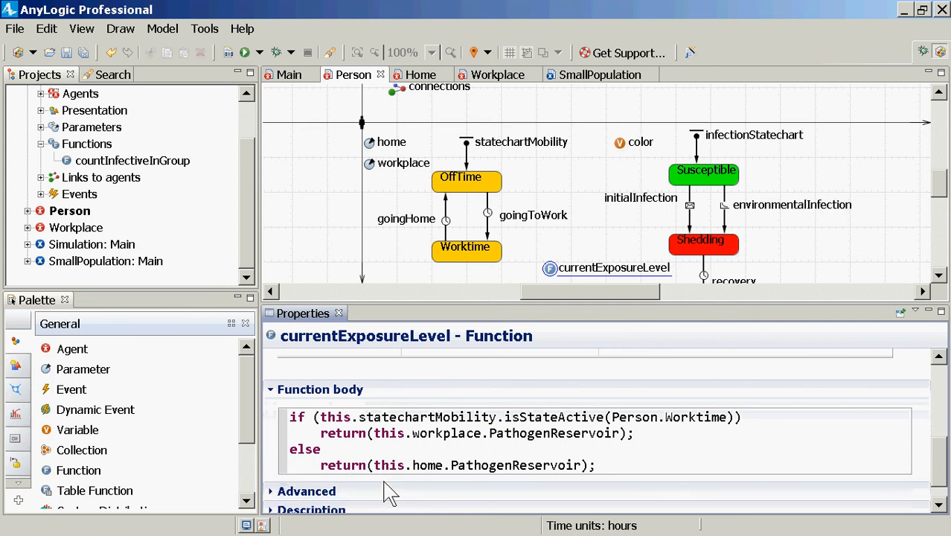
{"action": "key", "text": "ctrl+s"}
Add a parameter named infectionHazardPerUnitExposure to Person, beside the Susceptible state of the infection statechart
{"action": "left_click_drag", "start_coordinate": [75, 370], "coordinate": [777, 175]}
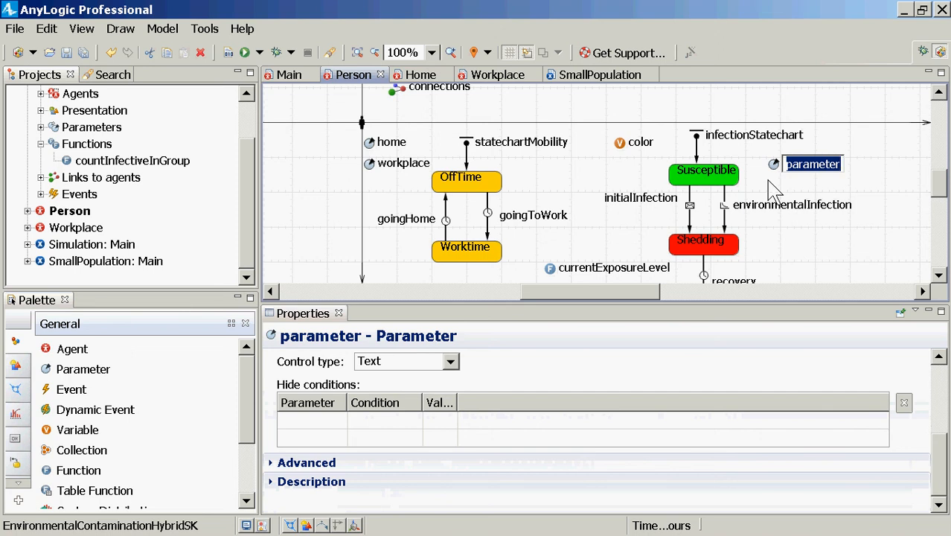
{"action": "type", "text": "infectionH"}
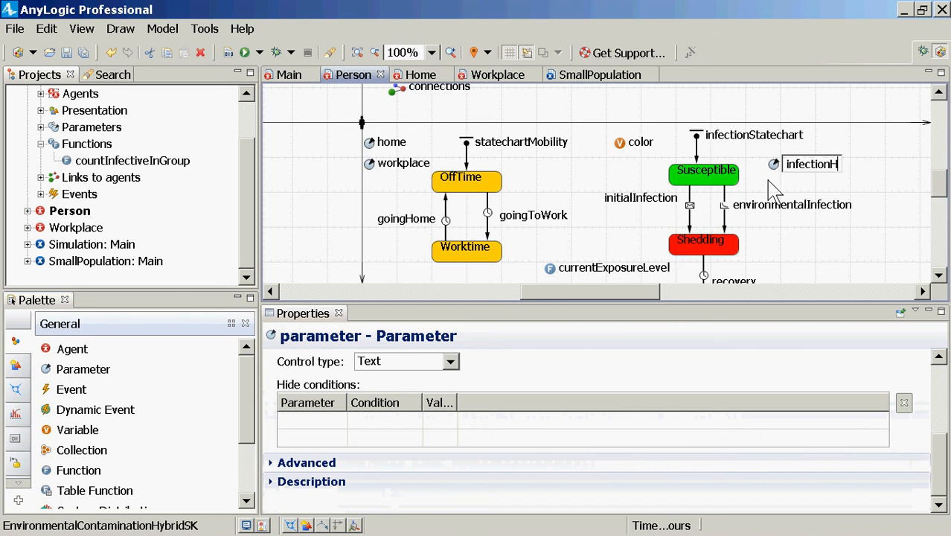
{"action": "type", "text": "azardPer"}
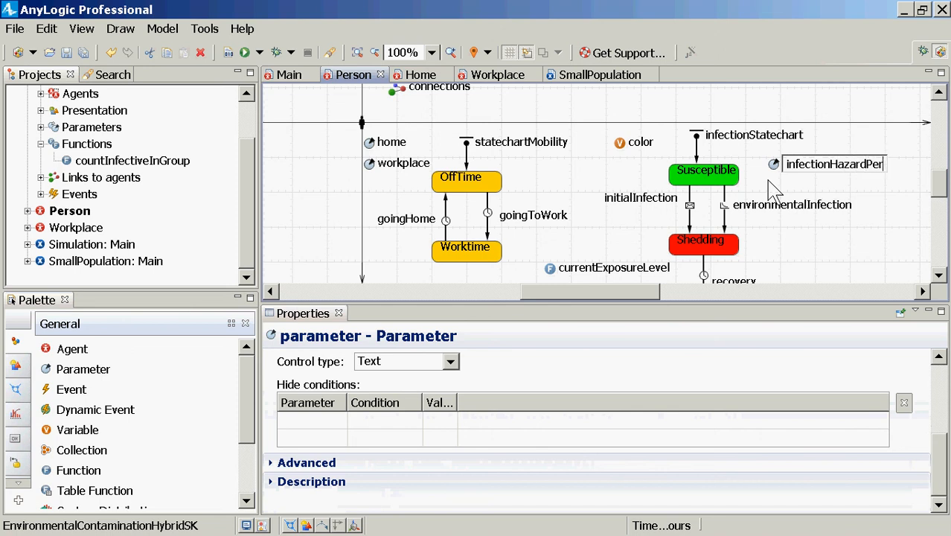
{"action": "type", "text": "UnitExpos"}
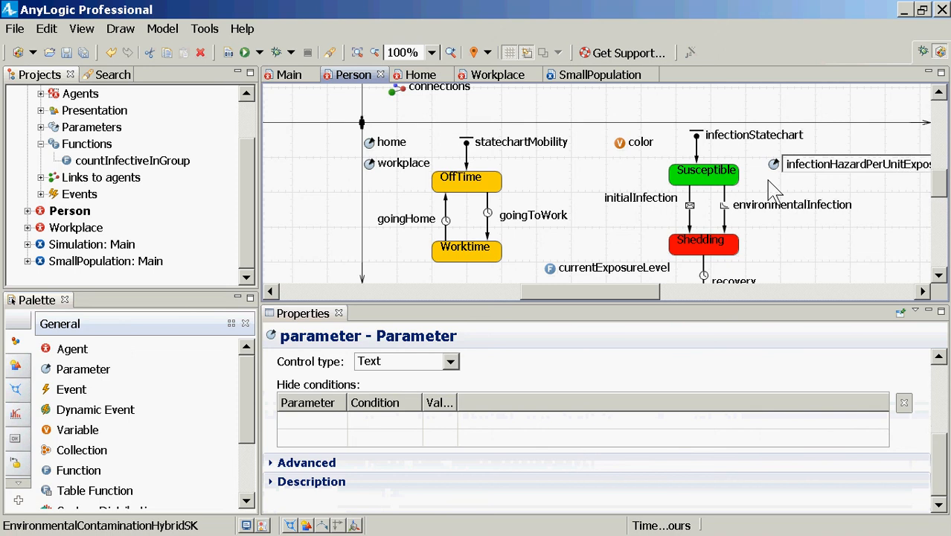
{"action": "type", "text": "ure"}
{"action": "key", "text": "Return"}
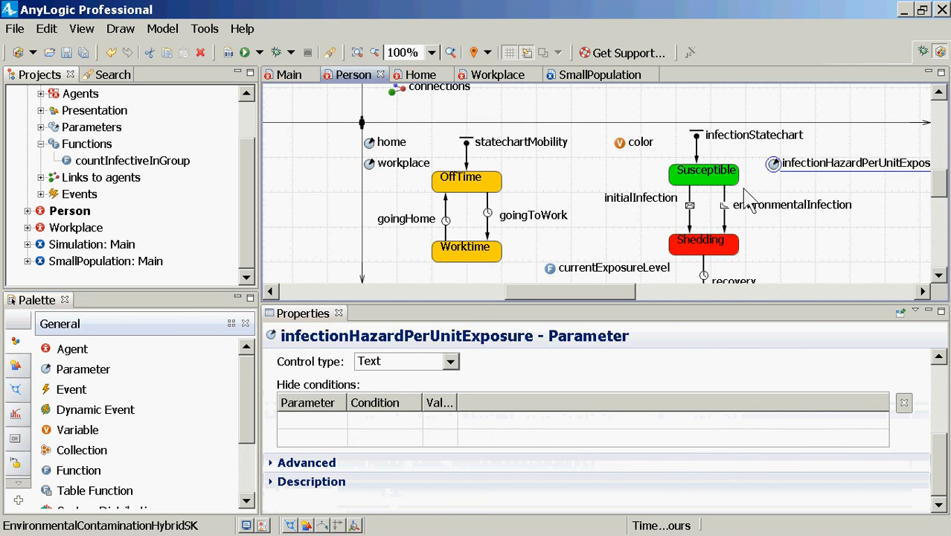
{"action": "scroll", "coordinate": [689, 372], "scroll_direction": "up", "scroll_amount": 2}
{"action": "scroll", "coordinate": [669, 386], "scroll_direction": "up", "scroll_amount": 2}
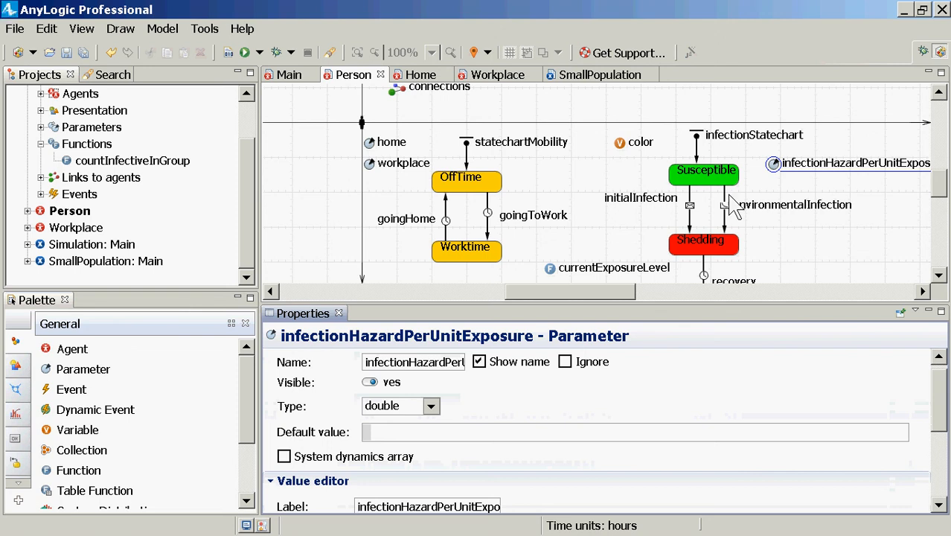
Set the rate of the environmentalInfection transition to infectionHazardPerUnitExposure * currentExposureLevel()
{"action": "left_click", "coordinate": [724, 216]}
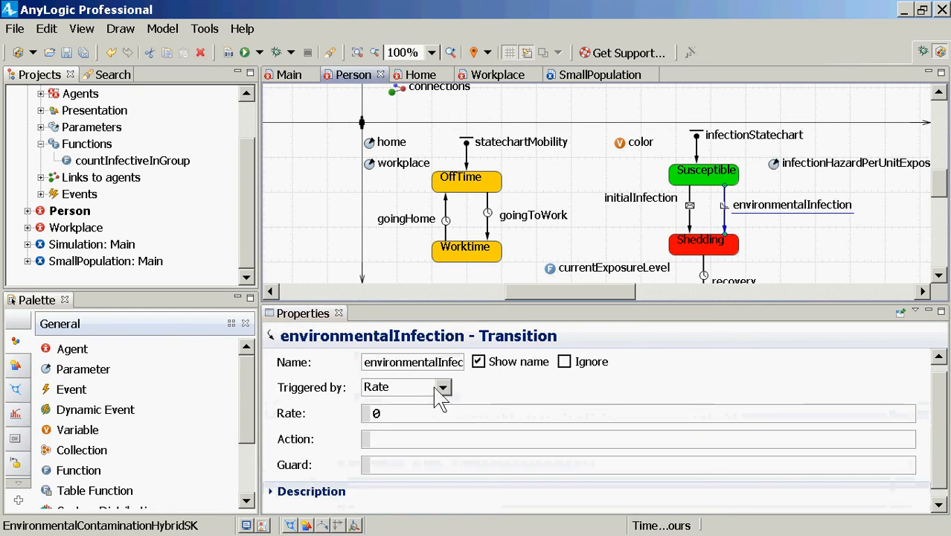
{"action": "left_click_drag", "start_coordinate": [431, 415], "coordinate": [341, 384]}
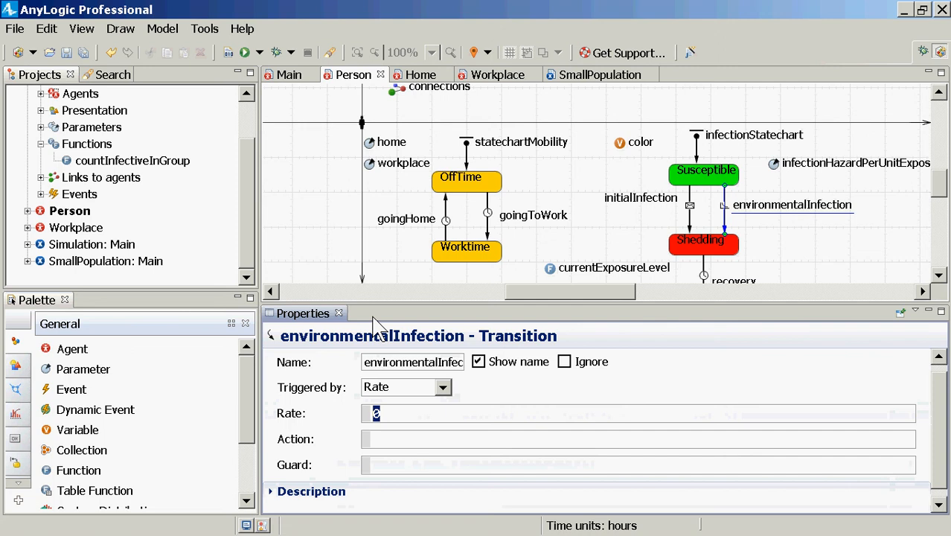
{"action": "type", "text": "infect"}
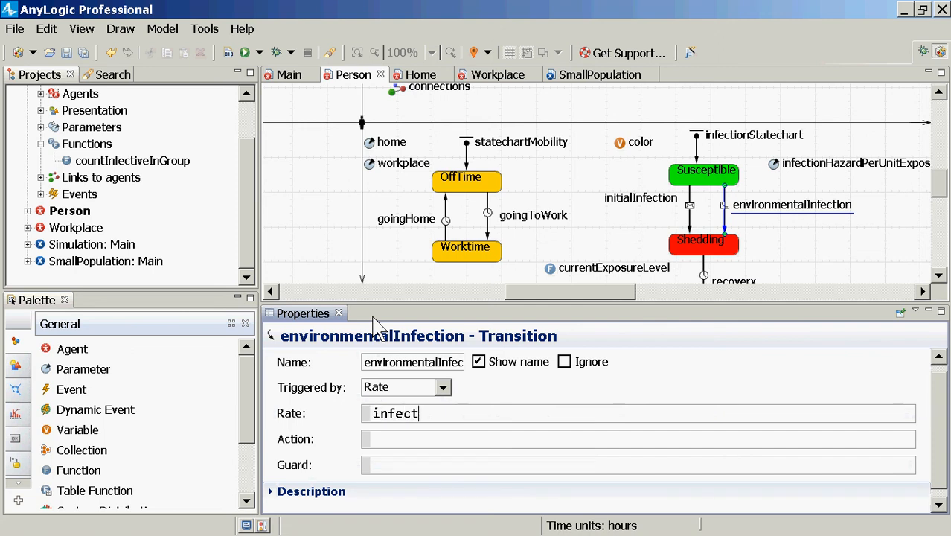
{"action": "key", "text": "ctrl+space"}
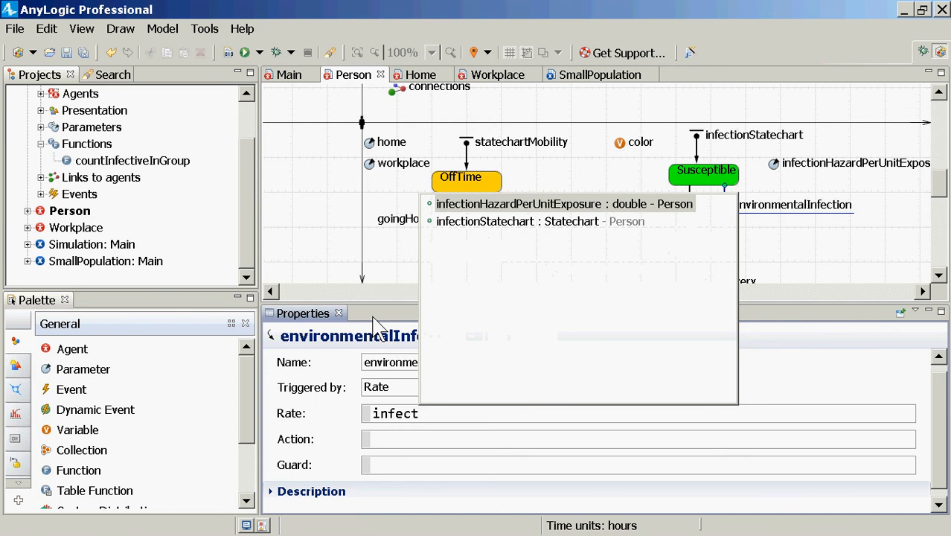
{"action": "key", "text": "Return"}
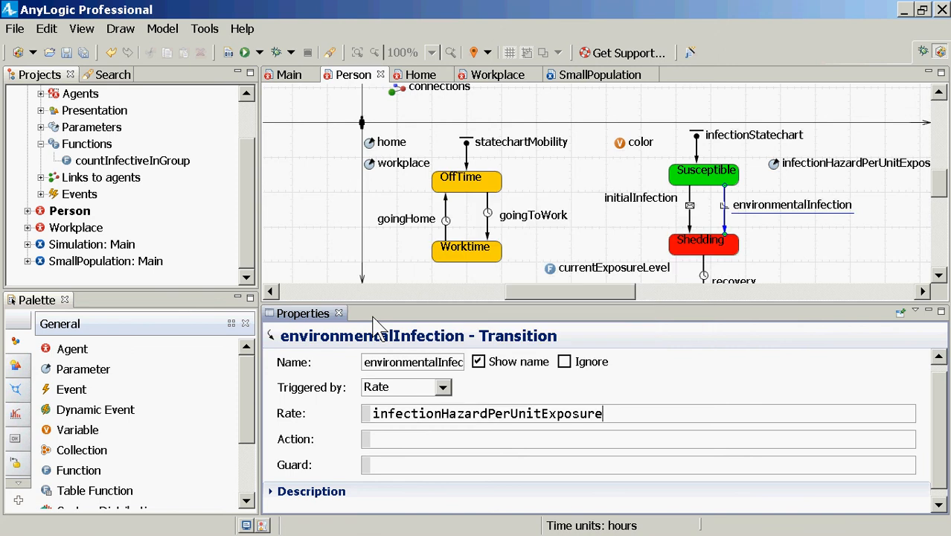
{"action": "type", "text": "* curren"}
{"action": "key", "text": "ctrl+space"}
{"action": "type", "text": ";"}
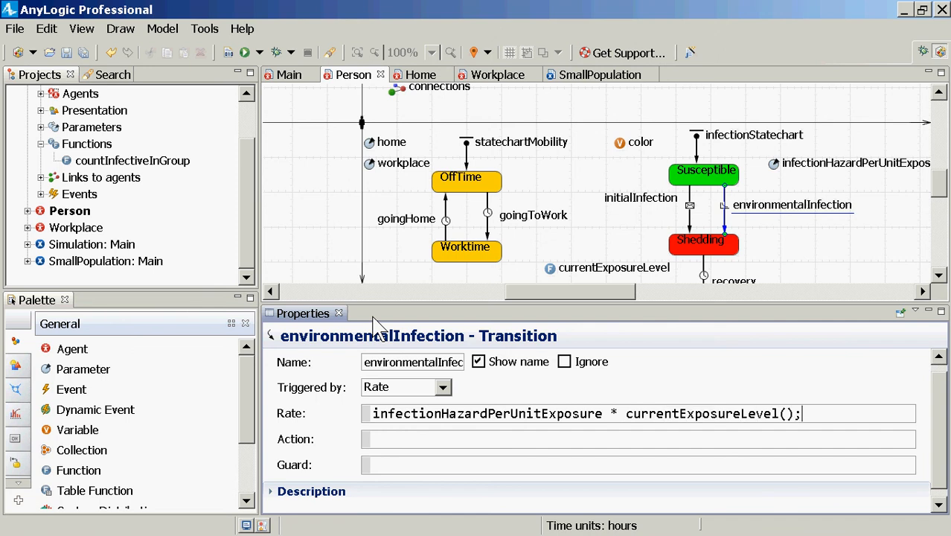
{"action": "key", "text": "BackSpace"}
{"action": "left_click", "coordinate": [764, 223]}
Set the default value of the infectionHazardPerUnitExposure parameter to 0.1 and save the model
{"action": "left_click", "coordinate": [772, 163]}
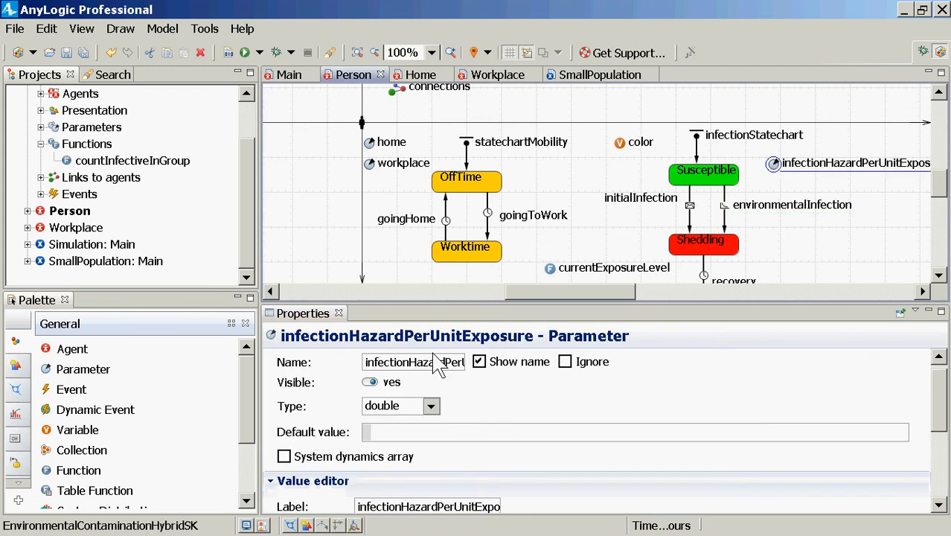
{"action": "left_click", "coordinate": [403, 433]}
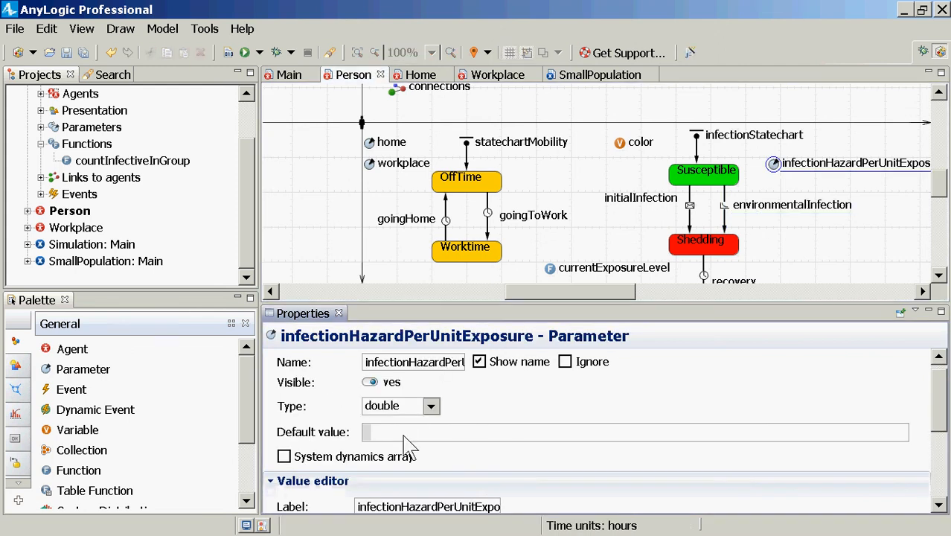
{"action": "type", "text": "0.1"}
{"action": "left_click", "coordinate": [778, 164]}
{"action": "key", "text": "ctrl+s"}
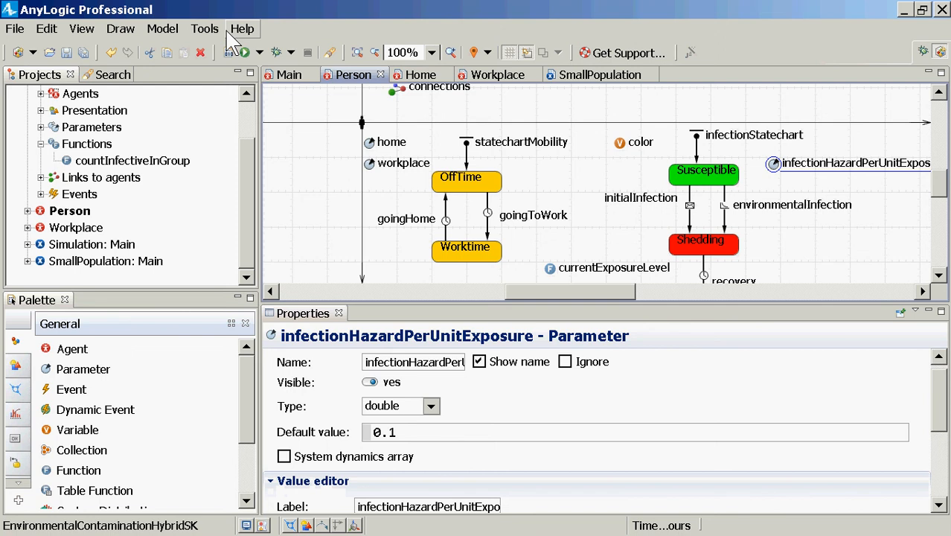
Build the model and run the SmallPopulation experiment at x10 speed
{"action": "left_click", "coordinate": [228, 52]}
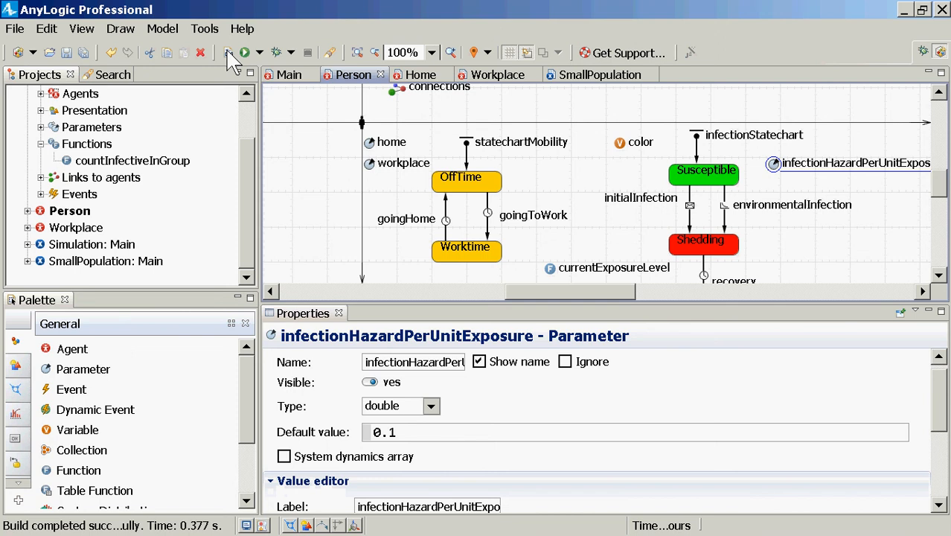
{"action": "left_click", "coordinate": [137, 262]}
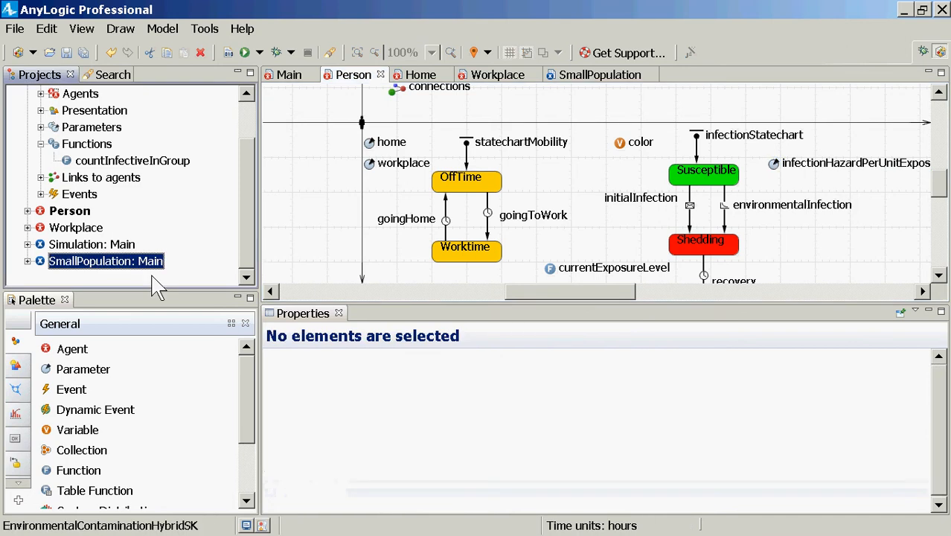
{"action": "right_click", "coordinate": [137, 262]}
{"action": "left_click", "coordinate": [195, 460]}
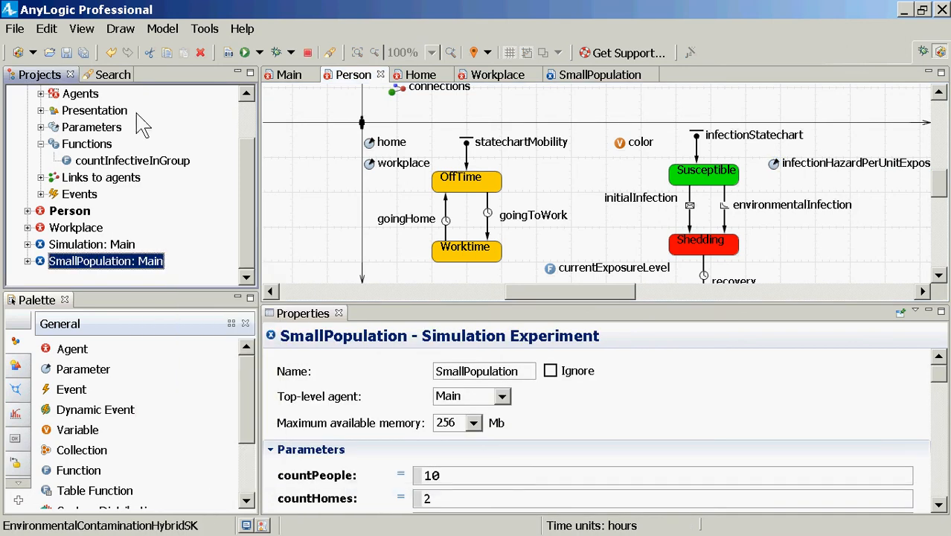
{"action": "left_click", "coordinate": [85, 116]}
{"action": "left_click", "coordinate": [167, 33]}
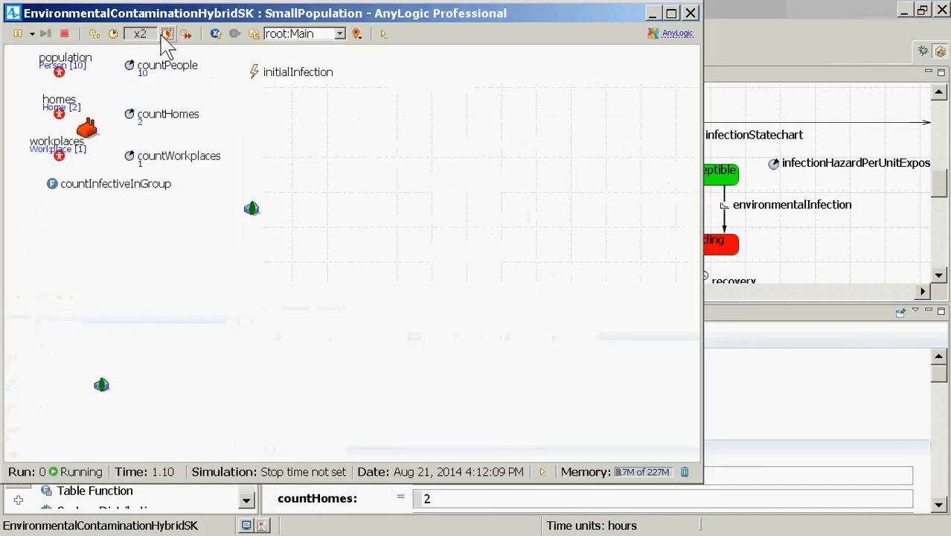
{"action": "left_click", "coordinate": [166, 33]}
{"action": "left_click", "coordinate": [167, 34]}
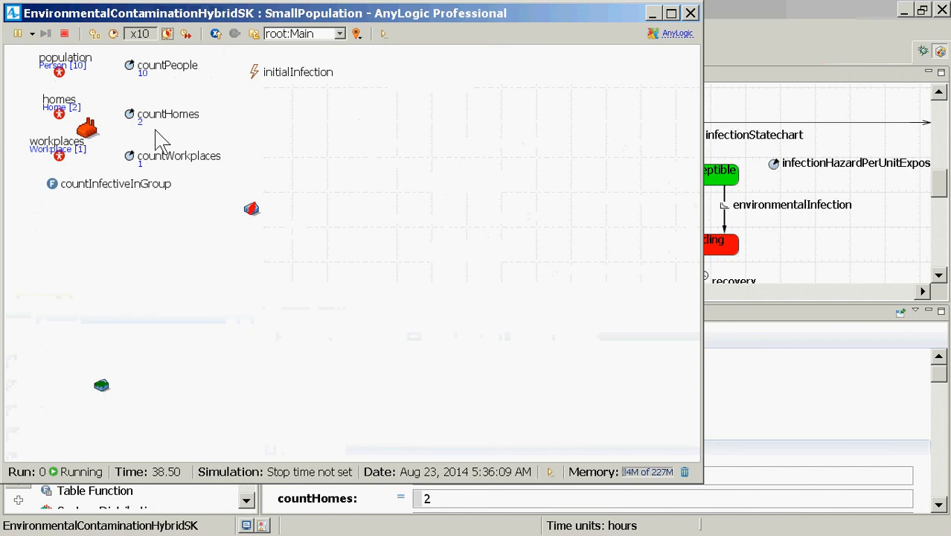
Inspect homes[0] in the running simulation and display its PathogenReservoir as a time chart
{"action": "left_click", "coordinate": [332, 37]}
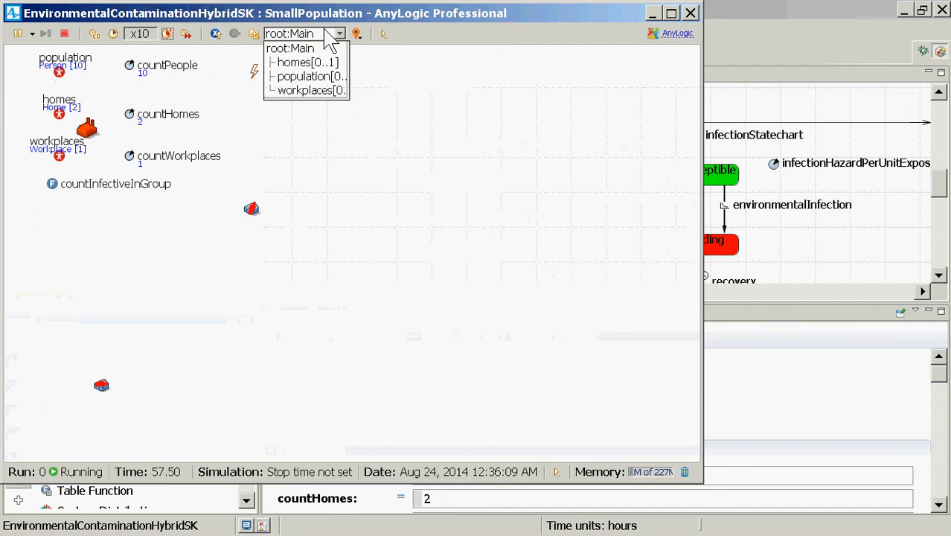
{"action": "left_click", "coordinate": [307, 63]}
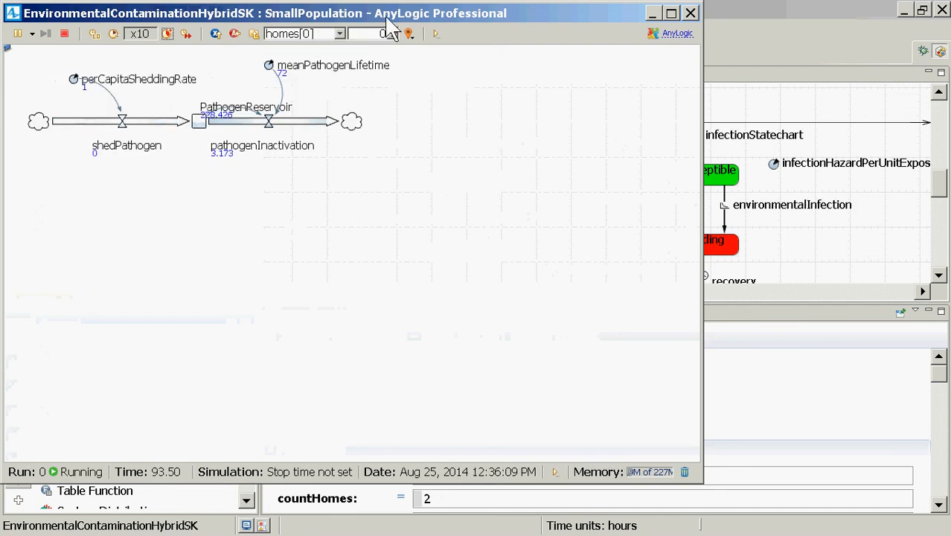
{"action": "left_click", "coordinate": [195, 125]}
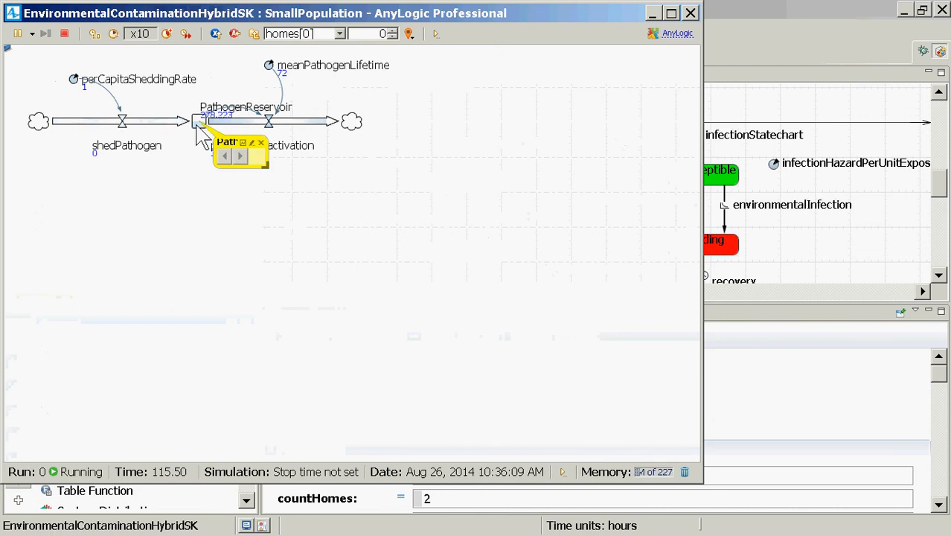
{"action": "left_click", "coordinate": [243, 144]}
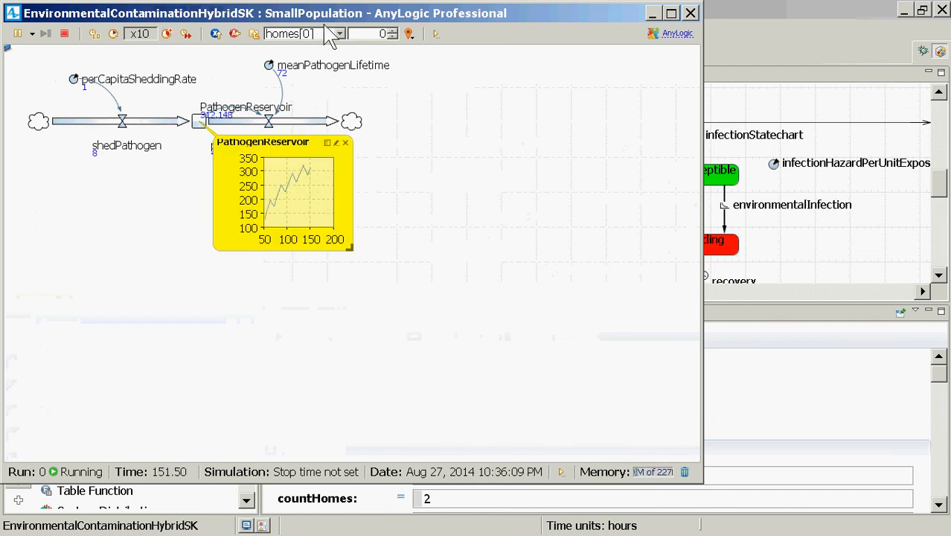
Switch the inspected home to homes[1] and examine its PathogenReservoir chart
{"action": "left_click", "coordinate": [392, 31]}
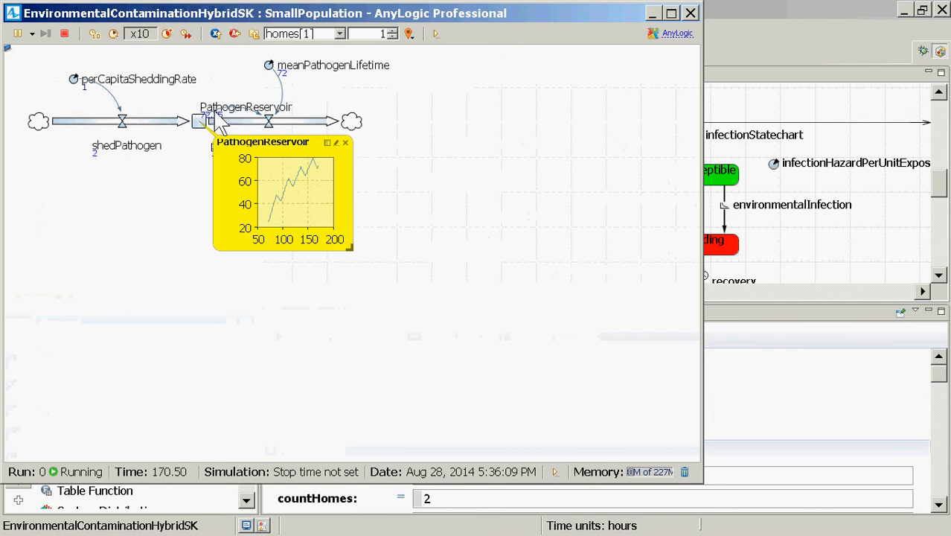
{"action": "left_click", "coordinate": [340, 35]}
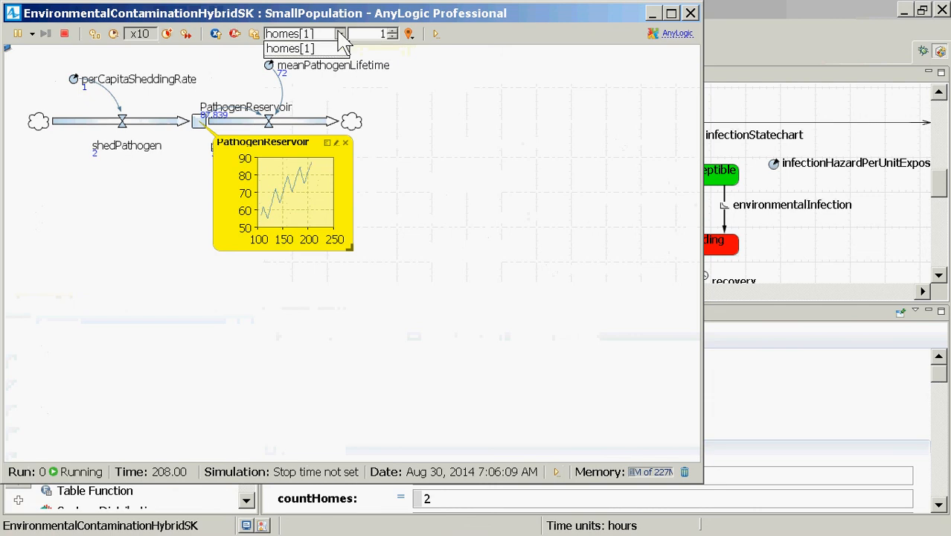
{"action": "left_click", "coordinate": [340, 35]}
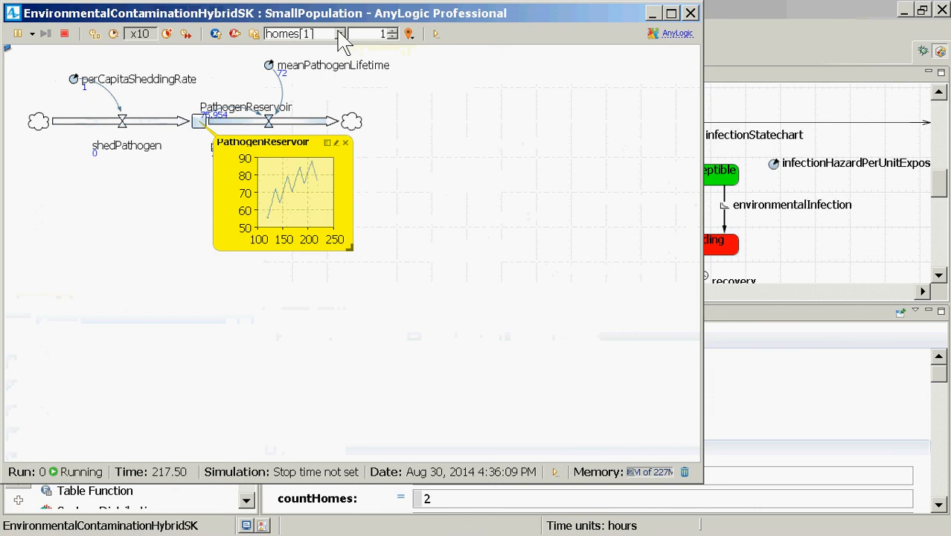
Return to the root Main view and inspect the pathogen stock and flows of the workplace agent
{"action": "left_click", "coordinate": [255, 35]}
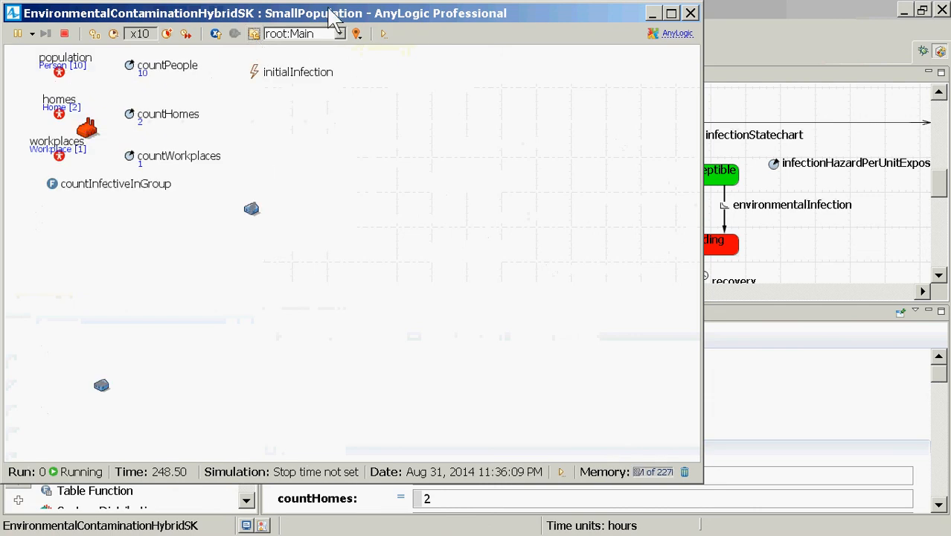
{"action": "left_click", "coordinate": [340, 34]}
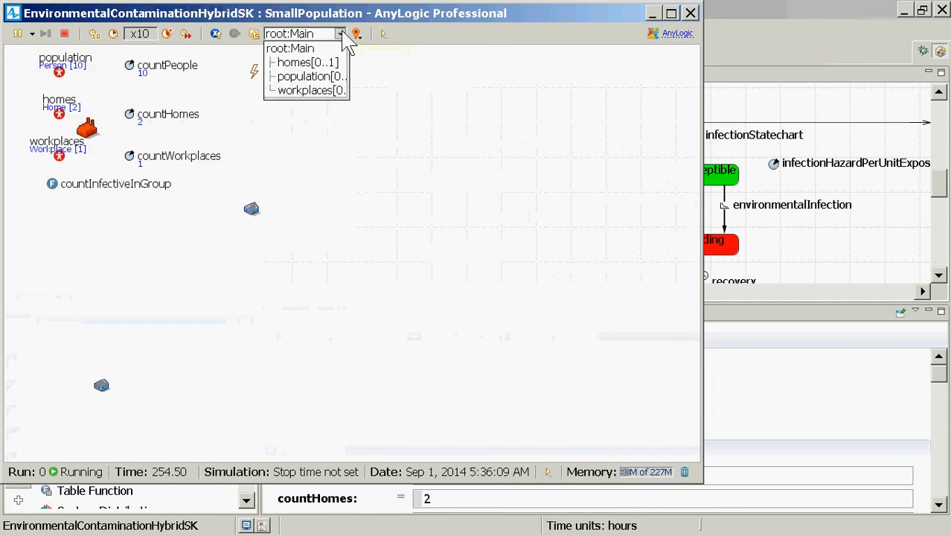
{"action": "left_click", "coordinate": [313, 91]}
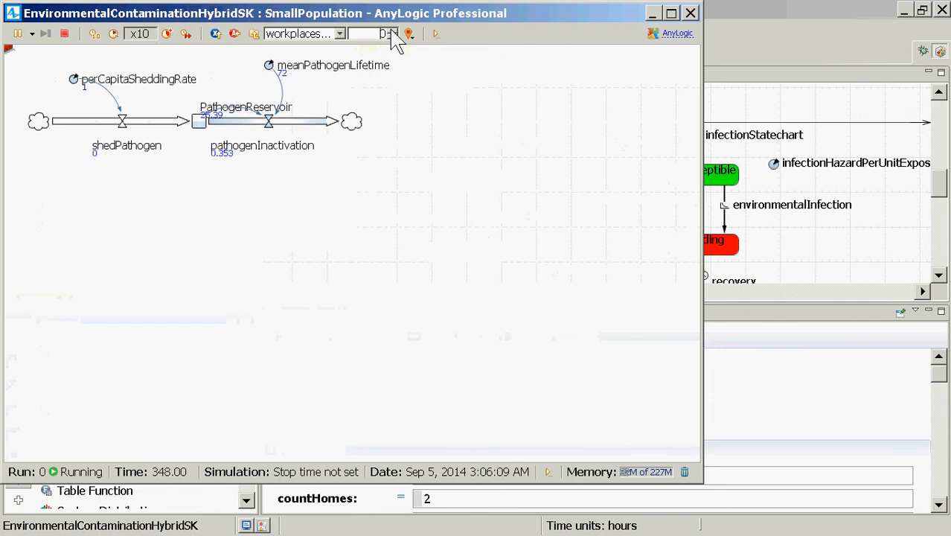
Return to the root Main view, examine the PathogenReservoir chart of homes[0], and close the simulation window
{"action": "left_click", "coordinate": [255, 35]}
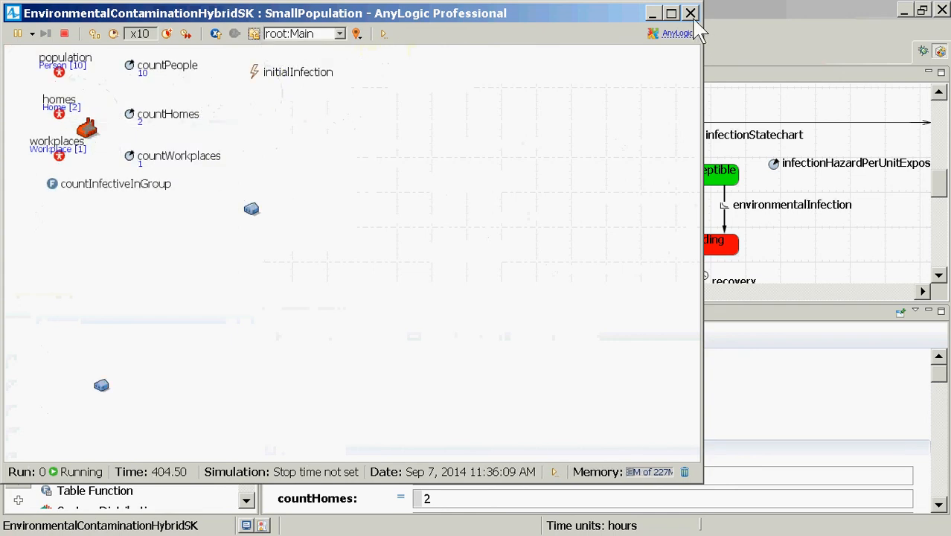
{"action": "left_click", "coordinate": [331, 35]}
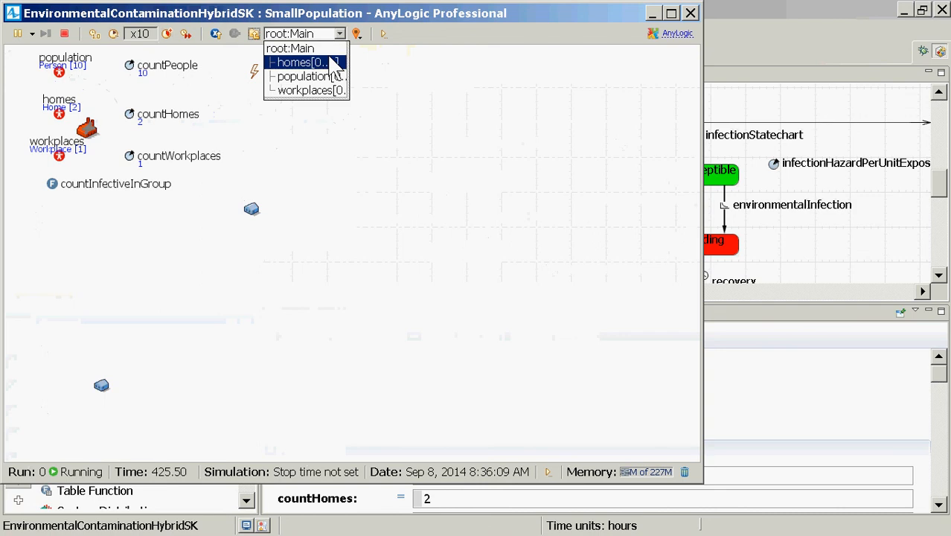
{"action": "left_click", "coordinate": [313, 62]}
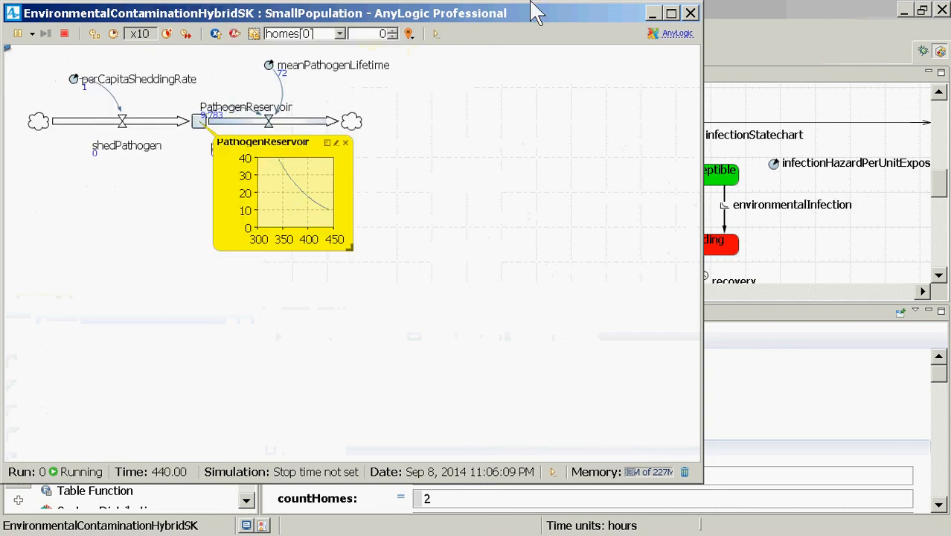
{"action": "left_click", "coordinate": [690, 14]}
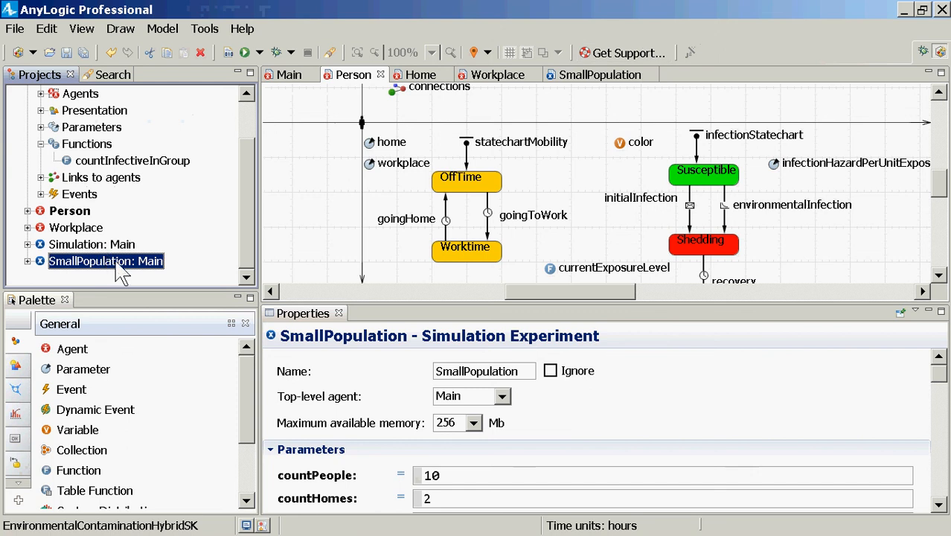
{"action": "scroll", "coordinate": [252, 125], "scroll_direction": "up", "scroll_amount": 1}
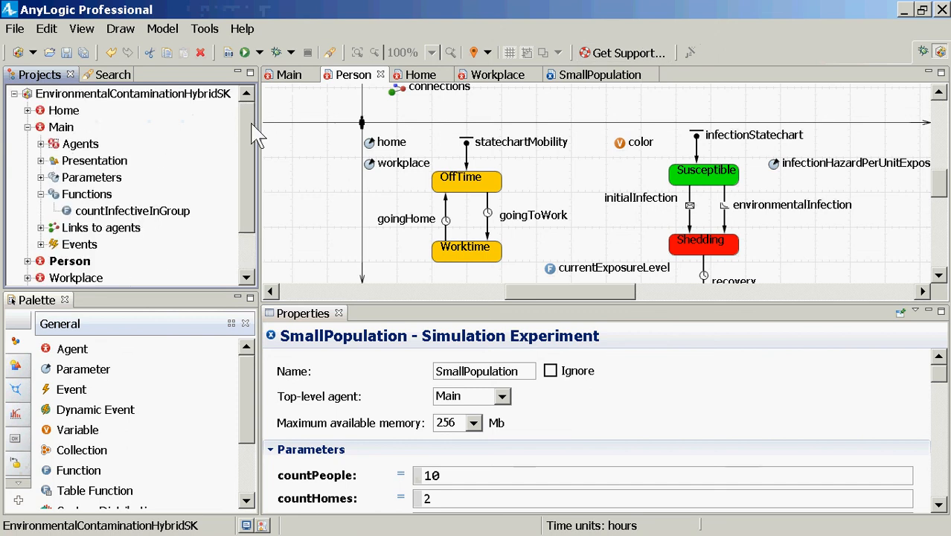
{"action": "right_click", "coordinate": [156, 94]}
{"action": "mouse_move", "coordinate": [186, 104]}
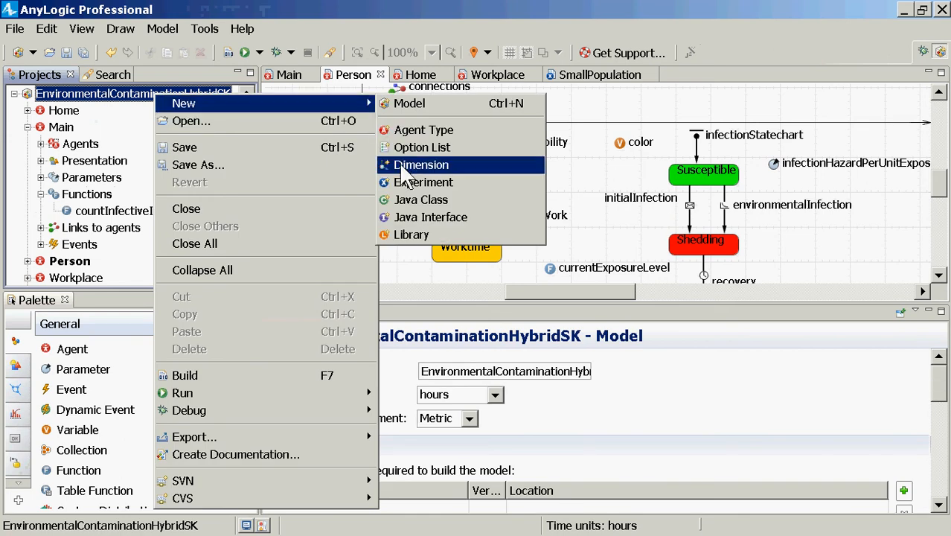
{"action": "left_click", "coordinate": [349, 11]}
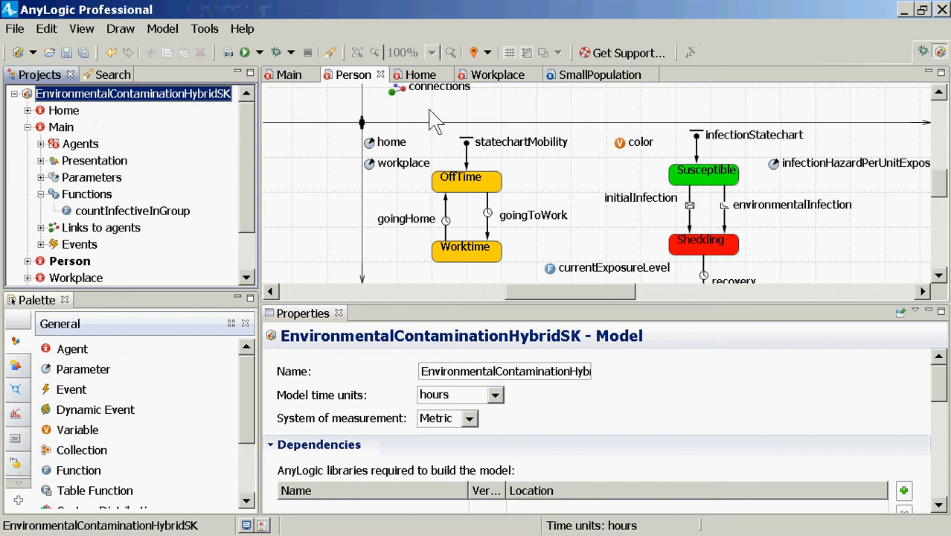
Open the Home agent type and draw a small rectangle just beside its house icon at the origin
{"action": "left_click", "coordinate": [20, 367]}
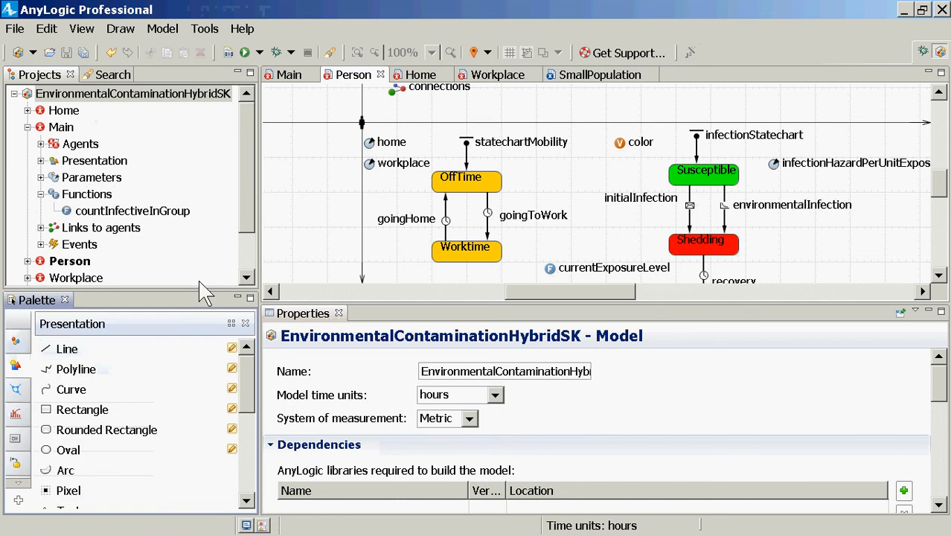
{"action": "double_click", "coordinate": [65, 125]}
{"action": "double_click", "coordinate": [63, 110]}
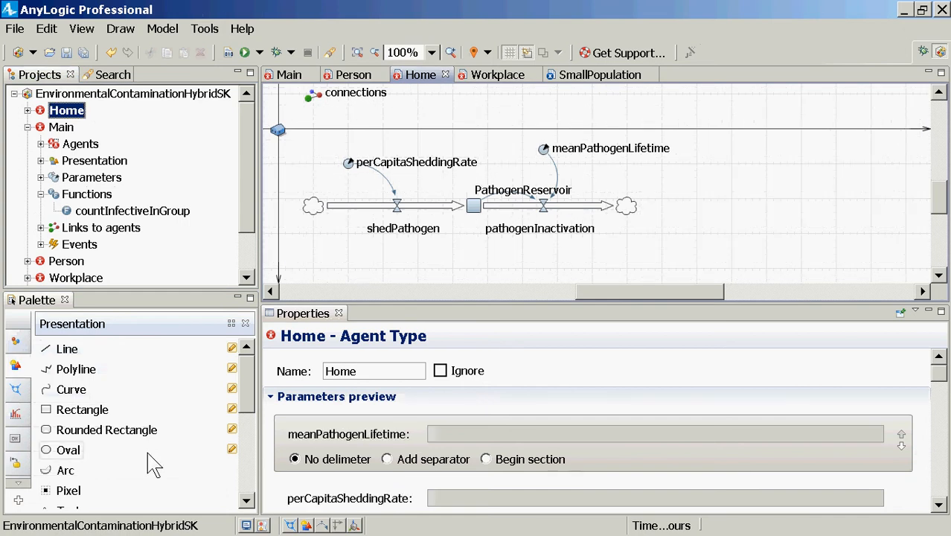
{"action": "left_click", "coordinate": [69, 417]}
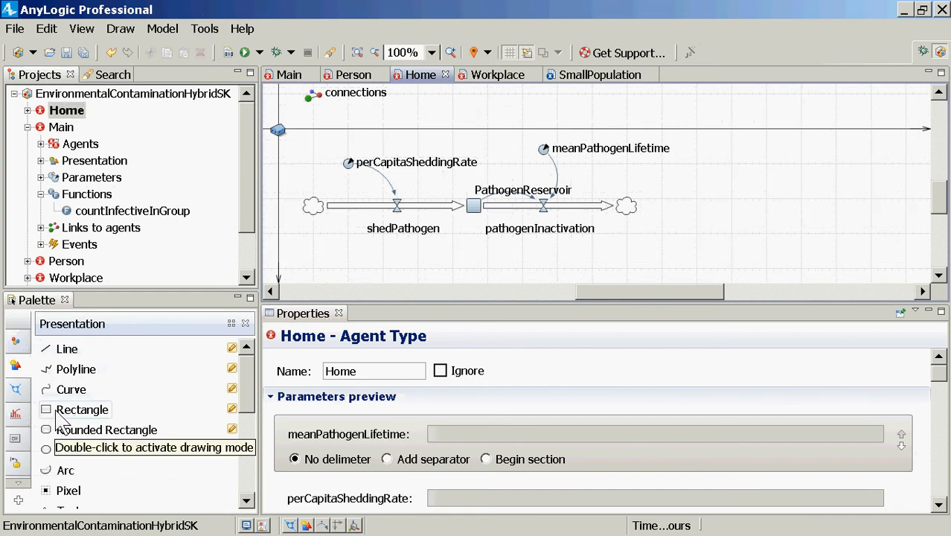
{"action": "left_click", "coordinate": [293, 123]}
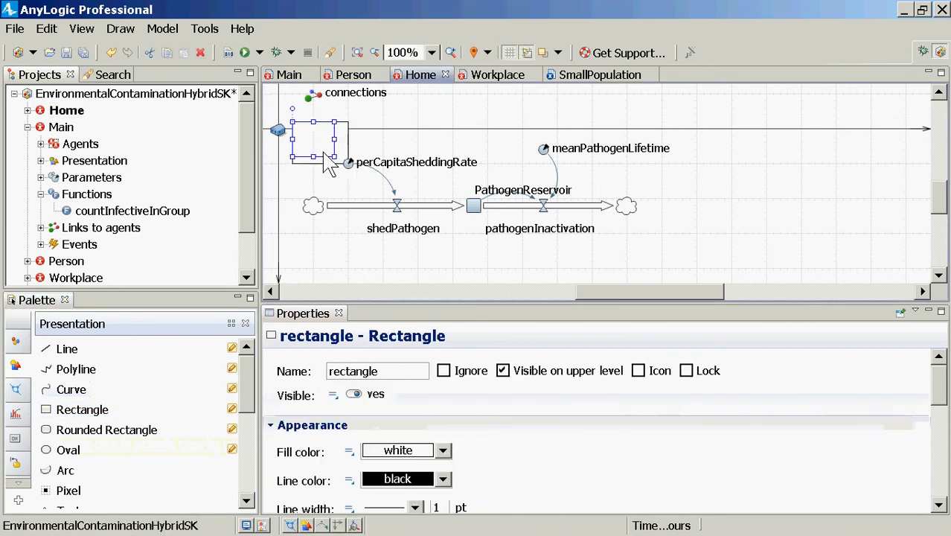
{"action": "left_click_drag", "start_coordinate": [323, 152], "coordinate": [309, 139]}
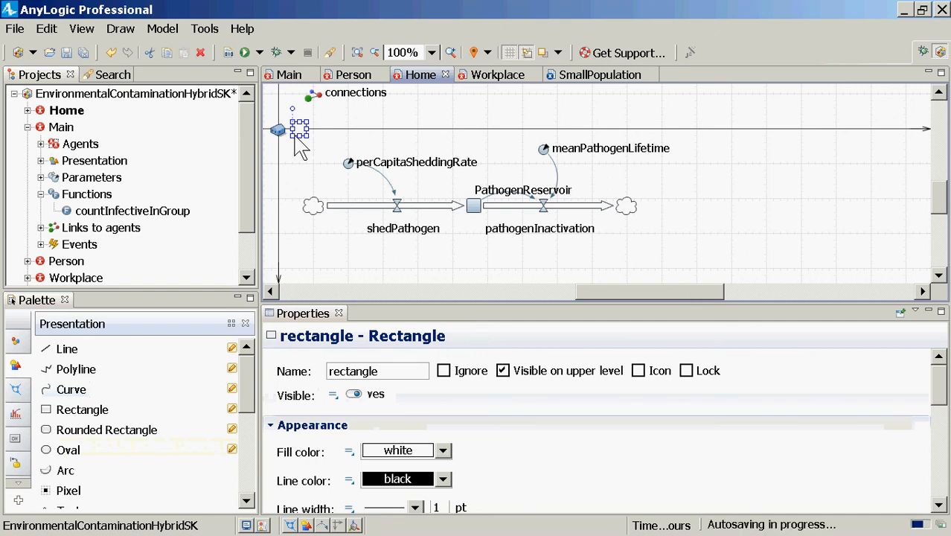
Make the rectangle's fill color a dynamic value and begin its expression with lerpColor(this.PathogenReservoir
{"action": "left_click", "coordinate": [348, 452]}
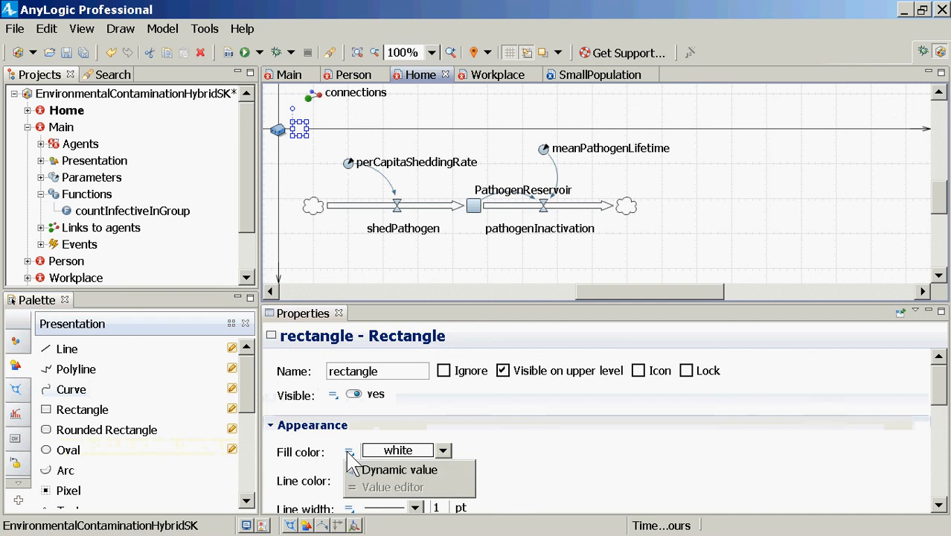
{"action": "left_click", "coordinate": [348, 452]}
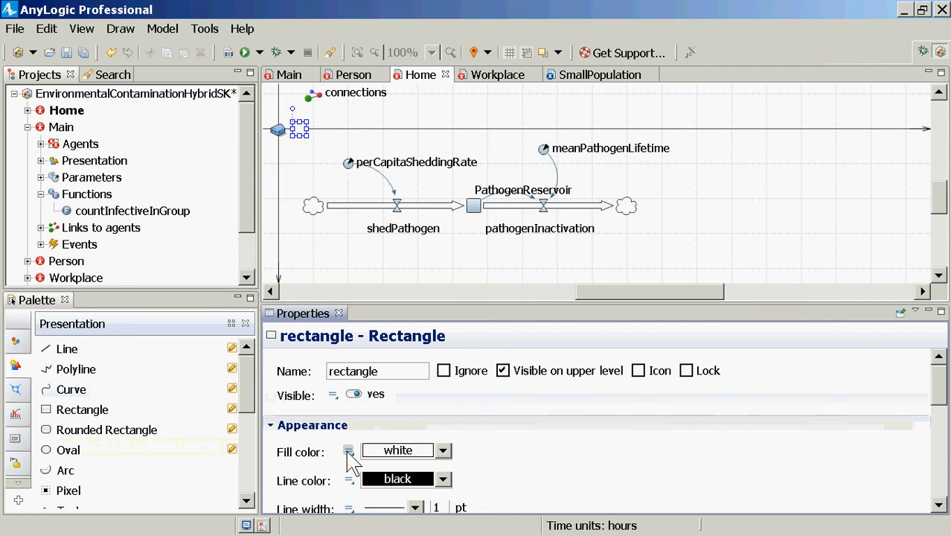
{"action": "left_click", "coordinate": [348, 452]}
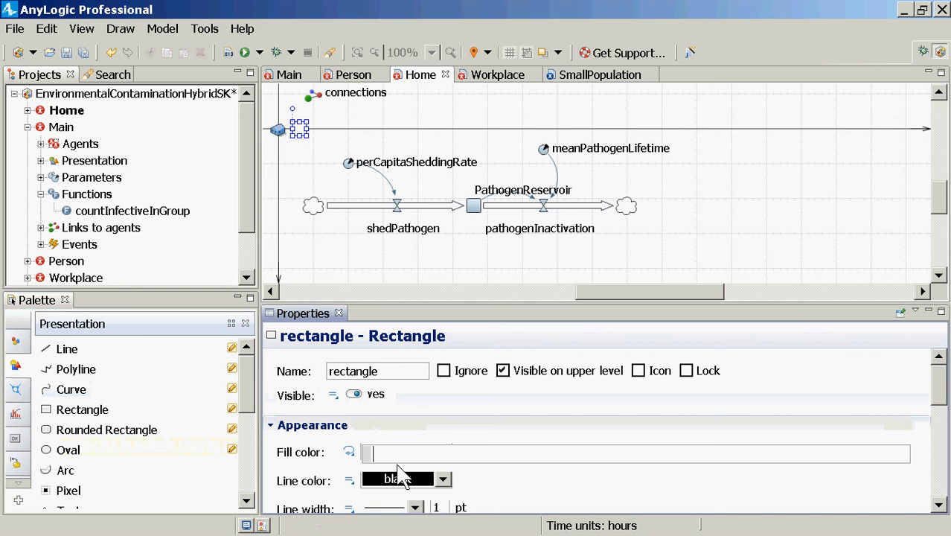
{"action": "type", "text": "lerpC"}
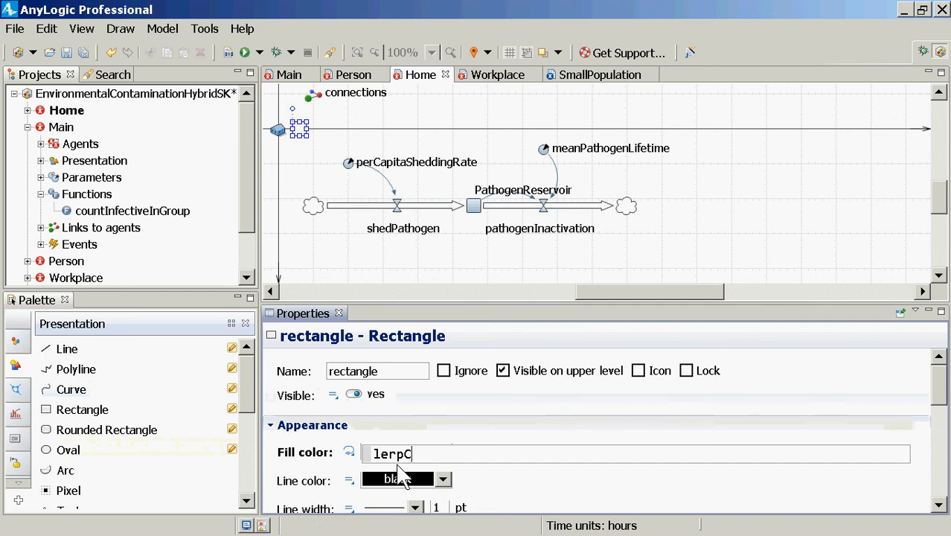
{"action": "type", "text": "olor(this.P"}
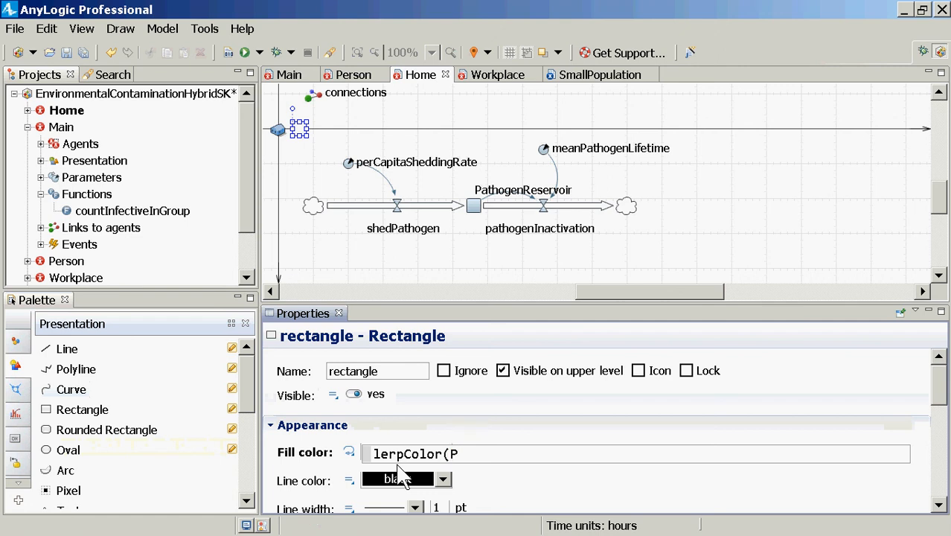
{"action": "type", "text": "athogenReservoir"}
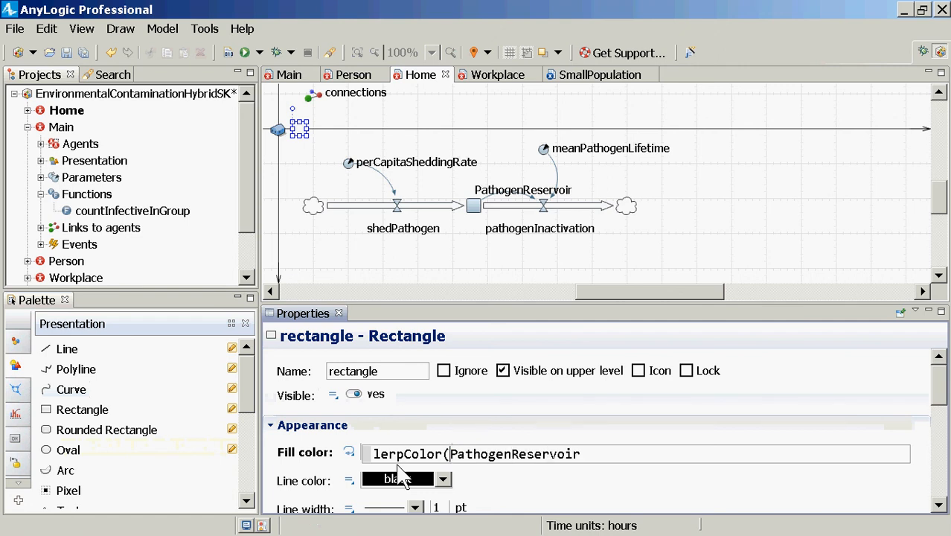
{"action": "key", "text": "ctrl+Left"}
{"action": "type", "text": "this."}
{"action": "key", "text": "End"}
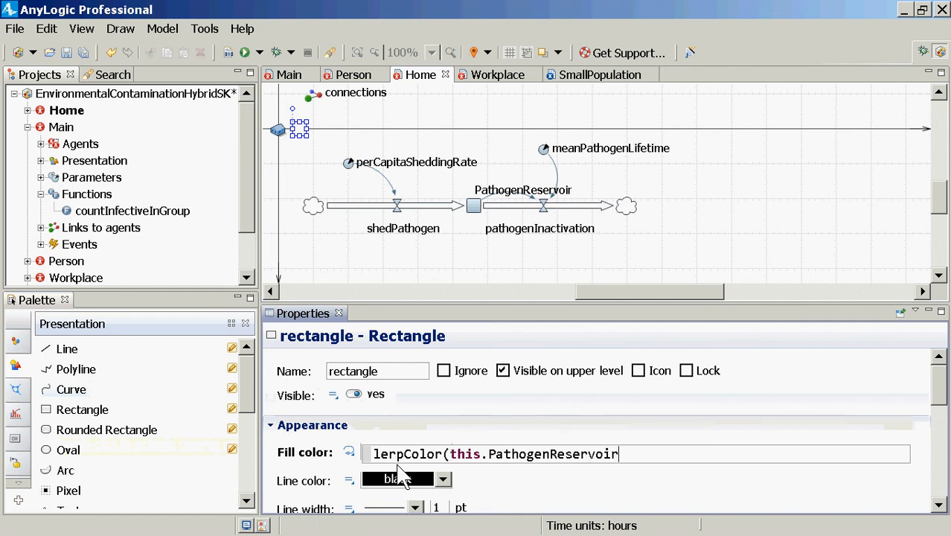
Complete the fill color expression as lerpColor(this.PathogenReservoir/200.0, WHITE, RED) and save the model
{"action": "type", "text": "/200.0,"}
{"action": "type", "text": "RED"}
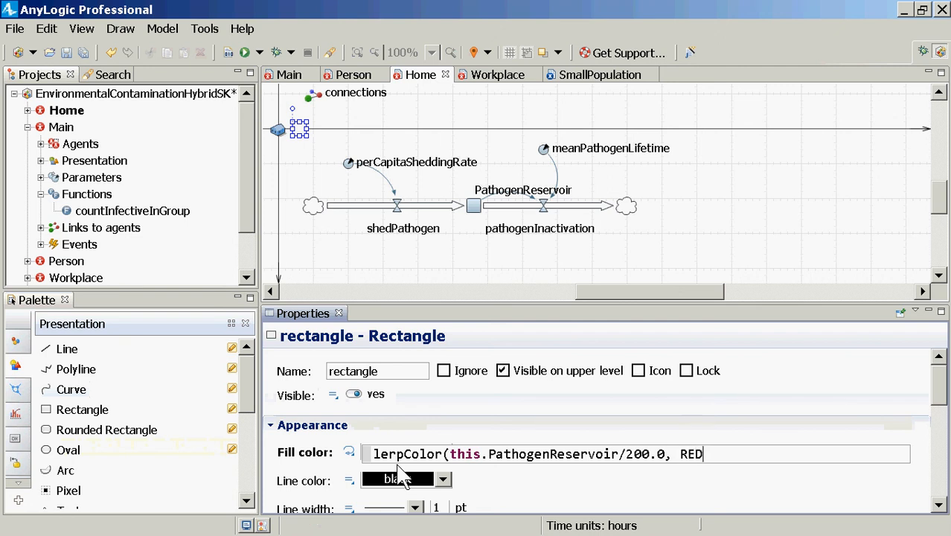
{"action": "key", "text": "BackSpace"}
{"action": "key", "text": "BackSpace"}
{"action": "key", "text": "BackSpace"}
{"action": "type", "text": "WHITE, "}
{"action": "type", "text": "RED))"}
{"action": "key", "text": "BackSpace"}
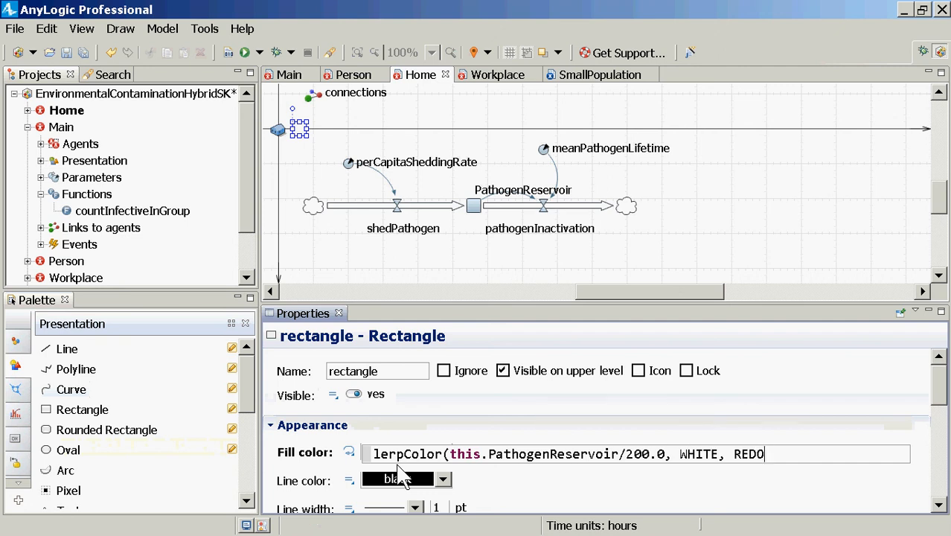
{"action": "key", "text": "ctrl+s"}
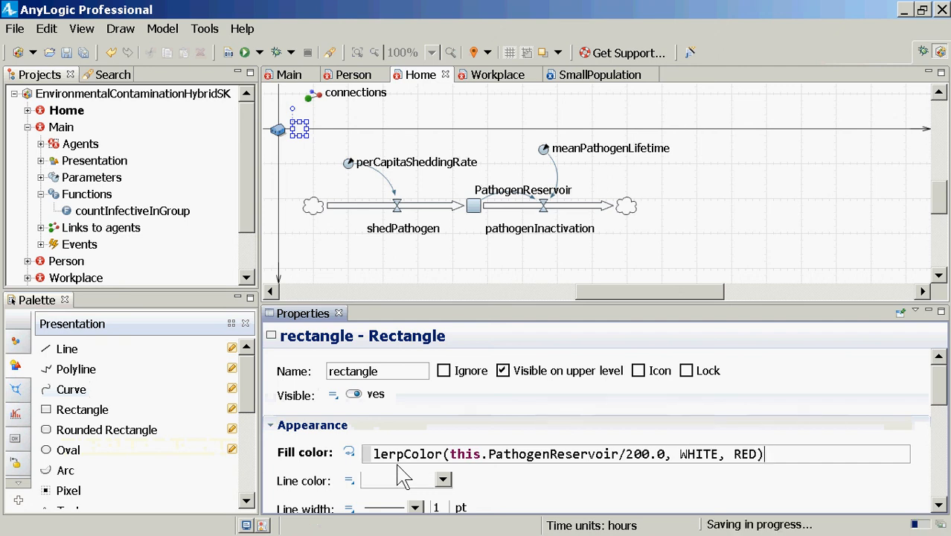
{"action": "key", "text": "Left"}
{"action": "key", "text": "Left"}
{"action": "key", "text": "Left"}
{"action": "key", "text": "Left"}
{"action": "key", "text": "Left"}
{"action": "key", "text": "Left"}
{"action": "key", "text": "Left"}
{"action": "key", "text": "Left"}
{"action": "key", "text": "Left"}
{"action": "key", "text": "Left"}
{"action": "key", "text": "Left"}
{"action": "key", "text": "Left"}
{"action": "key", "text": "Left"}
{"action": "key", "text": "Left"}
{"action": "key", "text": "Left"}
{"action": "key", "text": "Left"}
{"action": "key", "text": "Left"}
{"action": "key", "text": "Left"}
{"action": "key", "text": "Left"}
{"action": "key", "text": "Left"}
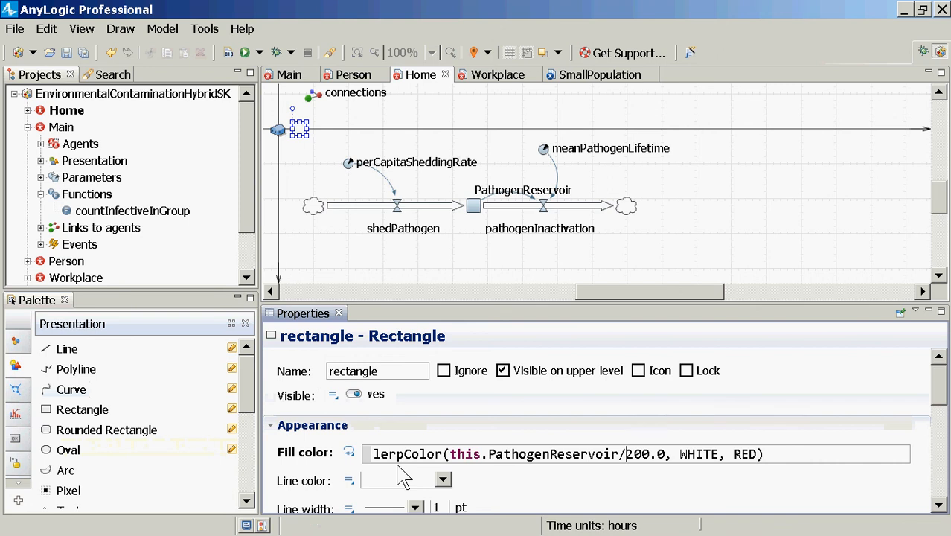
{"action": "key", "text": "Left"}
{"action": "key", "text": "ctrl+a"}
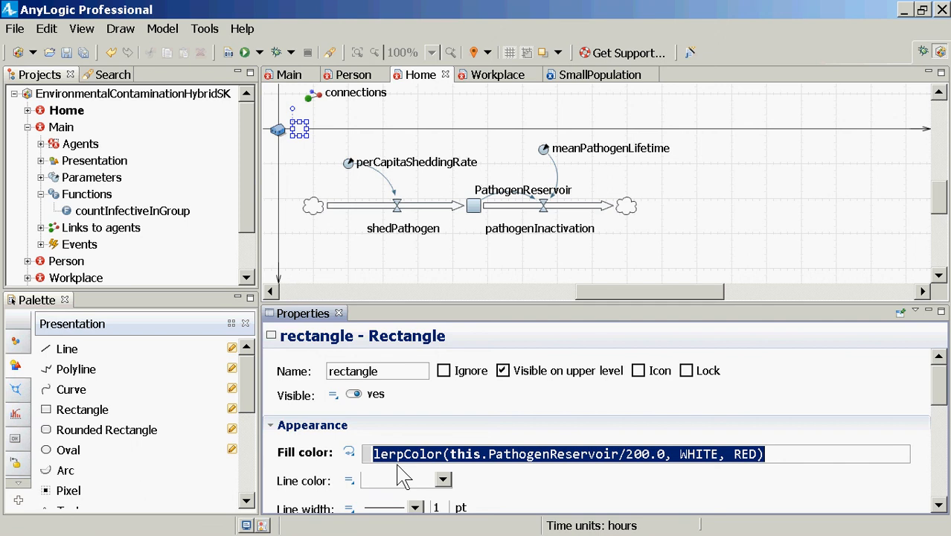
{"action": "key", "text": "ctrl+s"}
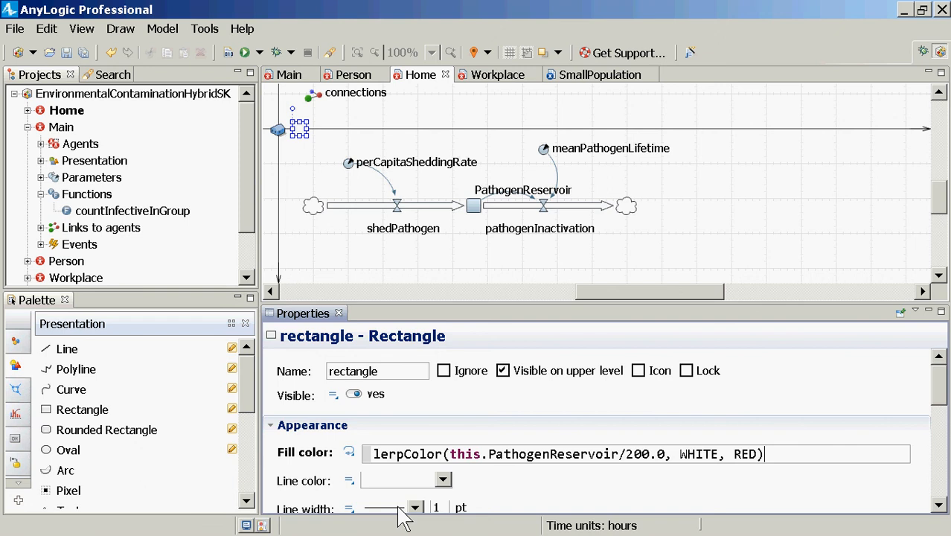
Copy the Home rectangle into the Workplace agent type, place it beside the factory icon, and save the model
{"action": "left_click", "coordinate": [300, 139]}
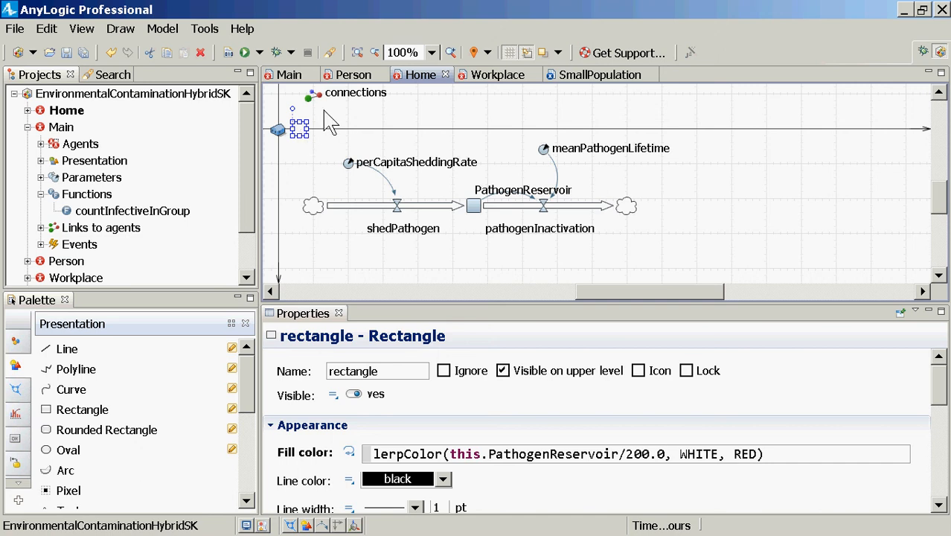
{"action": "left_click", "coordinate": [490, 72]}
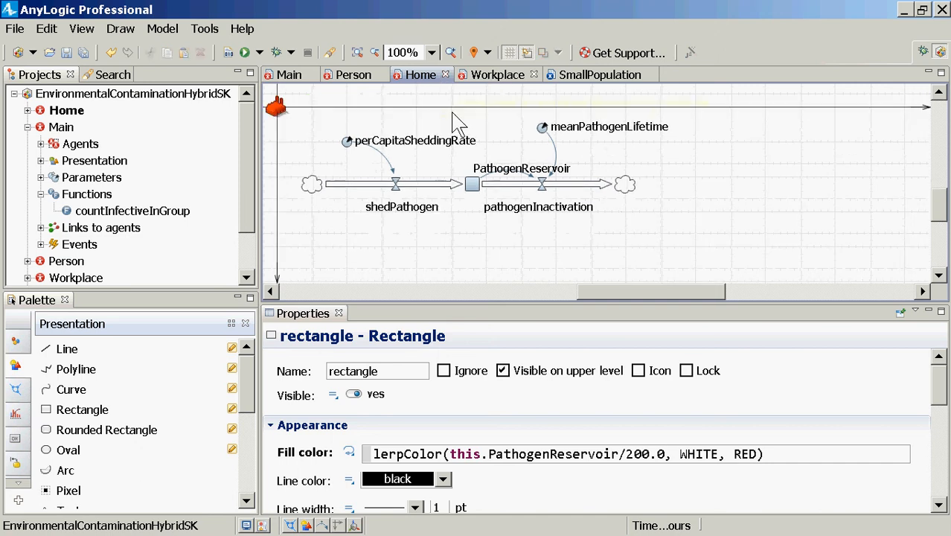
{"action": "key", "text": "ctrl+v"}
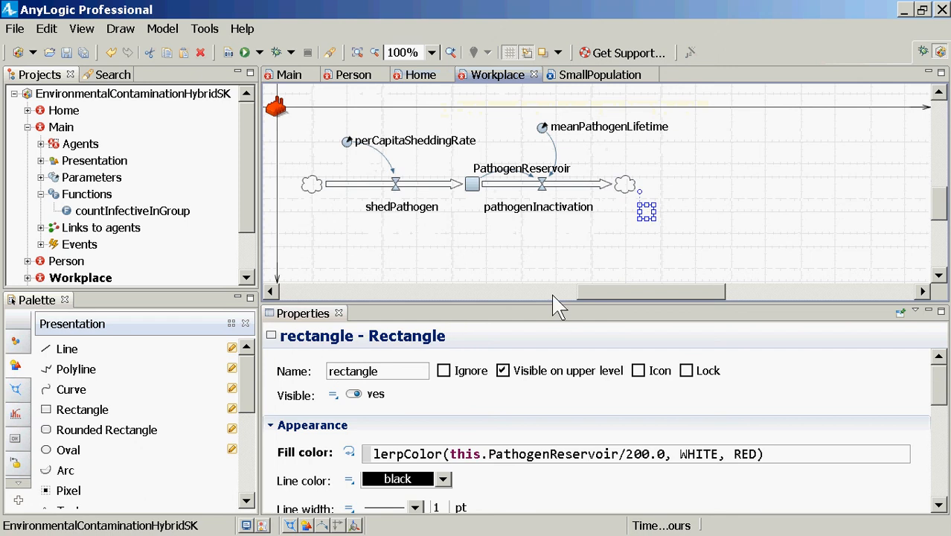
{"action": "left_click_drag", "start_coordinate": [644, 212], "coordinate": [303, 118]}
{"action": "key", "text": "ctrl+s"}
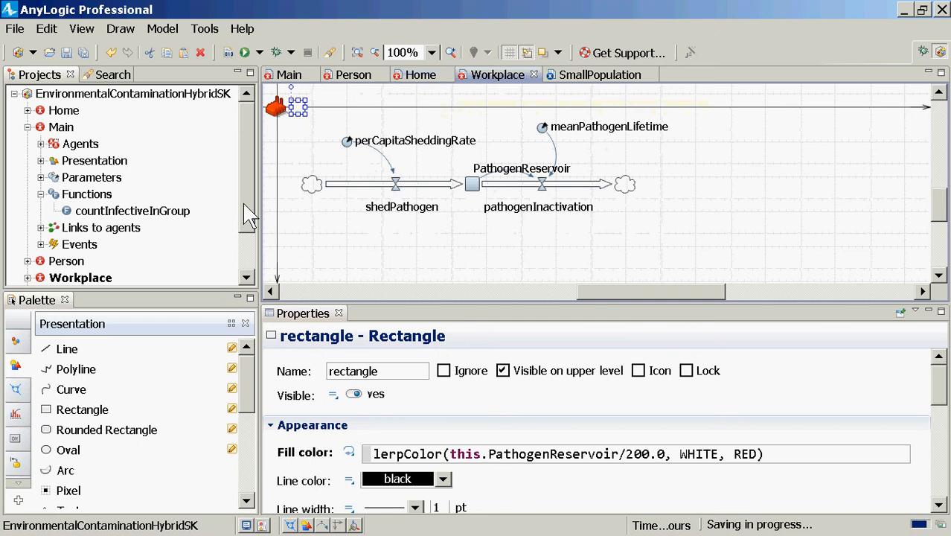
Build the model and run the SmallPopulation experiment at x5 speed
{"action": "left_click", "coordinate": [228, 53]}
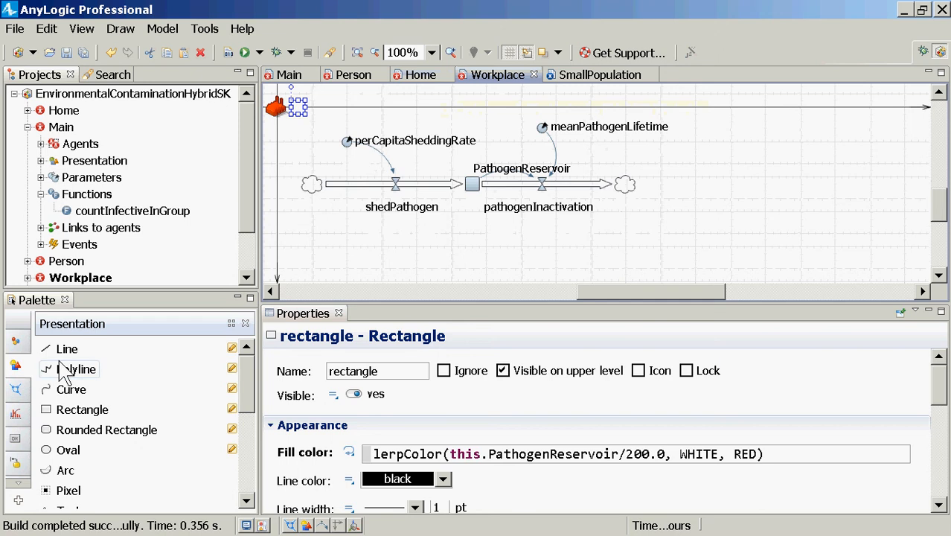
{"action": "left_click", "coordinate": [247, 261]}
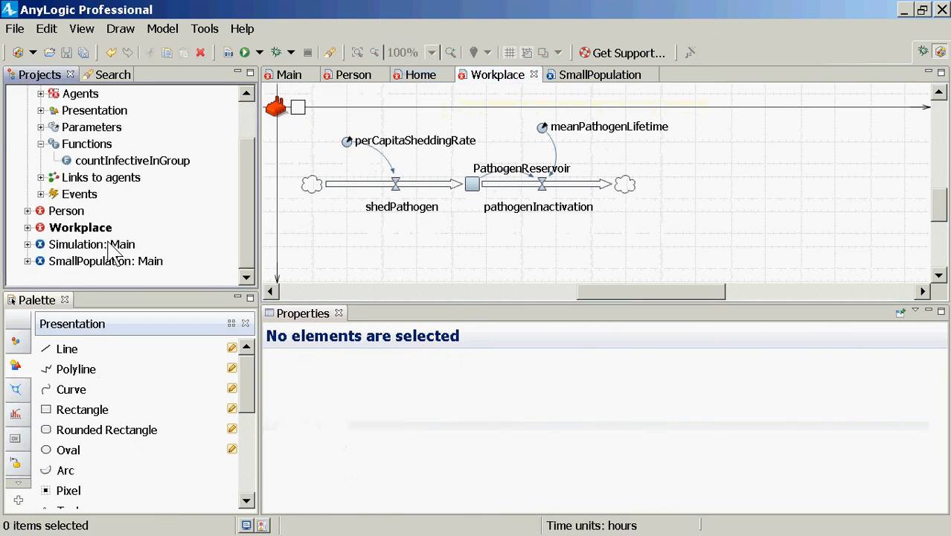
{"action": "right_click", "coordinate": [104, 260]}
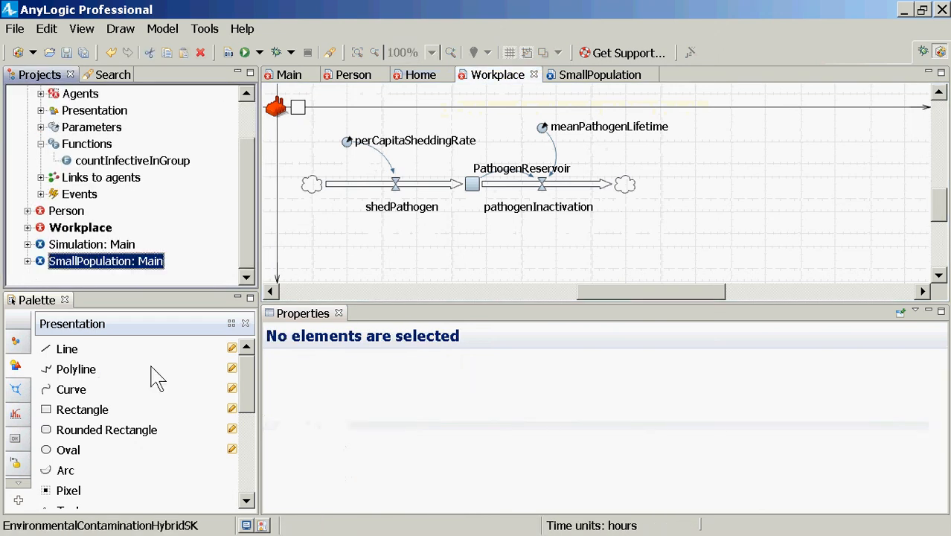
{"action": "left_click", "coordinate": [177, 462]}
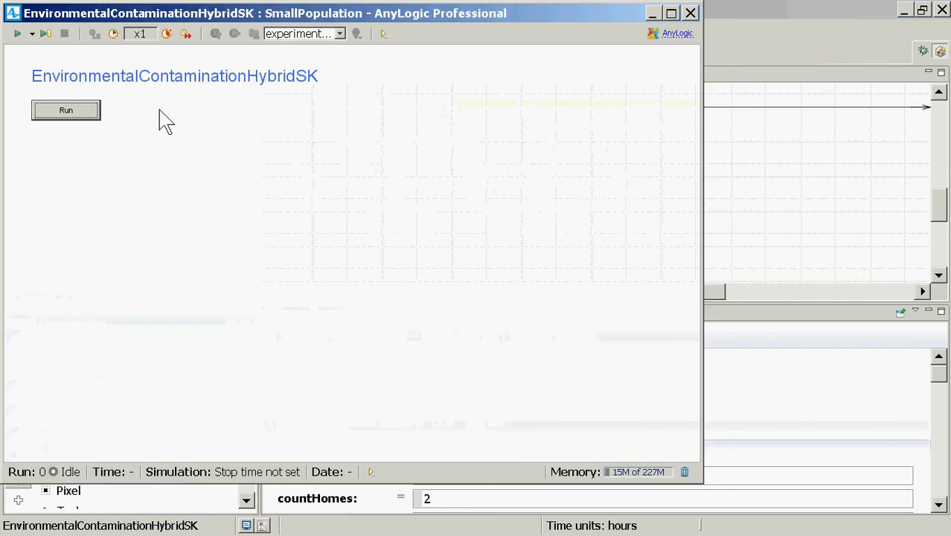
{"action": "left_click", "coordinate": [84, 110]}
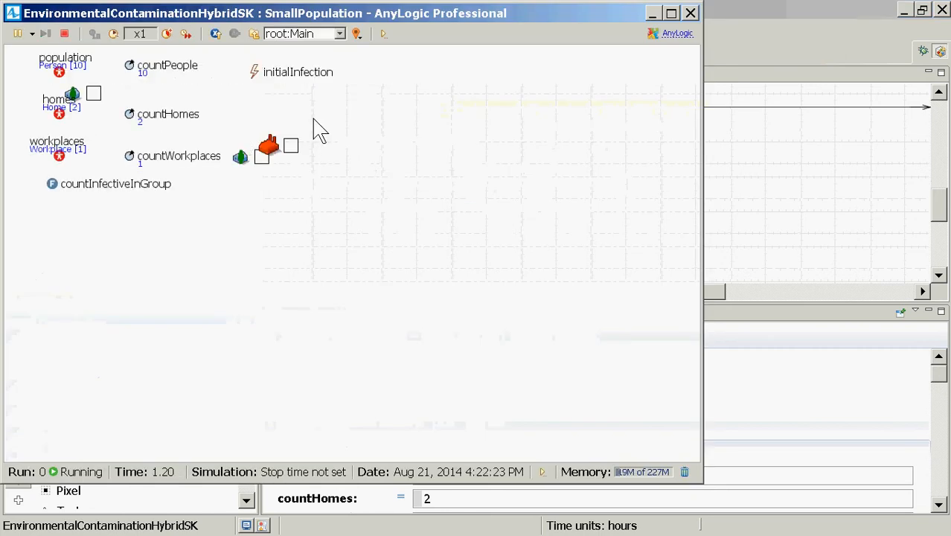
{"action": "left_click", "coordinate": [167, 35]}
{"action": "left_click", "coordinate": [167, 34]}
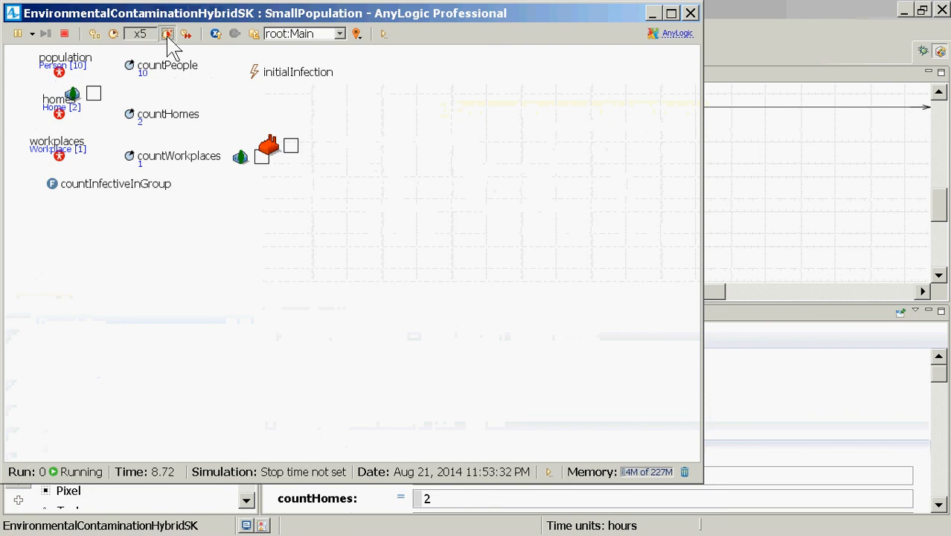
Raise the SmallPopulation run's speed to x25, watch the reservoir squares' colors, and close the simulation window
{"action": "left_click", "coordinate": [167, 34]}
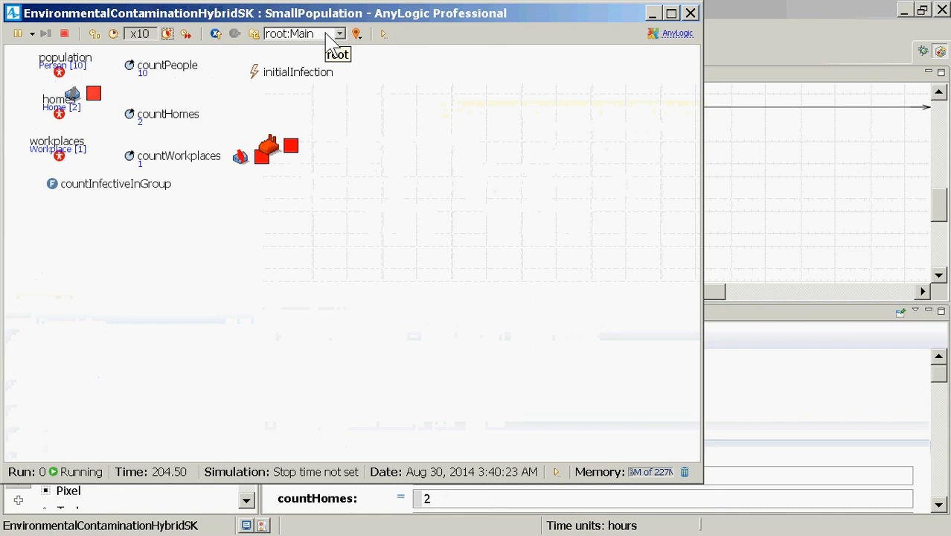
{"action": "left_click", "coordinate": [168, 35]}
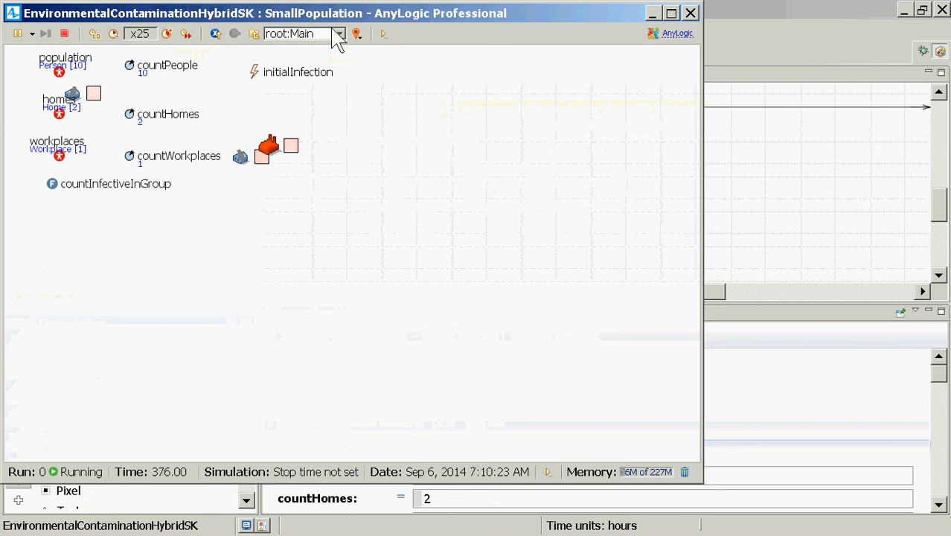
{"action": "left_click", "coordinate": [690, 14]}
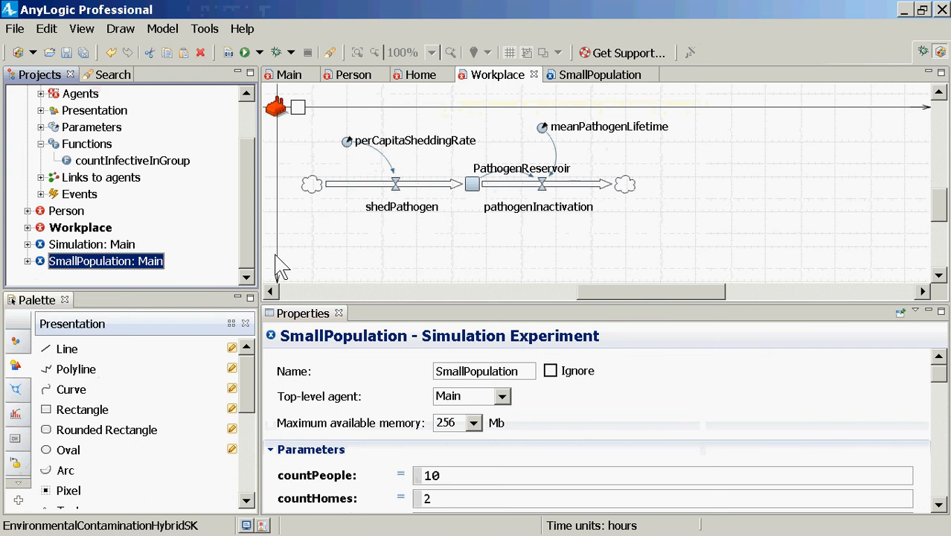
Copy the Workplace rectangle's full fill color expression over the existing text in Notepad, and return to AnyLogic
{"action": "key", "text": "alt+Tab"}
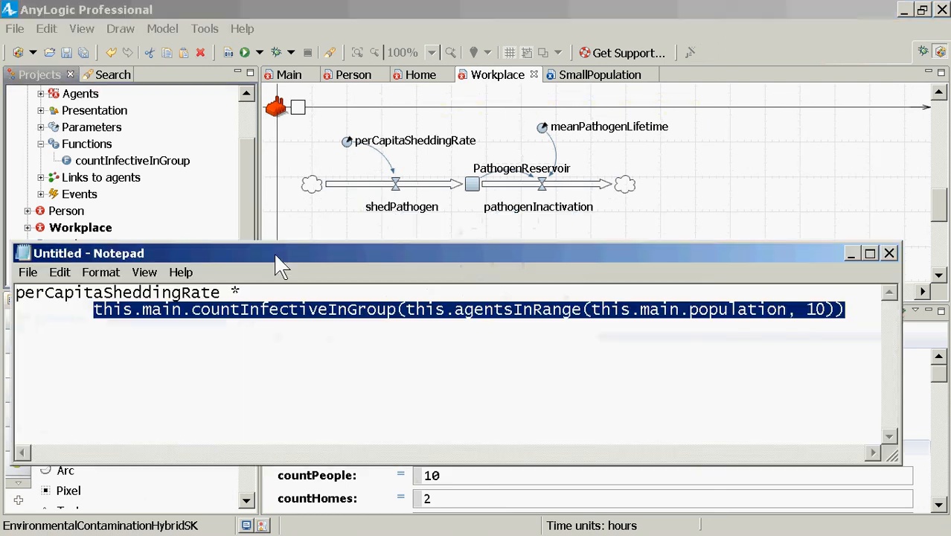
{"action": "key", "text": "alt+Tab"}
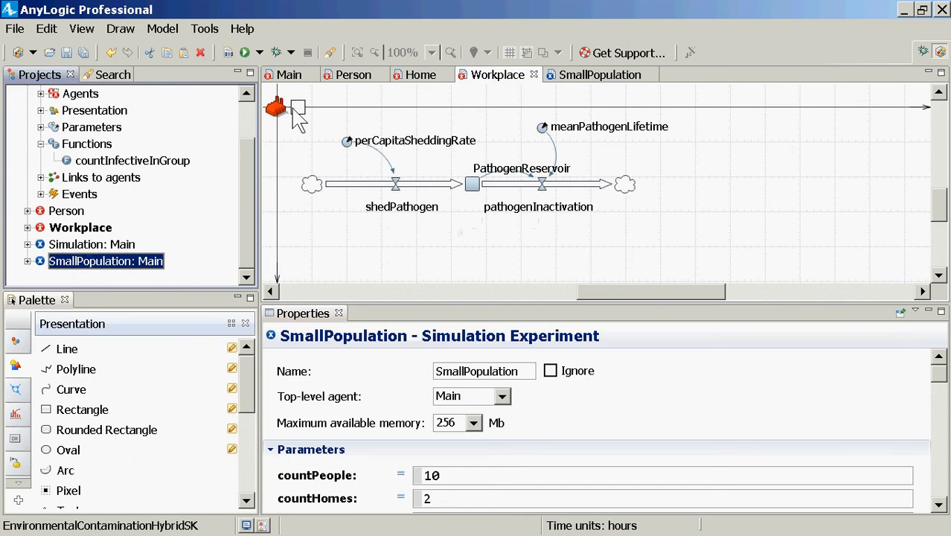
{"action": "left_click", "coordinate": [311, 188]}
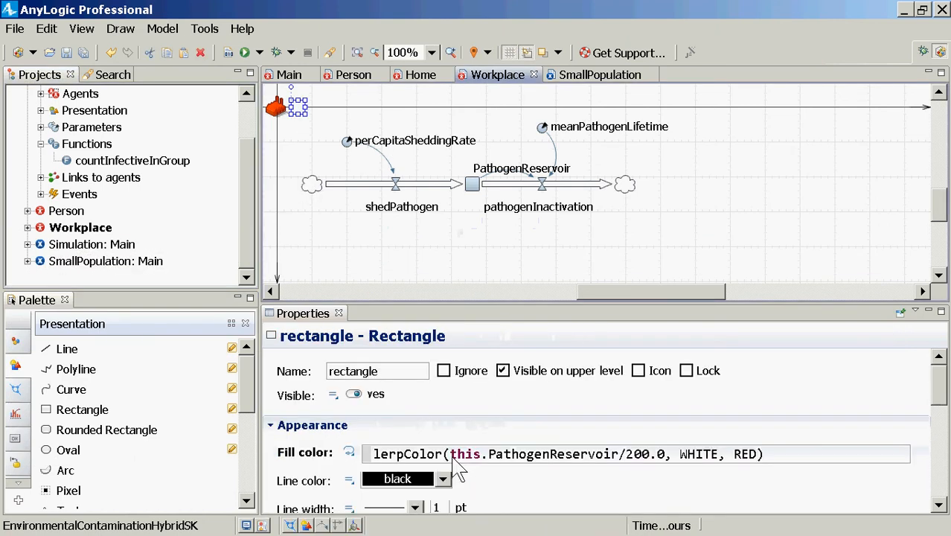
{"action": "left_click", "coordinate": [451, 456]}
{"action": "key", "text": "ctrl+a"}
{"action": "key", "text": "ctrl+c"}
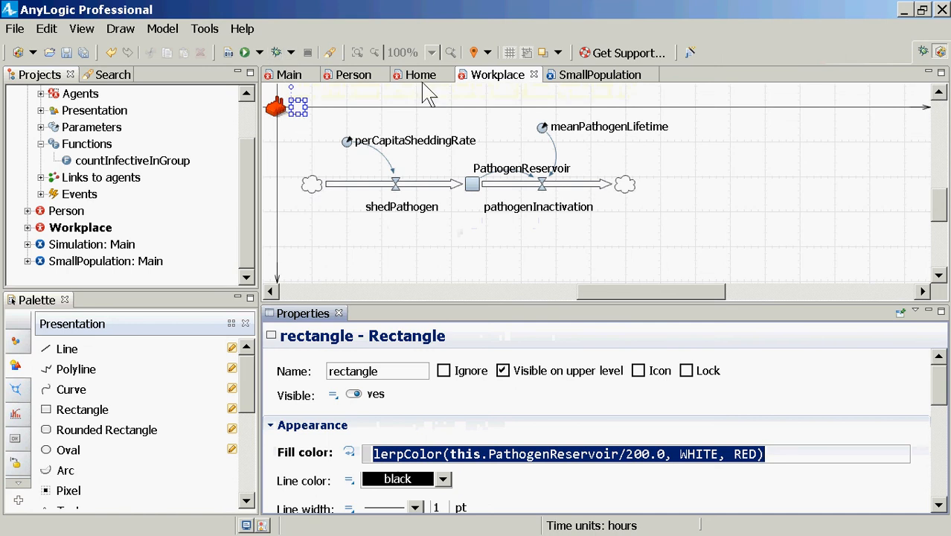
{"action": "left_click", "coordinate": [296, 113]}
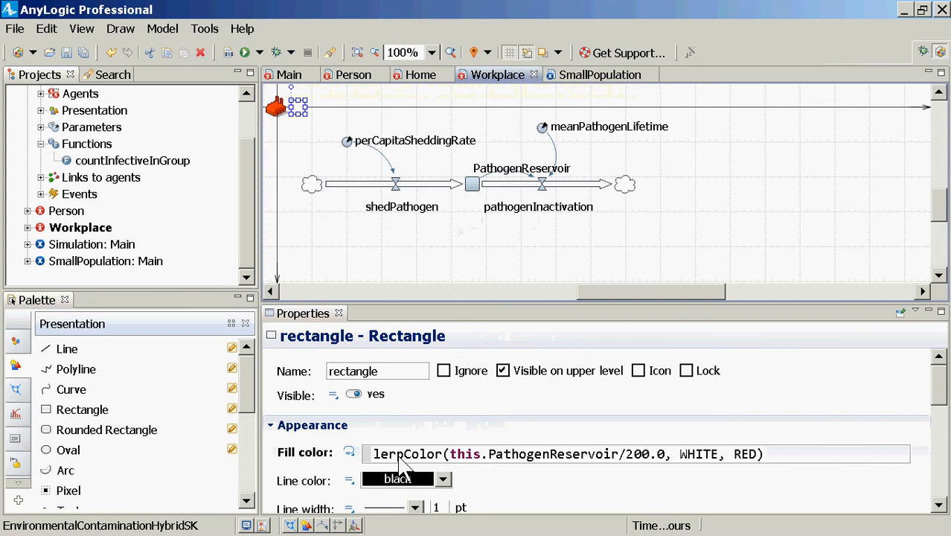
{"action": "left_click", "coordinate": [400, 458]}
{"action": "double_click", "coordinate": [400, 459]}
{"action": "key", "text": "alt+Tab"}
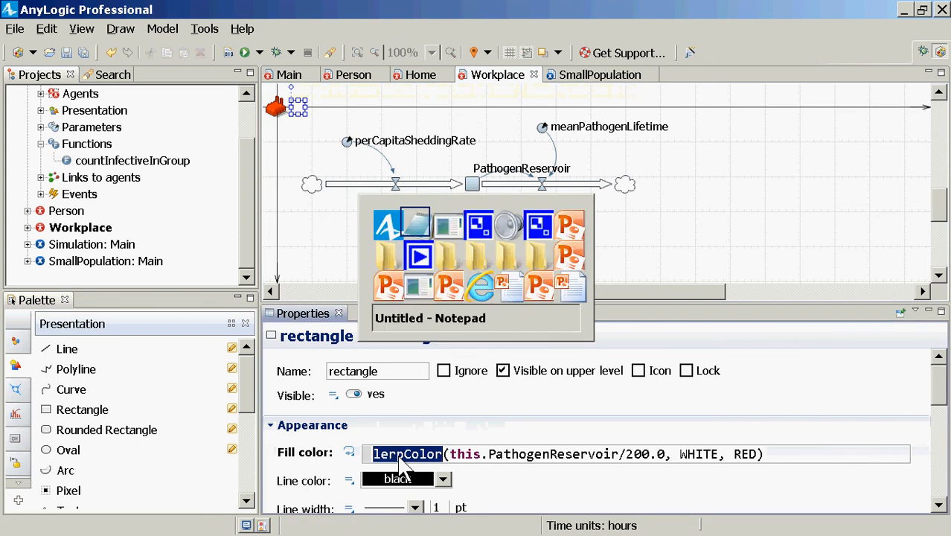
{"action": "key", "text": "ctrl+a"}
{"action": "key", "text": "ctrl+v"}
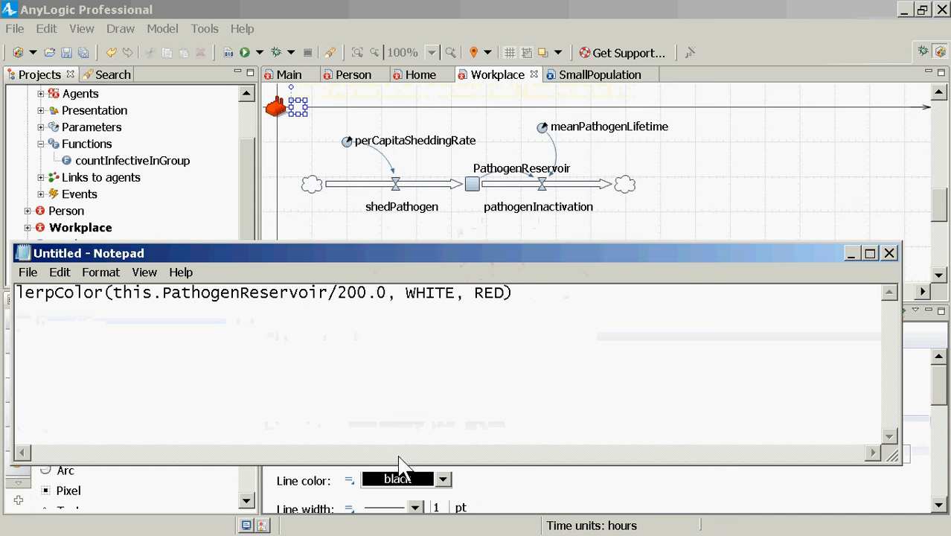
{"action": "left_click", "coordinate": [399, 468]}
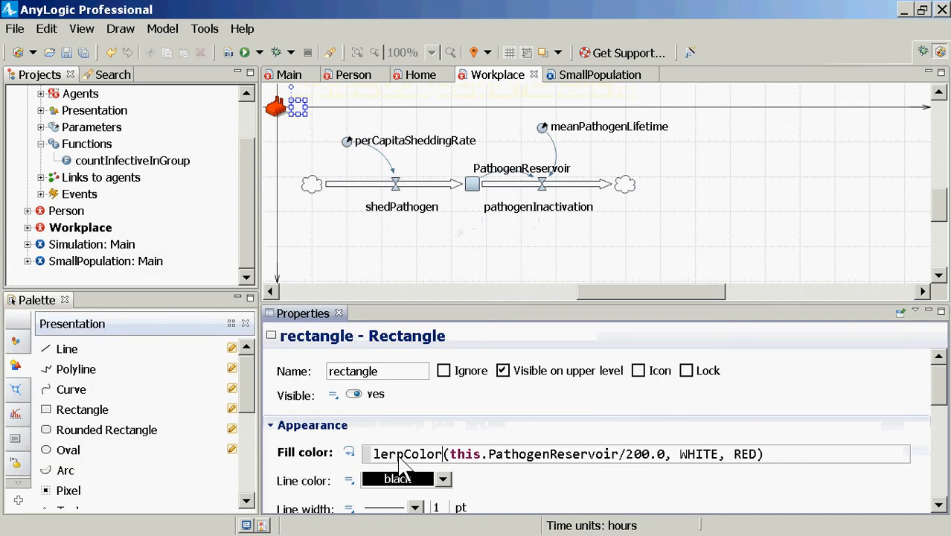
Create a new Simulation experiment named MediumSmallPopulation in the EnvironmentalContaminationHybridSK model, with Main as its root
{"action": "left_click", "coordinate": [246, 121]}
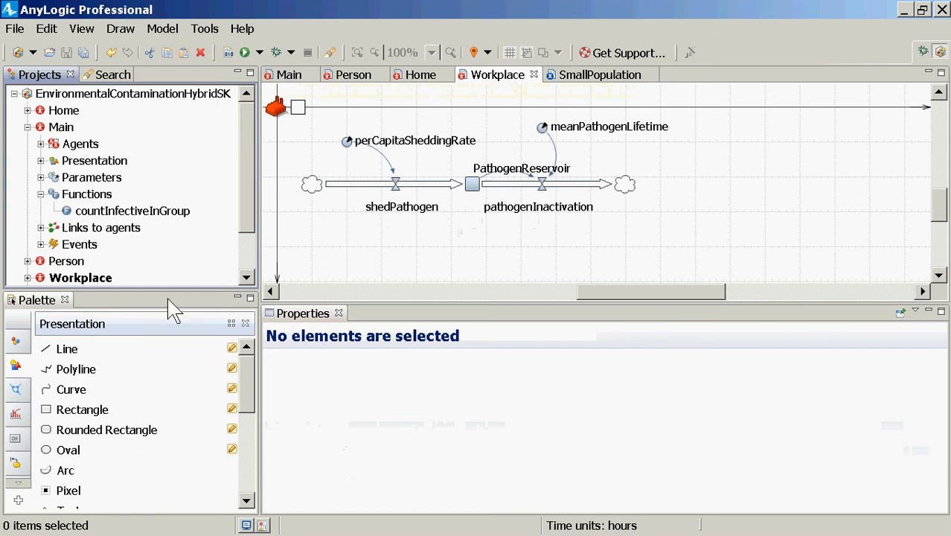
{"action": "right_click", "coordinate": [131, 101]}
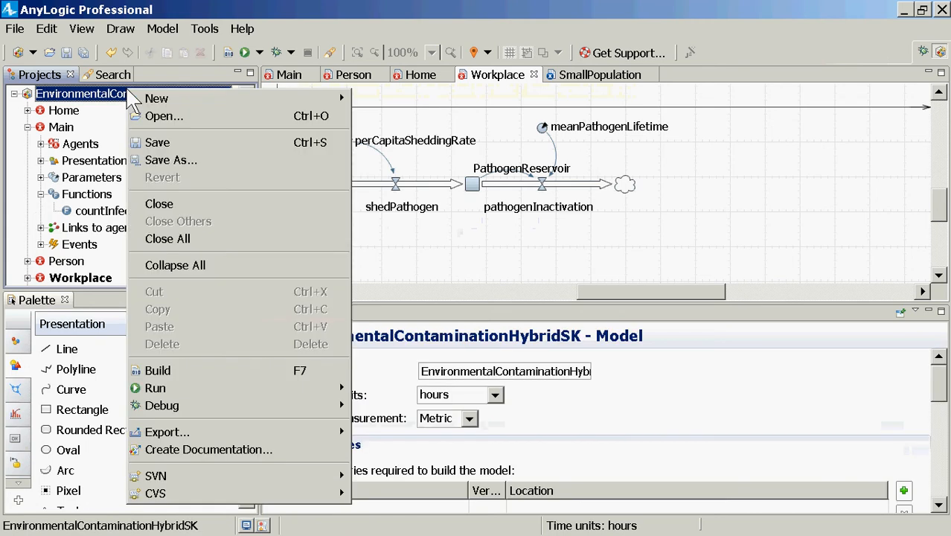
{"action": "mouse_move", "coordinate": [327, 99]}
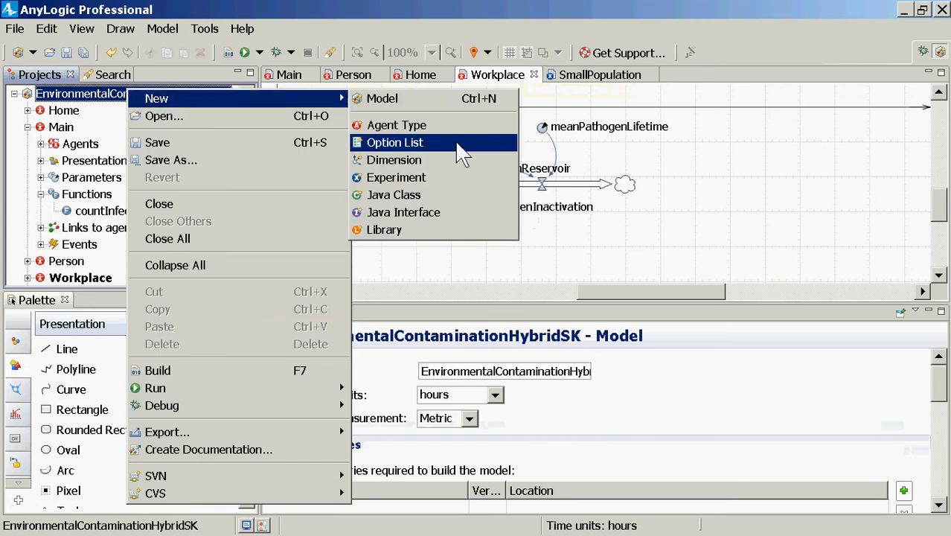
{"action": "left_click", "coordinate": [447, 180]}
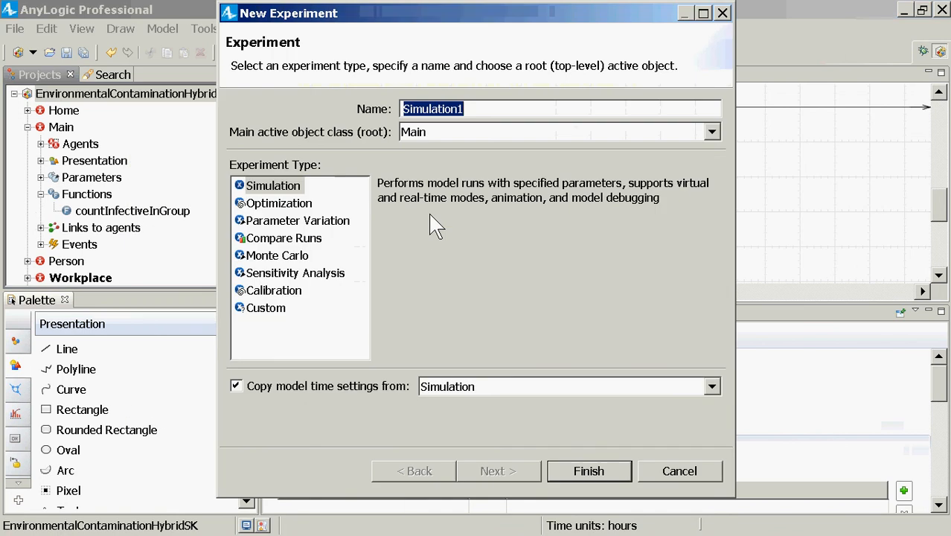
{"action": "type", "text": "Mediu"}
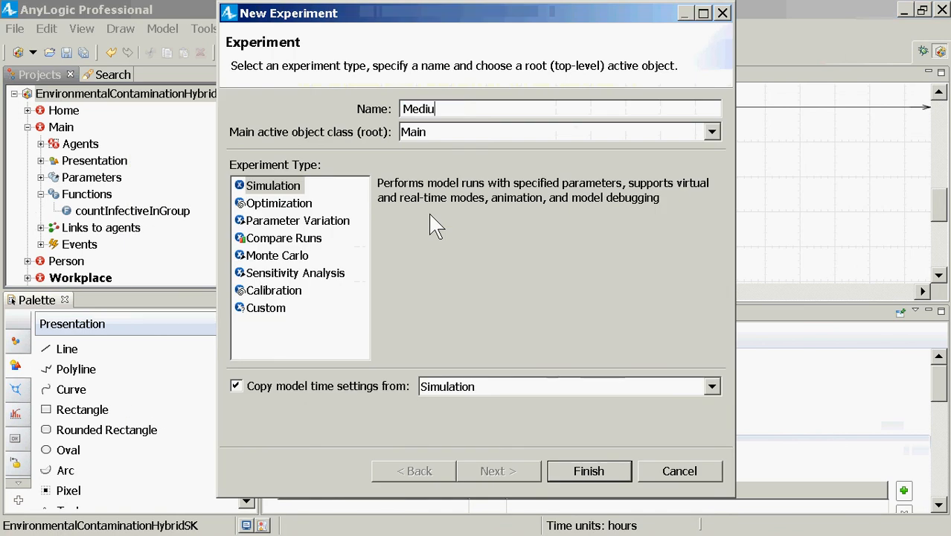
{"action": "type", "text": "mPopulatat"}
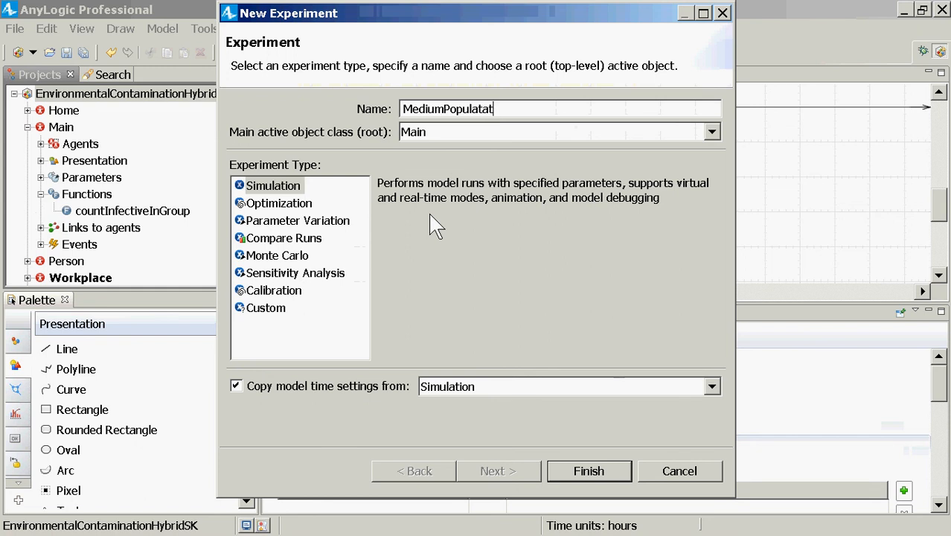
{"action": "key", "text": "BackSpace"}
{"action": "key", "text": "BackSpace"}
{"action": "type", "text": "on"}
{"action": "key", "text": "BackSpace"}
{"action": "key", "text": "BackSpace"}
{"action": "type", "text": "ion"}
{"action": "key", "text": "Home"}
{"action": "key", "text": "Right"}
{"action": "key", "text": "Right"}
{"action": "key", "text": "Right"}
{"action": "key", "text": "Right"}
{"action": "key", "text": "Right"}
{"action": "key", "text": "Right"}
{"action": "type", "text": "Small"}
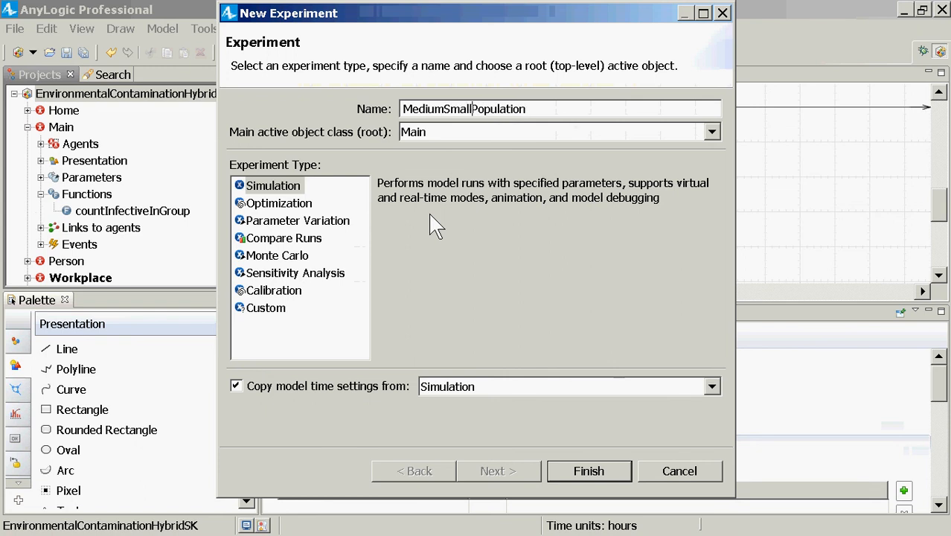
{"action": "key", "text": "Return"}
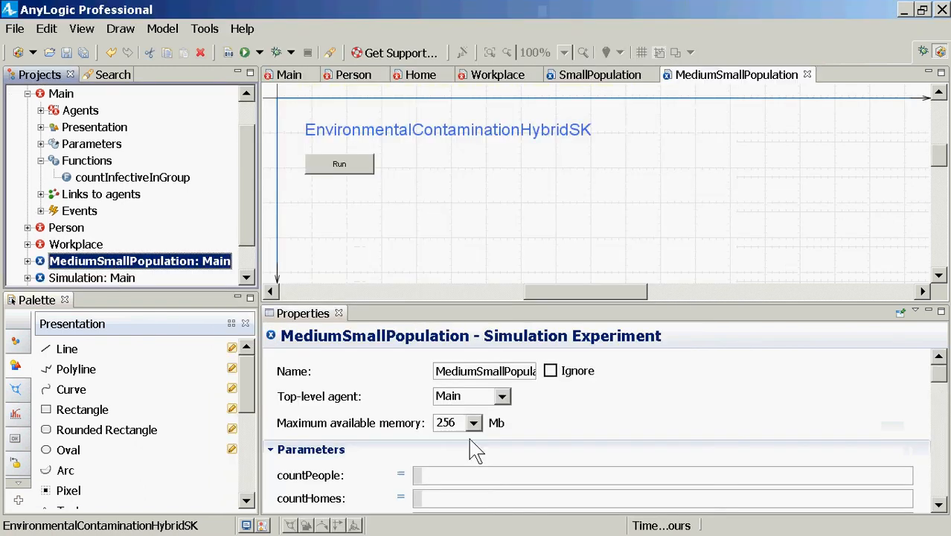
Set the MediumSmallPopulation parameters to countPeople 100, countHomes 30 and countWorkplaces 5, and save the model
{"action": "left_click", "coordinate": [457, 499]}
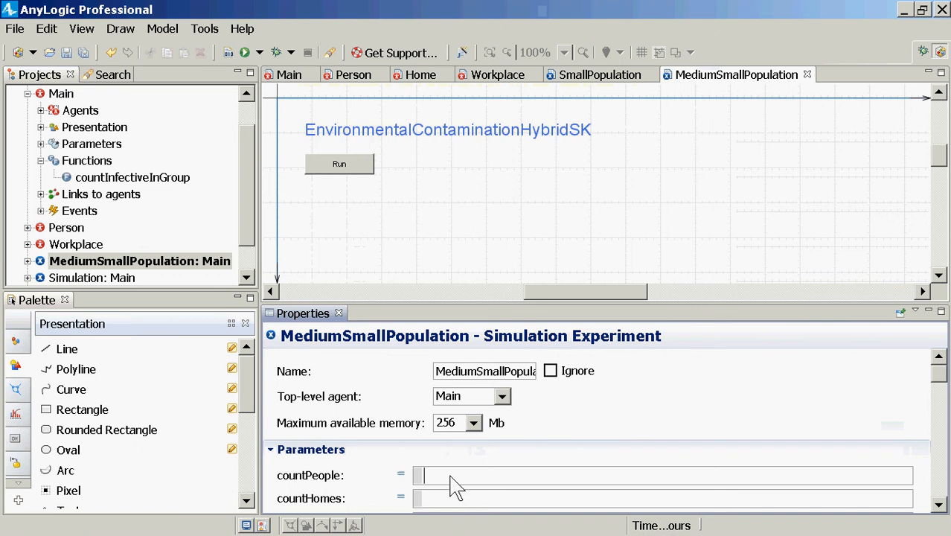
{"action": "scroll", "coordinate": [457, 491], "scroll_direction": "down", "scroll_amount": 2}
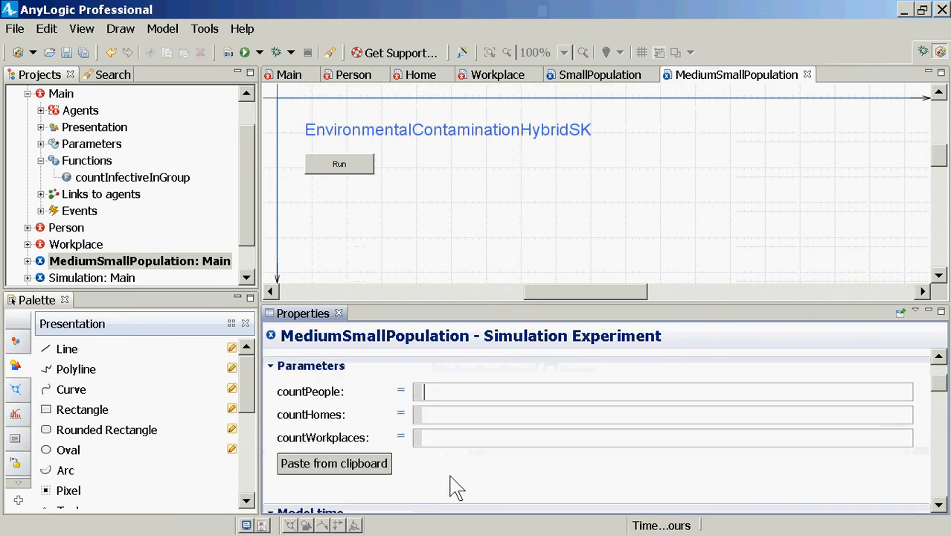
{"action": "type", "text": "100"}
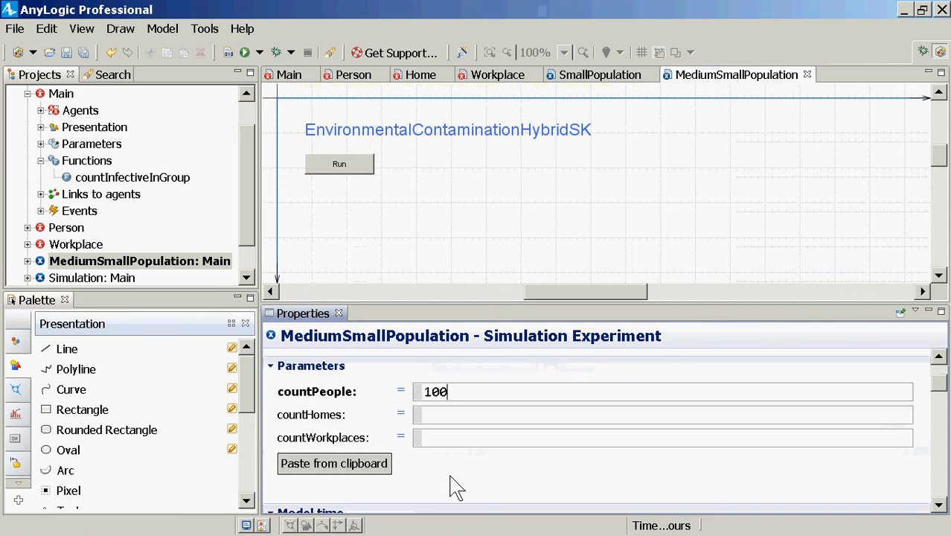
{"action": "left_click", "coordinate": [441, 419]}
{"action": "type", "text": "3"}
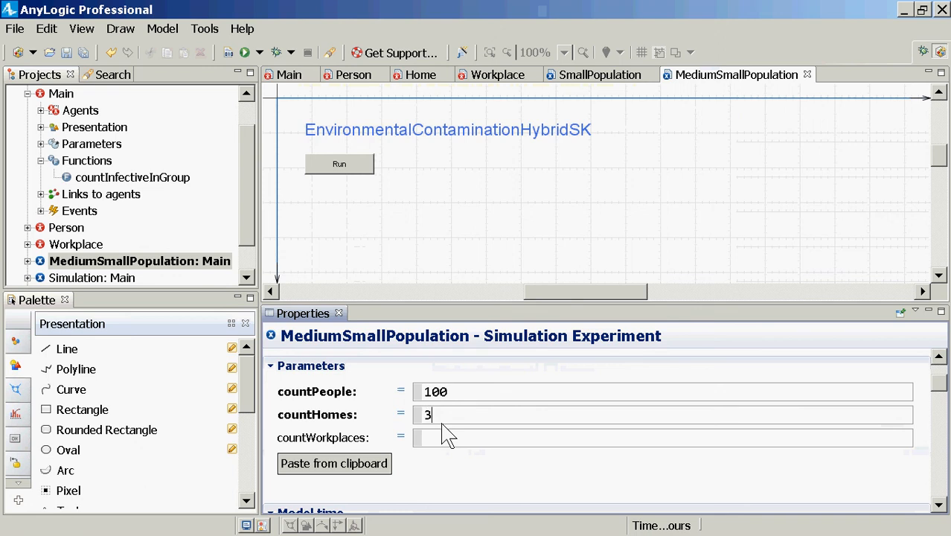
{"action": "type", "text": "0"}
{"action": "left_click", "coordinate": [444, 435]}
{"action": "type", "text": "5"}
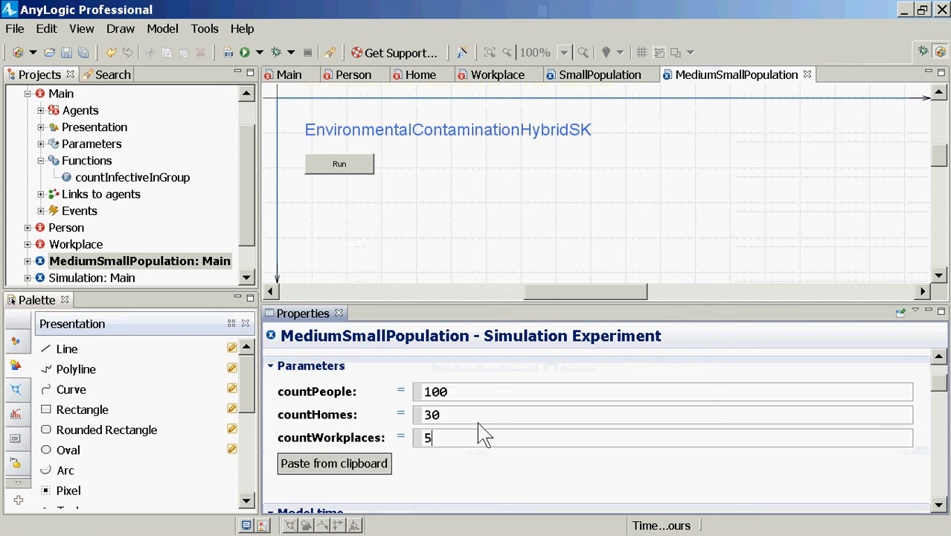
{"action": "key", "text": "ctrl+s"}
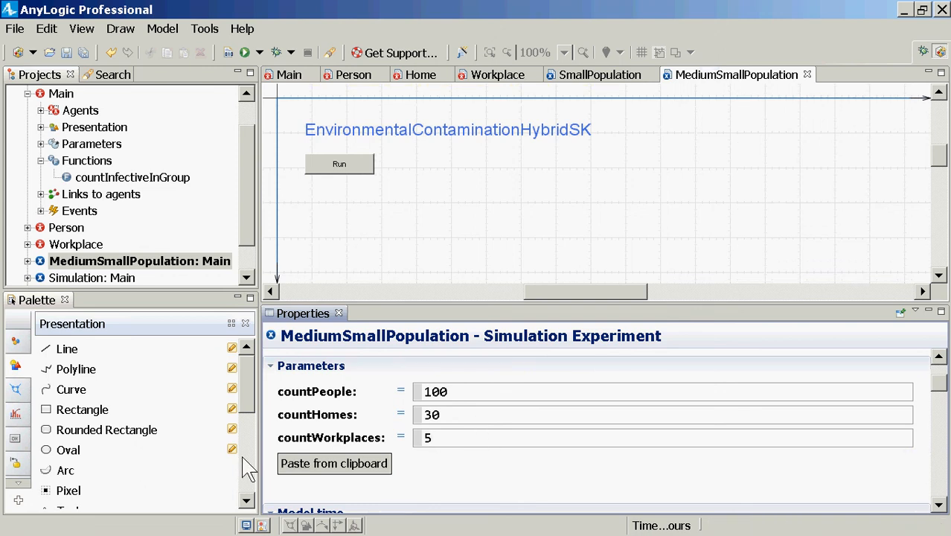
{"action": "key", "text": "ctrl+s"}
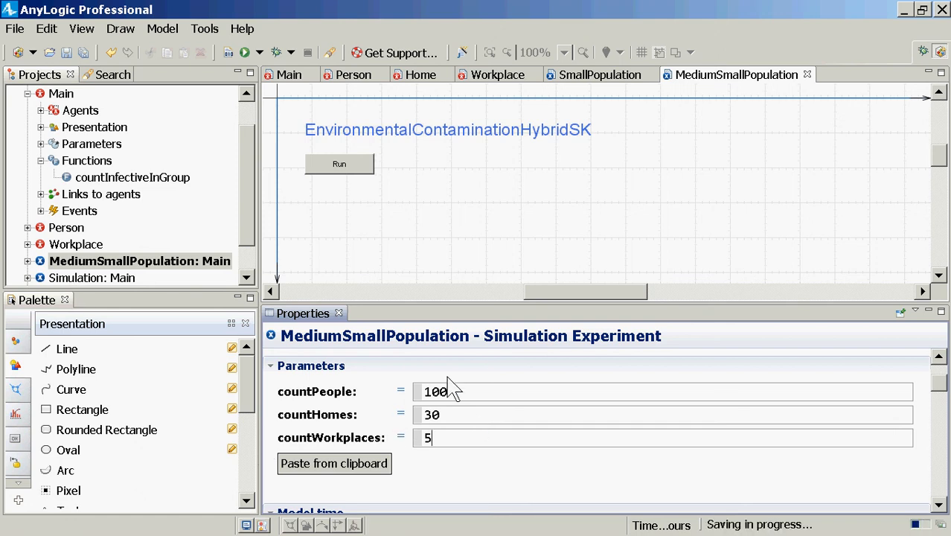
{"action": "left_click", "coordinate": [478, 435]}
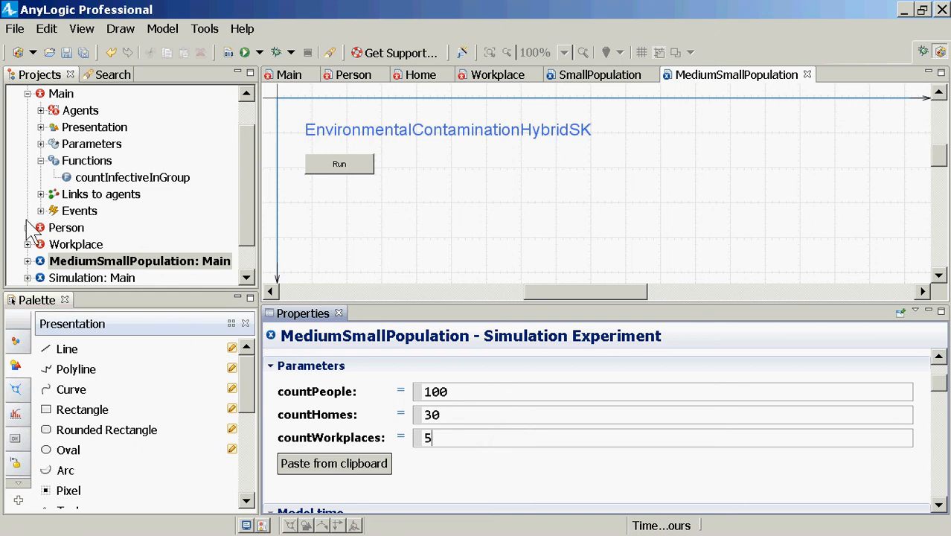
Run the MediumSmallPopulation experiment, watch contamination across homes and workplaces, and close the simulation window
{"action": "right_click", "coordinate": [99, 279]}
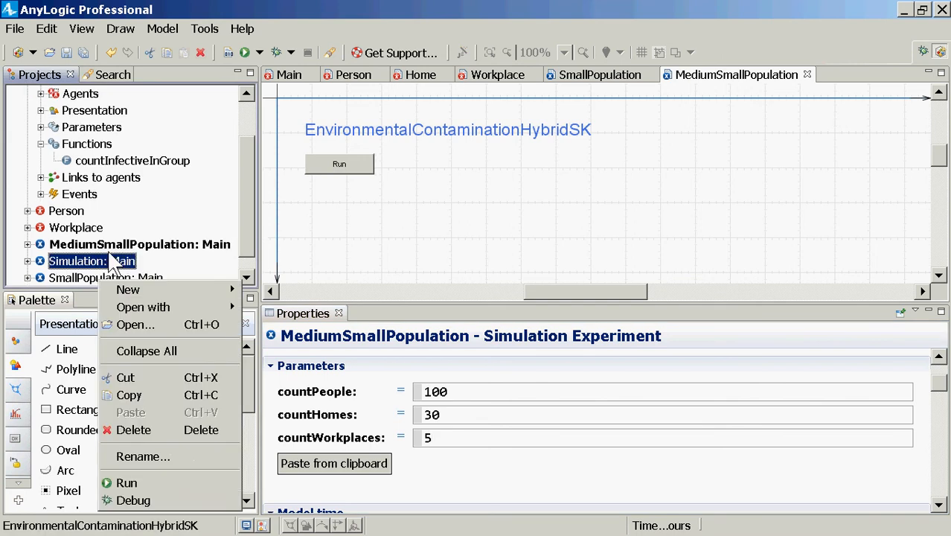
{"action": "left_click", "coordinate": [87, 250]}
{"action": "right_click", "coordinate": [86, 250]}
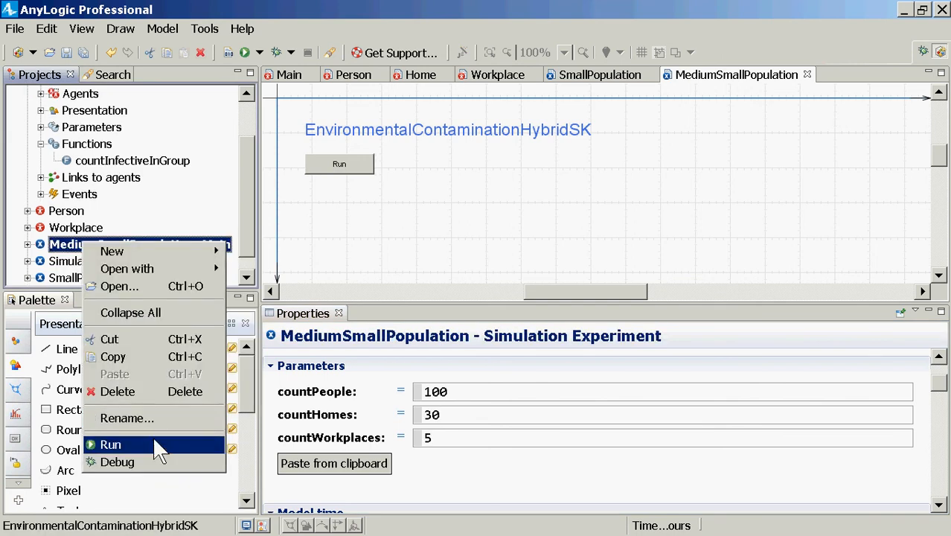
{"action": "left_click", "coordinate": [152, 442]}
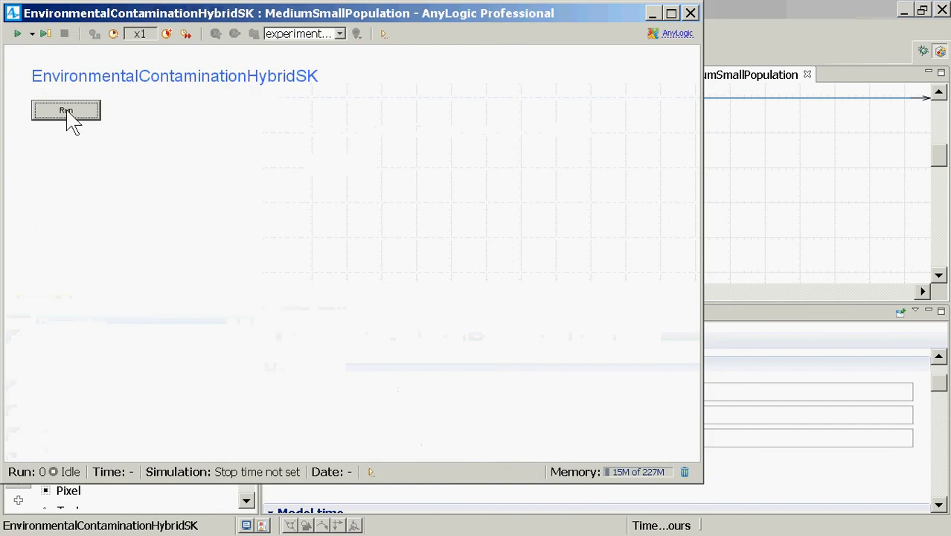
{"action": "left_click", "coordinate": [66, 111]}
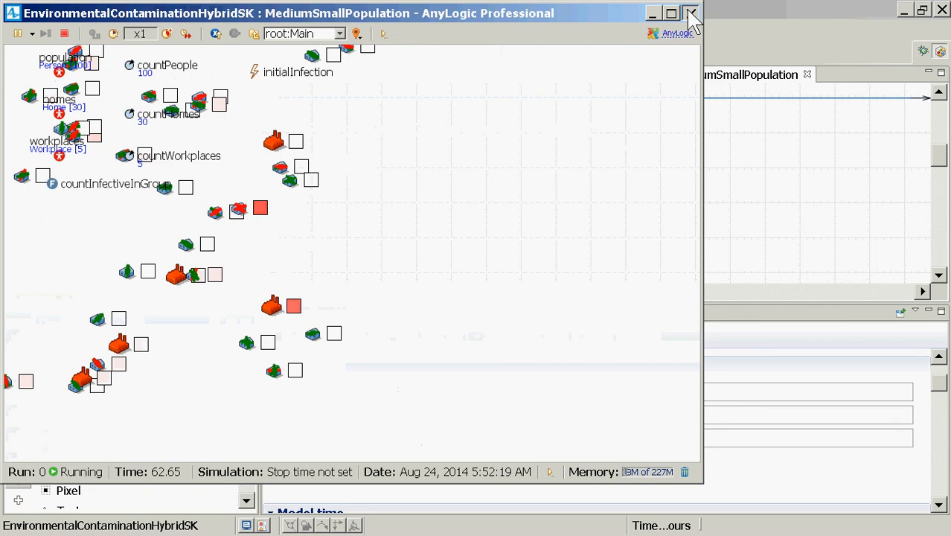
{"action": "left_click", "coordinate": [691, 14]}
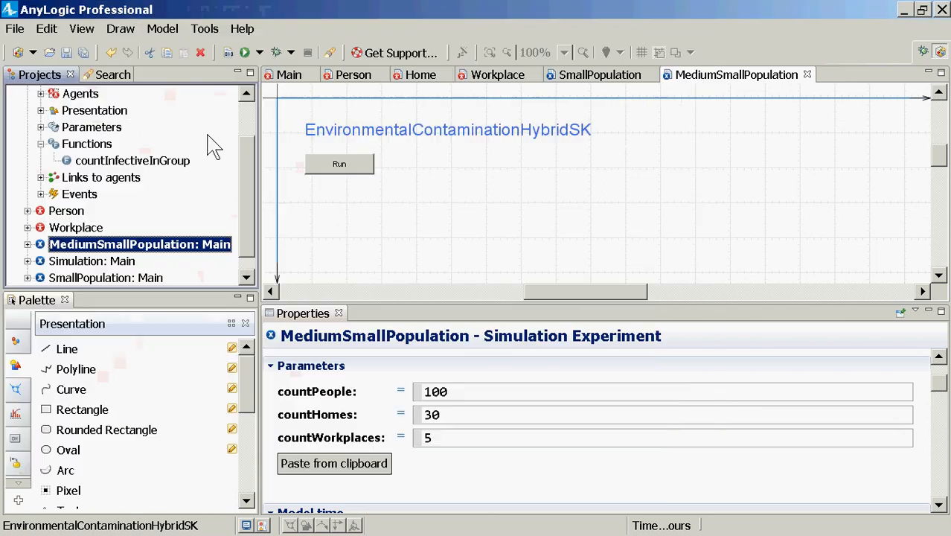
Open the Home agent type and examine the position, rotation and scale properties of its house group
{"action": "scroll", "coordinate": [253, 127], "scroll_direction": "up", "scroll_amount": 1}
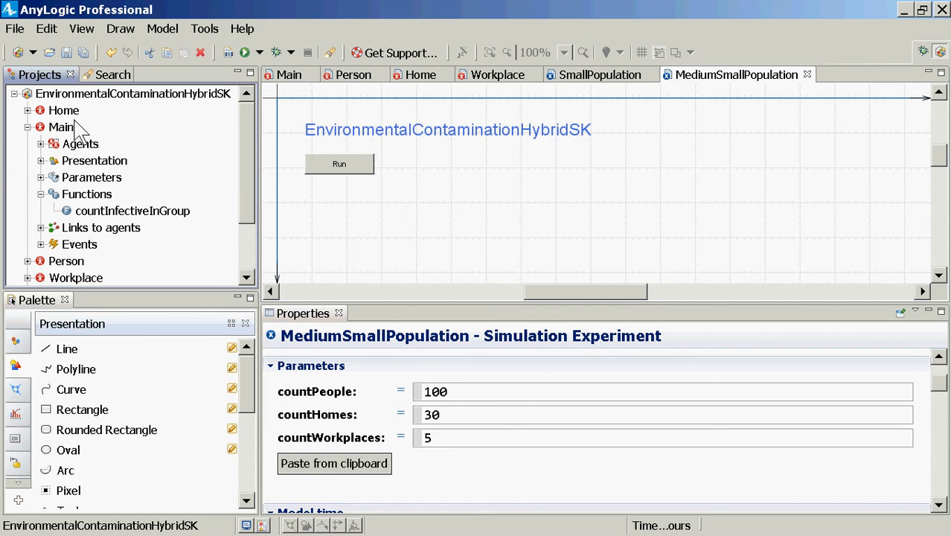
{"action": "left_click", "coordinate": [72, 111]}
{"action": "double_click", "coordinate": [73, 110]}
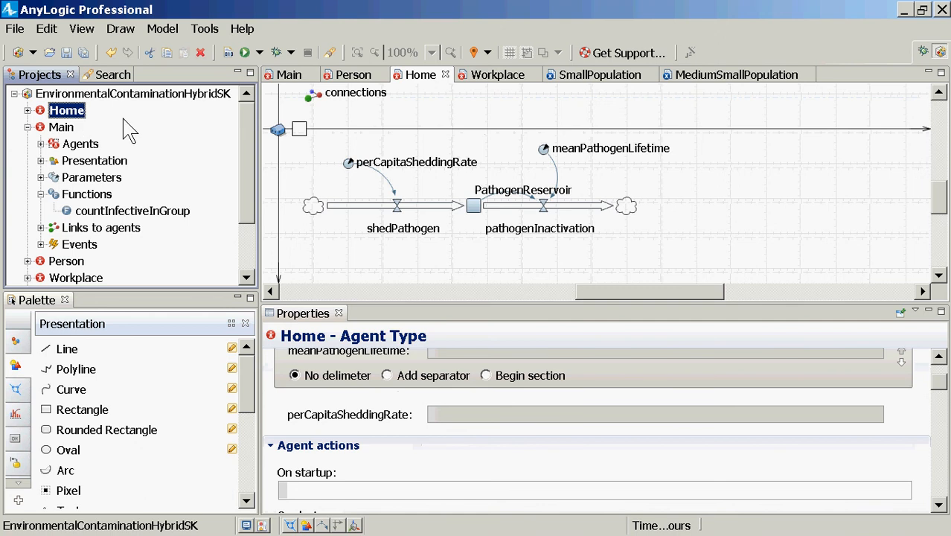
{"action": "left_click", "coordinate": [277, 130]}
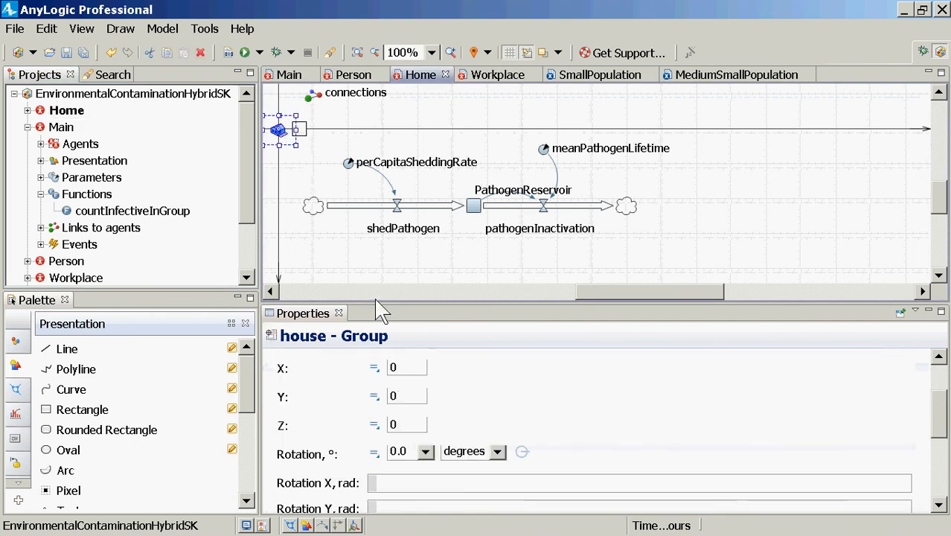
{"action": "left_click_drag", "start_coordinate": [374, 305], "coordinate": [382, 164]}
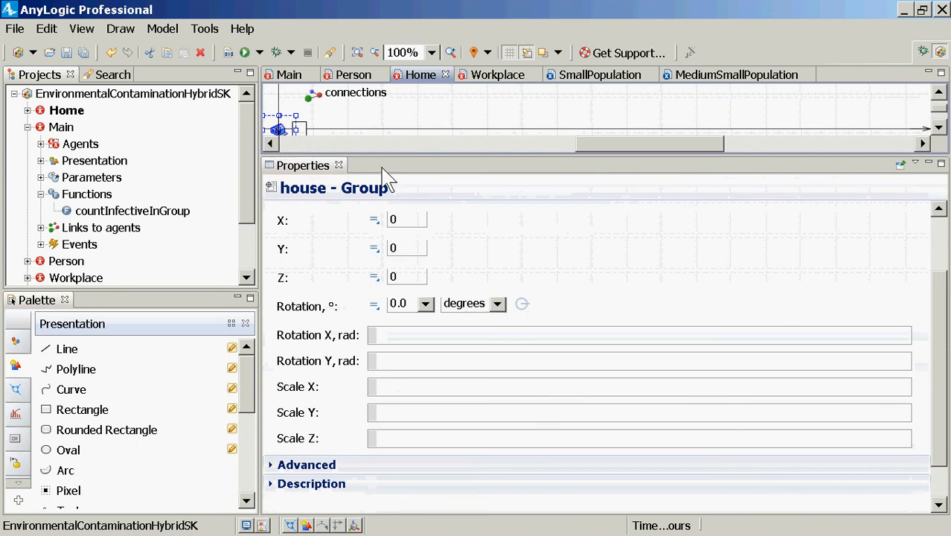
{"action": "left_click", "coordinate": [403, 392]}
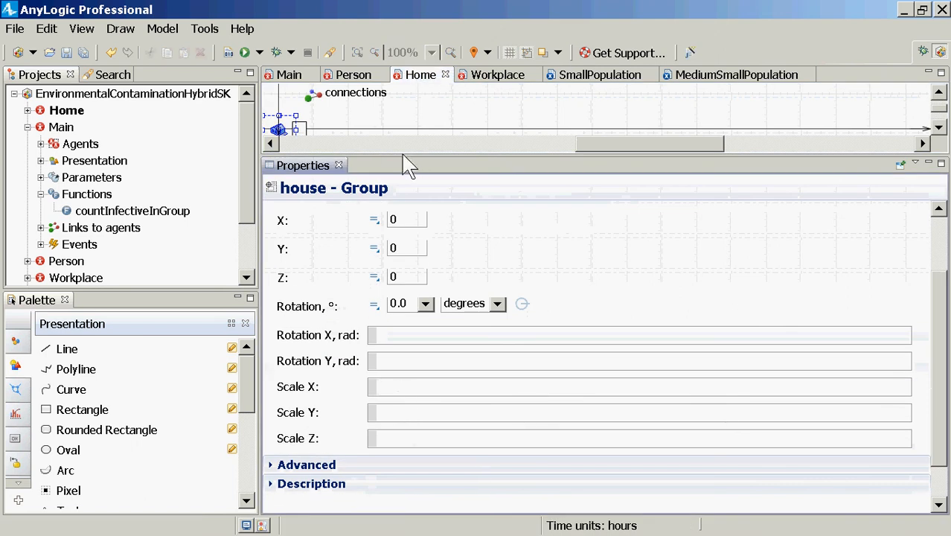
{"action": "left_click_drag", "start_coordinate": [414, 165], "coordinate": [399, 354]}
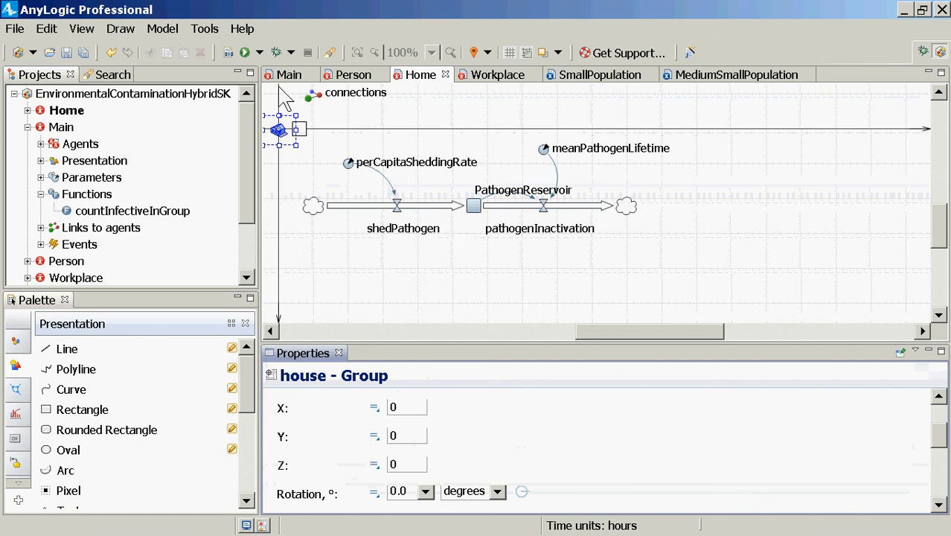
{"action": "scroll", "coordinate": [469, 447], "scroll_direction": "down", "scroll_amount": 3}
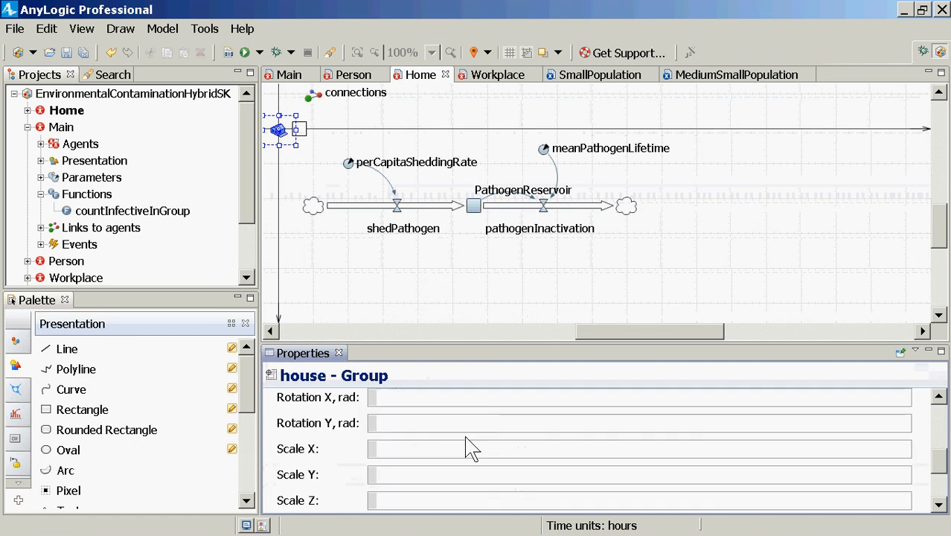
{"action": "left_click", "coordinate": [387, 495]}
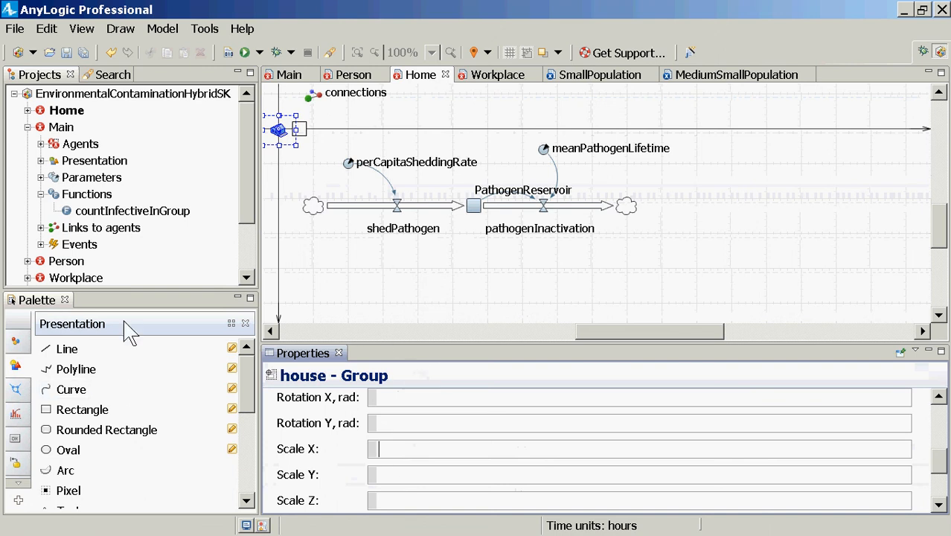
Add a function named getScale to the Home agent type, below the stock-and-flow diagram
{"action": "left_click", "coordinate": [16, 340]}
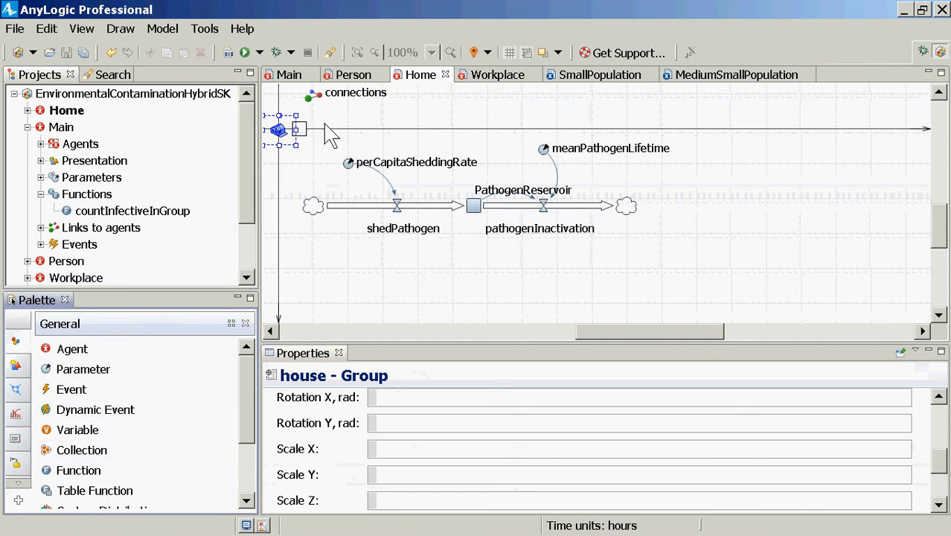
{"action": "left_click", "coordinate": [81, 469]}
{"action": "left_click", "coordinate": [318, 284]}
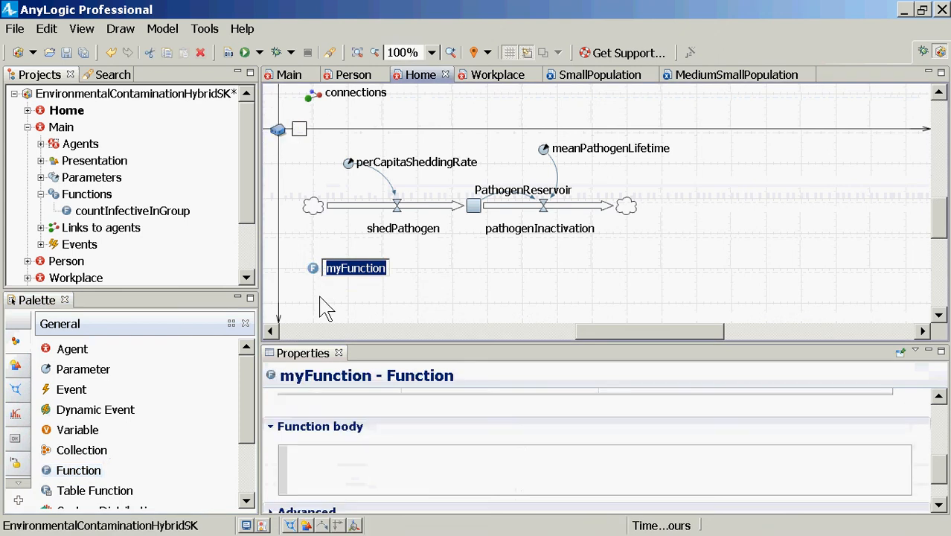
{"action": "type", "text": "getScale"}
{"action": "key", "text": "Return"}
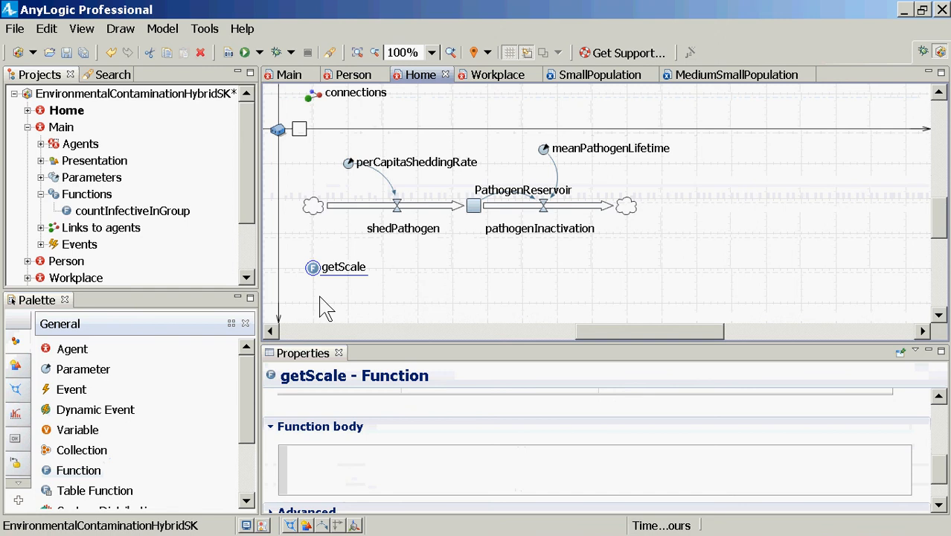
{"action": "left_click", "coordinate": [382, 478]}
{"action": "scroll", "coordinate": [380, 470], "scroll_direction": "down", "scroll_amount": 3}
{"action": "scroll", "coordinate": [379, 470], "scroll_direction": "up", "scroll_amount": 1}
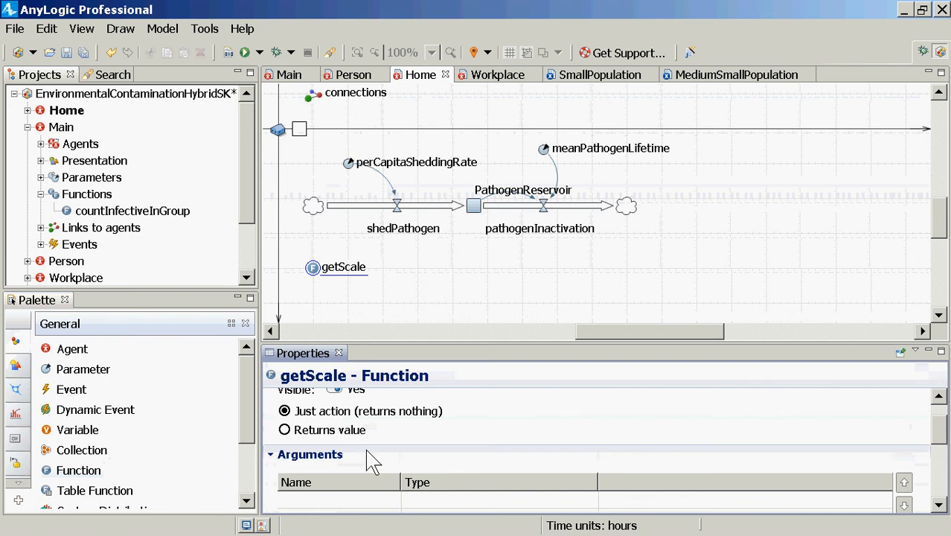
{"action": "scroll", "coordinate": [327, 420], "scroll_direction": "up", "scroll_amount": 1}
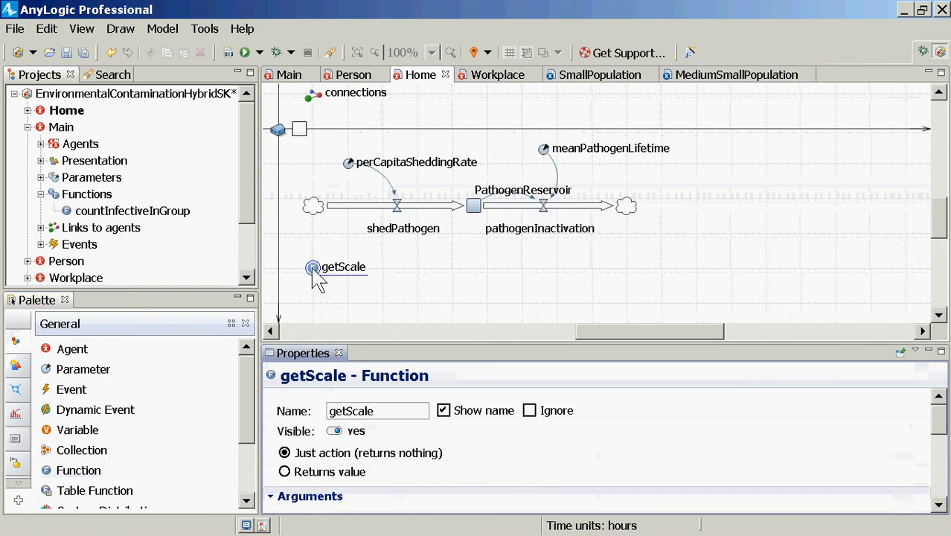
Add a second function named getOccupantCount to Home, beside getScale
{"action": "left_click", "coordinate": [71, 470]}
{"action": "left_click", "coordinate": [411, 275]}
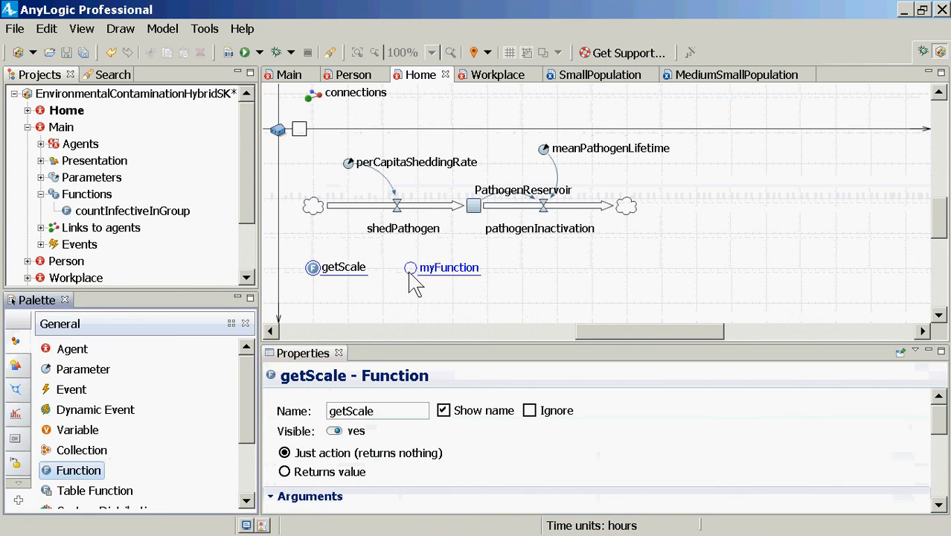
{"action": "double_click", "coordinate": [411, 275]}
{"action": "type", "text": "g"}
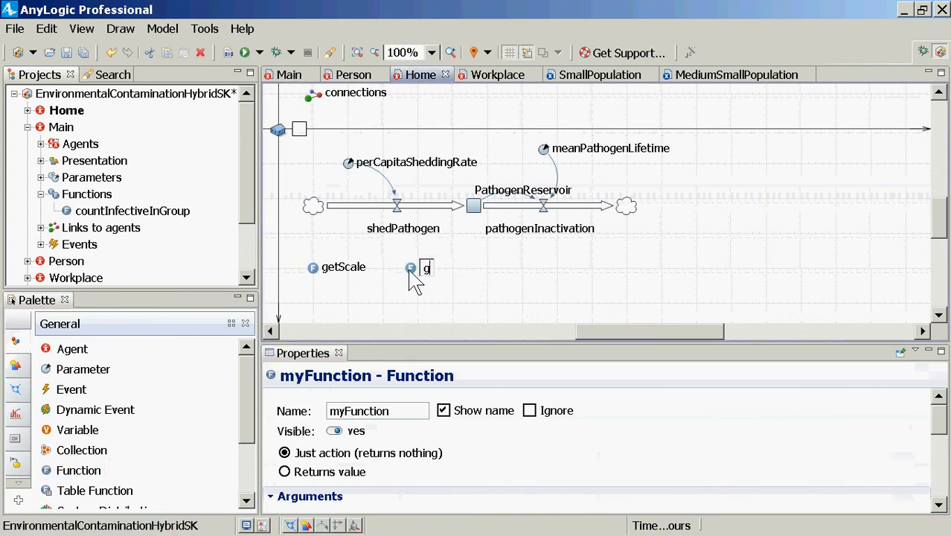
{"action": "type", "text": "etOccupant"}
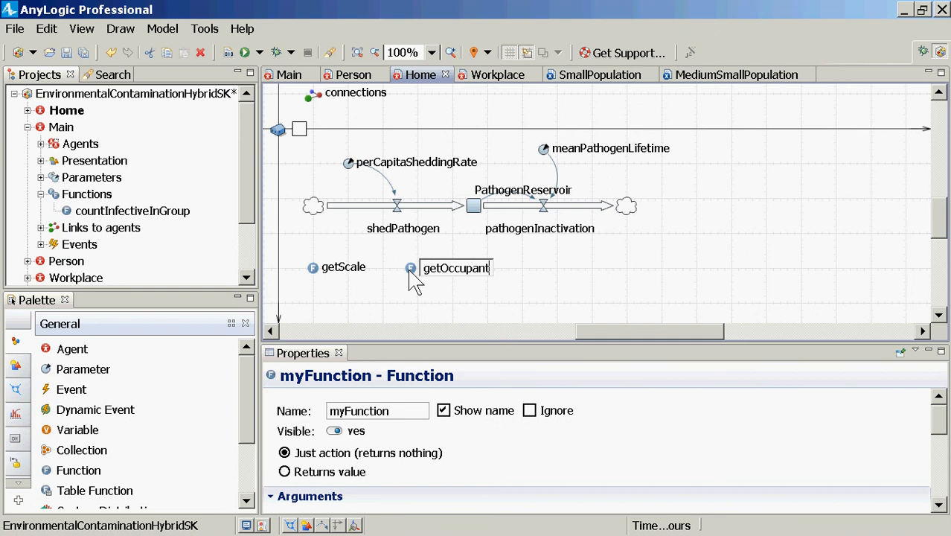
{"action": "type", "text": "Count"}
{"action": "key", "text": "Return"}
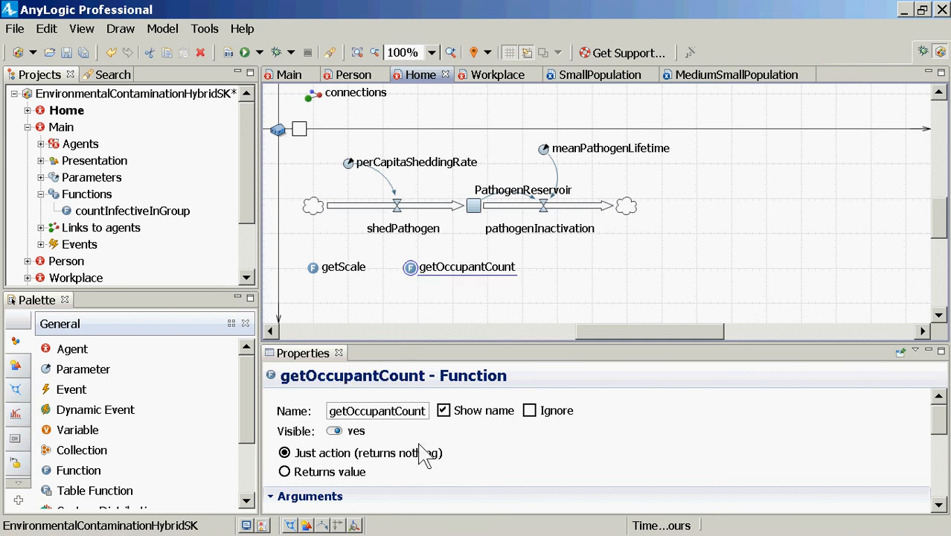
Make the getOccupantCount function return a value of type int
{"action": "left_click", "coordinate": [356, 476]}
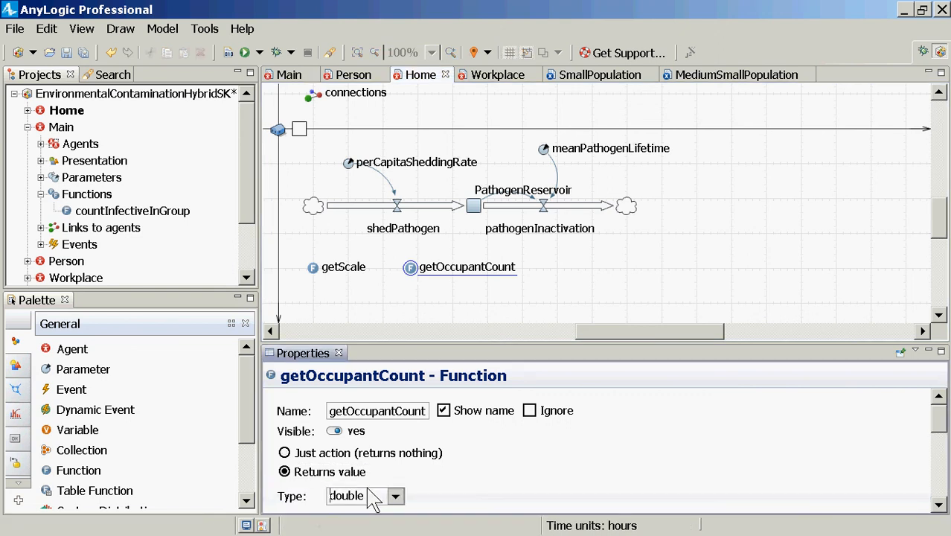
{"action": "left_click", "coordinate": [394, 495]}
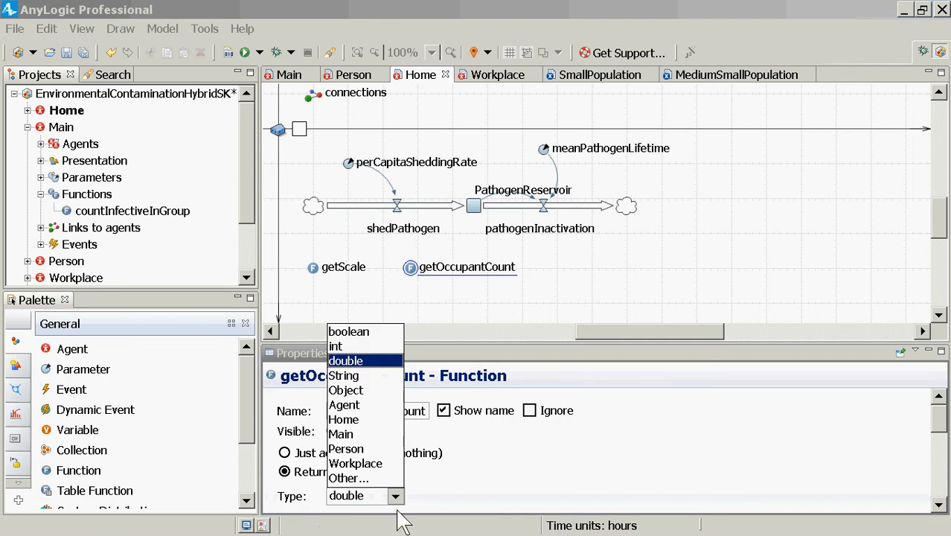
{"action": "left_click", "coordinate": [338, 346]}
{"action": "scroll", "coordinate": [559, 472], "scroll_direction": "down", "scroll_amount": 5}
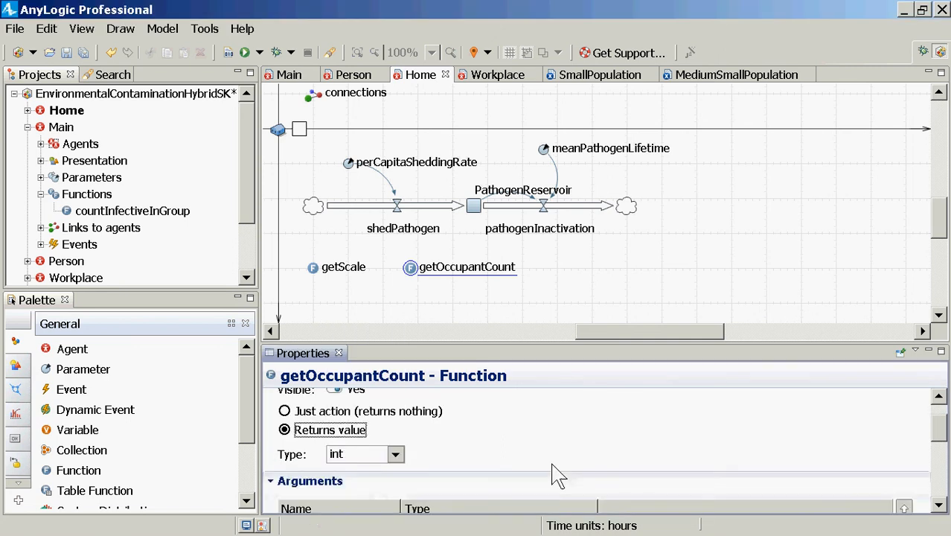
Replace the default return value in the getOccupantCount body with a call to this.agentsInRange(agents, distance)
{"action": "scroll", "coordinate": [544, 472], "scroll_direction": "down", "scroll_amount": 3}
{"action": "left_click", "coordinate": [519, 494]}
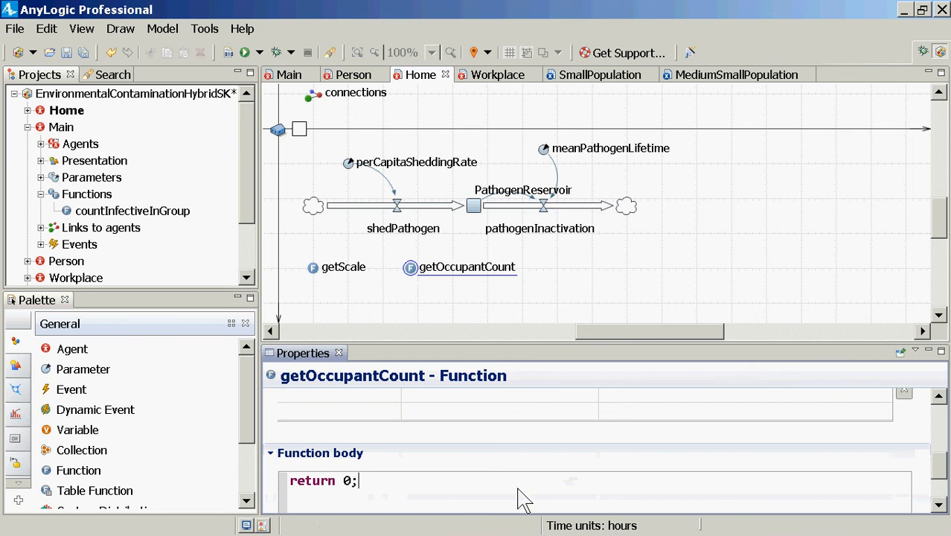
{"action": "key", "text": "Left"}
{"action": "key", "text": "shift+Left"}
{"action": "key", "text": "shift+End"}
{"action": "key", "text": "BackSpace"}
{"action": "type", "text": "this.age"}
{"action": "key", "text": "ctrl+space"}
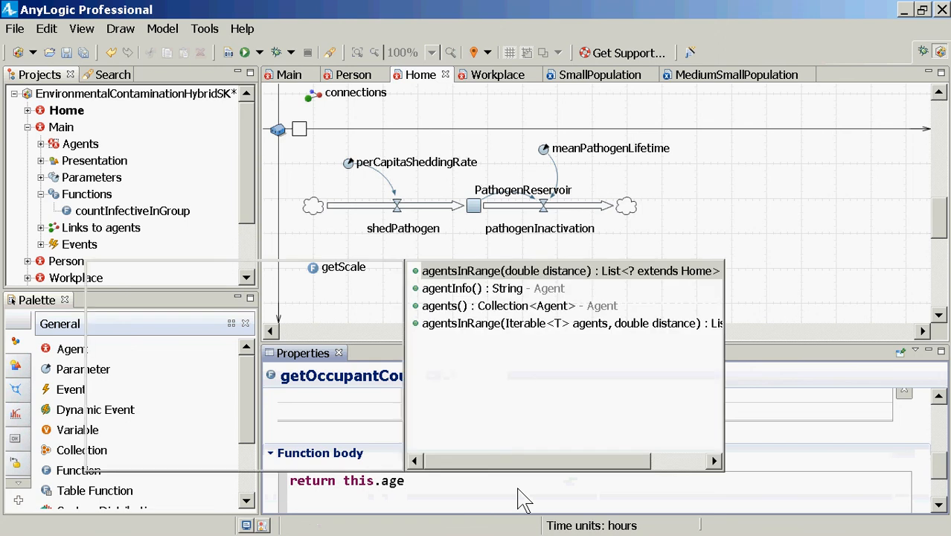
{"action": "key", "text": "Down"}
{"action": "key", "text": "Down"}
{"action": "key", "text": "Down"}
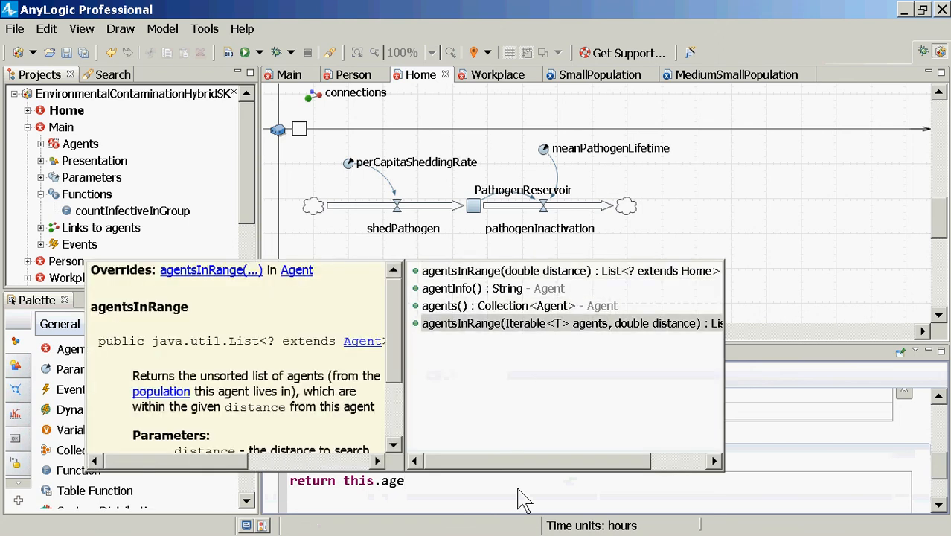
{"action": "key", "text": "Return"}
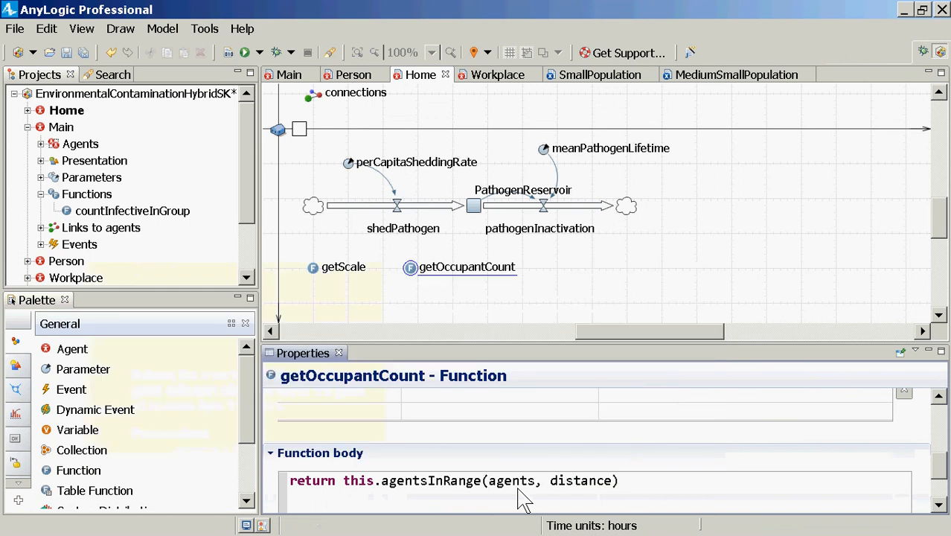
Set the distance argument of the agentsInRange call to 10
{"action": "double_click", "coordinate": [520, 489]}
{"action": "key", "text": "Tab"}
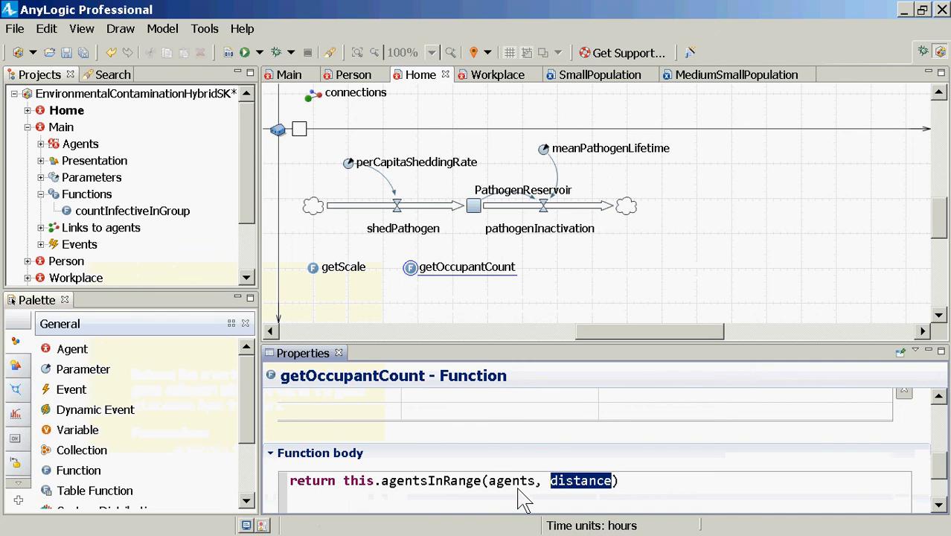
{"action": "type", "text": "10"}
{"action": "key", "text": "Tab"}
{"action": "type", "text": ";"}
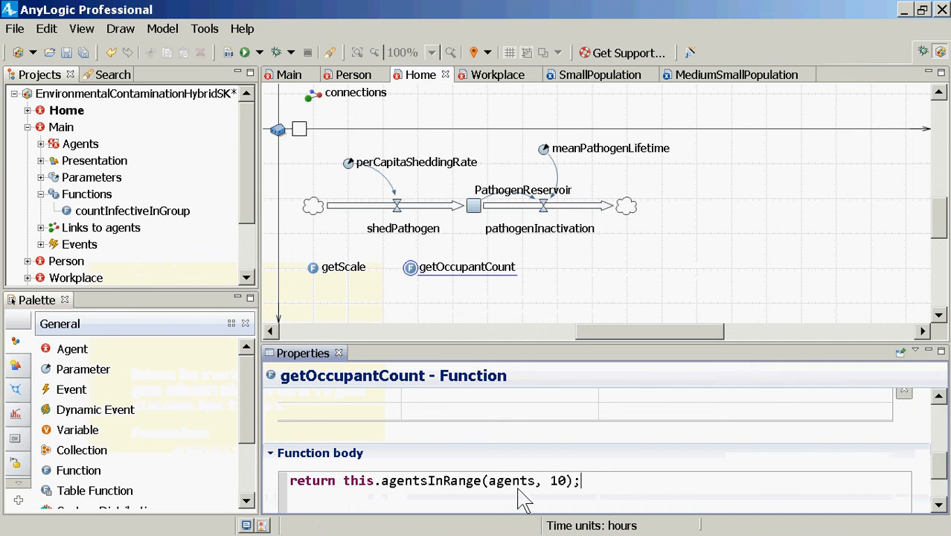
Replace the agents argument of the agentsInRange call with this.main.population
{"action": "key", "text": "BackSpace"}
{"action": "key", "text": "ctrl+Left"}
{"action": "key", "text": "ctrl+Left"}
{"action": "key", "text": "ctrl+Left"}
{"action": "key", "text": "ctrl+shift+Left"}
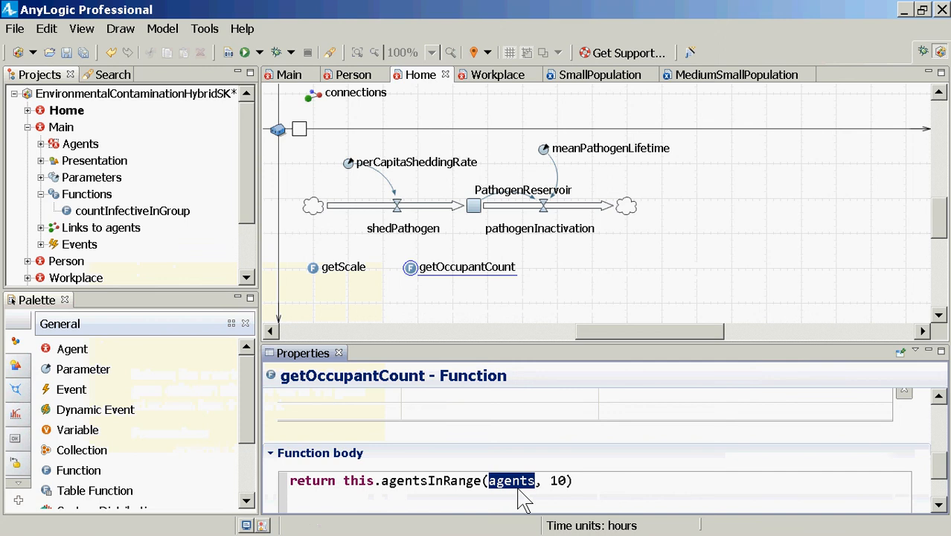
{"action": "type", "text": "this.main"}
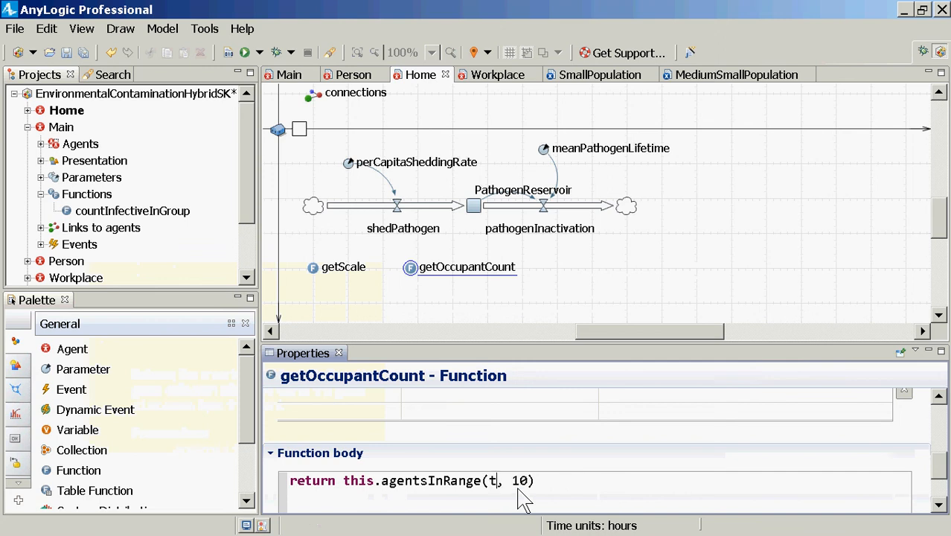
{"action": "type", "text": ".population"}
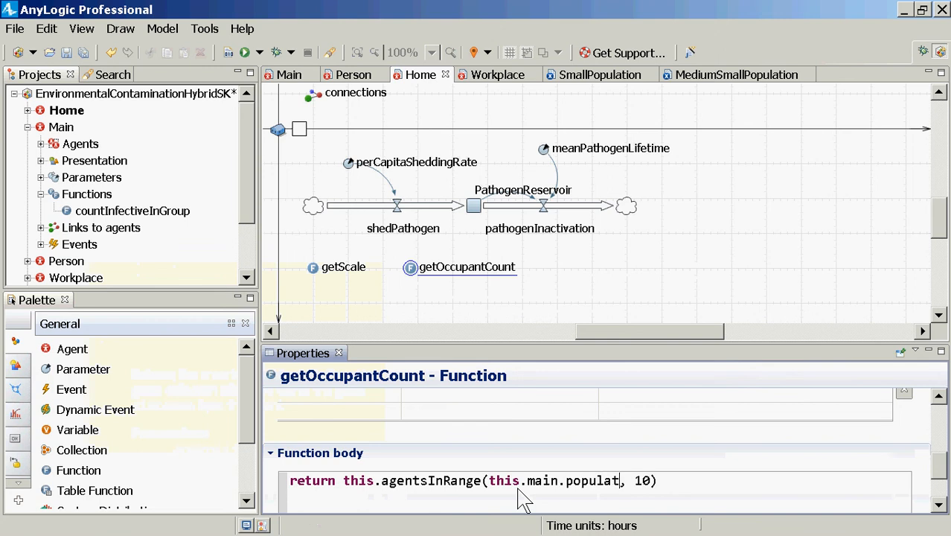
Check the agentsInRange signatures, complete the return statement with .size(); and save the model
{"action": "left_click", "coordinate": [519, 497]}
{"action": "key", "text": "ctrl+Left"}
{"action": "key", "text": "ctrl+space"}
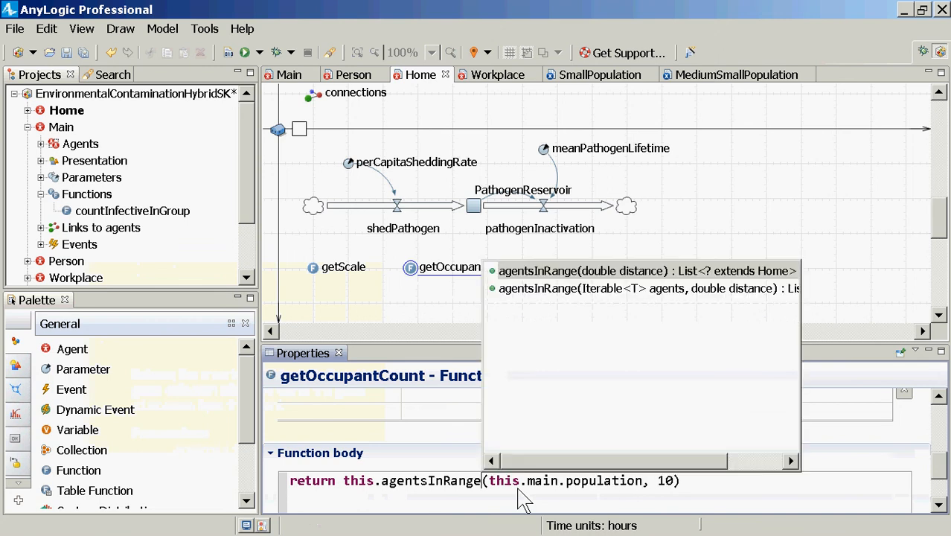
{"action": "double_click", "coordinate": [616, 288]}
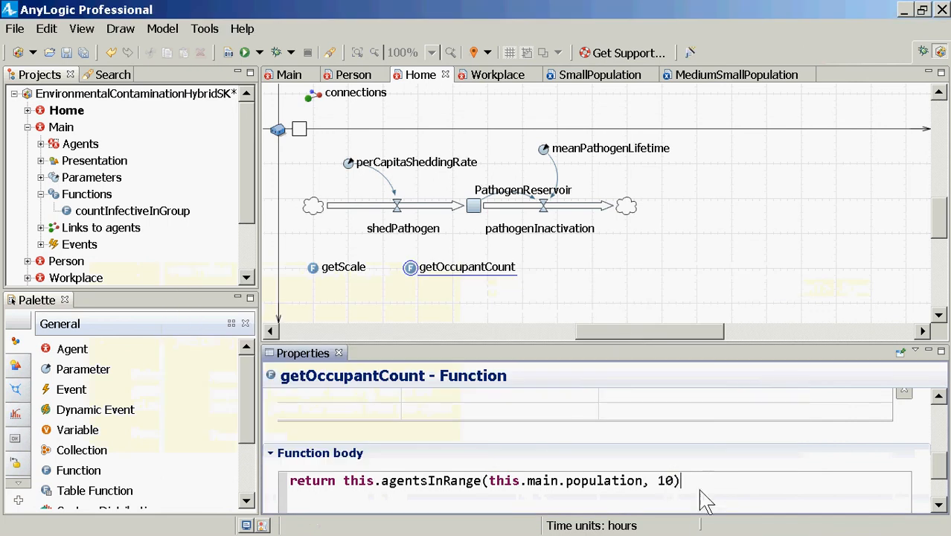
{"action": "type", "text": ".s"}
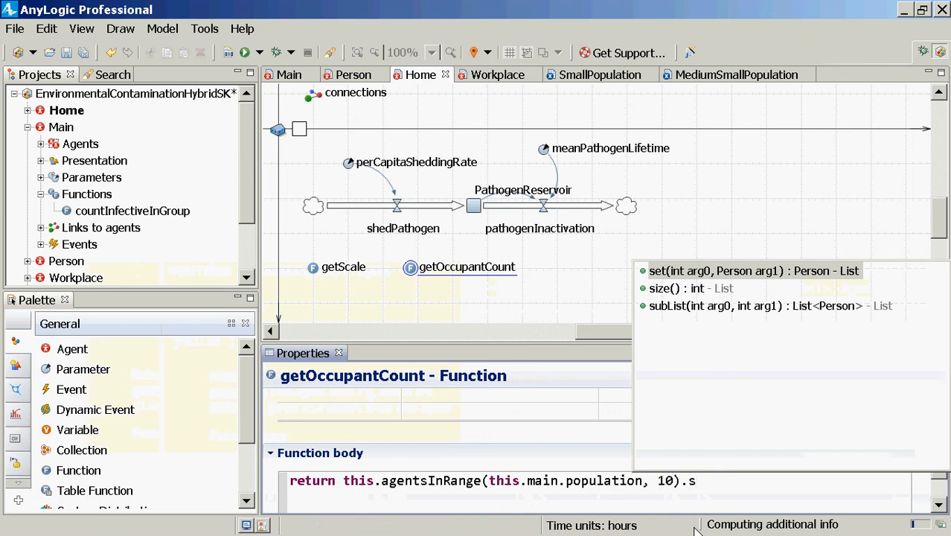
{"action": "key", "text": "Return"}
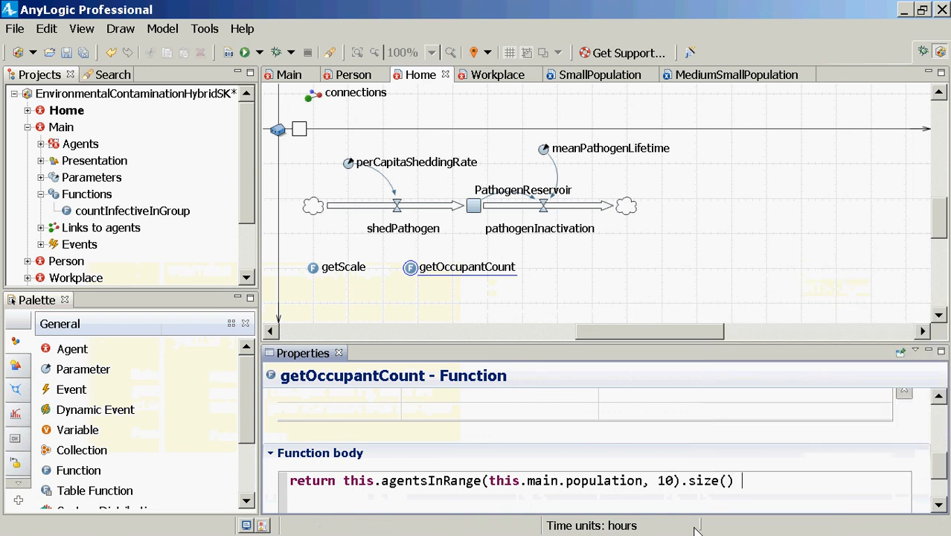
{"action": "key", "text": "ctrl+s"}
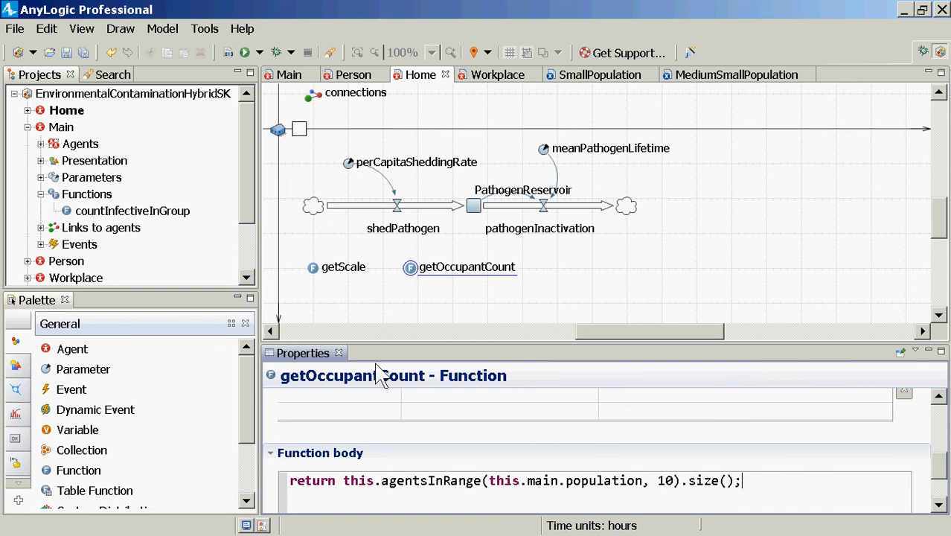
Review the return type settings of the getOccupantCount function
{"action": "left_click", "coordinate": [314, 271]}
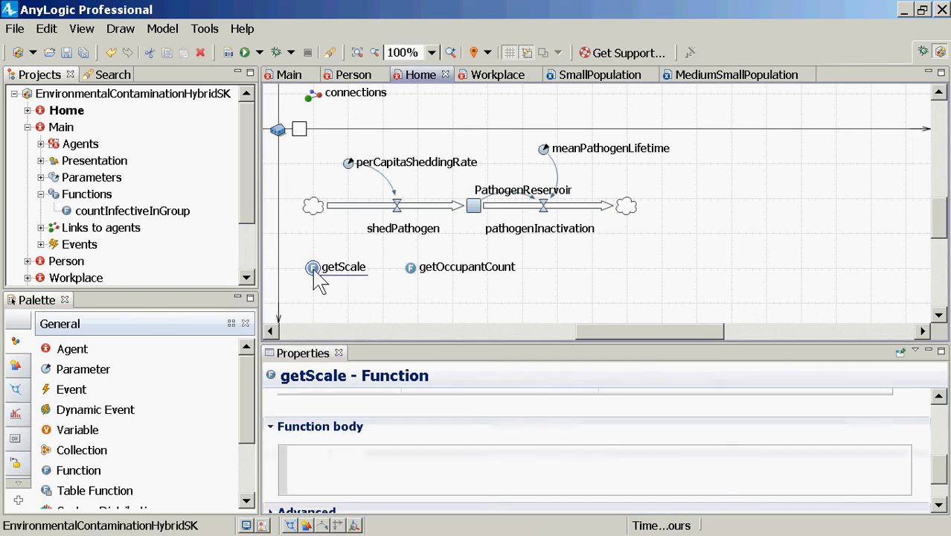
{"action": "left_click", "coordinate": [410, 267]}
{"action": "scroll", "coordinate": [392, 499], "scroll_direction": "up", "scroll_amount": 5}
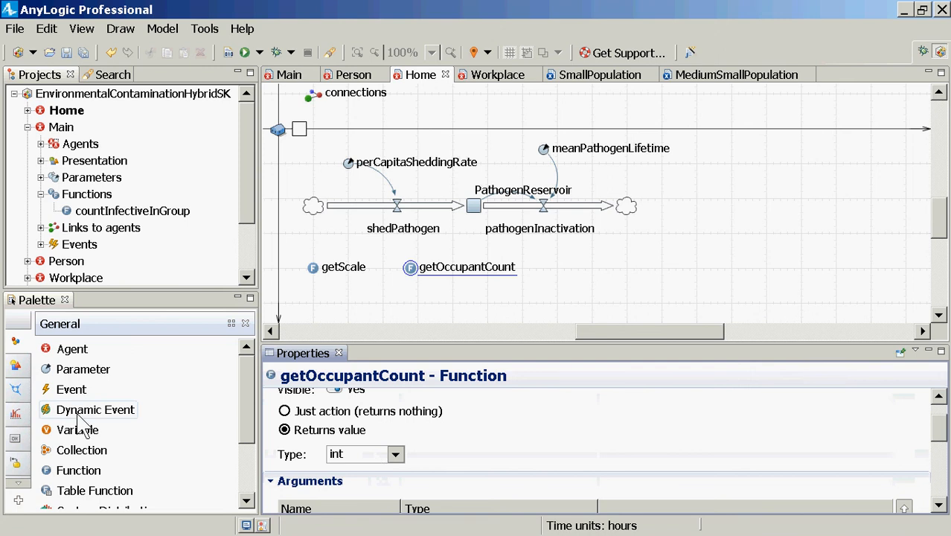
Enter this.getOccupantCount() in the body of the getScale function
{"action": "left_click", "coordinate": [319, 266]}
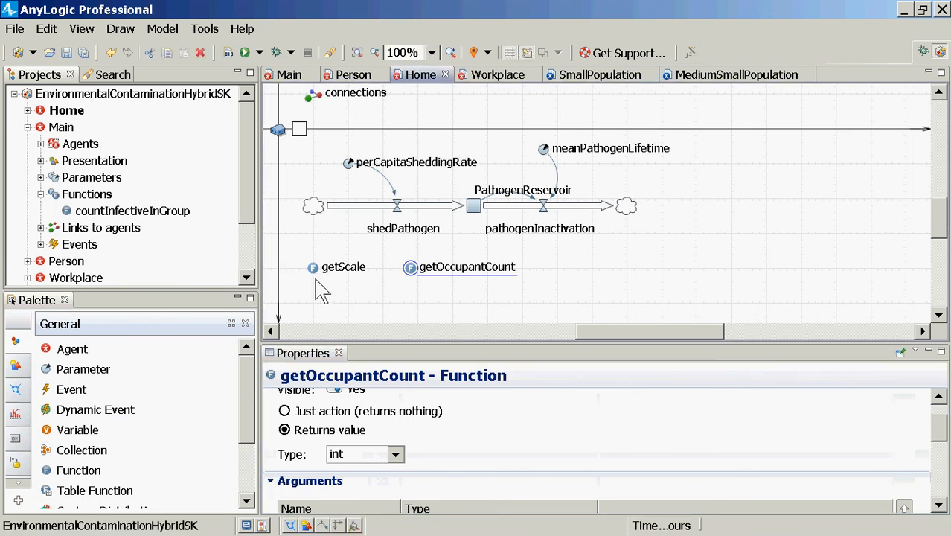
{"action": "left_click", "coordinate": [500, 448]}
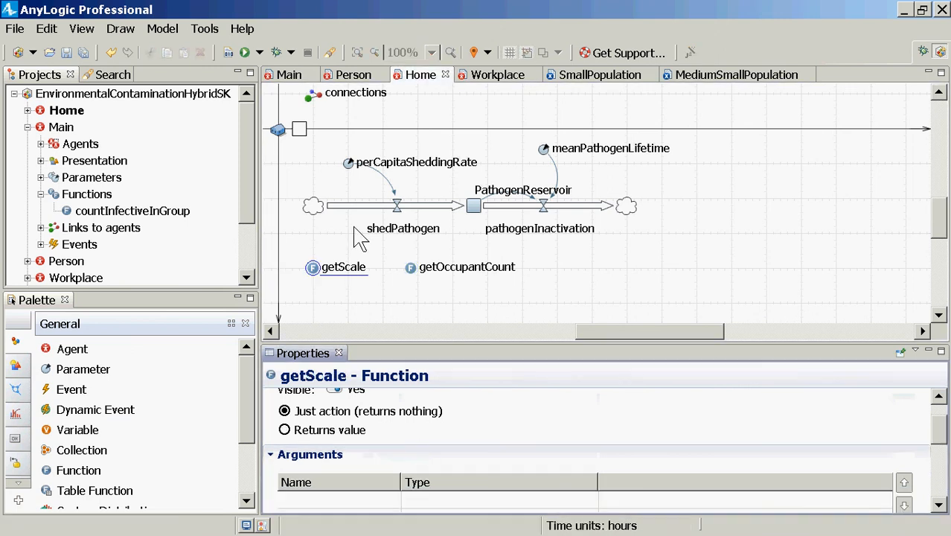
{"action": "scroll", "coordinate": [339, 294], "scroll_direction": "down", "scroll_amount": 5}
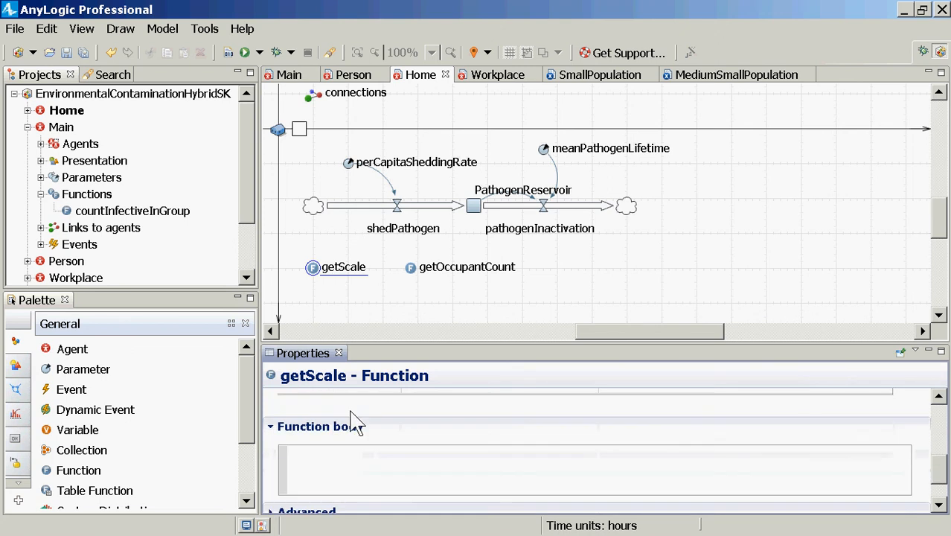
{"action": "left_click", "coordinate": [353, 476]}
{"action": "type", "text": "this.getC"}
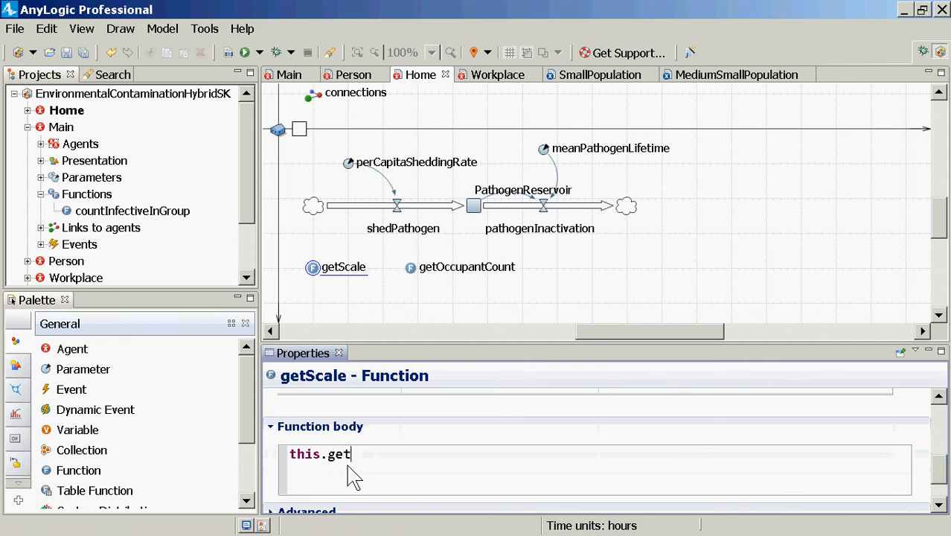
{"action": "key", "text": "BackSpace"}
{"action": "type", "text": "O"}
{"action": "key", "text": "ctrl+space"}
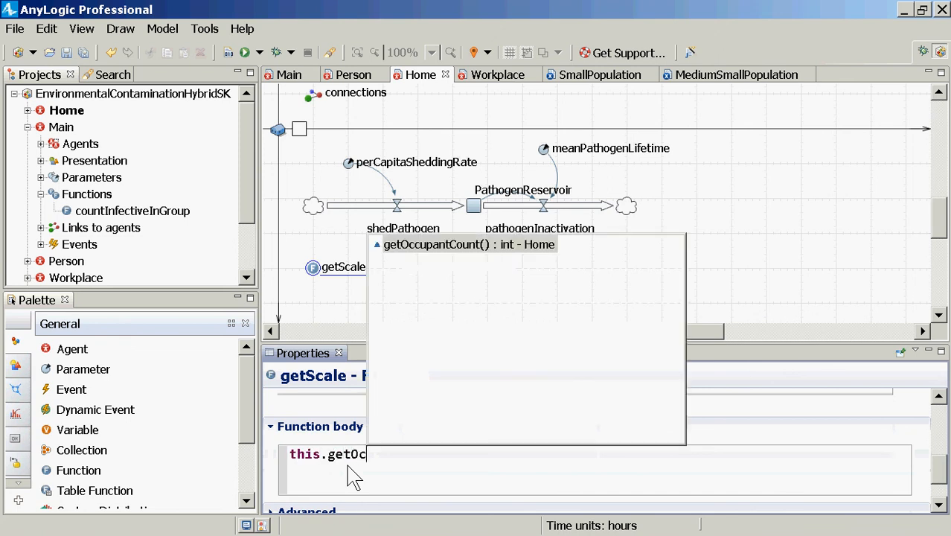
{"action": "key", "text": "Return"}
Wrap the getOccupantCount call in log(), adding 1.0 inside the parentheses and ending with a semicolon, and save the model
{"action": "type", "text": "*"}
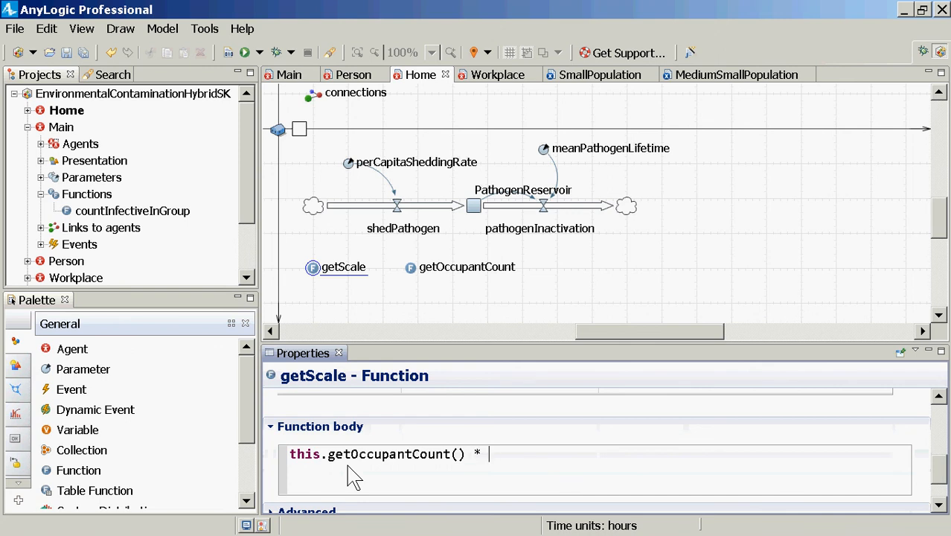
{"action": "key", "text": "BackSpace"}
{"action": "key", "text": "BackSpace"}
{"action": "key", "text": "BackSpace"}
{"action": "key", "text": "ctrl+Left"}
{"action": "key", "text": "ctrl+Left"}
{"action": "key", "text": "ctrl+Left"}
{"action": "key", "text": "ctrl+Left"}
{"action": "key", "text": "ctrl+Left"}
{"action": "type", "text": "log("}
{"action": "key", "text": "ctrl+Right"}
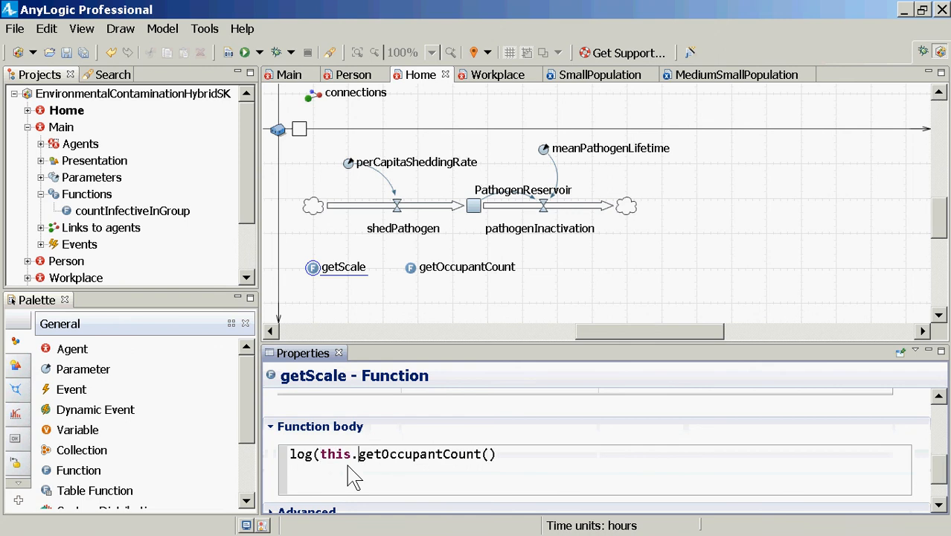
{"action": "key", "text": "End"}
{"action": "type", "text": "+ 1.0);"}
{"action": "key", "text": "ctrl+s"}
Add + 1 after the closing parenthesis of the log expression in the getScale body
{"action": "key", "text": "Left"}
{"action": "key", "text": "Left"}
{"action": "key", "text": "Left"}
{"action": "key", "text": "Left"}
{"action": "key", "text": "Left"}
{"action": "key", "text": "Left"}
{"action": "key", "text": "Left"}
{"action": "key", "text": "shift+Right"}
{"action": "key", "text": "shift+Right"}
{"action": "key", "text": "shift+Right"}
{"action": "key", "text": "shift+Right"}
{"action": "key", "text": "Right"}
{"action": "key", "text": "Right"}
{"action": "key", "text": "Right"}
{"action": "type", "text": "+ 1"}
Put return in front of the log expression in the getScale body
{"action": "key", "text": "ctrl+a"}
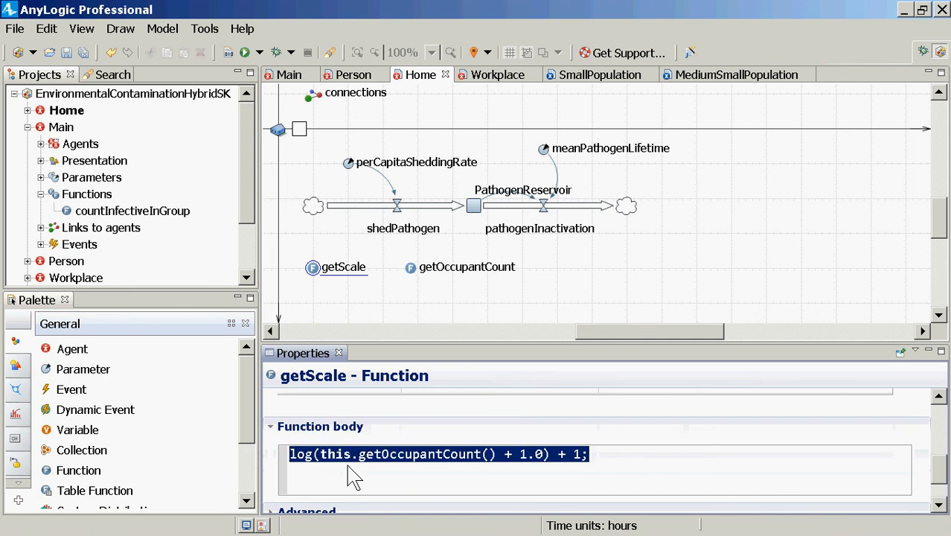
{"action": "key", "text": "alt+Tab"}
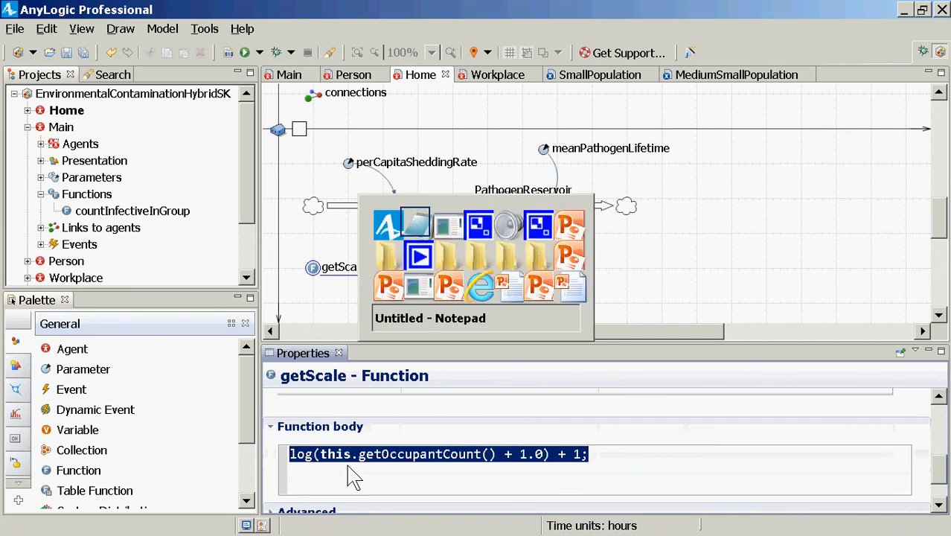
{"action": "key", "text": "Escape"}
{"action": "key", "text": "Home"}
{"action": "type", "text": "return "}
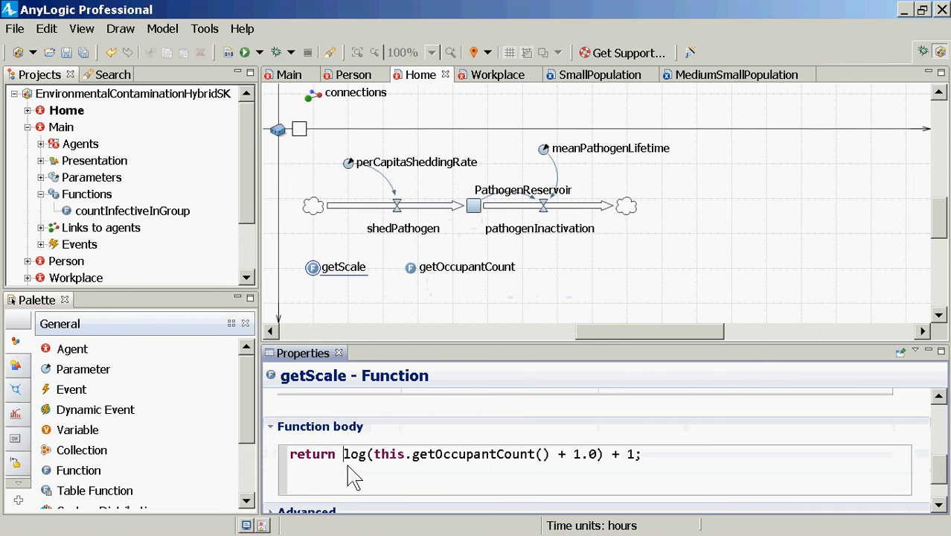
{"action": "type", "text": "("}
{"action": "key", "text": "BackSpace"}
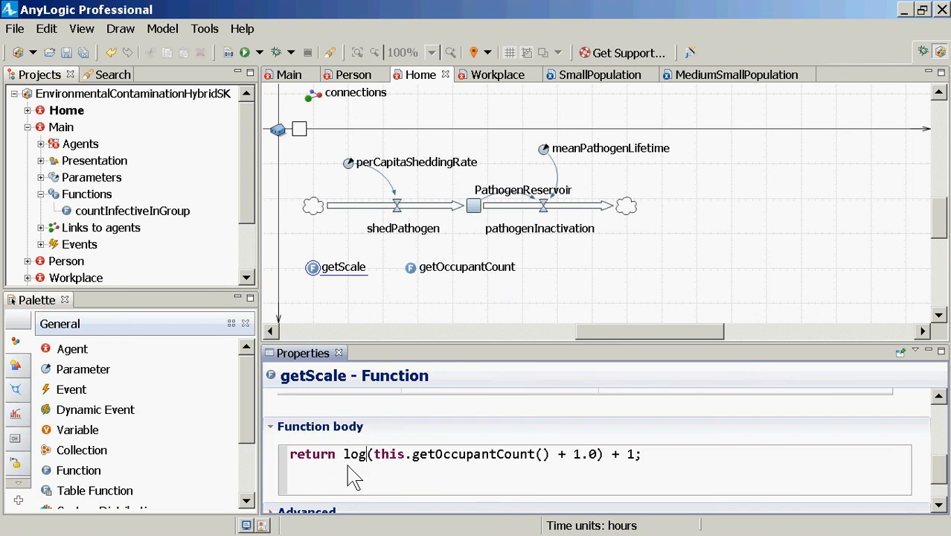
Copy the whole getScale return statement into the untitled Notepad document, replacing its contents
{"action": "key", "text": "ctrl+a"}
{"action": "key", "text": "ctrl+c"}
{"action": "key", "text": "alt+Tab"}
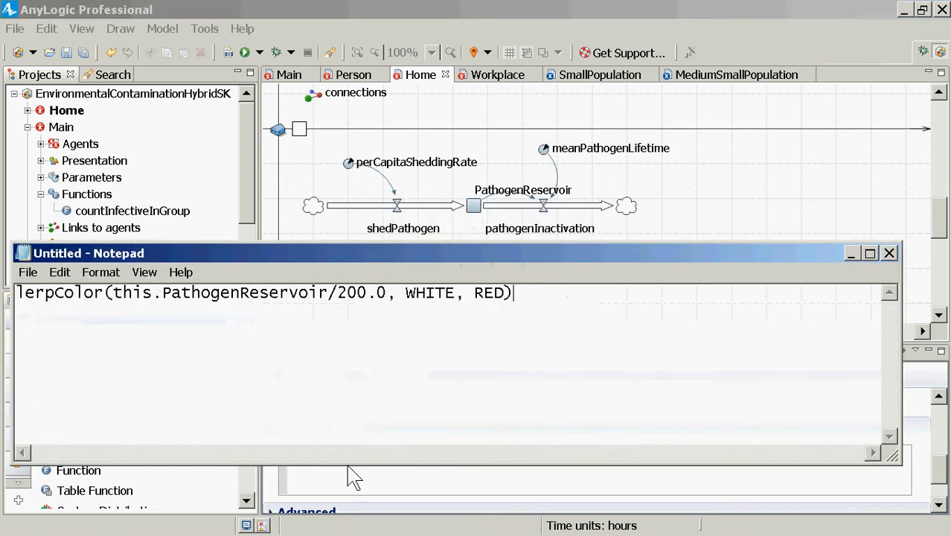
{"action": "key", "text": "ctrl+a"}
{"action": "key", "text": "ctrl+v"}
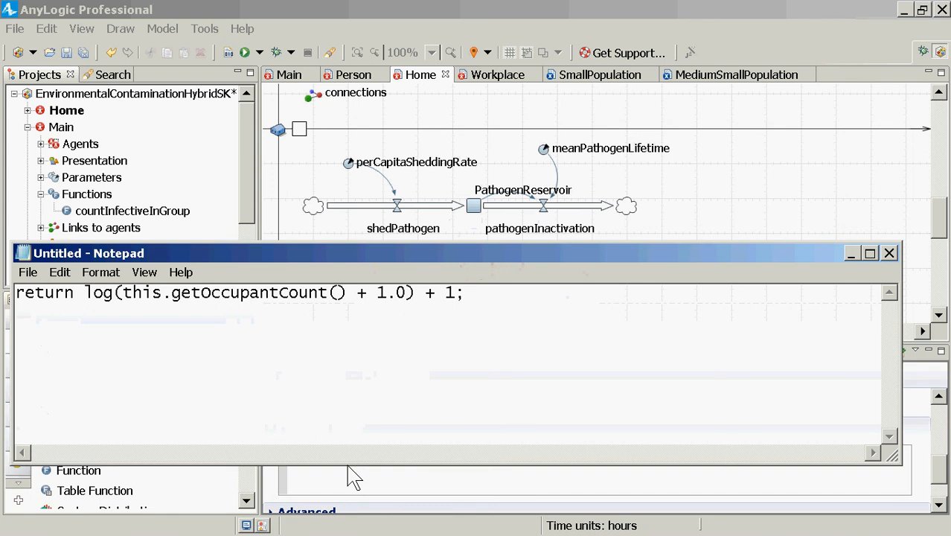
Switch back to AnyLogic and set the getScale function to return a value
{"action": "left_click", "coordinate": [353, 476]}
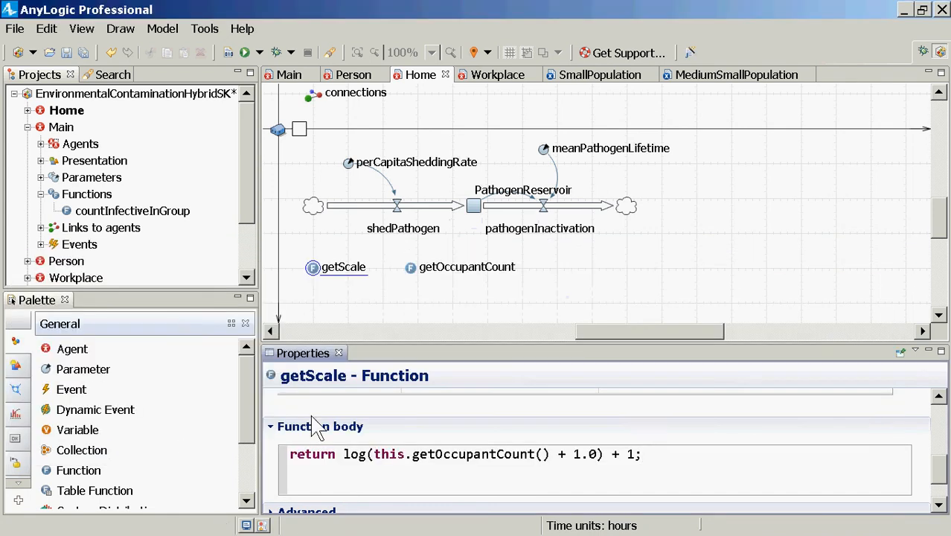
{"action": "scroll", "coordinate": [316, 428], "scroll_direction": "up", "scroll_amount": 3}
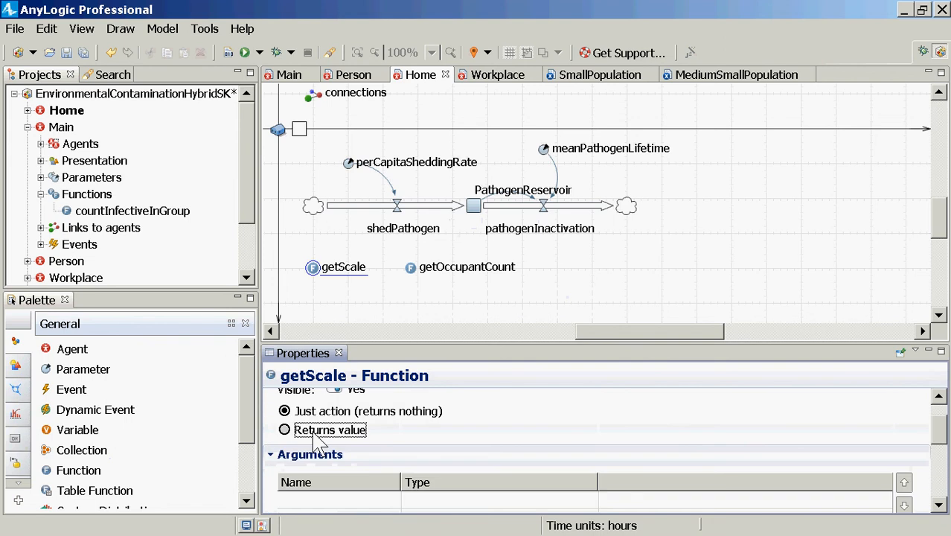
{"action": "left_click", "coordinate": [316, 435]}
{"action": "scroll", "coordinate": [435, 461], "scroll_direction": "down", "scroll_amount": 3}
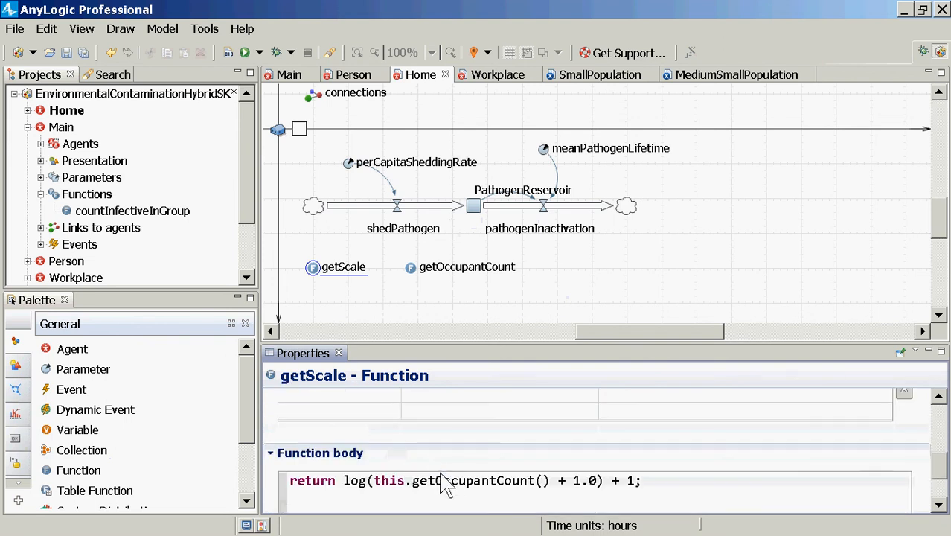
Save and build the model, and check the Problems list for errors
{"action": "left_click", "coordinate": [436, 480]}
{"action": "key", "text": "ctrl+a"}
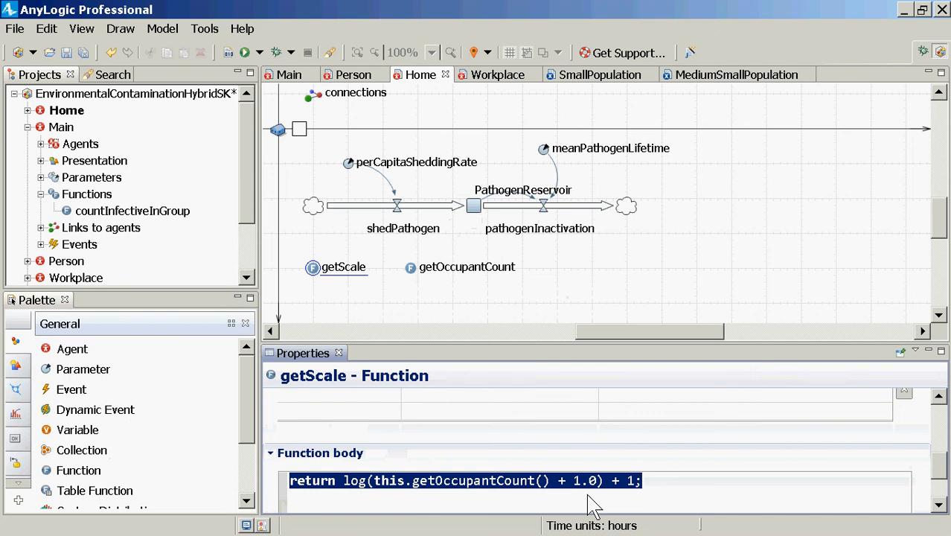
{"action": "left_click", "coordinate": [572, 444]}
{"action": "key", "text": "ctrl+s"}
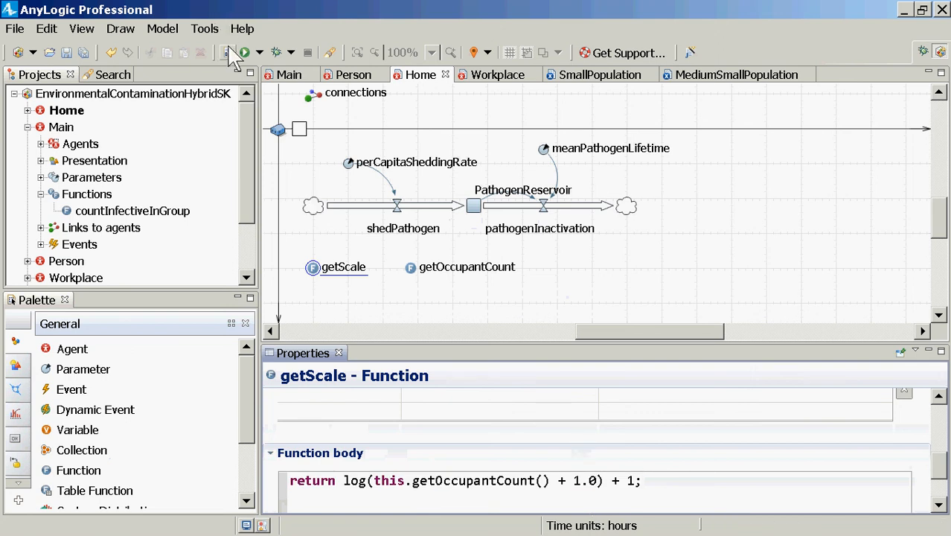
{"action": "left_click", "coordinate": [229, 52]}
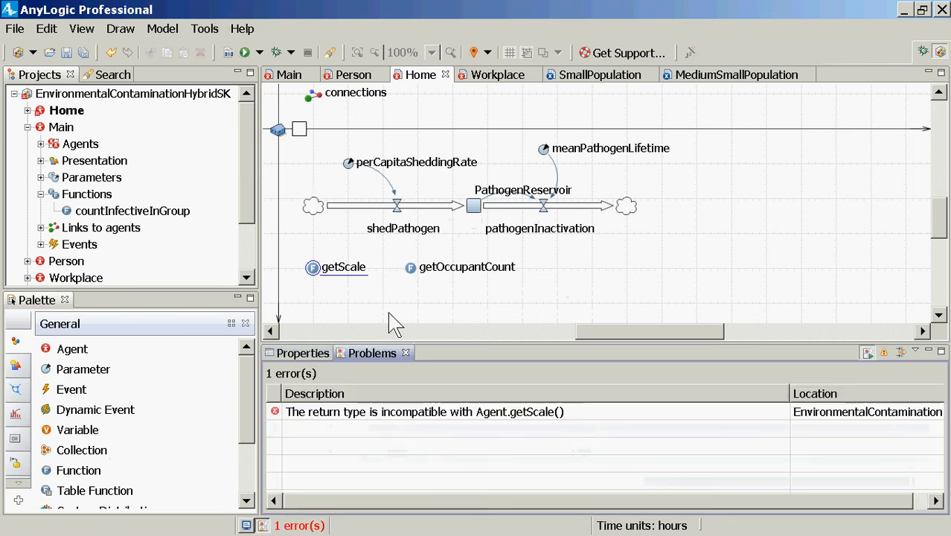
{"action": "left_click", "coordinate": [414, 407]}
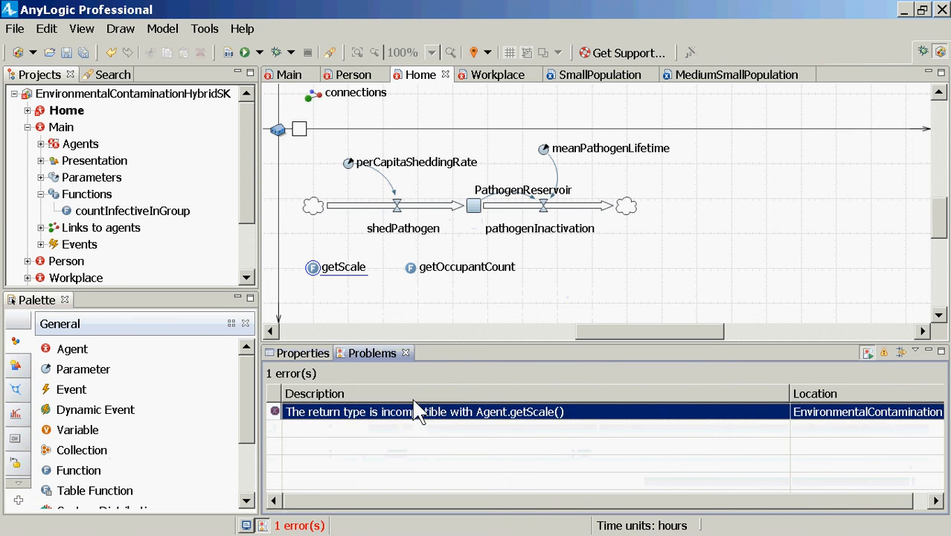
Rename the getScale function to getVisualScale
{"action": "double_click", "coordinate": [320, 268]}
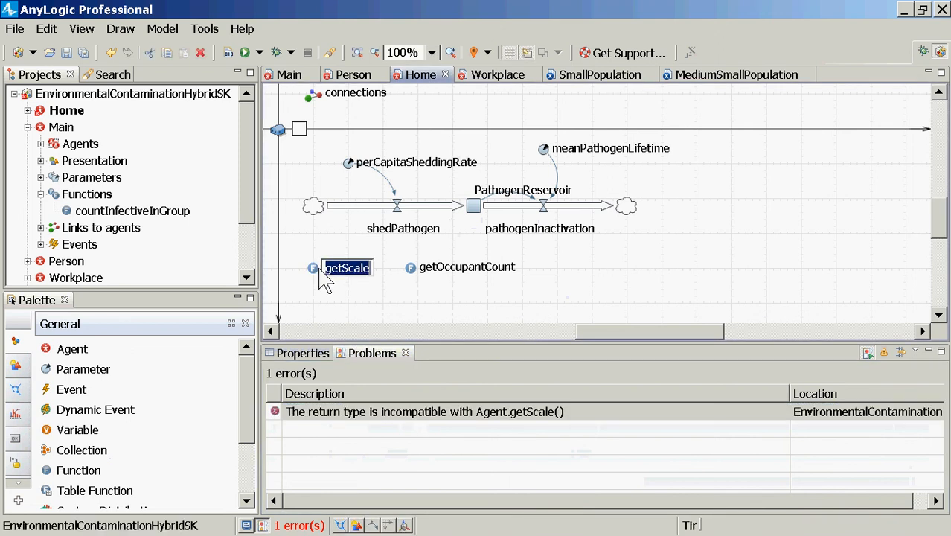
{"action": "left_click", "coordinate": [316, 269]}
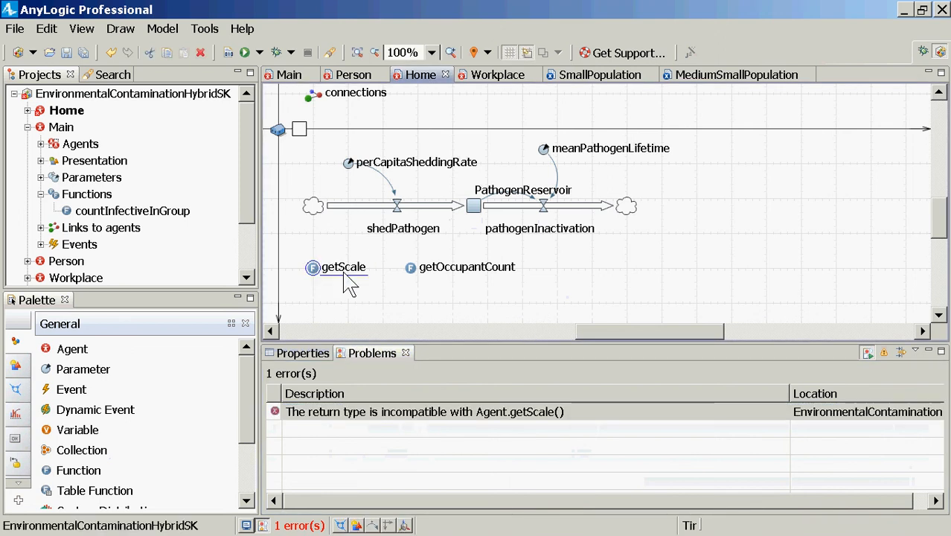
{"action": "left_click", "coordinate": [305, 353]}
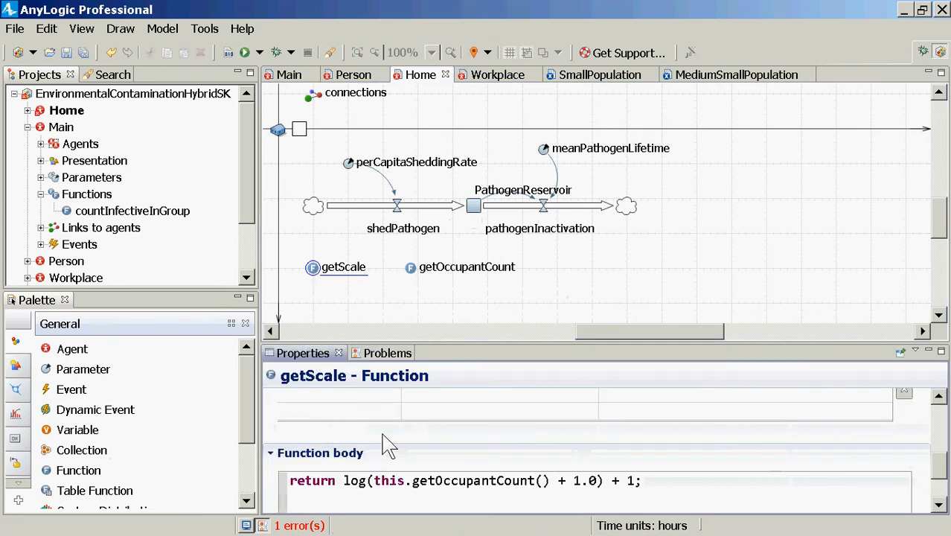
{"action": "scroll", "coordinate": [387, 440], "scroll_direction": "up", "scroll_amount": 5}
{"action": "left_click", "coordinate": [370, 414]}
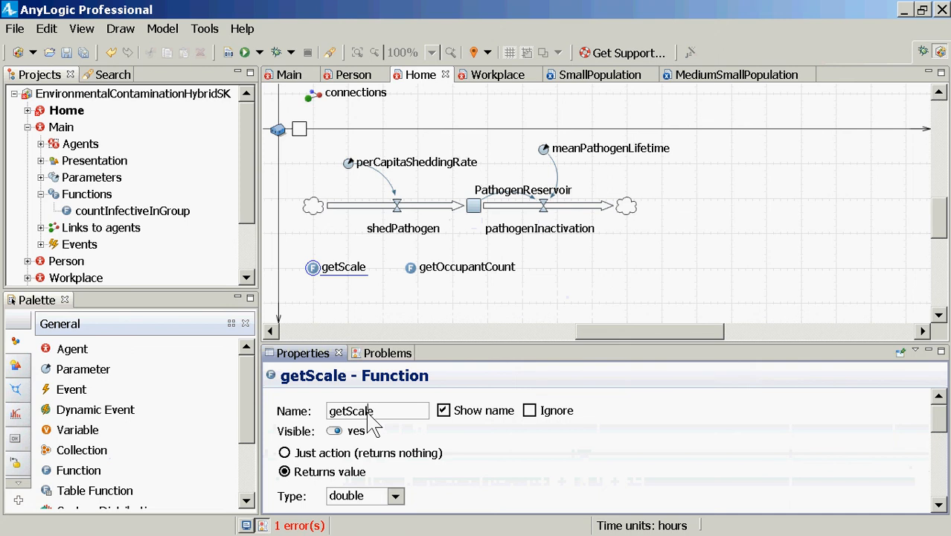
{"action": "type", "text": "Visual"}
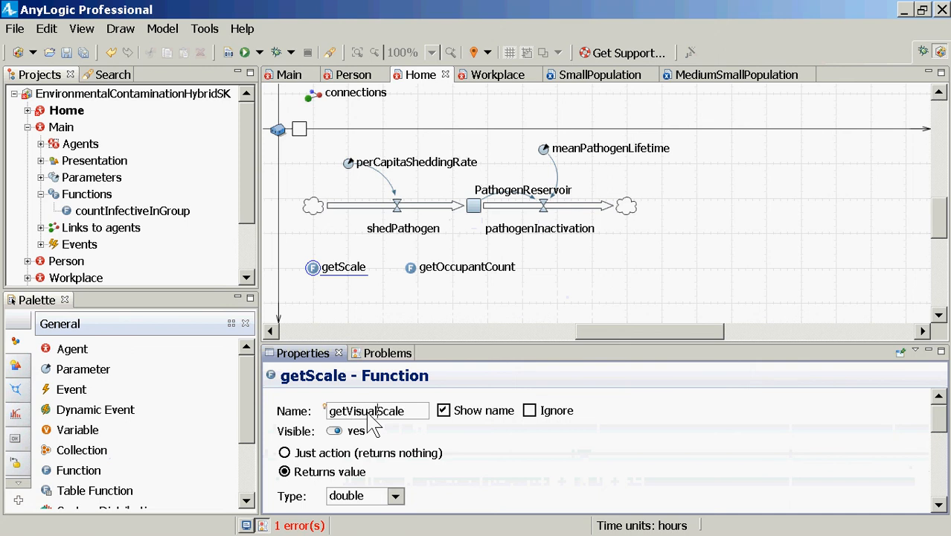
Rebuild the model with the renamed scale function and save it
{"action": "left_click", "coordinate": [228, 53]}
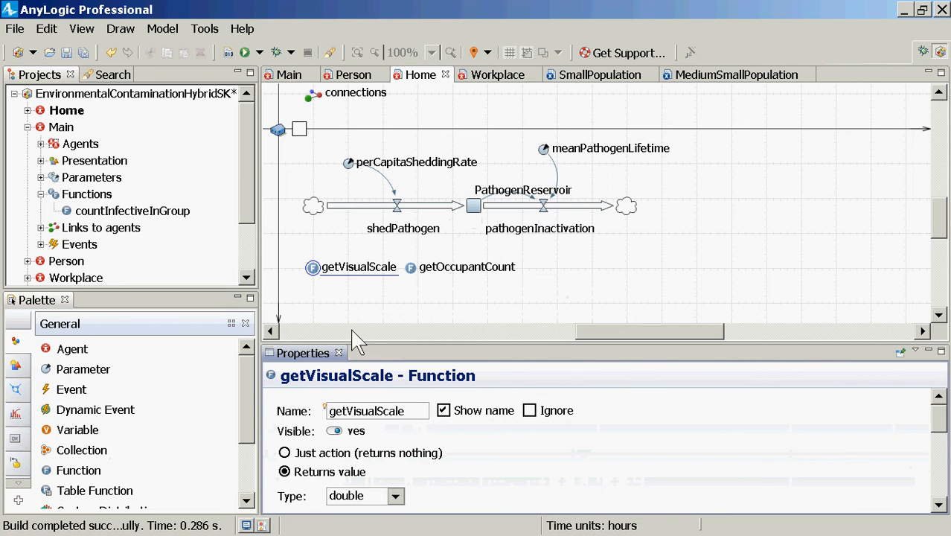
{"action": "left_click", "coordinate": [313, 269]}
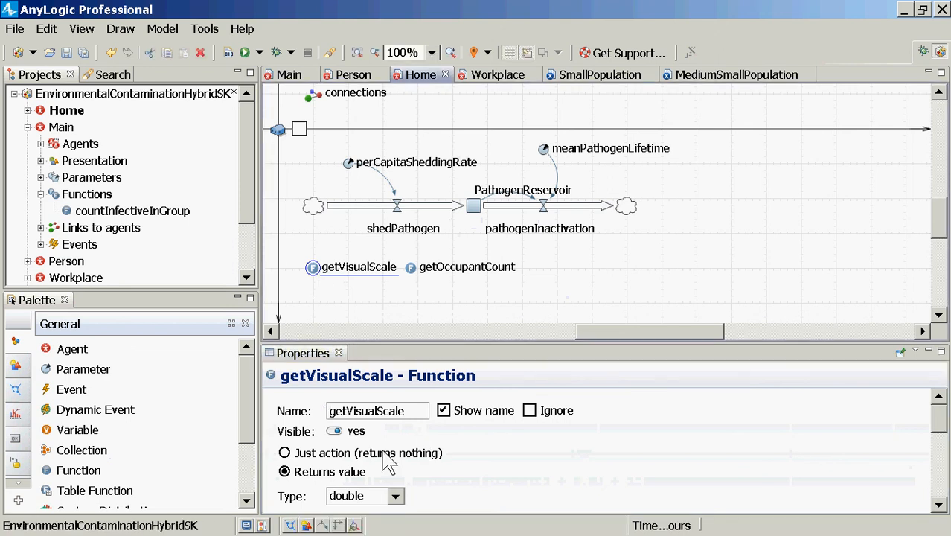
{"action": "left_click", "coordinate": [399, 421]}
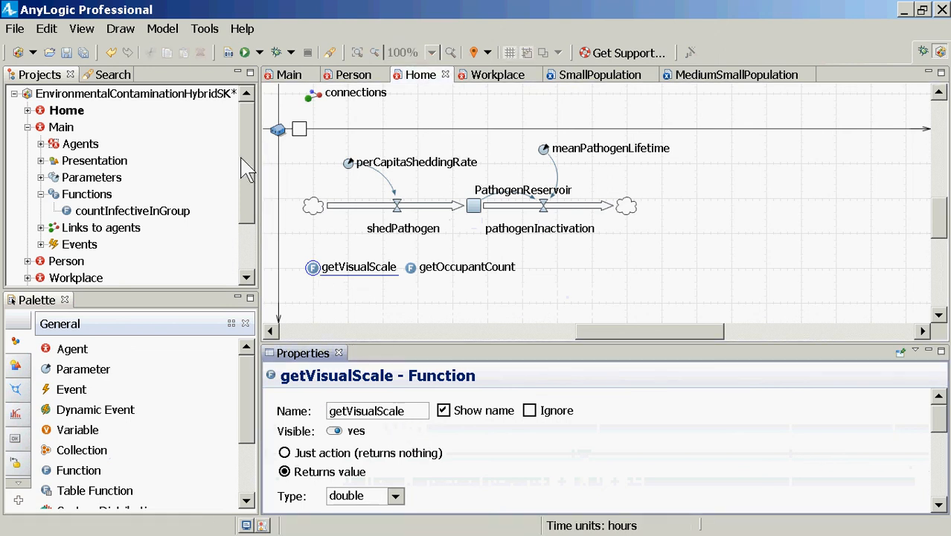
{"action": "key", "text": "ctrl+s"}
Examine the getVisualScale body, going over the getOccupantCount call, the 1.0 offset and the log function
{"action": "scroll", "coordinate": [394, 413], "scroll_direction": "down", "scroll_amount": 5}
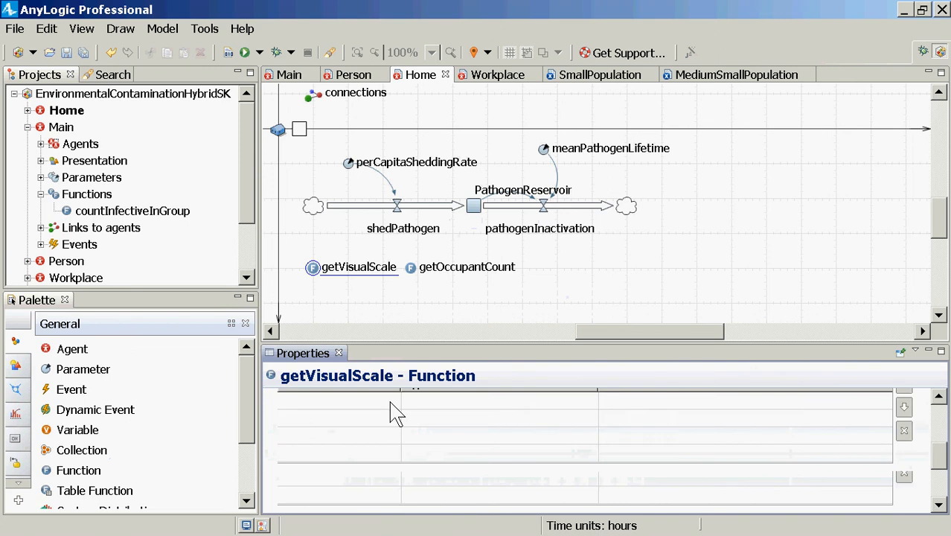
{"action": "scroll", "coordinate": [394, 409], "scroll_direction": "down", "scroll_amount": 4}
{"action": "left_click", "coordinate": [414, 409]}
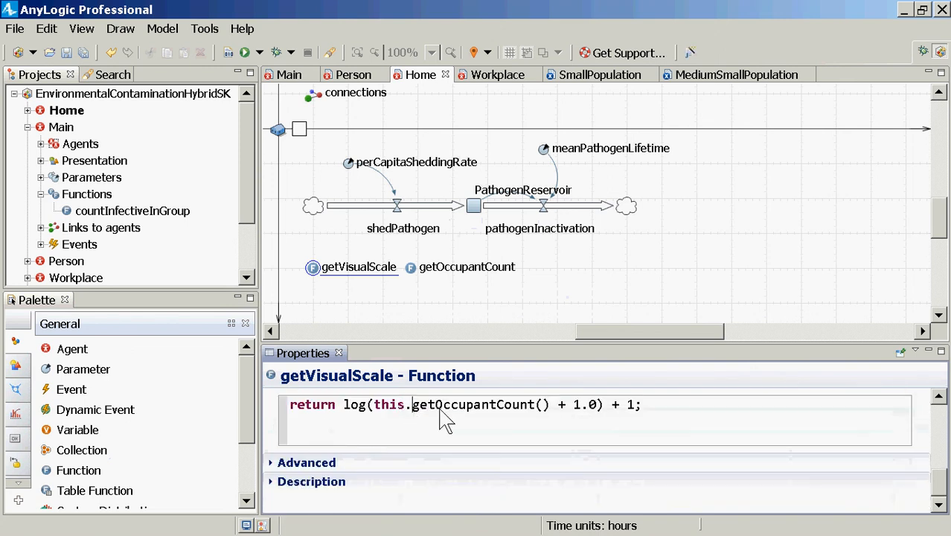
{"action": "left_click_drag", "start_coordinate": [549, 404], "coordinate": [374, 406]}
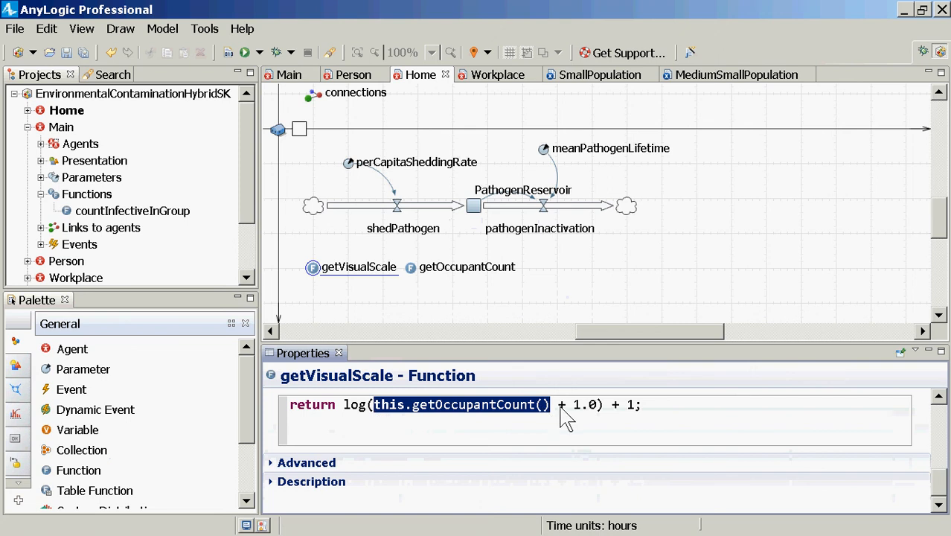
{"action": "left_click_drag", "start_coordinate": [573, 408], "coordinate": [589, 414]}
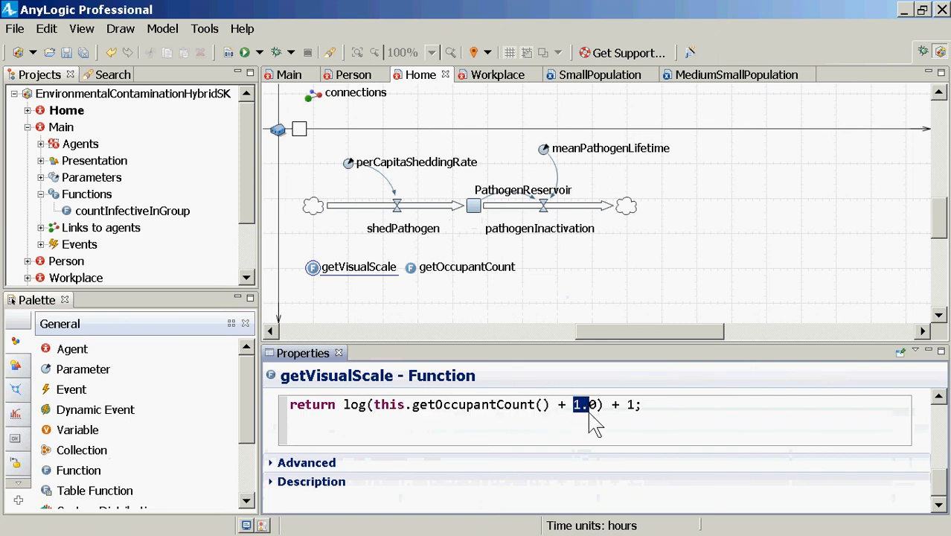
{"action": "left_click_drag", "start_coordinate": [344, 415], "coordinate": [367, 419]}
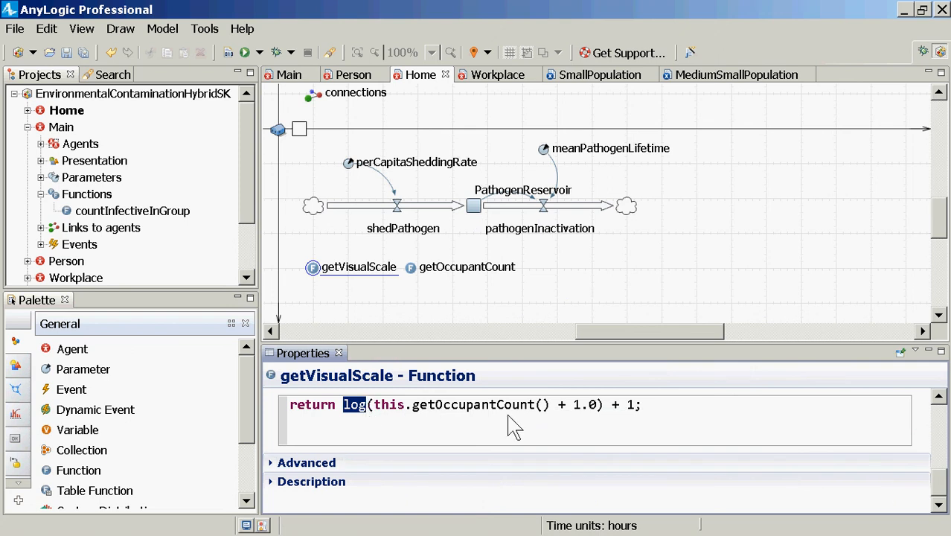
Save the model and copy the whole getVisualScale function body into an untitled Notepad document
{"action": "left_click_drag", "start_coordinate": [613, 410], "coordinate": [639, 415]}
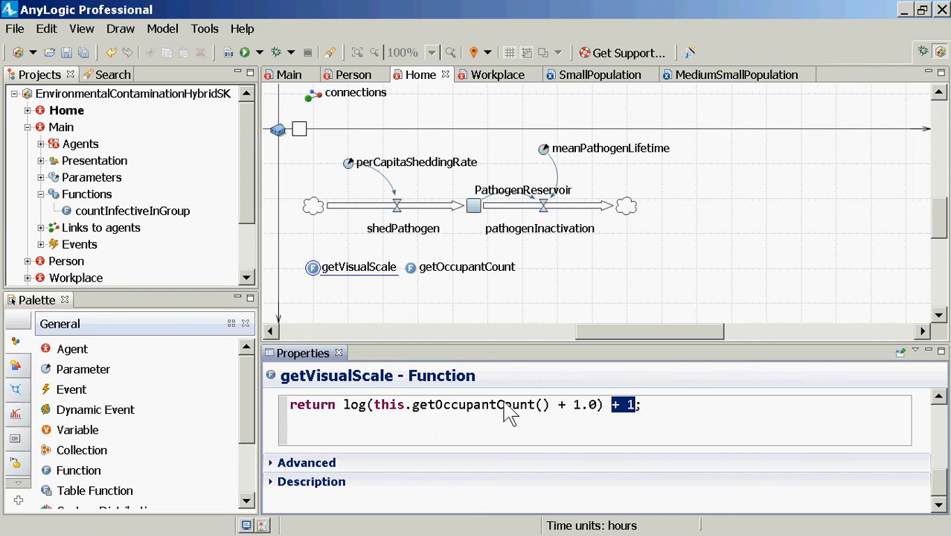
{"action": "key", "text": "ctrl+s"}
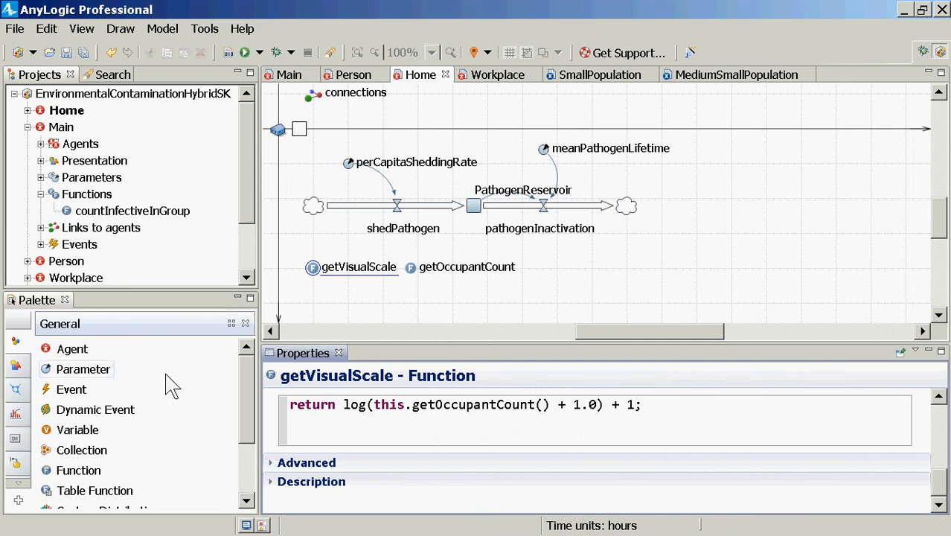
{"action": "key", "text": "ctrl+a"}
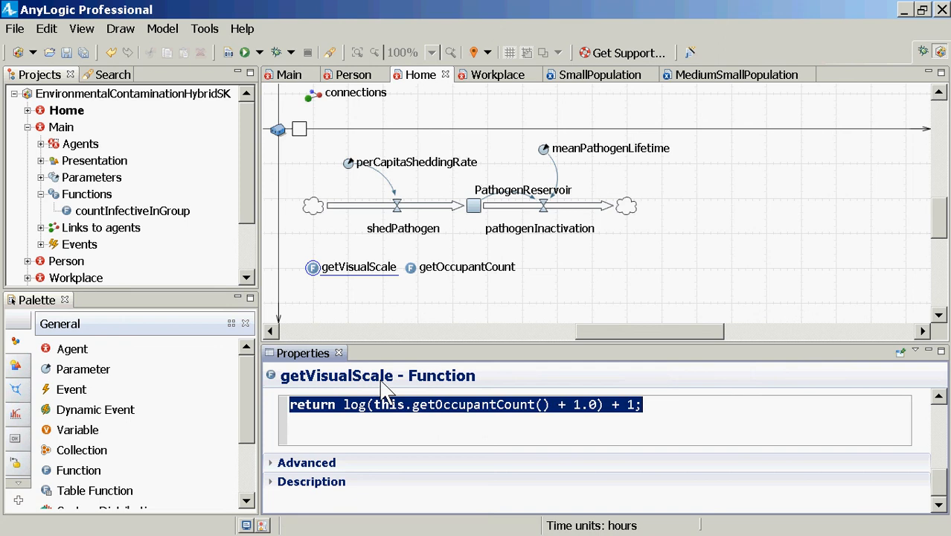
{"action": "key", "text": "alt+Tab"}
Set Scale X, Scale Y and Scale Z of the Home agent's house group to getVisualScale()
{"action": "left_click", "coordinate": [277, 132]}
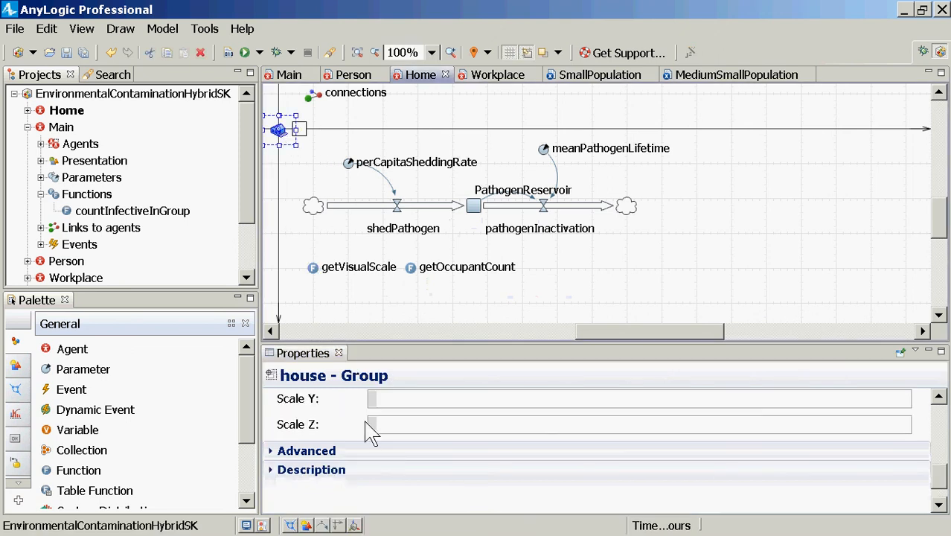
{"action": "left_click", "coordinate": [395, 402]}
{"action": "scroll", "coordinate": [394, 401], "scroll_direction": "up", "scroll_amount": 1}
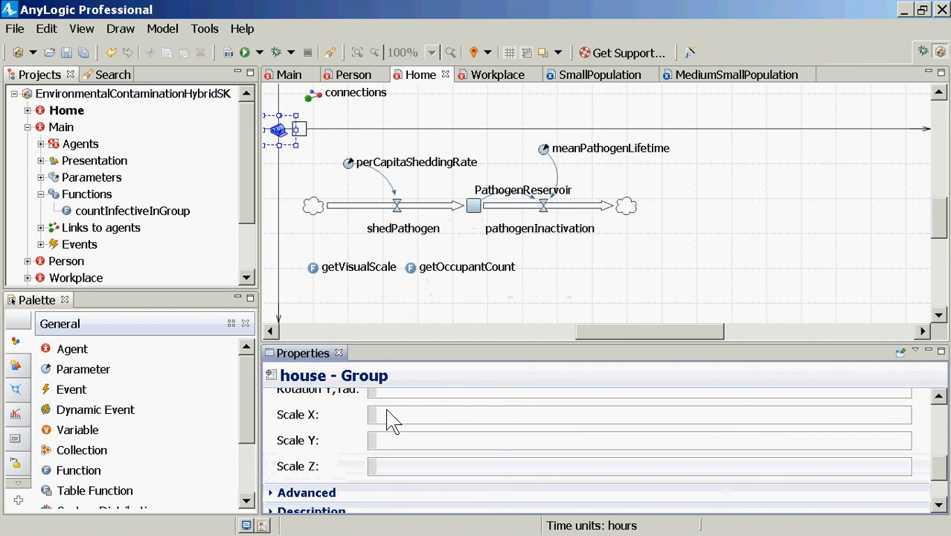
{"action": "left_click", "coordinate": [386, 409]}
{"action": "type", "text": "getVisualScale("}
{"action": "key", "text": "ctrl+a"}
{"action": "key", "text": "ctrl+c"}
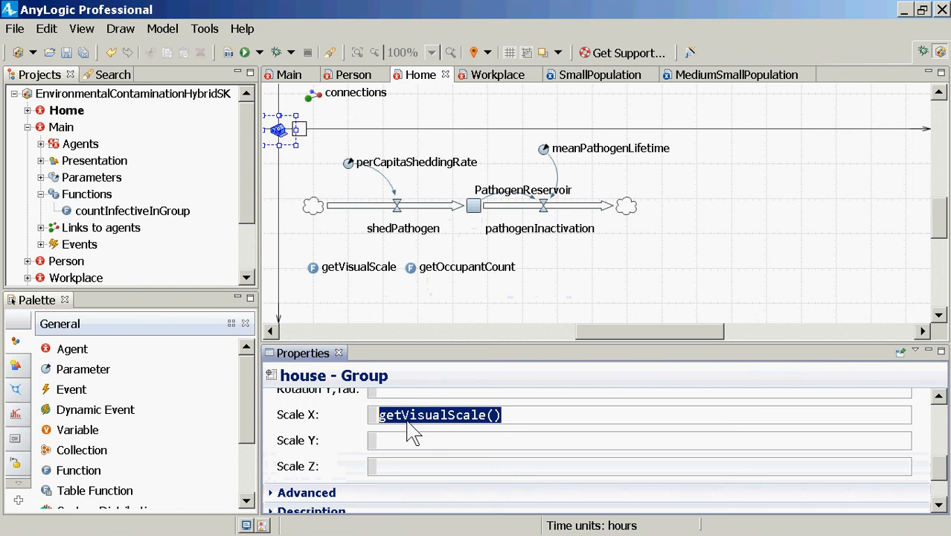
{"action": "left_click", "coordinate": [462, 440]}
{"action": "key", "text": "ctrl+v"}
{"action": "left_click", "coordinate": [462, 466]}
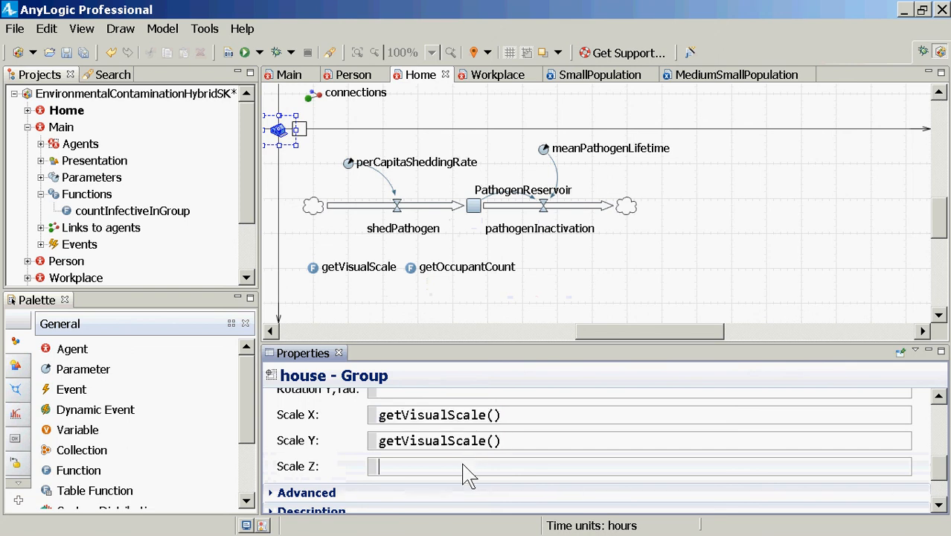
{"action": "key", "text": "ctrl+v"}
Bring up the Notepad copy of the scale formula and examine it alongside the house group's scale settings and Home's functions
{"action": "key", "text": "alt+Tab"}
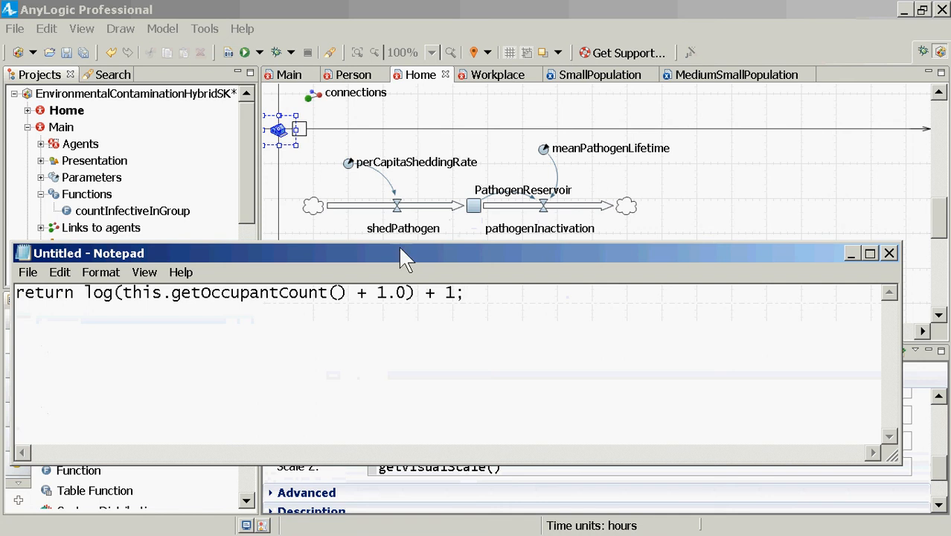
{"action": "left_click_drag", "start_coordinate": [404, 258], "coordinate": [844, 136]}
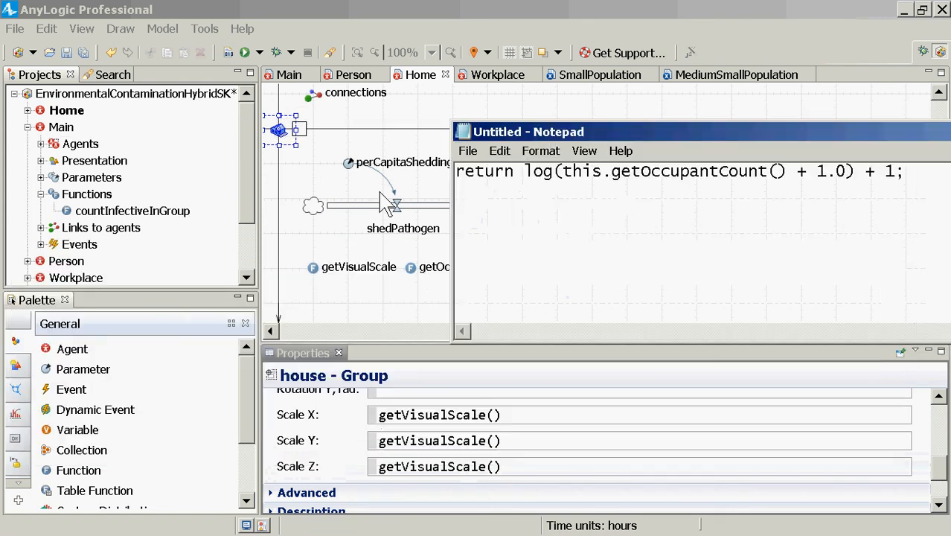
{"action": "left_click", "coordinate": [405, 473]}
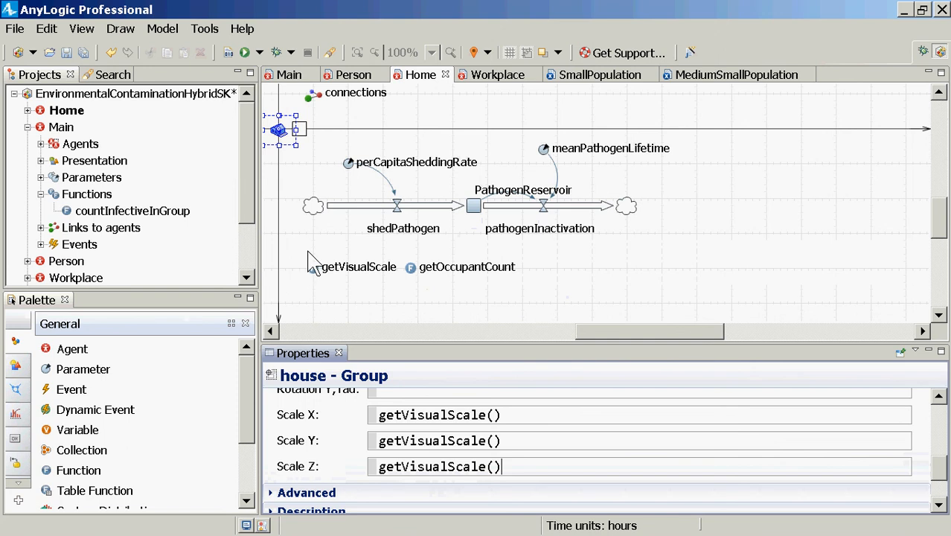
{"action": "left_click_drag", "start_coordinate": [306, 250], "coordinate": [630, 298]}
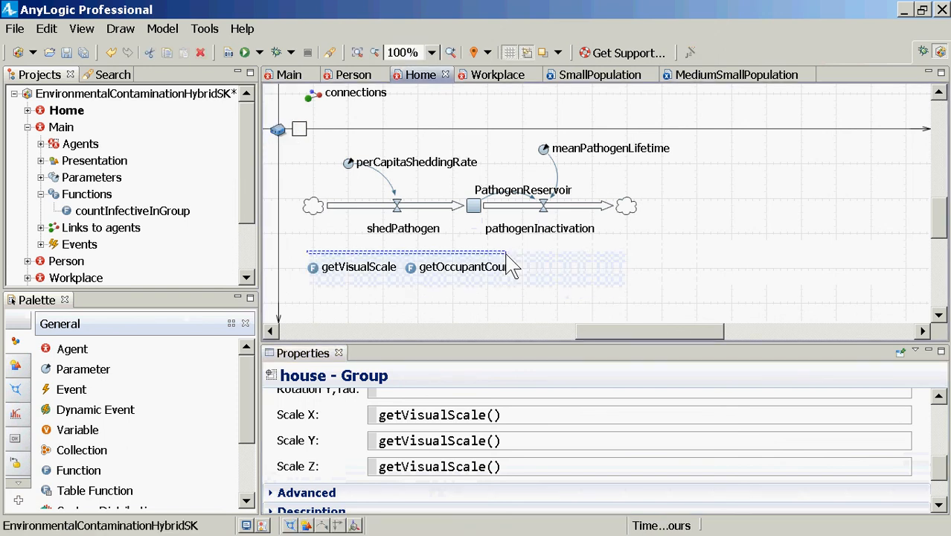
Run the SmallPopulation experiment, raise its speed to x10 to check the house sizes, and close the run
{"action": "left_click", "coordinate": [242, 239]}
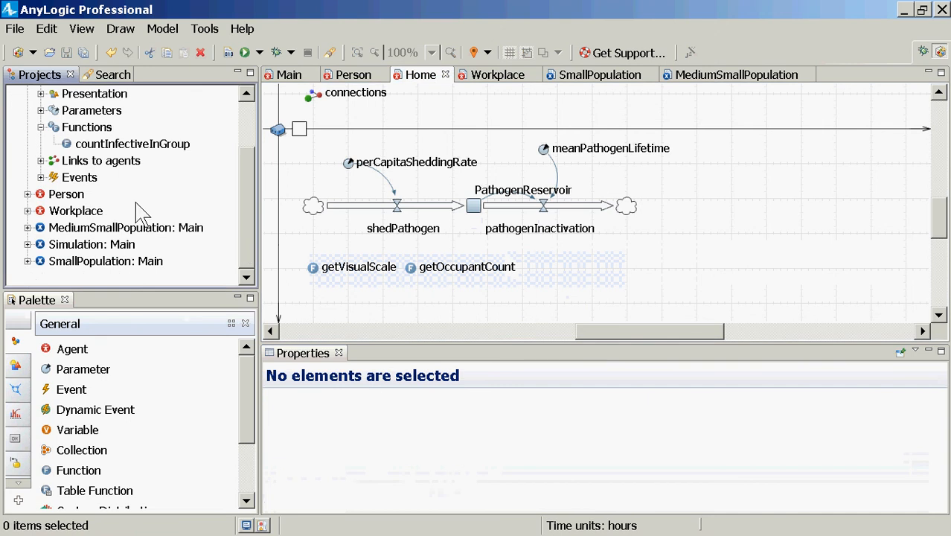
{"action": "right_click", "coordinate": [93, 265]}
{"action": "left_click", "coordinate": [91, 262]}
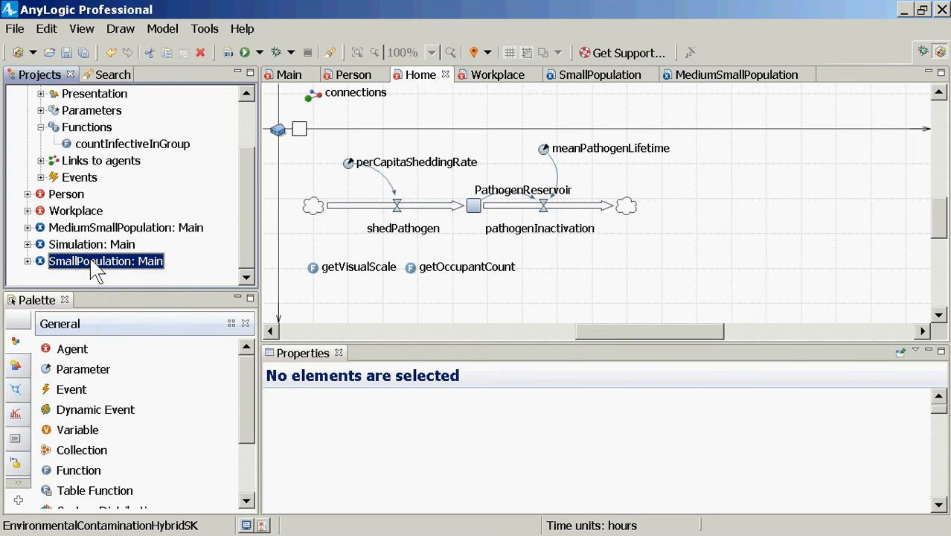
{"action": "right_click", "coordinate": [91, 262]}
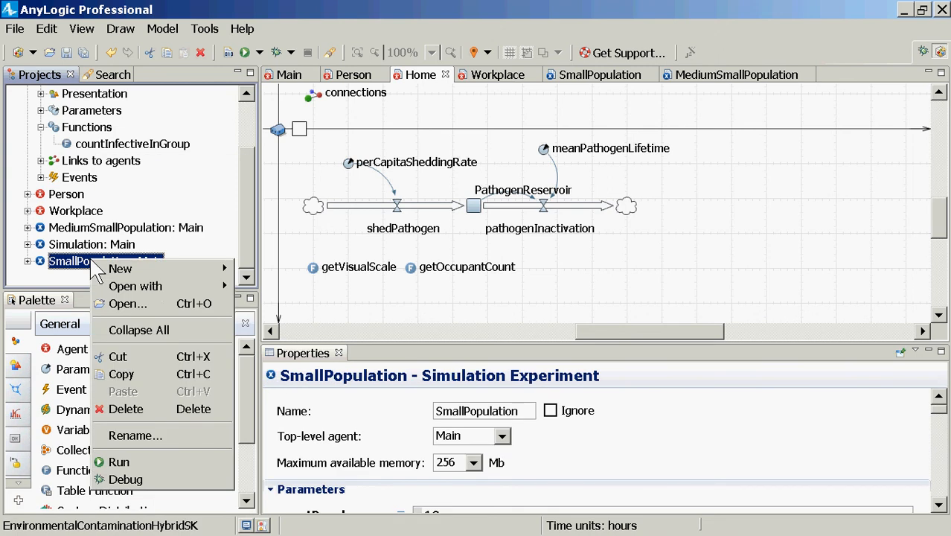
{"action": "left_click", "coordinate": [136, 456]}
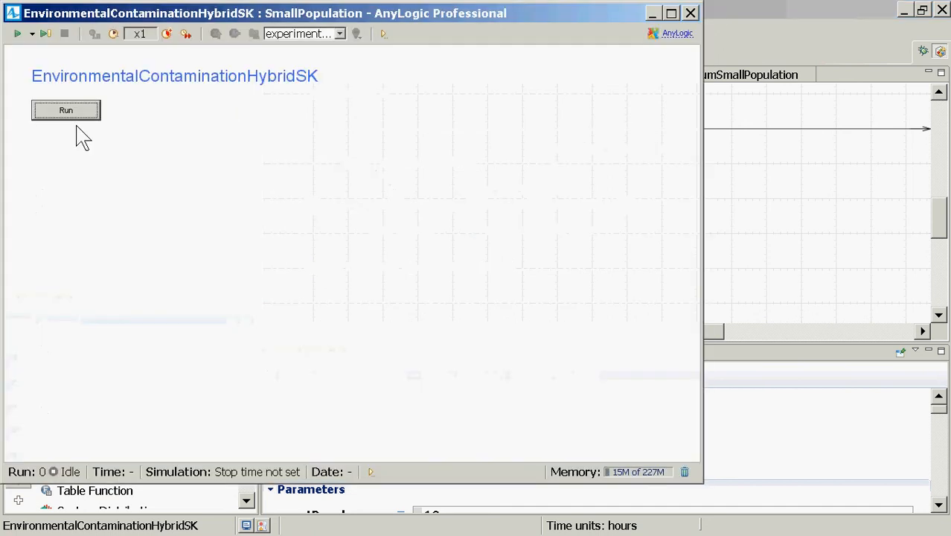
{"action": "left_click", "coordinate": [73, 111]}
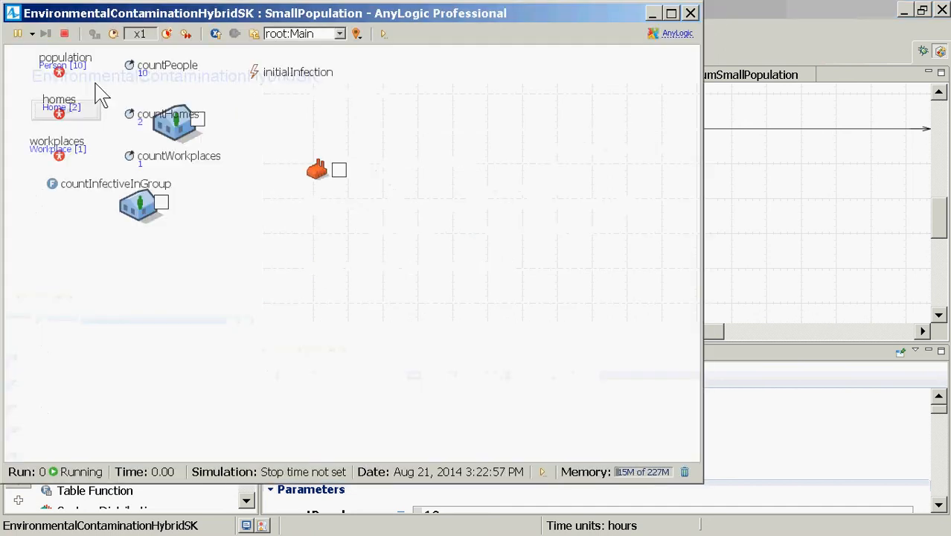
{"action": "left_click", "coordinate": [170, 33]}
{"action": "left_click", "coordinate": [170, 33]}
{"action": "left_click", "coordinate": [169, 33]}
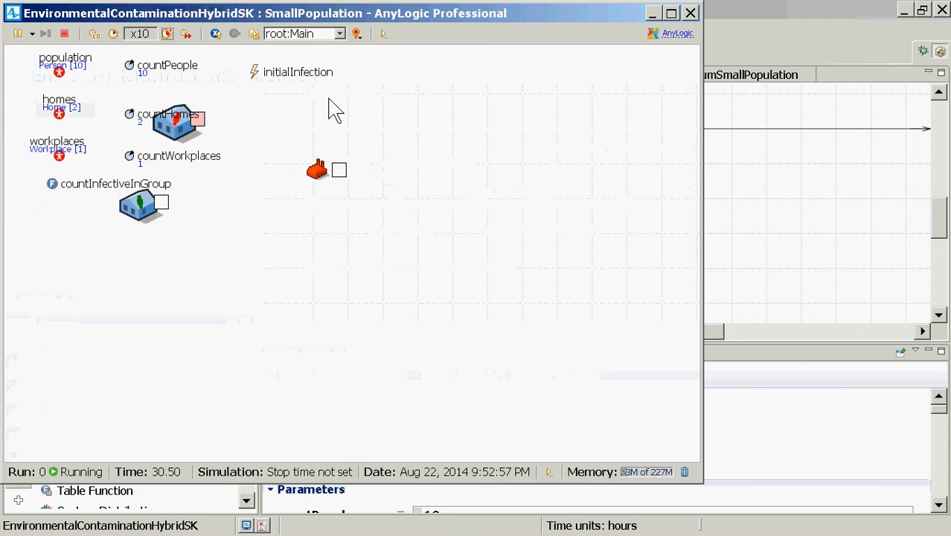
{"action": "left_click", "coordinate": [690, 13]}
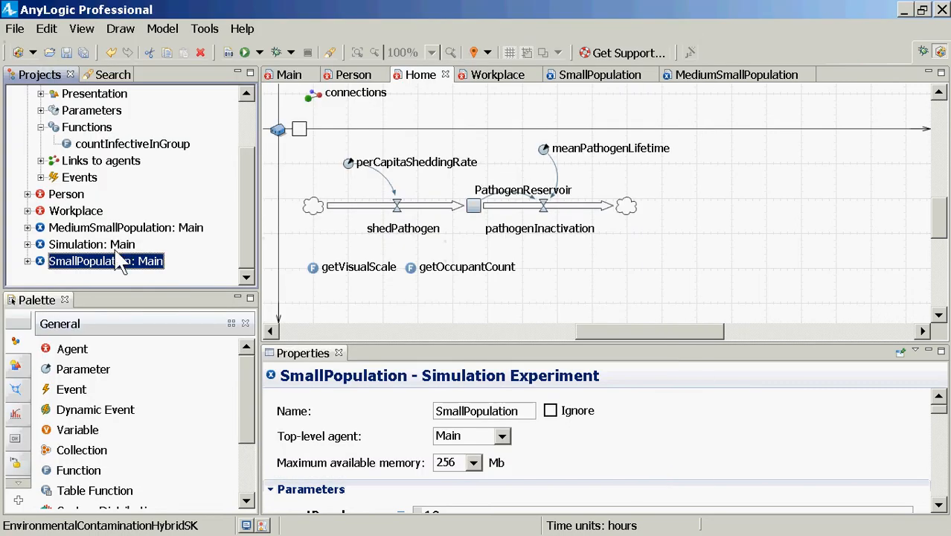
Run the MediumSmallPopulation experiment and raise its speed to x5 to compare the house sizes
{"action": "left_click", "coordinate": [124, 231]}
{"action": "right_click", "coordinate": [121, 226]}
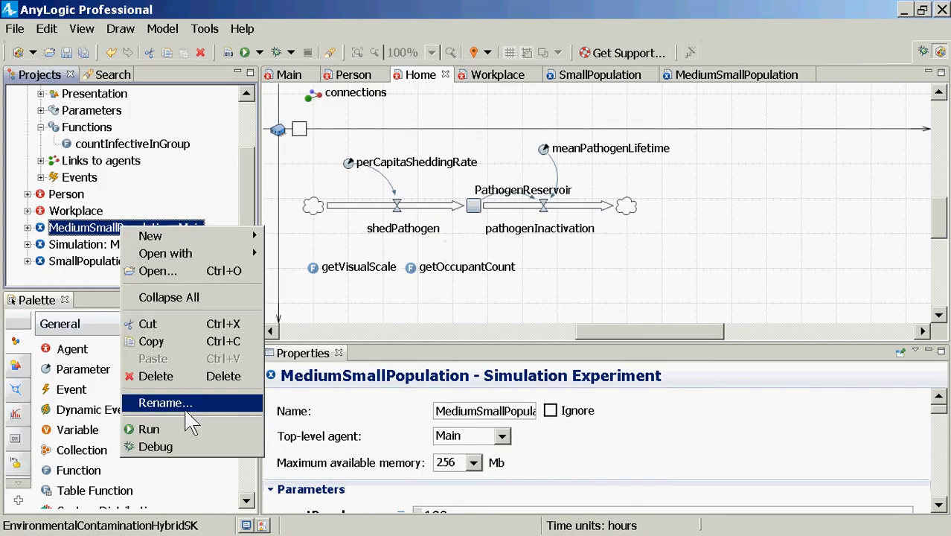
{"action": "left_click", "coordinate": [191, 429]}
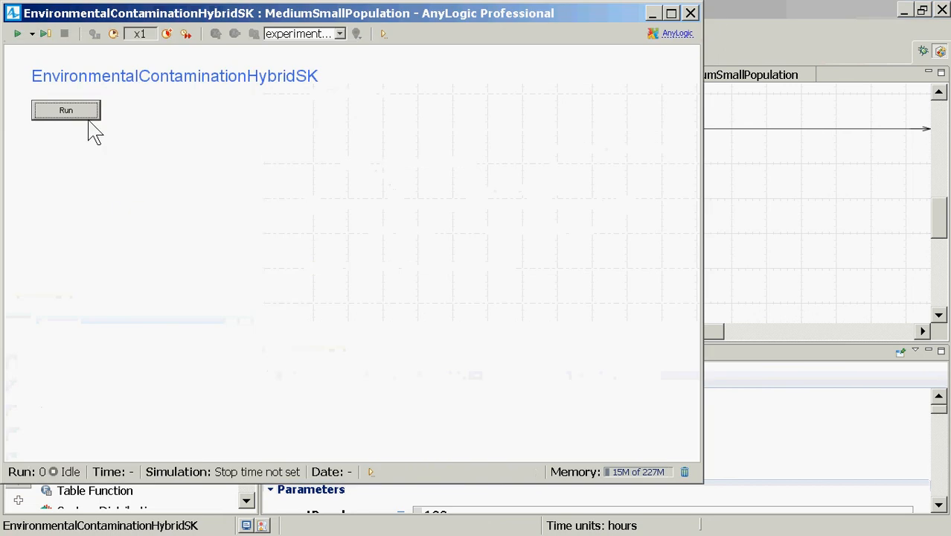
{"action": "left_click", "coordinate": [88, 115]}
{"action": "left_click", "coordinate": [167, 34]}
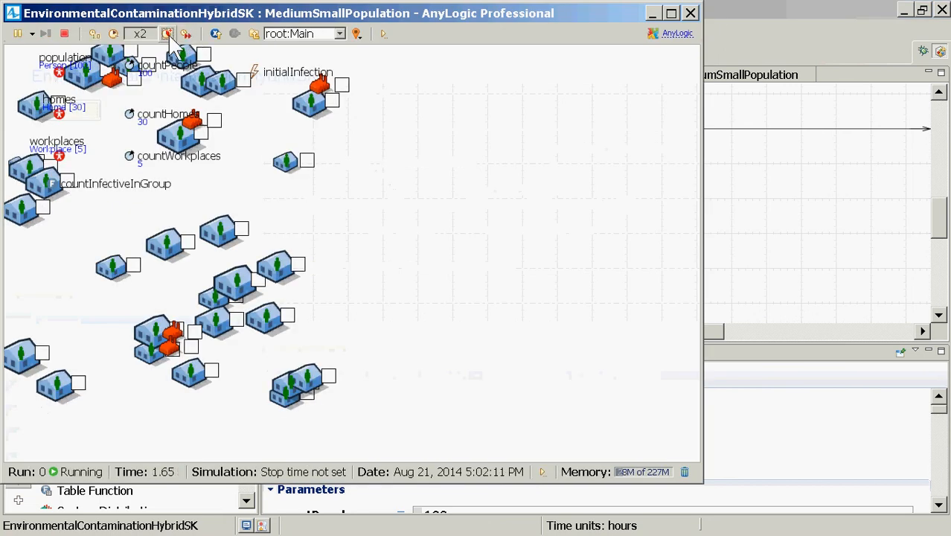
{"action": "left_click", "coordinate": [167, 33]}
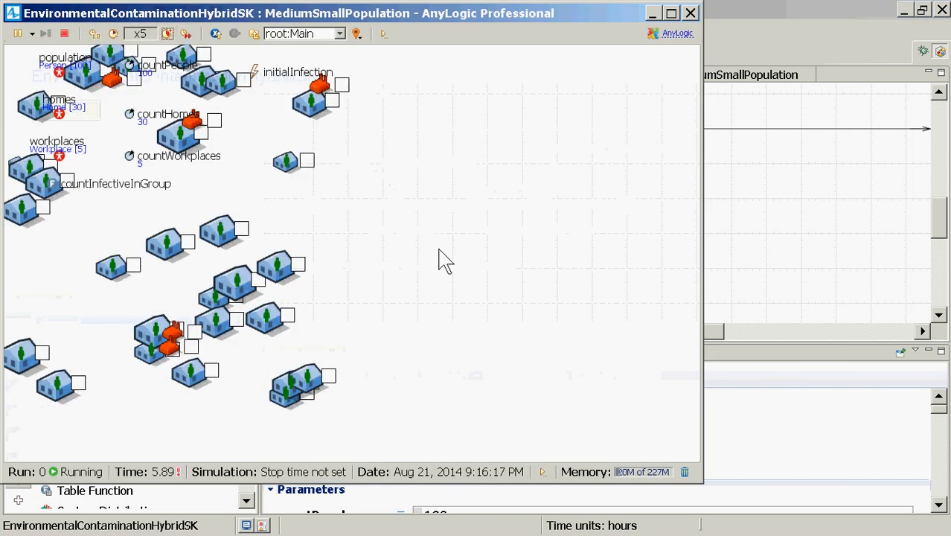
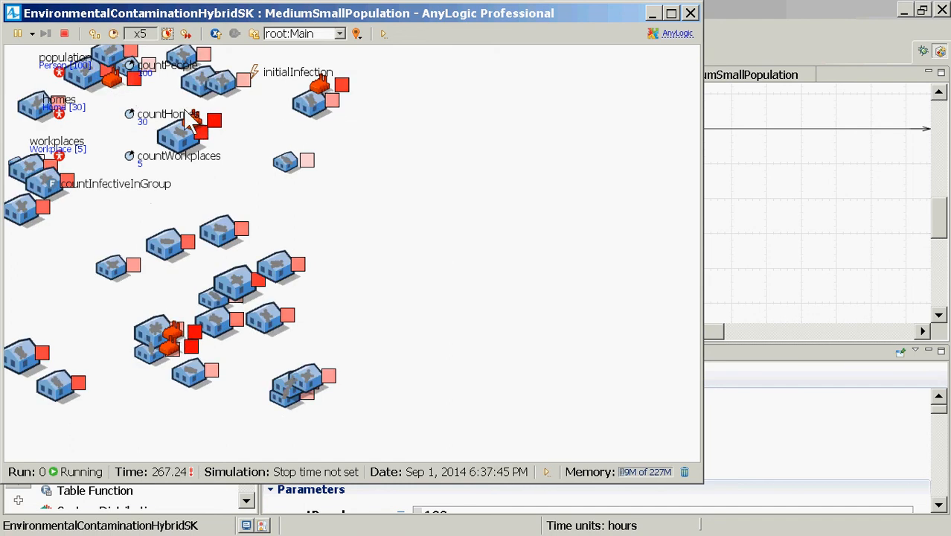
Speed up the running simulation to x50 and dismiss the Windows activation notice
{"action": "left_click", "coordinate": [166, 33]}
{"action": "left_click", "coordinate": [167, 33]}
{"action": "left_click", "coordinate": [167, 34]}
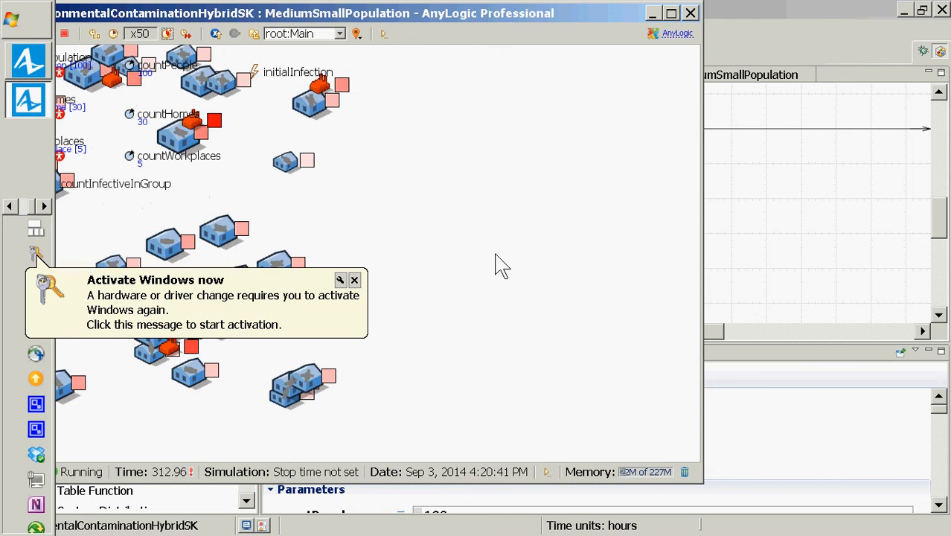
{"action": "left_click", "coordinate": [354, 281]}
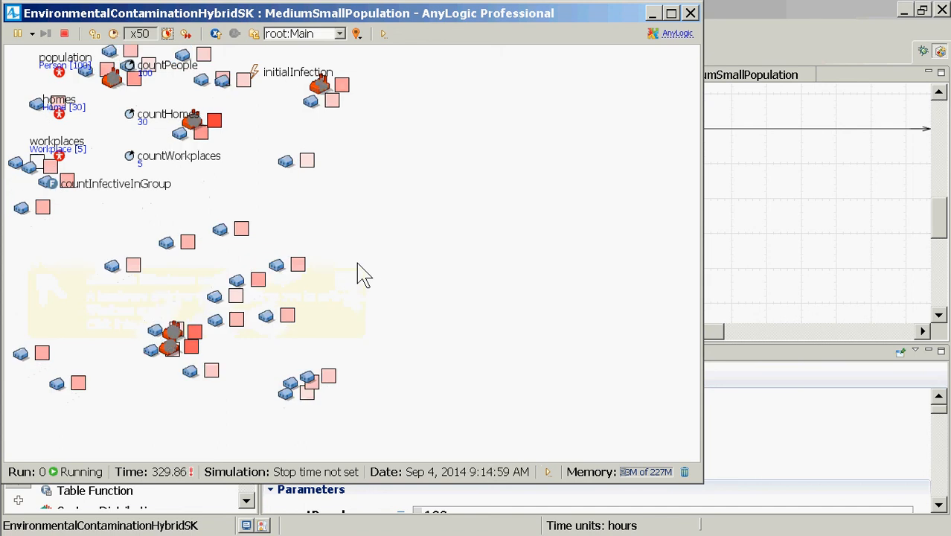
Open the first workplace agent in the running model and show its PathogenReservoir stock in an enlarged time chart
{"action": "left_click", "coordinate": [307, 33]}
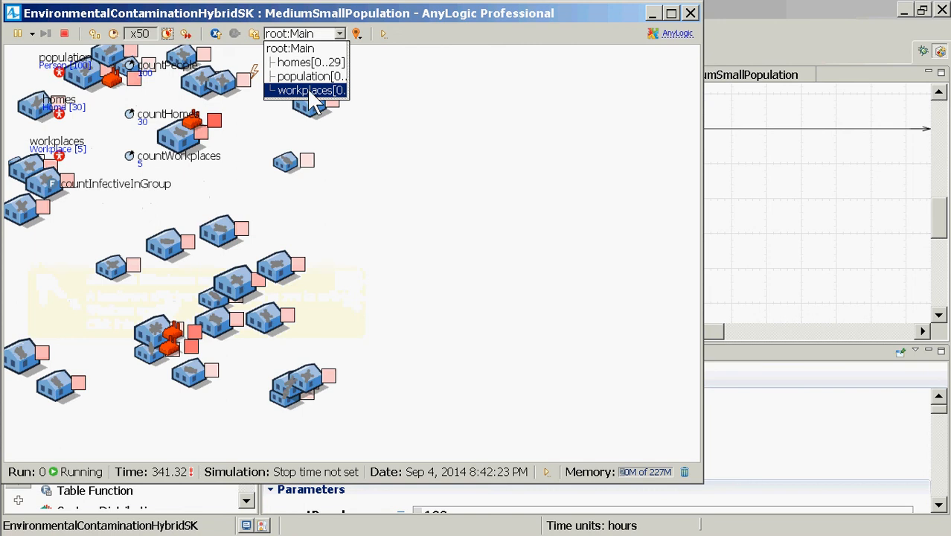
{"action": "left_click", "coordinate": [309, 91]}
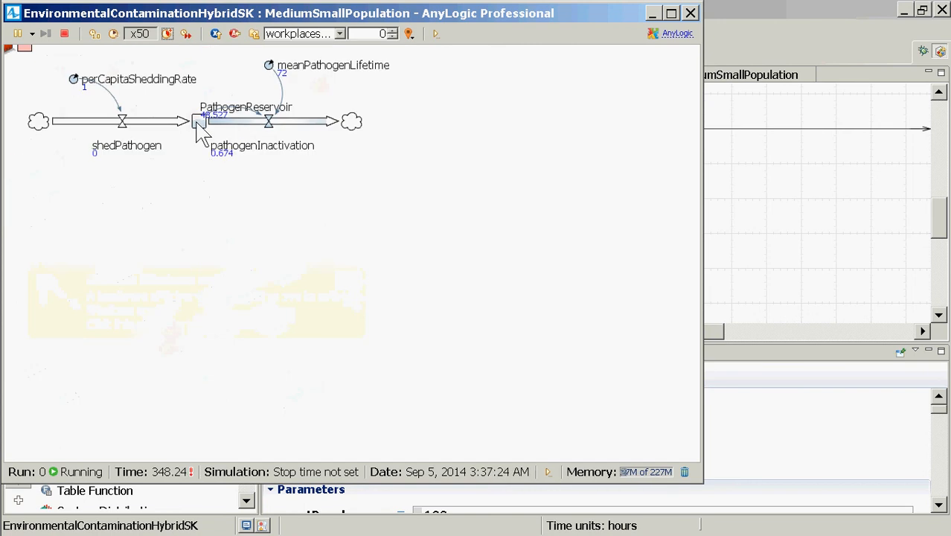
{"action": "left_click", "coordinate": [200, 122]}
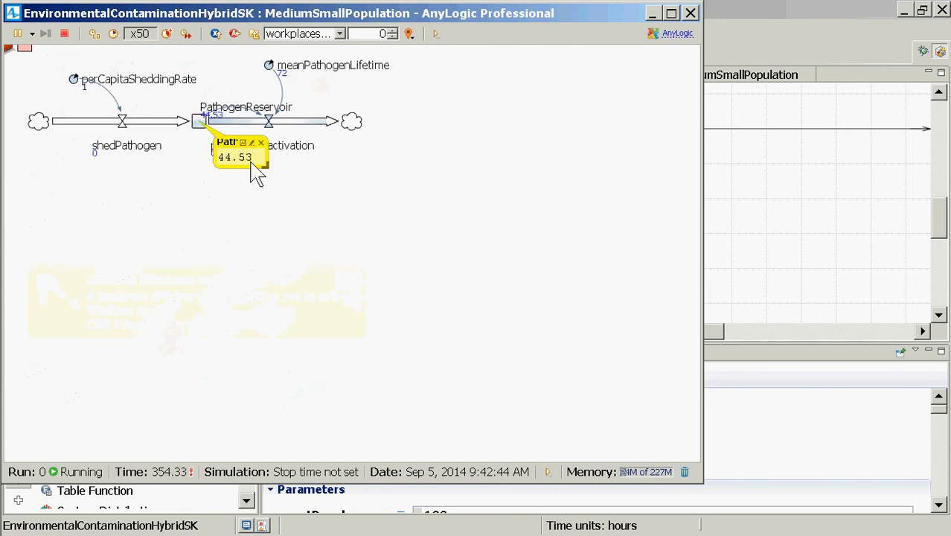
{"action": "left_click_drag", "start_coordinate": [261, 163], "coordinate": [539, 332]}
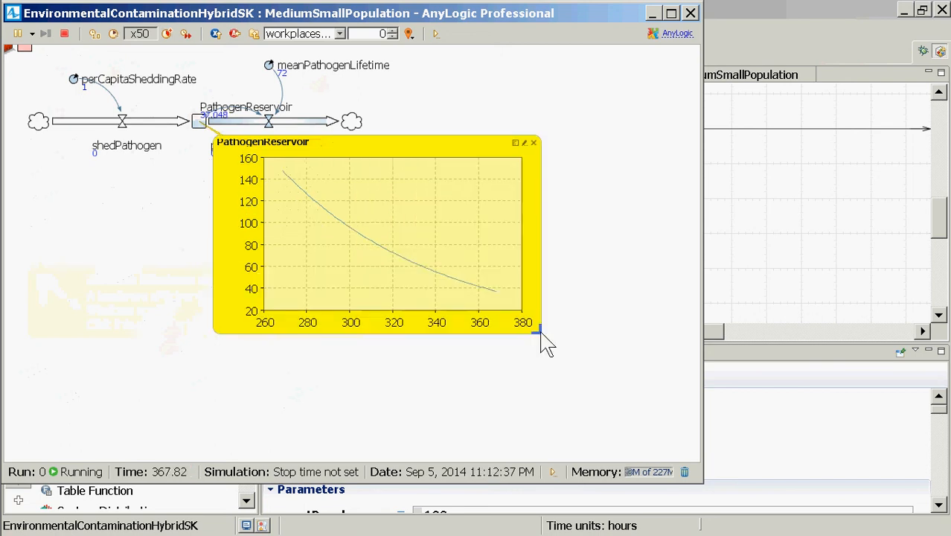
Return to the top-level Main view of the running model and close the simulation window
{"action": "left_click", "coordinate": [303, 35]}
{"action": "left_click", "coordinate": [418, 63]}
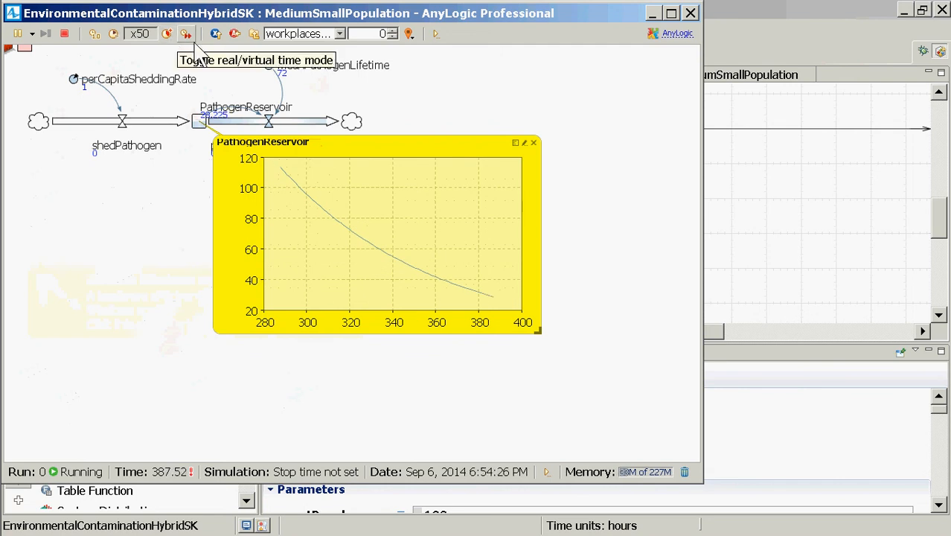
{"action": "left_click", "coordinate": [252, 35]}
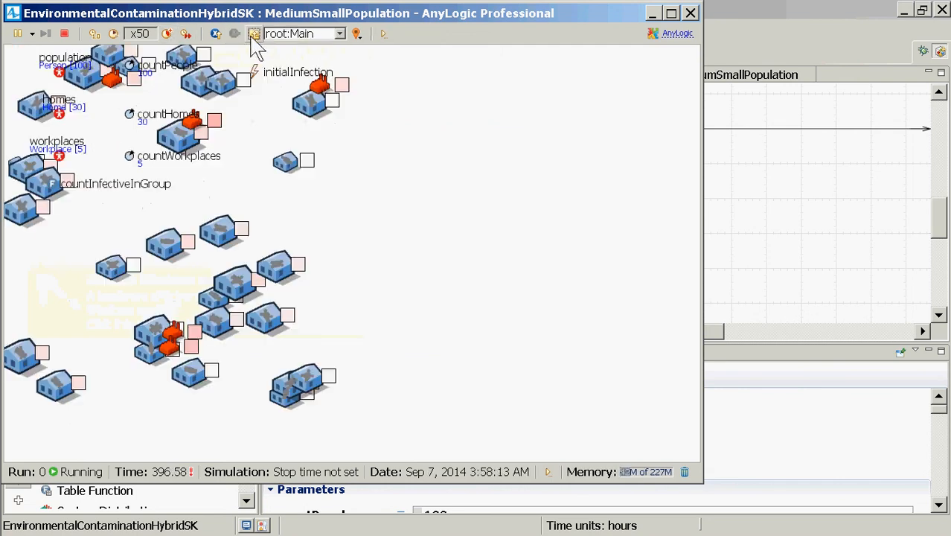
{"action": "left_click", "coordinate": [690, 14]}
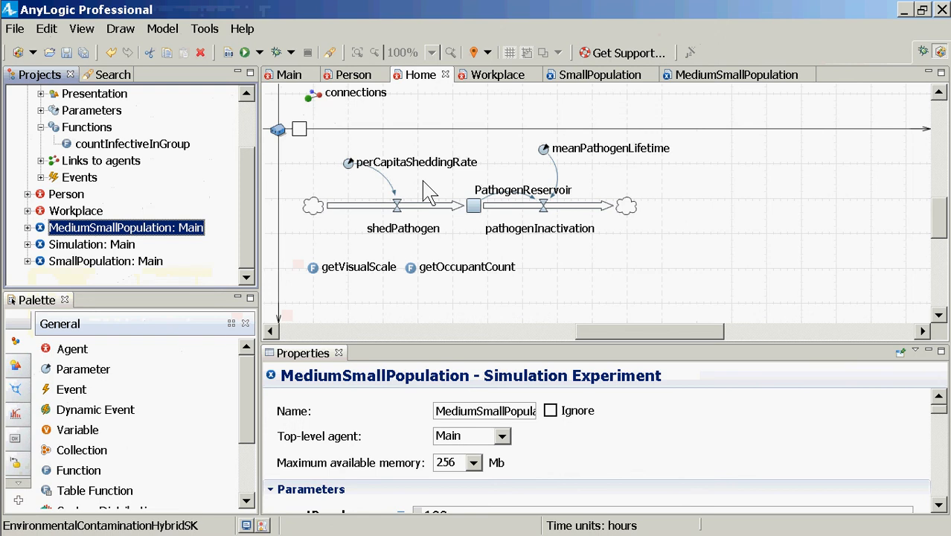
Run the MediumSmallPopulation experiment again and speed the simulation up to x5
{"action": "scroll", "coordinate": [235, 146], "scroll_direction": "up", "scroll_amount": 2}
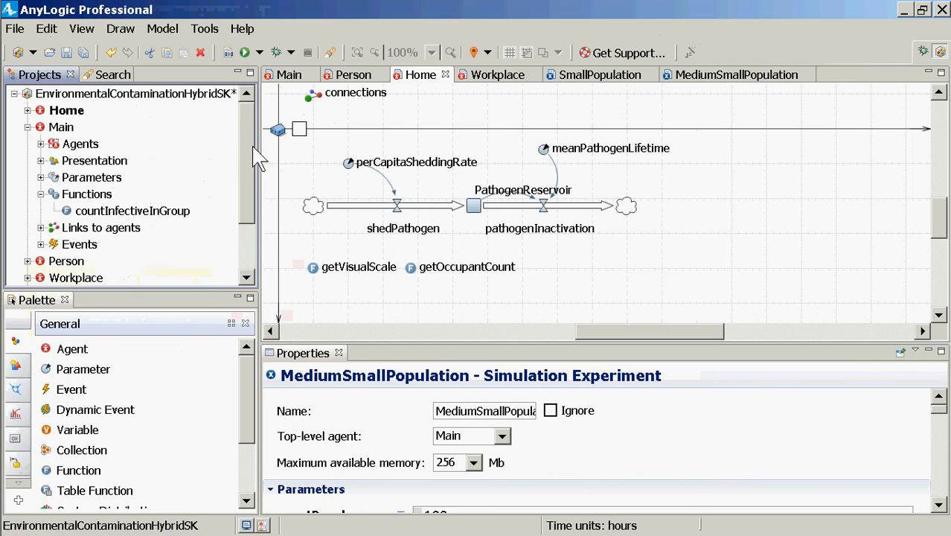
{"action": "scroll", "coordinate": [238, 225], "scroll_direction": "down", "scroll_amount": 2}
{"action": "scroll", "coordinate": [229, 235], "scroll_direction": "up", "scroll_amount": 2}
{"action": "scroll", "coordinate": [216, 223], "scroll_direction": "down", "scroll_amount": 2}
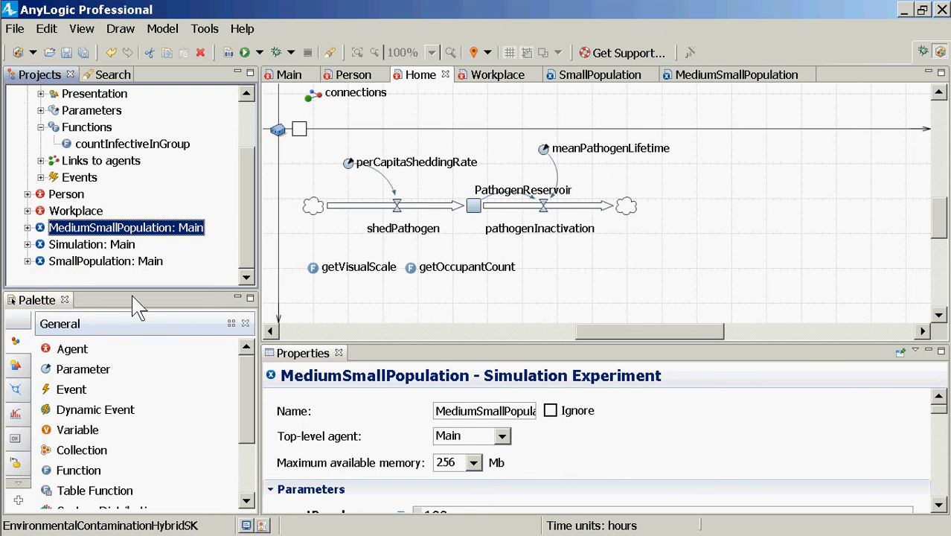
{"action": "right_click", "coordinate": [130, 236]}
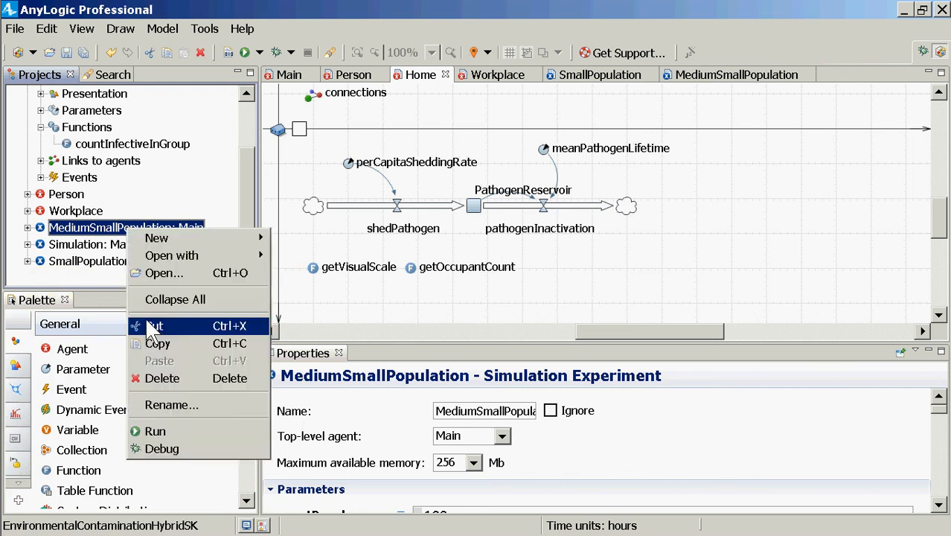
{"action": "left_click", "coordinate": [149, 430]}
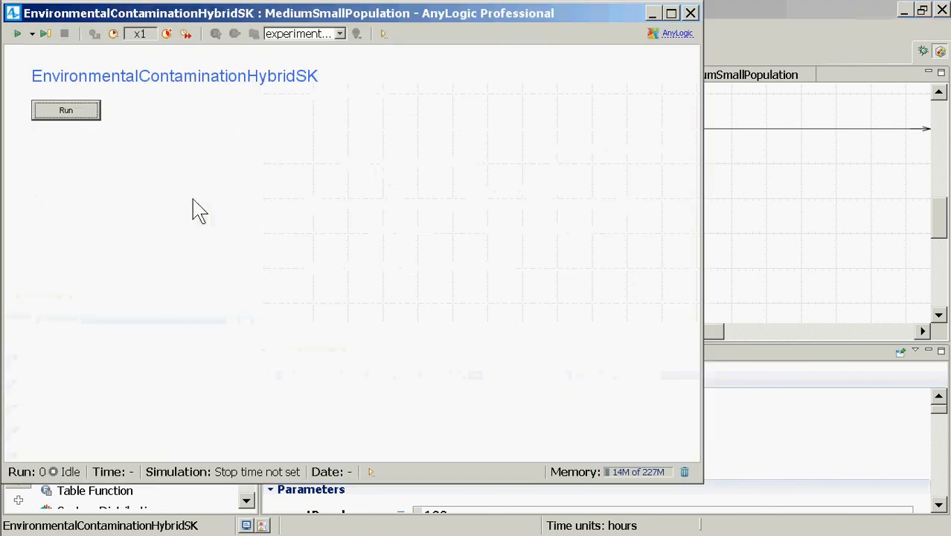
{"action": "left_click", "coordinate": [87, 115]}
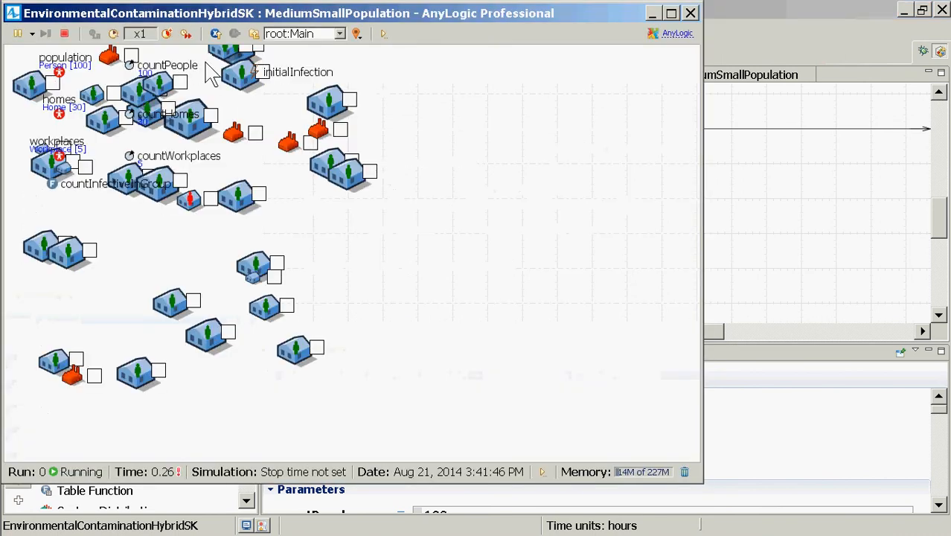
{"action": "left_click", "coordinate": [166, 34]}
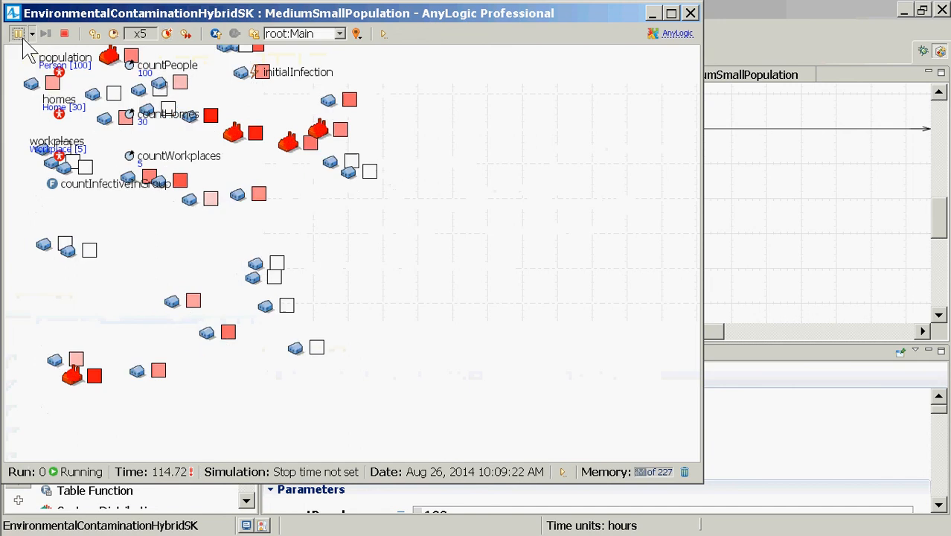
Pause the simulation and open the first agent of the workplaces population
{"action": "left_click", "coordinate": [18, 34]}
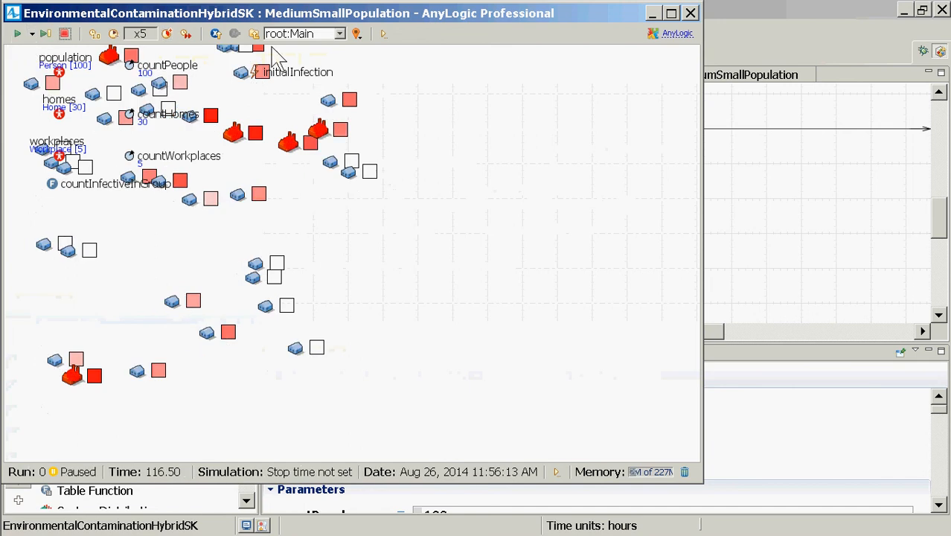
{"action": "left_click", "coordinate": [298, 33]}
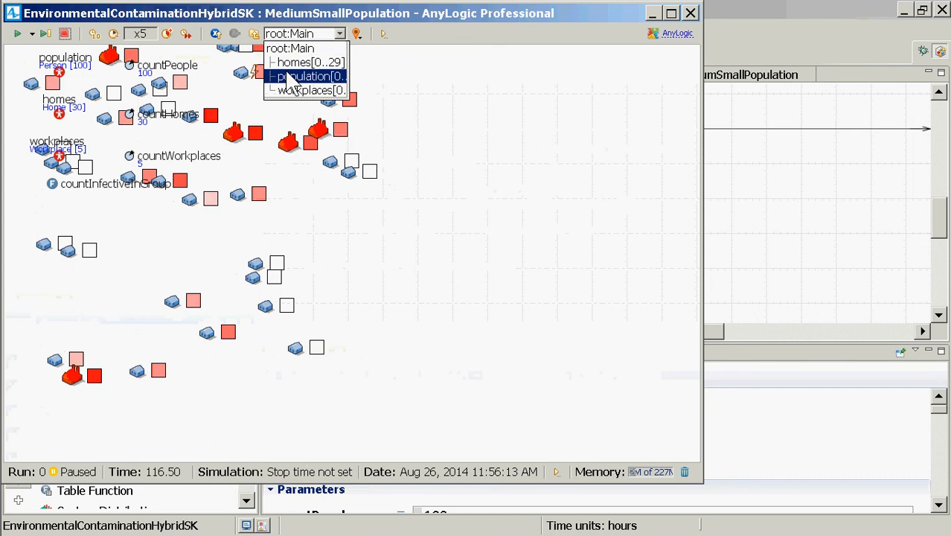
{"action": "left_click", "coordinate": [301, 90]}
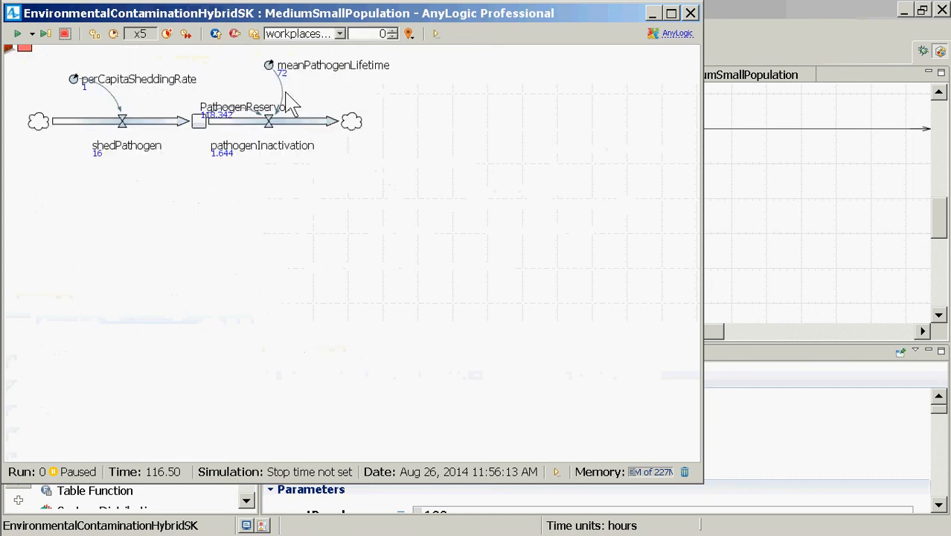
Show the workplace's PathogenReservoir stock in an enlarged time chart and resume the simulation
{"action": "left_click", "coordinate": [203, 137]}
{"action": "left_click", "coordinate": [242, 159]}
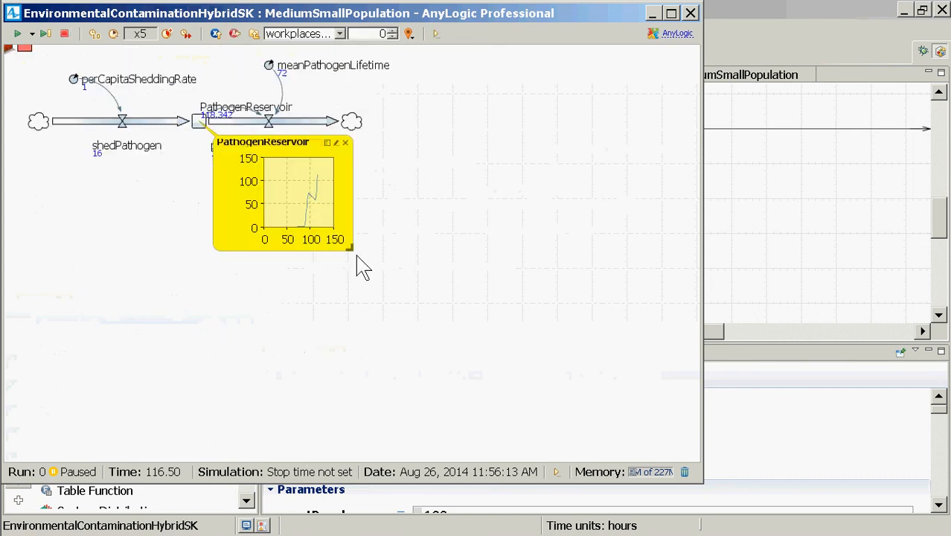
{"action": "left_click_drag", "start_coordinate": [349, 249], "coordinate": [493, 346]}
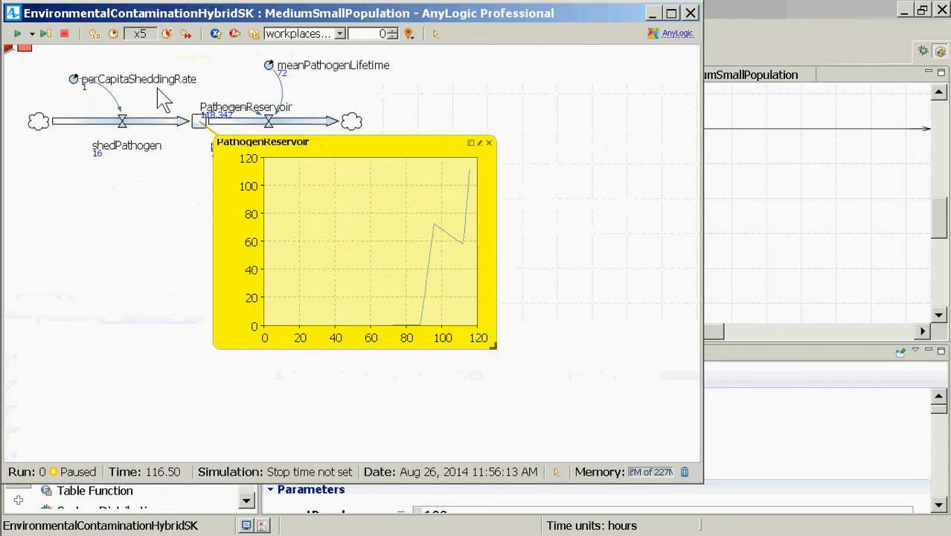
{"action": "left_click", "coordinate": [18, 37]}
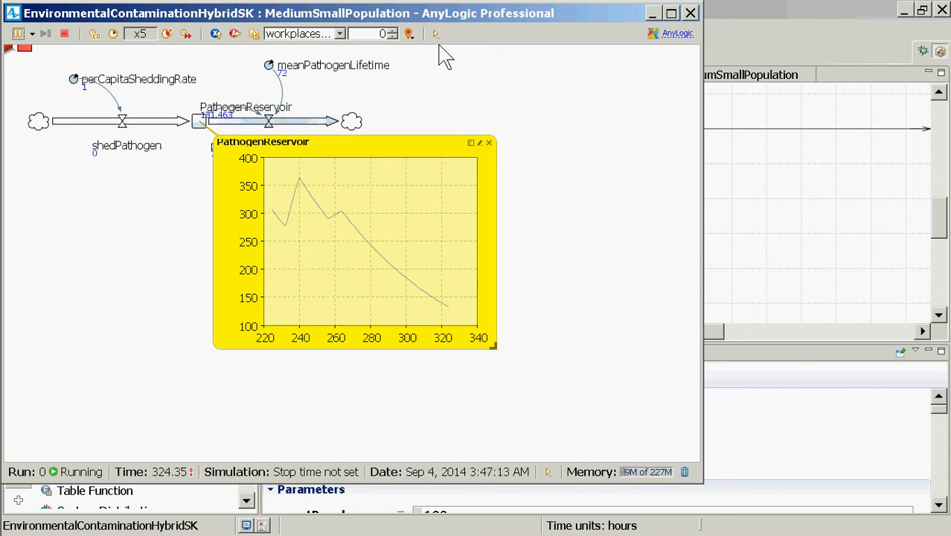
Examine the statecharts of the first agent in population, and close the simulation window from the top-level Main view
{"action": "left_click", "coordinate": [253, 33]}
{"action": "left_click", "coordinate": [338, 33]}
{"action": "left_click", "coordinate": [312, 77]}
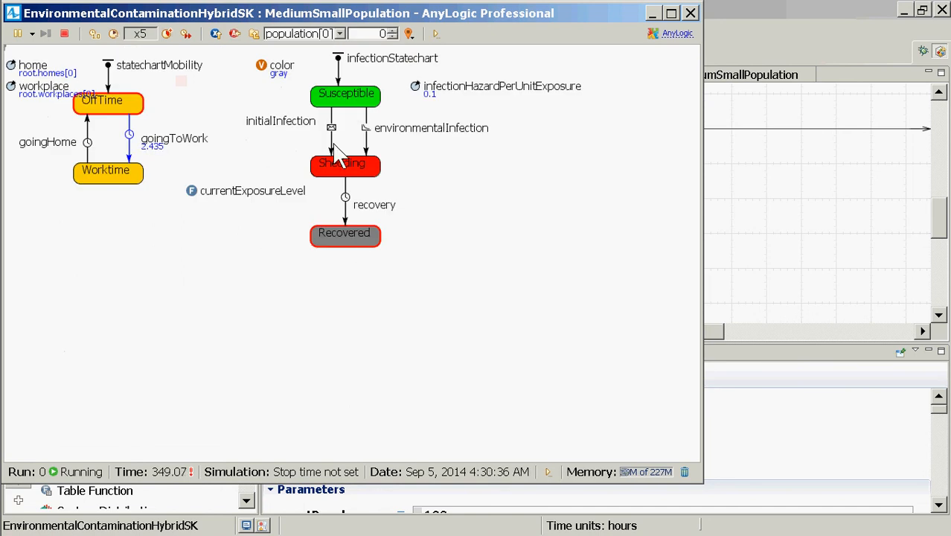
{"action": "left_click", "coordinate": [255, 34]}
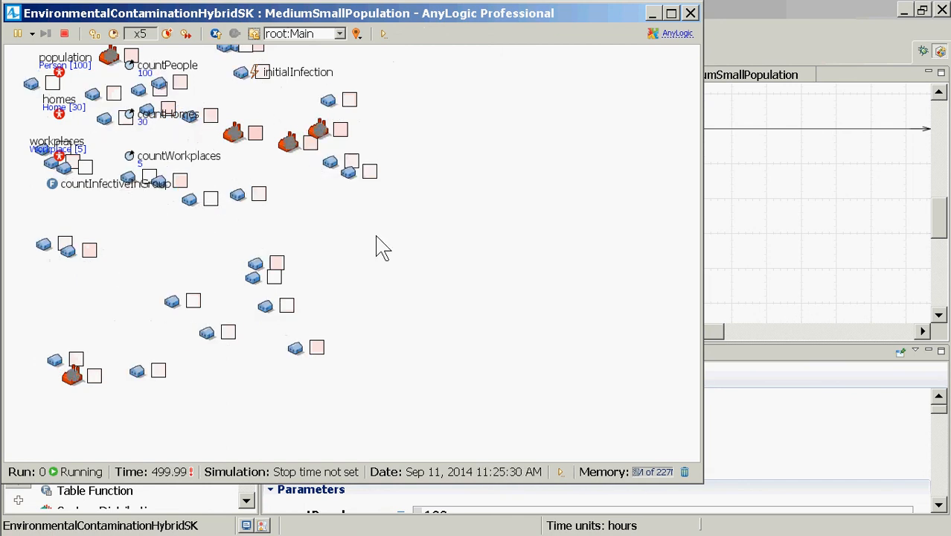
{"action": "left_click", "coordinate": [690, 13]}
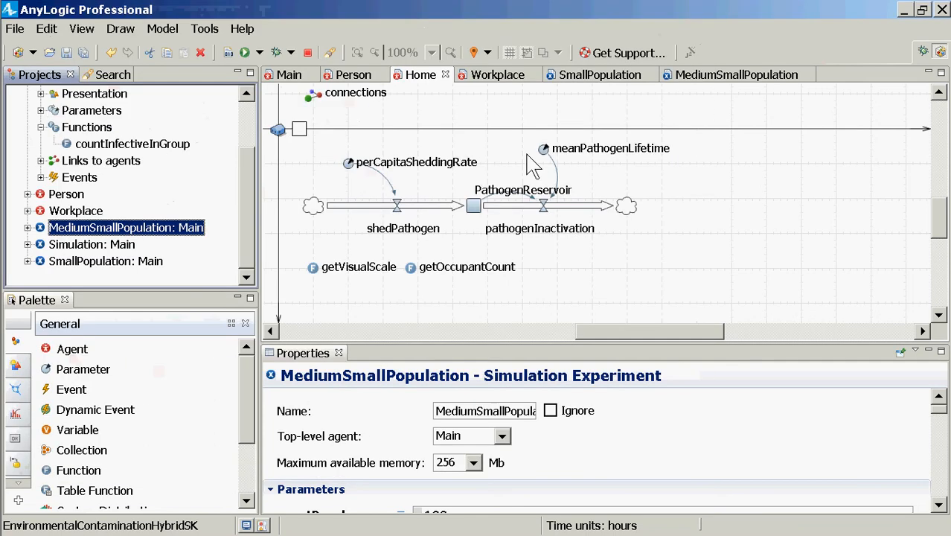
Open the Main agent type's diagram at its population, homes and workplaces elements
{"action": "left_click_drag", "start_coordinate": [249, 169], "coordinate": [250, 117]}
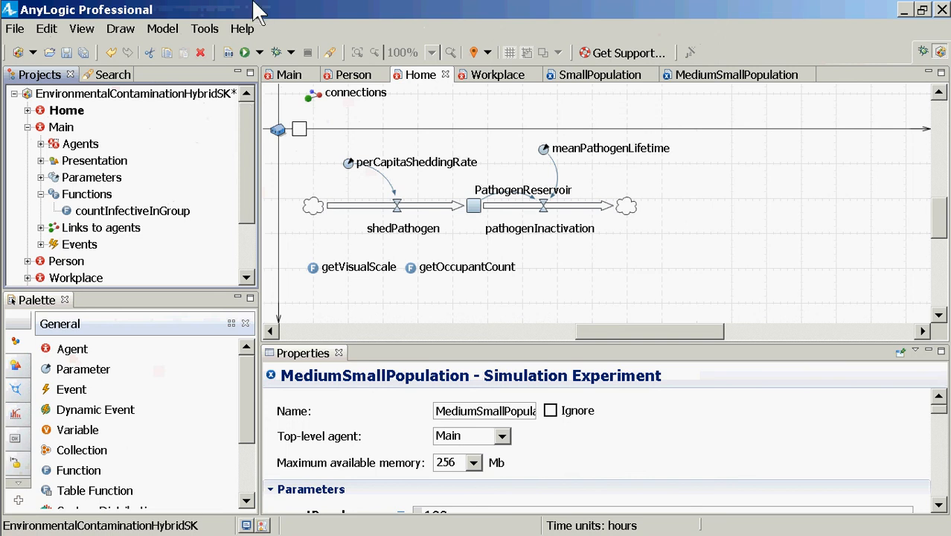
{"action": "double_click", "coordinate": [59, 127]}
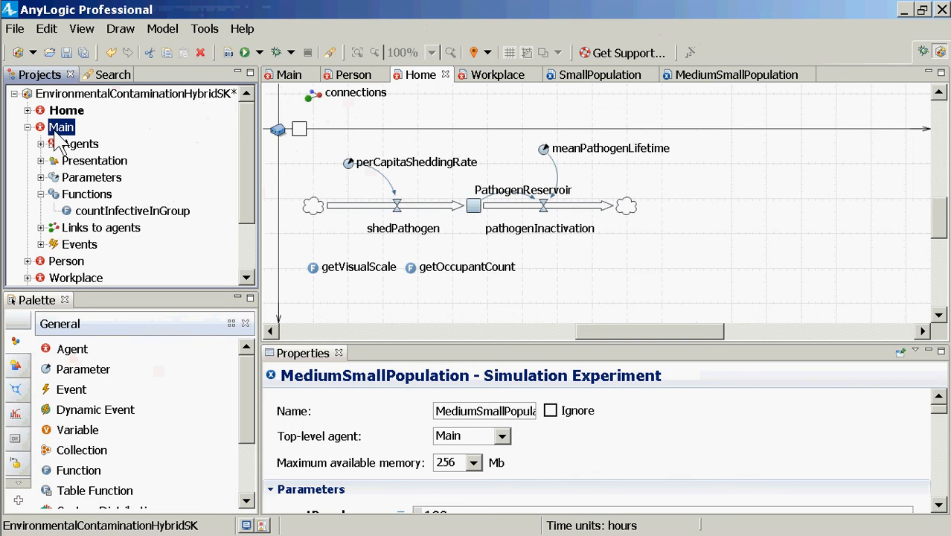
{"action": "right_click", "coordinate": [60, 128]}
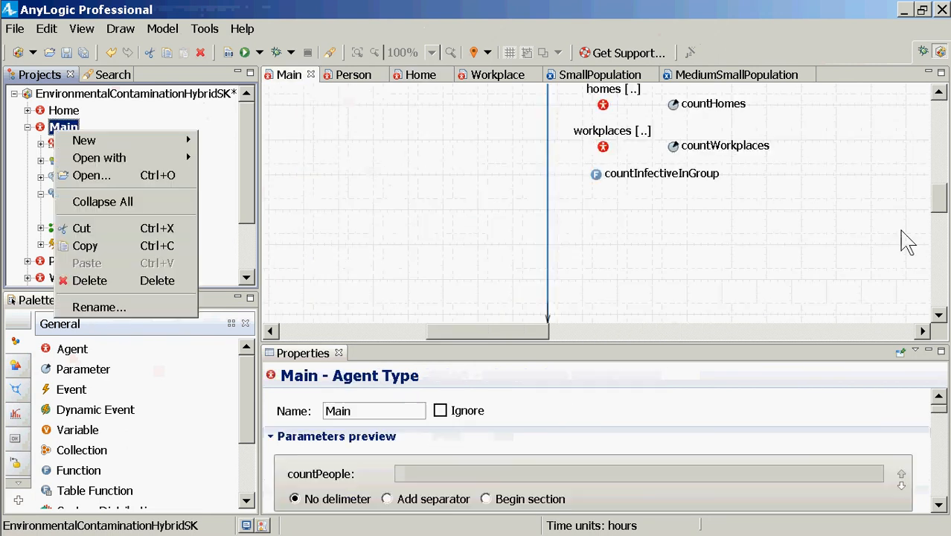
{"action": "left_click", "coordinate": [939, 96]}
{"action": "left_click", "coordinate": [938, 93]}
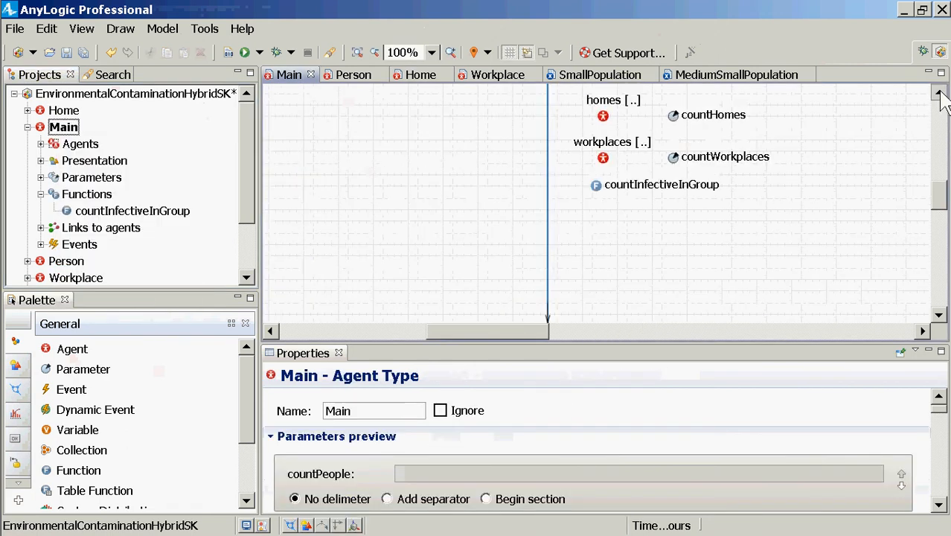
{"action": "left_click", "coordinate": [938, 93]}
{"action": "left_click", "coordinate": [937, 93]}
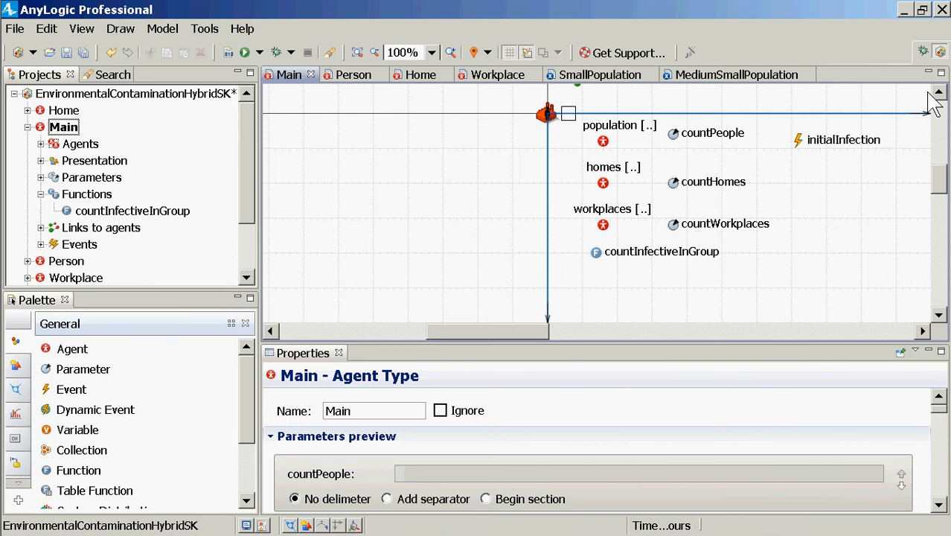
Add a statistic of type Sum to the workplaces population in Main, enlarging the properties area for editing
{"action": "left_click", "coordinate": [603, 189]}
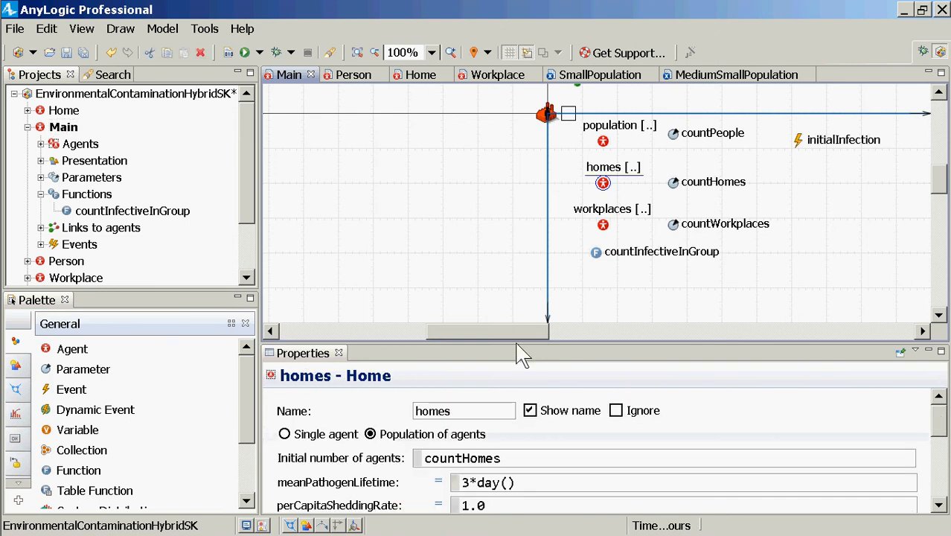
{"action": "left_click_drag", "start_coordinate": [527, 347], "coordinate": [556, 247]}
{"action": "left_click", "coordinate": [602, 221]}
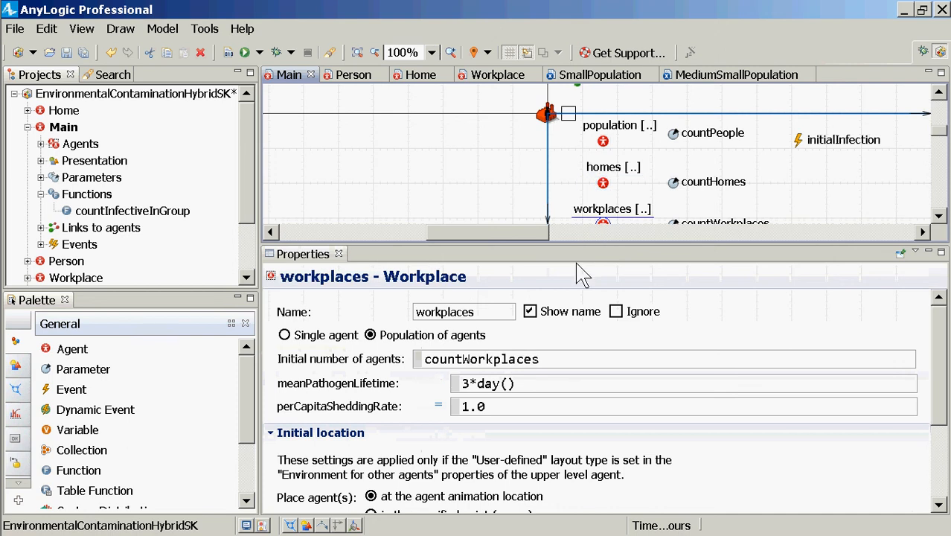
{"action": "scroll", "coordinate": [514, 327], "scroll_direction": "down", "scroll_amount": 1}
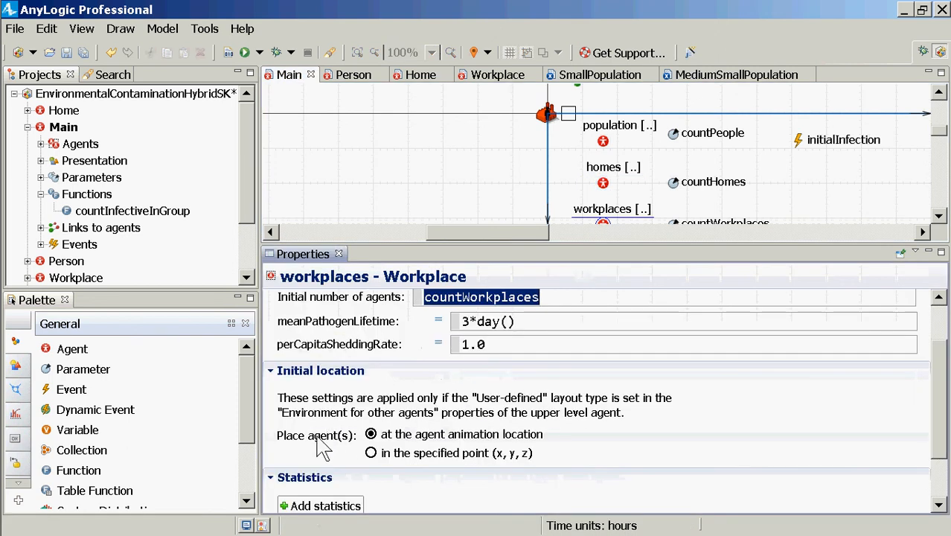
{"action": "scroll", "coordinate": [296, 409], "scroll_direction": "down", "scroll_amount": 1}
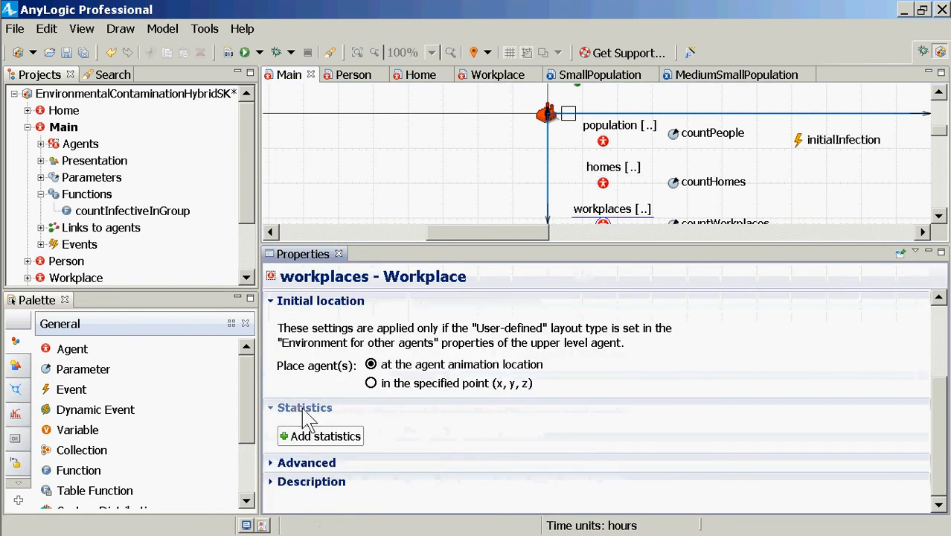
{"action": "left_click", "coordinate": [298, 436]}
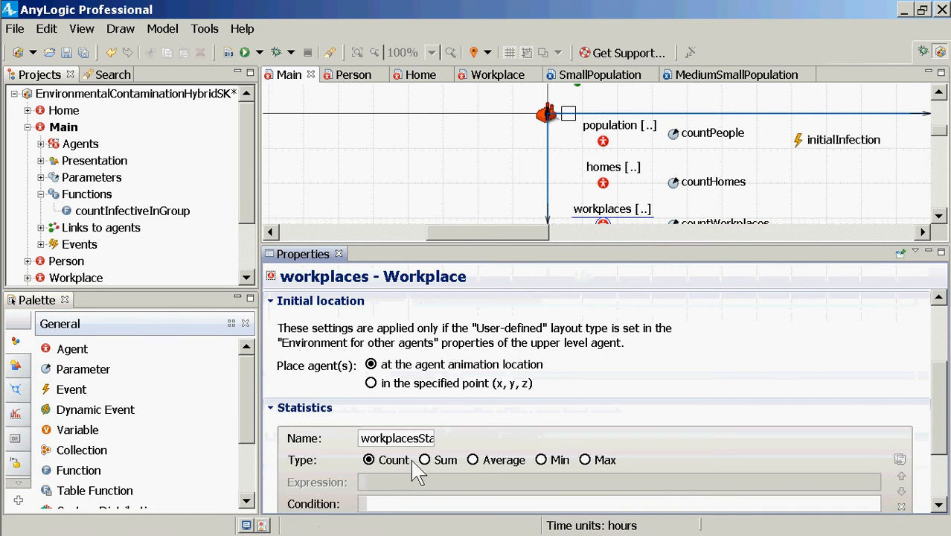
{"action": "left_click", "coordinate": [423, 460]}
{"action": "scroll", "coordinate": [430, 478], "scroll_direction": "down", "scroll_amount": 1}
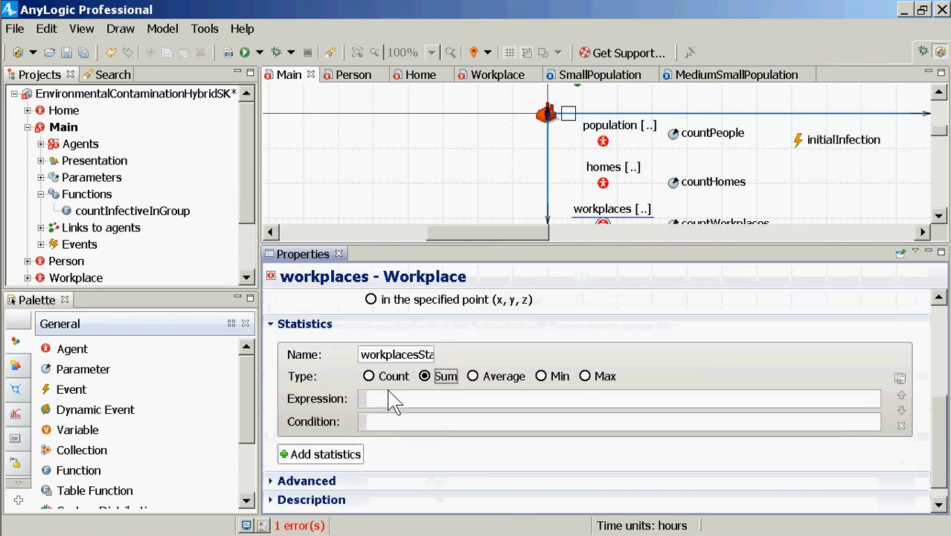
Set the expression of the workplaces Sum statistic to item.PathogenReservoir using code completion, and select the whole expression
{"action": "left_click", "coordinate": [390, 403]}
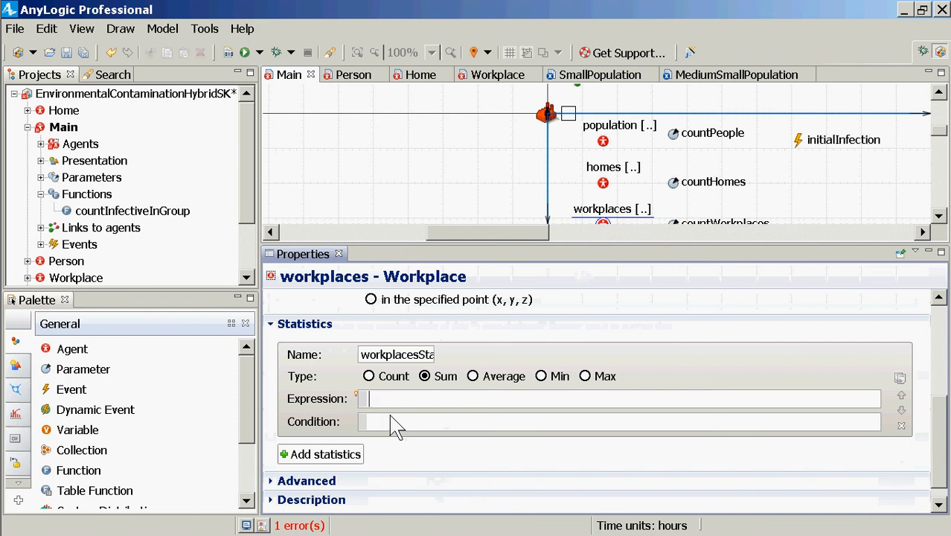
{"action": "type", "text": "item.Pathog"}
{"action": "key", "text": "ctrl+space"}
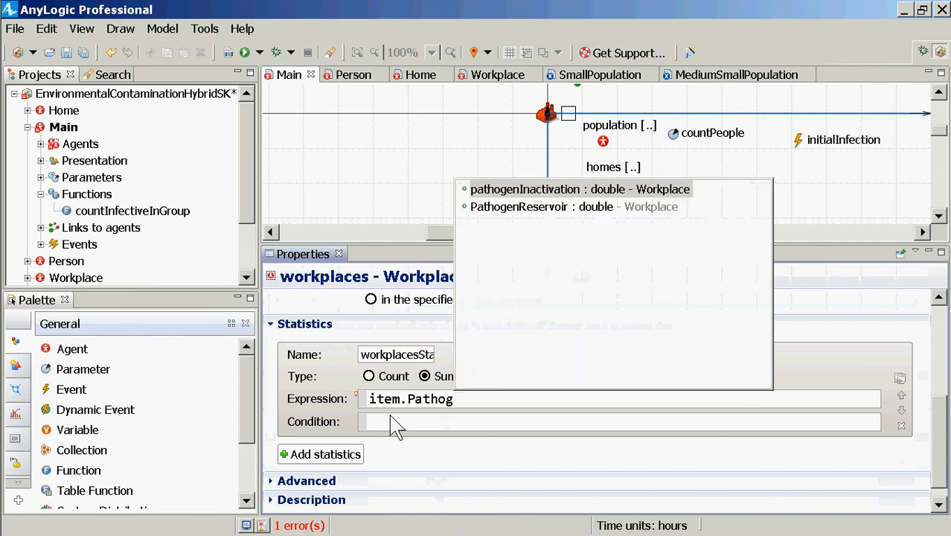
{"action": "key", "text": "Down"}
{"action": "key", "text": "Return"}
{"action": "key", "text": "ctrl+shift+Left"}
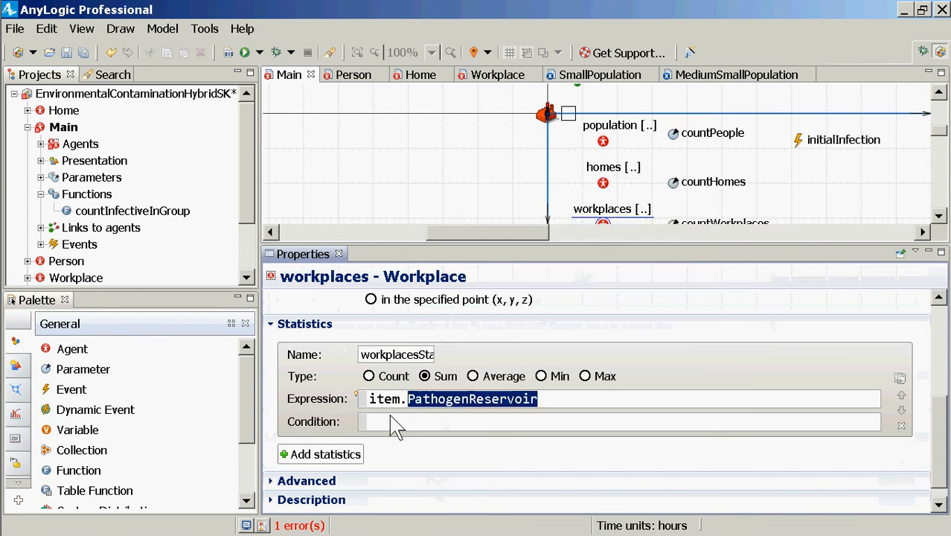
{"action": "key", "text": "ctrl+shift+Left"}
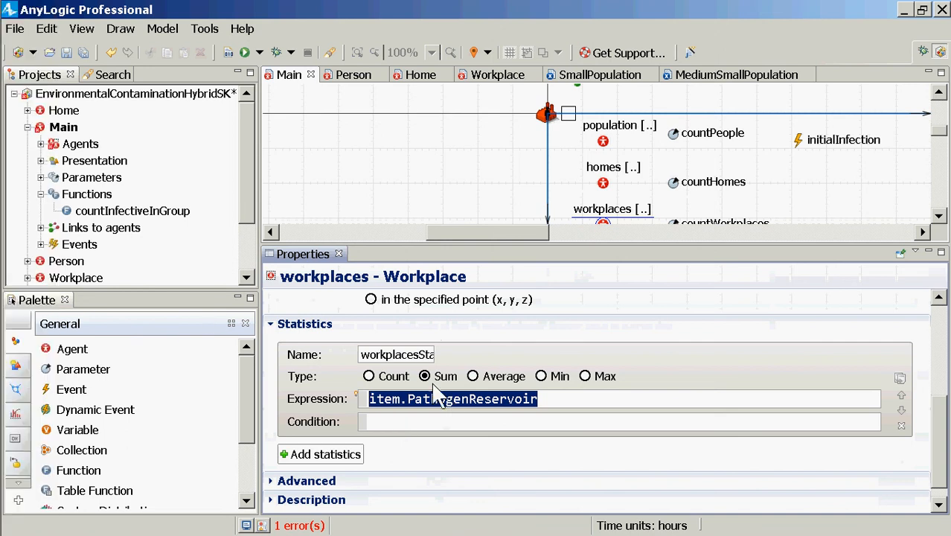
Rename the workplaces Sum statistic as workplacePathogens
{"action": "left_click_drag", "start_coordinate": [408, 356], "coordinate": [541, 371]}
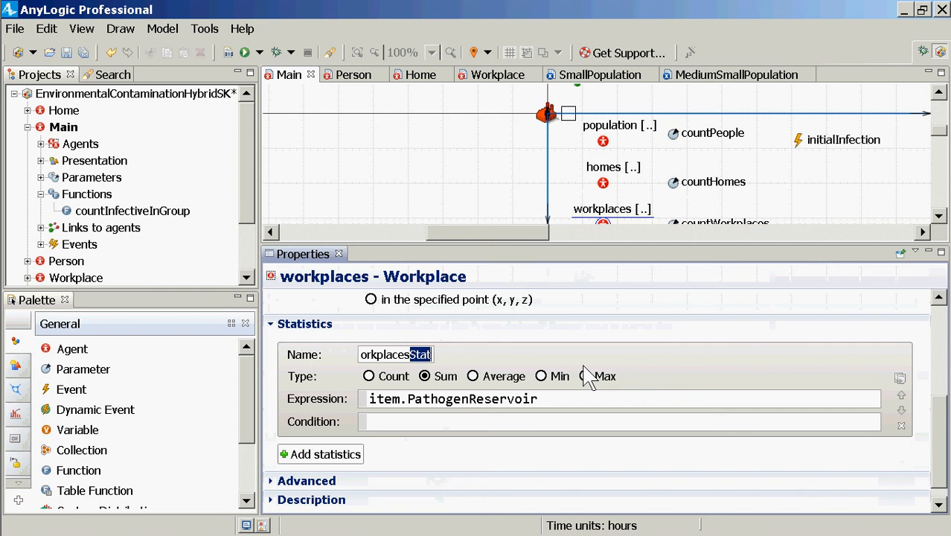
{"action": "key", "text": "BackSpace"}
{"action": "key", "text": "BackSpace"}
{"action": "type", "text": "Pathog"}
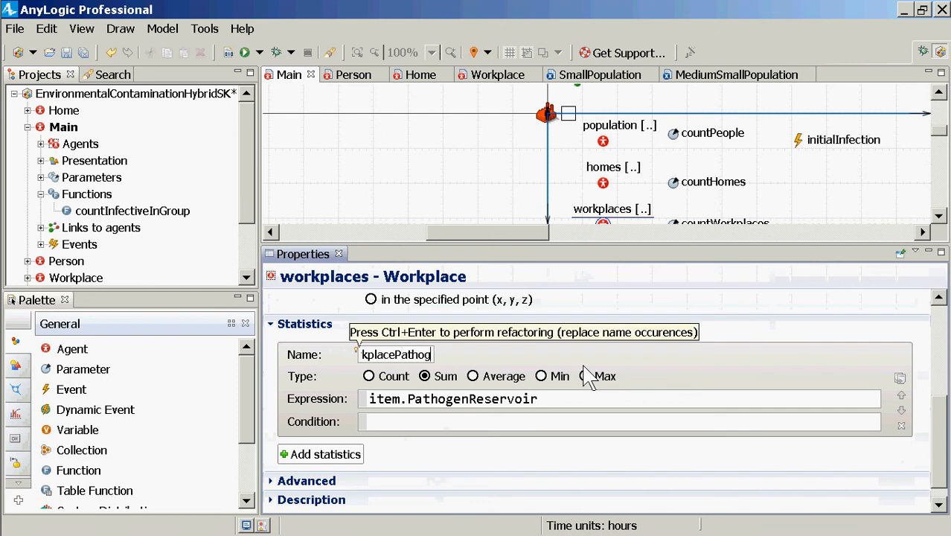
{"action": "type", "text": "ens"}
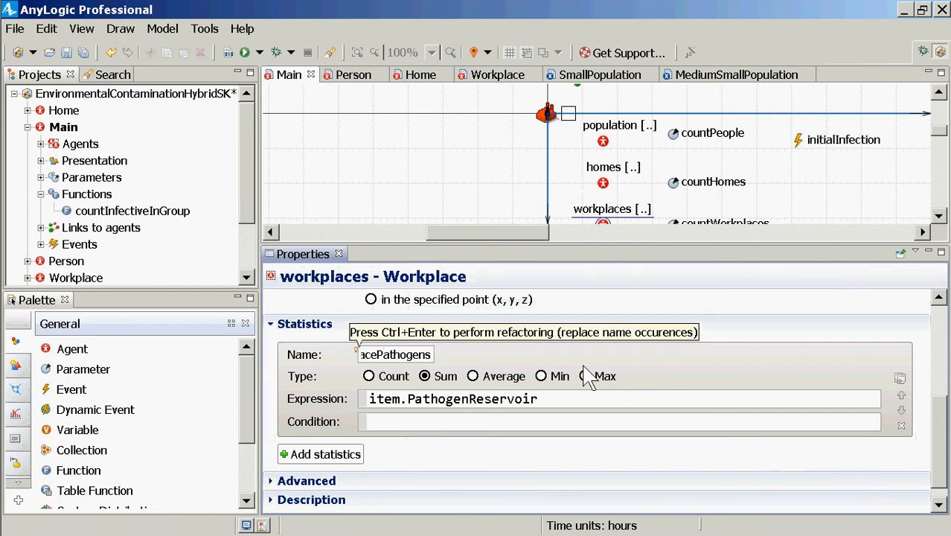
{"action": "key", "text": "ctrl+a"}
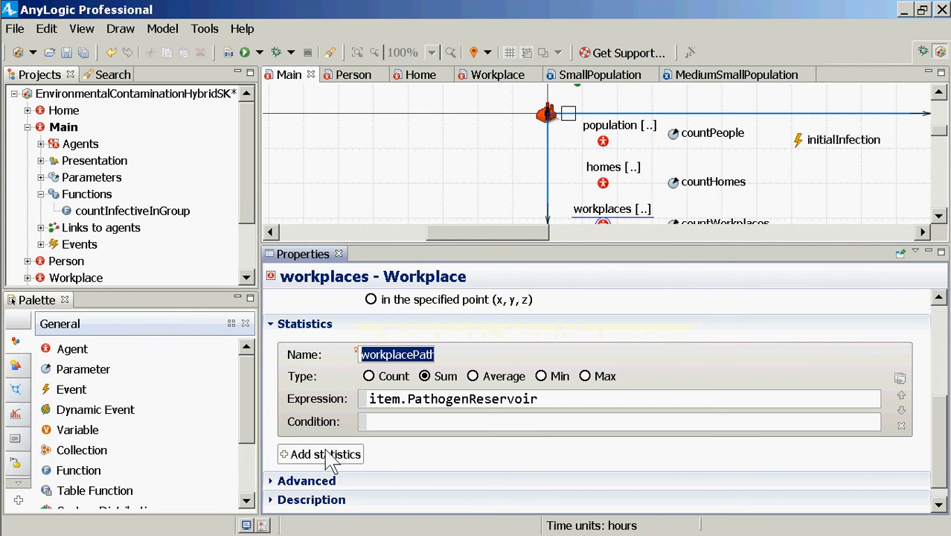
{"action": "left_click", "coordinate": [331, 454]}
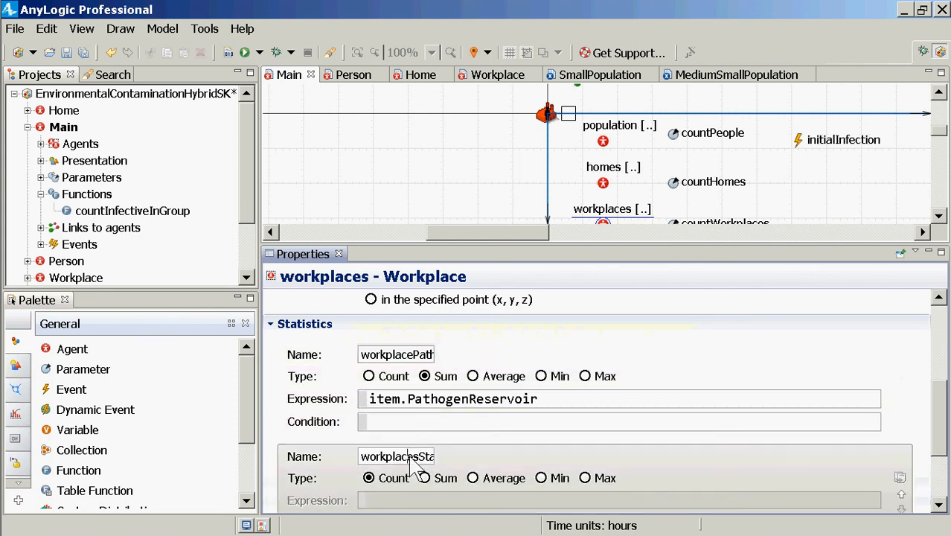
{"action": "double_click", "coordinate": [411, 457]}
{"action": "scroll", "coordinate": [410, 457], "scroll_direction": "down", "scroll_amount": 3}
{"action": "scroll", "coordinate": [416, 467], "scroll_direction": "up", "scroll_amount": 1}
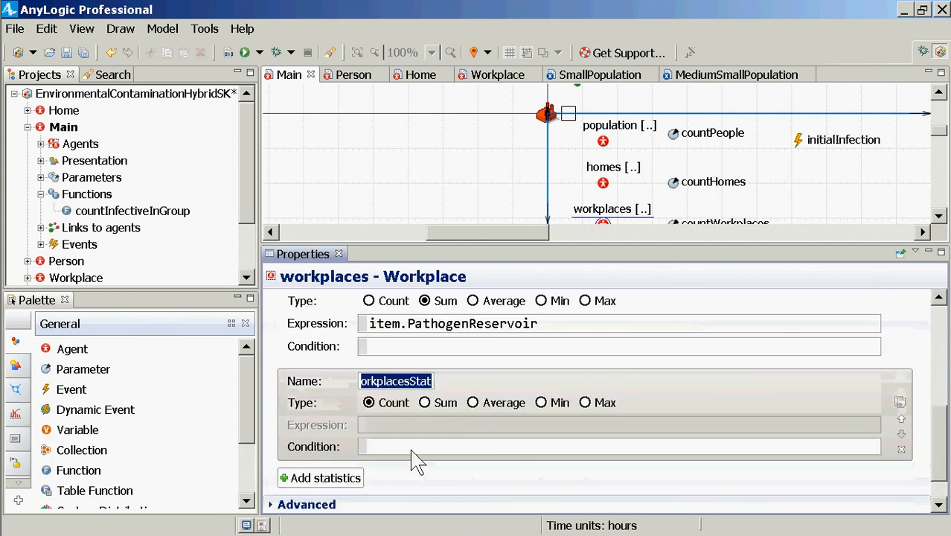
{"action": "type", "text": "homePayh"}
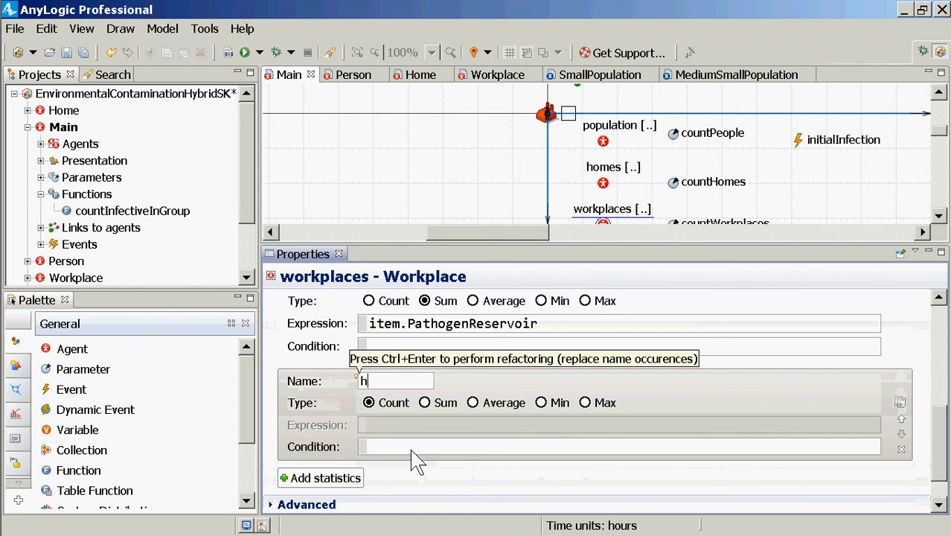
{"action": "key", "text": "BackSpace"}
{"action": "key", "text": "BackSpace"}
{"action": "type", "text": "thogens"}
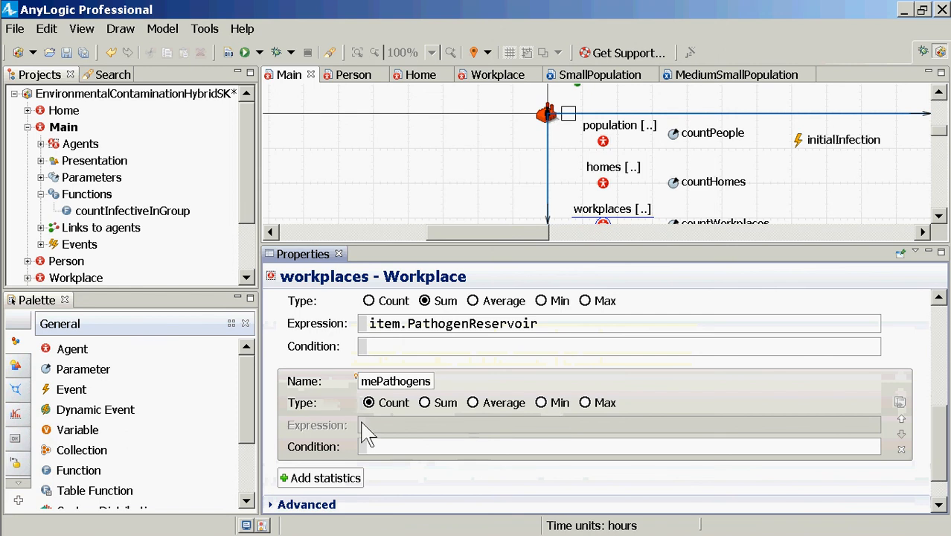
{"action": "left_click", "coordinate": [439, 403]}
{"action": "left_click", "coordinate": [414, 434]}
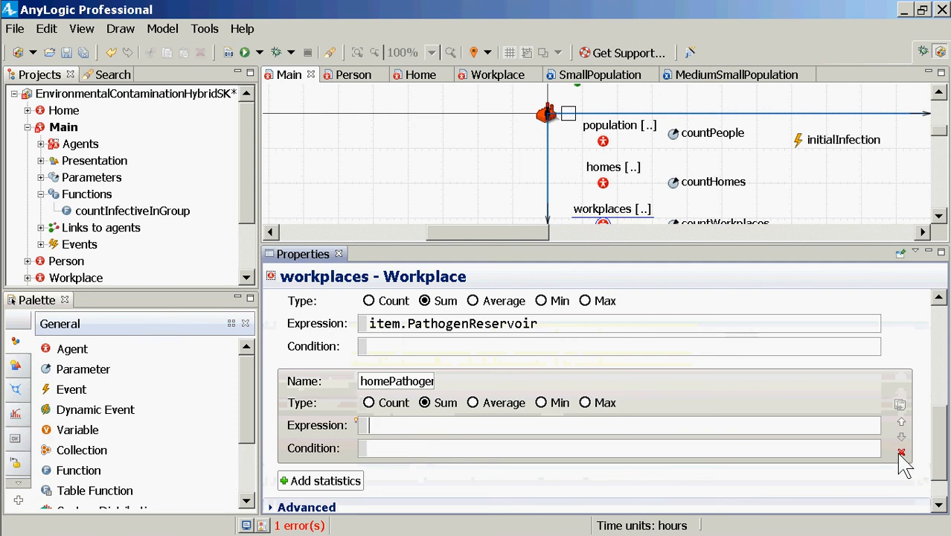
{"action": "left_click", "coordinate": [901, 453]}
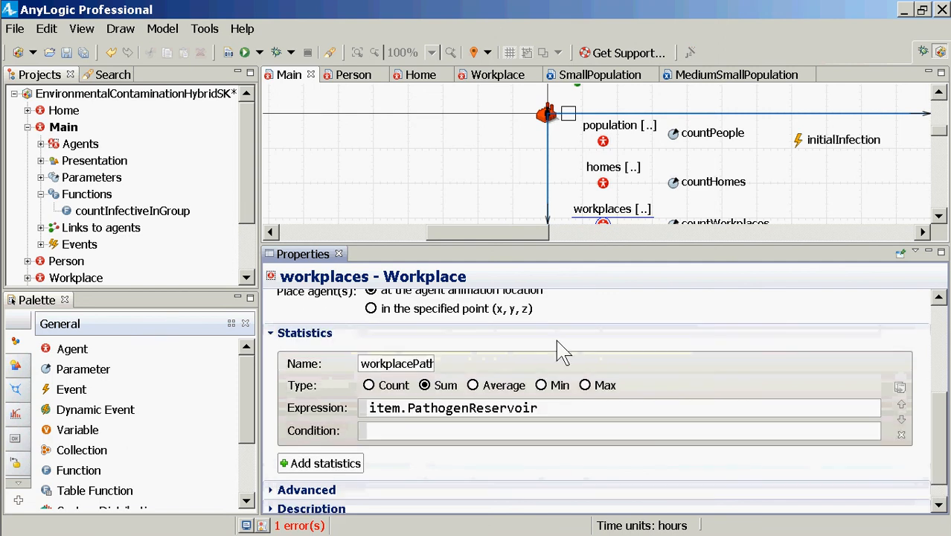
Add a statistic to the homes population in Main and name it homePathogens
{"action": "left_click", "coordinate": [602, 182]}
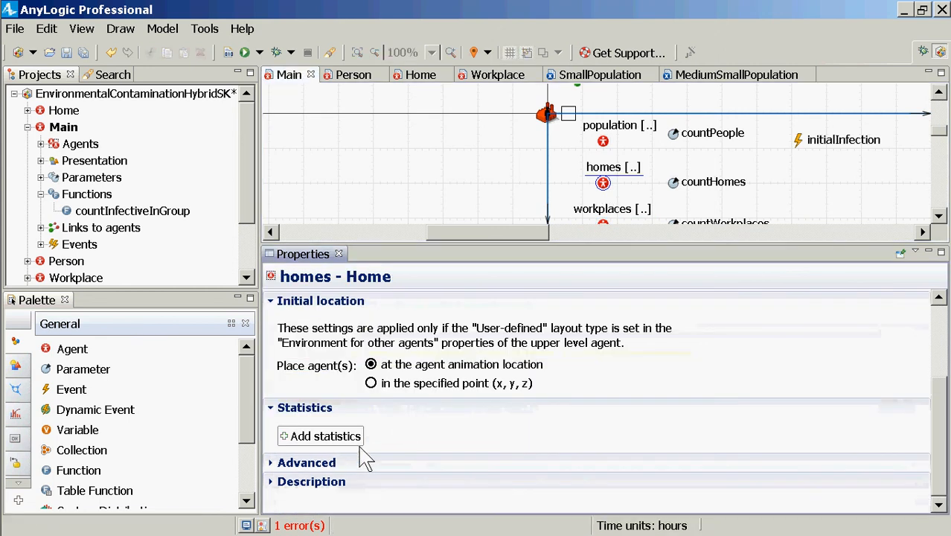
{"action": "left_click", "coordinate": [325, 436]}
{"action": "scroll", "coordinate": [421, 494], "scroll_direction": "down", "scroll_amount": 2}
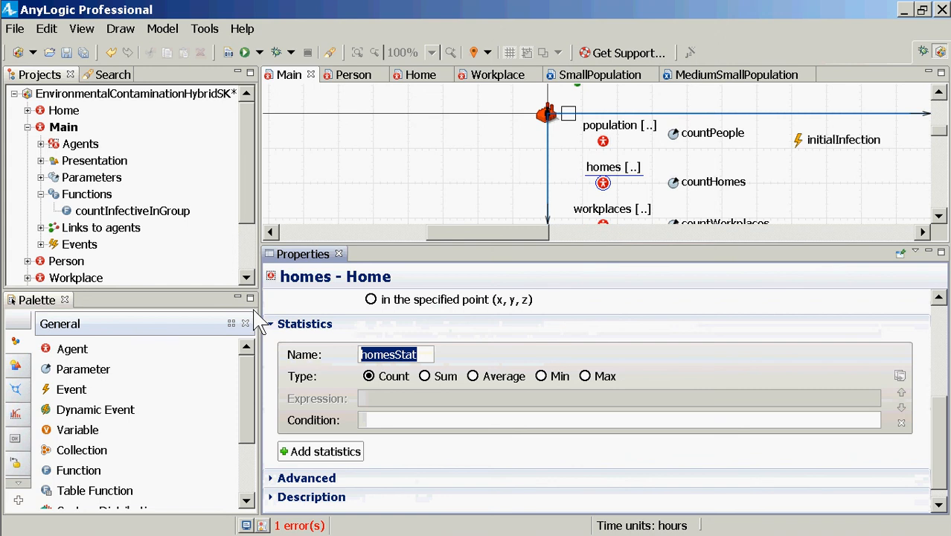
{"action": "type", "text": "home"}
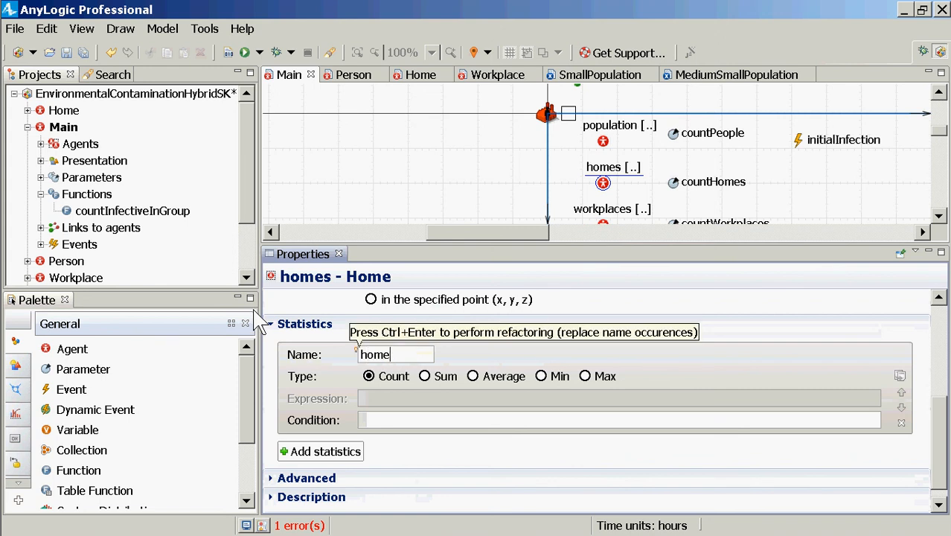
{"action": "type", "text": "Pathogwe"}
{"action": "key", "text": "BackSpace"}
{"action": "key", "text": "BackSpace"}
{"action": "type", "text": "ens"}
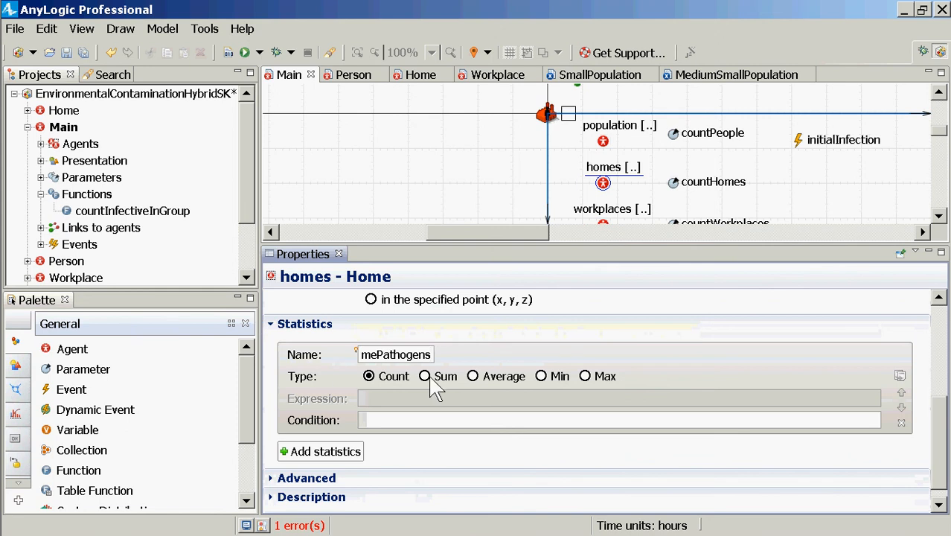
Make the homes statistic a Sum of the expression item.PathogenReservoir, completing the variable name with code completion
{"action": "left_click", "coordinate": [424, 377]}
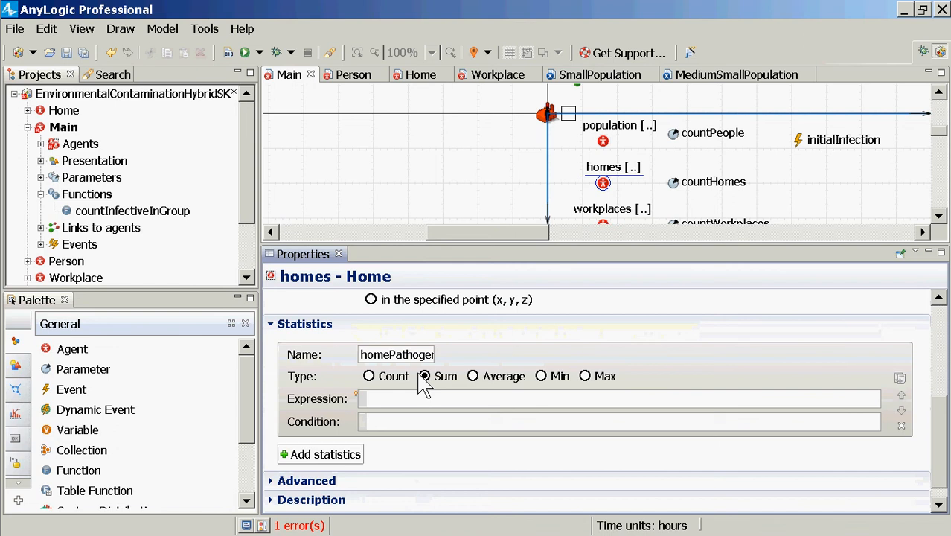
{"action": "type", "text": "item.Pathoge"}
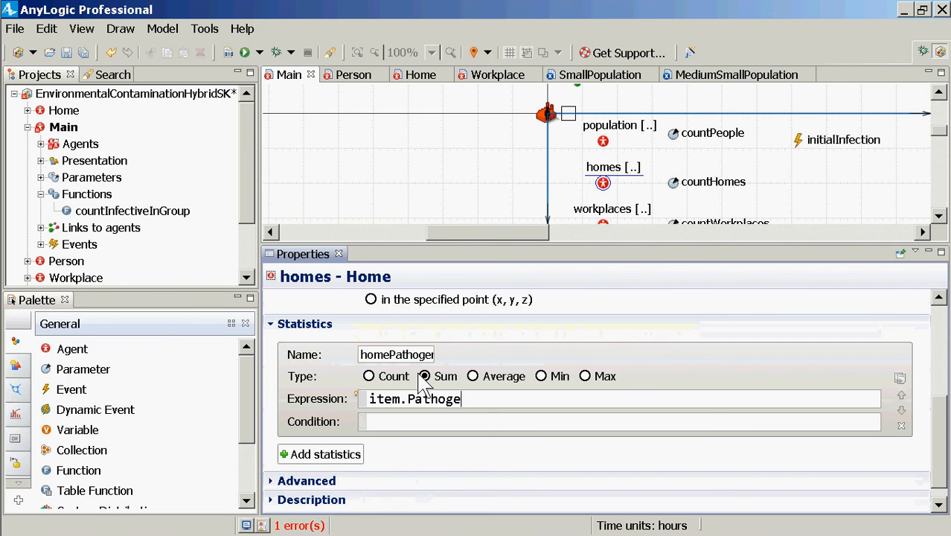
{"action": "key", "text": "ctrl+space"}
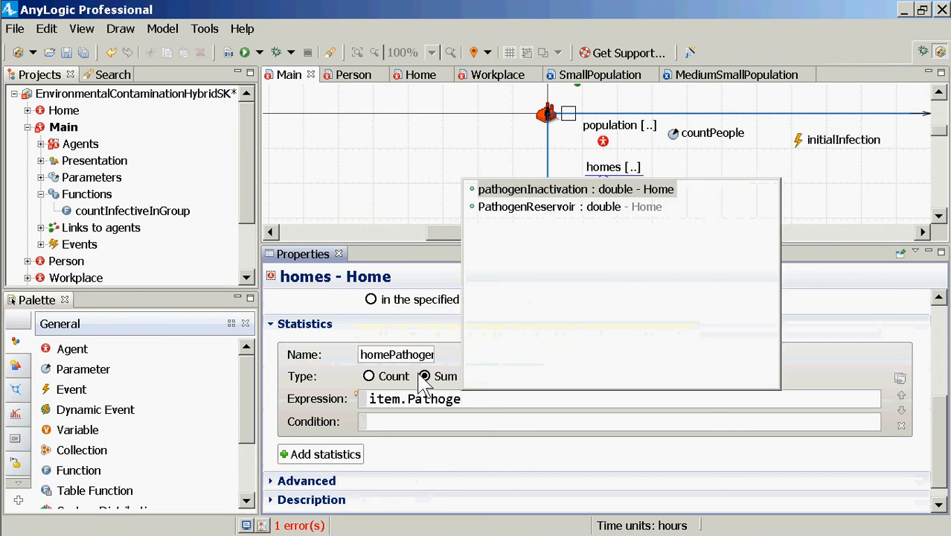
{"action": "key", "text": "Down"}
{"action": "key", "text": "Return"}
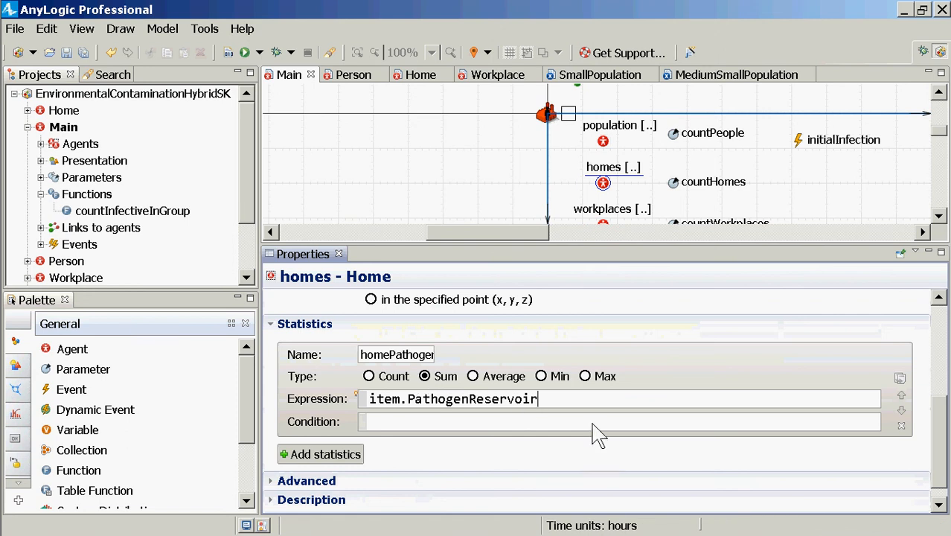
Add a Time Plot from the Analysis elements to the empty area above the population elements in Main, beside connections
{"action": "scroll", "coordinate": [593, 431], "scroll_direction": "up", "scroll_amount": 3}
{"action": "scroll", "coordinate": [597, 433], "scroll_direction": "up", "scroll_amount": 1}
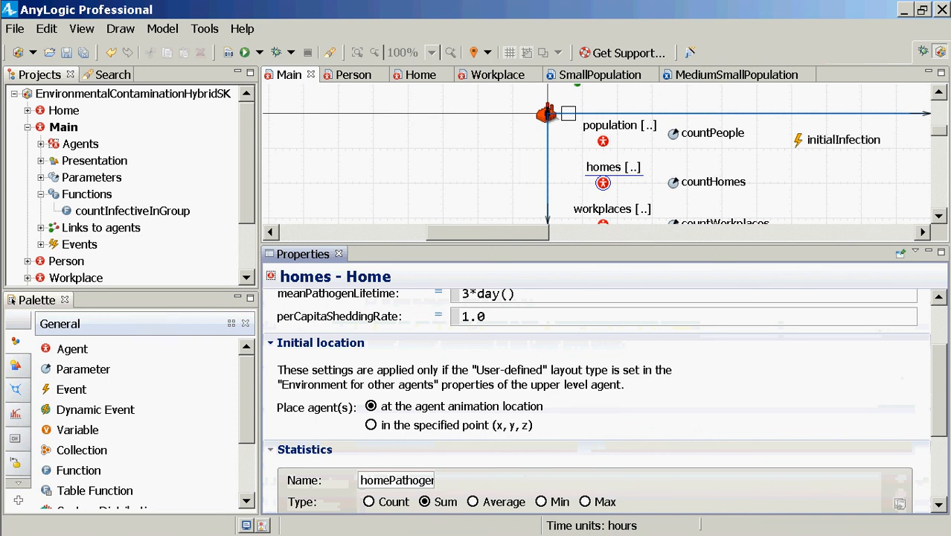
{"action": "left_click", "coordinate": [939, 92]}
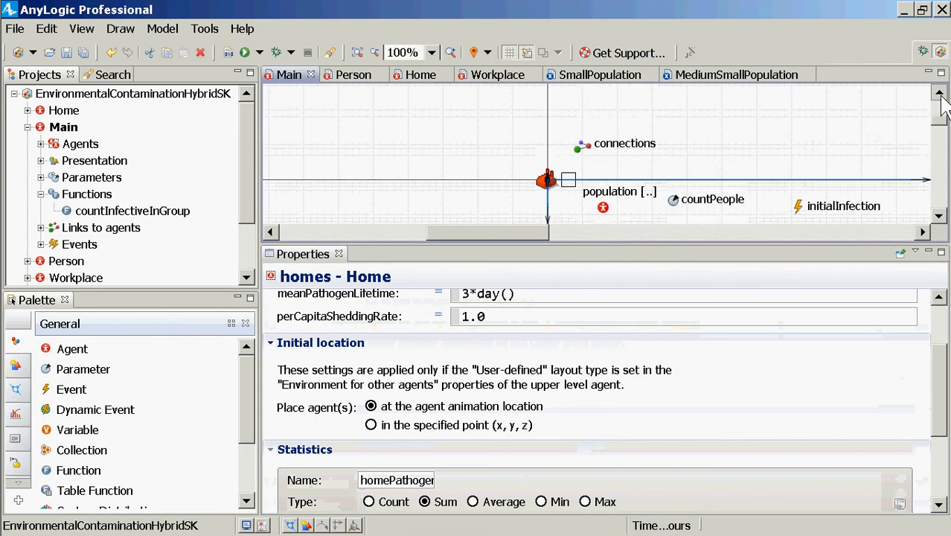
{"action": "left_click", "coordinate": [939, 93]}
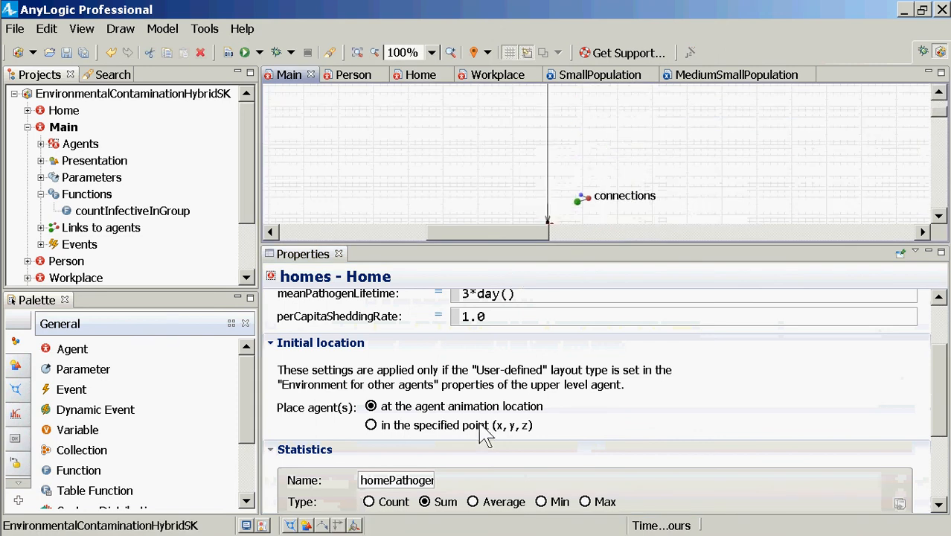
{"action": "scroll", "coordinate": [664, 443], "scroll_direction": "down", "scroll_amount": 4}
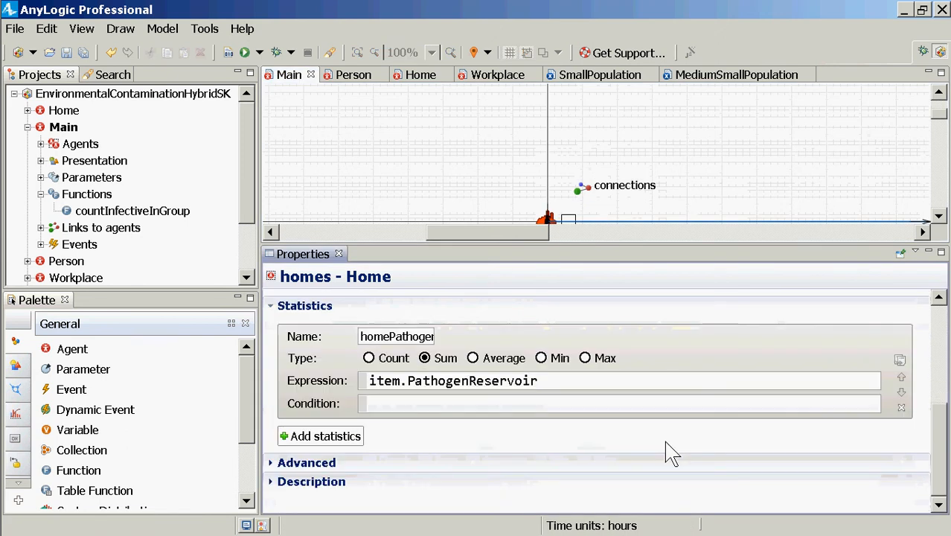
{"action": "left_click", "coordinate": [540, 383]}
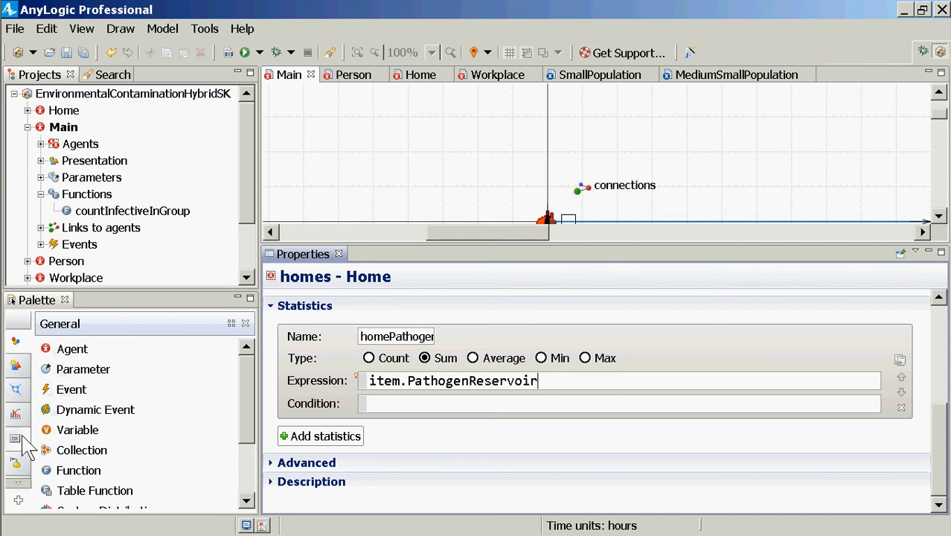
{"action": "mouse_move", "coordinate": [27, 418]}
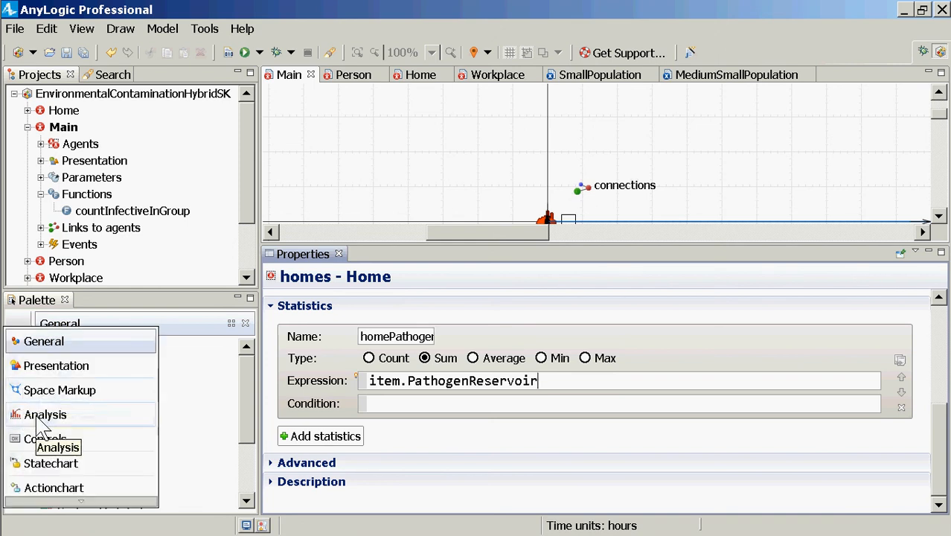
{"action": "left_click", "coordinate": [40, 419]}
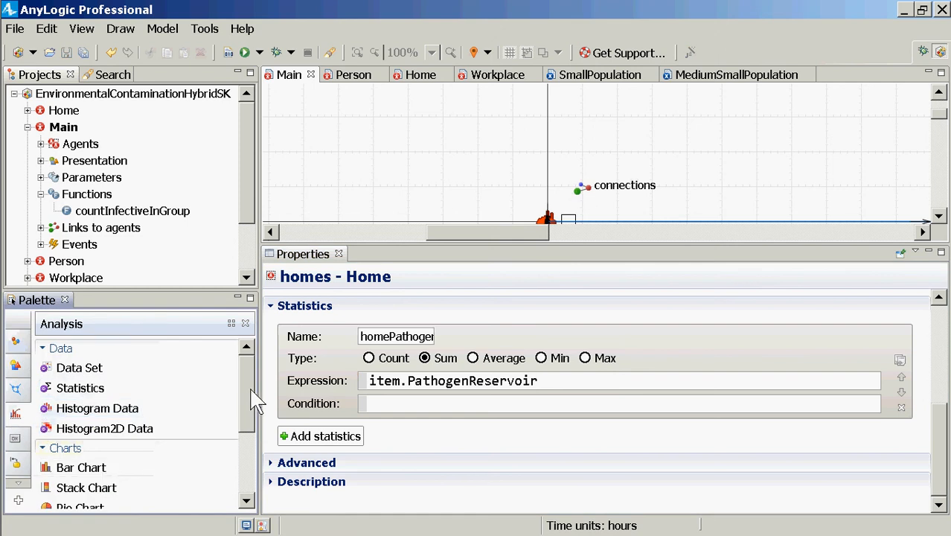
{"action": "left_click_drag", "start_coordinate": [250, 389], "coordinate": [232, 448]}
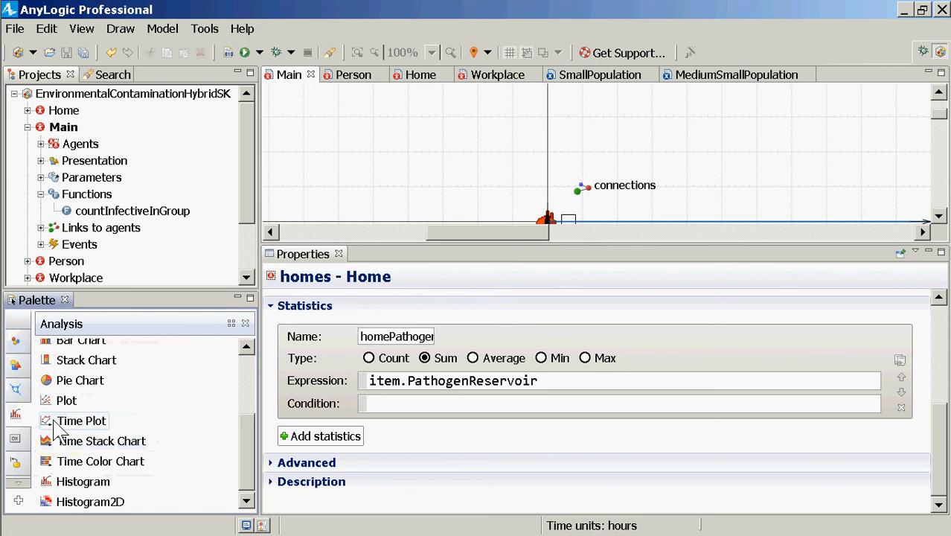
{"action": "left_click_drag", "start_coordinate": [63, 421], "coordinate": [644, 88]}
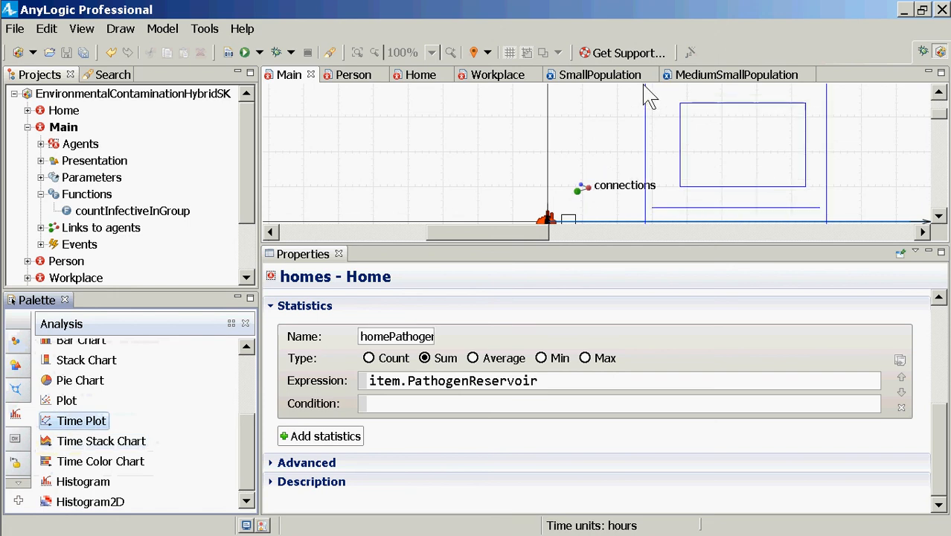
Enlarge the time plot rightward and upward to nearly three times its width, and expand the properties area for editing
{"action": "left_click_drag", "start_coordinate": [542, 233], "coordinate": [633, 233]}
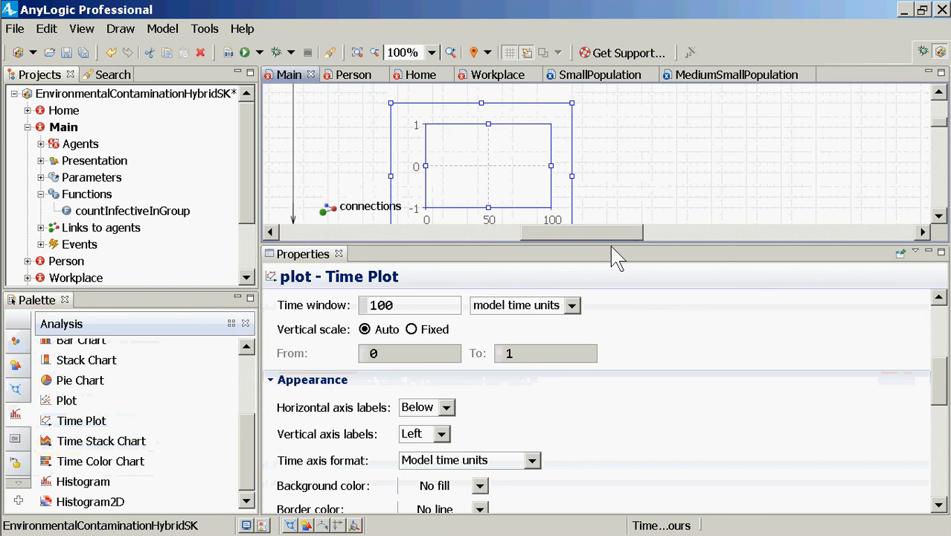
{"action": "left_click_drag", "start_coordinate": [612, 248], "coordinate": [645, 400]}
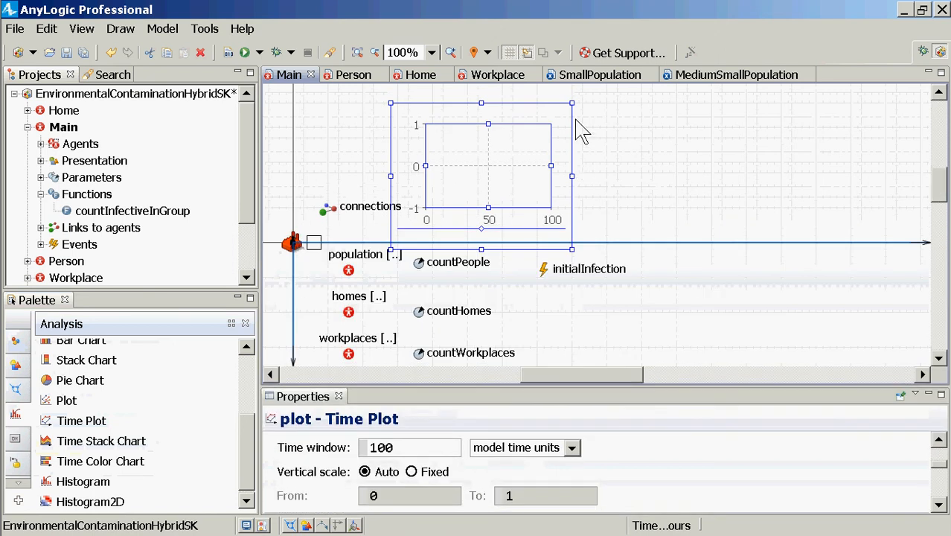
{"action": "left_click_drag", "start_coordinate": [571, 103], "coordinate": [893, 43]}
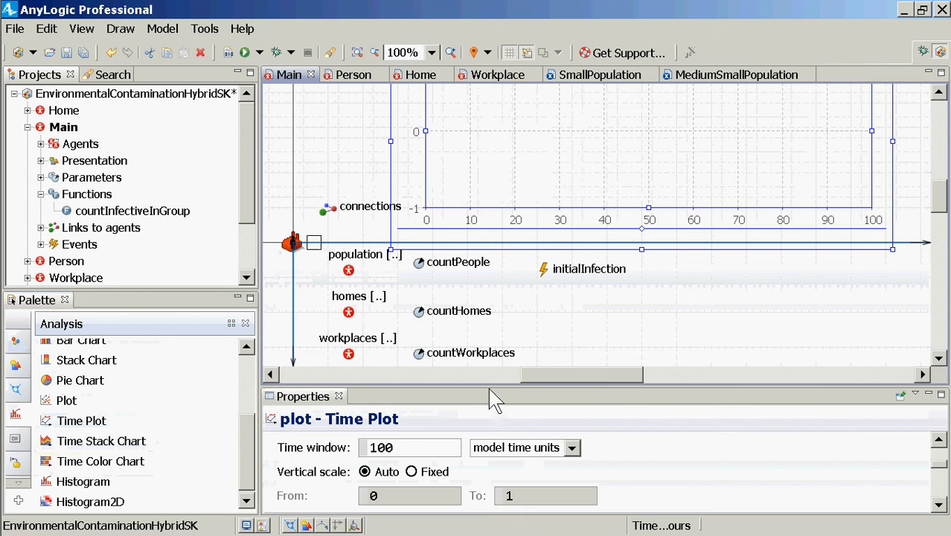
{"action": "left_click_drag", "start_coordinate": [493, 389], "coordinate": [521, 181]}
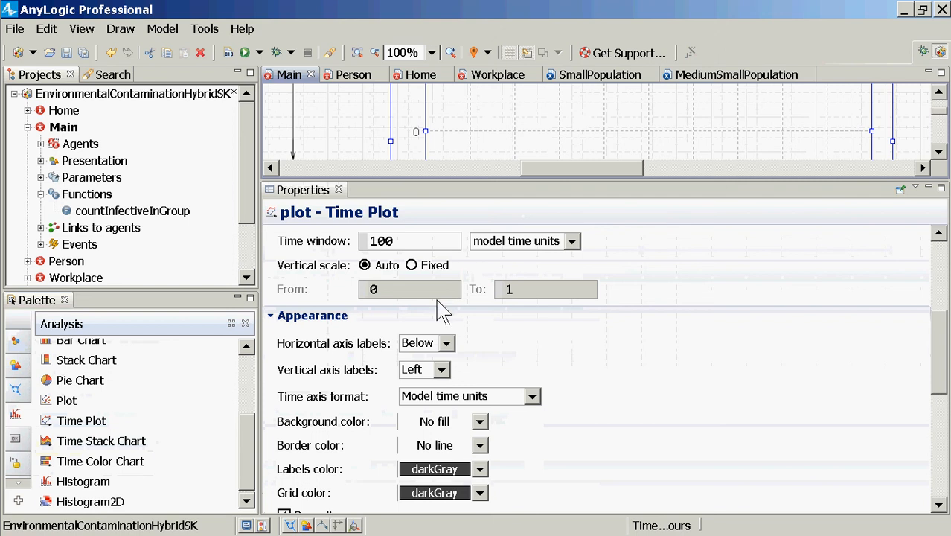
Rename the time plot plotPathogenLevels
{"action": "scroll", "coordinate": [801, 281], "scroll_direction": "up", "scroll_amount": 6}
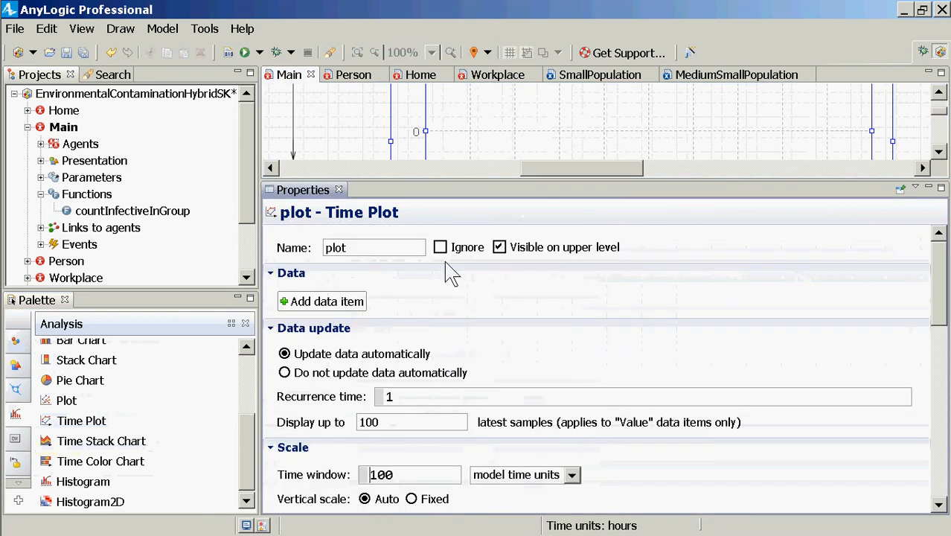
{"action": "left_click", "coordinate": [356, 252]}
{"action": "type", "text": "PathogenLevels"}
Add a data item to the time plot and title it Workplace Pathogen
{"action": "left_click", "coordinate": [322, 301]}
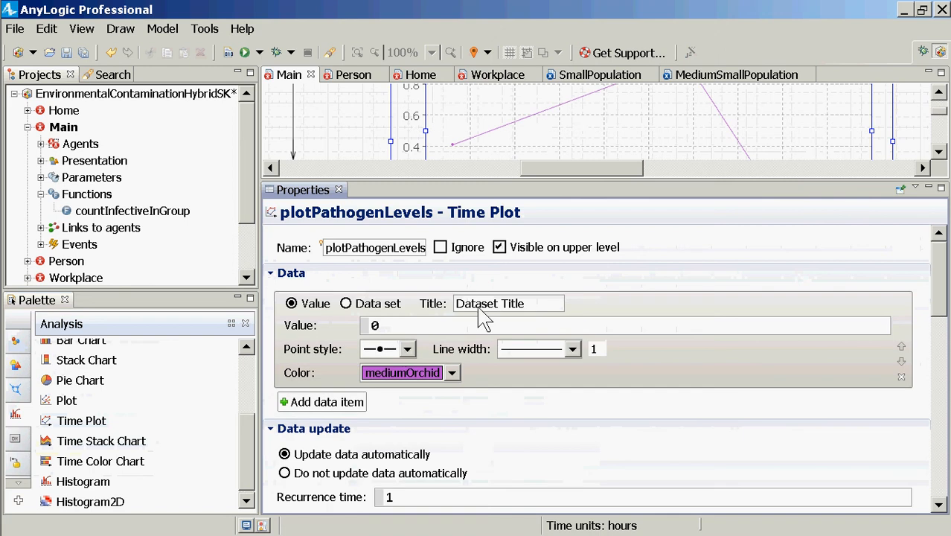
{"action": "left_click", "coordinate": [538, 307]}
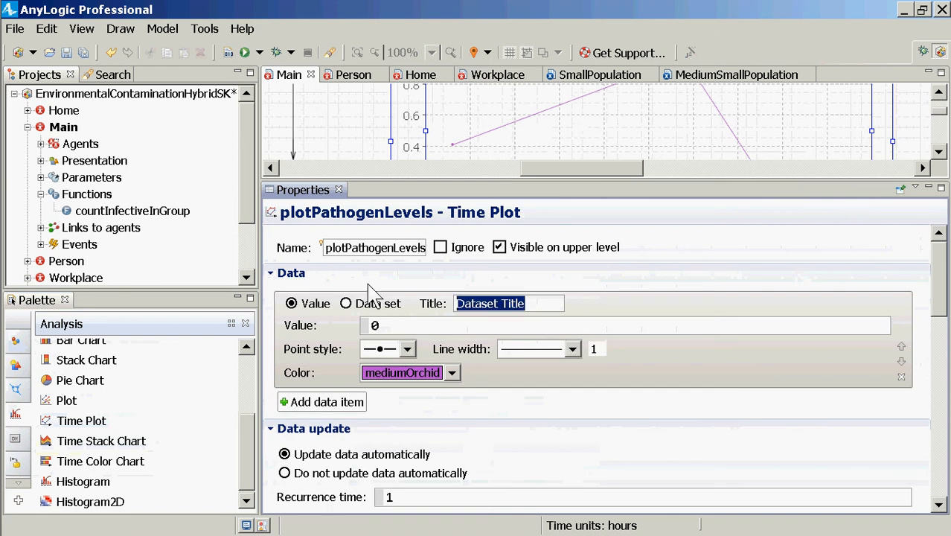
{"action": "type", "text": "Ho"}
{"action": "key", "text": "BackSpace"}
{"action": "key", "text": "BackSpace"}
{"action": "type", "text": "W"}
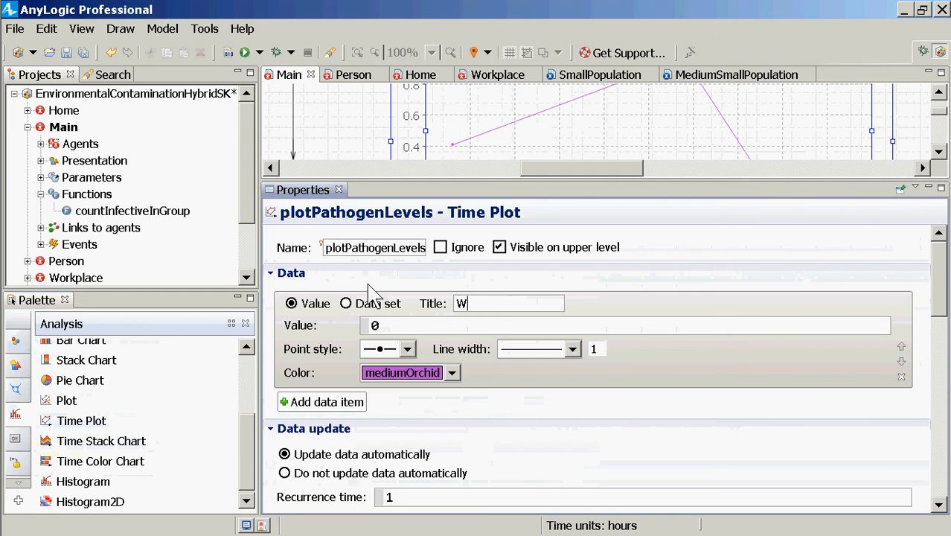
{"action": "type", "text": "orkplace Pathogen"}
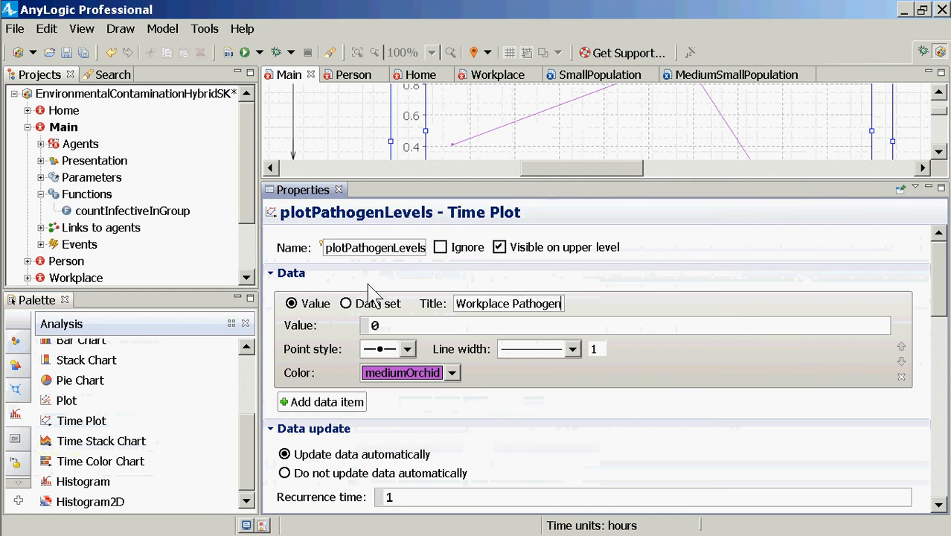
Start the Workplace Pathogen item's value expression with this.workplaces., completing the population name with code completion
{"action": "double_click", "coordinate": [375, 325]}
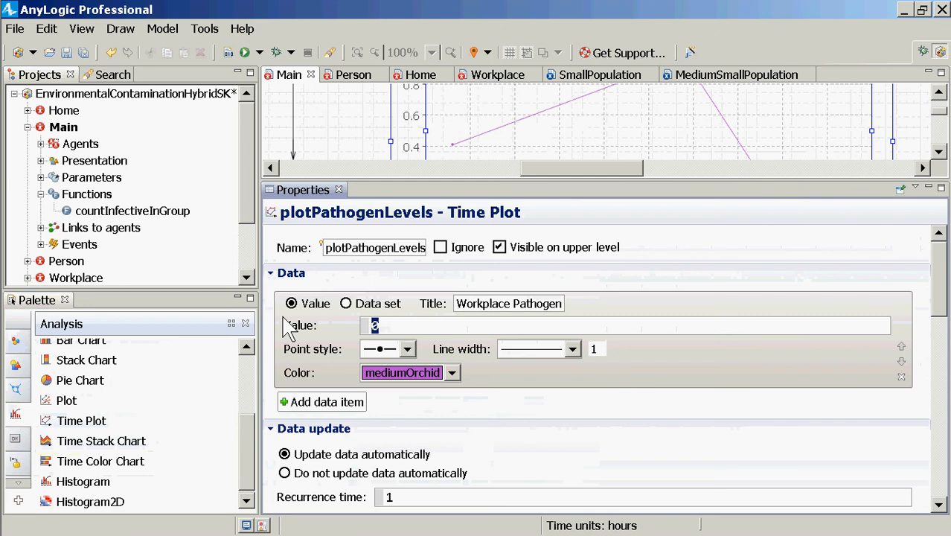
{"action": "type", "text": "this.w"}
{"action": "key", "text": "BackSpace"}
{"action": "type", "text": "work"}
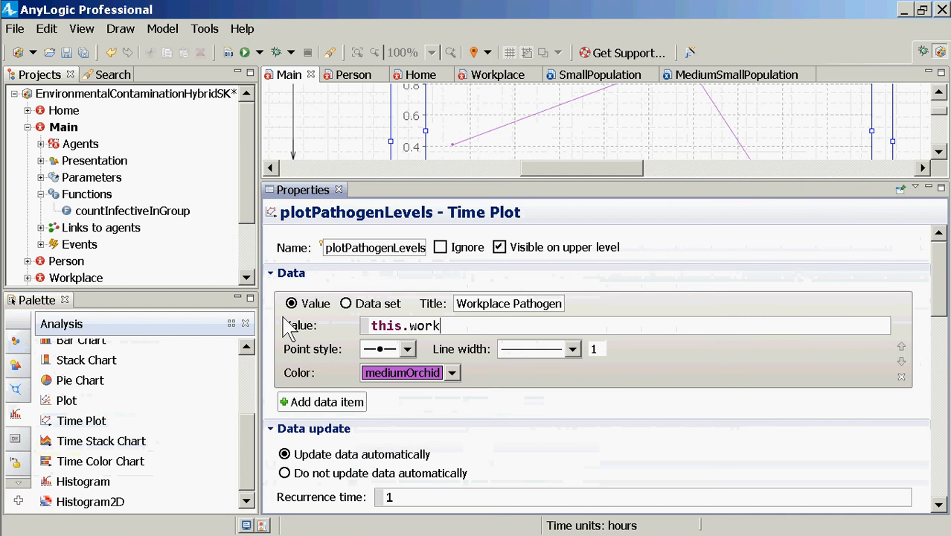
{"action": "key", "text": "BackSpace"}
{"action": "key", "text": "BackSpace"}
{"action": "key", "text": "BackSpace"}
{"action": "key", "text": "BackSpace"}
{"action": "key", "text": "BackSpace"}
{"action": "key", "text": "BackSpace"}
{"action": "type", "text": ".work"}
{"action": "key", "text": "ctrl+space"}
{"action": "key", "text": "Return"}
{"action": "type", "text": "."}
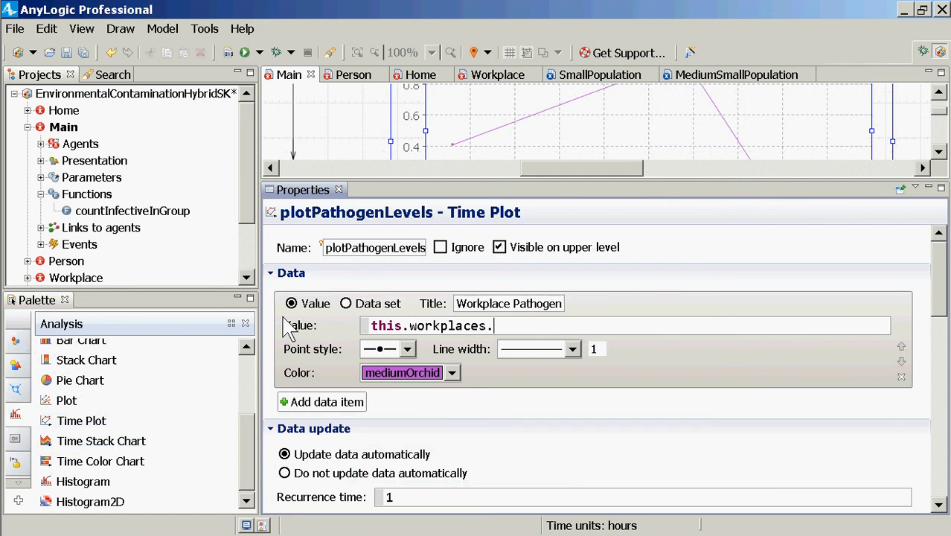
{"action": "type", "text": "s"}
Finish the Workplace Pathogen value as this.workplaces.workplacePathogens() with code completion
{"action": "key", "text": "BackSpace"}
{"action": "type", "text": "work"}
{"action": "key", "text": "ctrl+space"}
{"action": "key", "text": "Return"}
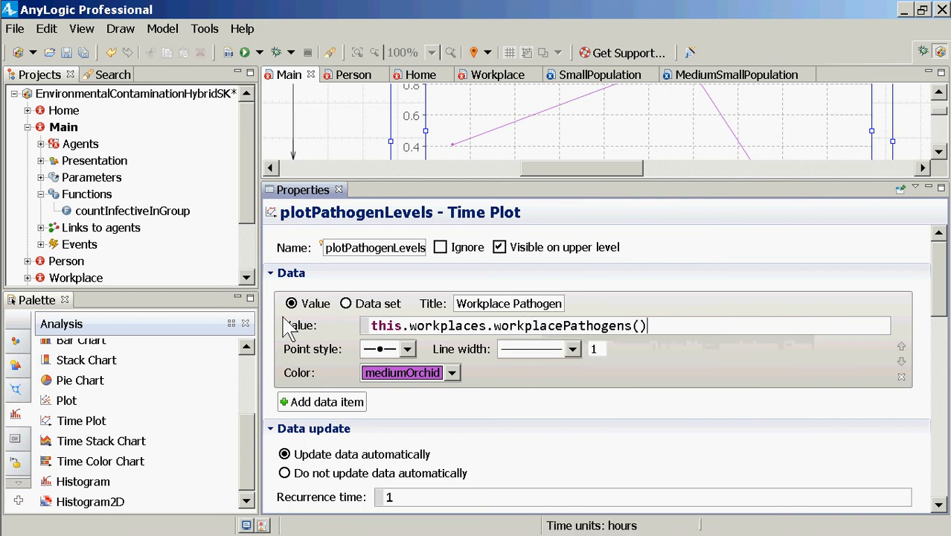
{"action": "key", "text": "ctrl+a"}
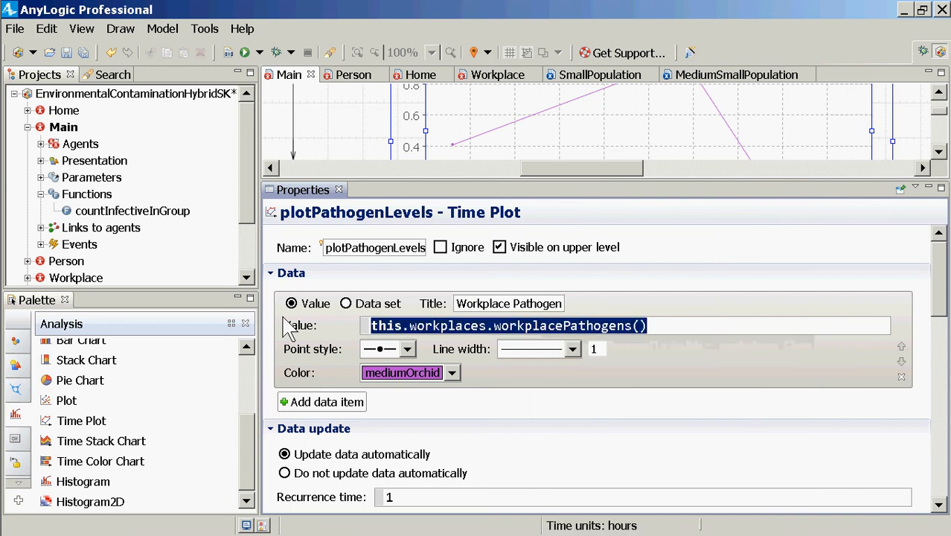
Add a second data item to the time plot and title it Home Pathogens
{"action": "left_click", "coordinate": [344, 406]}
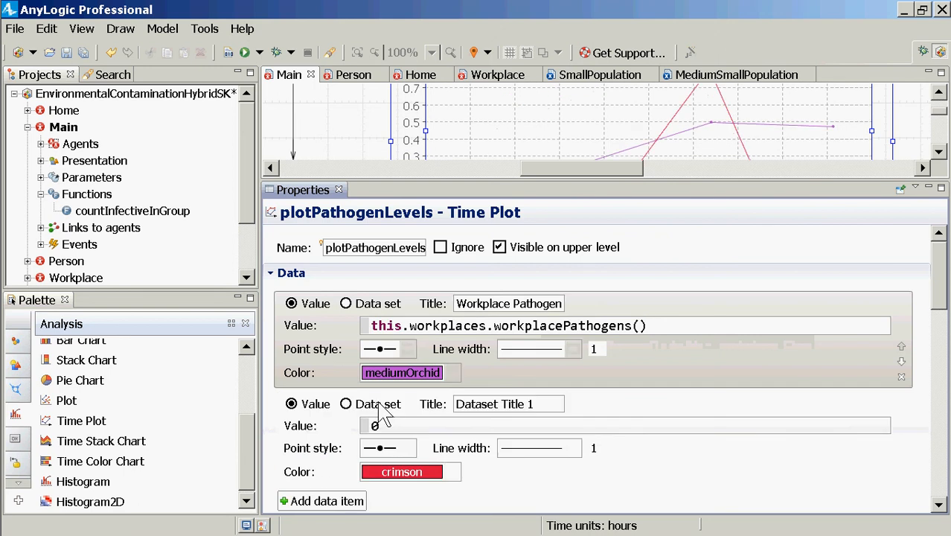
{"action": "triple_click", "coordinate": [482, 406]}
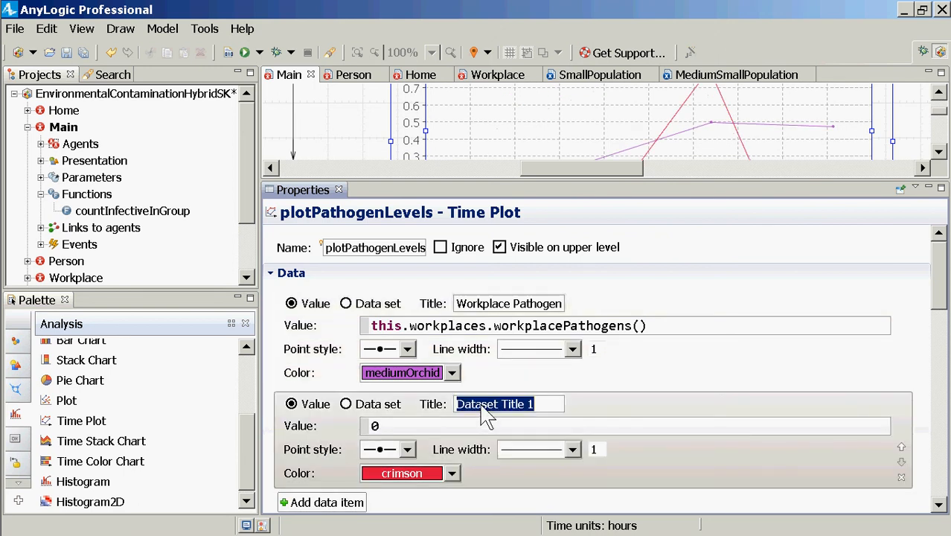
{"action": "type", "text": "Home Pathoge"}
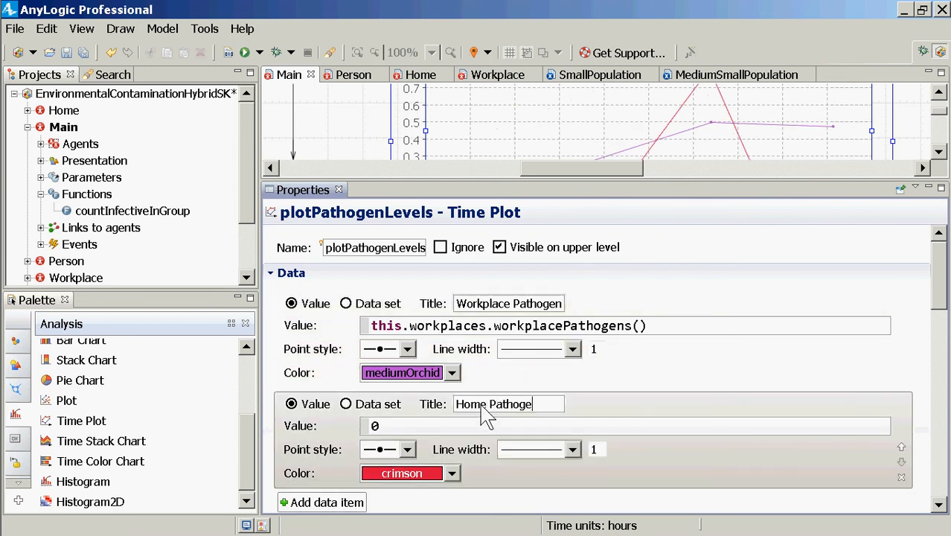
{"action": "type", "text": "ns"}
Set the Home Pathogens item's value to this.homes.homePathogens(), using code completion for the statistic
{"action": "double_click", "coordinate": [396, 426]}
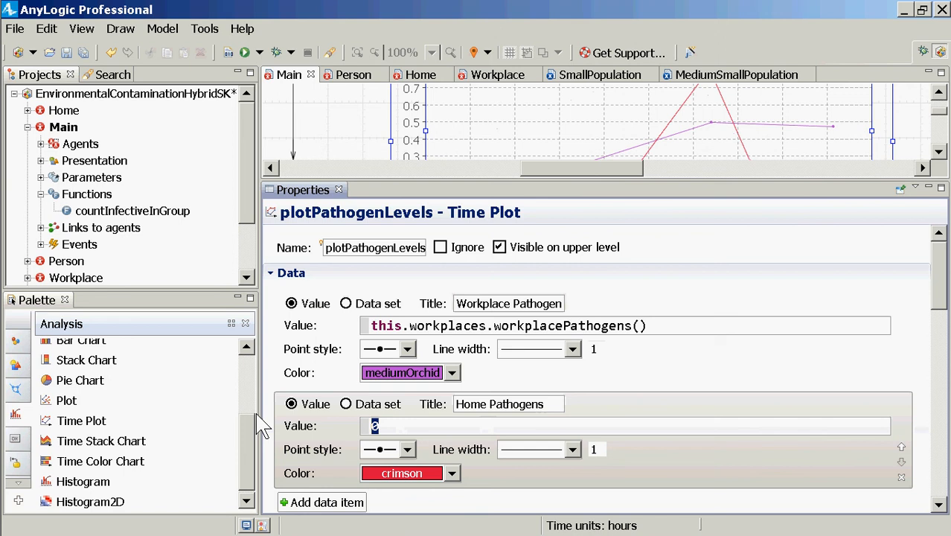
{"action": "type", "text": "this.s"}
{"action": "key", "text": "BackSpace"}
{"action": "type", "text": ".homes."}
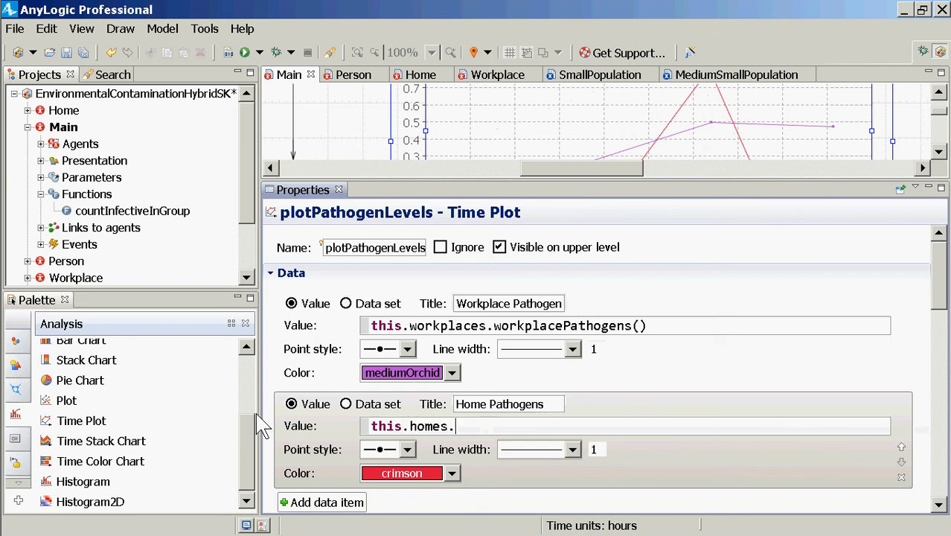
{"action": "type", "text": "home"}
{"action": "key", "text": "BackSpace"}
{"action": "key", "text": "BackSpace"}
{"action": "key", "text": "BackSpace"}
{"action": "key", "text": "BackSpace"}
{"action": "key", "text": "ctrl+space"}
{"action": "type", "text": "home"}
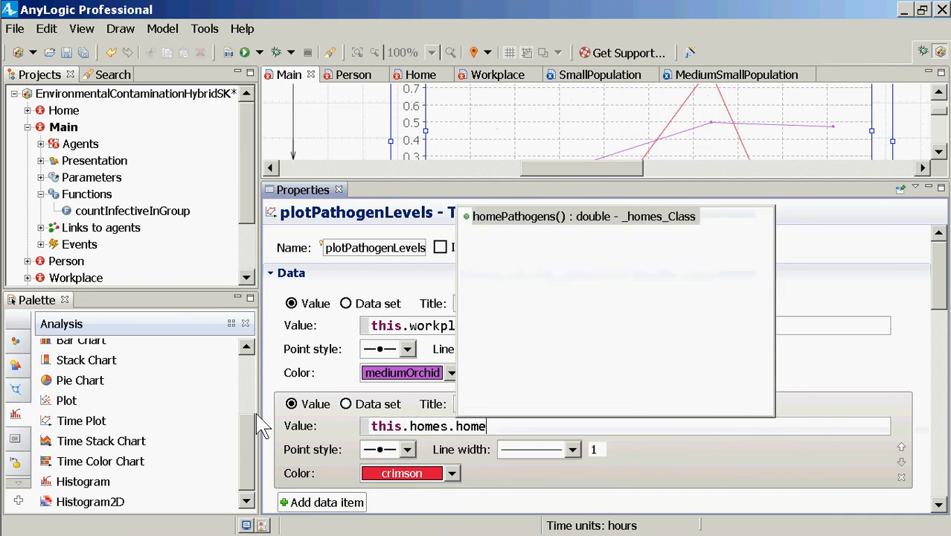
{"action": "key", "text": "Return"}
Save the model and build it
{"action": "key", "text": "ctrl+s"}
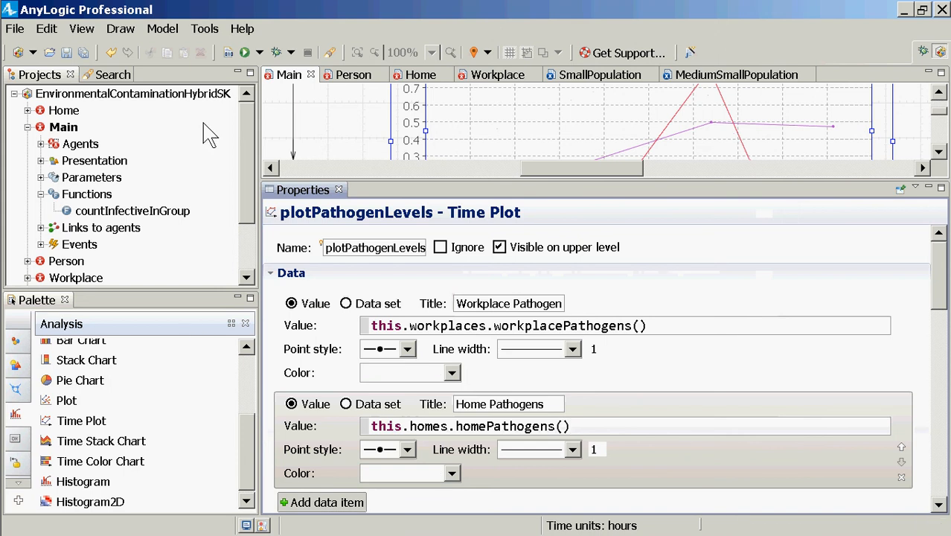
{"action": "left_click", "coordinate": [228, 52]}
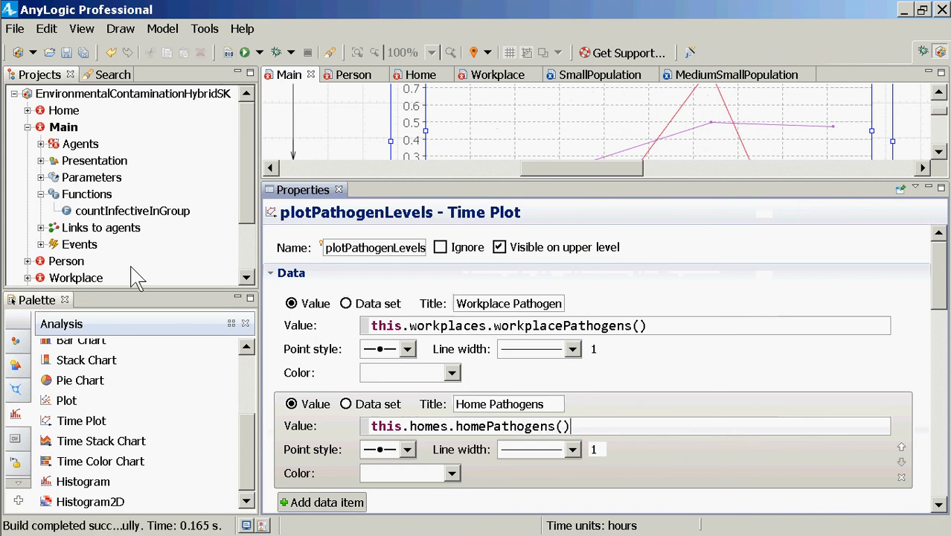
{"action": "left_click", "coordinate": [250, 263]}
{"action": "left_click_drag", "start_coordinate": [249, 254], "coordinate": [245, 195]}
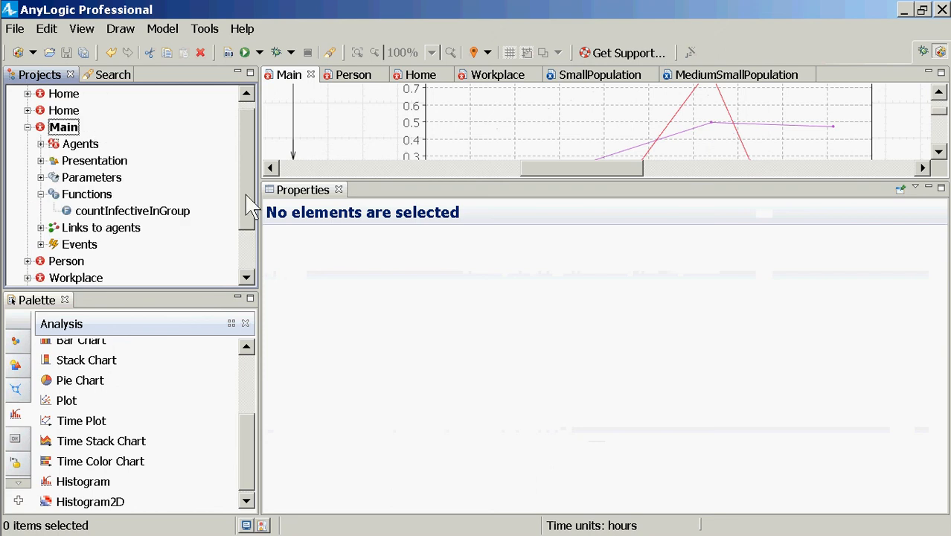
Reselect the time plot, remove workplacePathogens() from the workplace item's value and re-enter it with code completion
{"action": "left_click", "coordinate": [523, 111]}
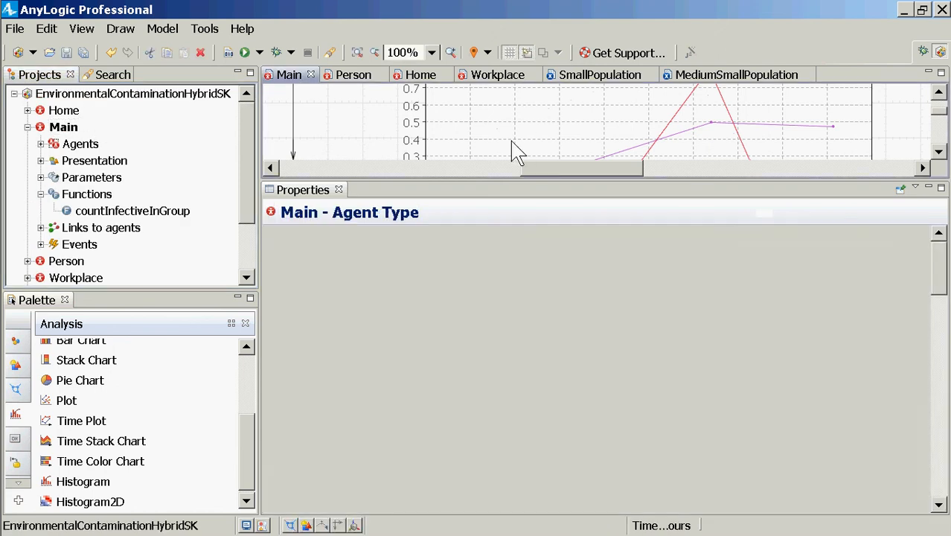
{"action": "left_click", "coordinate": [511, 140]}
{"action": "left_click", "coordinate": [510, 327]}
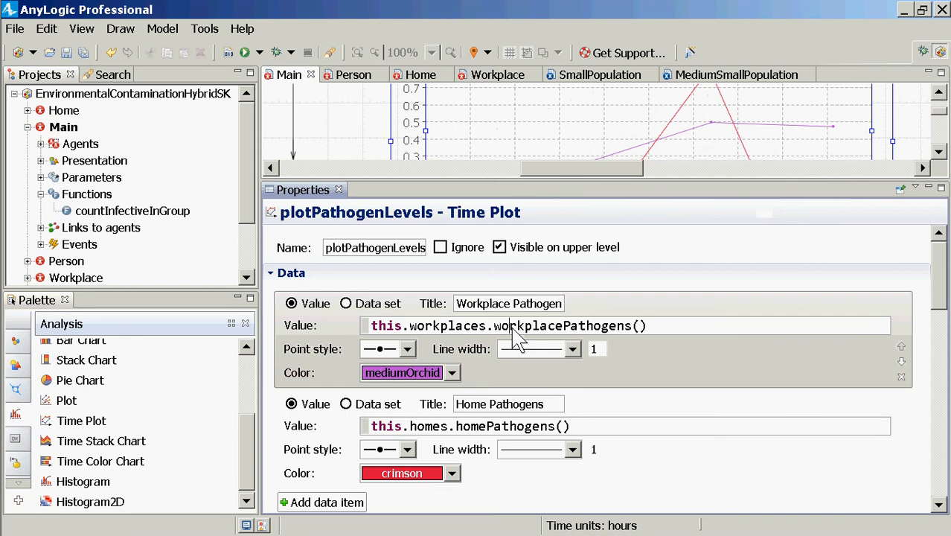
{"action": "key", "text": "shift+End"}
{"action": "key", "text": "BackSpace"}
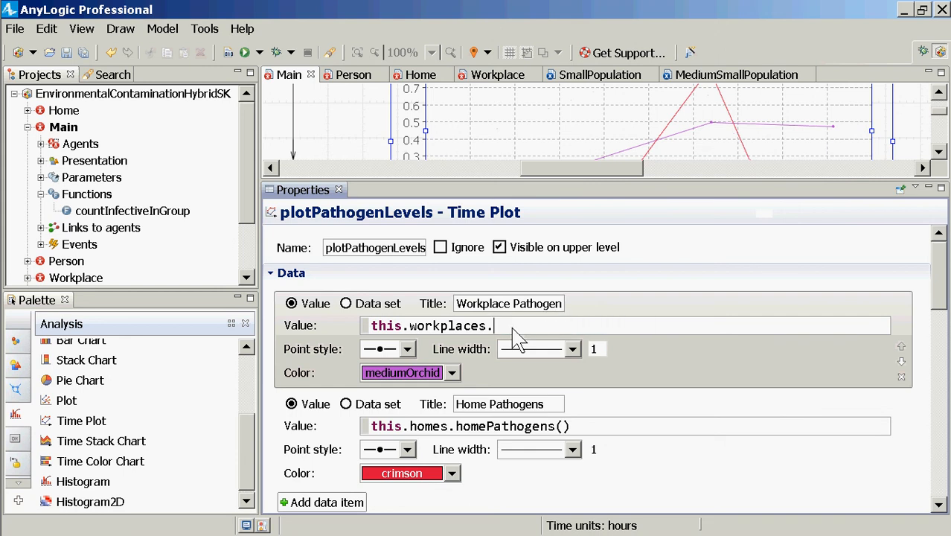
{"action": "type", "text": "work"}
{"action": "key", "text": "ctrl+space"}
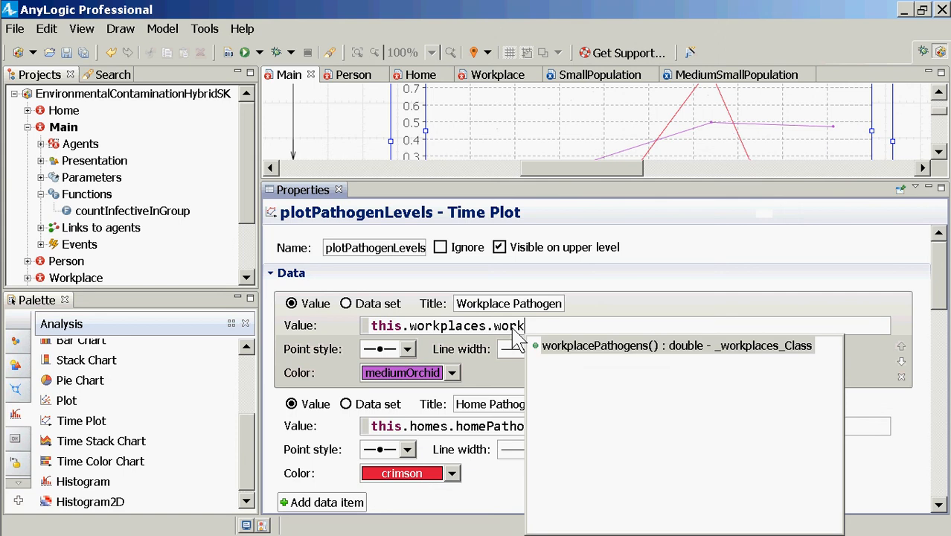
{"action": "key", "text": "Return"}
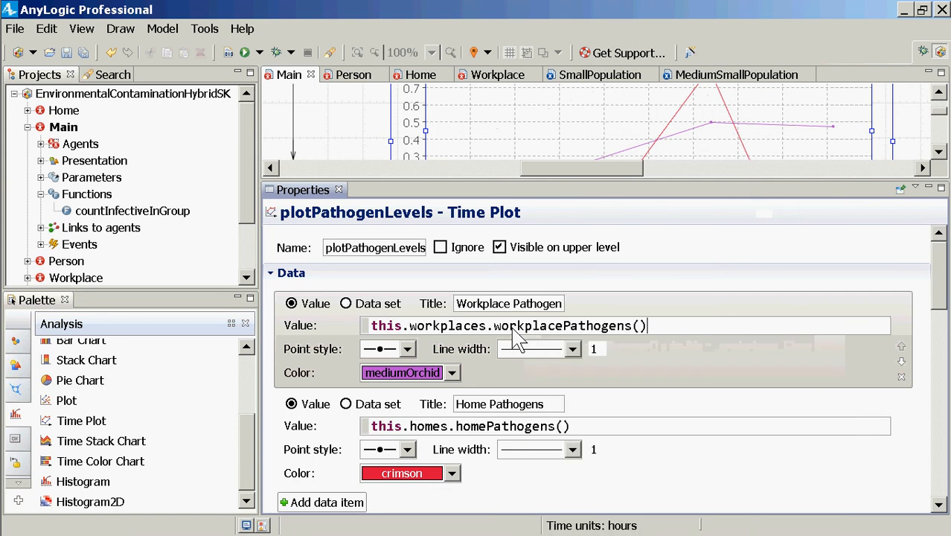
Save the model again and rebuild it with the finished time plot
{"action": "key", "text": "ctrl+s"}
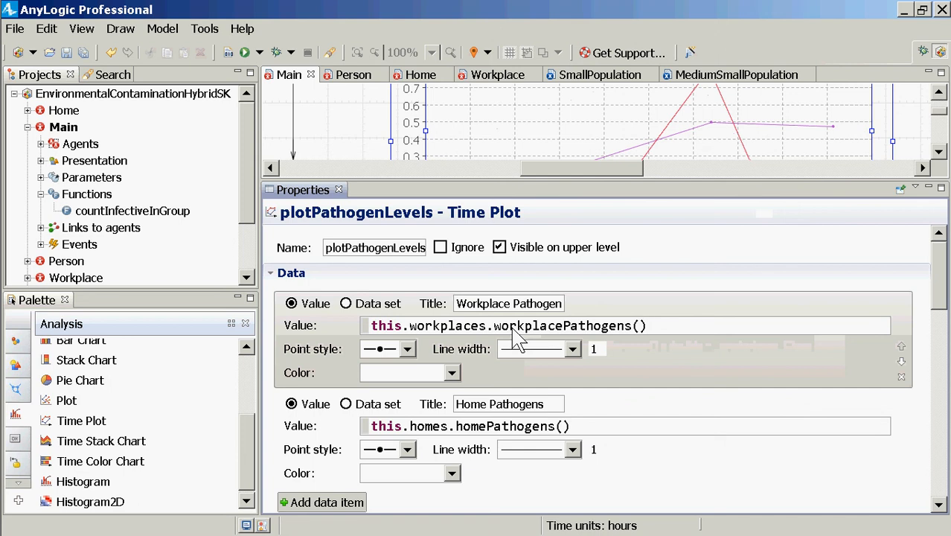
{"action": "key", "text": "ctrl+s"}
{"action": "left_click", "coordinate": [228, 53]}
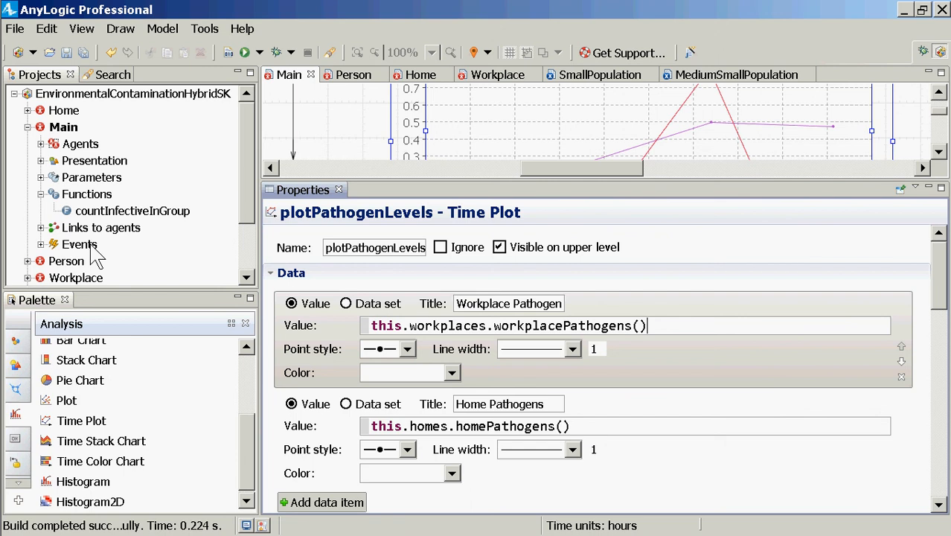
Run the MediumSmallPopulation experiment and start its simulation to view the pathogen time plot
{"action": "left_click", "coordinate": [247, 260]}
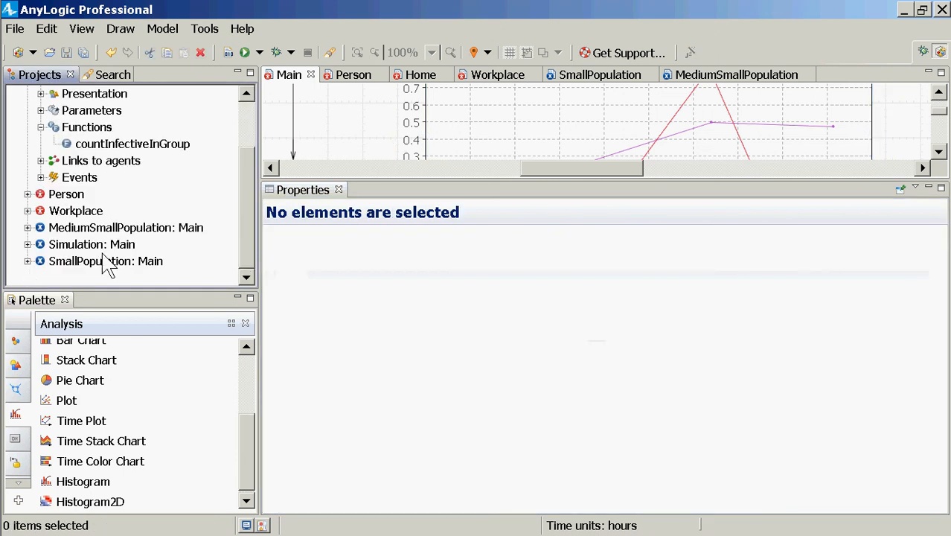
{"action": "left_click", "coordinate": [110, 227]}
{"action": "right_click", "coordinate": [109, 227]}
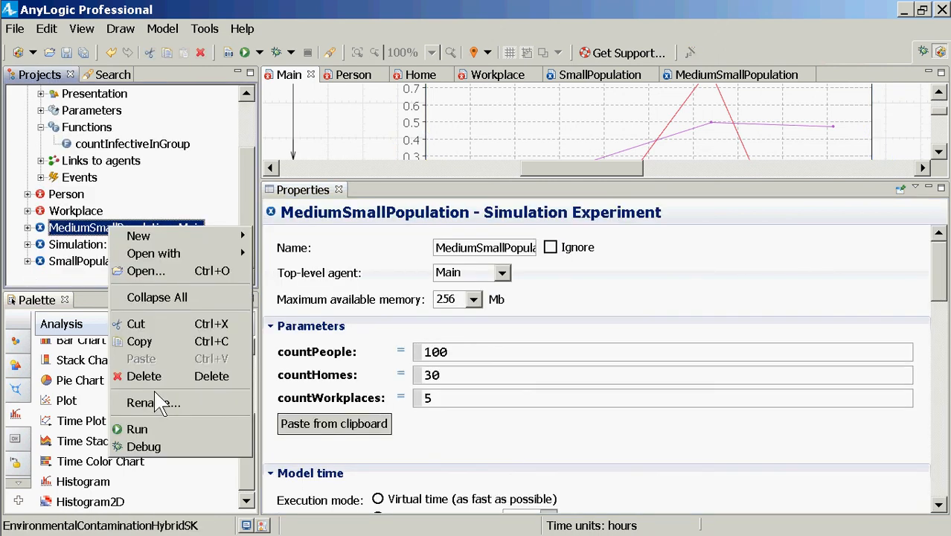
{"action": "left_click", "coordinate": [171, 427]}
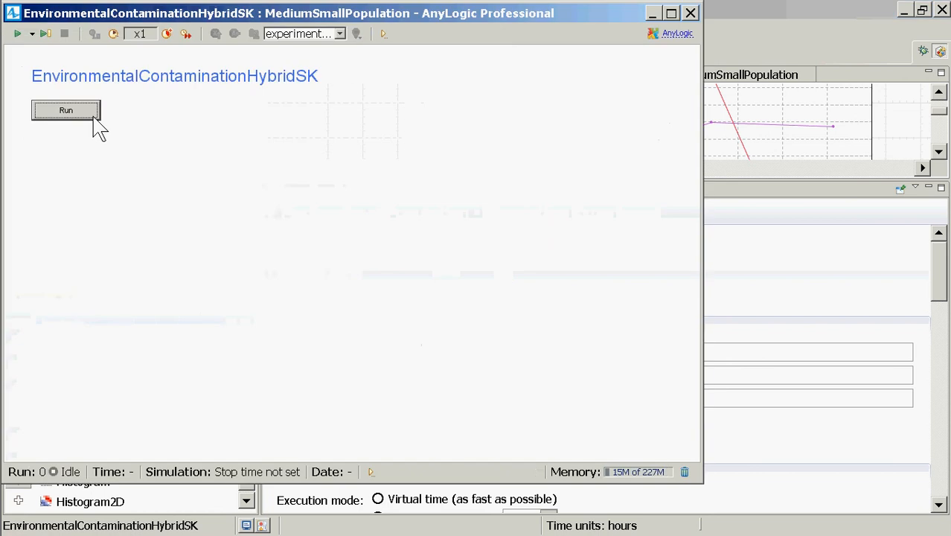
{"action": "left_click", "coordinate": [92, 116]}
{"action": "left_click_drag", "start_coordinate": [271, 100], "coordinate": [394, 387]}
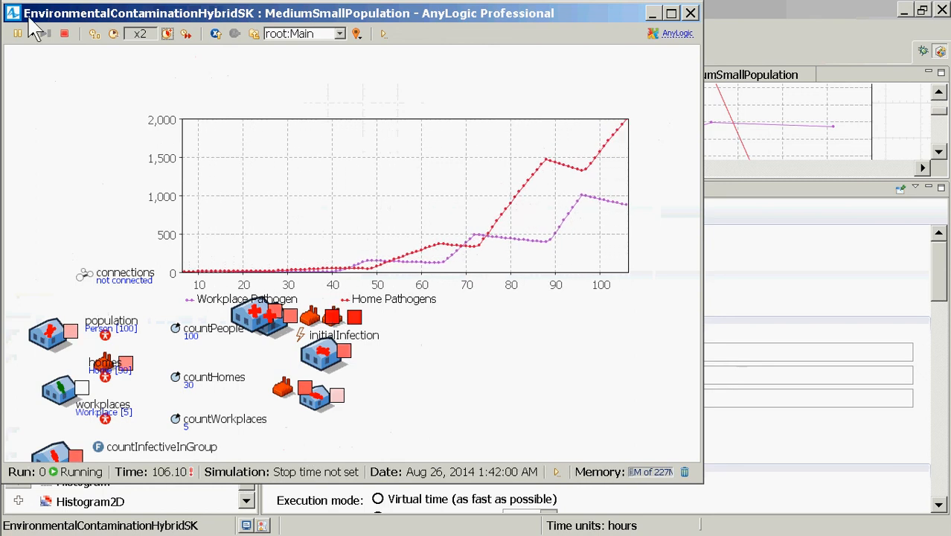
Speed the simulation up to x100, examine the workplace and home pathogen curves, and close the run window
{"action": "left_click", "coordinate": [167, 33]}
{"action": "left_click", "coordinate": [168, 34]}
{"action": "left_click", "coordinate": [168, 34]}
{"action": "left_click", "coordinate": [167, 34]}
{"action": "left_click", "coordinate": [167, 34]}
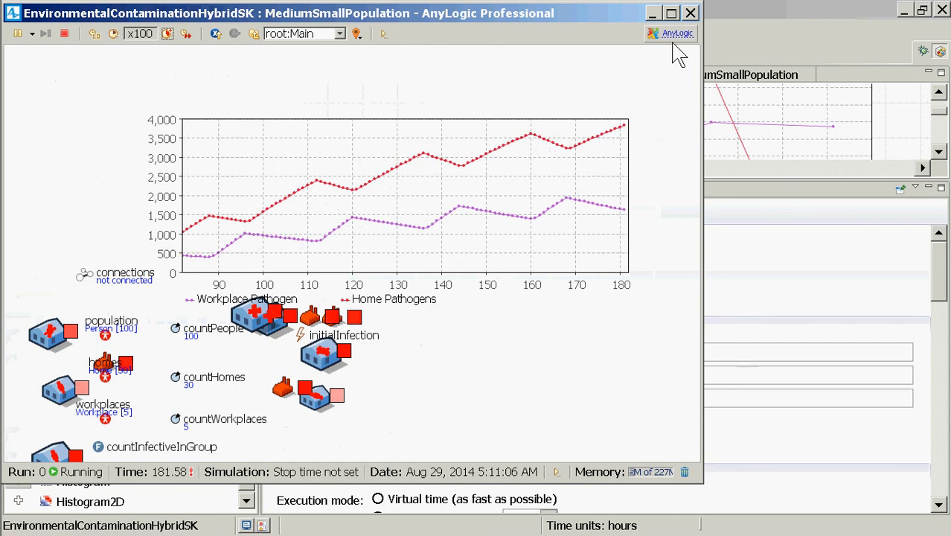
{"action": "left_click", "coordinate": [690, 13]}
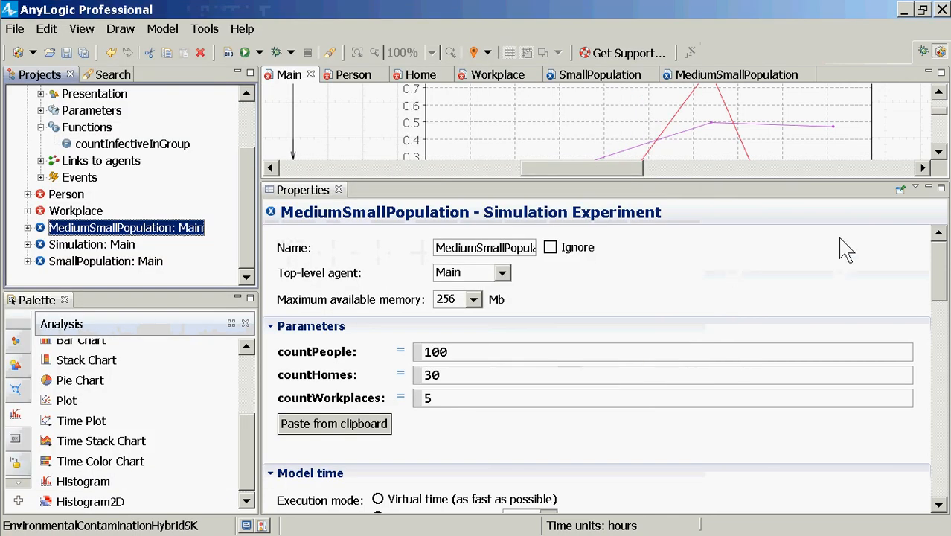
Enlarge the diagram area of Main and show the empty canvas beside the population elements
{"action": "left_click_drag", "start_coordinate": [819, 183], "coordinate": [830, 274]}
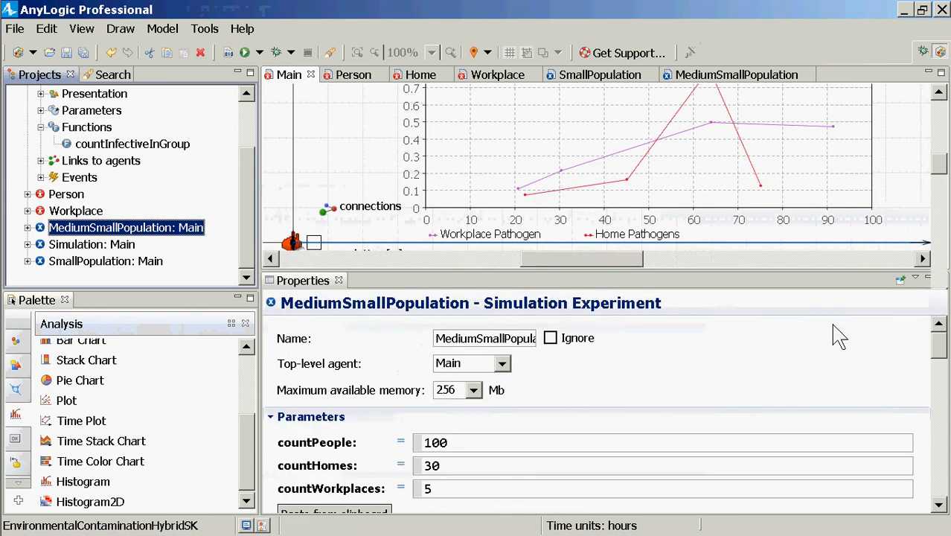
{"action": "left_click_drag", "start_coordinate": [833, 325], "coordinate": [832, 326]}
{"action": "left_click", "coordinate": [586, 315]}
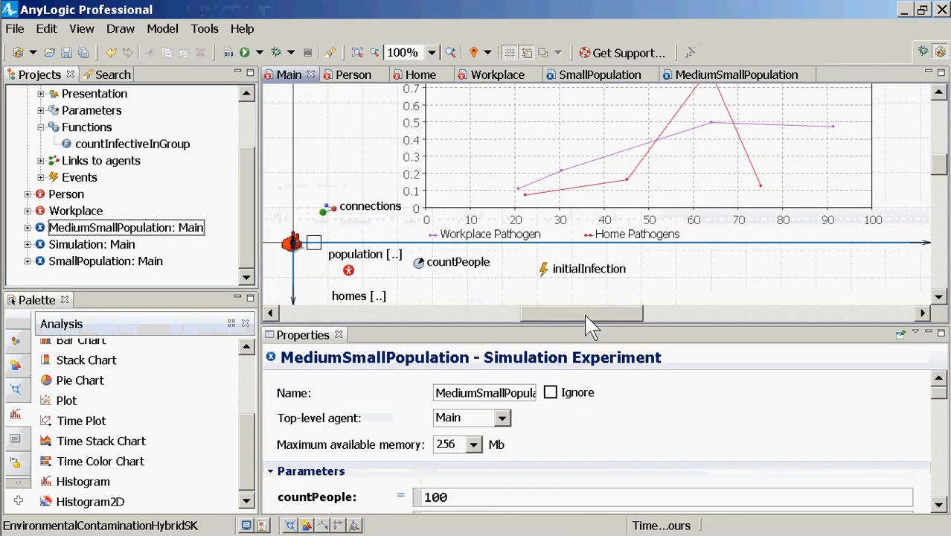
{"action": "left_click_drag", "start_coordinate": [568, 326], "coordinate": [453, 327]}
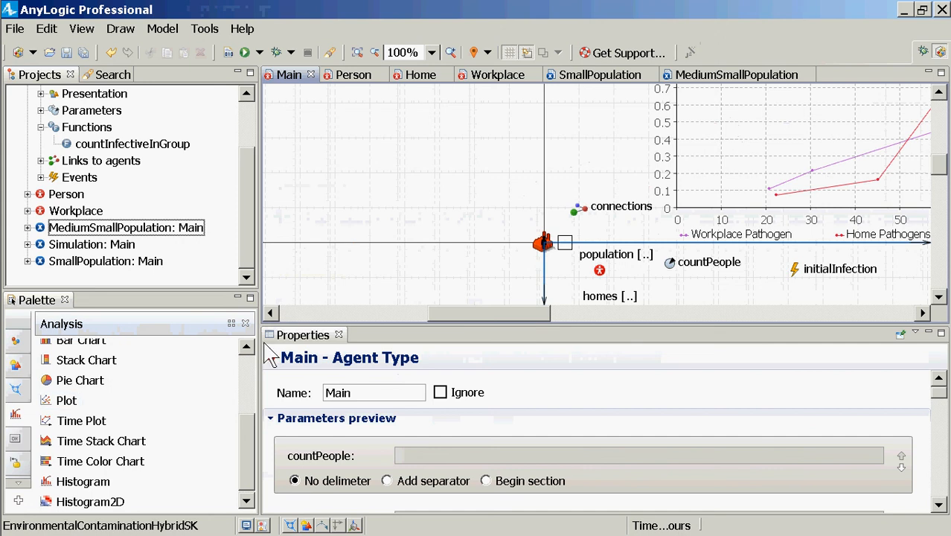
Add a System Dynamics stock named cumulativeInfectionDays in Main above the connections element, just across the vertical axis from the chart
{"action": "left_click", "coordinate": [246, 366]}
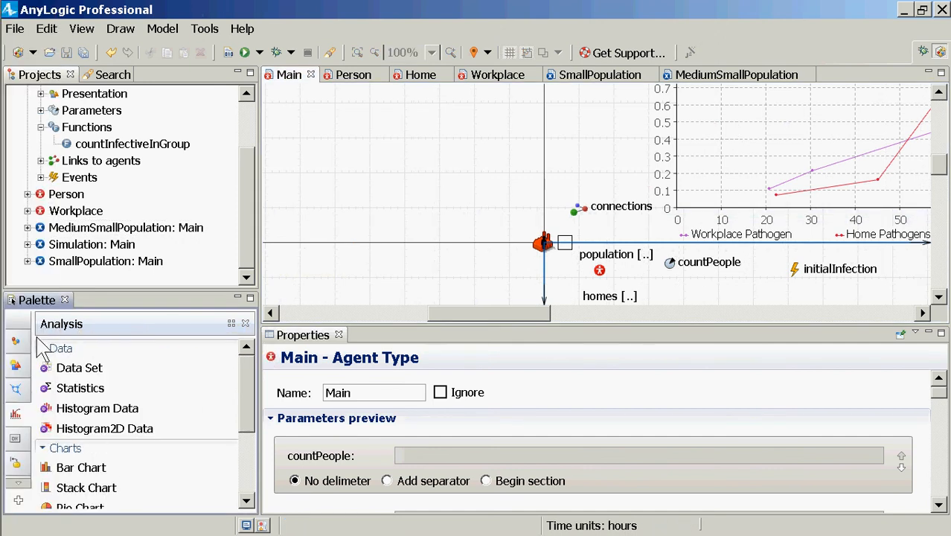
{"action": "left_click", "coordinate": [19, 342]}
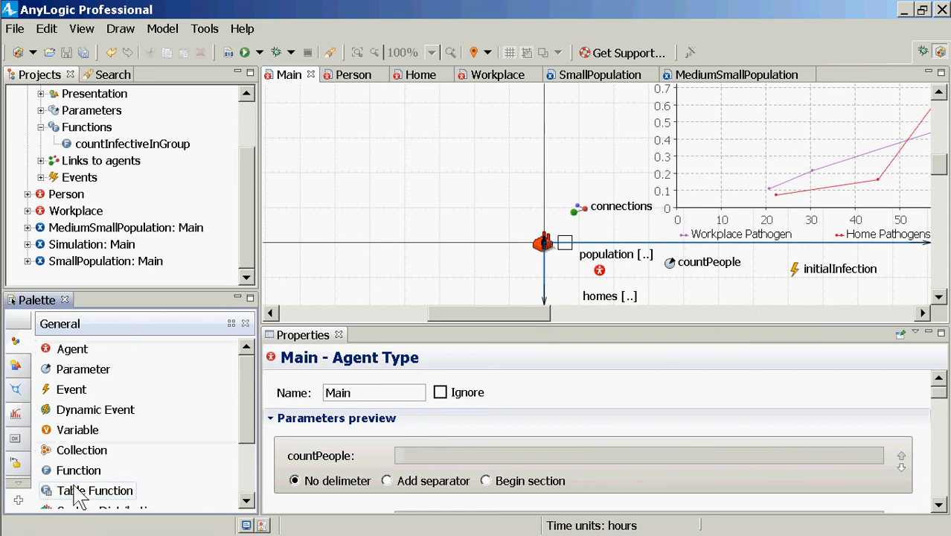
{"action": "left_click_drag", "start_coordinate": [253, 405], "coordinate": [248, 374]}
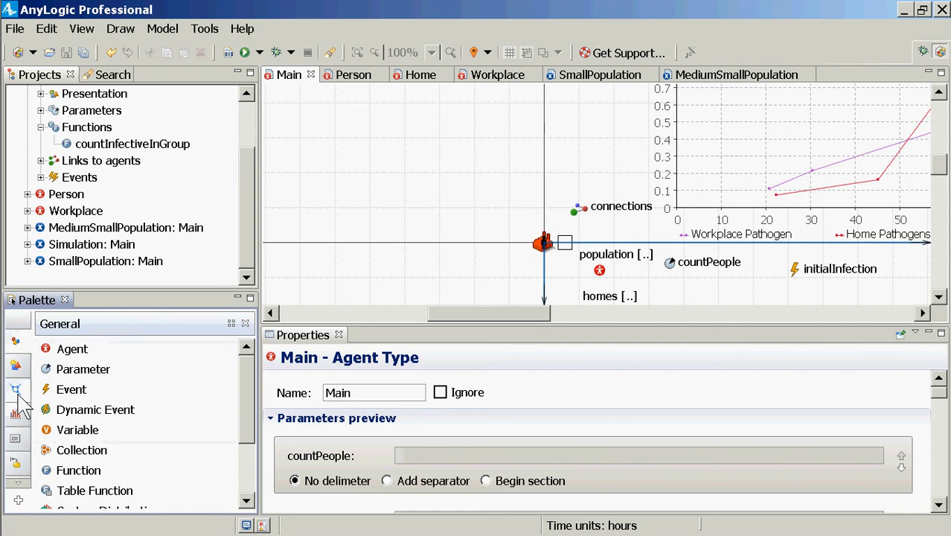
{"action": "left_click", "coordinate": [20, 483]}
{"action": "left_click", "coordinate": [20, 484]}
{"action": "left_click", "coordinate": [20, 483]}
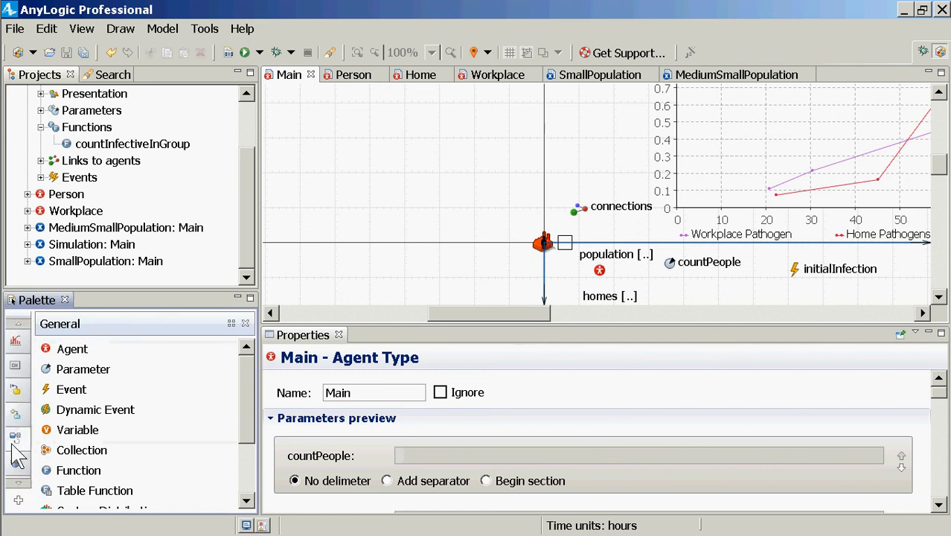
{"action": "left_click", "coordinate": [15, 437]}
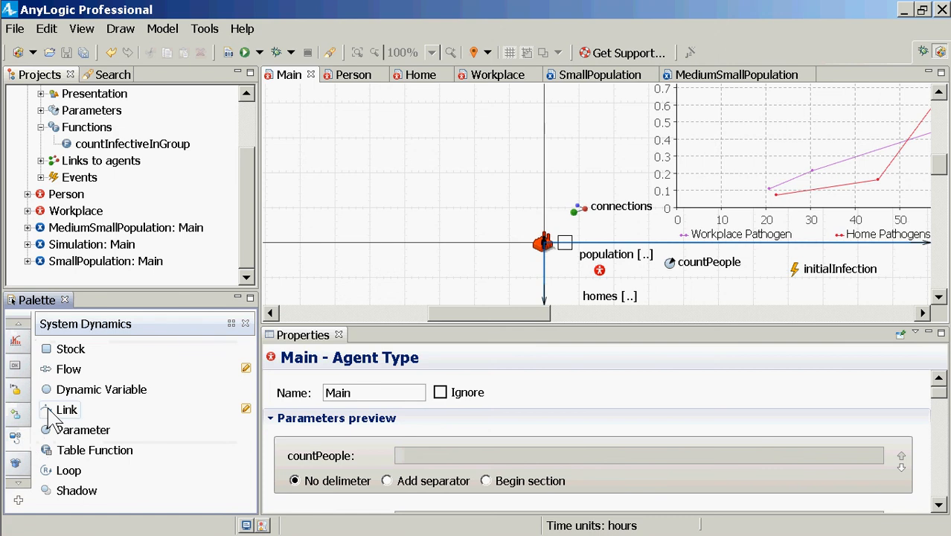
{"action": "left_click_drag", "start_coordinate": [67, 349], "coordinate": [563, 147]}
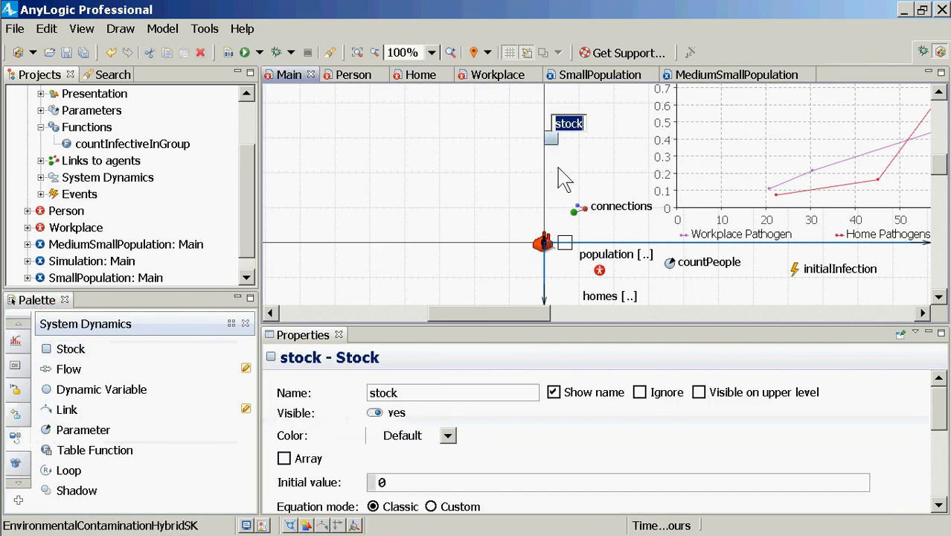
{"action": "type", "text": "cumulative"}
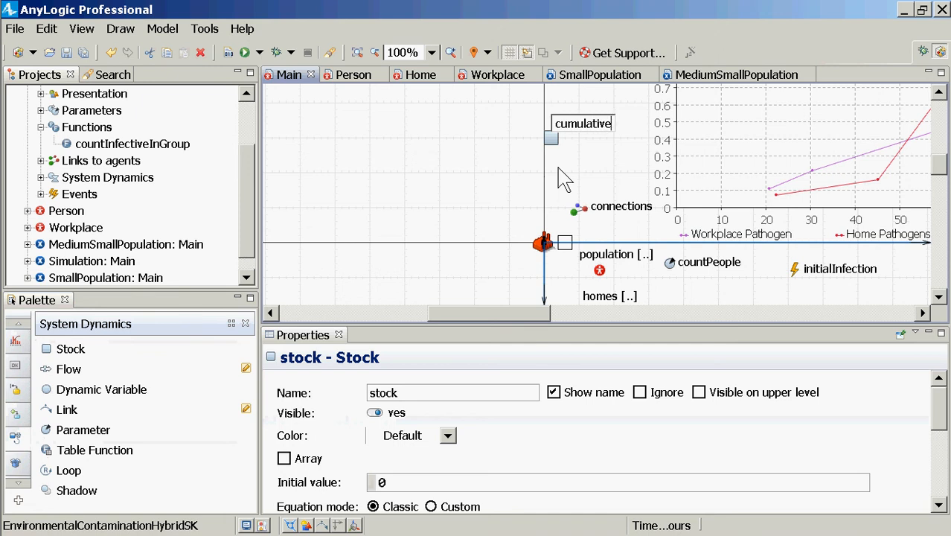
{"action": "type", "text": "Infection"}
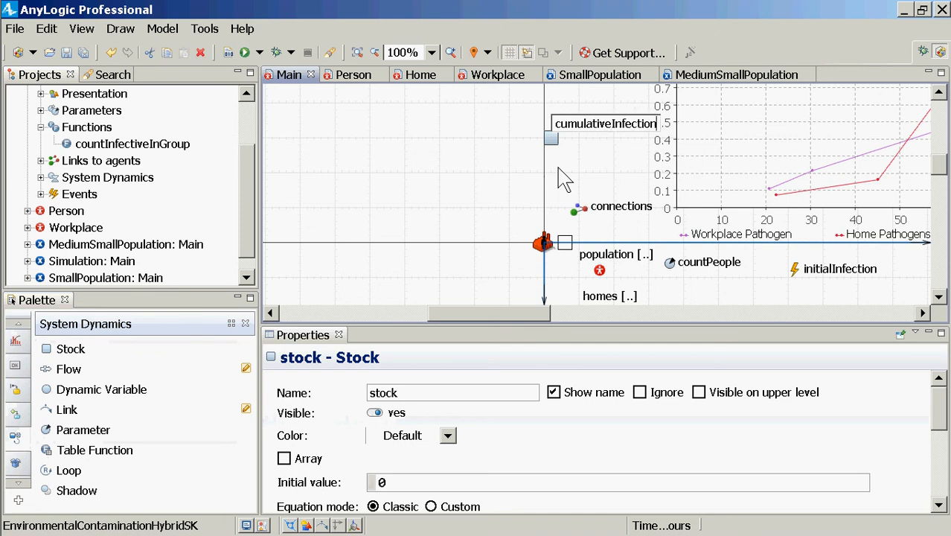
{"action": "type", "text": "Days"}
{"action": "key", "text": "Return"}
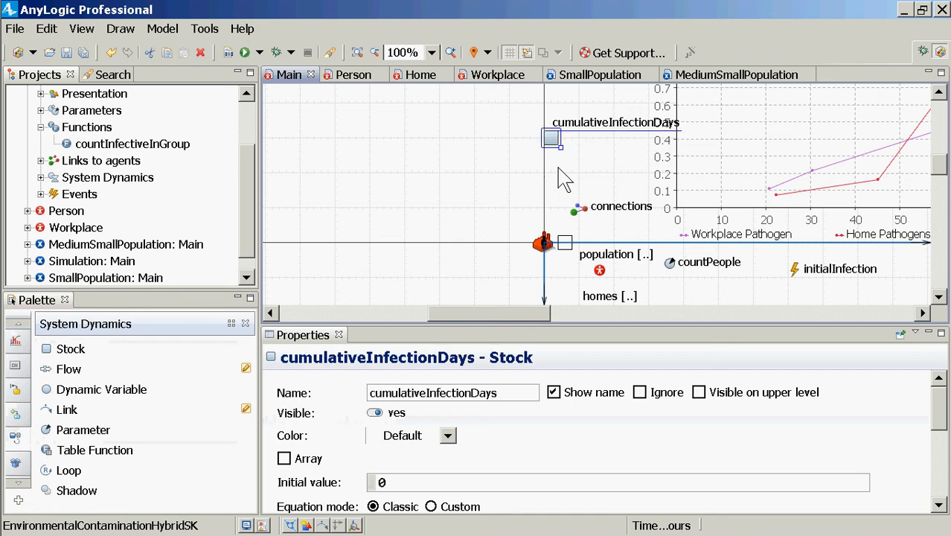
{"action": "left_click_drag", "start_coordinate": [549, 141], "coordinate": [509, 135]}
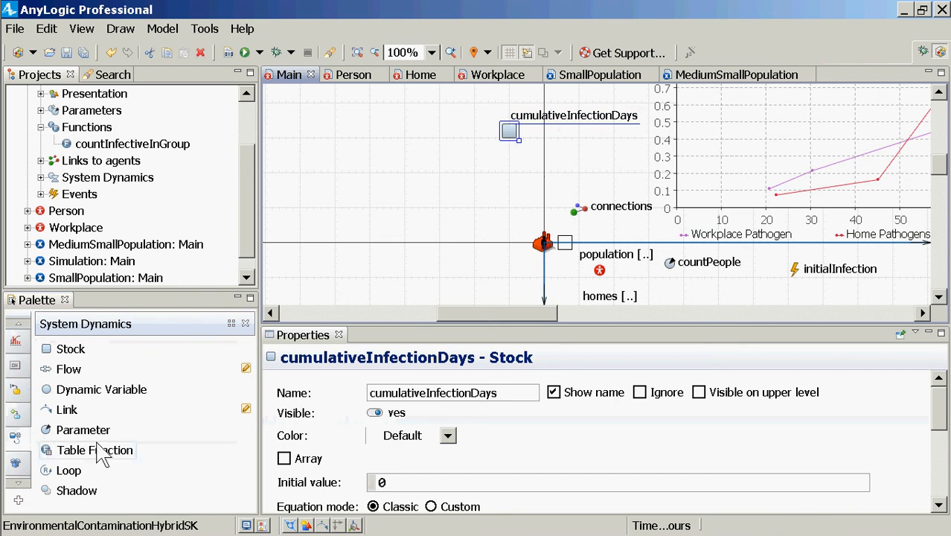
Add a flow named newInfectionDays running into the cumulativeInfectionDays stock, and place its name label beneath the flow
{"action": "left_click_drag", "start_coordinate": [63, 364], "coordinate": [351, 132]}
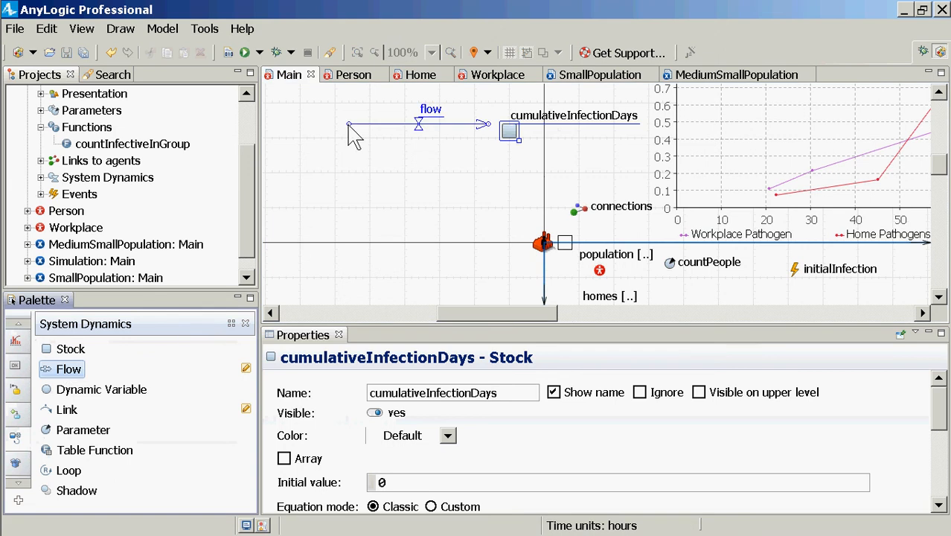
{"action": "left_click", "coordinate": [361, 133]}
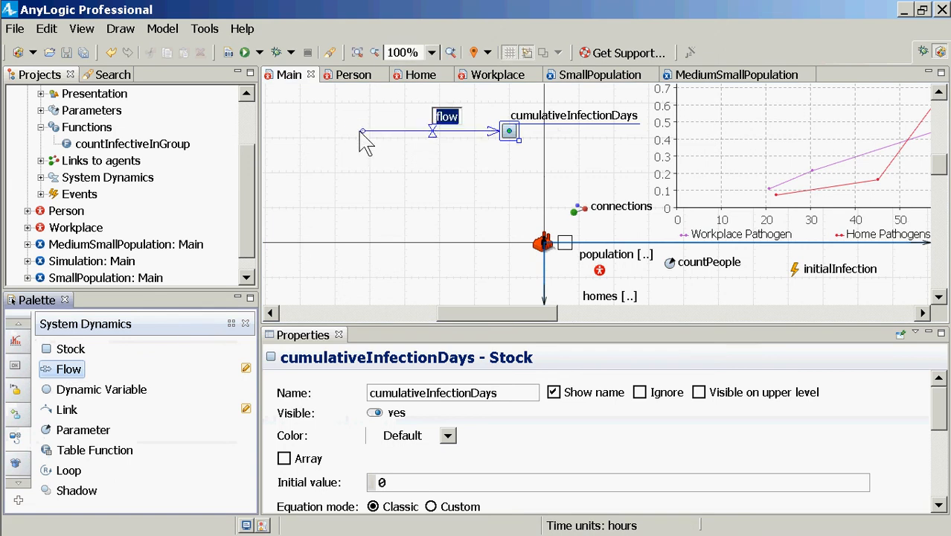
{"action": "type", "text": "new"}
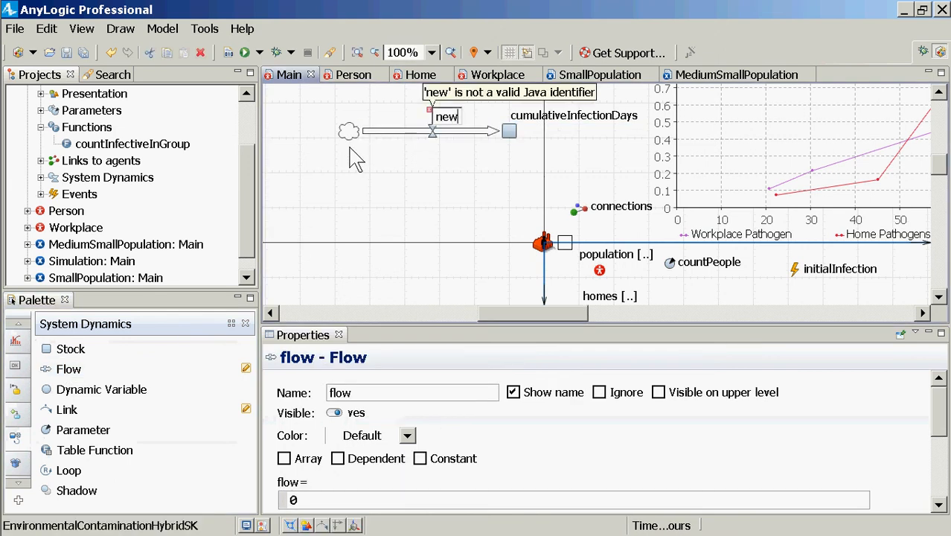
{"action": "type", "text": "InfectionDays"}
{"action": "key", "text": "Return"}
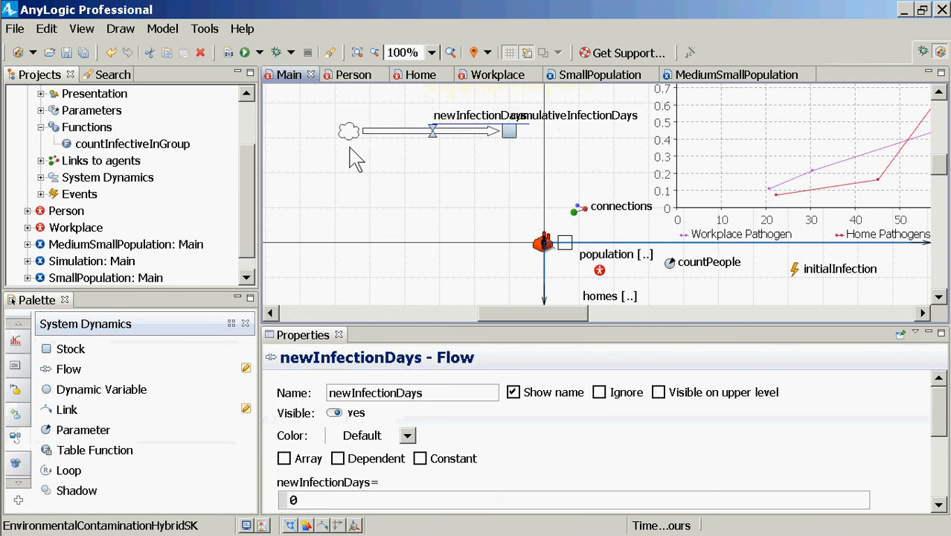
{"action": "left_click_drag", "start_coordinate": [469, 119], "coordinate": [414, 150]}
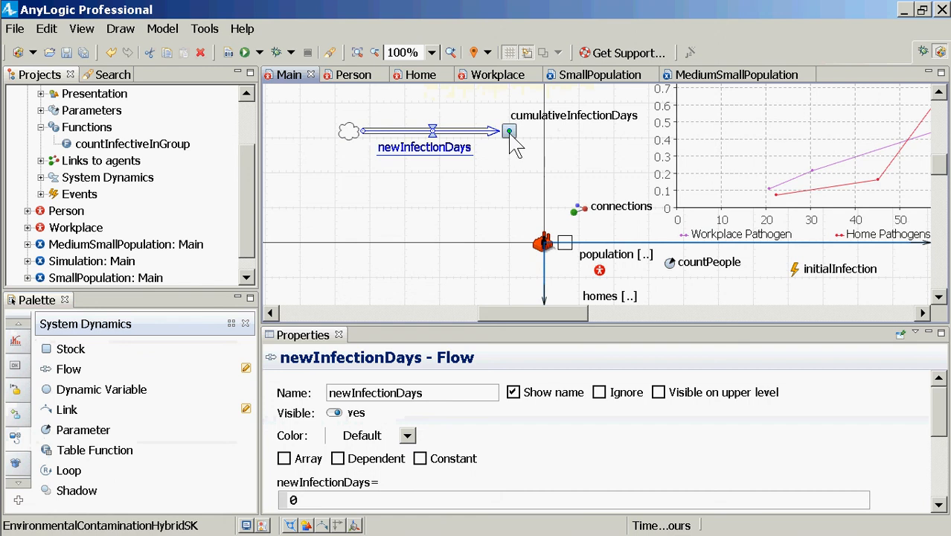
Replace the newInfectionDays flow's expression with this.population
{"action": "left_click", "coordinate": [512, 138]}
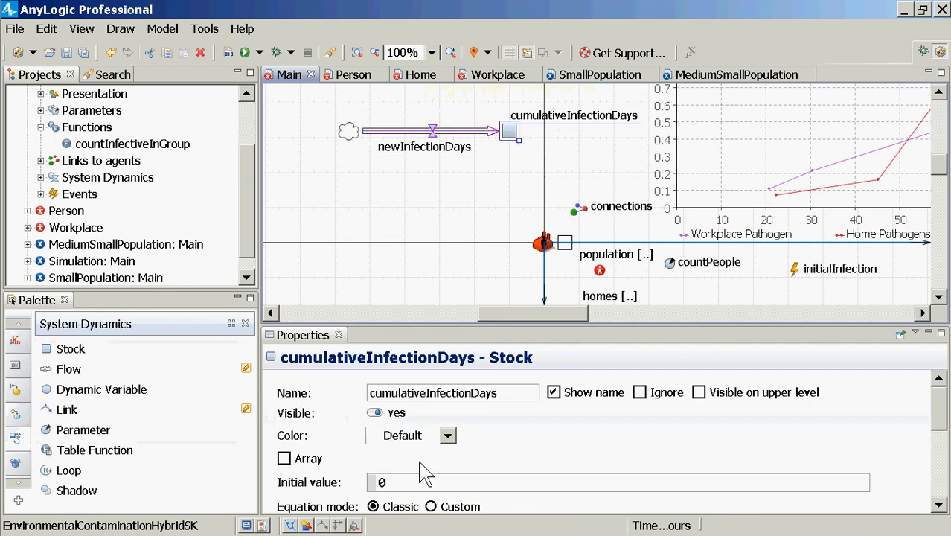
{"action": "left_click", "coordinate": [425, 484]}
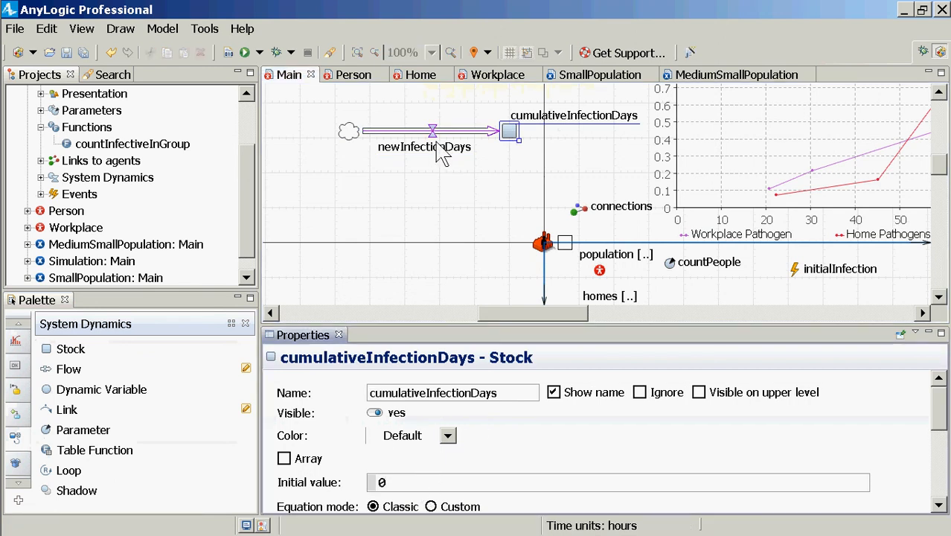
{"action": "left_click", "coordinate": [439, 146]}
{"action": "left_click", "coordinate": [439, 146]}
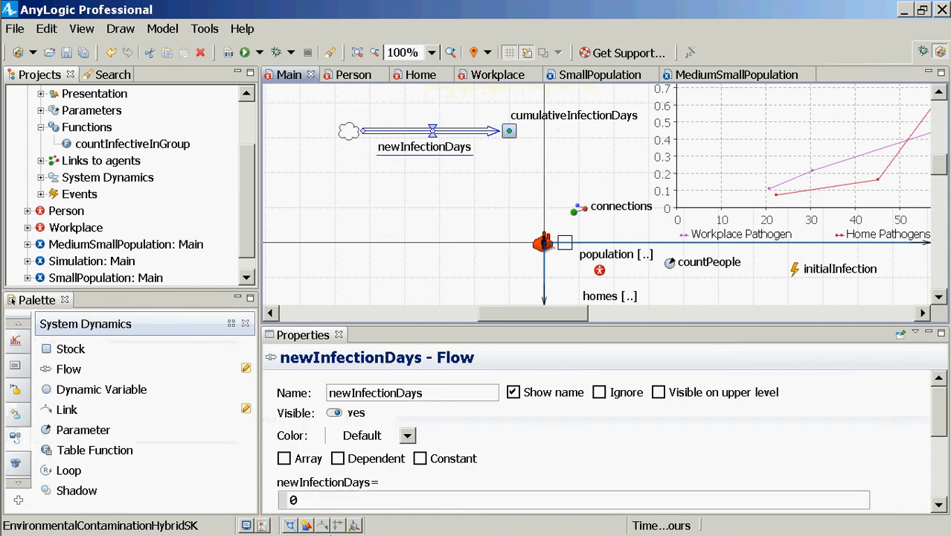
{"action": "left_click", "coordinate": [357, 504]}
{"action": "scroll", "coordinate": [357, 504], "scroll_direction": "down", "scroll_amount": 3}
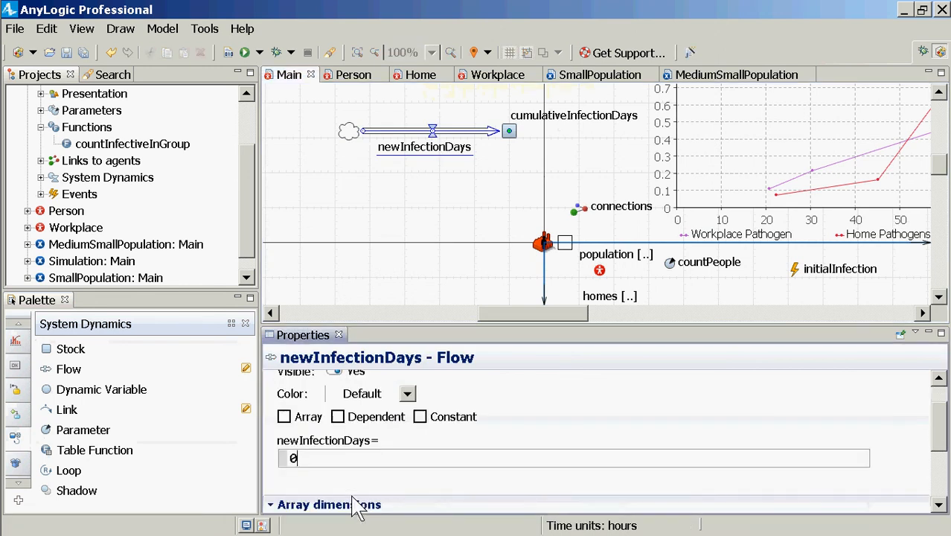
{"action": "scroll", "coordinate": [357, 504], "scroll_direction": "up", "scroll_amount": 1}
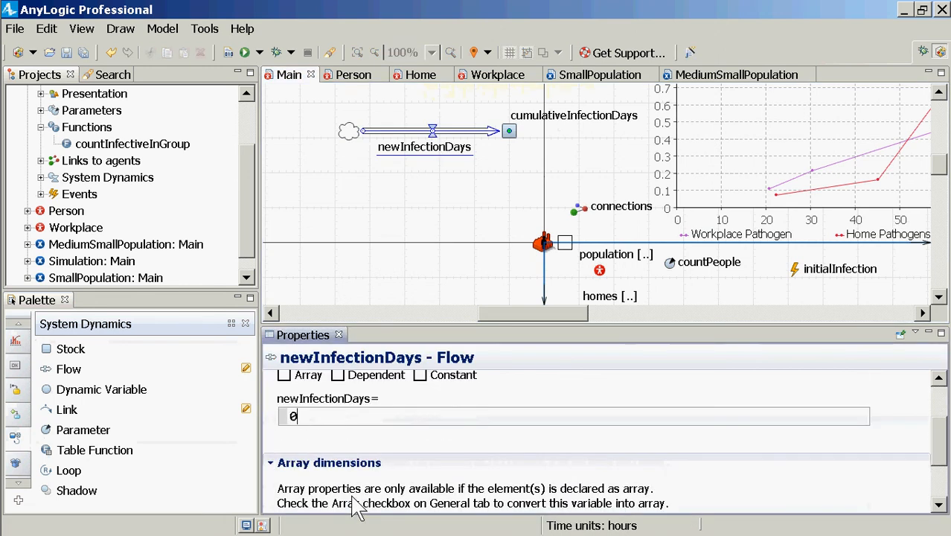
{"action": "key", "text": "BackSpace"}
{"action": "type", "text": "popul"}
{"action": "key", "text": "BackSpace"}
{"action": "key", "text": "BackSpace"}
{"action": "key", "text": "BackSpace"}
{"action": "key", "text": "BackSpace"}
{"action": "key", "text": "BackSpace"}
{"action": "type", "text": "this.popula"}
{"action": "key", "text": "BackSpace"}
{"action": "key", "text": "BackSpace"}
{"action": "key", "text": "BackSpace"}
{"action": "key", "text": "BackSpace"}
{"action": "key", "text": "BackSpace"}
{"action": "key", "text": "BackSpace"}
{"action": "key", "text": "BackSpace"}
{"action": "key", "text": "BackSpace"}
{"action": "key", "text": "BackSpace"}
{"action": "key", "text": "BackSpace"}
{"action": "key", "text": "BackSpace"}
{"action": "type", "text": "this.pop"}
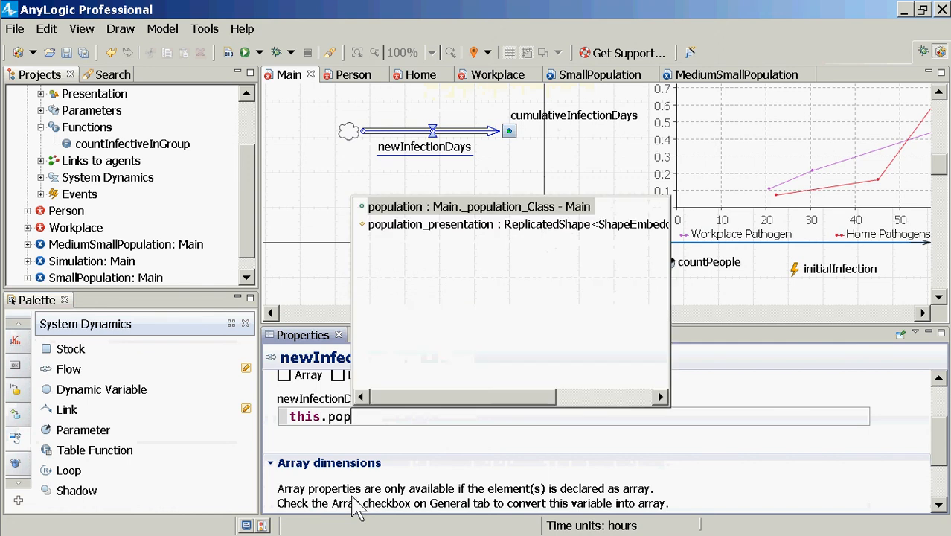
{"action": "key", "text": "Down"}
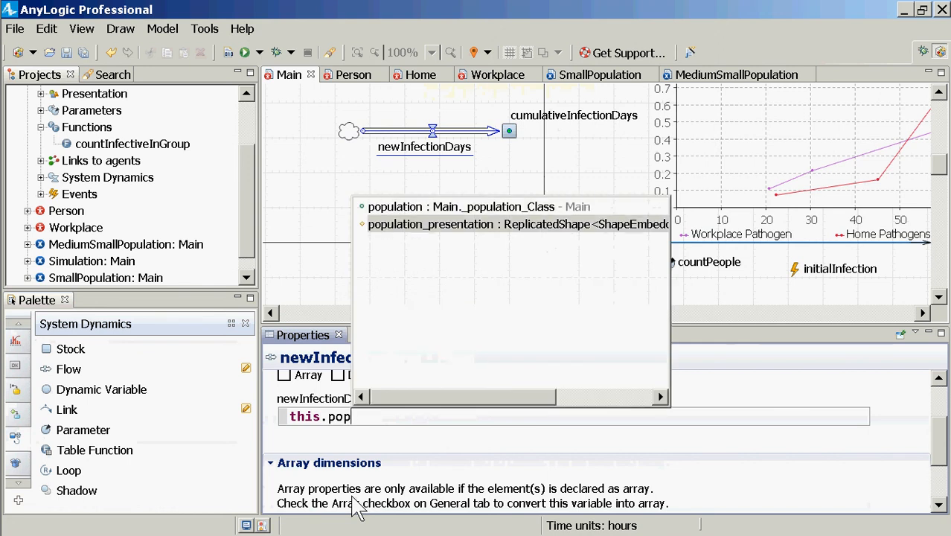
{"action": "key", "text": "Up"}
{"action": "key", "text": "Return"}
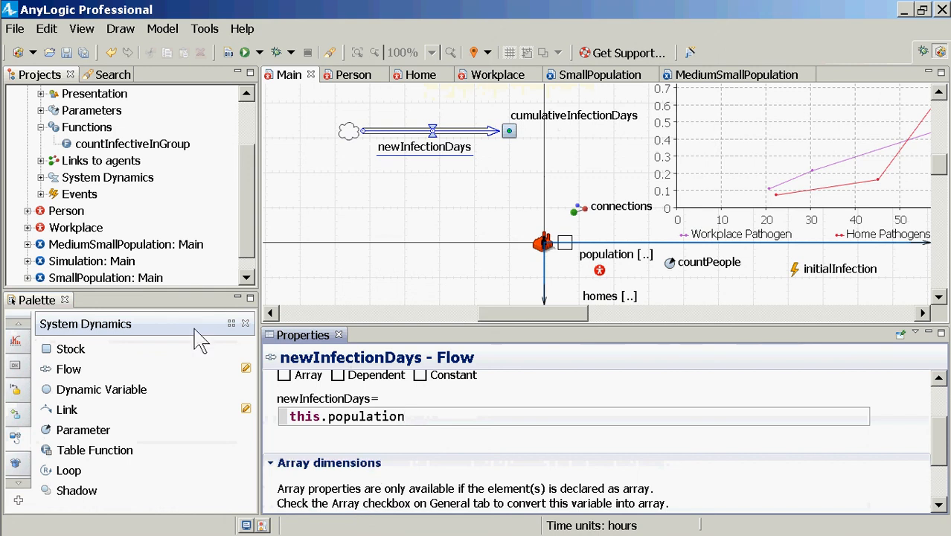
{"action": "left_click_drag", "start_coordinate": [404, 417], "coordinate": [287, 417]}
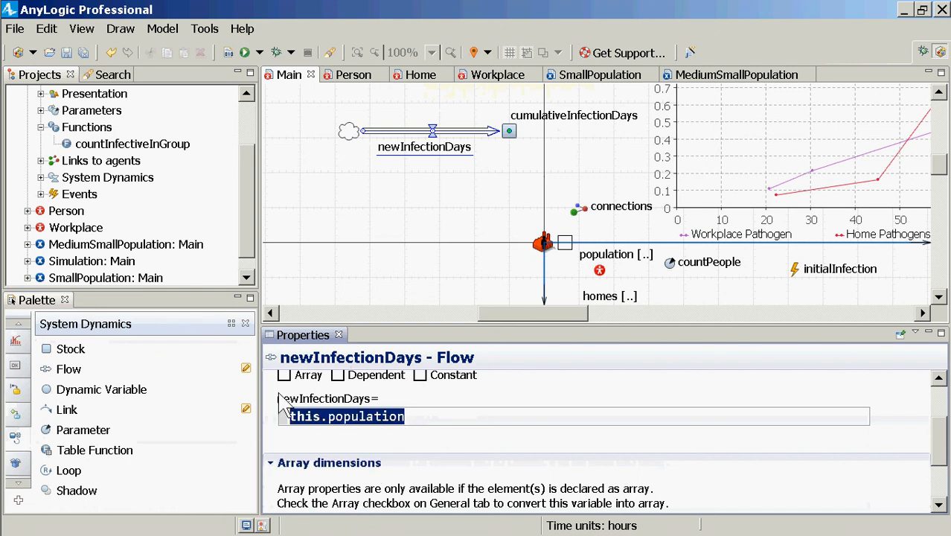
{"action": "key", "text": "Delete"}
{"action": "key", "text": "ctrl+z"}
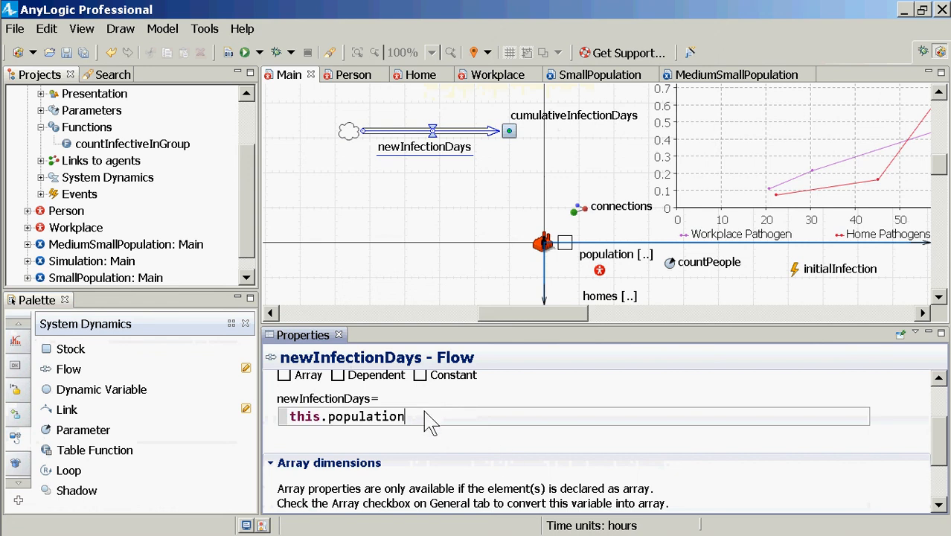
Extend the newInfectionDays expression to this.population.countShedding()
{"action": "type", "text": ".cou"}
{"action": "key", "text": "ctrl+space"}
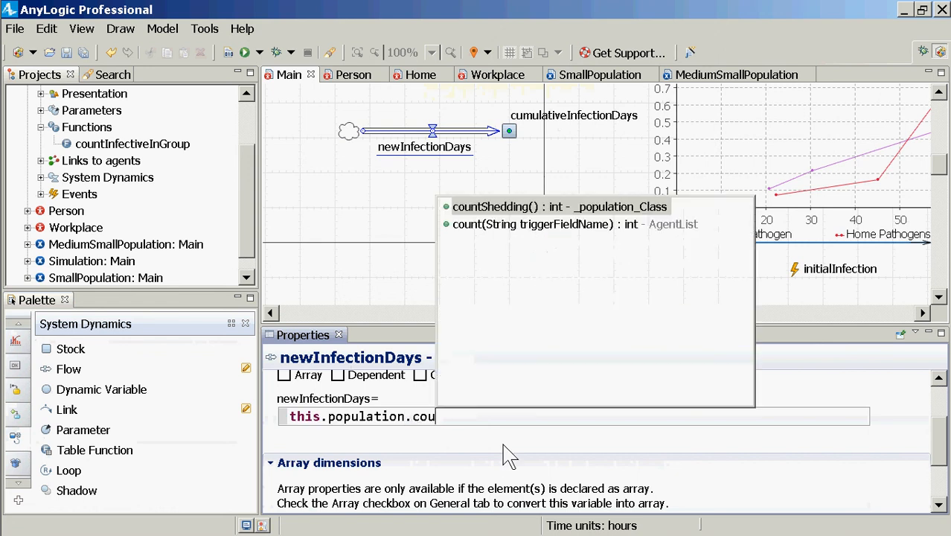
{"action": "key", "text": "Return"}
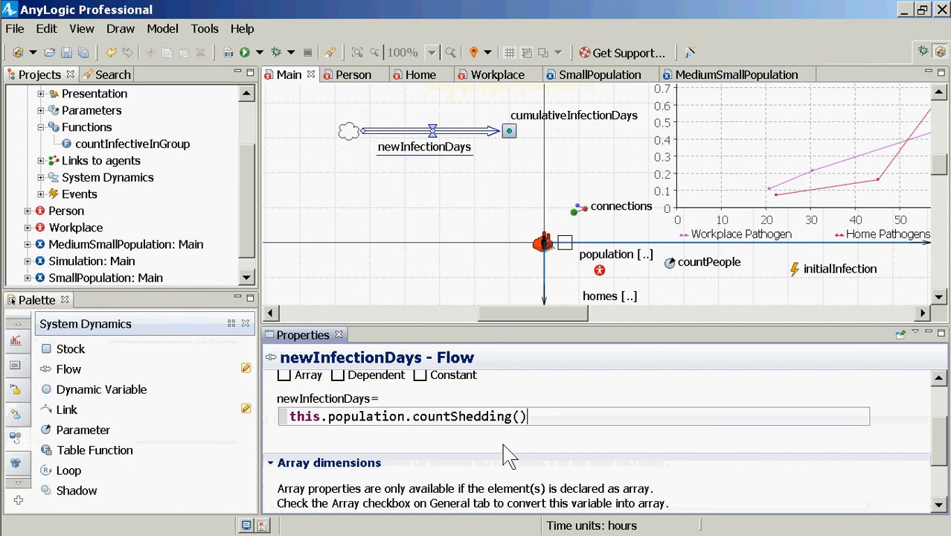
{"action": "type", "text": "/"}
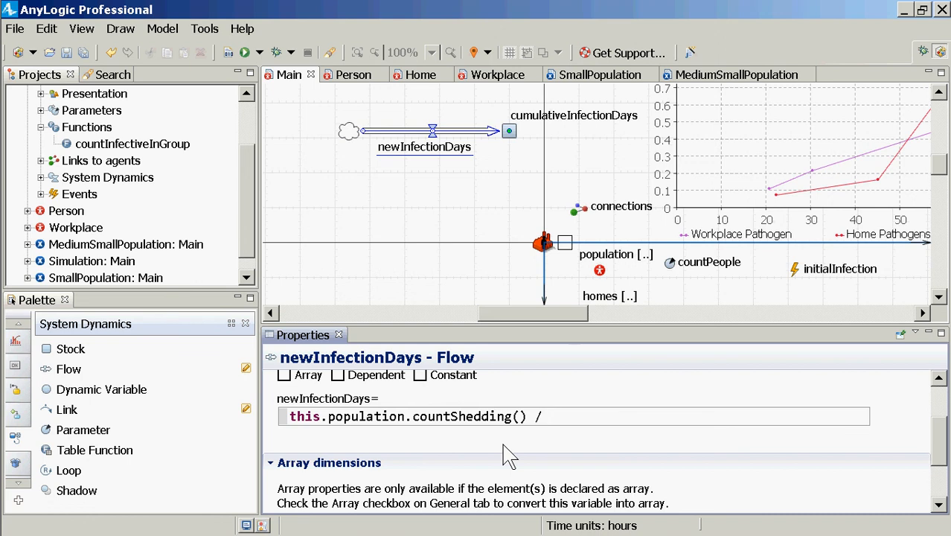
{"action": "key", "text": "BackSpace"}
{"action": "type", "text": "* ("}
{"action": "key", "text": "shift+Right"}
{"action": "key", "text": "Delete"}
{"action": "key", "text": "BackSpace"}
{"action": "key", "text": "BackSpace"}
{"action": "key", "text": "BackSpace"}
{"action": "type", "text": "/ 24.0"}
{"action": "key", "text": "ctrl+shift+Left"}
{"action": "key", "text": "ctrl+shift+Left"}
{"action": "key", "text": "ctrl+shift+Right"}
{"action": "type", "text": "("}
Multiply countShedding() in the newInfectionDays expression by (hour()/day())
{"action": "key", "text": "BackSpace"}
{"action": "key", "text": "BackSpace"}
{"action": "key", "text": "BackSpace"}
{"action": "type", "text": "* ("}
{"action": "type", "text": "Ho"}
{"action": "key", "text": "BackSpace"}
{"action": "key", "text": "BackSpace"}
{"action": "type", "text": "Ho"}
{"action": "key", "text": "BackSpace"}
{"action": "key", "text": "BackSpace"}
{"action": "type", "text": "hour()/day("}
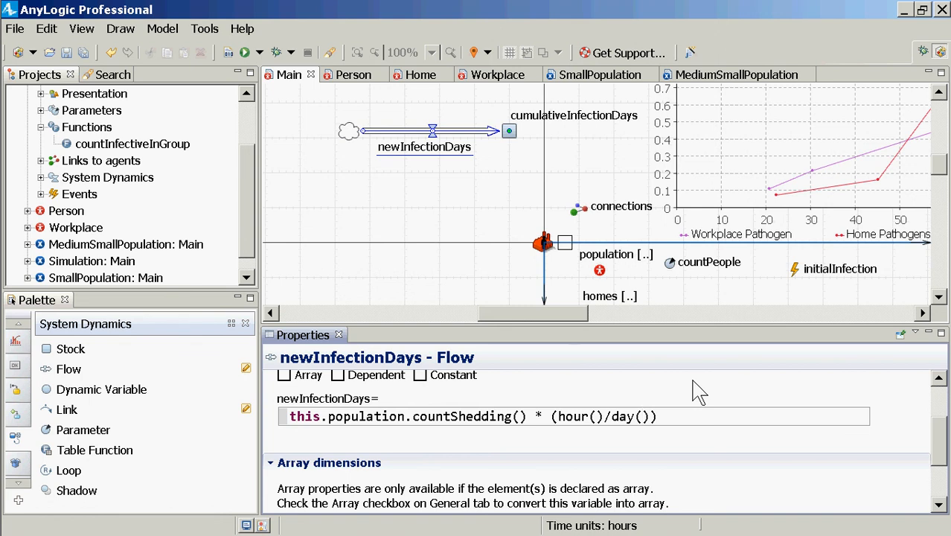
Change the multiplication before (hour()/day()) in the newInfectionDays expression to a division
{"action": "key", "text": "Right"}
{"action": "key", "text": "Left"}
{"action": "key", "text": "Left"}
{"action": "key", "text": "Left"}
{"action": "key", "text": "Left"}
{"action": "key", "text": "Left"}
{"action": "key", "text": "Left"}
{"action": "key", "text": "Left"}
{"action": "key", "text": "Left"}
{"action": "key", "text": "Left"}
{"action": "key", "text": "Left"}
{"action": "key", "text": "Left"}
{"action": "key", "text": "Left"}
{"action": "key", "text": "Left"}
{"action": "key", "text": "Left"}
{"action": "key", "text": "Right"}
{"action": "key", "text": "shift+Right"}
{"action": "key", "text": "shift+Right"}
{"action": "key", "text": "shift+Right"}
{"action": "key", "text": "shift+Right"}
{"action": "key", "text": "shift+Right"}
{"action": "key", "text": "Left"}
{"action": "key", "text": "Left"}
{"action": "key", "text": "Left"}
{"action": "key", "text": "BackSpace"}
{"action": "type", "text": "/"}
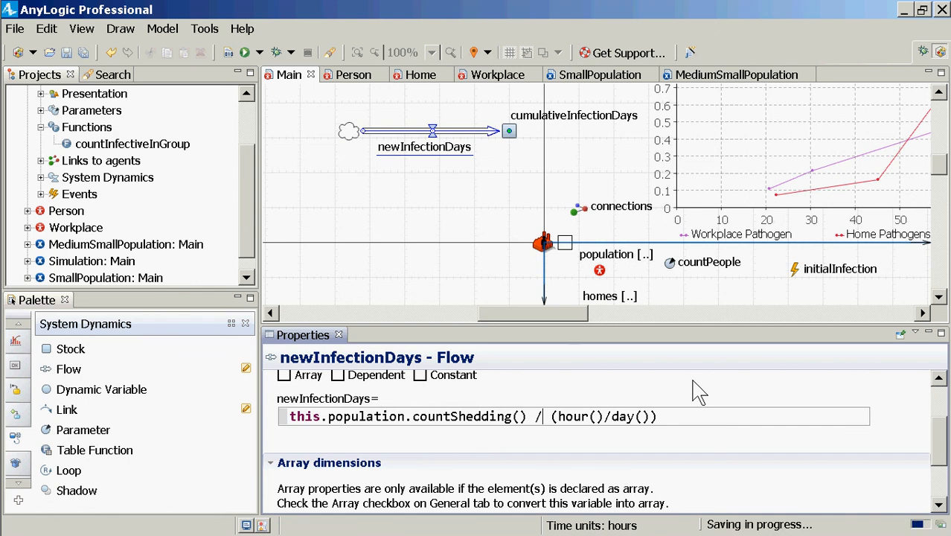
Save and build the model, and review the definitions of the cumulativeInfectionDays stock and the newInfectionDays flow
{"action": "left_click", "coordinate": [228, 52]}
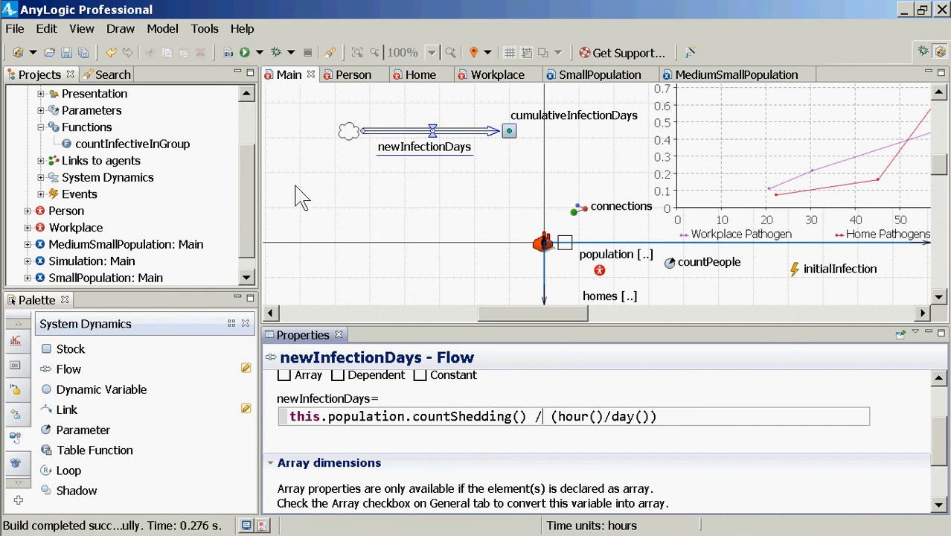
{"action": "left_click", "coordinate": [510, 144]}
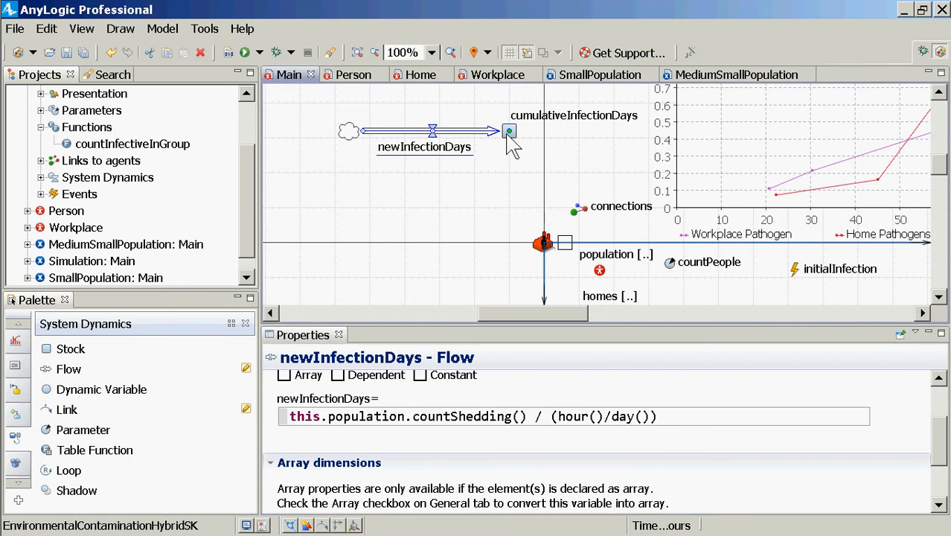
{"action": "left_click", "coordinate": [510, 132]}
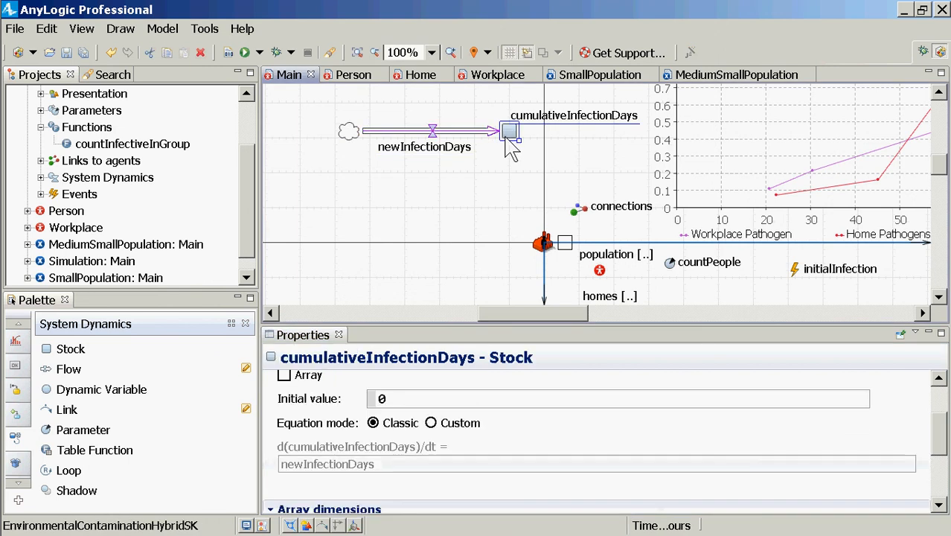
{"action": "left_click", "coordinate": [431, 138]}
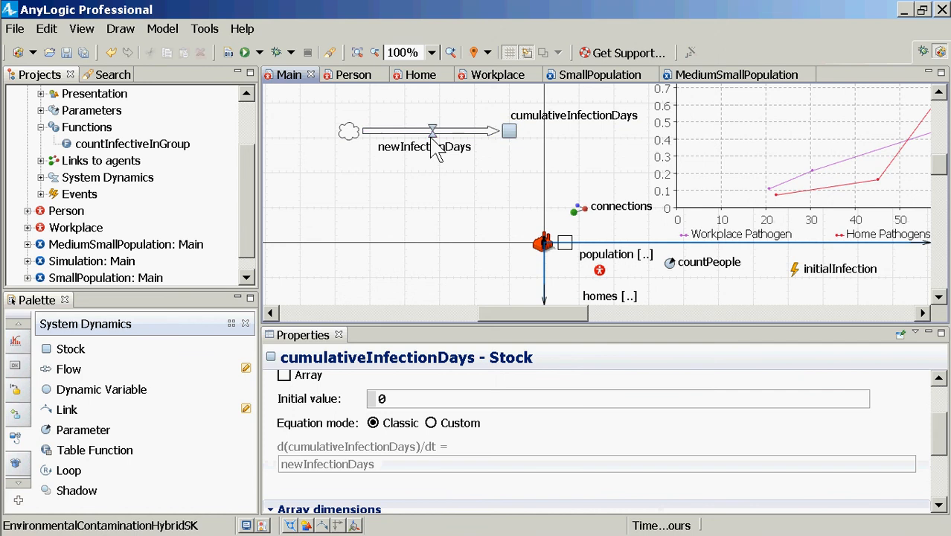
{"action": "left_click", "coordinate": [433, 134]}
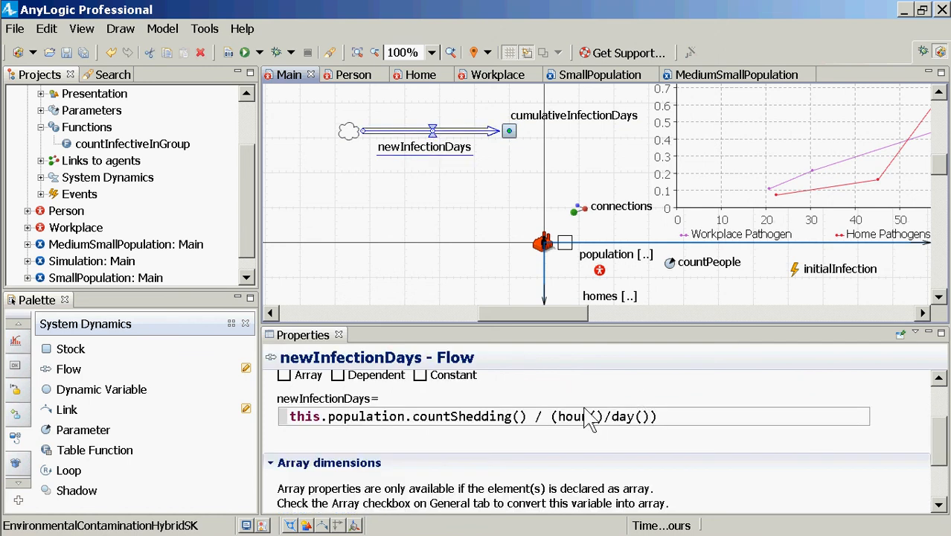
Rename the cumulativeInfectionDays stock to cumulativeInfectionHours
{"action": "left_click", "coordinate": [551, 418]}
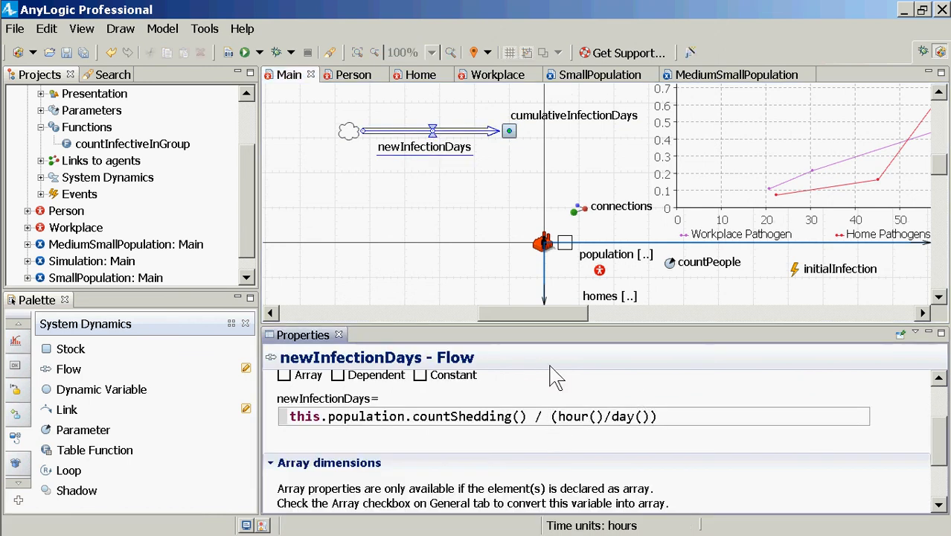
{"action": "left_click", "coordinate": [509, 134]}
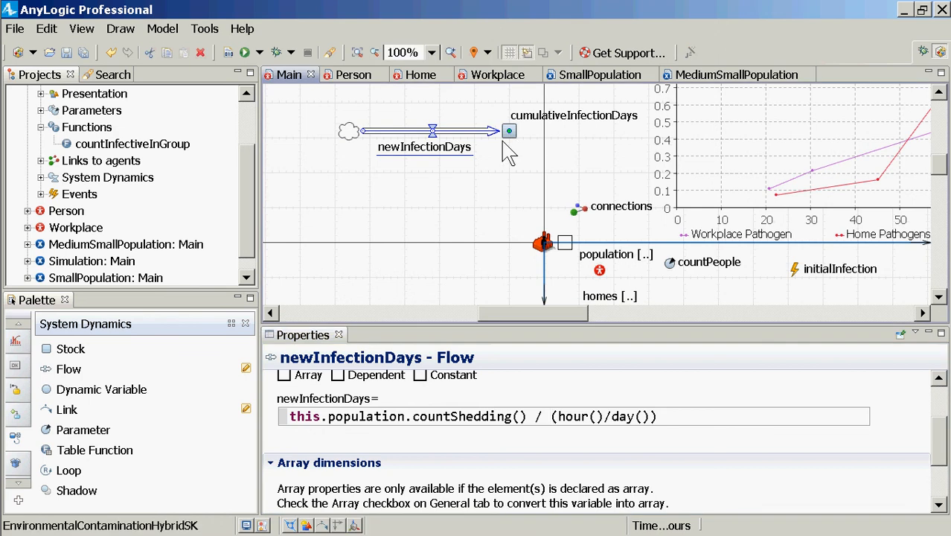
{"action": "scroll", "coordinate": [483, 413], "scroll_direction": "up", "scroll_amount": 2}
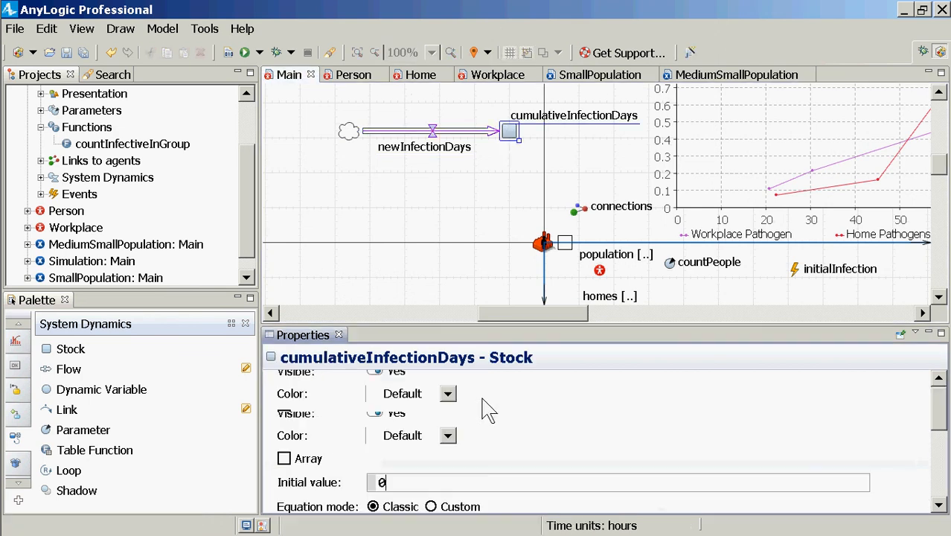
{"action": "left_click_drag", "start_coordinate": [471, 392], "coordinate": [497, 393]}
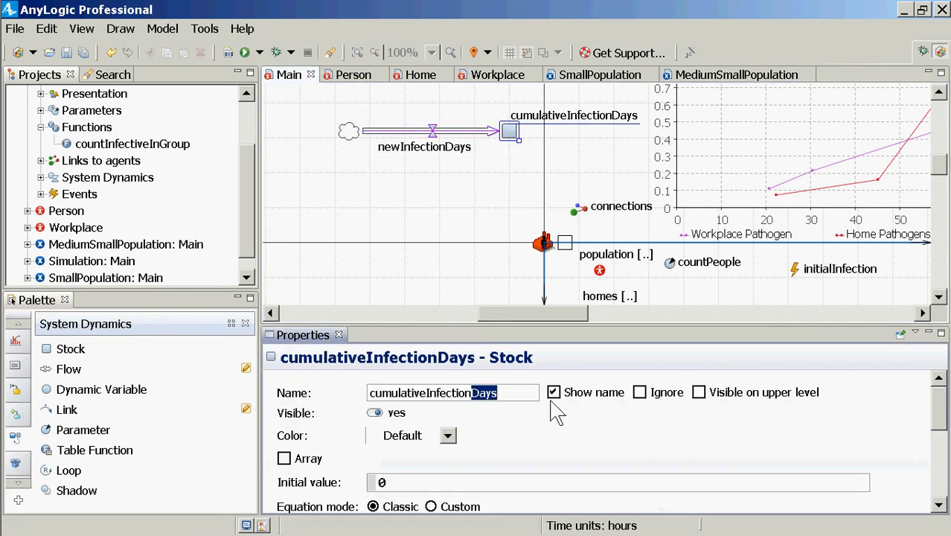
{"action": "type", "text": "Ou"}
{"action": "key", "text": "BackSpace"}
{"action": "key", "text": "BackSpace"}
{"action": "type", "text": "Hours"}
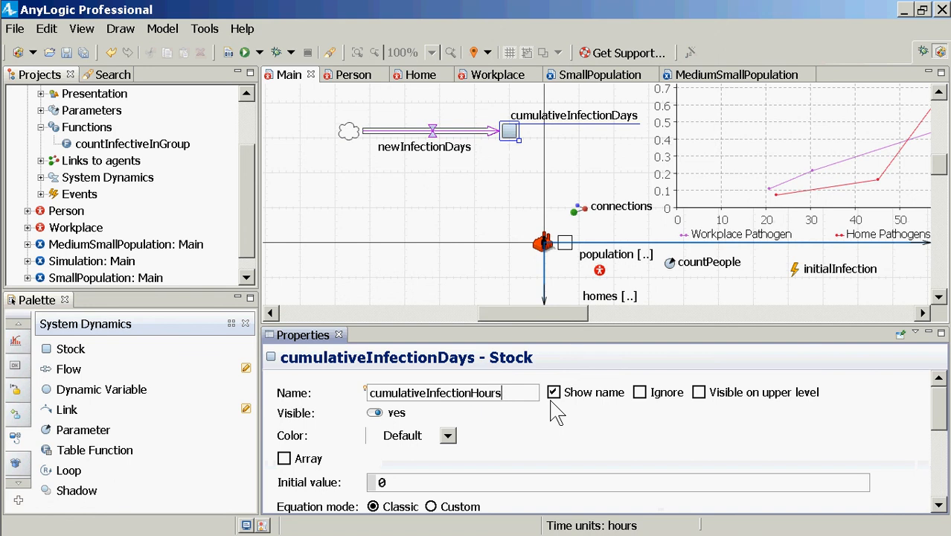
Rename the newInfectionDays flow to newInfectionHours
{"action": "left_click", "coordinate": [438, 146]}
{"action": "left_click", "coordinate": [444, 393]}
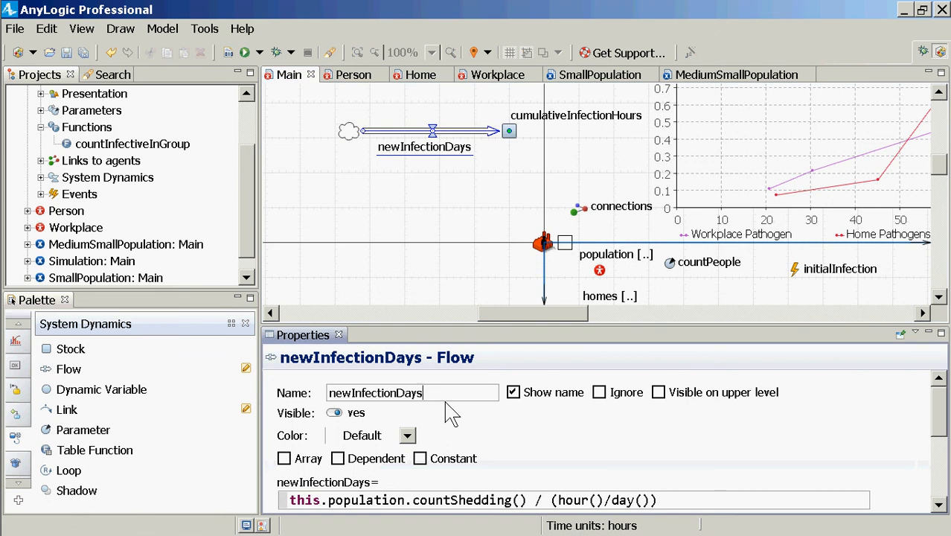
{"action": "key", "text": "BackSpace"}
{"action": "key", "text": "BackSpace"}
{"action": "key", "text": "BackSpace"}
{"action": "key", "text": "BackSpace"}
{"action": "type", "text": "Hours"}
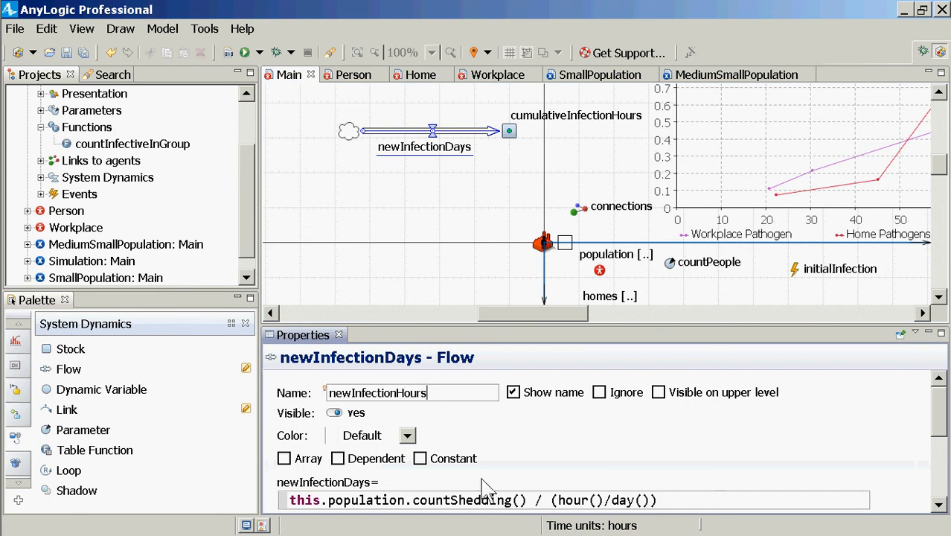
Remove the division by (hour()/day()) from the newInfectionHours expression, leaving this.population.countShedding(), and save the model
{"action": "left_click_drag", "start_coordinate": [526, 500], "coordinate": [690, 501]}
{"action": "key", "text": "BackSpace"}
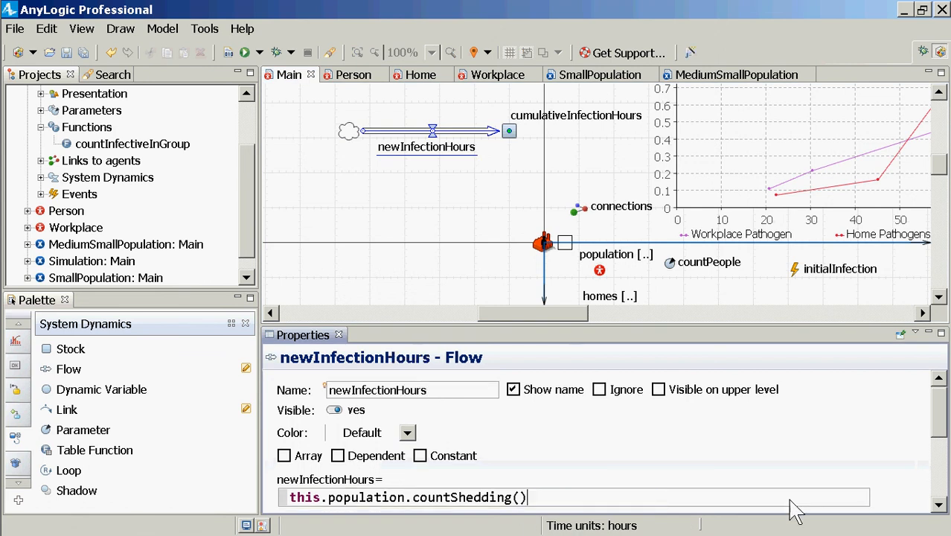
{"action": "key", "text": "ctrl+s"}
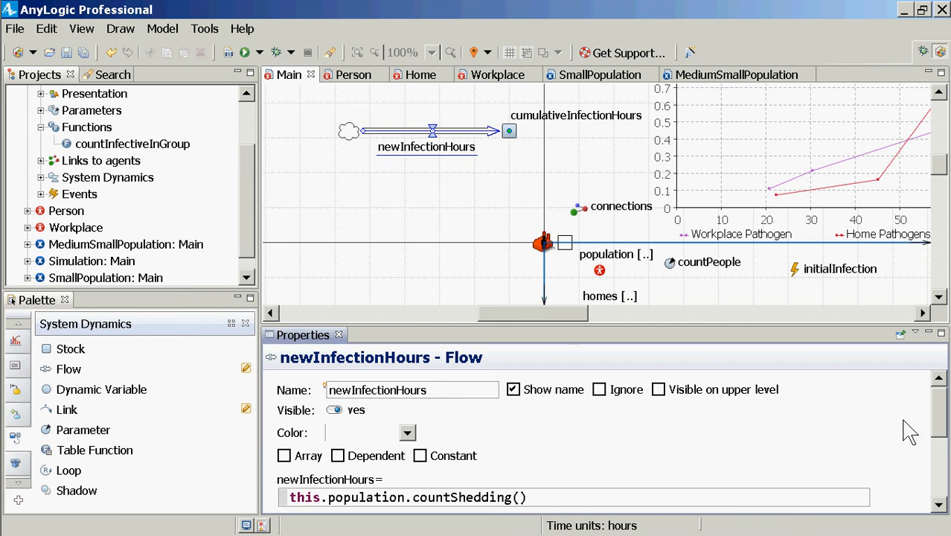
{"action": "left_click", "coordinate": [938, 91]}
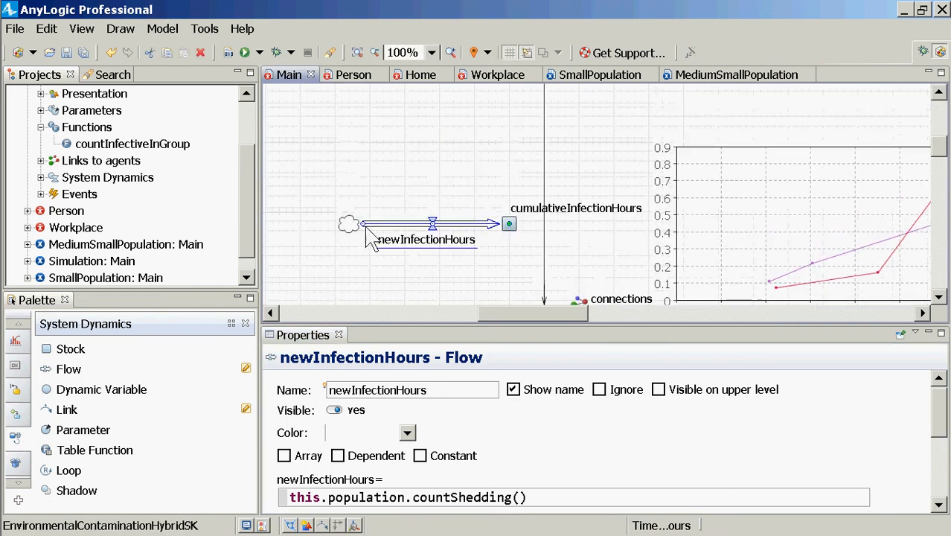
{"action": "key", "text": "ctrl+s"}
Run the MediumSmallPopulation experiment and bring the cumulativeInfectionHours stock and the pathogen chart into view
{"action": "left_click", "coordinate": [251, 276]}
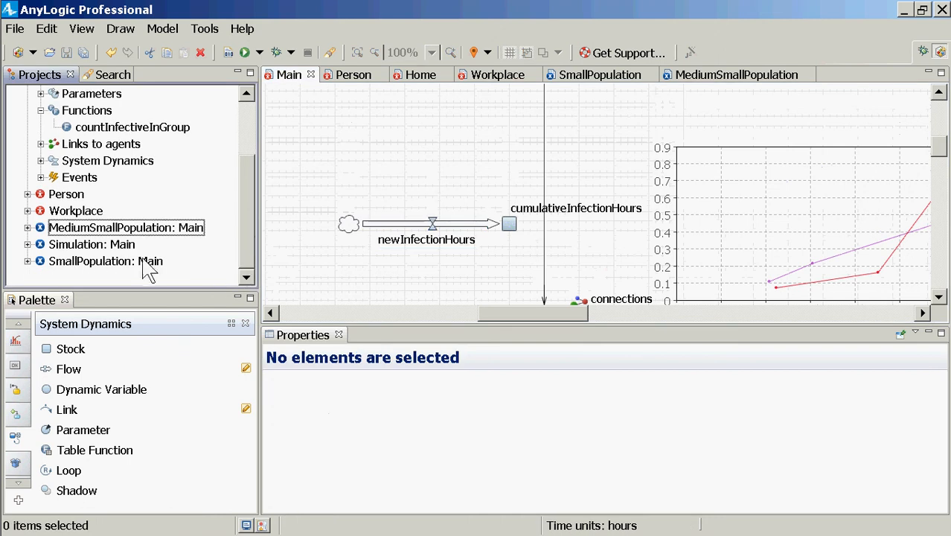
{"action": "left_click", "coordinate": [524, 319]}
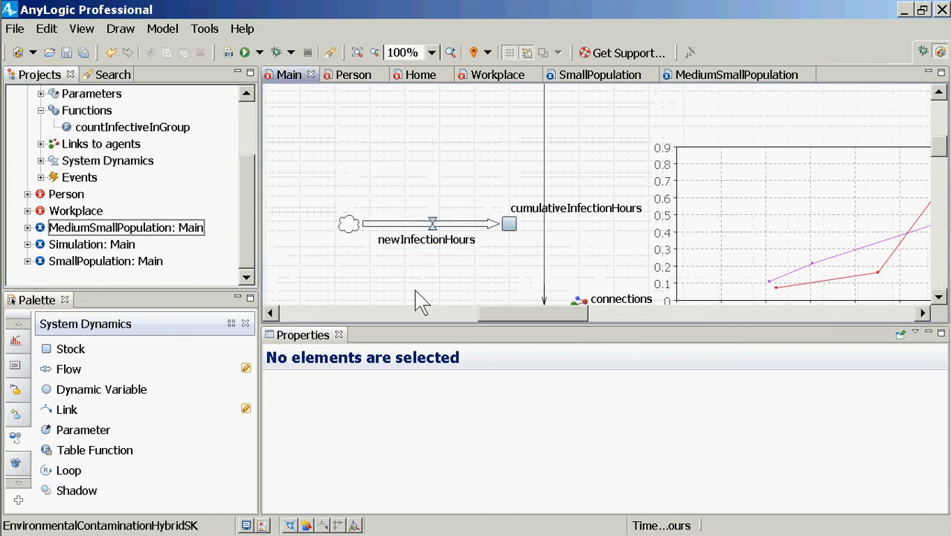
{"action": "left_click", "coordinate": [132, 259]}
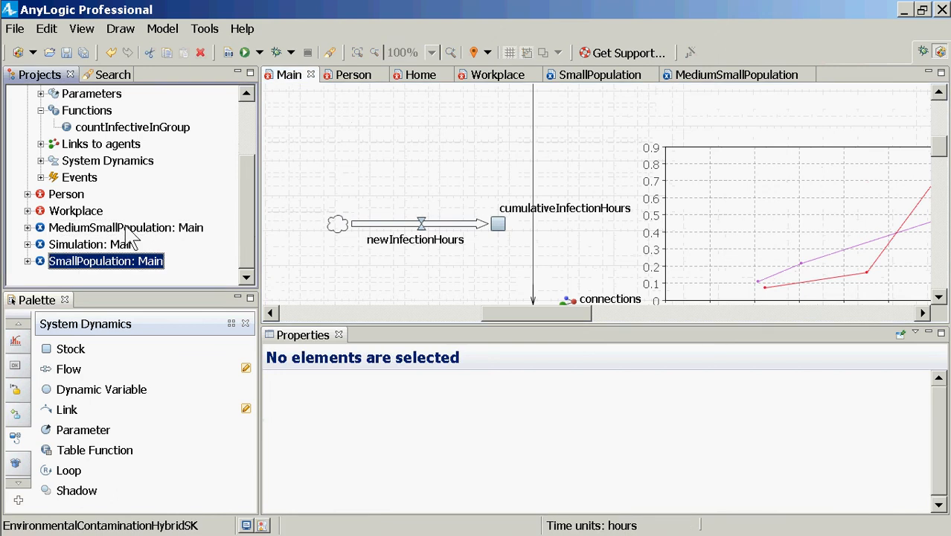
{"action": "left_click", "coordinate": [127, 229]}
{"action": "right_click", "coordinate": [128, 230]}
{"action": "left_click", "coordinate": [153, 444]}
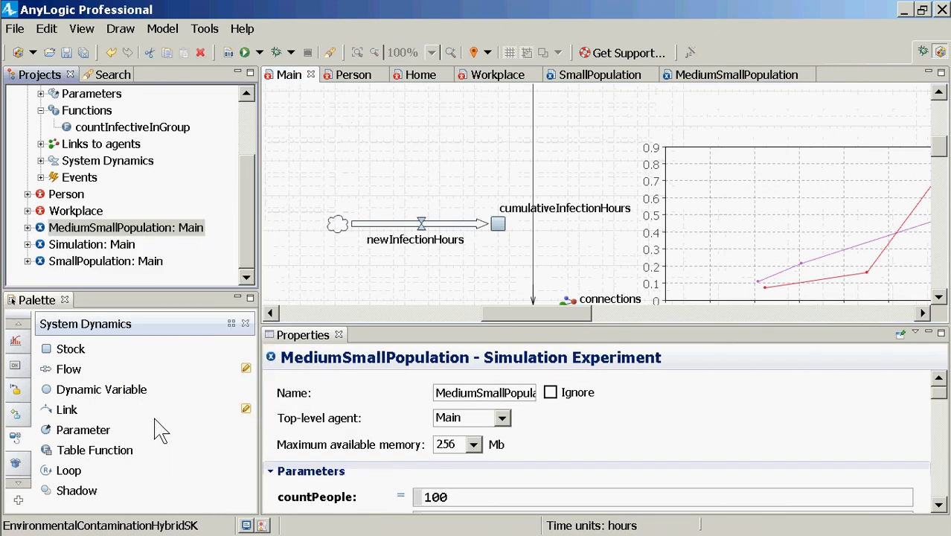
{"action": "left_click", "coordinate": [95, 113]}
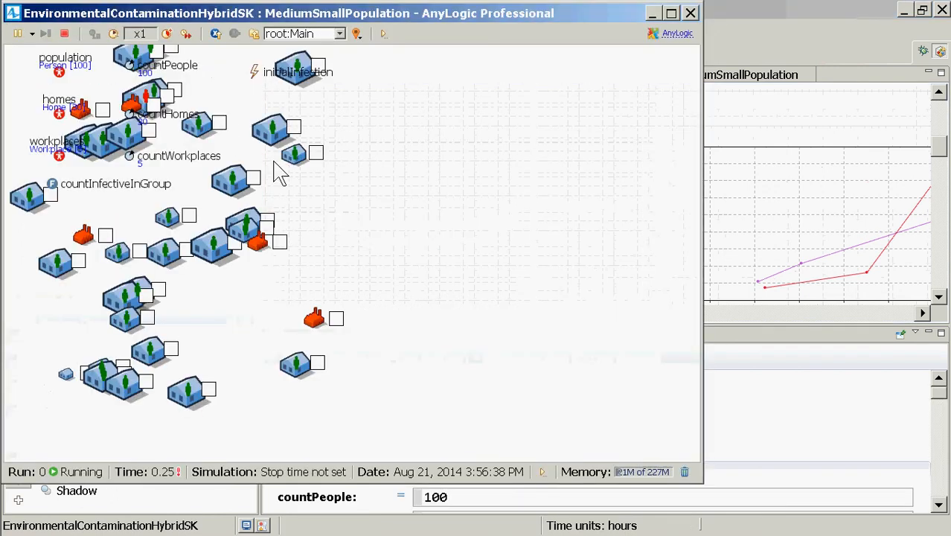
{"action": "left_click_drag", "start_coordinate": [478, 286], "coordinate": [462, 446]}
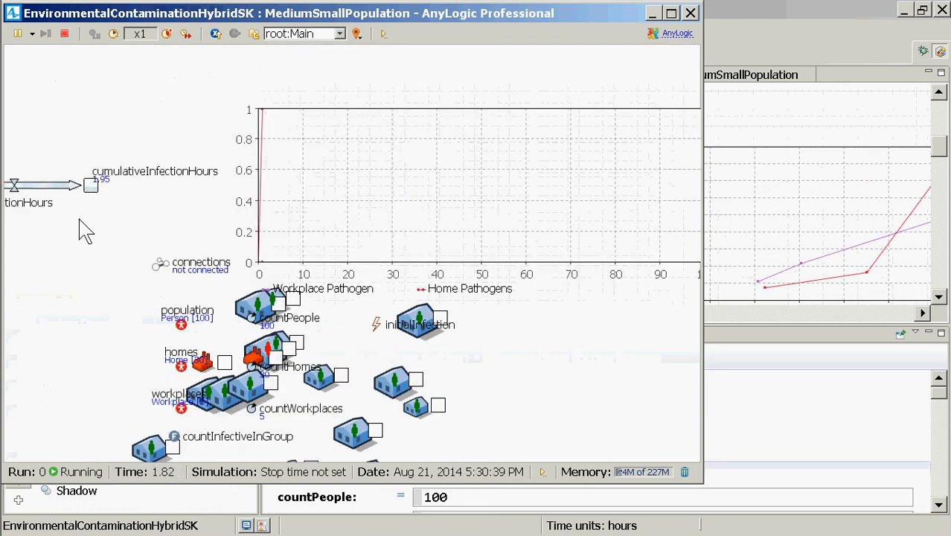
Inspect the running cumulativeInfectionHours stock as a time chart and widen the inspection window
{"action": "left_click", "coordinate": [87, 185]}
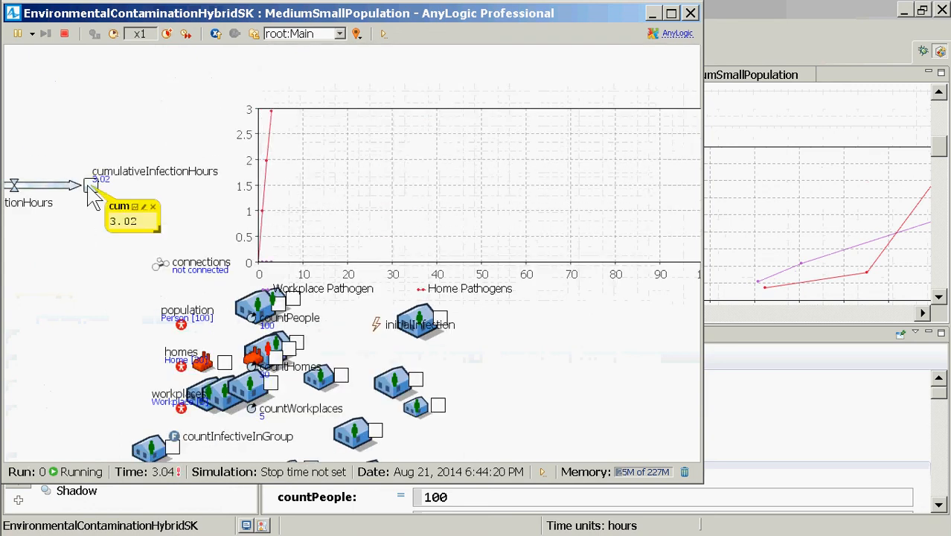
{"action": "left_click", "coordinate": [135, 206]}
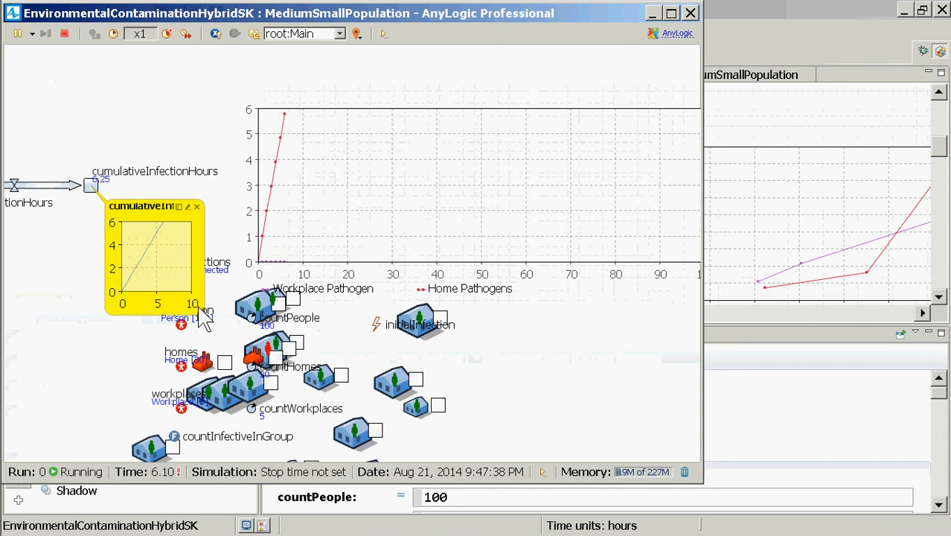
{"action": "left_click_drag", "start_coordinate": [204, 311], "coordinate": [546, 325]}
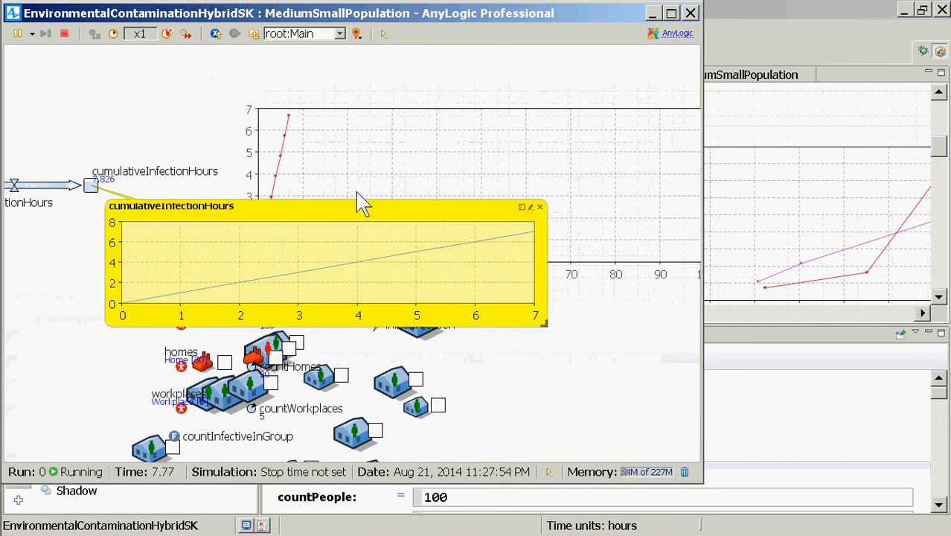
Speed the simulation up to x500 and switch it to virtual time
{"action": "left_click", "coordinate": [166, 34]}
{"action": "left_click", "coordinate": [167, 34]}
{"action": "left_click", "coordinate": [166, 34]}
{"action": "left_click", "coordinate": [167, 34]}
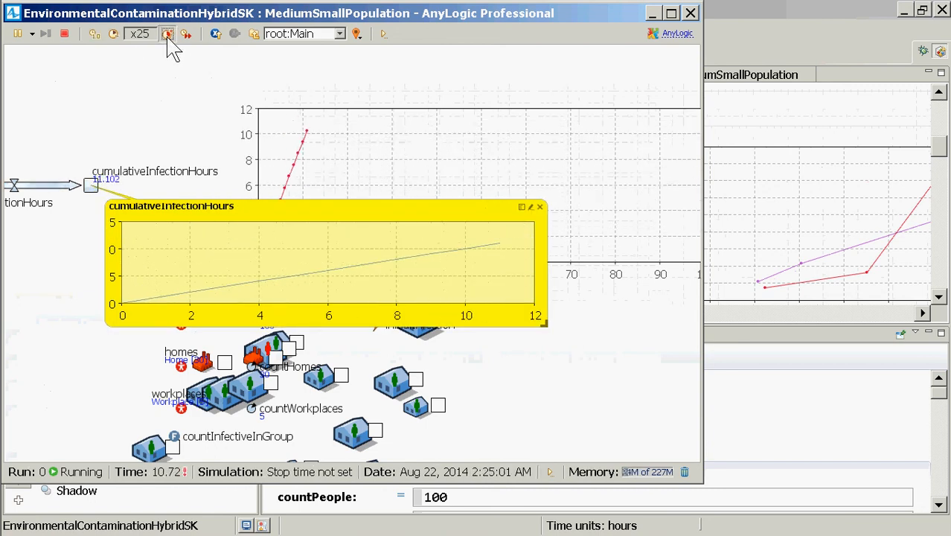
{"action": "left_click", "coordinate": [167, 34]}
{"action": "left_click", "coordinate": [166, 34]}
{"action": "left_click", "coordinate": [166, 34]}
{"action": "left_click", "coordinate": [167, 35]}
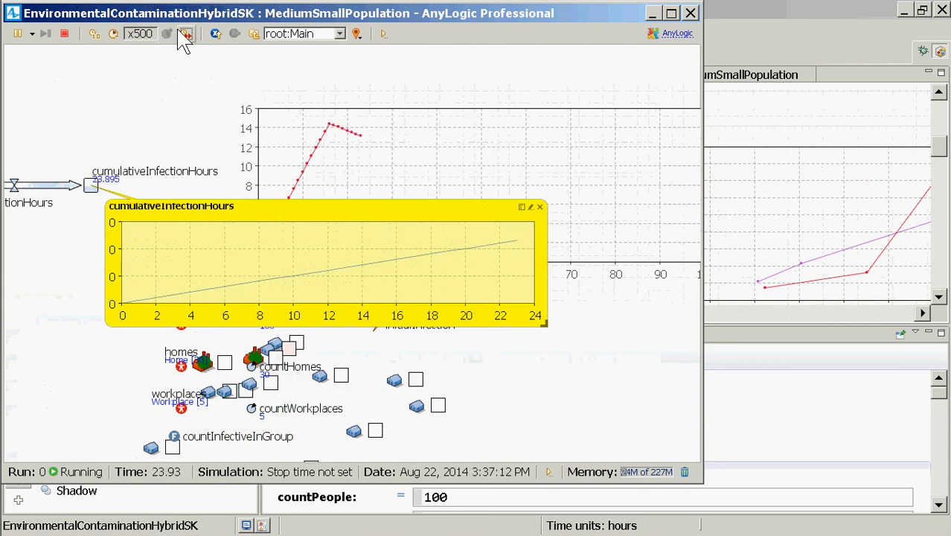
{"action": "left_click", "coordinate": [186, 34]}
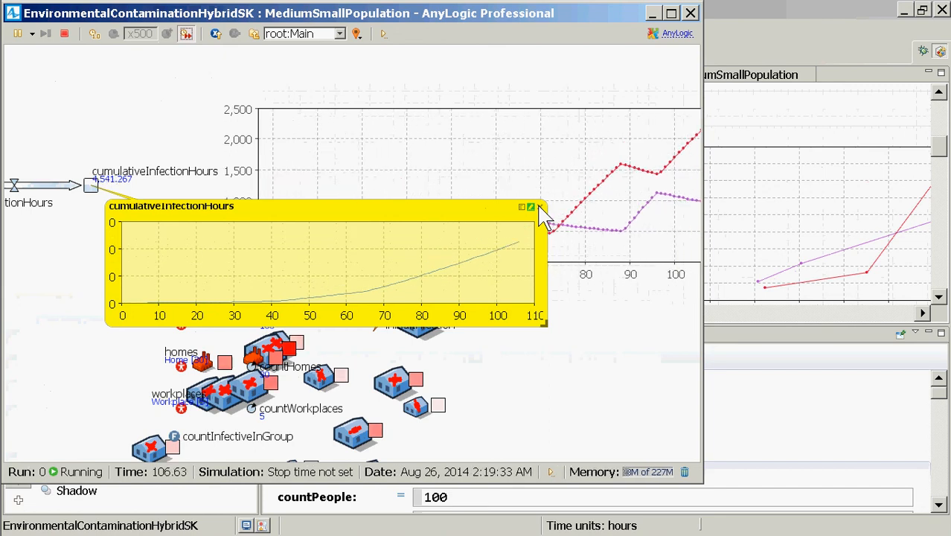
Bring the whole stock and flow into view, chart cumulativeInfectionHours in a fresh inspection window, and close the simulation
{"action": "left_click", "coordinate": [541, 215]}
{"action": "left_click_drag", "start_coordinate": [53, 244], "coordinate": [342, 227]}
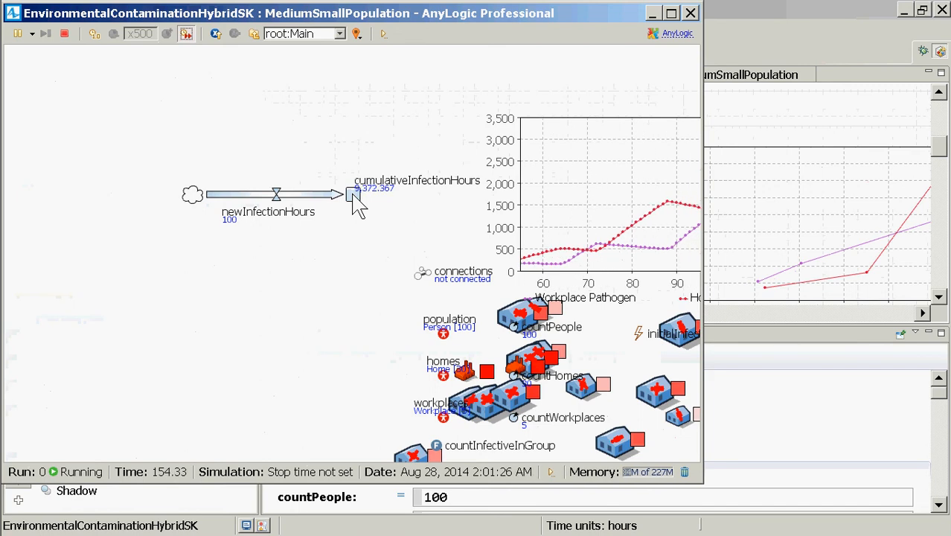
{"action": "left_click", "coordinate": [355, 198]}
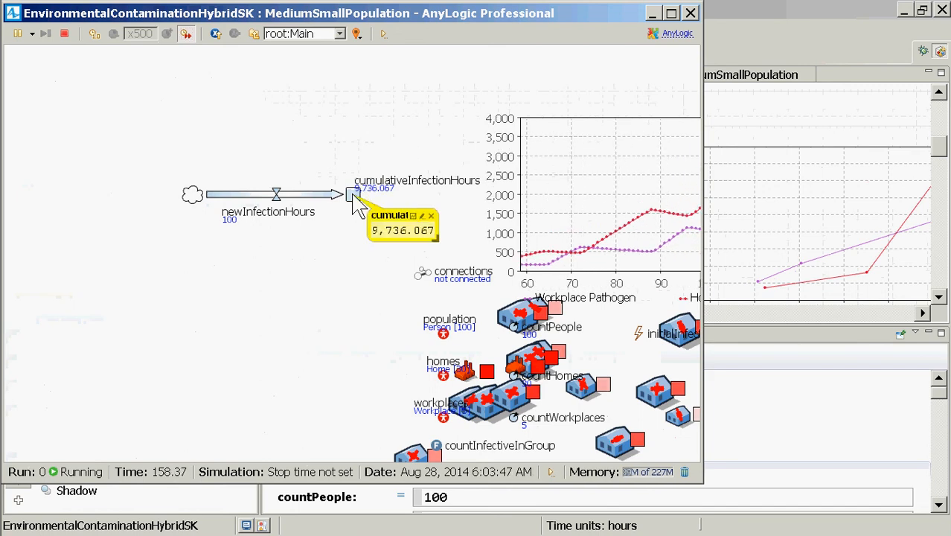
{"action": "left_click", "coordinate": [413, 215]}
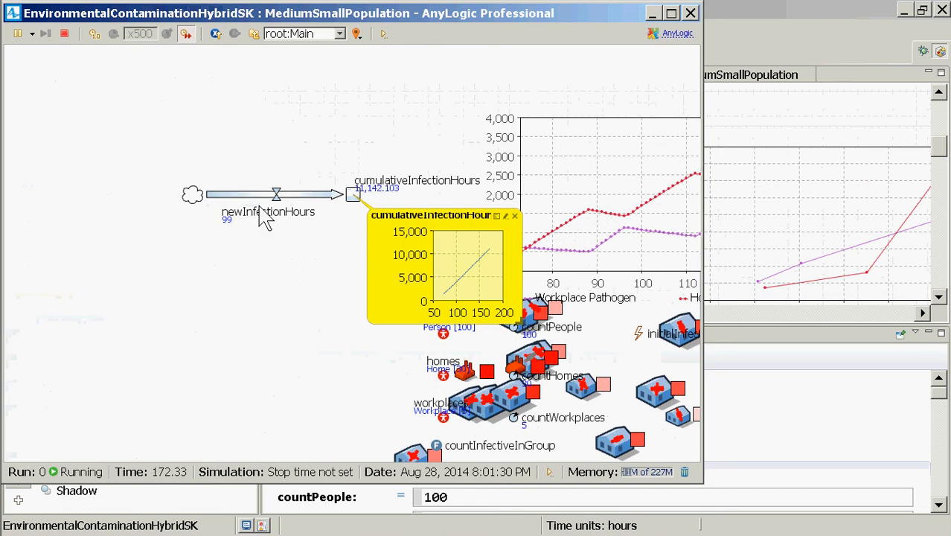
{"action": "left_click", "coordinate": [690, 13]}
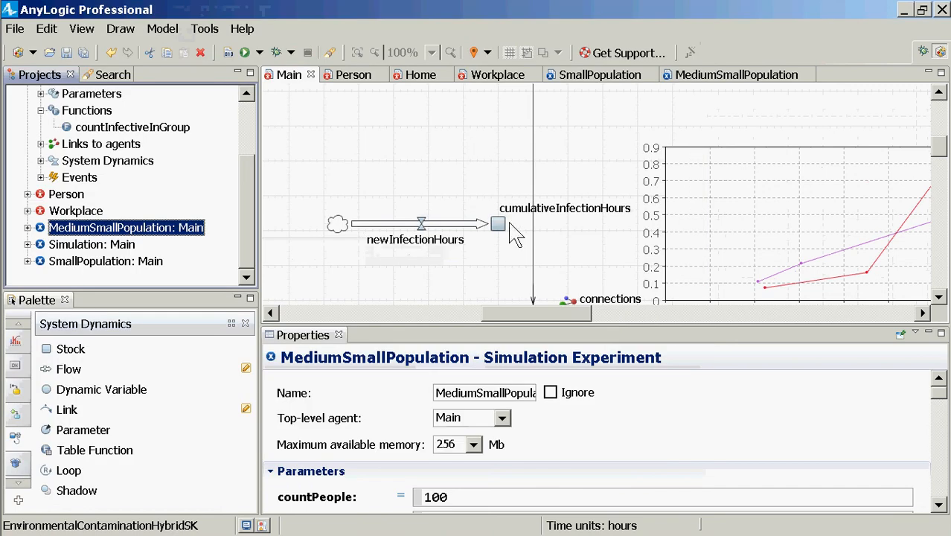
Review the initial value of the cumulativeInfectionHours stock and the newInfectionHours flow's expression, and save the model
{"action": "left_click", "coordinate": [502, 224]}
{"action": "left_click", "coordinate": [502, 226]}
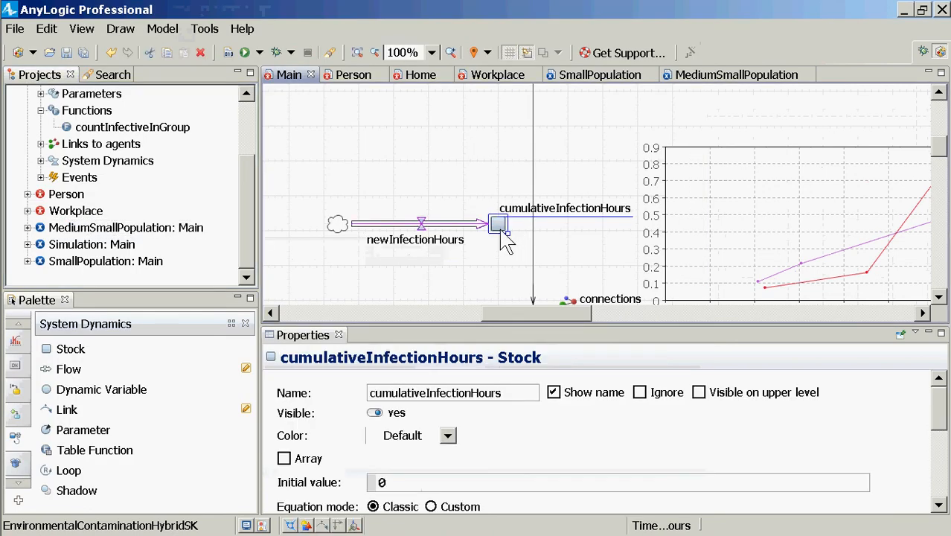
{"action": "left_click", "coordinate": [415, 488]}
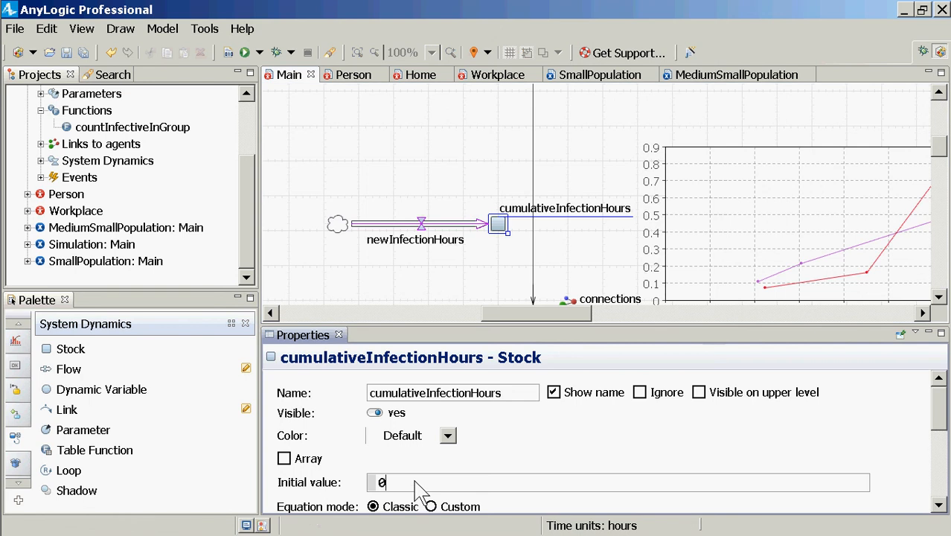
{"action": "left_click", "coordinate": [421, 223]}
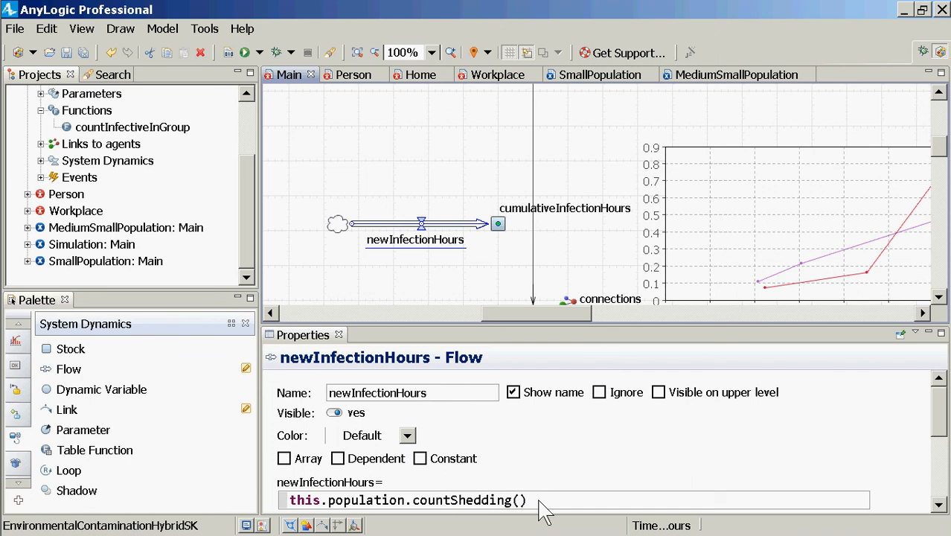
{"action": "left_click_drag", "start_coordinate": [539, 500], "coordinate": [281, 480]}
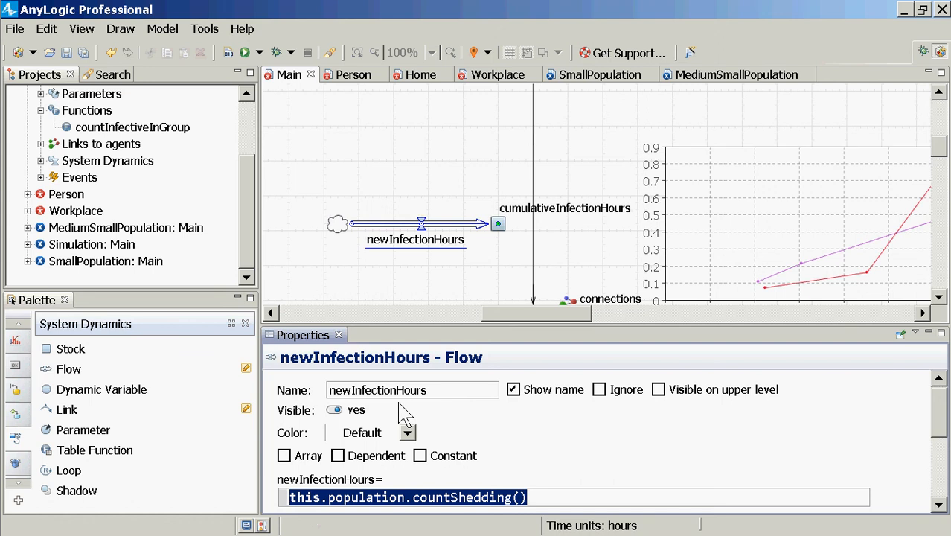
{"action": "key", "text": "ctrl+s"}
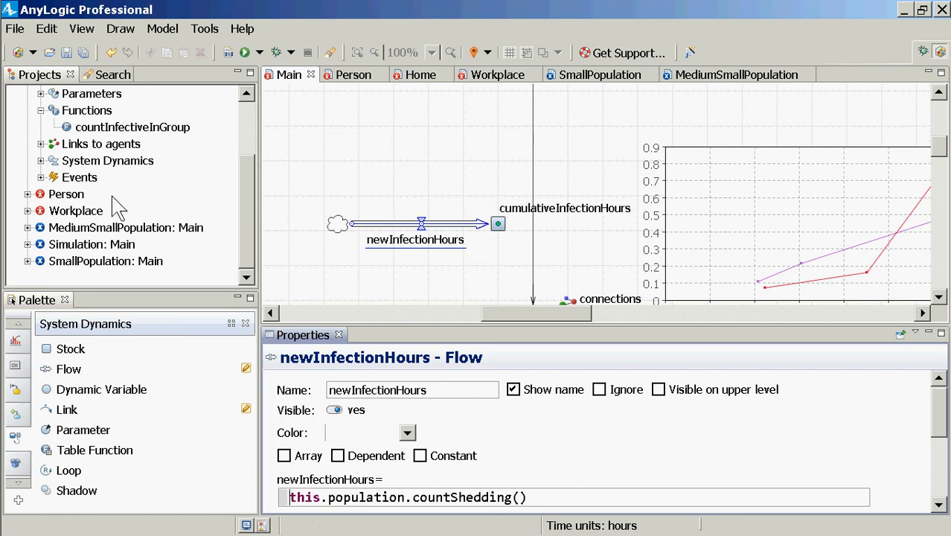
Run the MediumSmallPopulation experiment again at x5 speed with the pathogen chart in view
{"action": "right_click", "coordinate": [122, 229]}
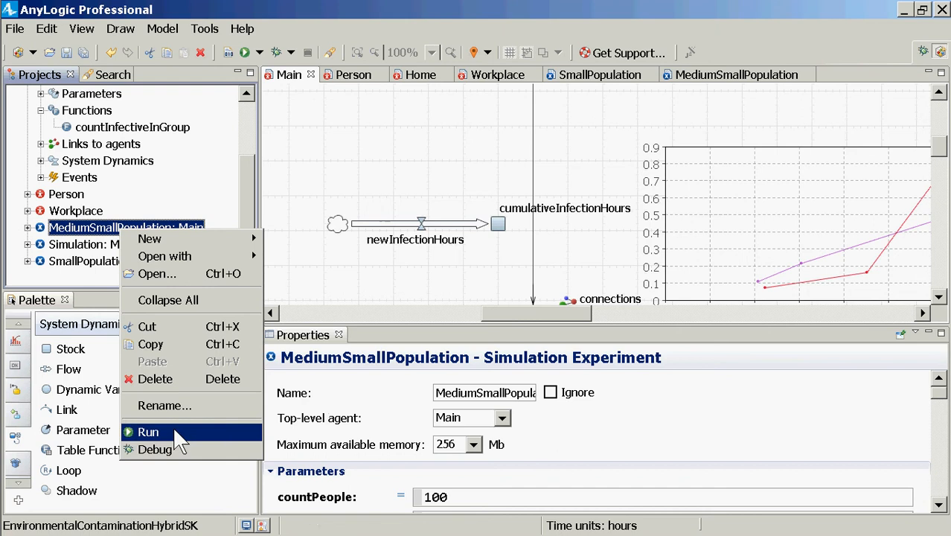
{"action": "left_click", "coordinate": [185, 431]}
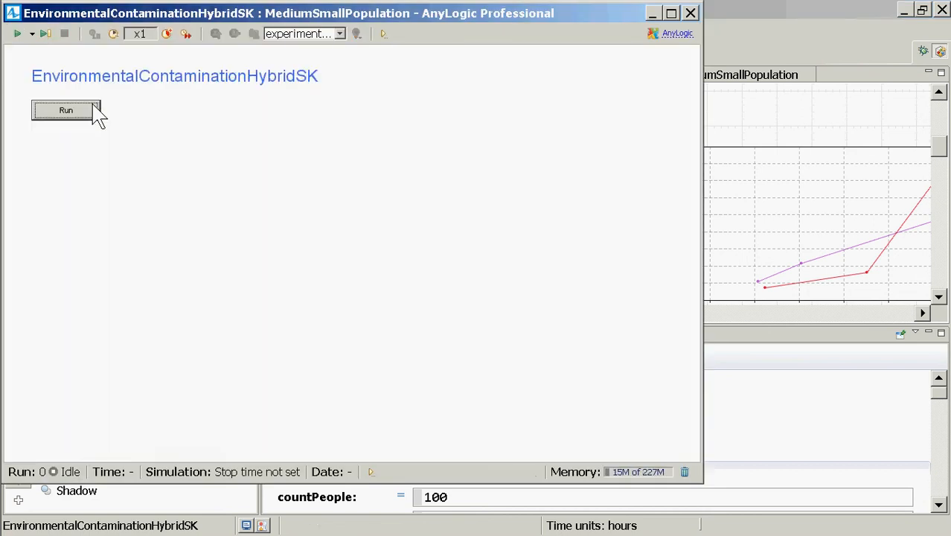
{"action": "left_click", "coordinate": [94, 109]}
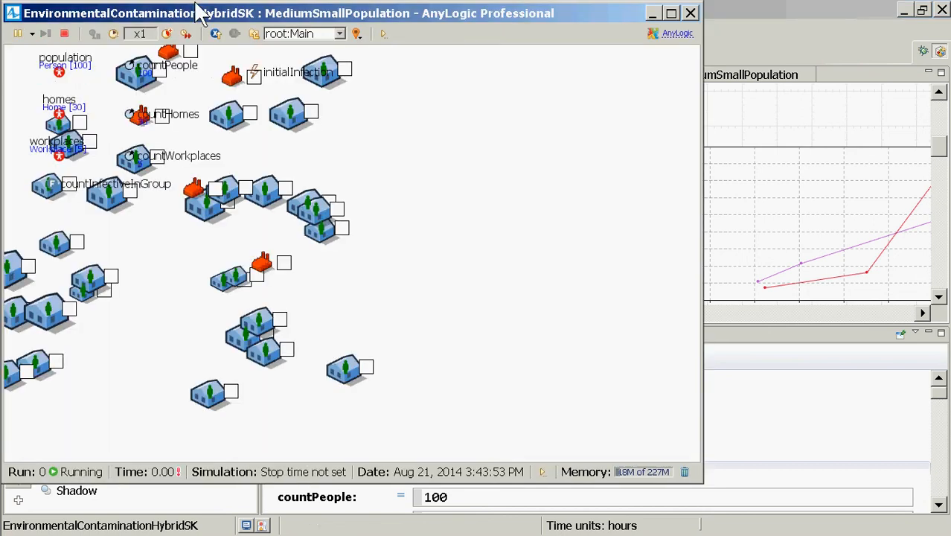
{"action": "left_click", "coordinate": [167, 34]}
{"action": "left_click", "coordinate": [167, 34]}
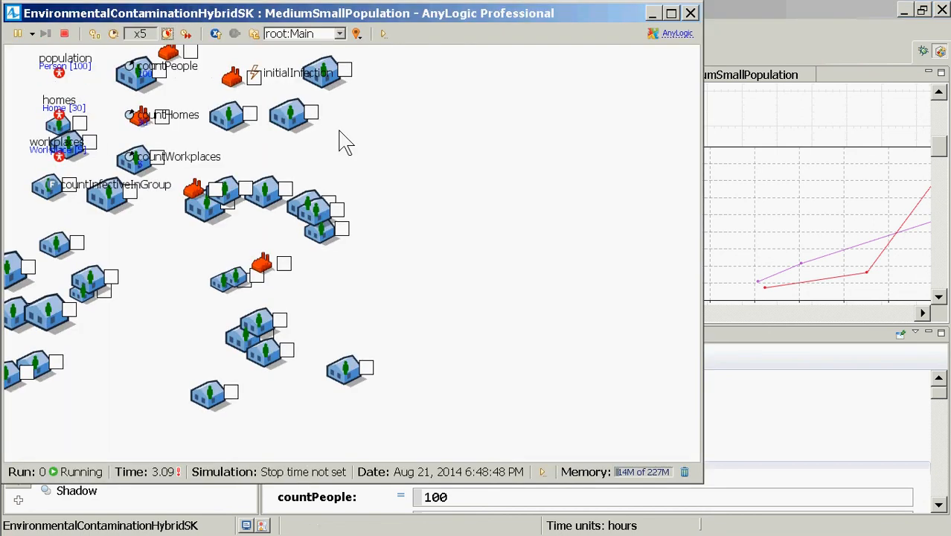
{"action": "left_click_drag", "start_coordinate": [339, 144], "coordinate": [402, 387]}
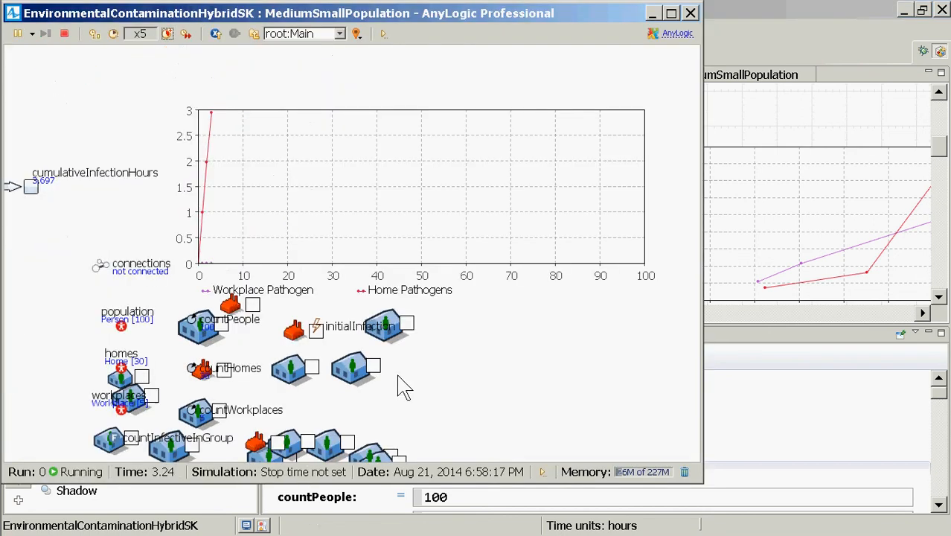
Run the simulation in virtual time with cumulativeInfectionHours charted in an enlarged inspection window, and close the simulation
{"action": "left_click", "coordinate": [186, 33]}
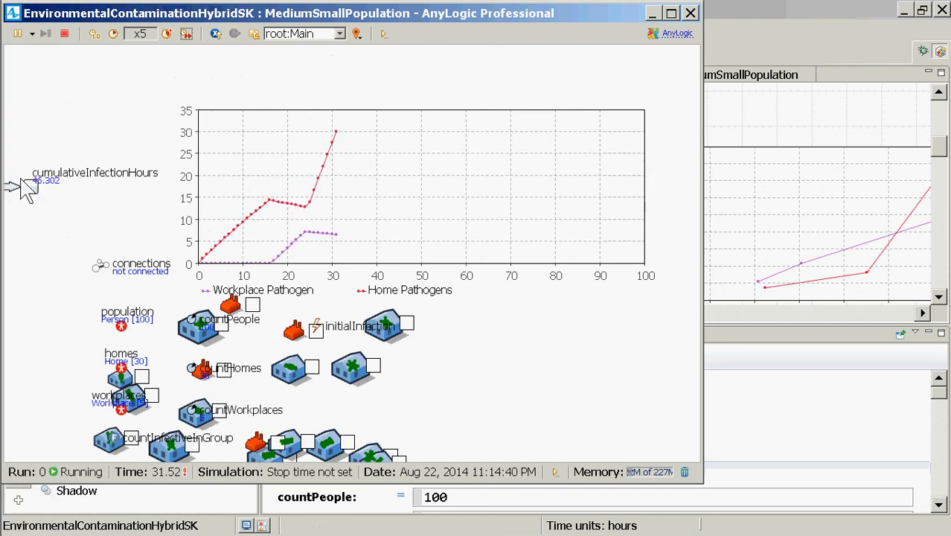
{"action": "left_click", "coordinate": [30, 186]}
{"action": "left_click_drag", "start_coordinate": [99, 231], "coordinate": [174, 313]}
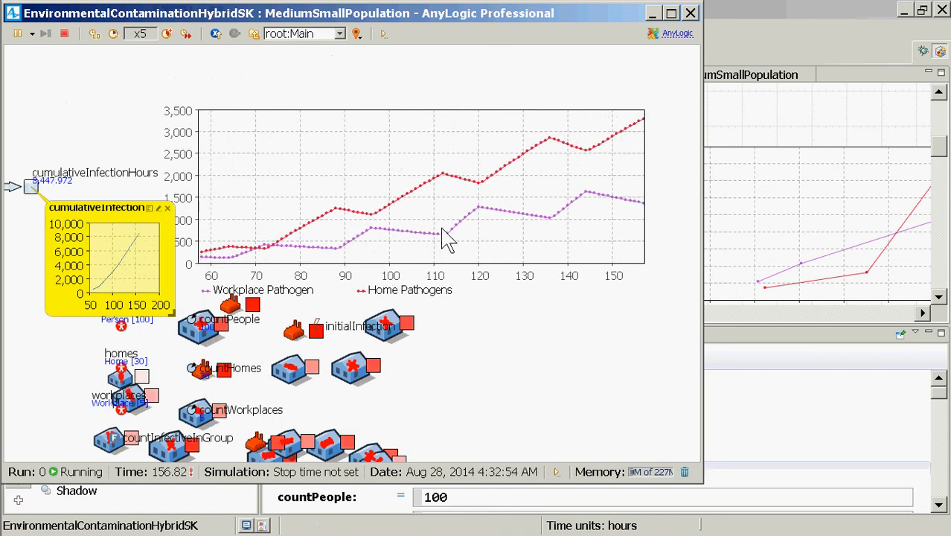
{"action": "left_click", "coordinate": [691, 13]}
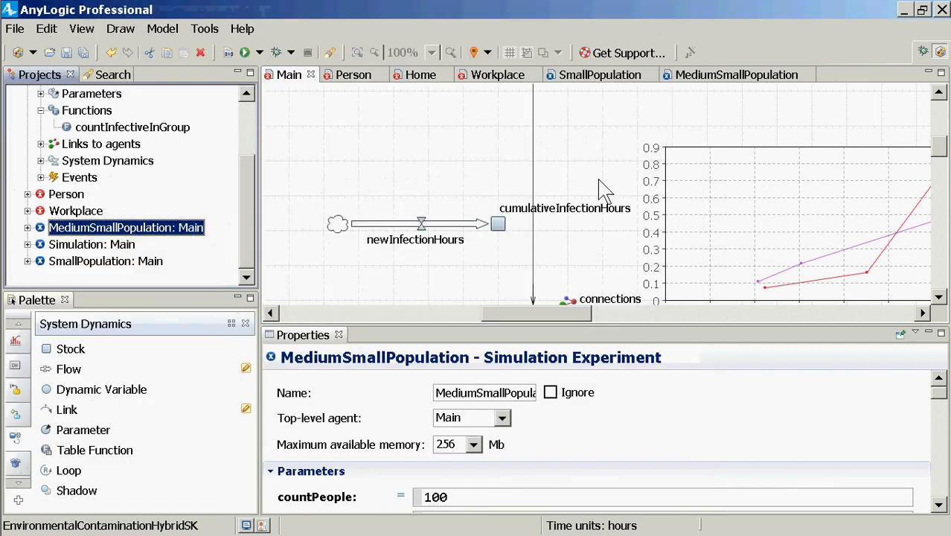
Set the plotPathogenLevels time plot on Main to display up to 100000 latest samples
{"action": "left_click", "coordinate": [749, 230]}
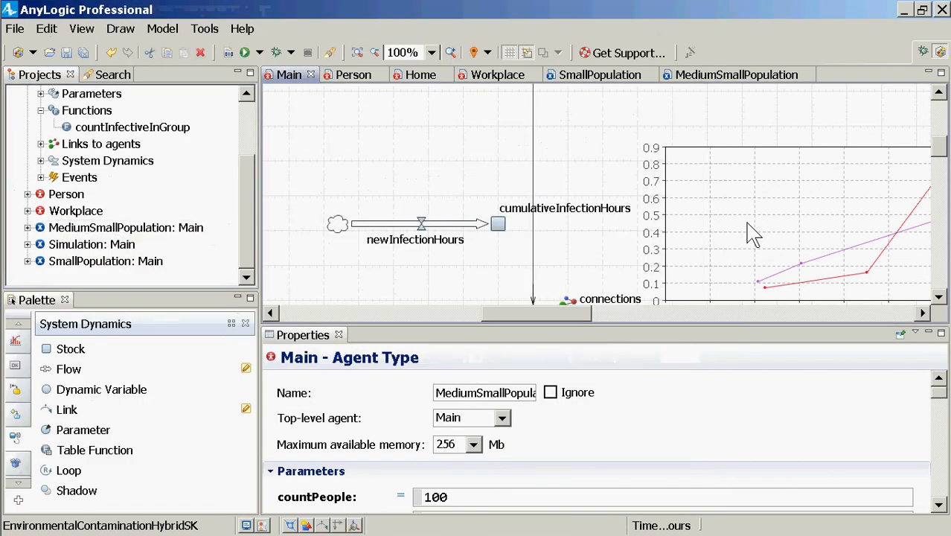
{"action": "left_click", "coordinate": [747, 228]}
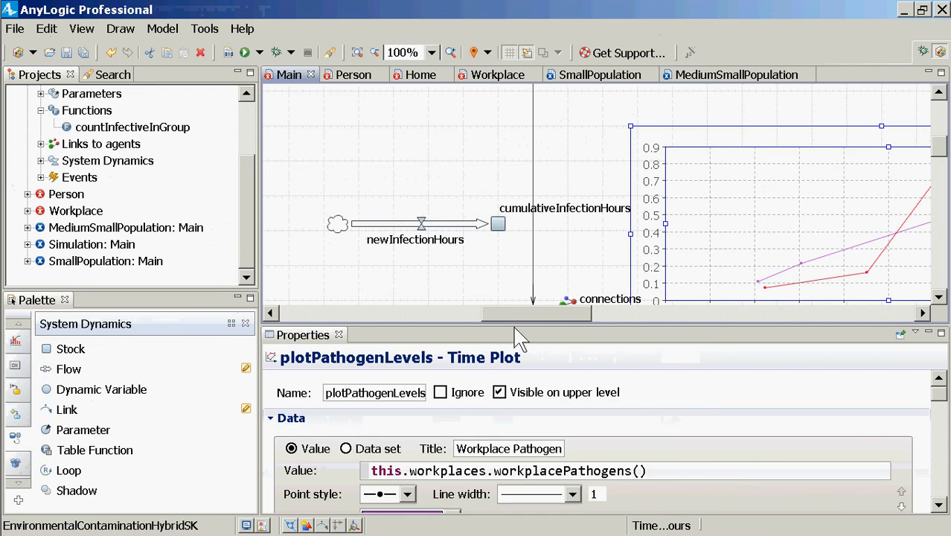
{"action": "left_click_drag", "start_coordinate": [510, 325], "coordinate": [593, 119]}
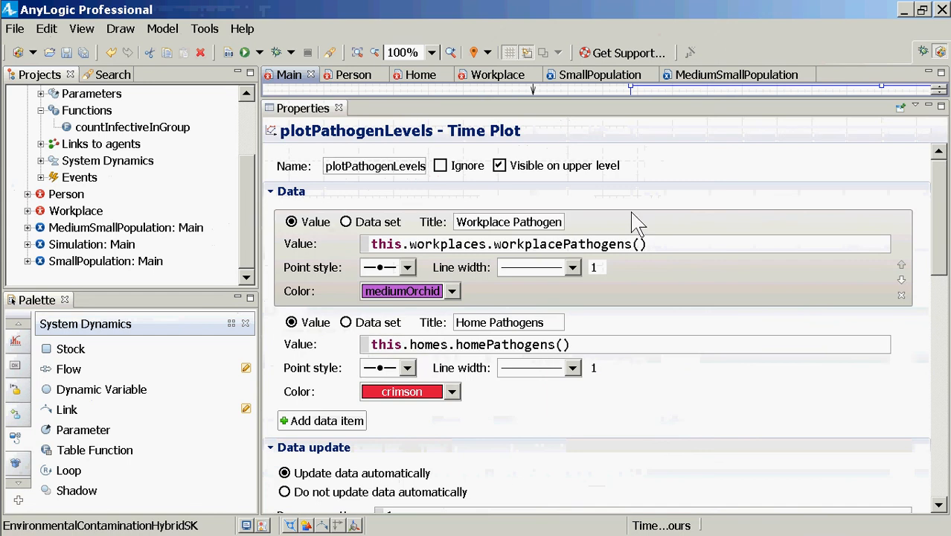
{"action": "scroll", "coordinate": [652, 410], "scroll_direction": "down", "scroll_amount": 5}
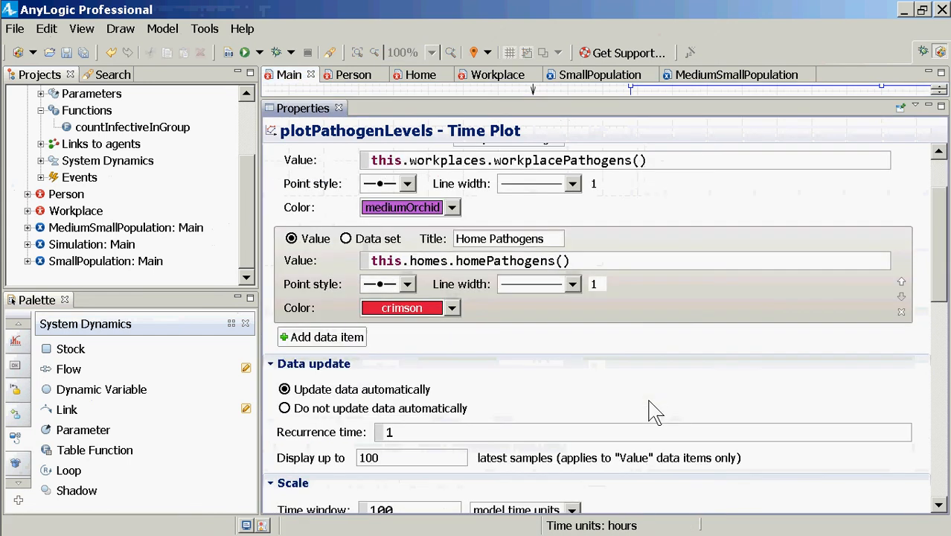
{"action": "scroll", "coordinate": [432, 405], "scroll_direction": "down", "scroll_amount": 5}
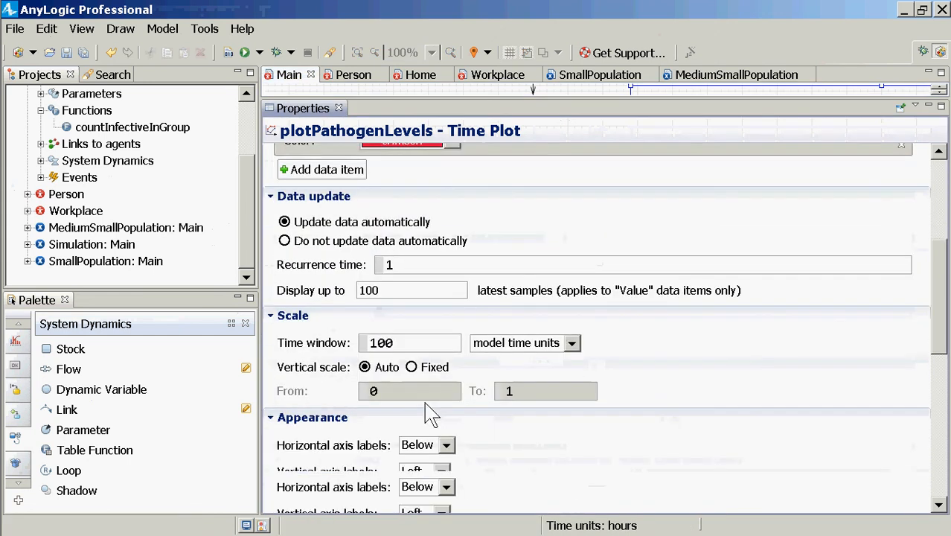
{"action": "scroll", "coordinate": [432, 411], "scroll_direction": "up", "scroll_amount": 1}
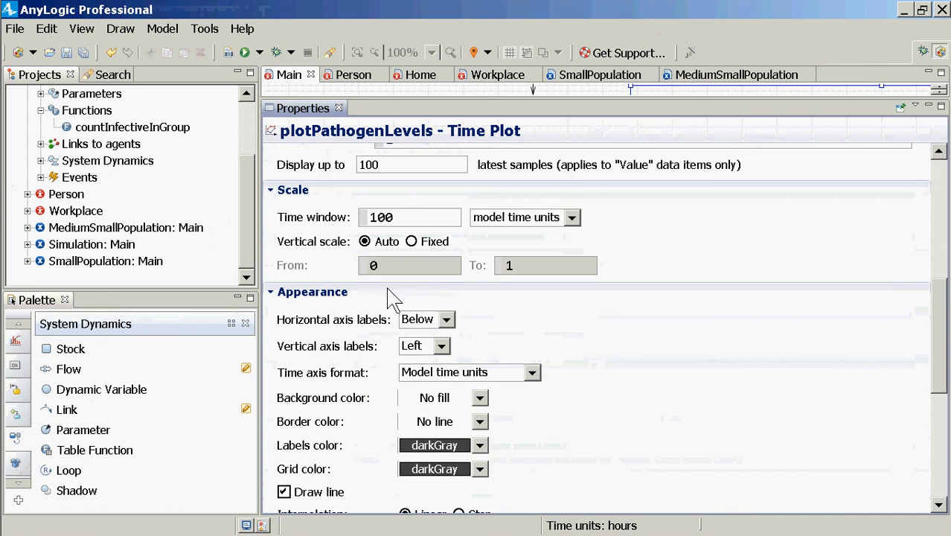
{"action": "left_click", "coordinate": [402, 161]}
{"action": "key", "text": "BackSpace"}
{"action": "key", "text": "BackSpace"}
{"action": "key", "text": "BackSpace"}
{"action": "type", "text": "100000"}
Set the pathogen plot's time window to 2*year() model time units and build the model
{"action": "left_click_drag", "start_coordinate": [421, 216], "coordinate": [351, 221]}
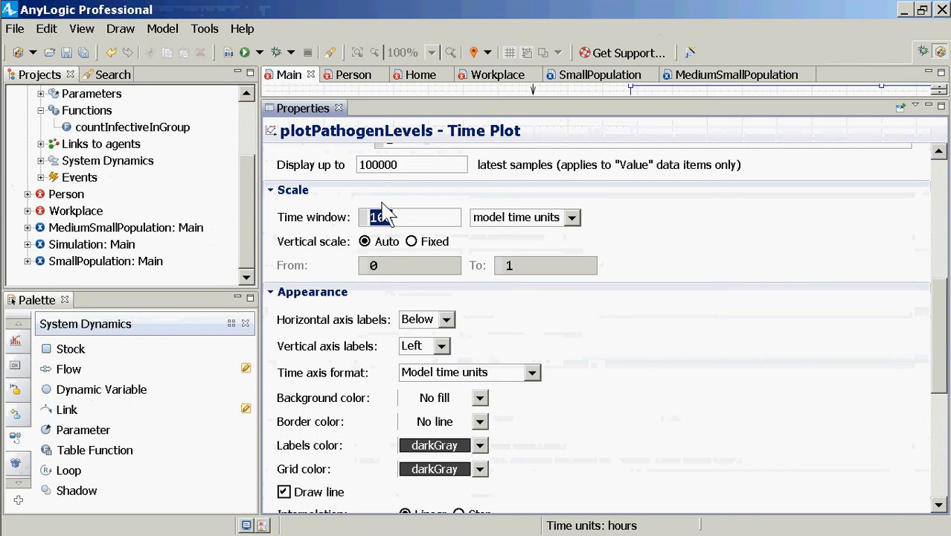
{"action": "type", "text": "2"}
{"action": "key", "text": "BackSpace"}
{"action": "type", "text": "2*we"}
{"action": "type", "text": "ar()"}
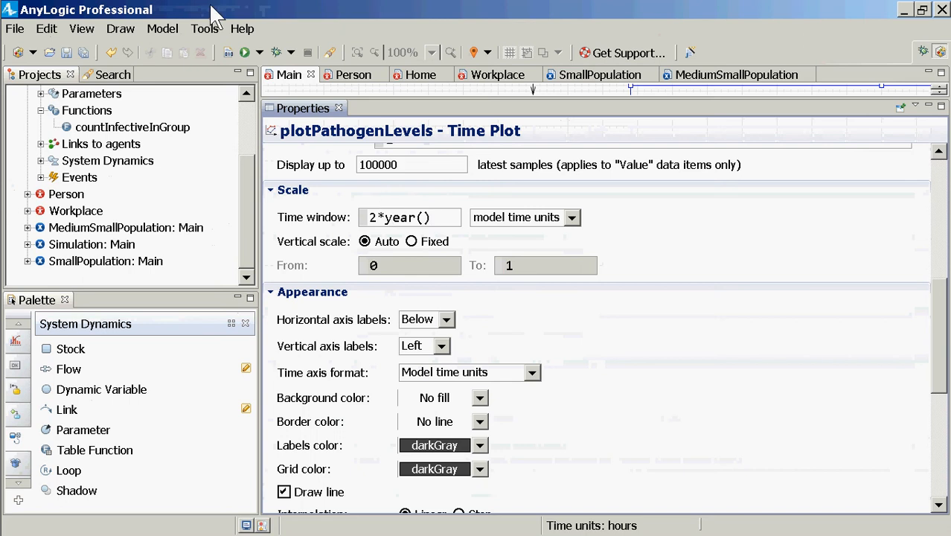
{"action": "left_click", "coordinate": [229, 52]}
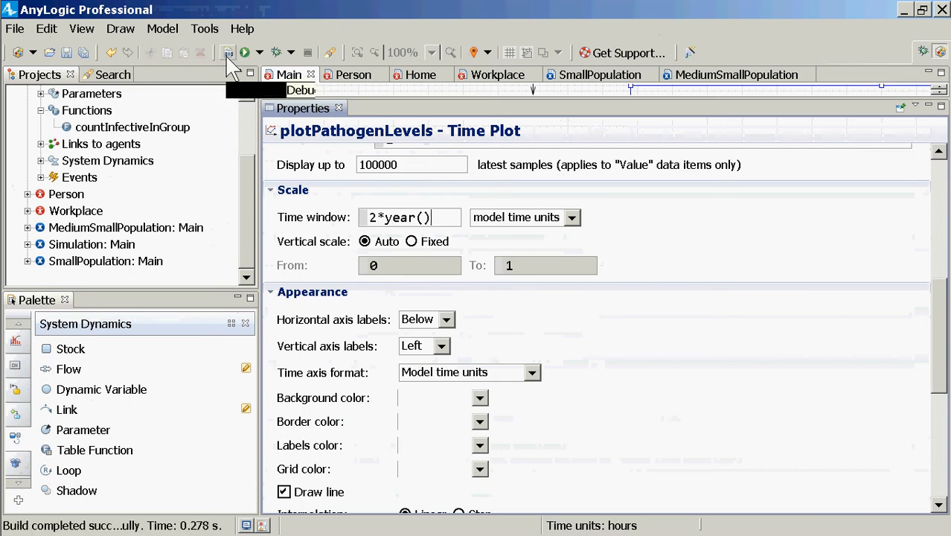
Raise the number of latest samples displayed by plotPathogenLevels to 1000000
{"action": "right_click", "coordinate": [134, 228]}
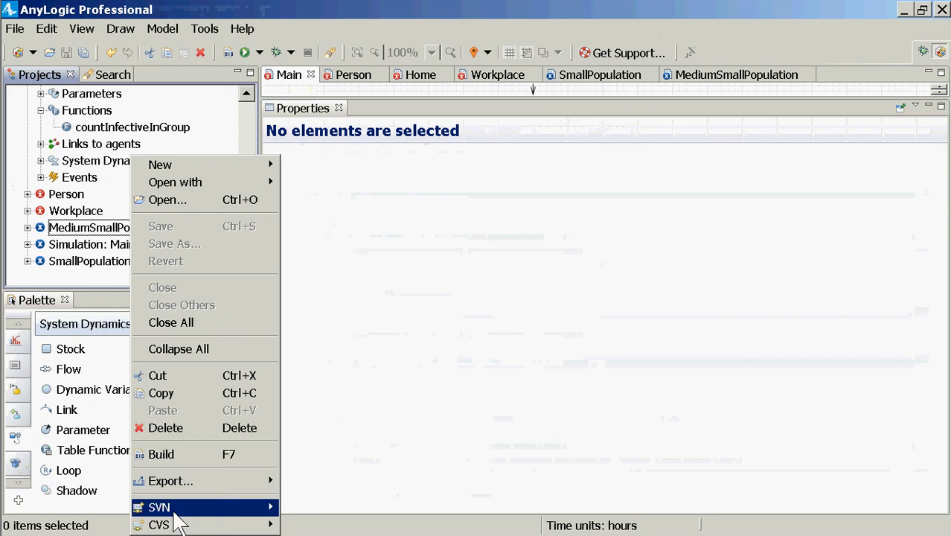
{"action": "left_click", "coordinate": [389, 100]}
{"action": "left_click_drag", "start_coordinate": [389, 99], "coordinate": [398, 334]}
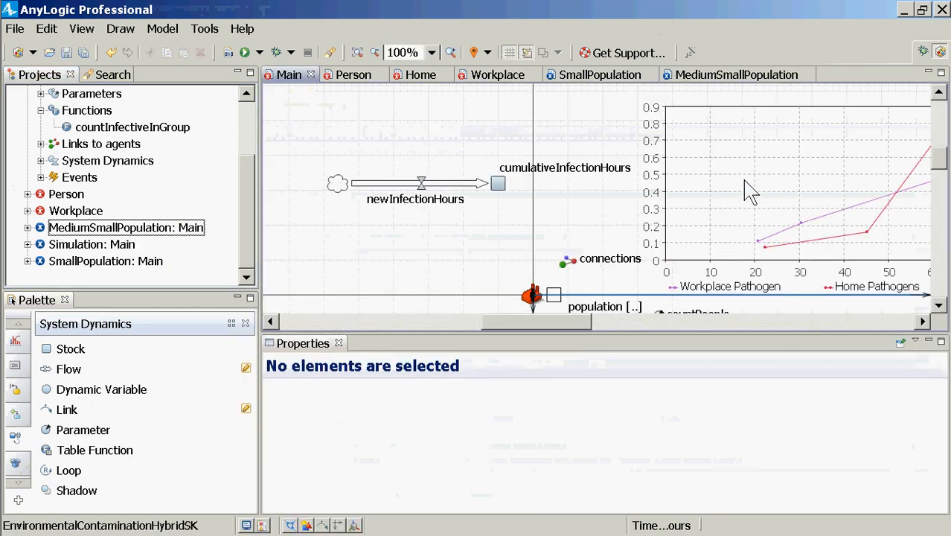
{"action": "left_click", "coordinate": [730, 206]}
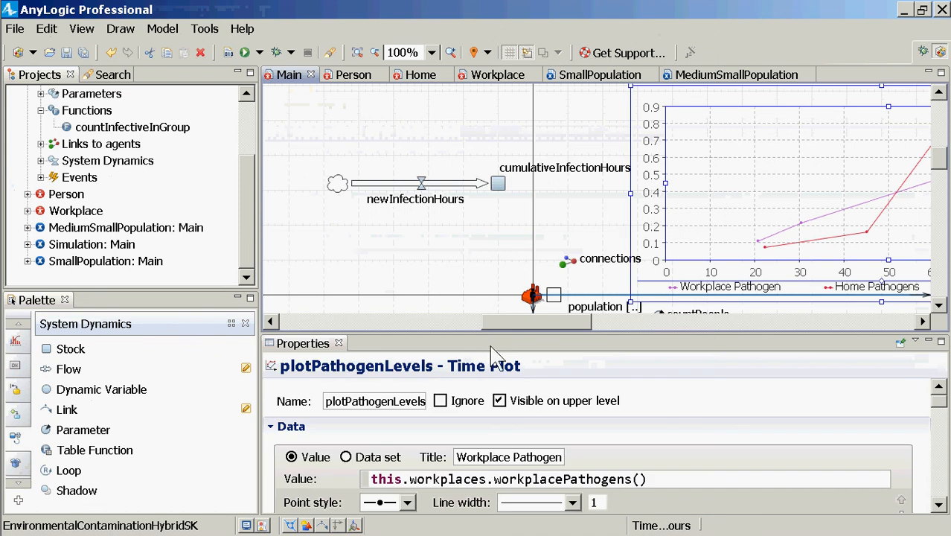
{"action": "left_click_drag", "start_coordinate": [484, 333], "coordinate": [483, 106]}
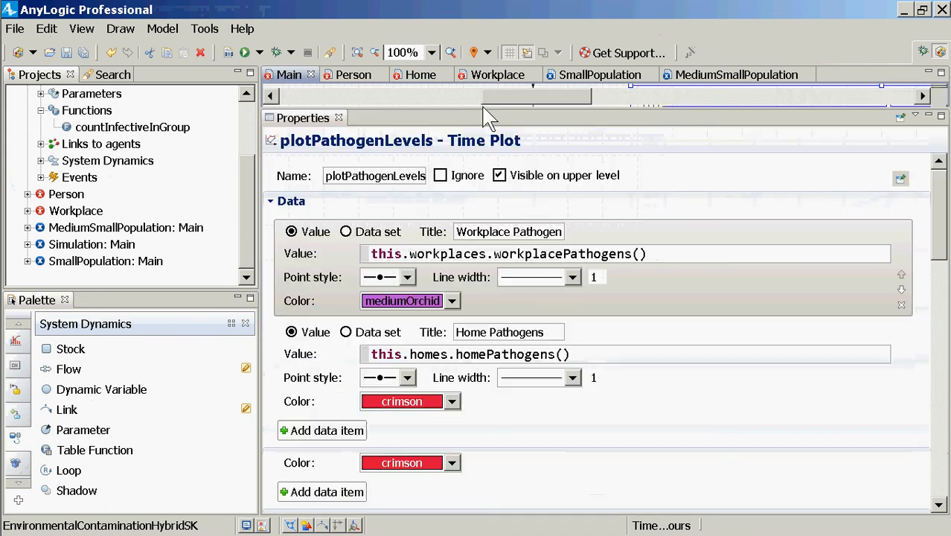
{"action": "scroll", "coordinate": [567, 473], "scroll_direction": "down", "scroll_amount": 5}
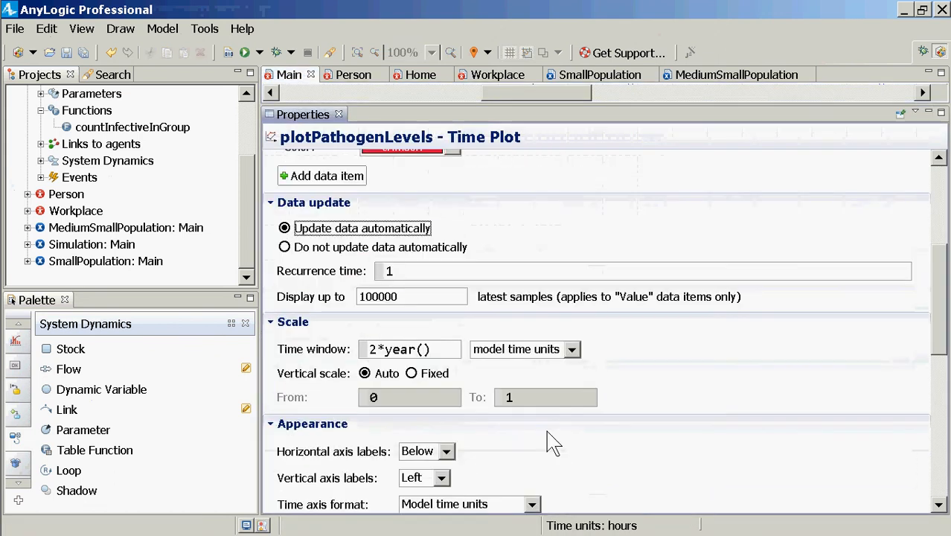
{"action": "left_click_drag", "start_coordinate": [409, 297], "coordinate": [347, 301]}
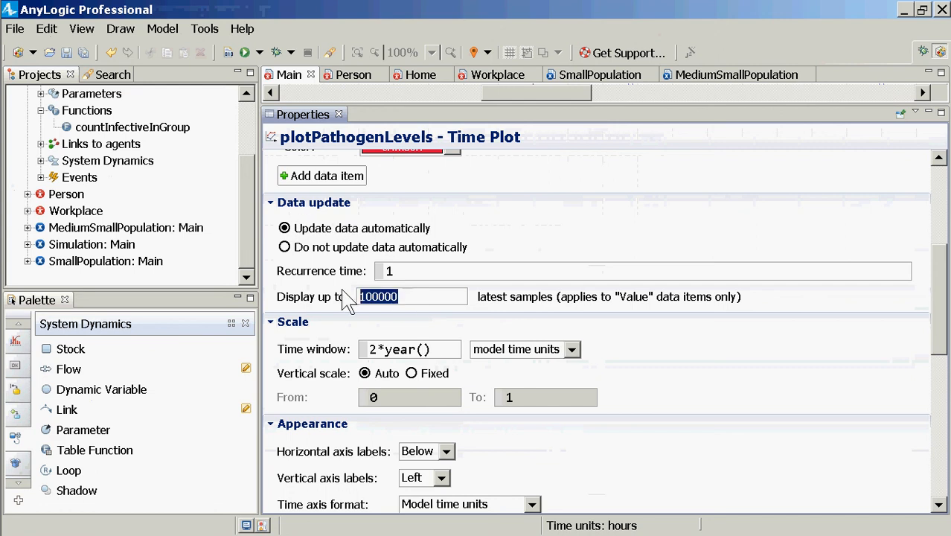
{"action": "left_click", "coordinate": [413, 305]}
{"action": "type", "text": "0"}
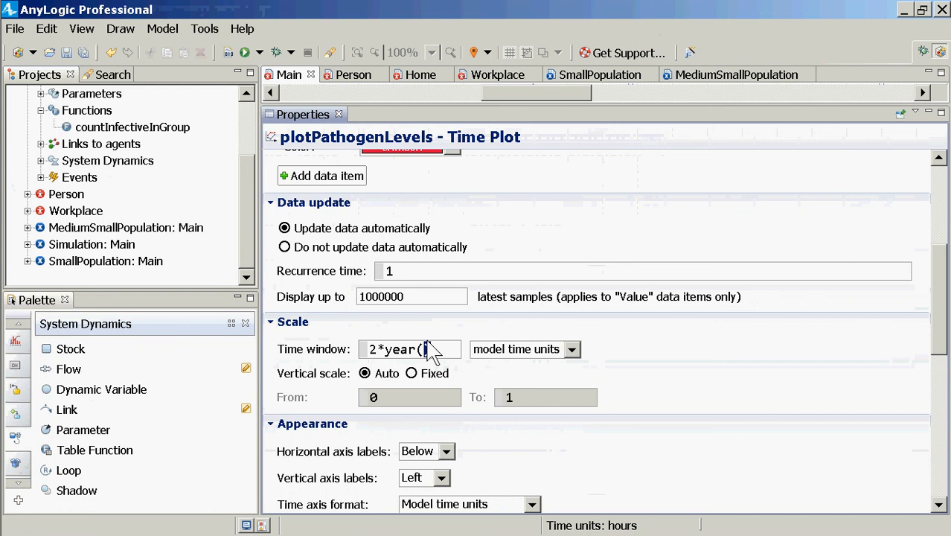
Check the pathogen plot's time window expression and save the model
{"action": "left_click_drag", "start_coordinate": [425, 351], "coordinate": [339, 345]}
{"action": "key", "text": "ctrl+s"}
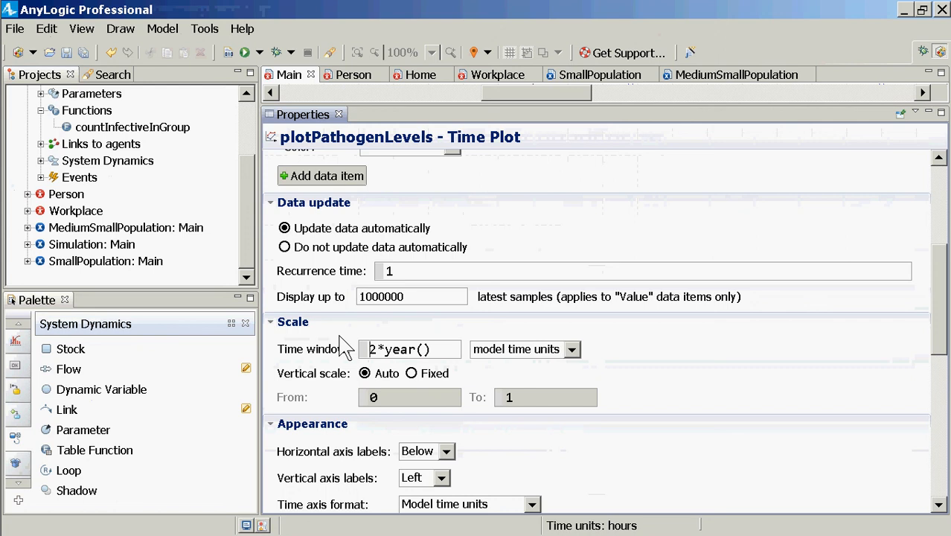
{"action": "key", "text": "ctrl+a"}
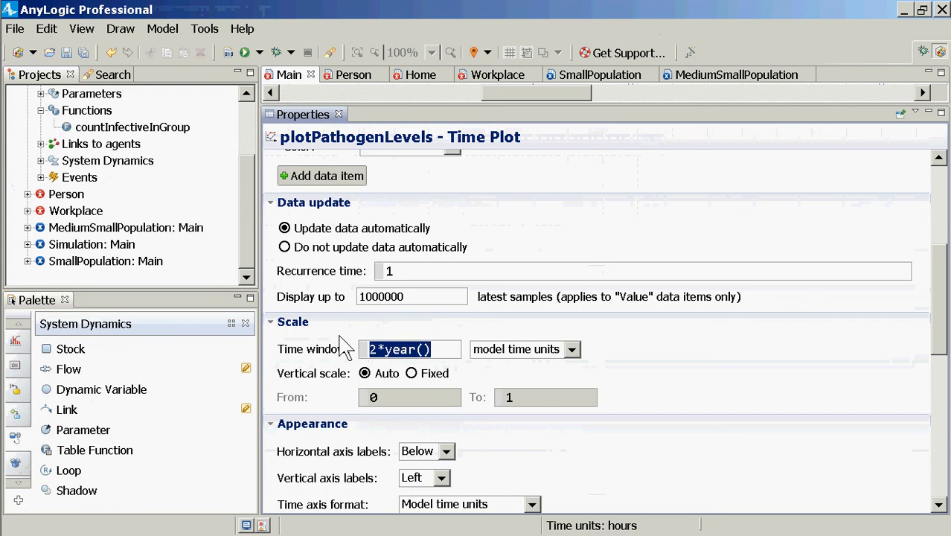
{"action": "key", "text": "ctrl+s"}
Run the MediumSmallPopulation experiment at x25 speed and bring the pathogen chart into view
{"action": "left_click", "coordinate": [123, 228]}
{"action": "right_click", "coordinate": [130, 228]}
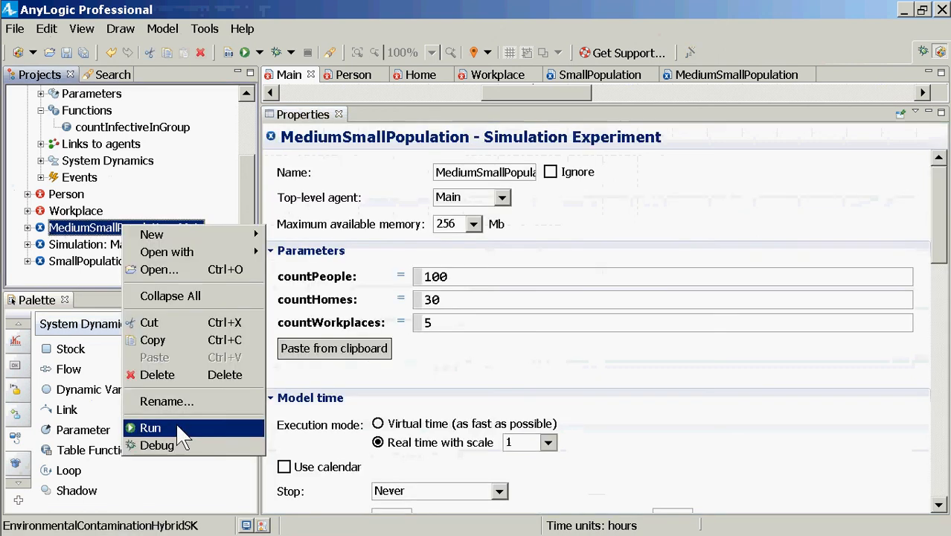
{"action": "left_click", "coordinate": [175, 421]}
{"action": "left_click", "coordinate": [58, 116]}
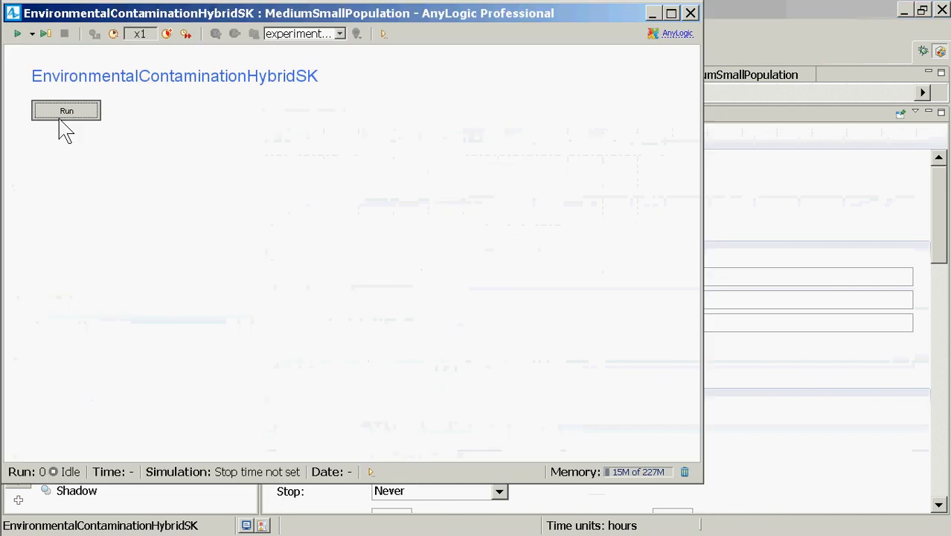
{"action": "left_click", "coordinate": [166, 34]}
{"action": "left_click", "coordinate": [166, 33]}
{"action": "left_click", "coordinate": [167, 33]}
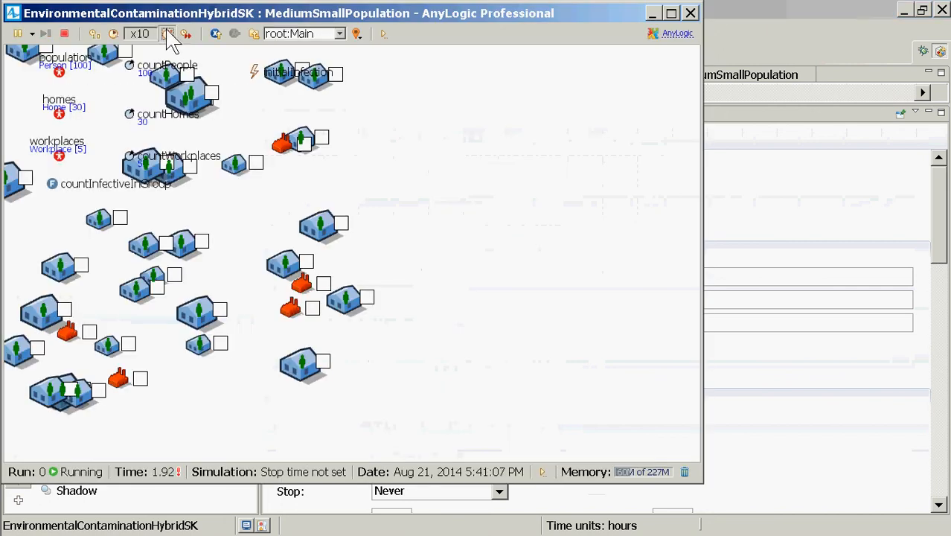
{"action": "left_click", "coordinate": [167, 34]}
{"action": "left_click_drag", "start_coordinate": [449, 137], "coordinate": [441, 461]}
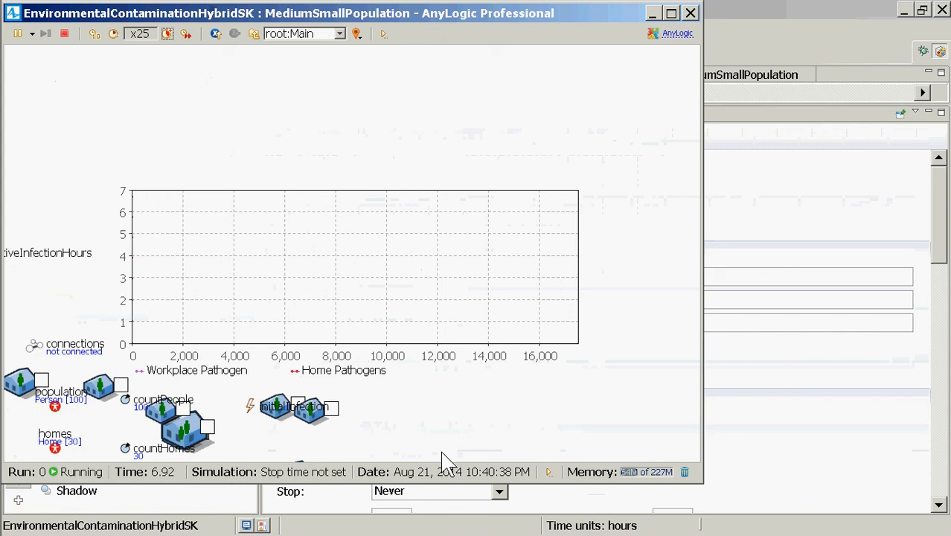
Highlight the Home Pathogens series in the running pathogen chart, watch its progress, and close the simulation
{"action": "left_click", "coordinate": [318, 364]}
{"action": "right_click", "coordinate": [340, 180]}
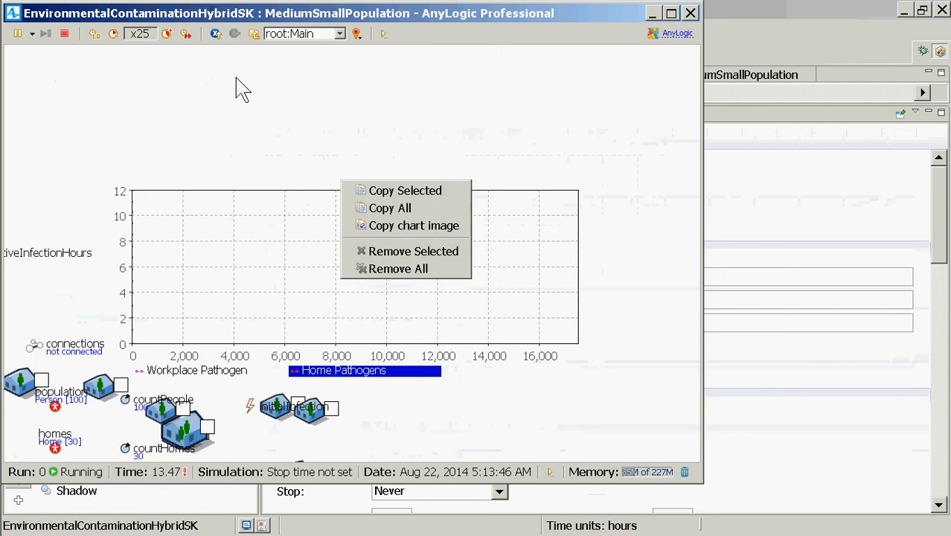
{"action": "left_click", "coordinate": [185, 34]}
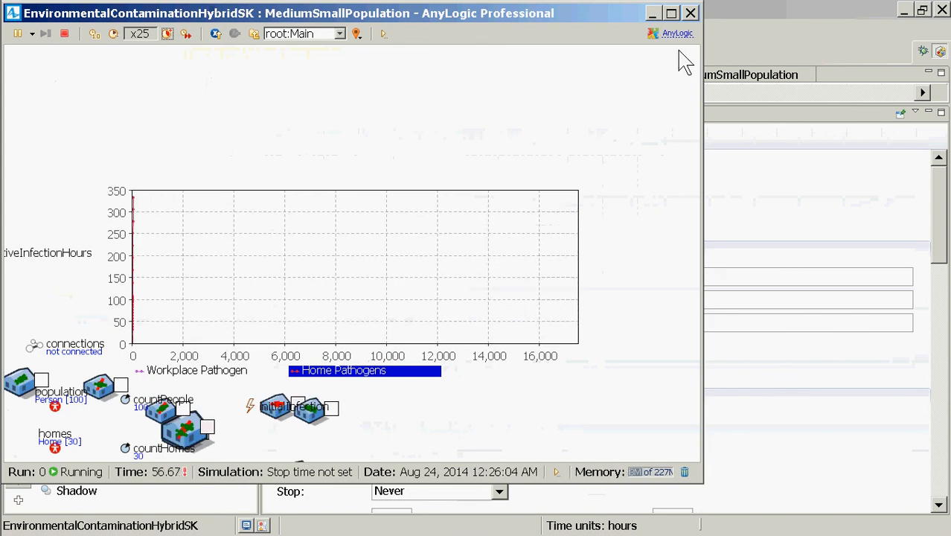
{"action": "left_click", "coordinate": [691, 14]}
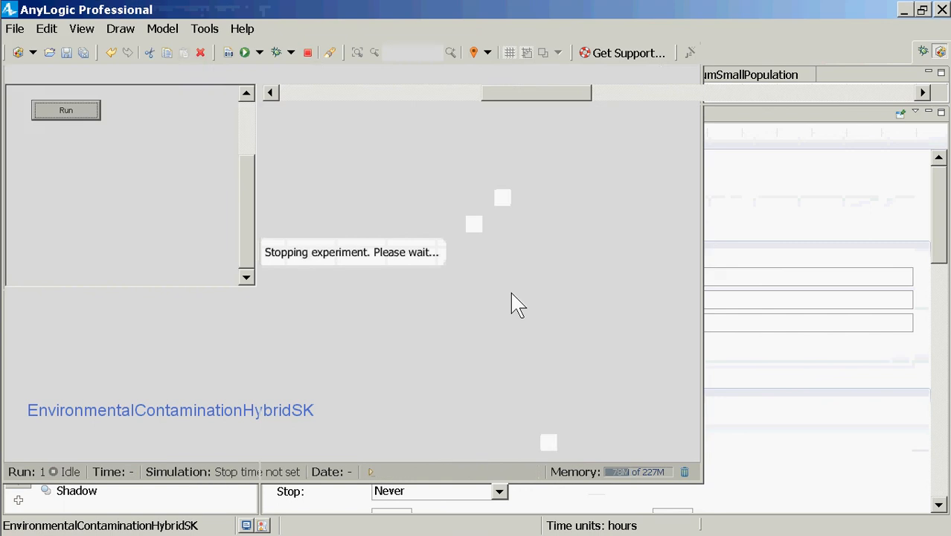
Review the plotPathogenLevels update, scale and layout settings and switch its vertical scale to Fixed
{"action": "scroll", "coordinate": [519, 369], "scroll_direction": "down", "scroll_amount": 3}
{"action": "scroll", "coordinate": [476, 350], "scroll_direction": "up", "scroll_amount": 3}
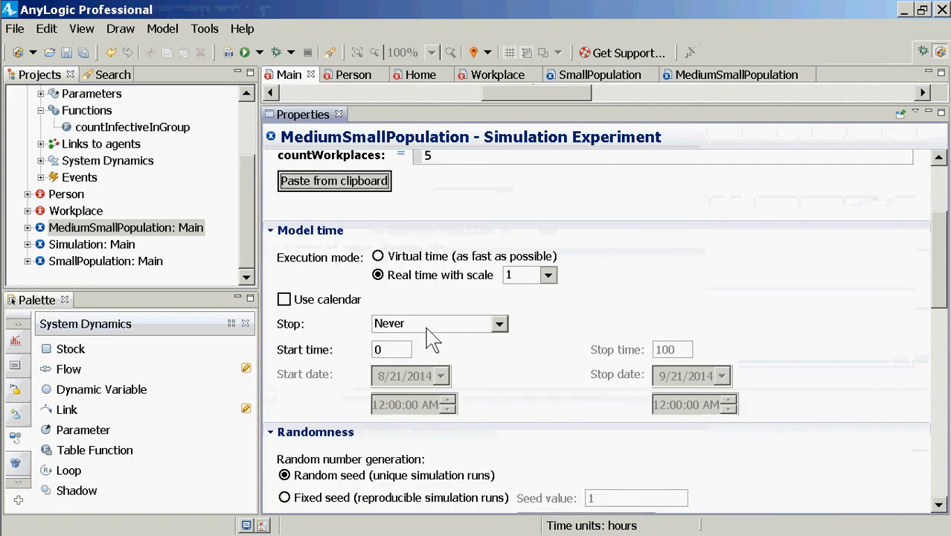
{"action": "left_click", "coordinate": [669, 88]}
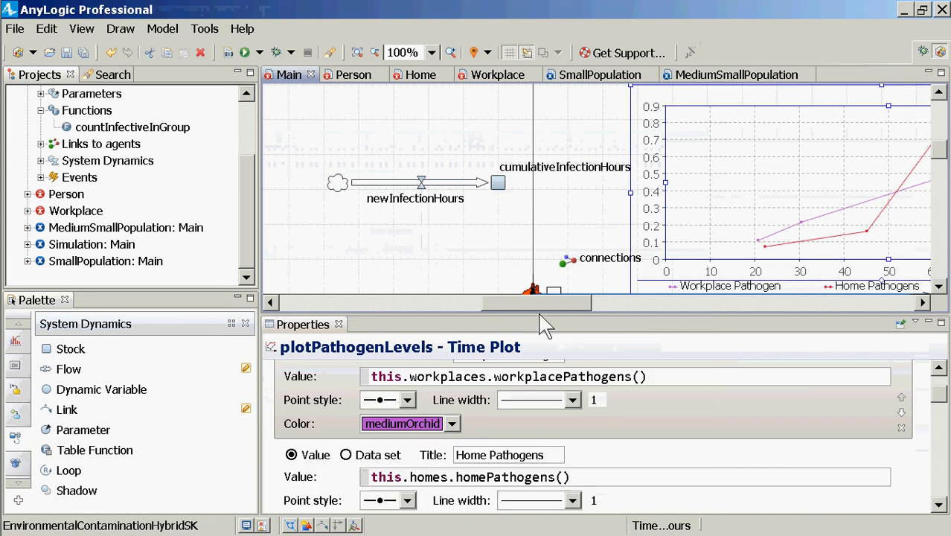
{"action": "left_click_drag", "start_coordinate": [539, 314], "coordinate": [536, 125]}
{"action": "scroll", "coordinate": [600, 383], "scroll_direction": "down", "scroll_amount": 10}
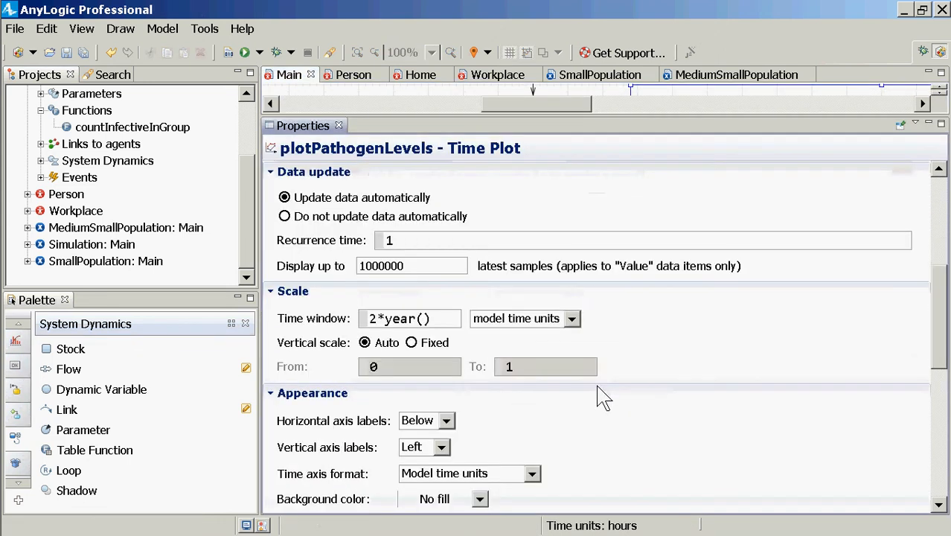
{"action": "scroll", "coordinate": [603, 394], "scroll_direction": "down", "scroll_amount": 4}
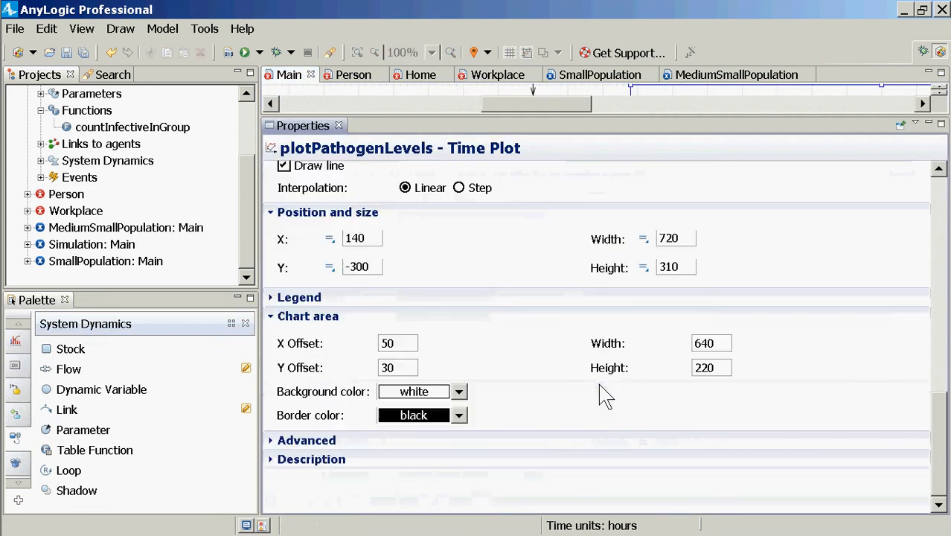
{"action": "scroll", "coordinate": [605, 395], "scroll_direction": "up", "scroll_amount": 8}
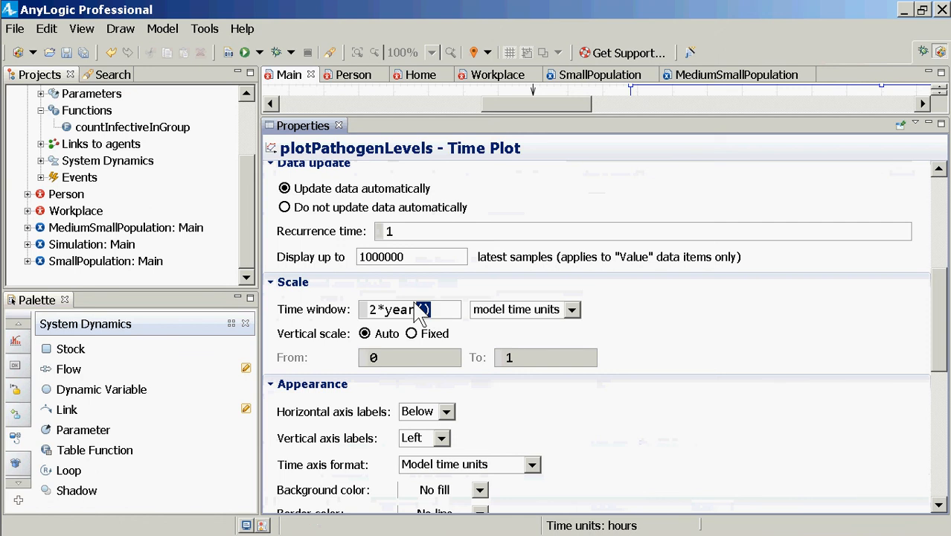
{"action": "left_click_drag", "start_coordinate": [426, 312], "coordinate": [332, 313]}
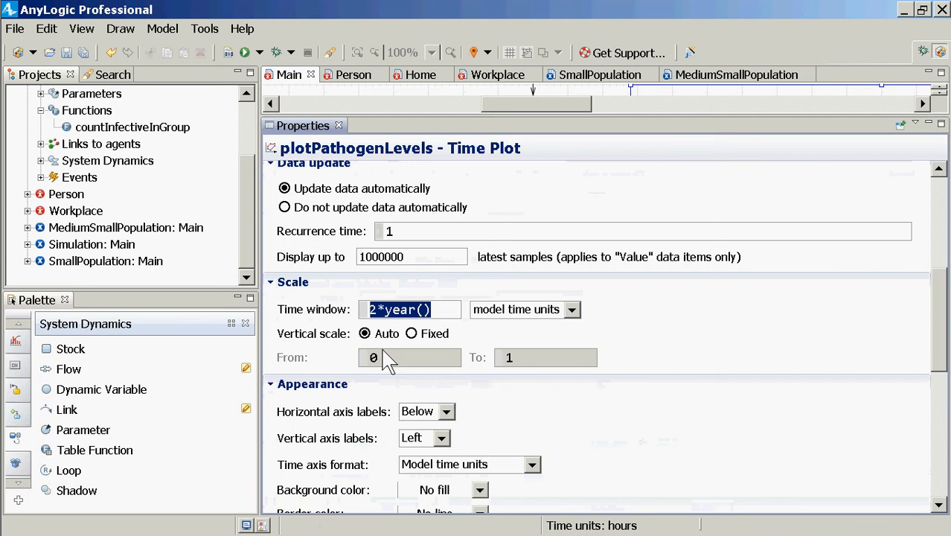
{"action": "left_click", "coordinate": [411, 334]}
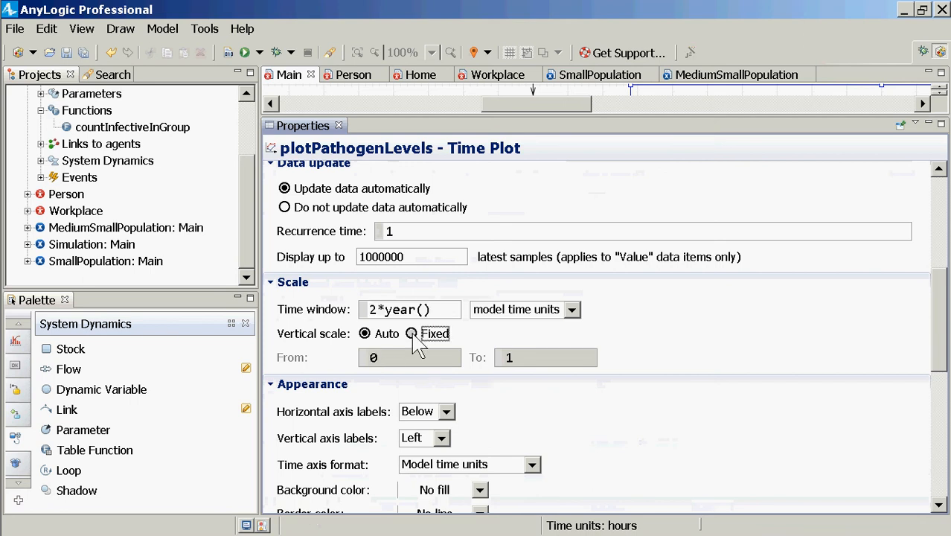
Enter 1000 as the plot's fixed vertical upper limit and set the vertical scale back to Auto
{"action": "left_click", "coordinate": [364, 334]}
{"action": "left_click", "coordinate": [431, 334]}
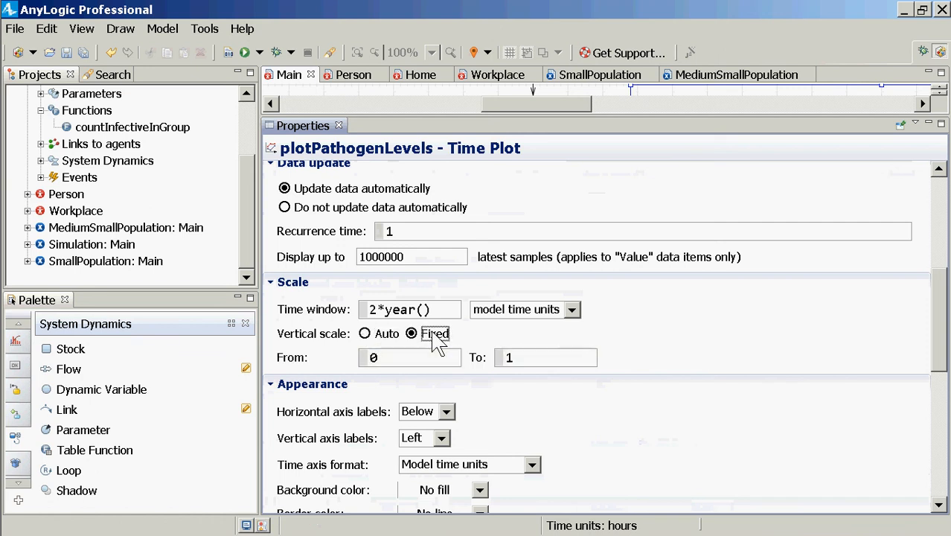
{"action": "left_click", "coordinate": [524, 359]}
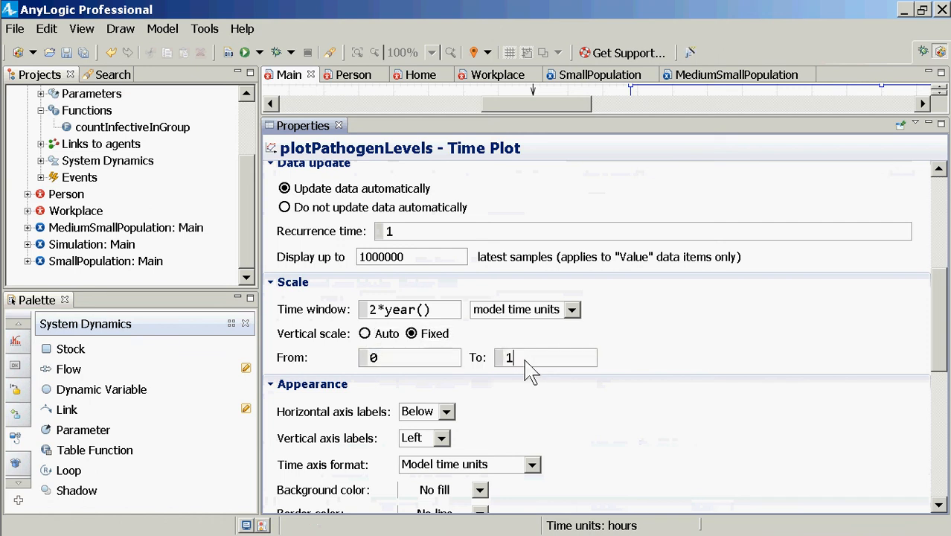
{"action": "type", "text": "000"}
{"action": "left_click", "coordinate": [380, 337]}
{"action": "left_click", "coordinate": [380, 336]}
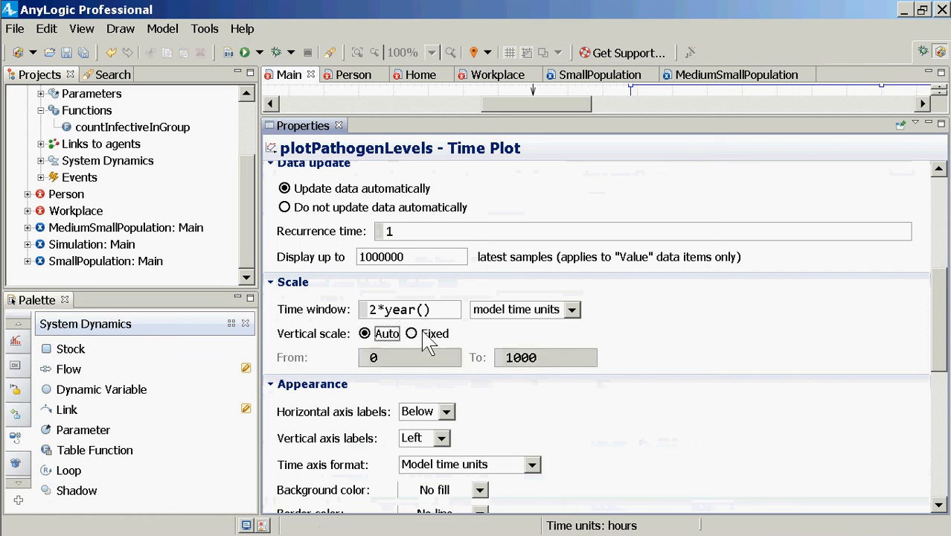
Set the pathogen plot's time window to 100*day()
{"action": "left_click_drag", "start_coordinate": [430, 309], "coordinate": [370, 318]}
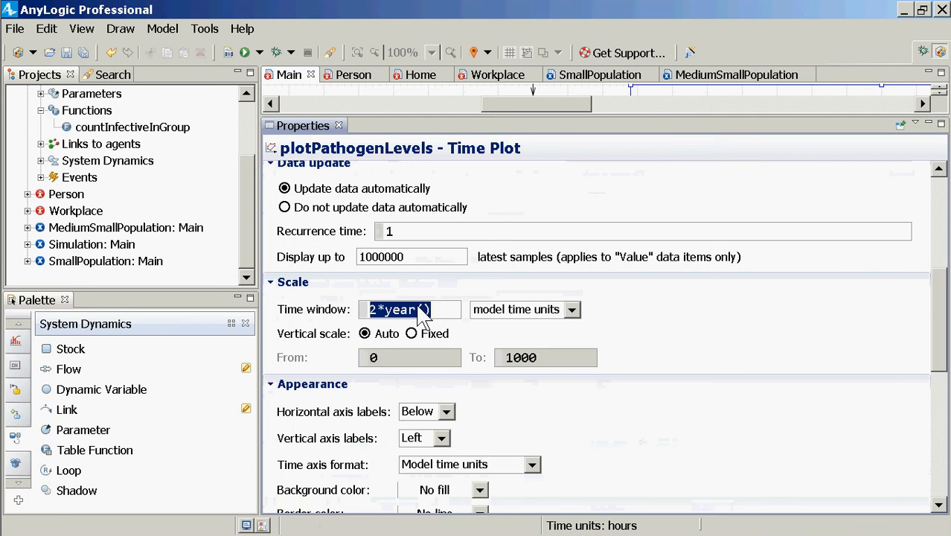
{"action": "type", "text": "100*"}
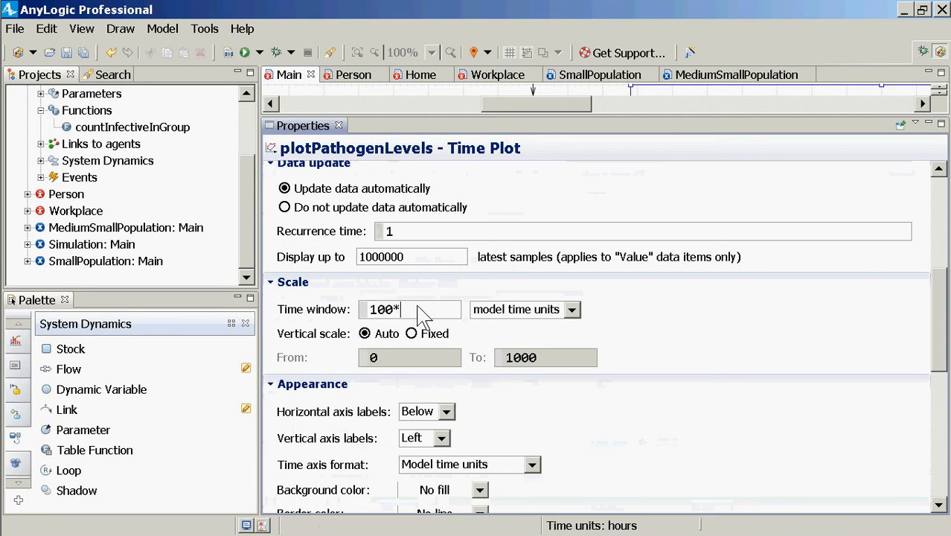
{"action": "type", "text": "day()"}
Run the MediumSmallPopulation experiment at x10 speed and bring the pathogen chart and cumulativeInfectionHours stock into view
{"action": "left_click", "coordinate": [121, 228]}
{"action": "right_click", "coordinate": [122, 228]}
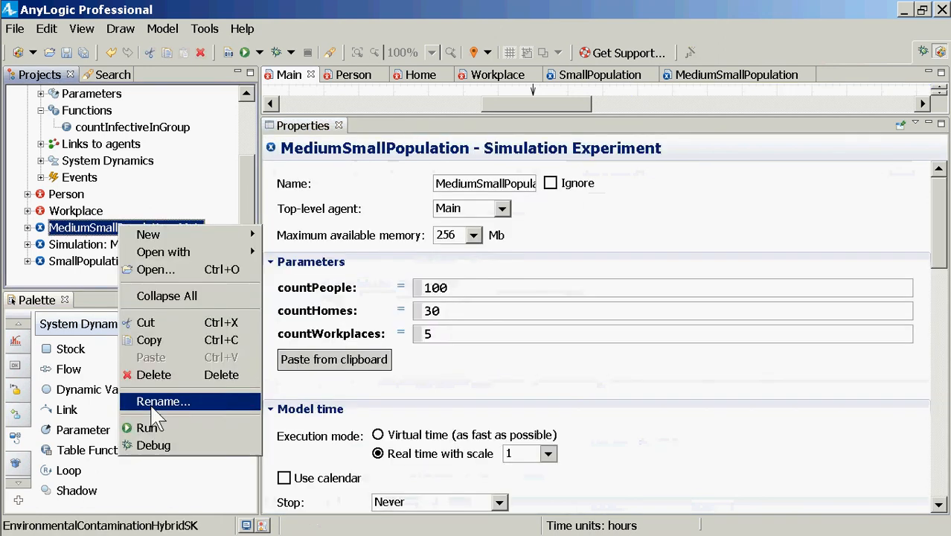
{"action": "left_click", "coordinate": [154, 425]}
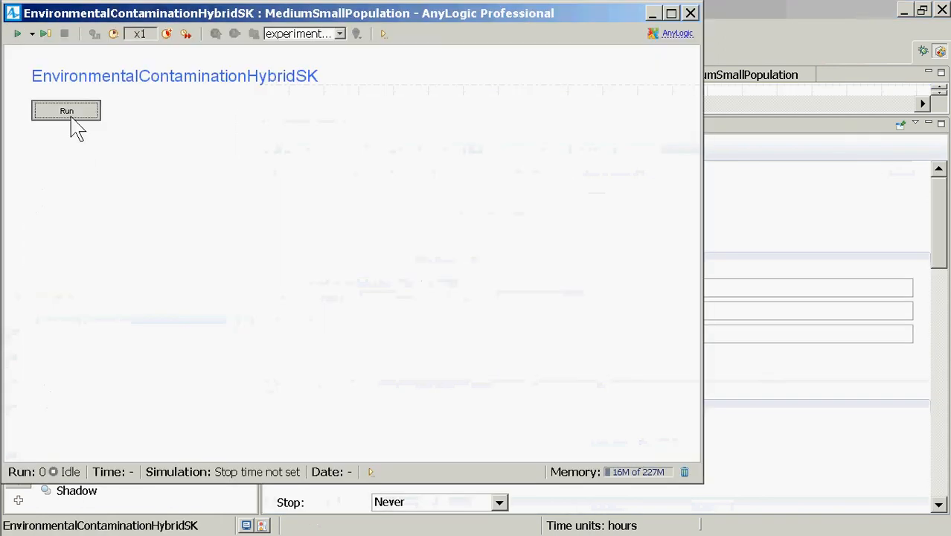
{"action": "left_click", "coordinate": [72, 117]}
{"action": "left_click", "coordinate": [169, 33]}
{"action": "left_click", "coordinate": [168, 34]}
{"action": "left_click", "coordinate": [168, 33]}
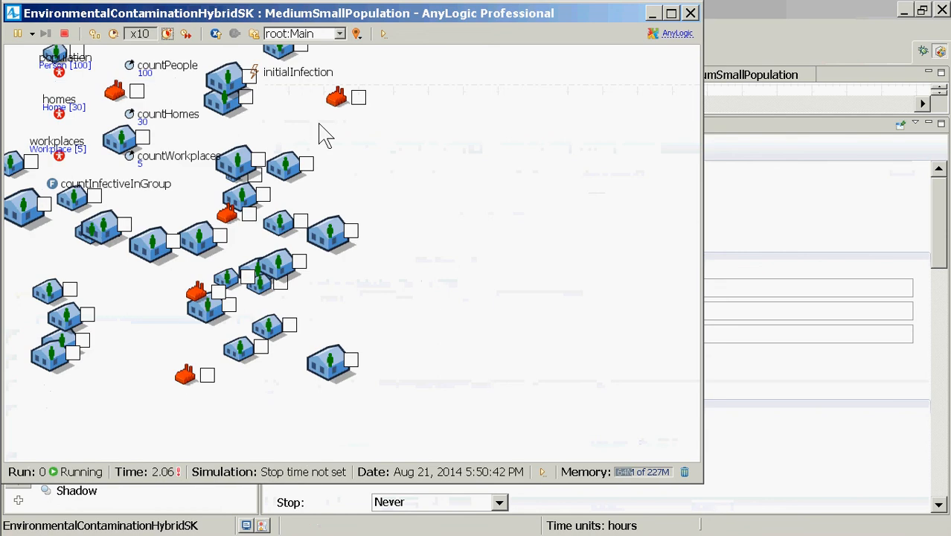
{"action": "left_click_drag", "start_coordinate": [336, 141], "coordinate": [386, 340]}
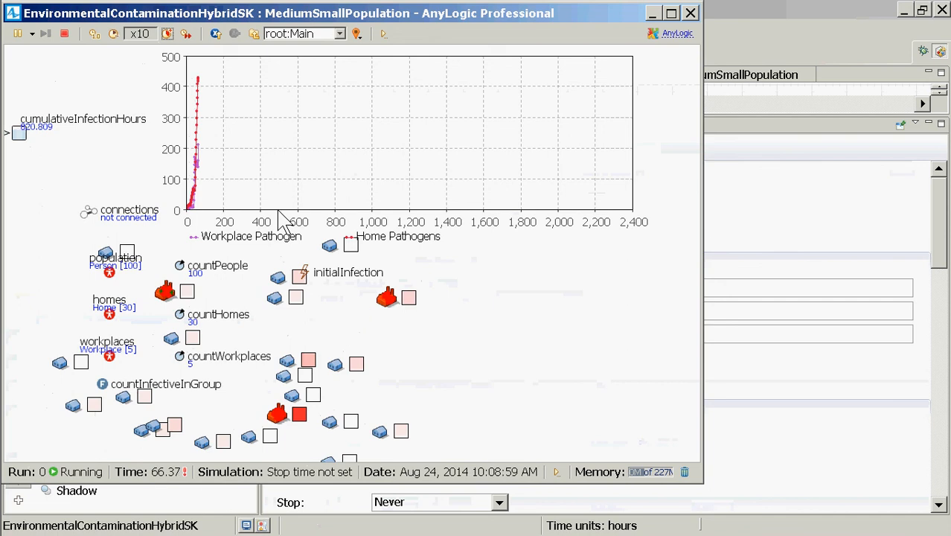
Return to the model editor, enlarge the diagram area and open the Workplace agent's diagram
{"action": "key", "text": "alt+Tab"}
{"action": "left_click", "coordinate": [78, 211]}
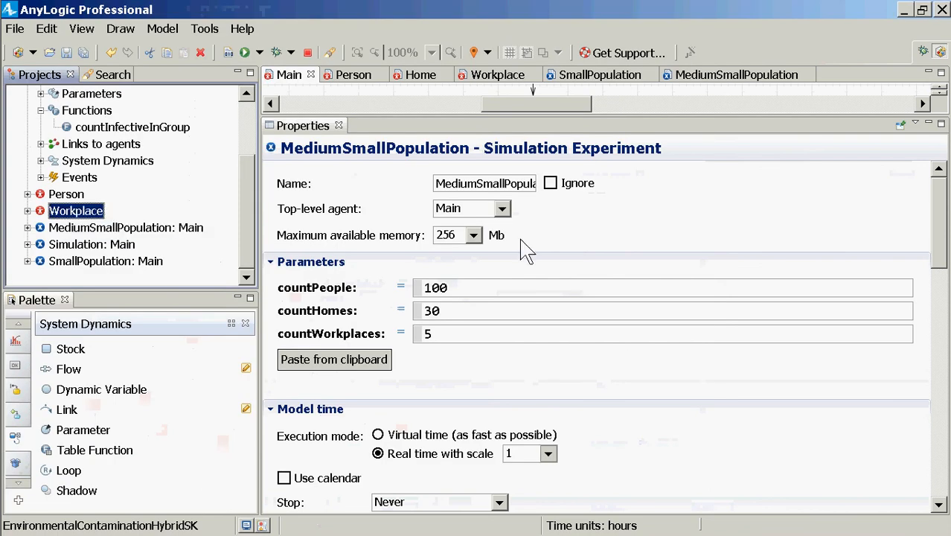
{"action": "left_click_drag", "start_coordinate": [423, 117], "coordinate": [432, 177]}
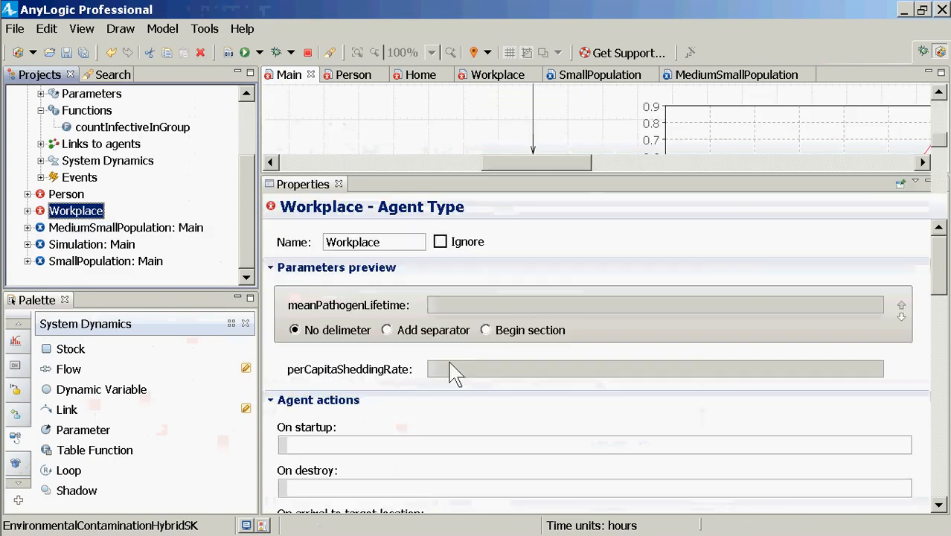
{"action": "left_click_drag", "start_coordinate": [449, 363], "coordinate": [449, 410]}
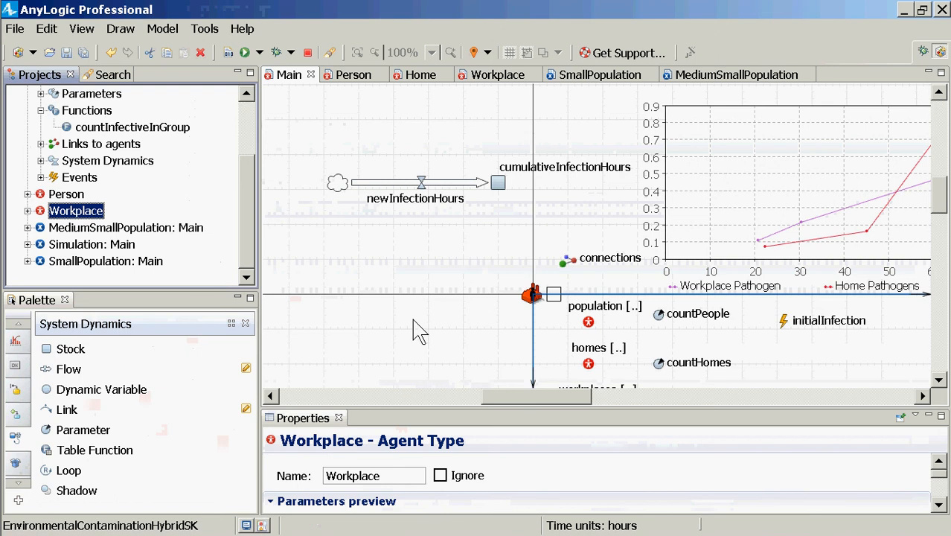
{"action": "double_click", "coordinate": [97, 214]}
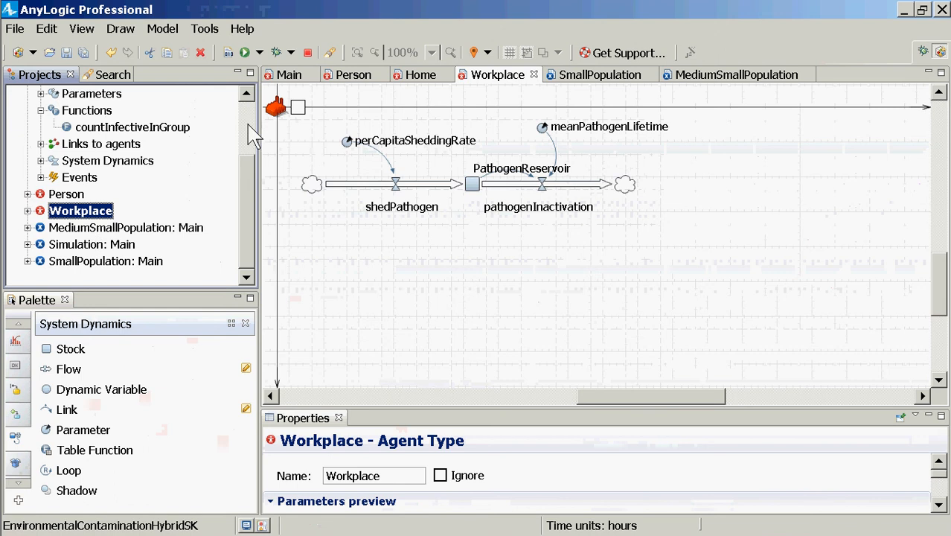
Reopen the Main diagram and examine the cumulativeInfectionHours stock and the formula of its newInfectionHours flow
{"action": "scroll", "coordinate": [253, 138], "scroll_direction": "up", "scroll_amount": 2}
{"action": "left_click", "coordinate": [70, 129]}
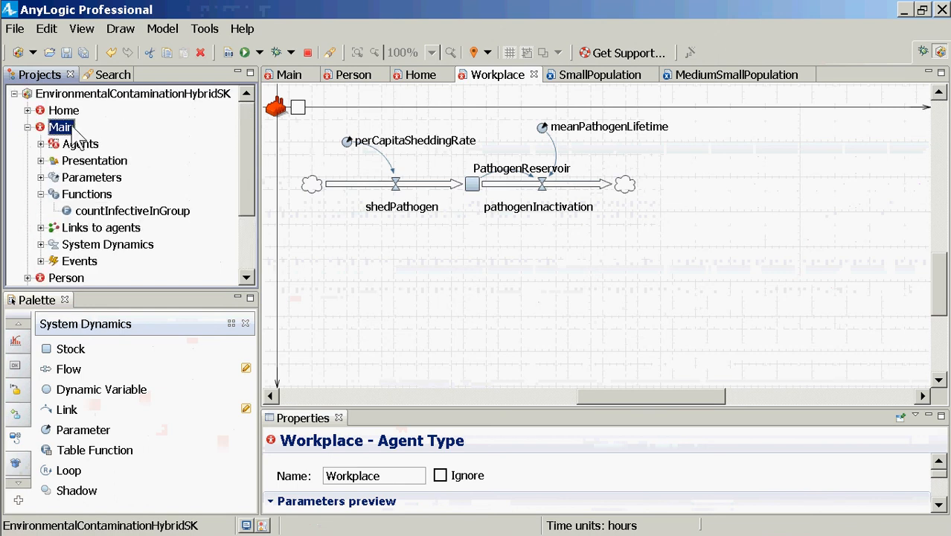
{"action": "double_click", "coordinate": [73, 131]}
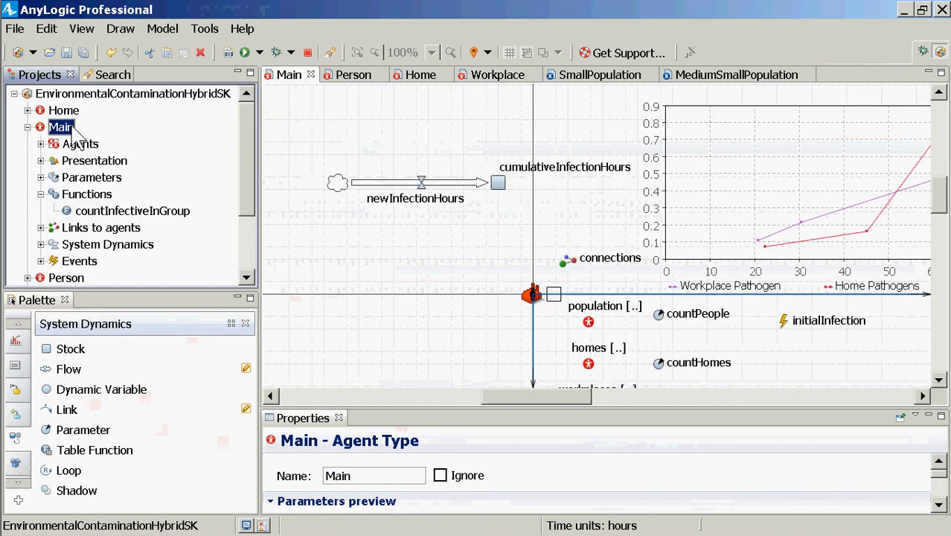
{"action": "left_click", "coordinate": [506, 194]}
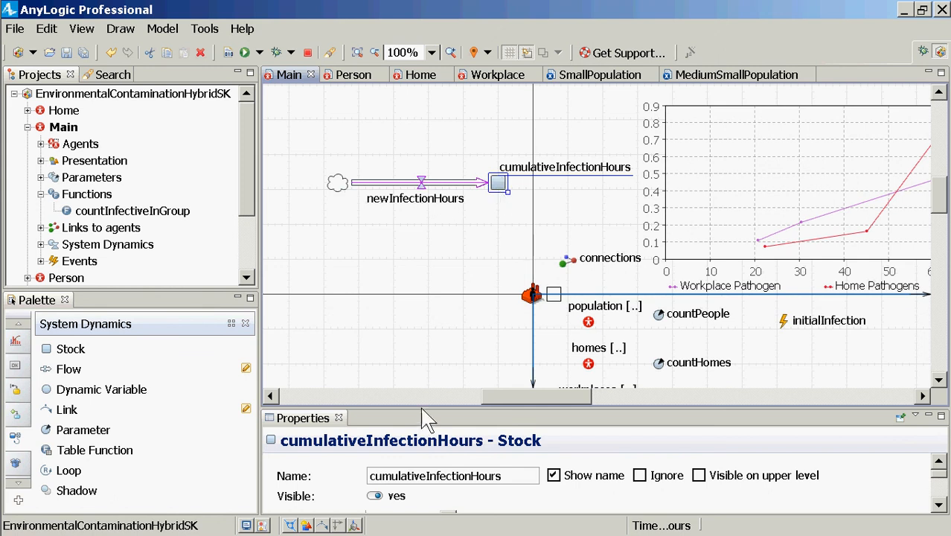
{"action": "left_click_drag", "start_coordinate": [422, 417], "coordinate": [426, 239]}
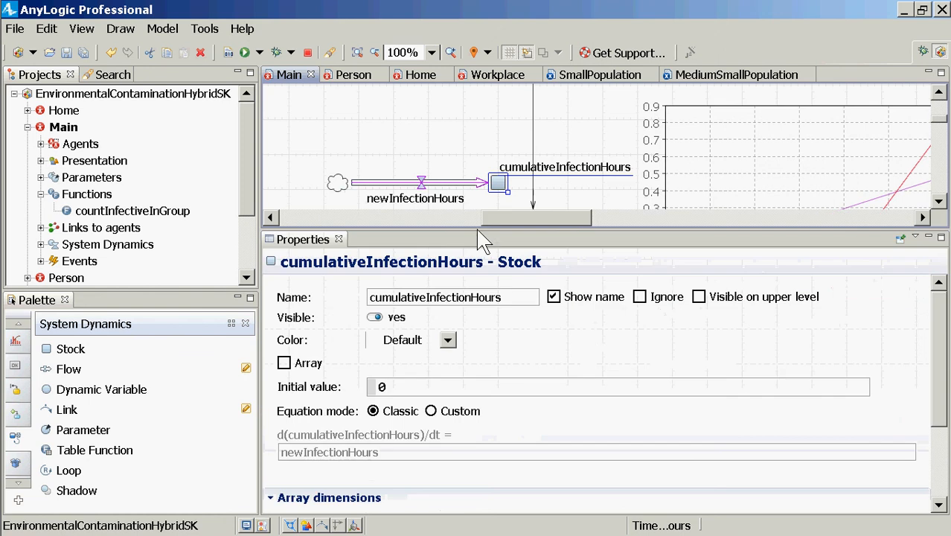
{"action": "left_click", "coordinate": [421, 183]}
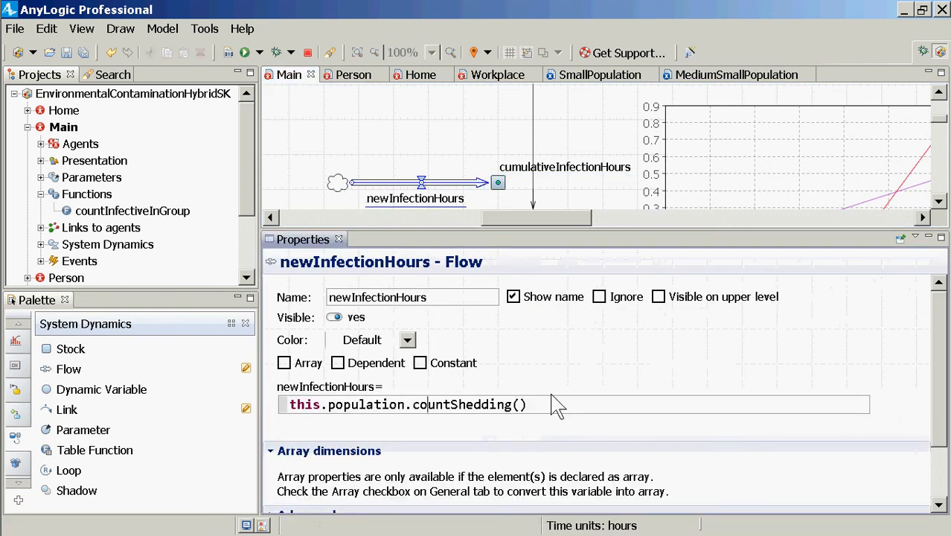
{"action": "left_click_drag", "start_coordinate": [554, 407], "coordinate": [283, 387]}
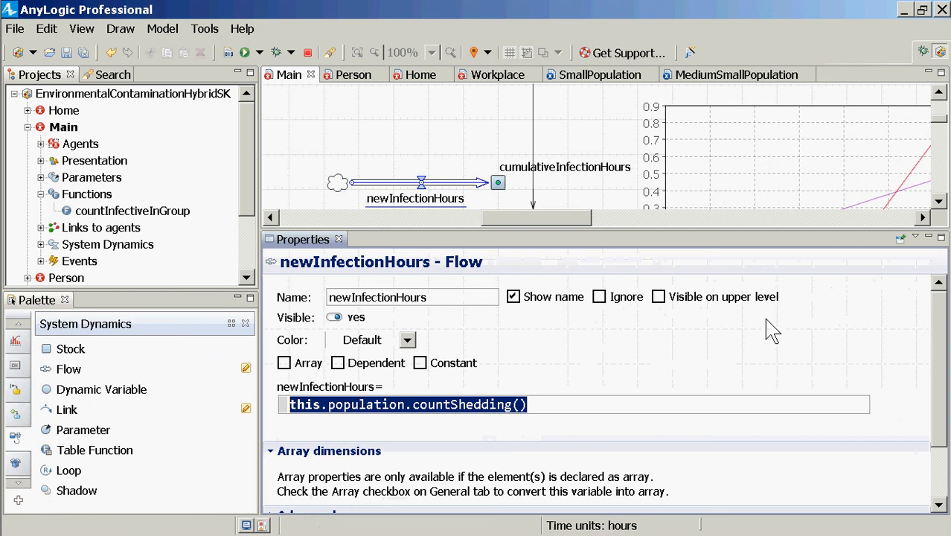
{"action": "left_click", "coordinate": [500, 188]}
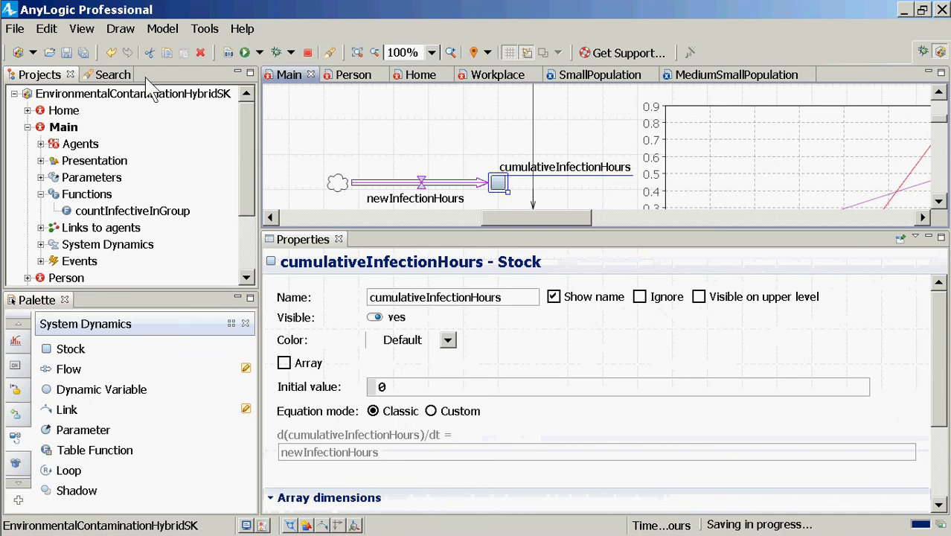
Open the example model BasicHealthEconomicsABMAnyLogic7.alp from its folder in AnyLogic7Examples
{"action": "left_click", "coordinate": [14, 28]}
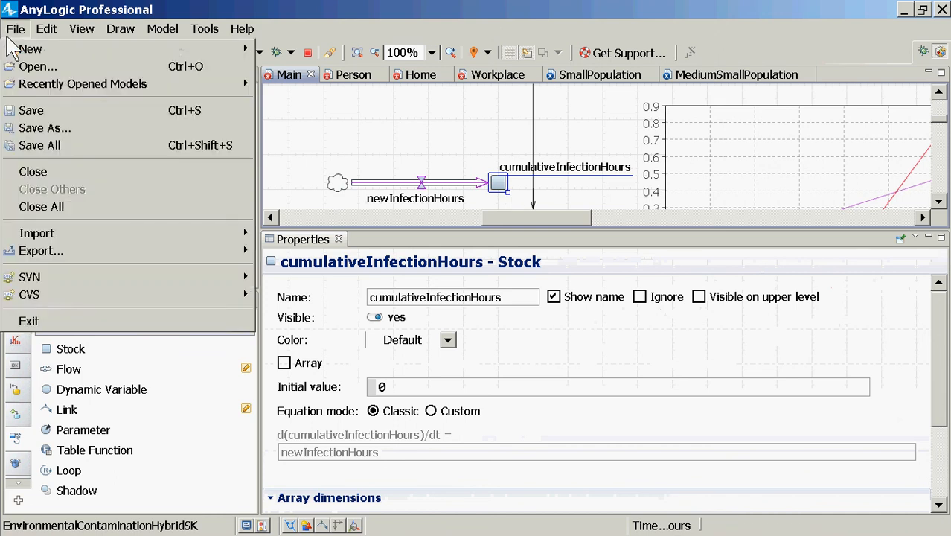
{"action": "left_click", "coordinate": [26, 68]}
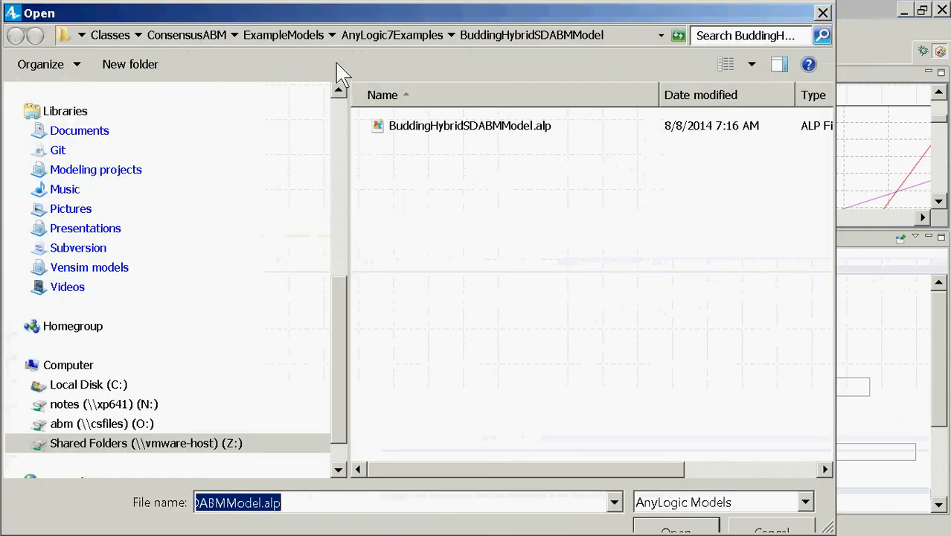
{"action": "left_click", "coordinate": [397, 35]}
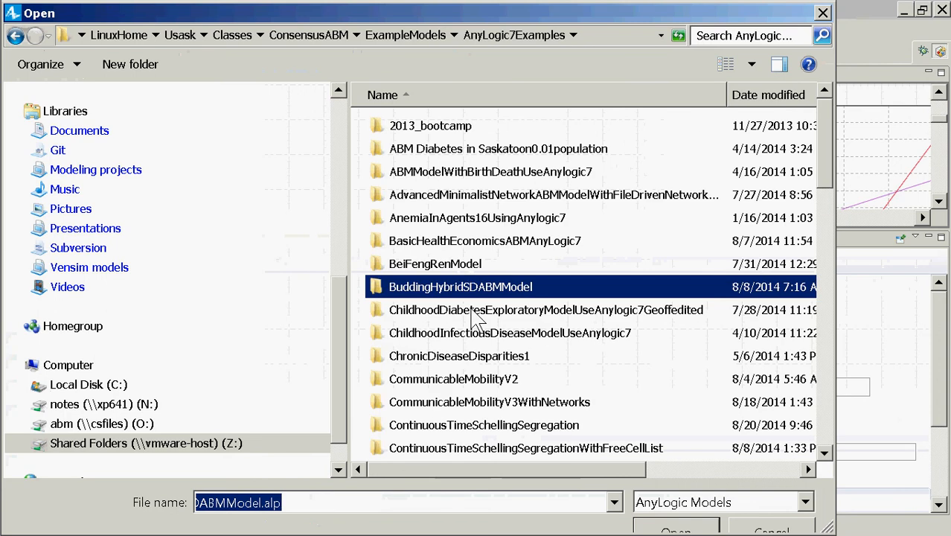
{"action": "double_click", "coordinate": [476, 217]}
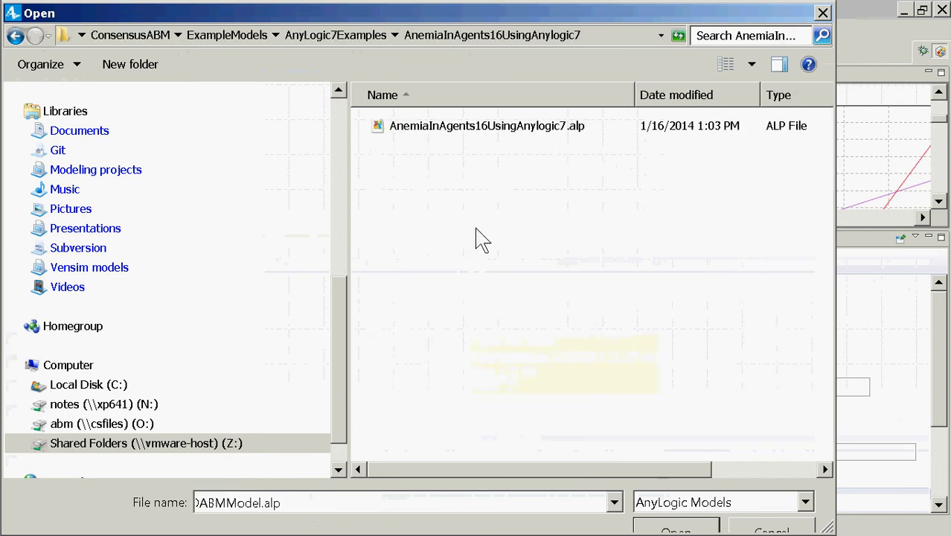
{"action": "left_click", "coordinate": [357, 37]}
{"action": "double_click", "coordinate": [424, 240]}
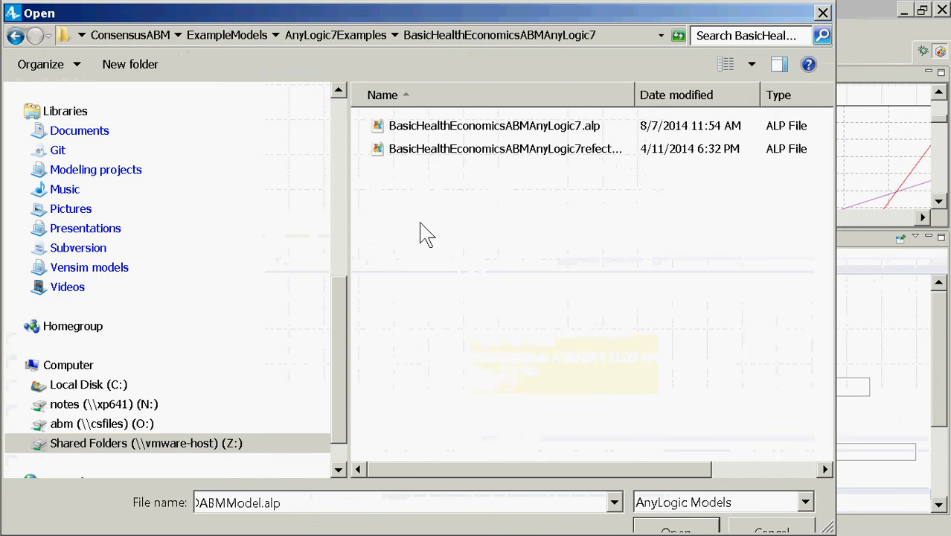
{"action": "left_click", "coordinate": [427, 132]}
{"action": "double_click", "coordinate": [427, 130]}
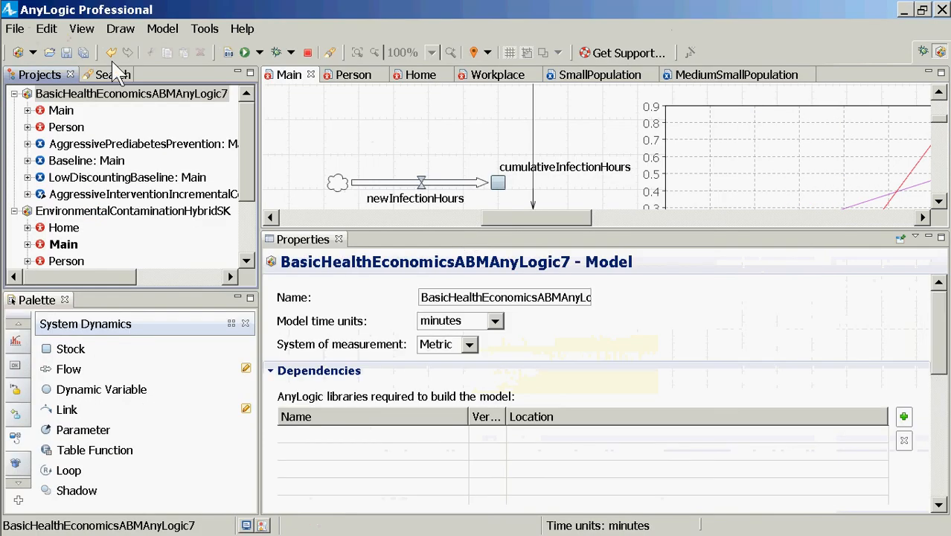
Open the health economics model's Main diagram and examine its LYs and accumulatedDiscountedCosts stocks
{"action": "double_click", "coordinate": [54, 112]}
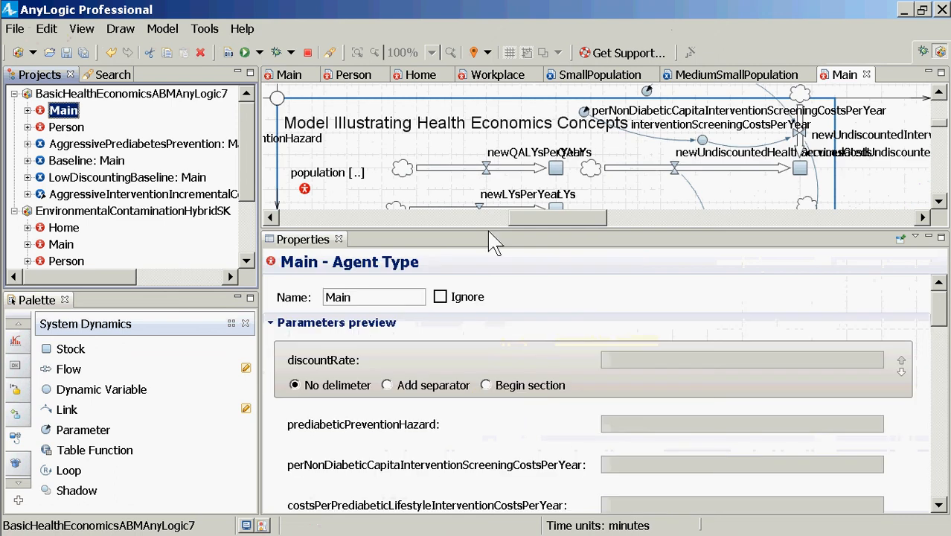
{"action": "left_click_drag", "start_coordinate": [488, 237], "coordinate": [474, 425]}
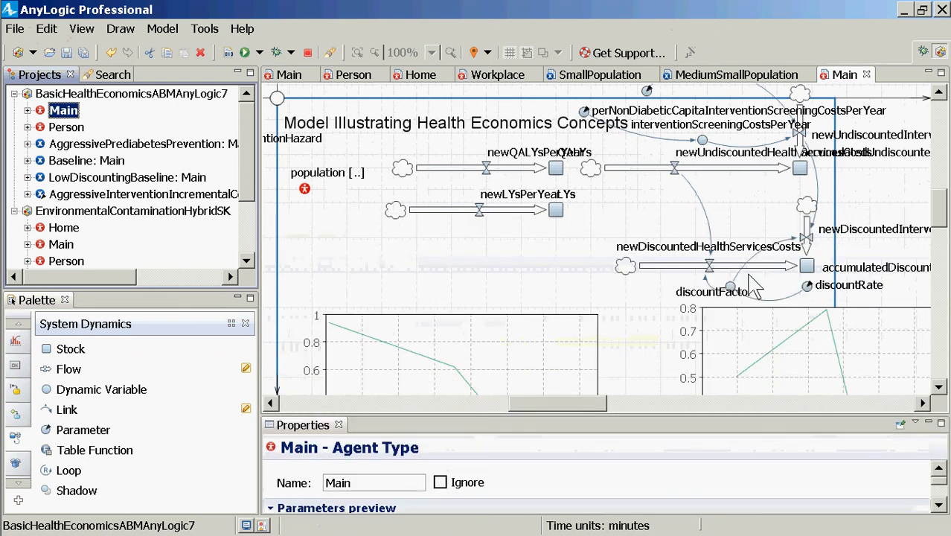
{"action": "left_click", "coordinate": [557, 211]}
{"action": "left_click_drag", "start_coordinate": [545, 402], "coordinate": [603, 405]}
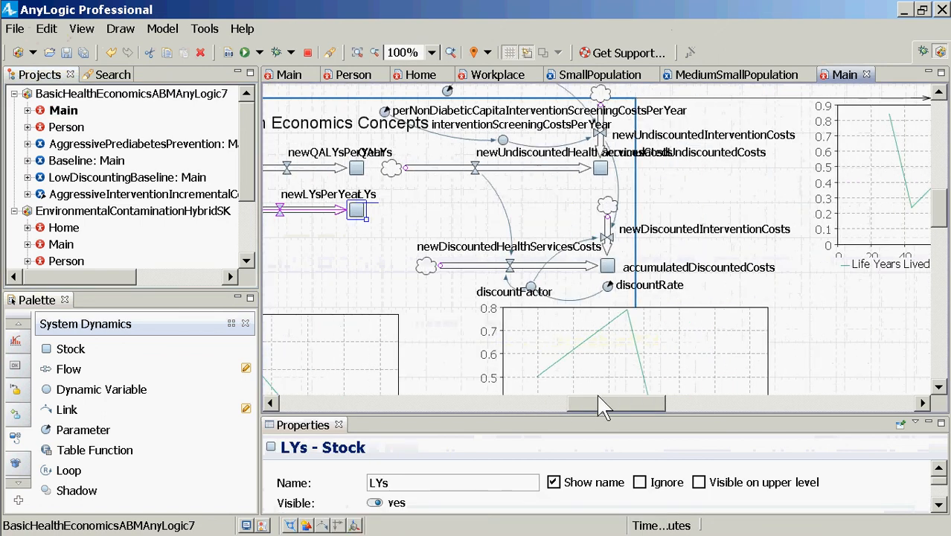
{"action": "left_click", "coordinate": [608, 265]}
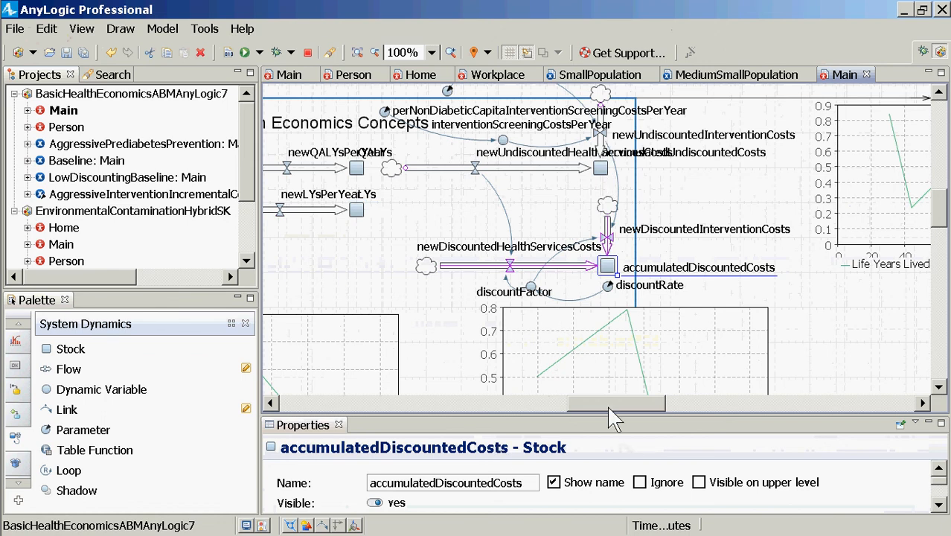
{"action": "mouse_move", "coordinate": [609, 406]}
{"action": "left_mouse_down"}
{"action": "mouse_move", "coordinate": [498, 402]}
{"action": "mouse_move", "coordinate": [504, 407]}
{"action": "left_mouse_up"}
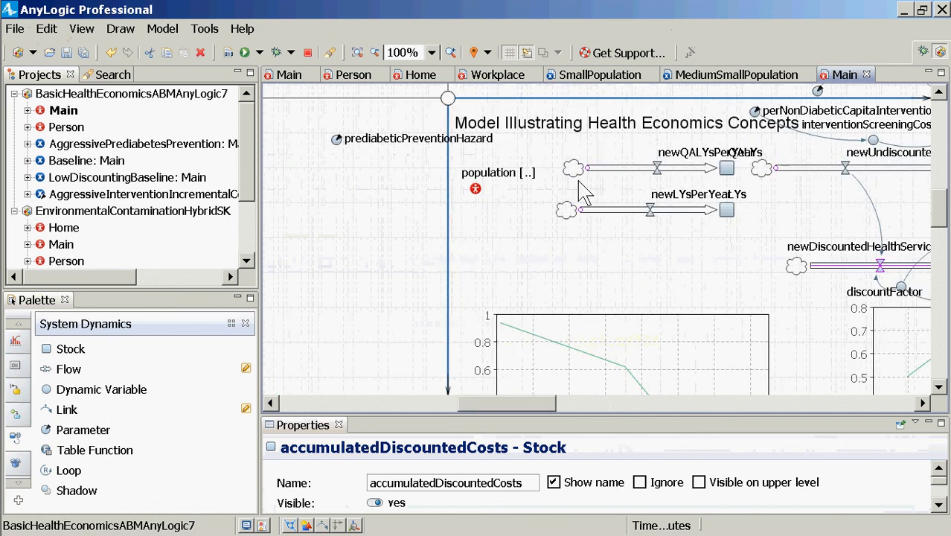
Examine the newQALYsPerYear flow's formula and return to the running contamination simulation to check its pathogen chart
{"action": "left_click", "coordinate": [658, 177]}
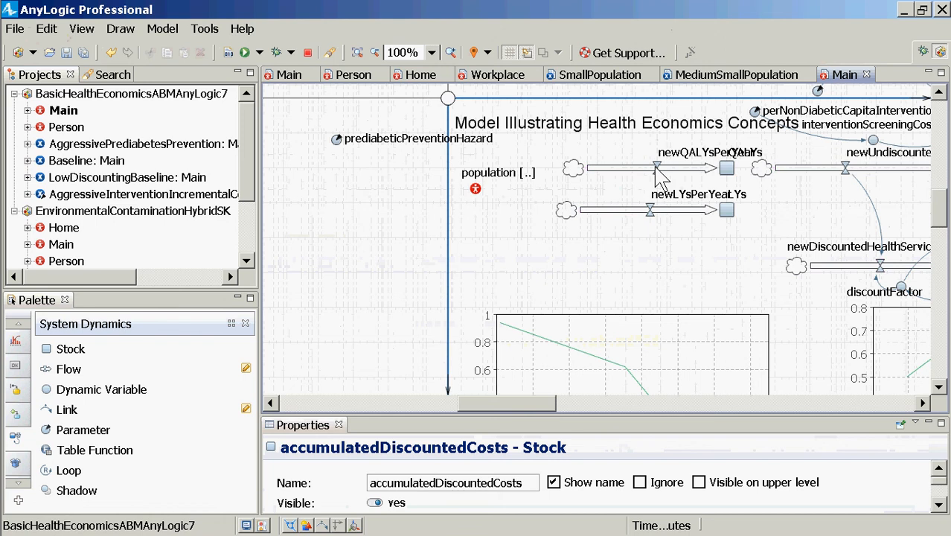
{"action": "left_click", "coordinate": [658, 170]}
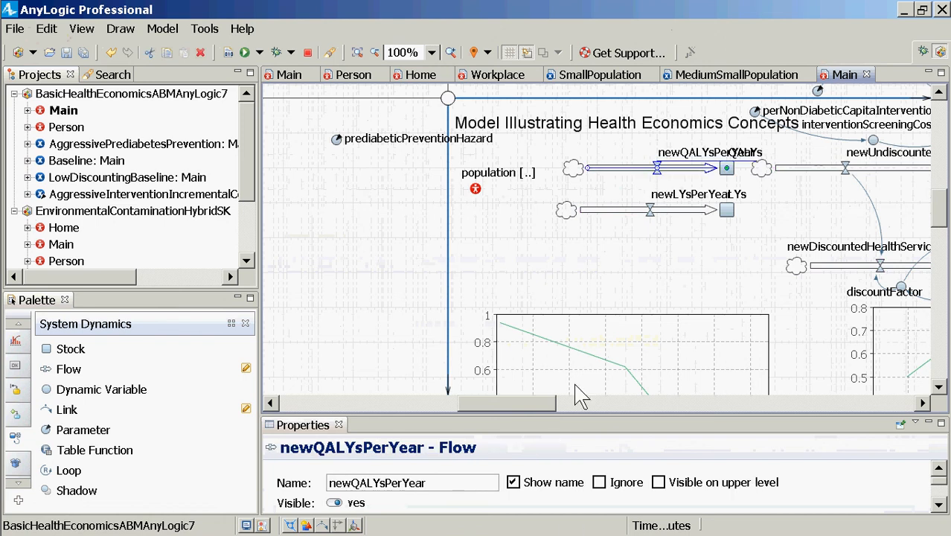
{"action": "left_click_drag", "start_coordinate": [577, 414], "coordinate": [595, 237]}
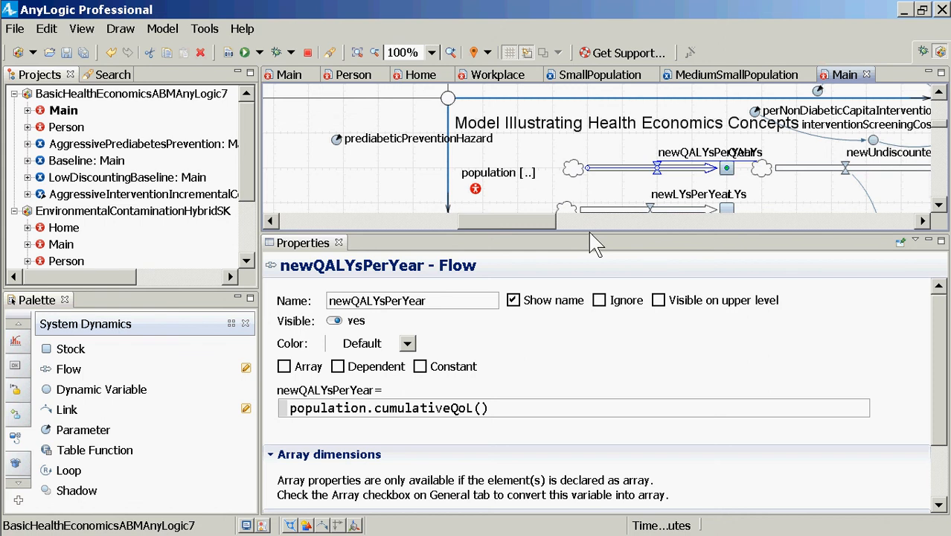
{"action": "key", "text": "alt+Tab"}
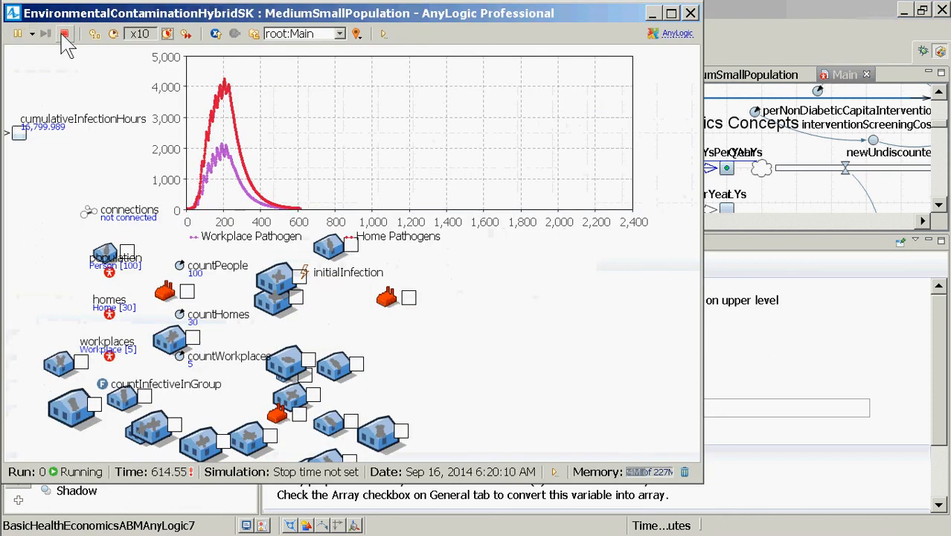
{"action": "key", "text": "alt+Tab"}
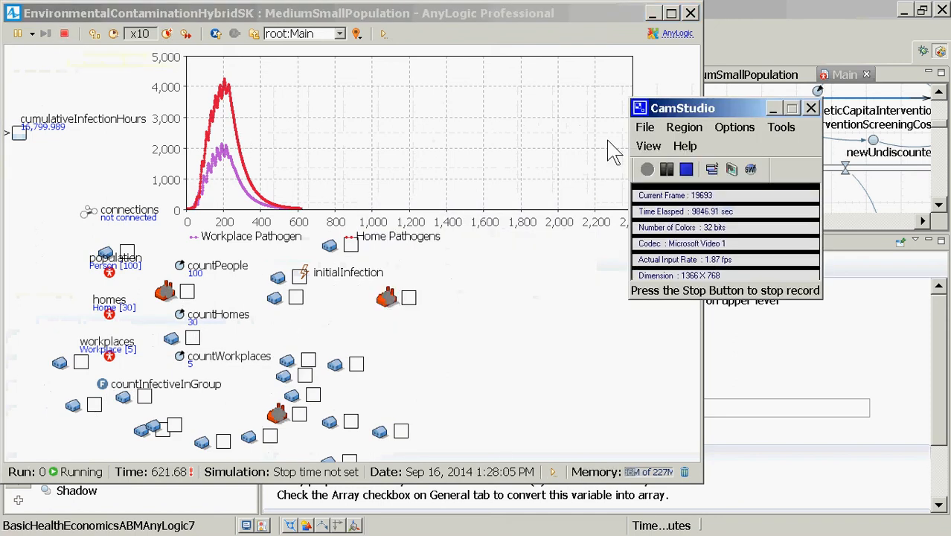